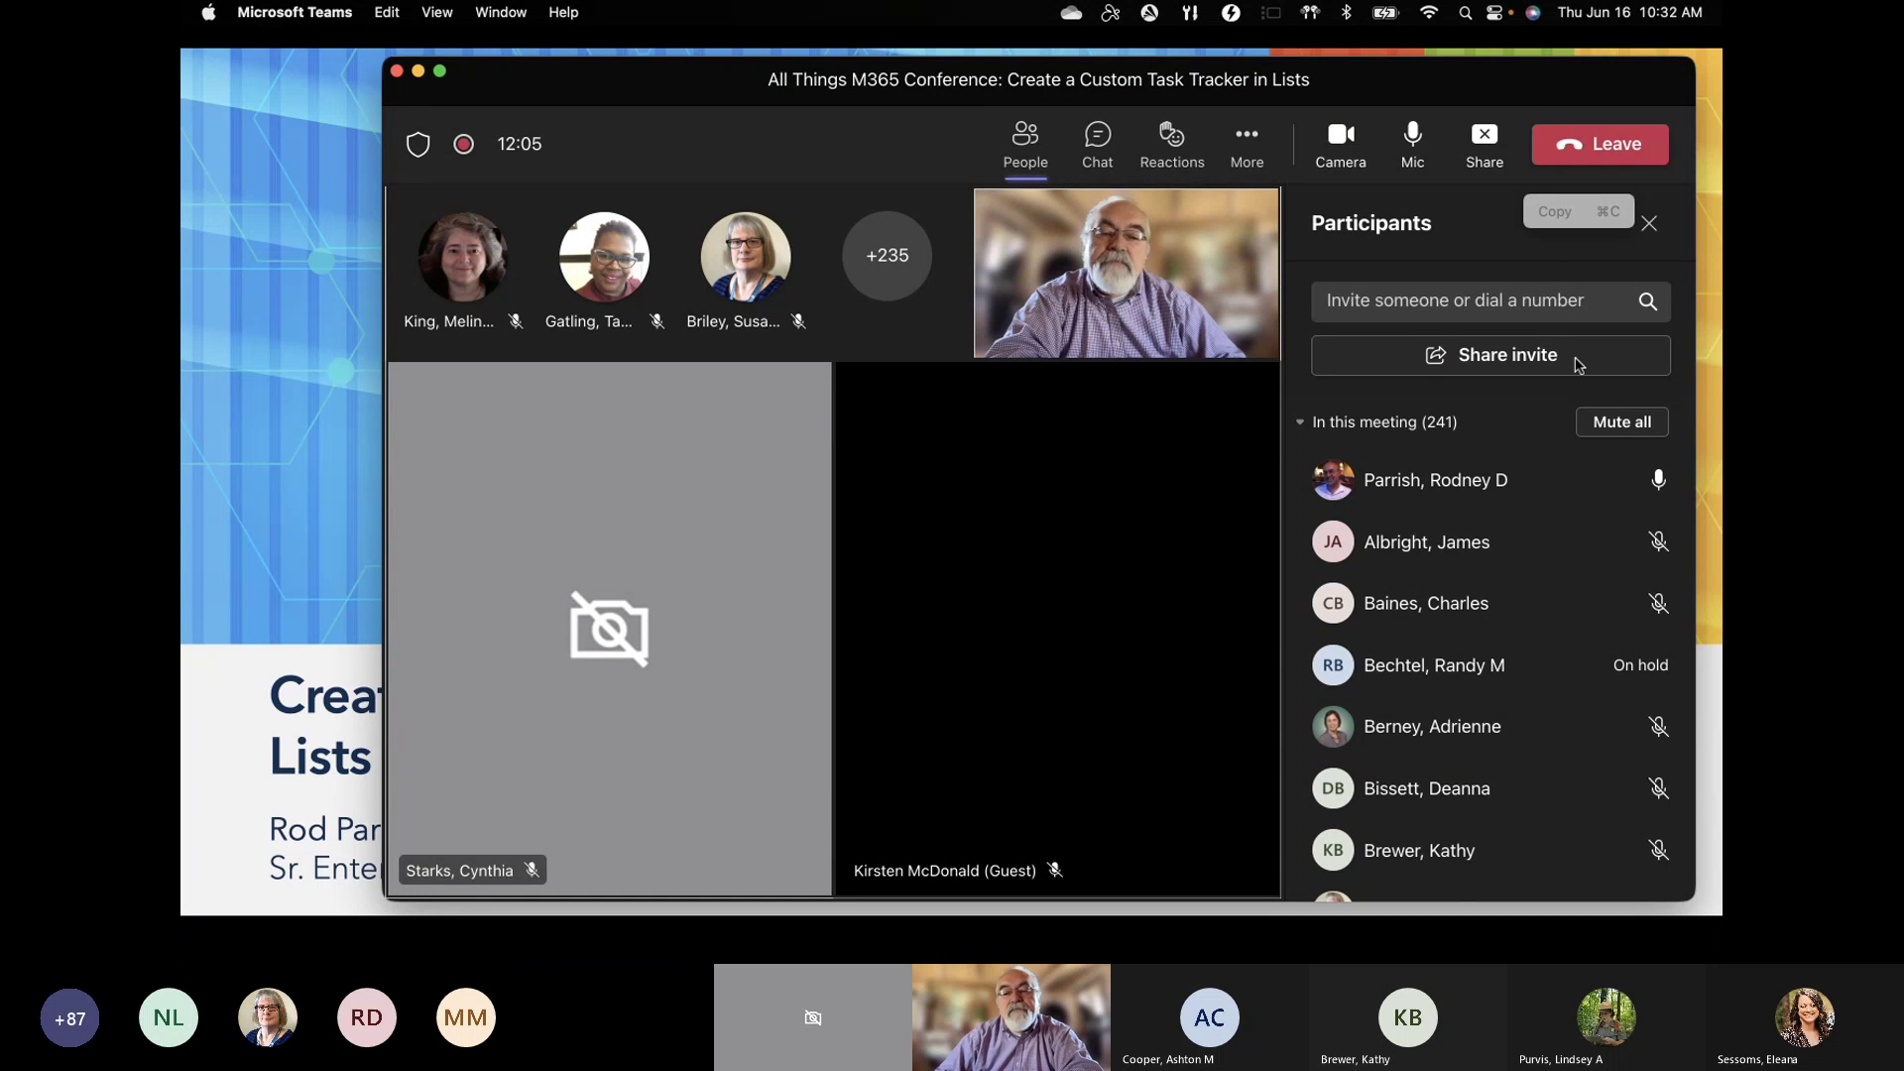
Step: Mute every attendee except the presenter, then minimize the Teams meeting window
{"action": "left_click", "coordinate": [1617, 422]}
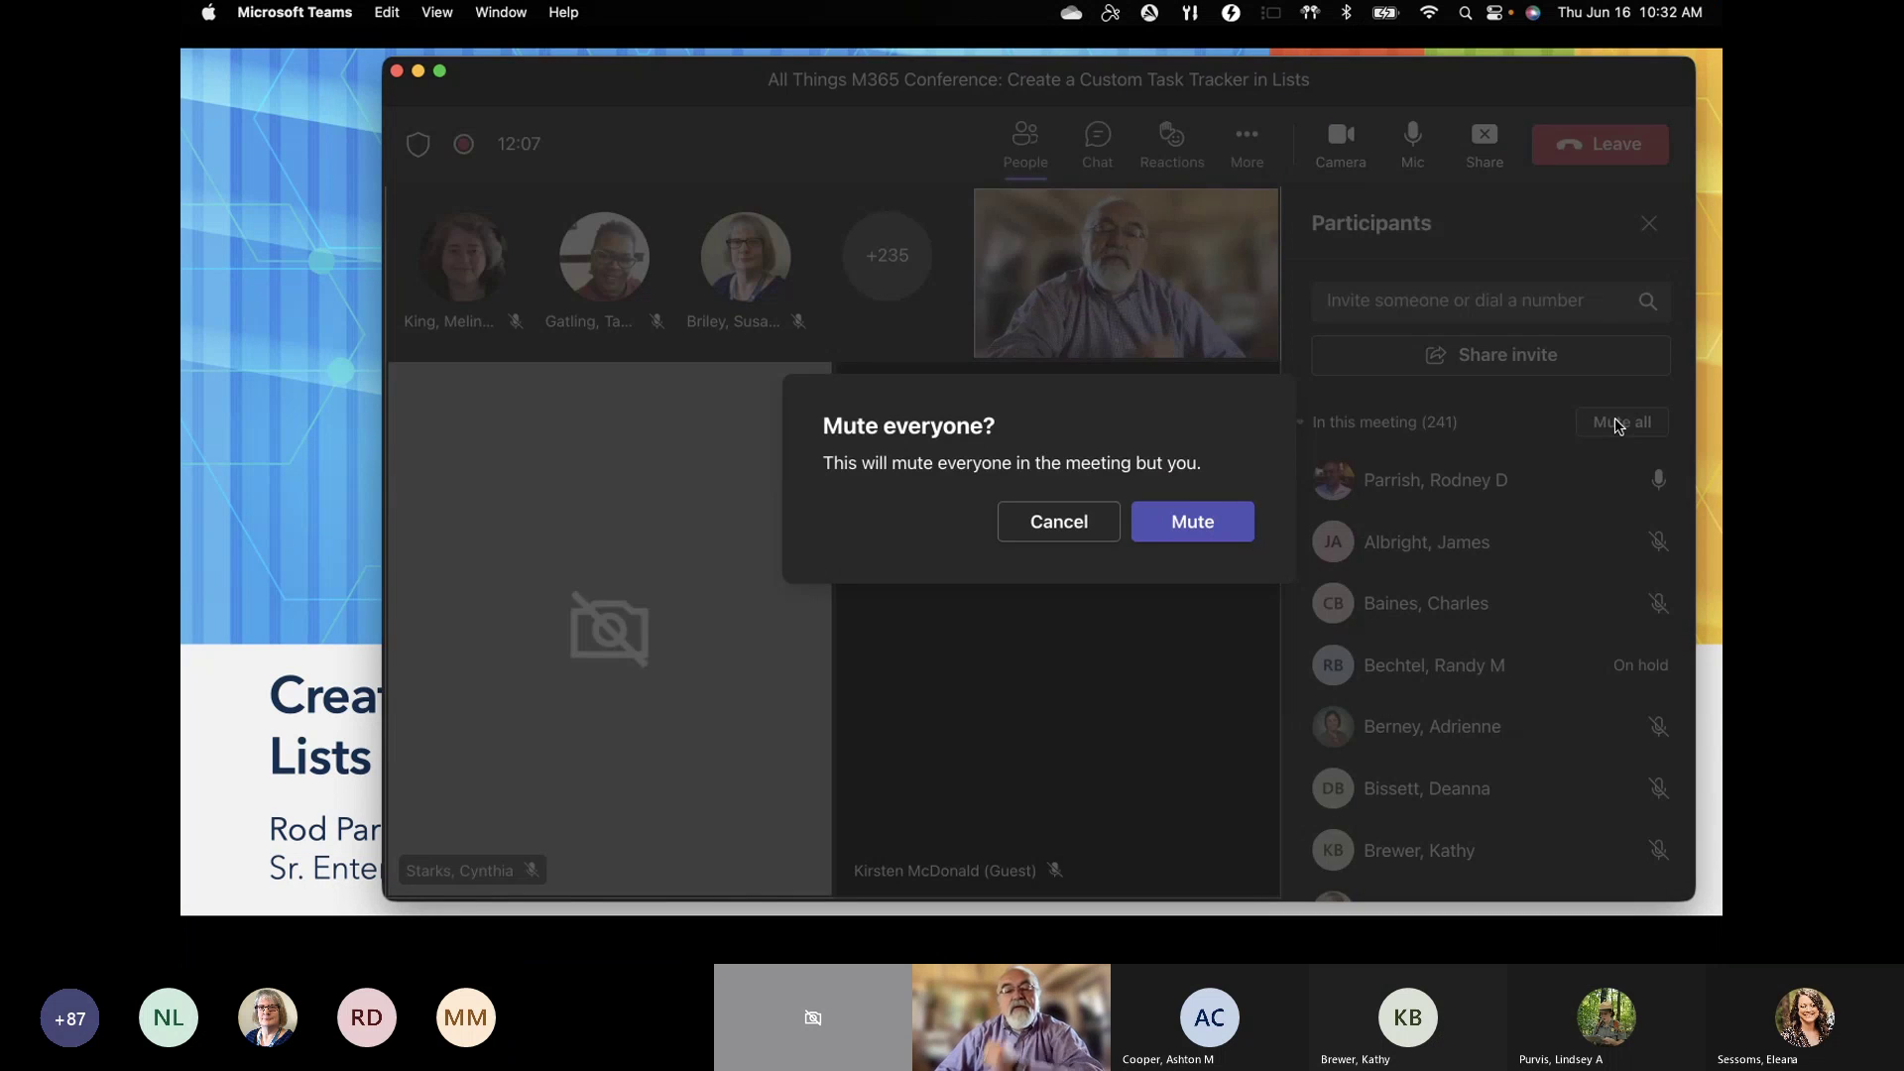
{"action": "left_click", "coordinate": [1172, 523]}
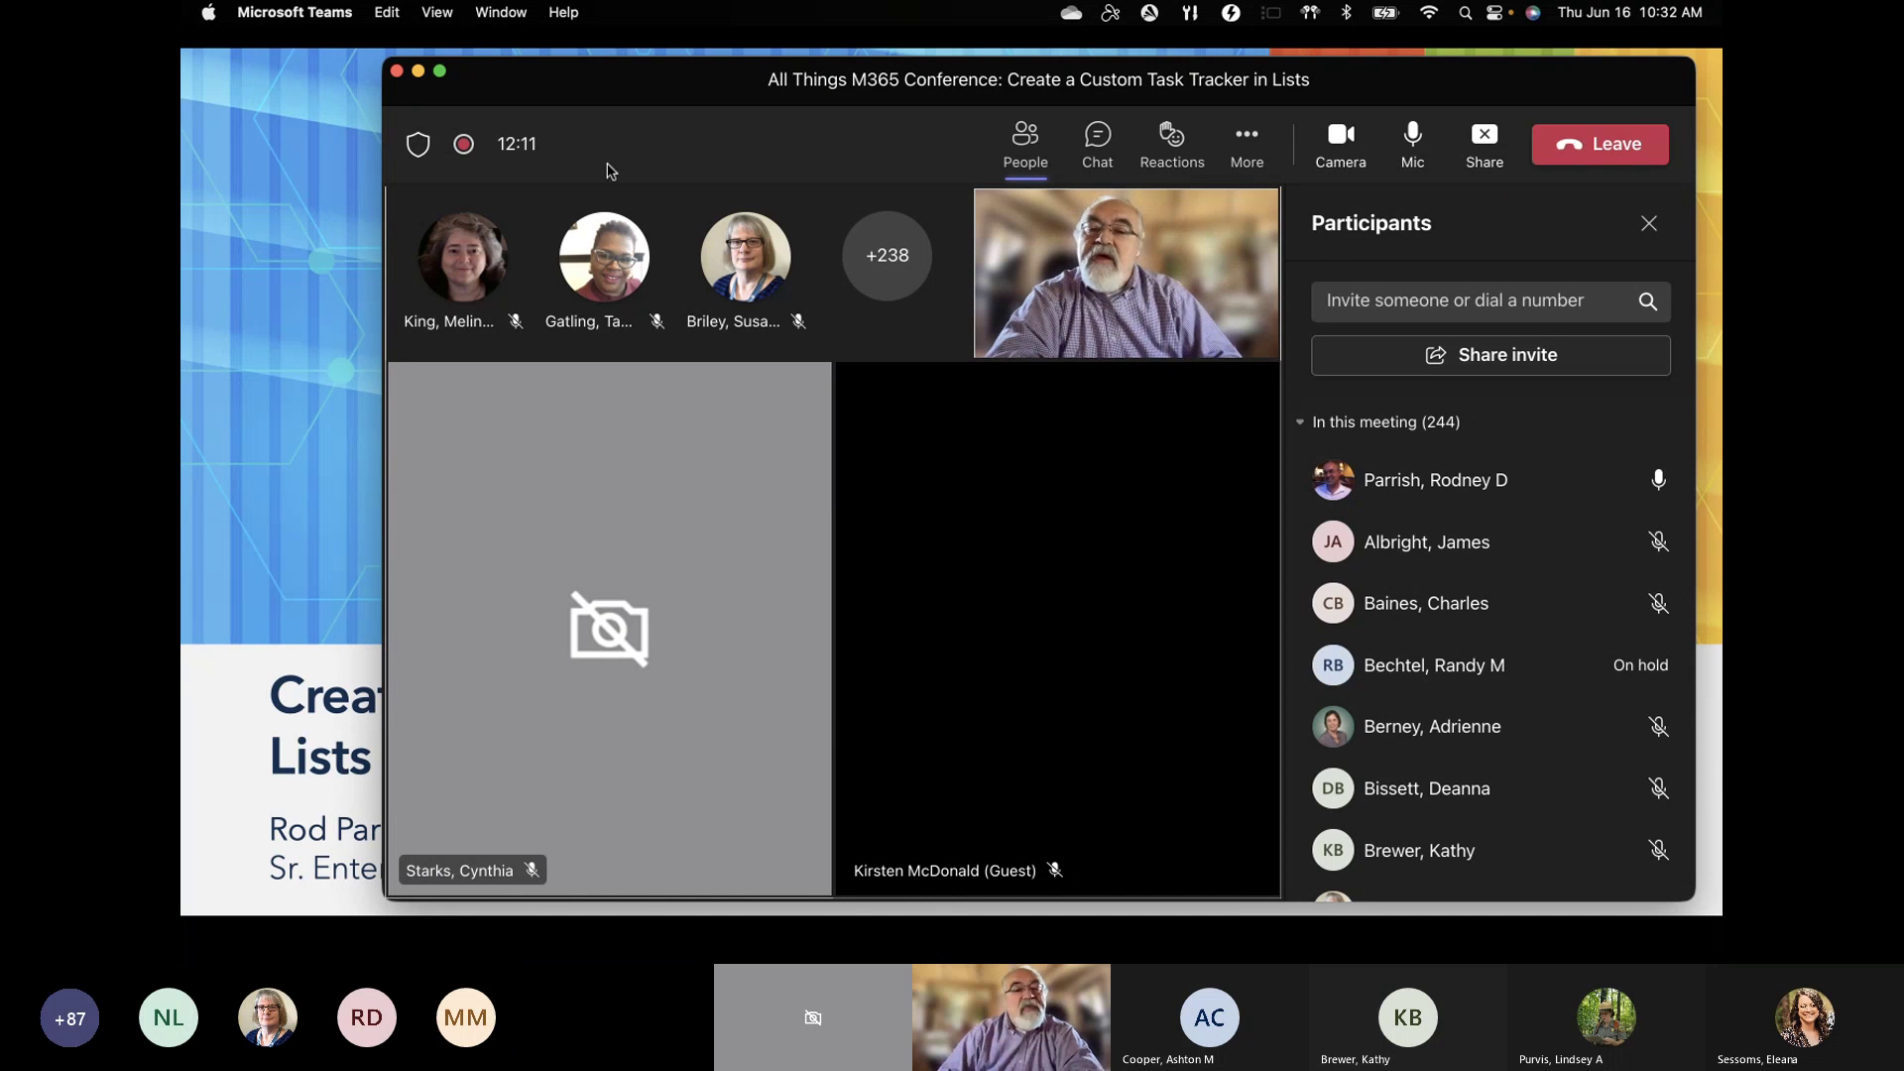
{"action": "left_click", "coordinate": [418, 71]}
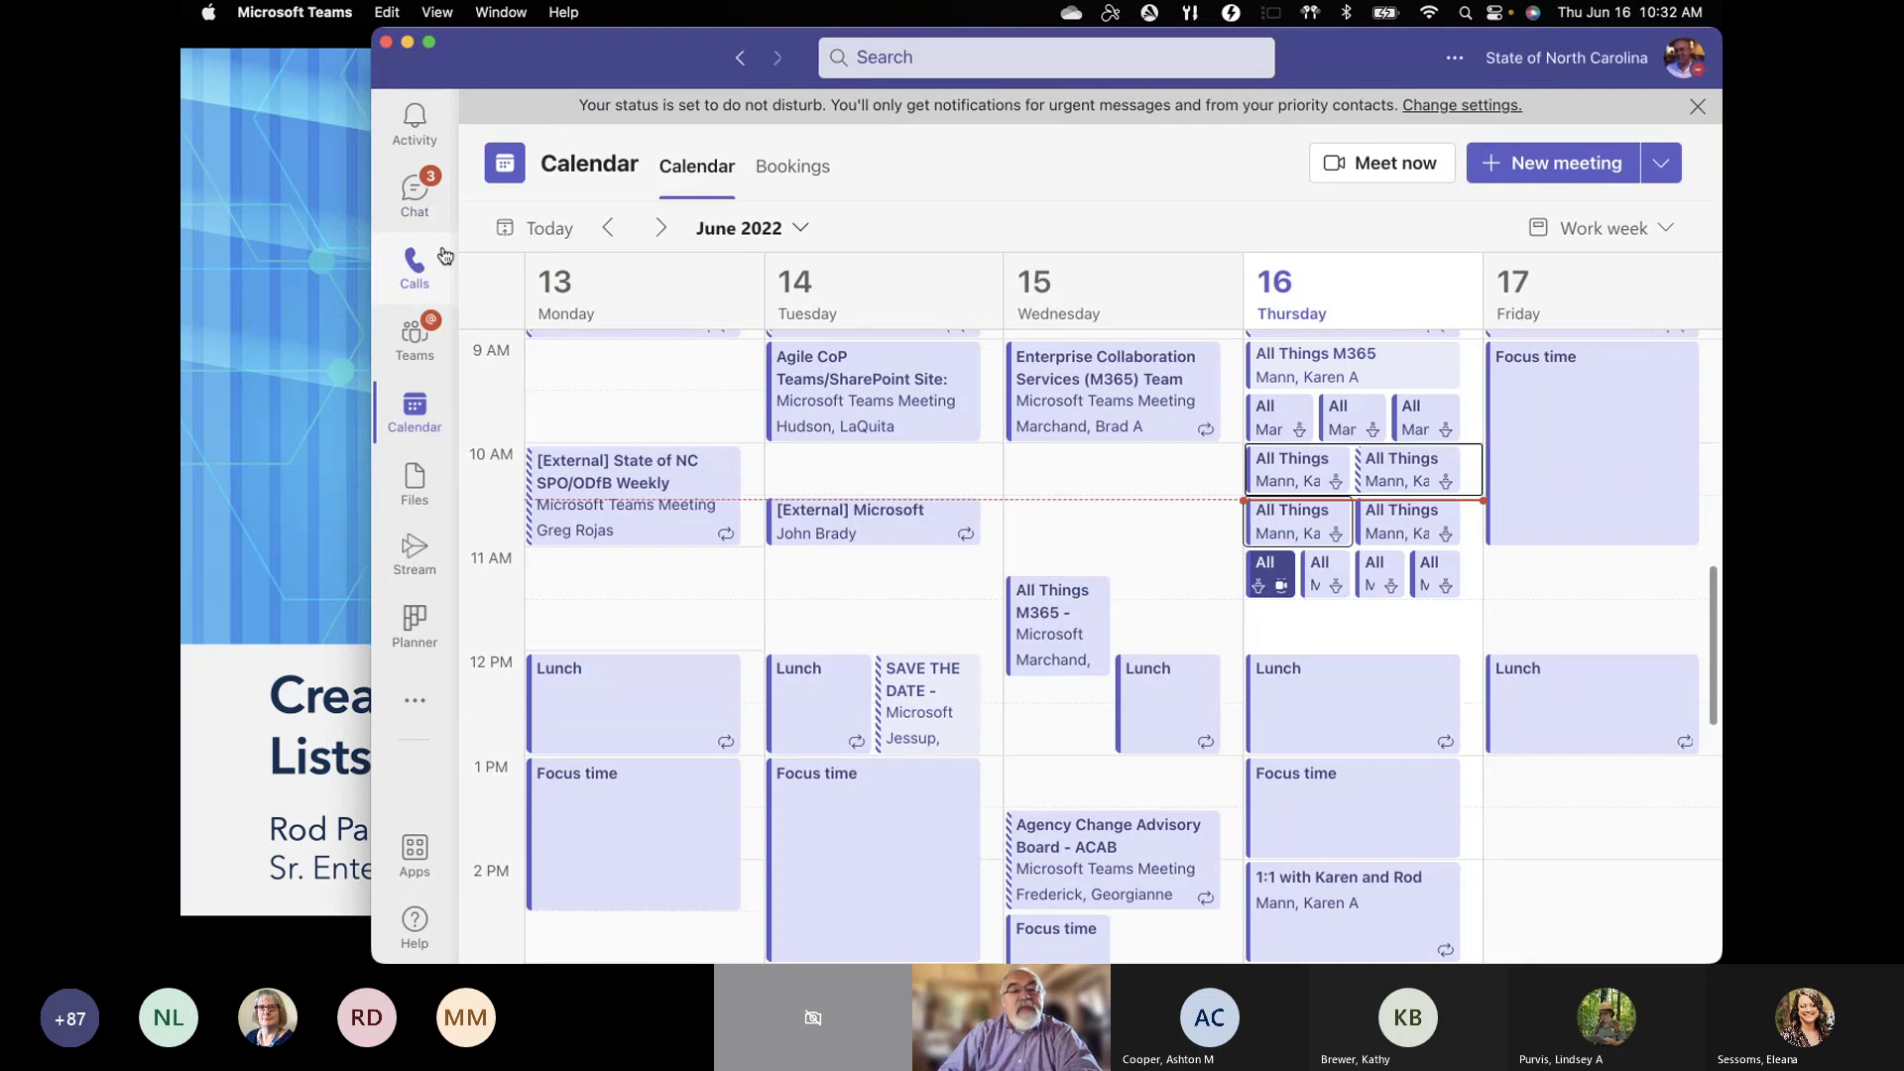
Step: Bring the Safari SharePoint window forward, enlarge and widen it, and show the Microsoft 365 apps list
{"action": "key", "text": "ctrl+Up"}
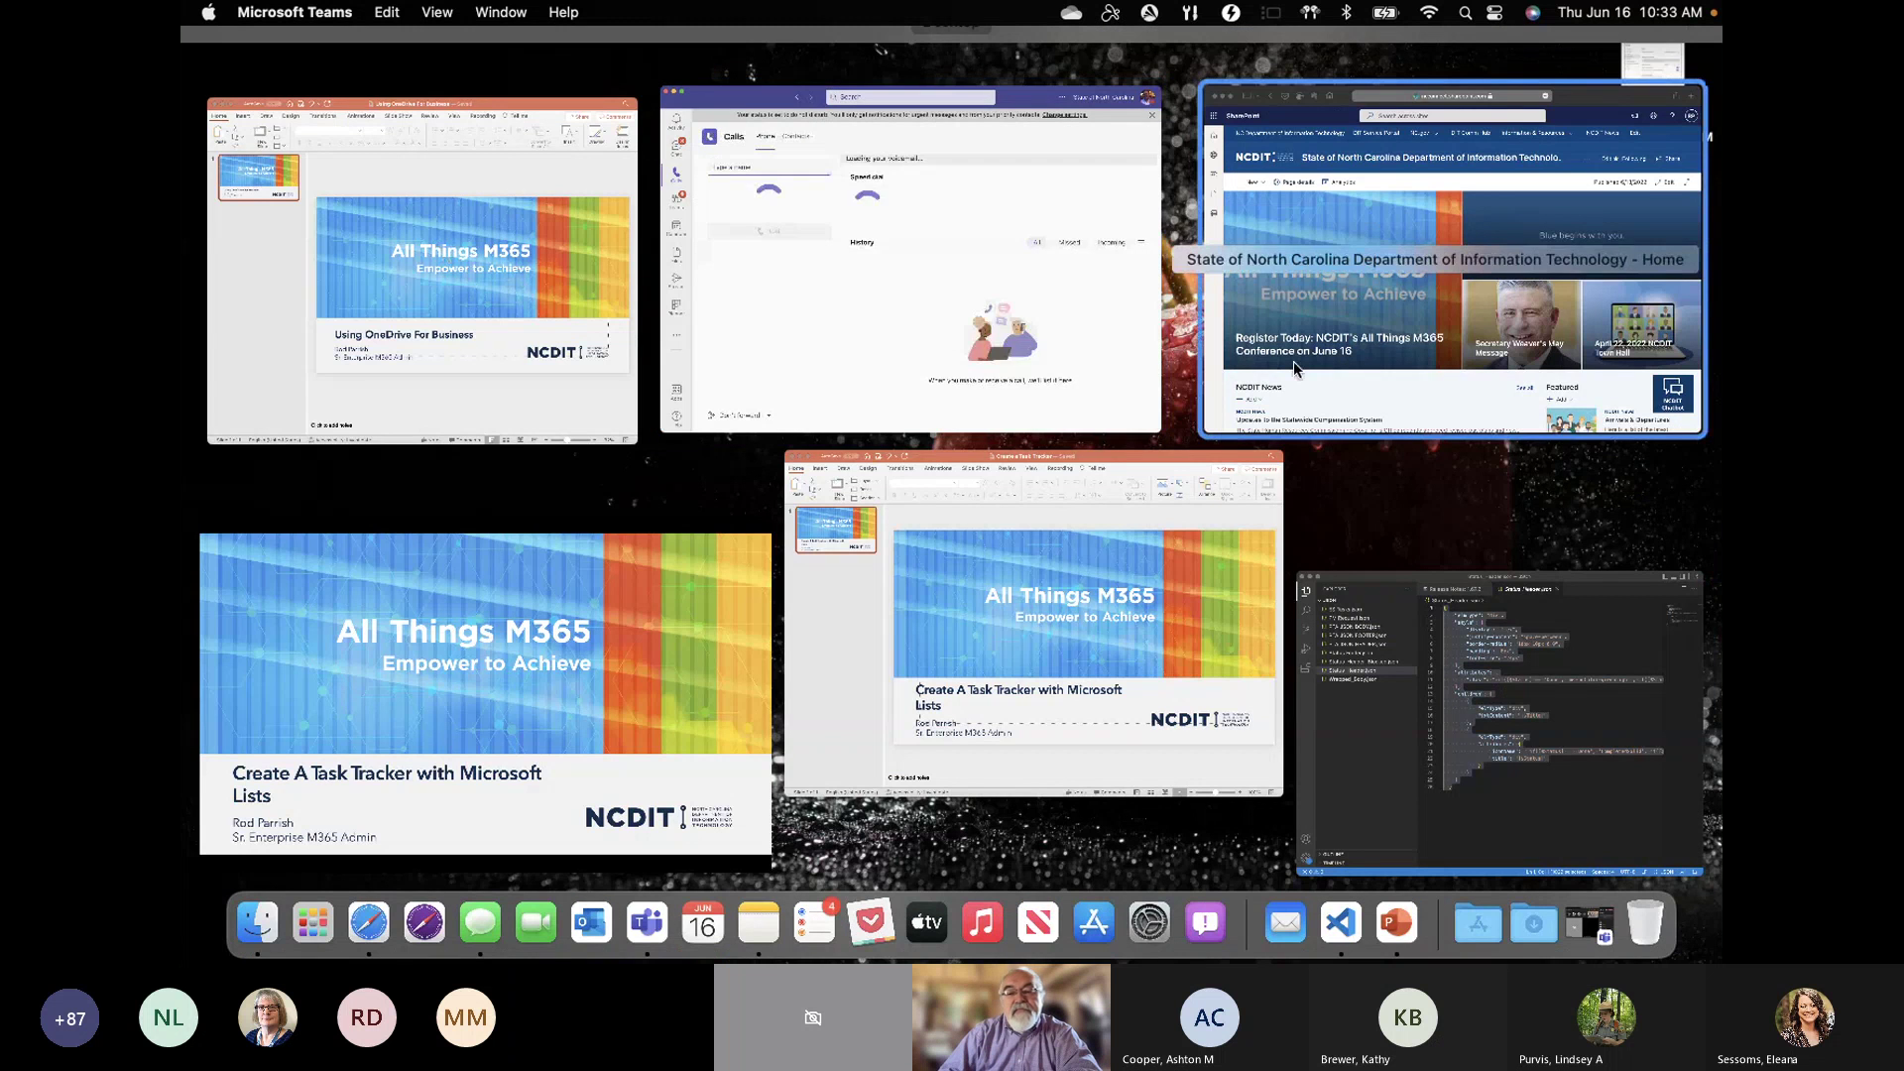
{"action": "left_click", "coordinate": [1300, 365]}
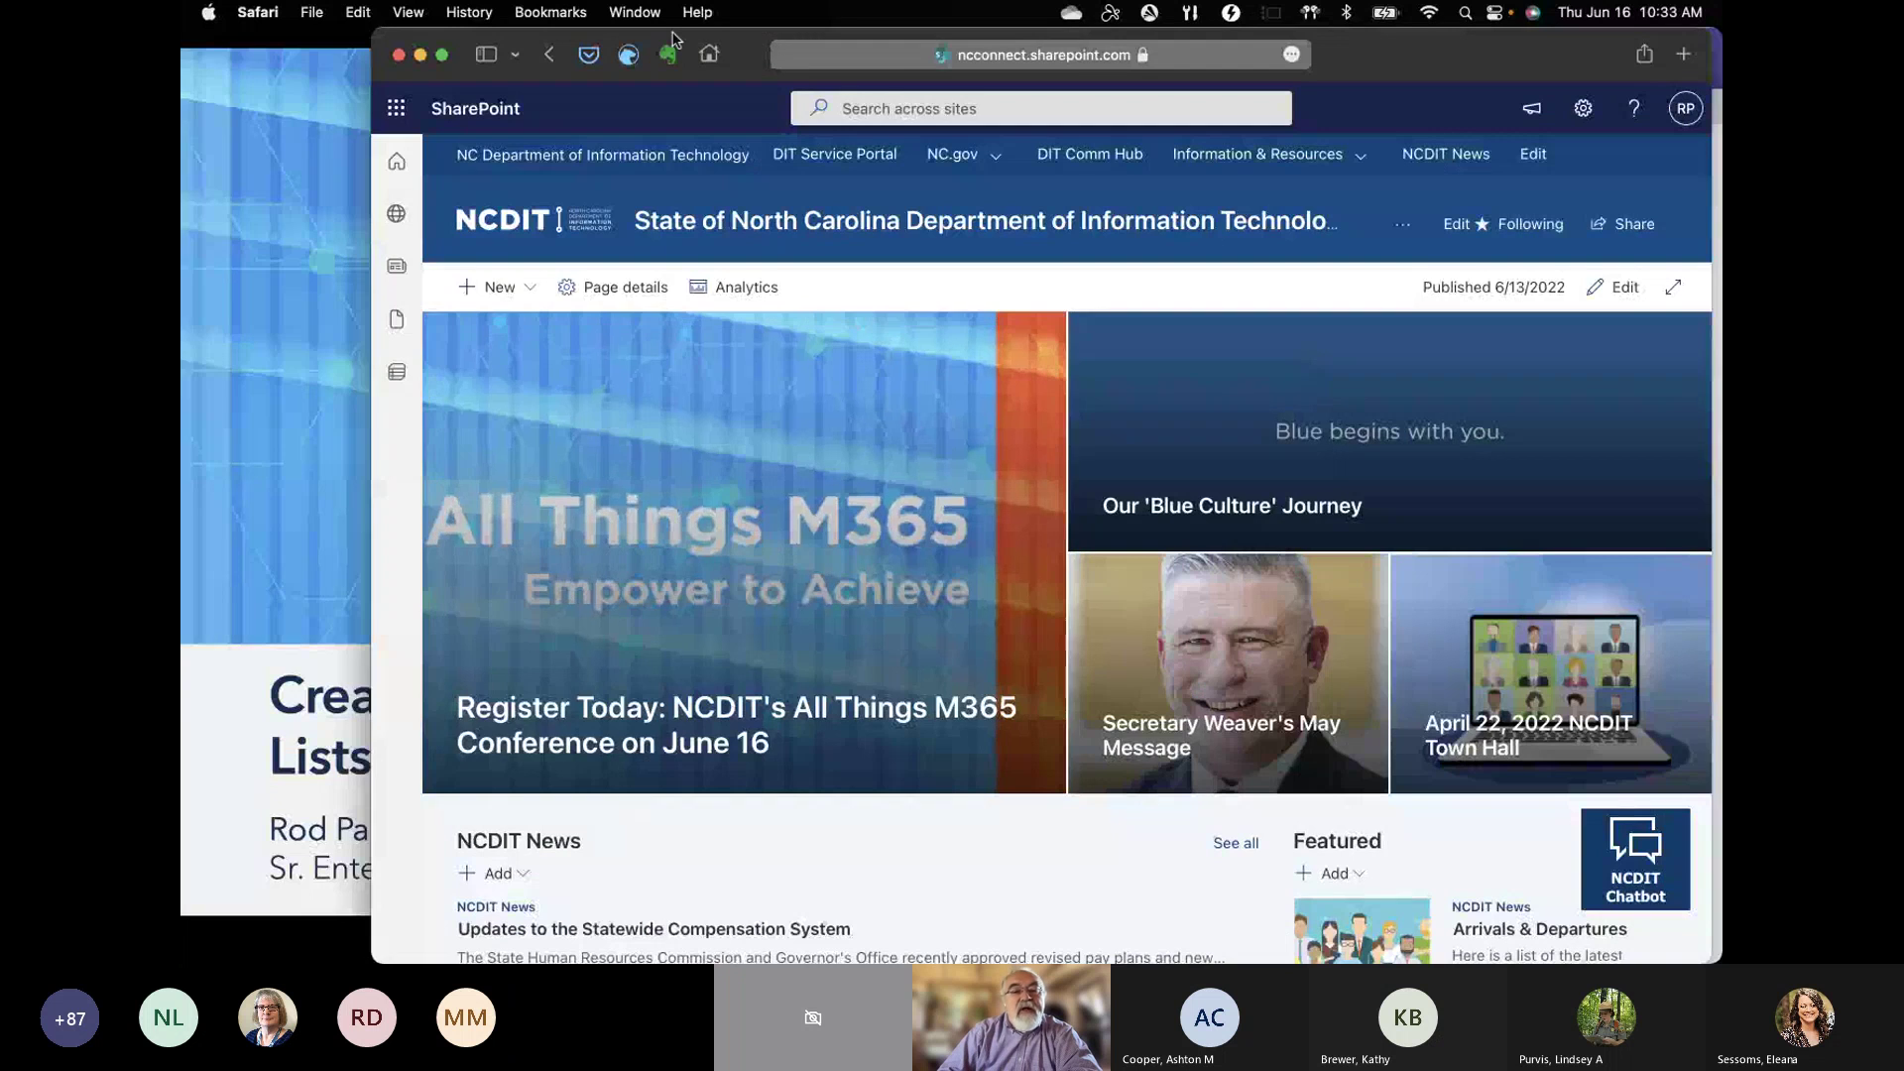
{"action": "double_click", "coordinate": [1418, 70]}
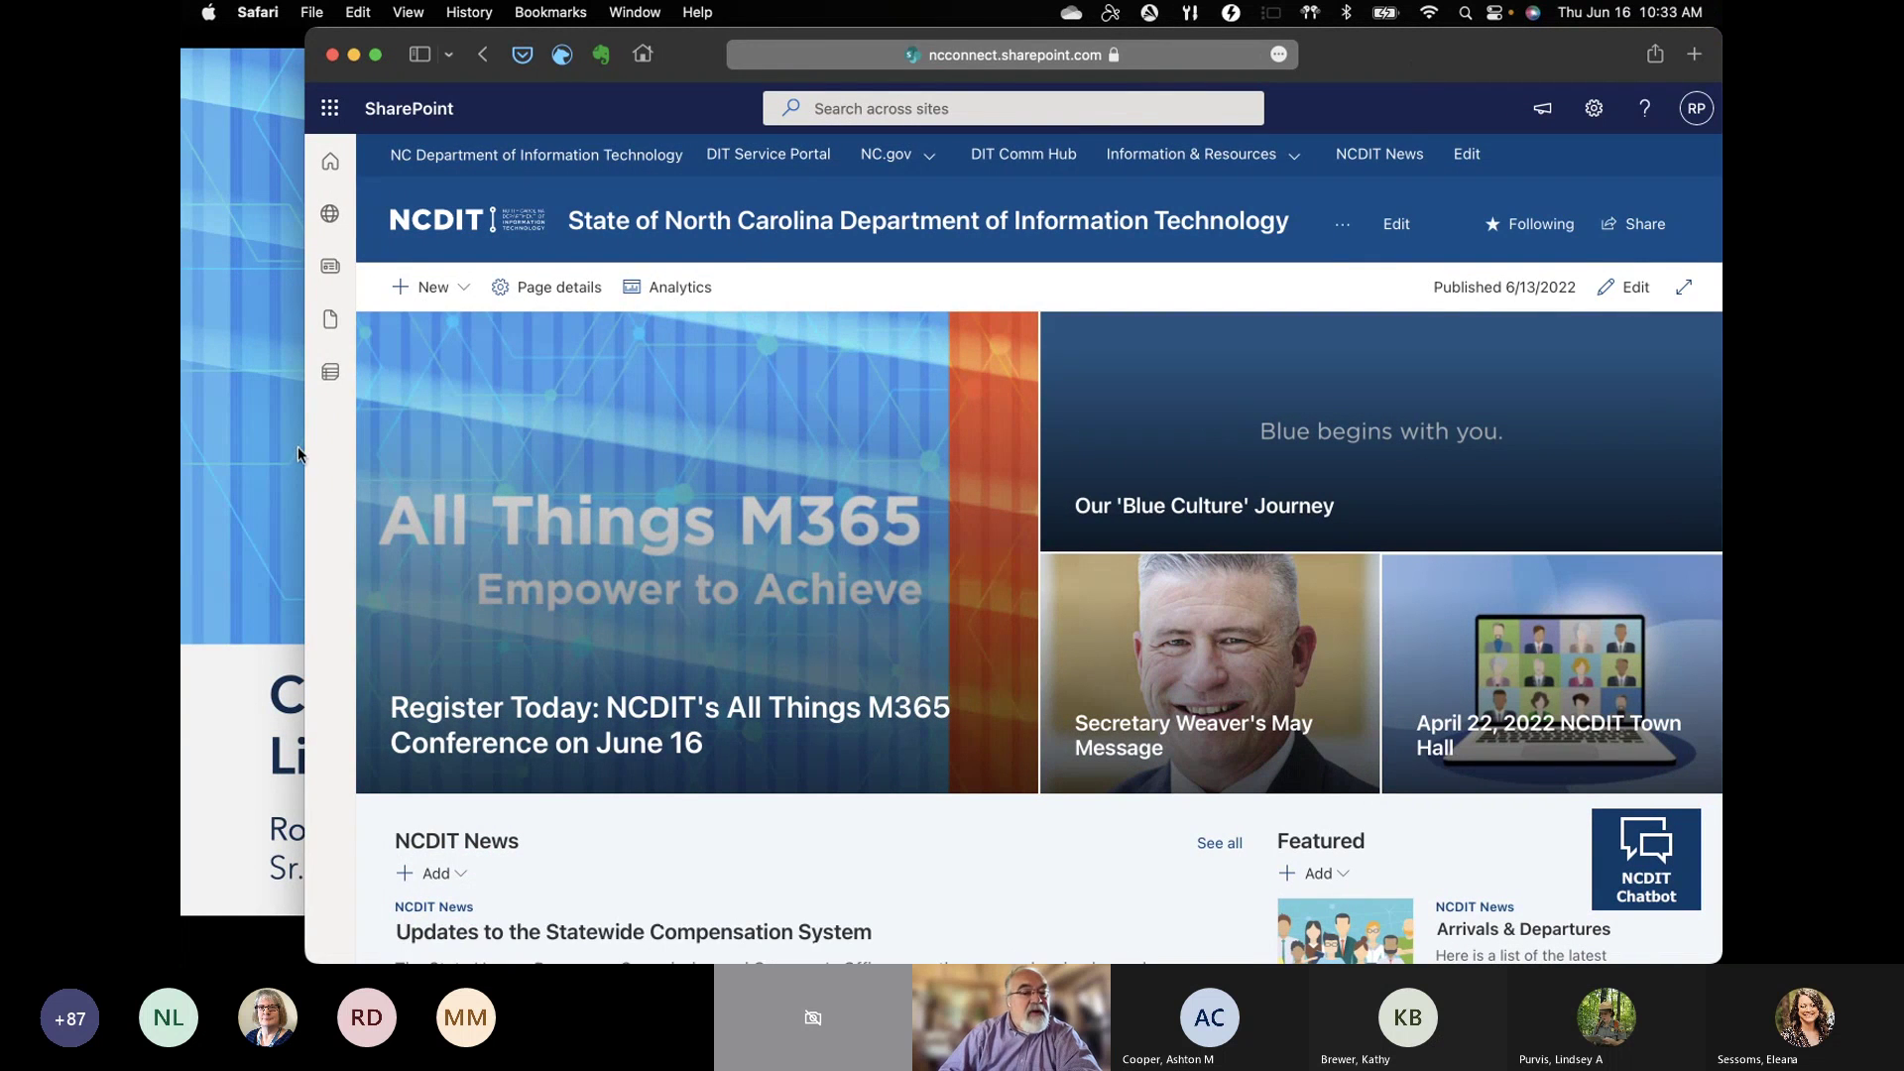
{"action": "left_click_drag", "start_coordinate": [304, 448], "coordinate": [181, 448]}
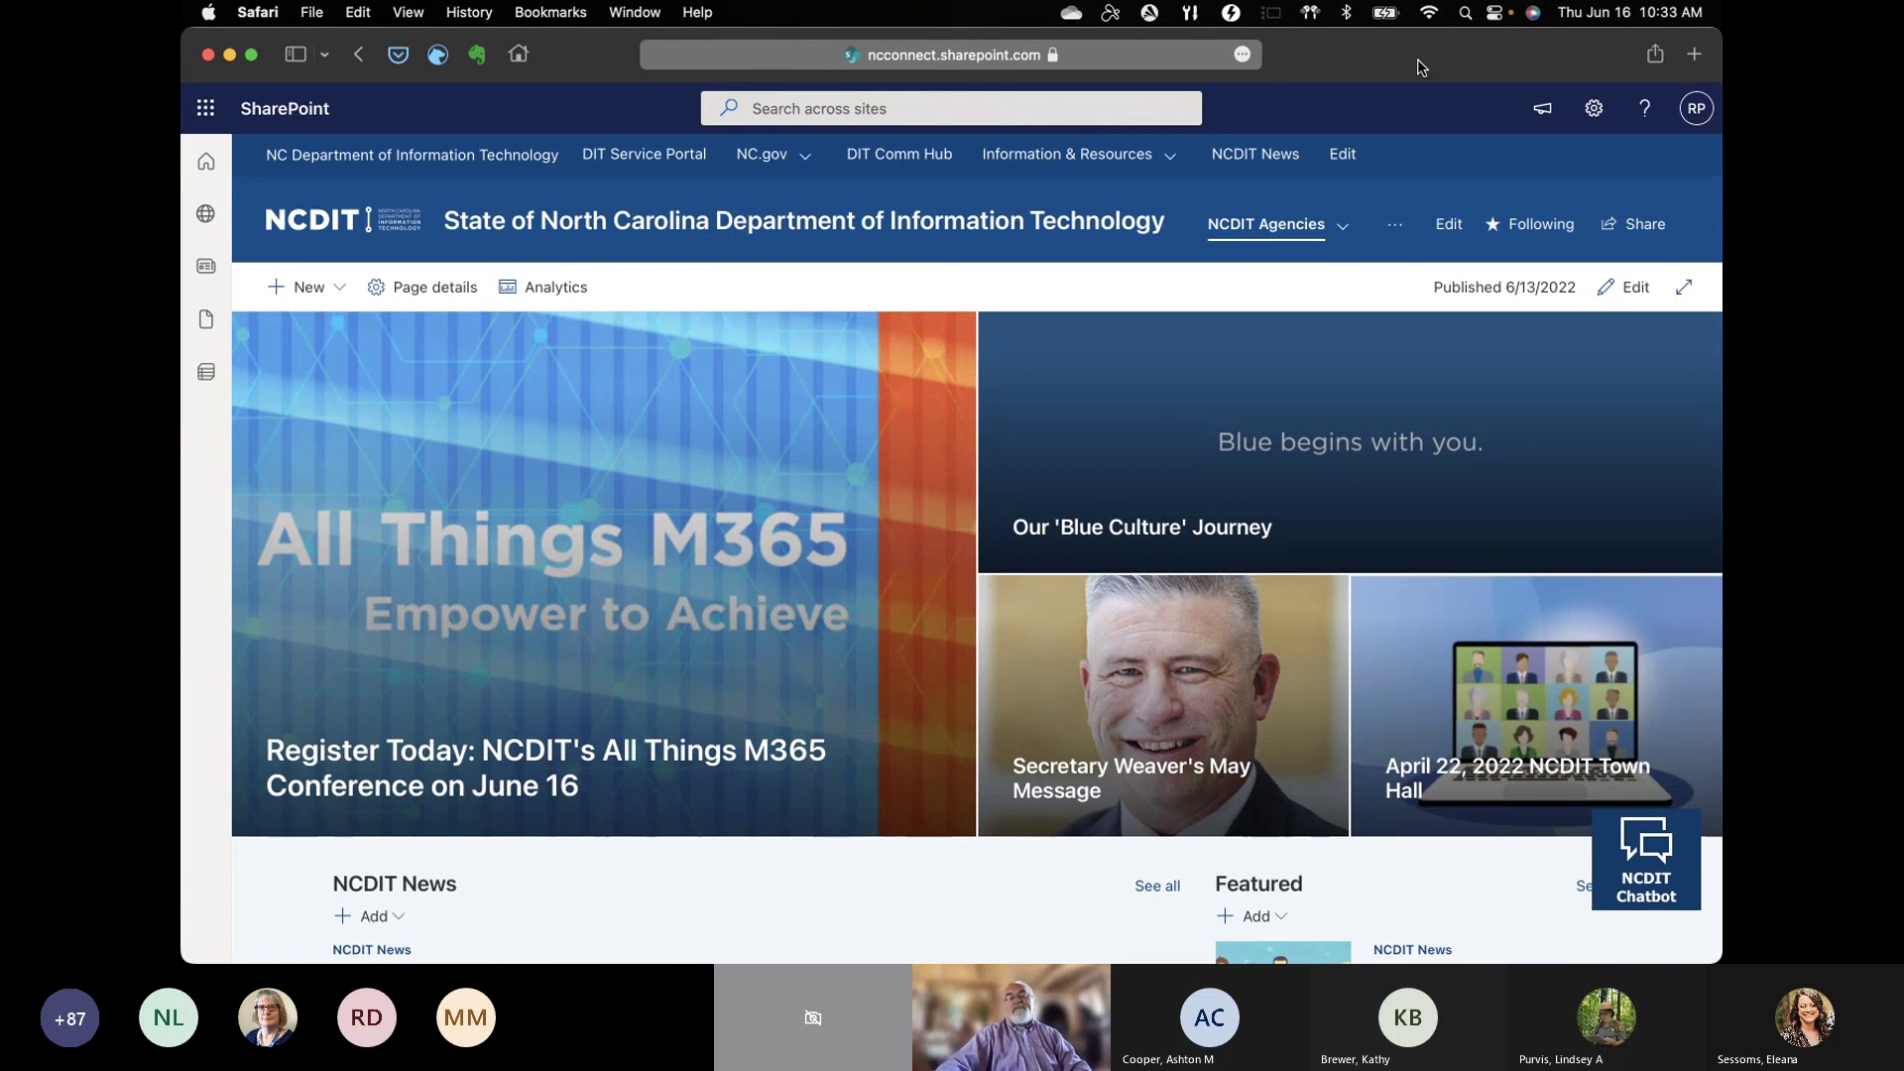
{"action": "left_click", "coordinate": [207, 110]}
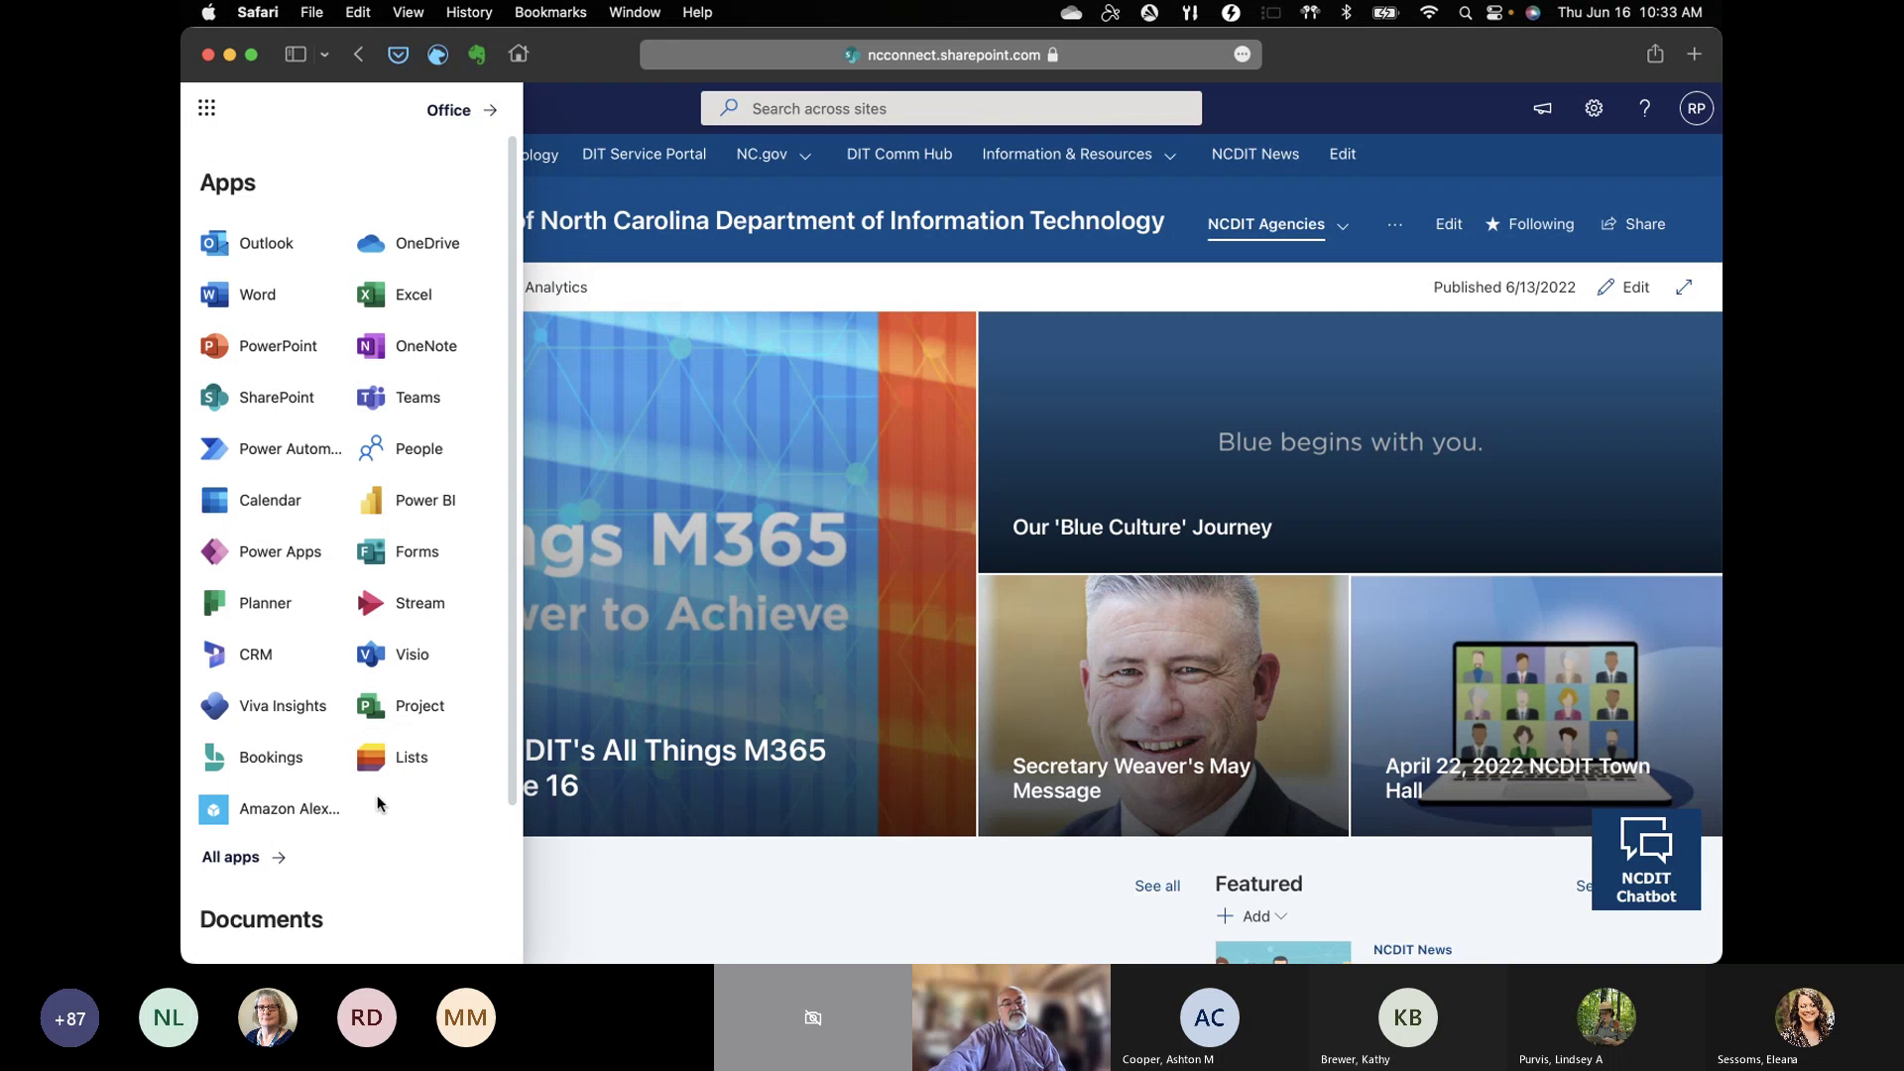
Step: Open Microsoft Lists in a new tab from the full alphabetical apps list
{"action": "left_click", "coordinate": [208, 111]}
{"action": "left_click", "coordinate": [208, 111]}
{"action": "left_click", "coordinate": [244, 863]}
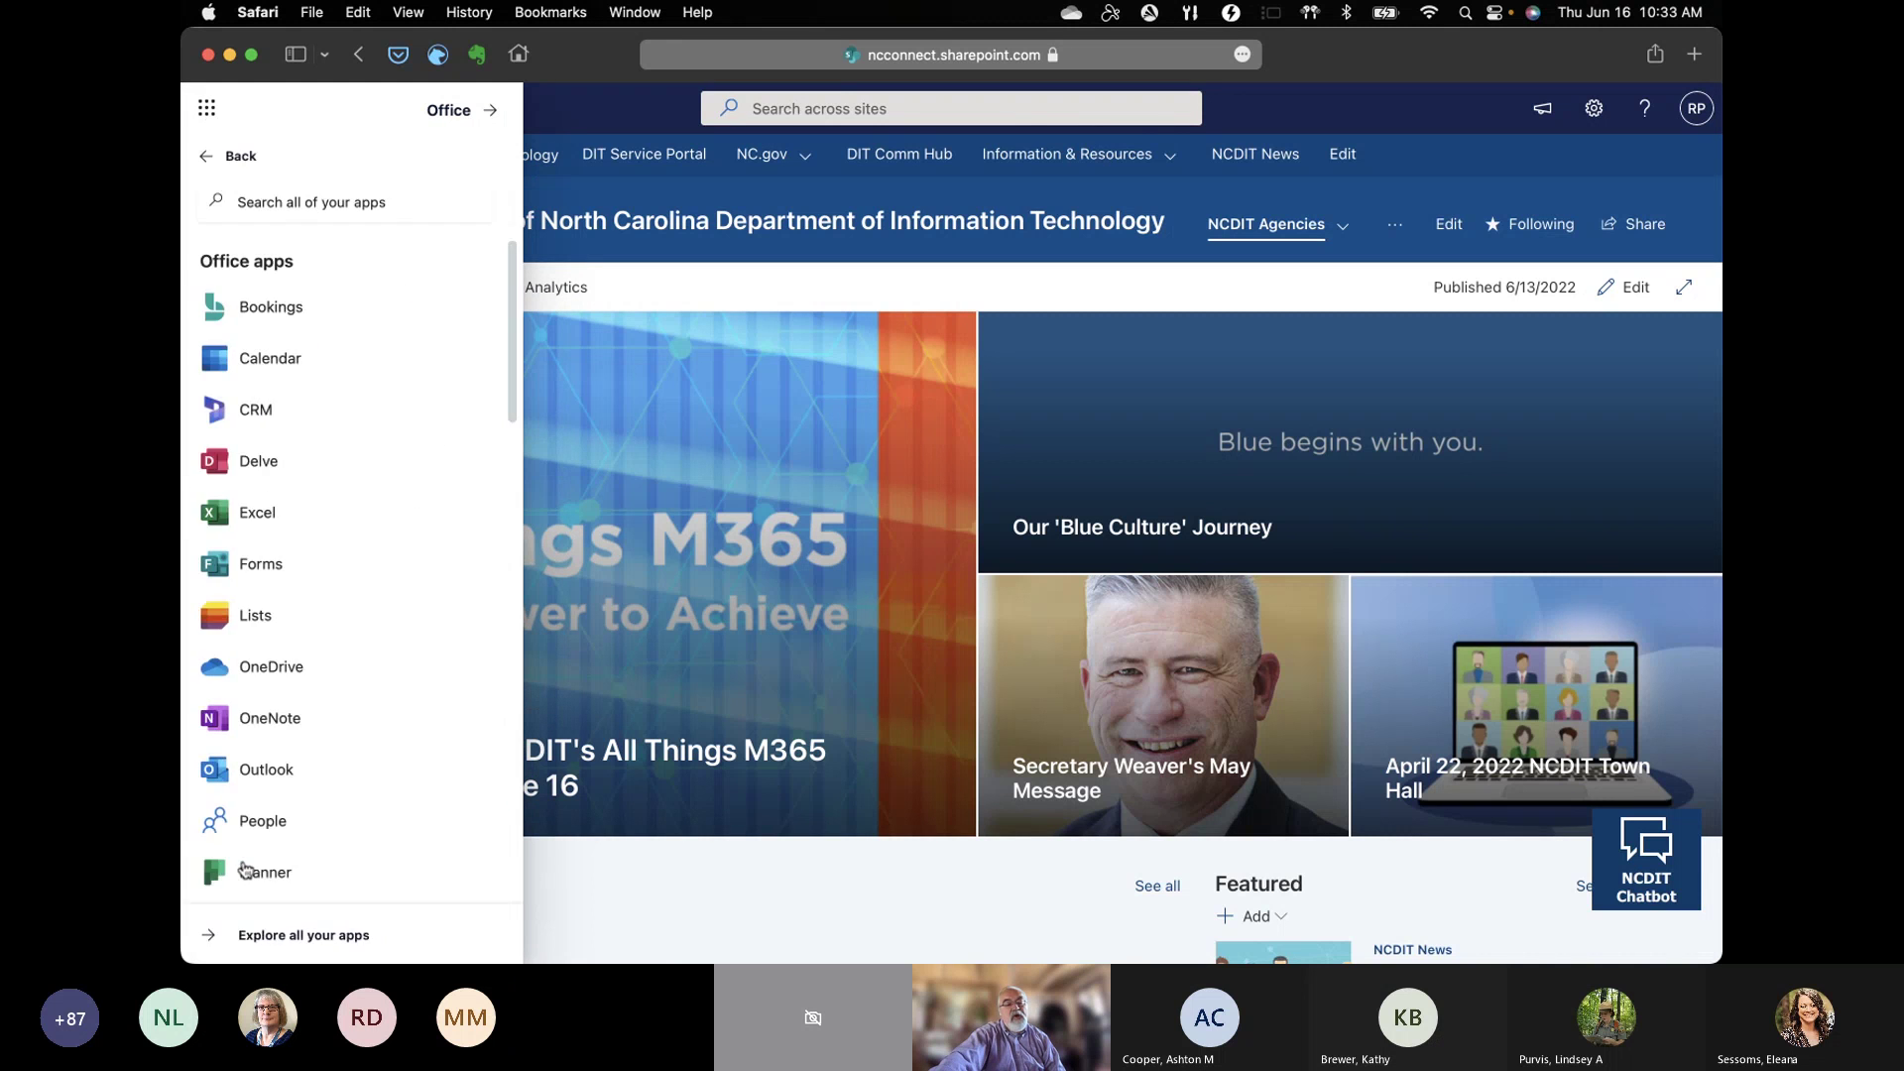
{"action": "scroll", "coordinate": [426, 627], "scroll_direction": "down", "scroll_amount": 5}
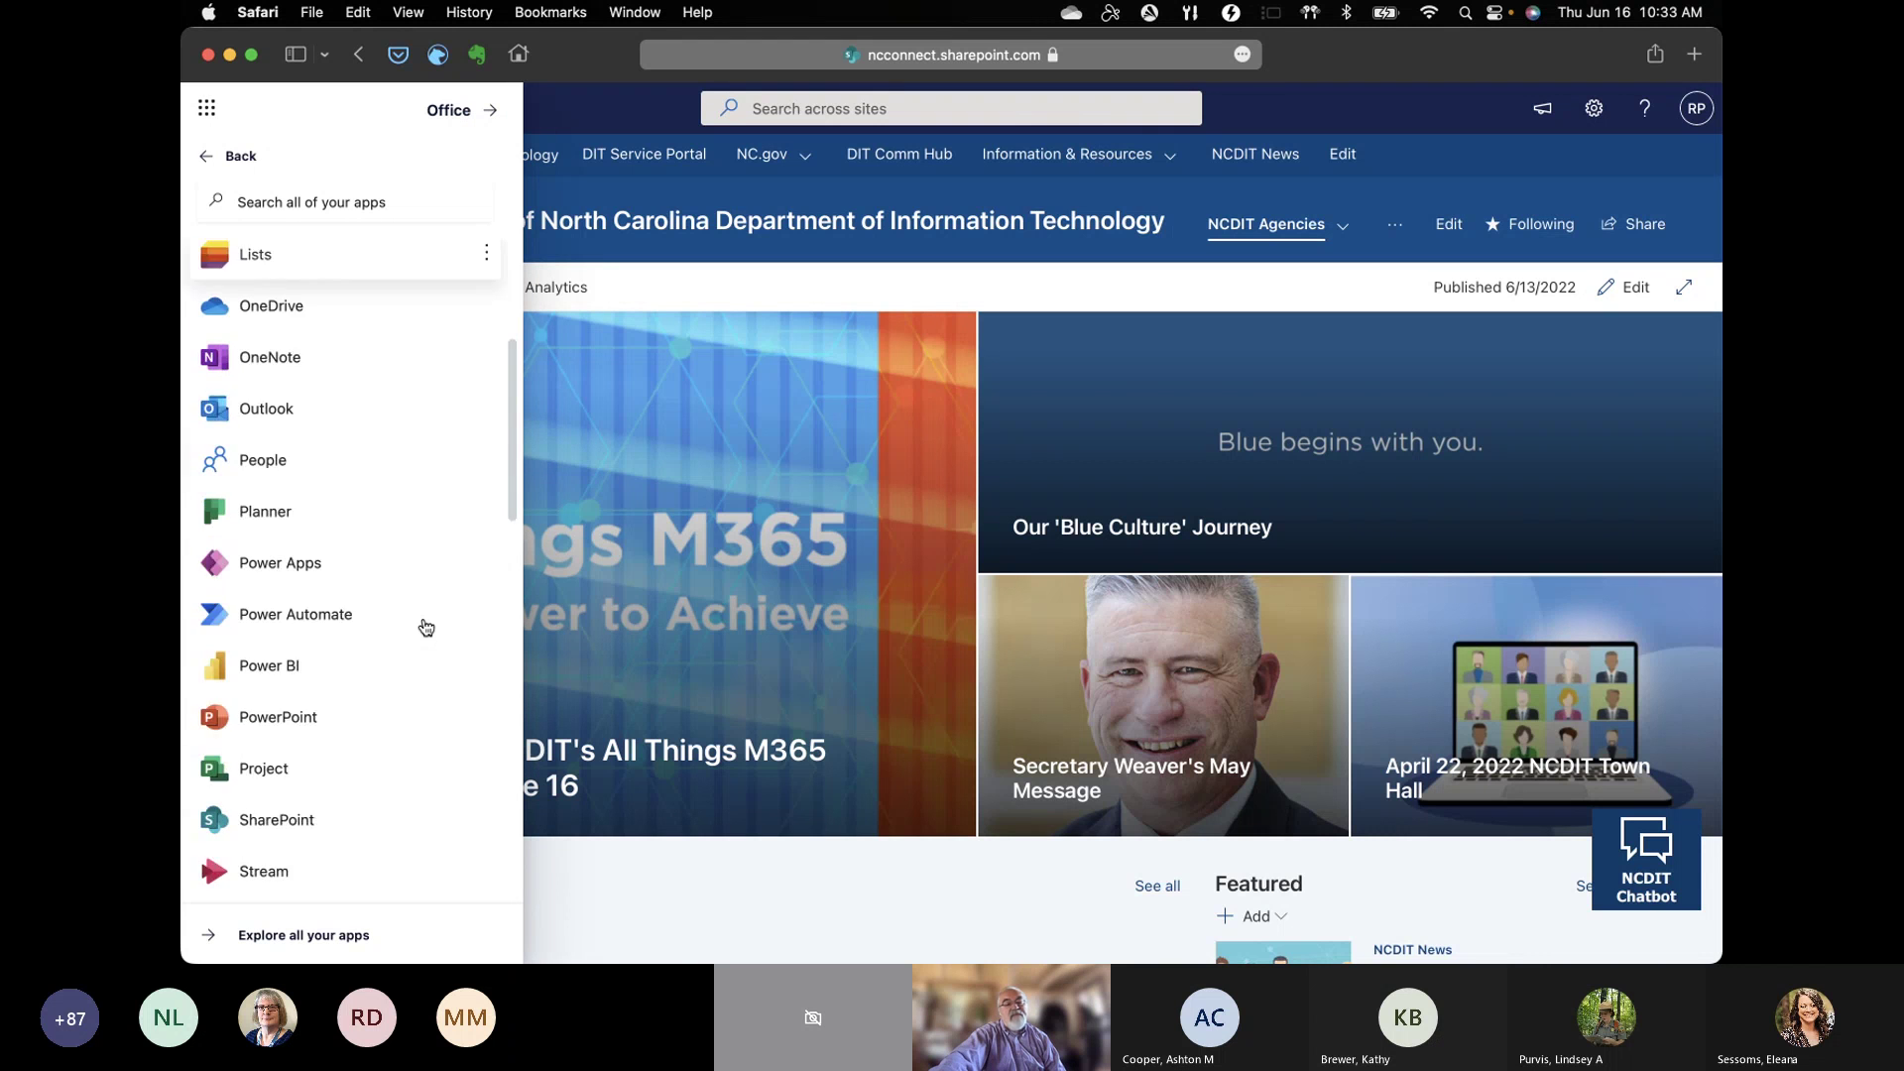
{"action": "scroll", "coordinate": [427, 627], "scroll_direction": "up", "scroll_amount": 4}
{"action": "scroll", "coordinate": [427, 626], "scroll_direction": "up", "scroll_amount": 2}
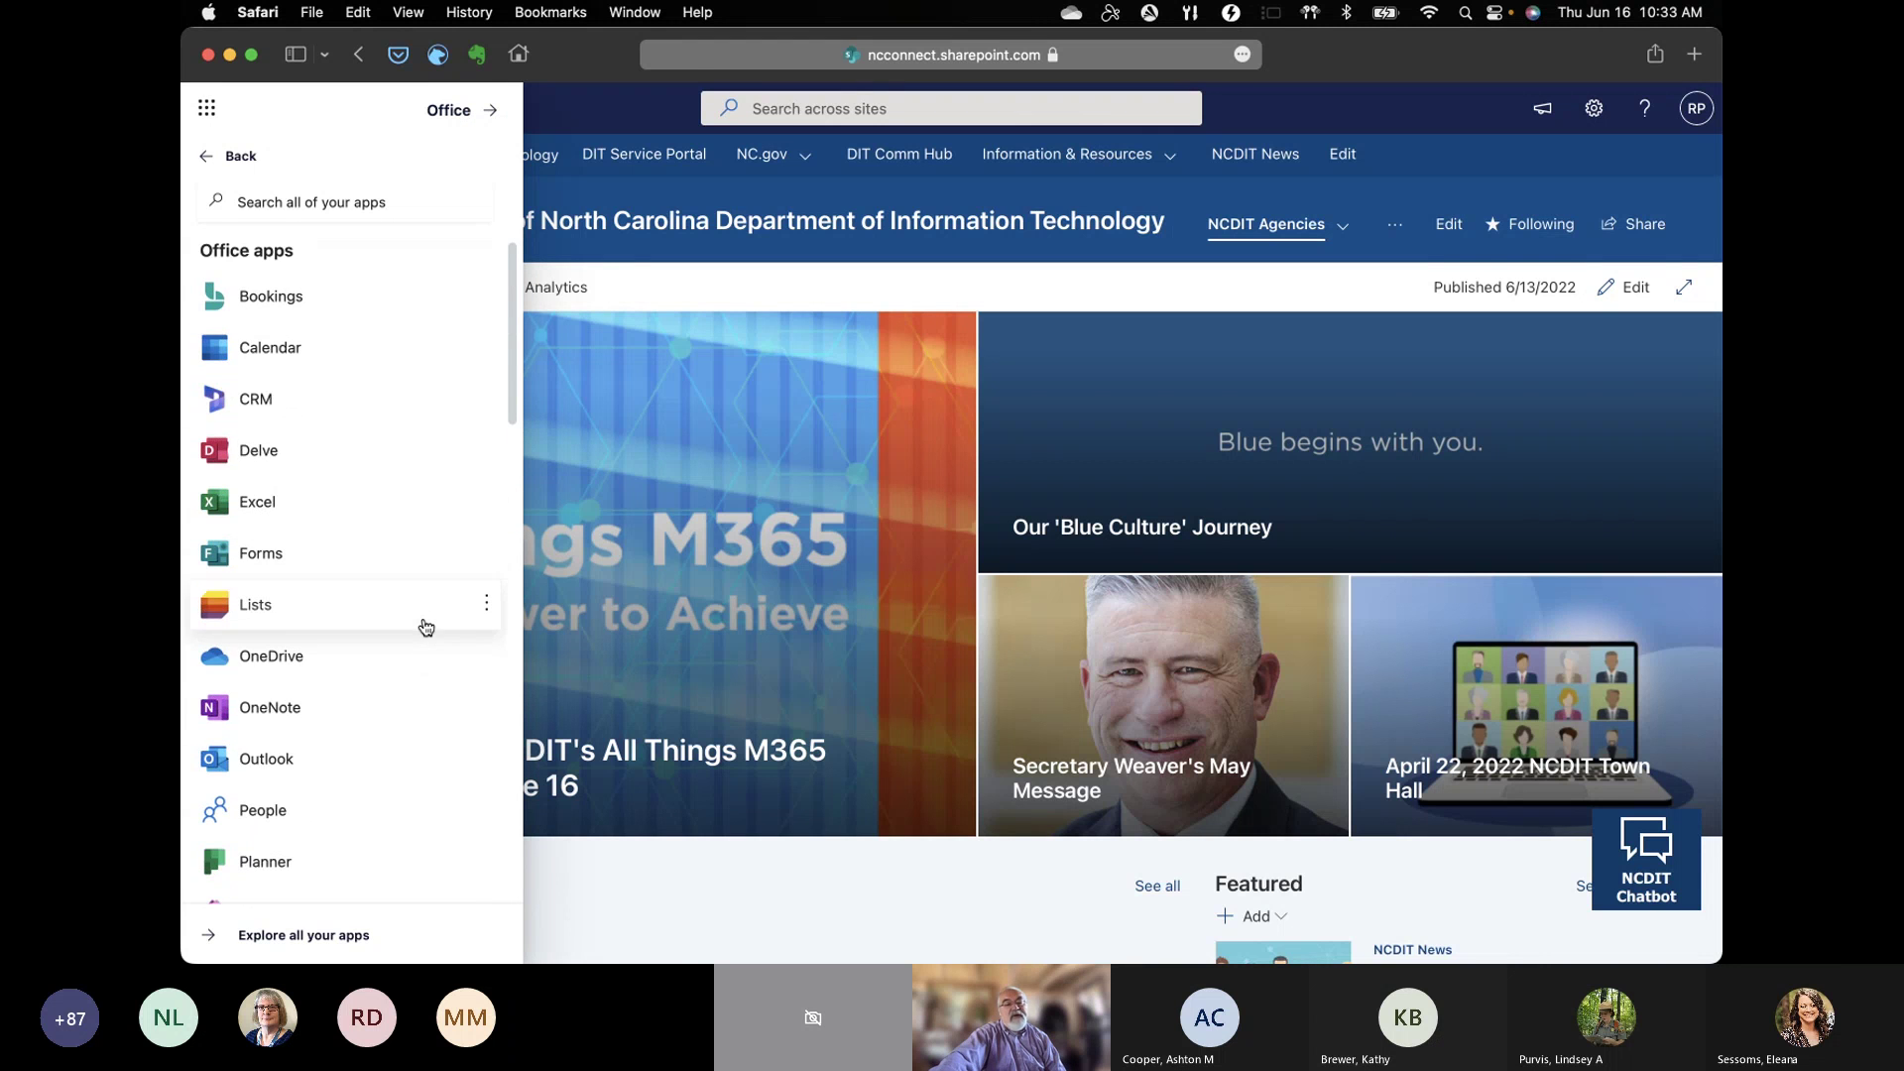
{"action": "left_click", "coordinate": [250, 616]}
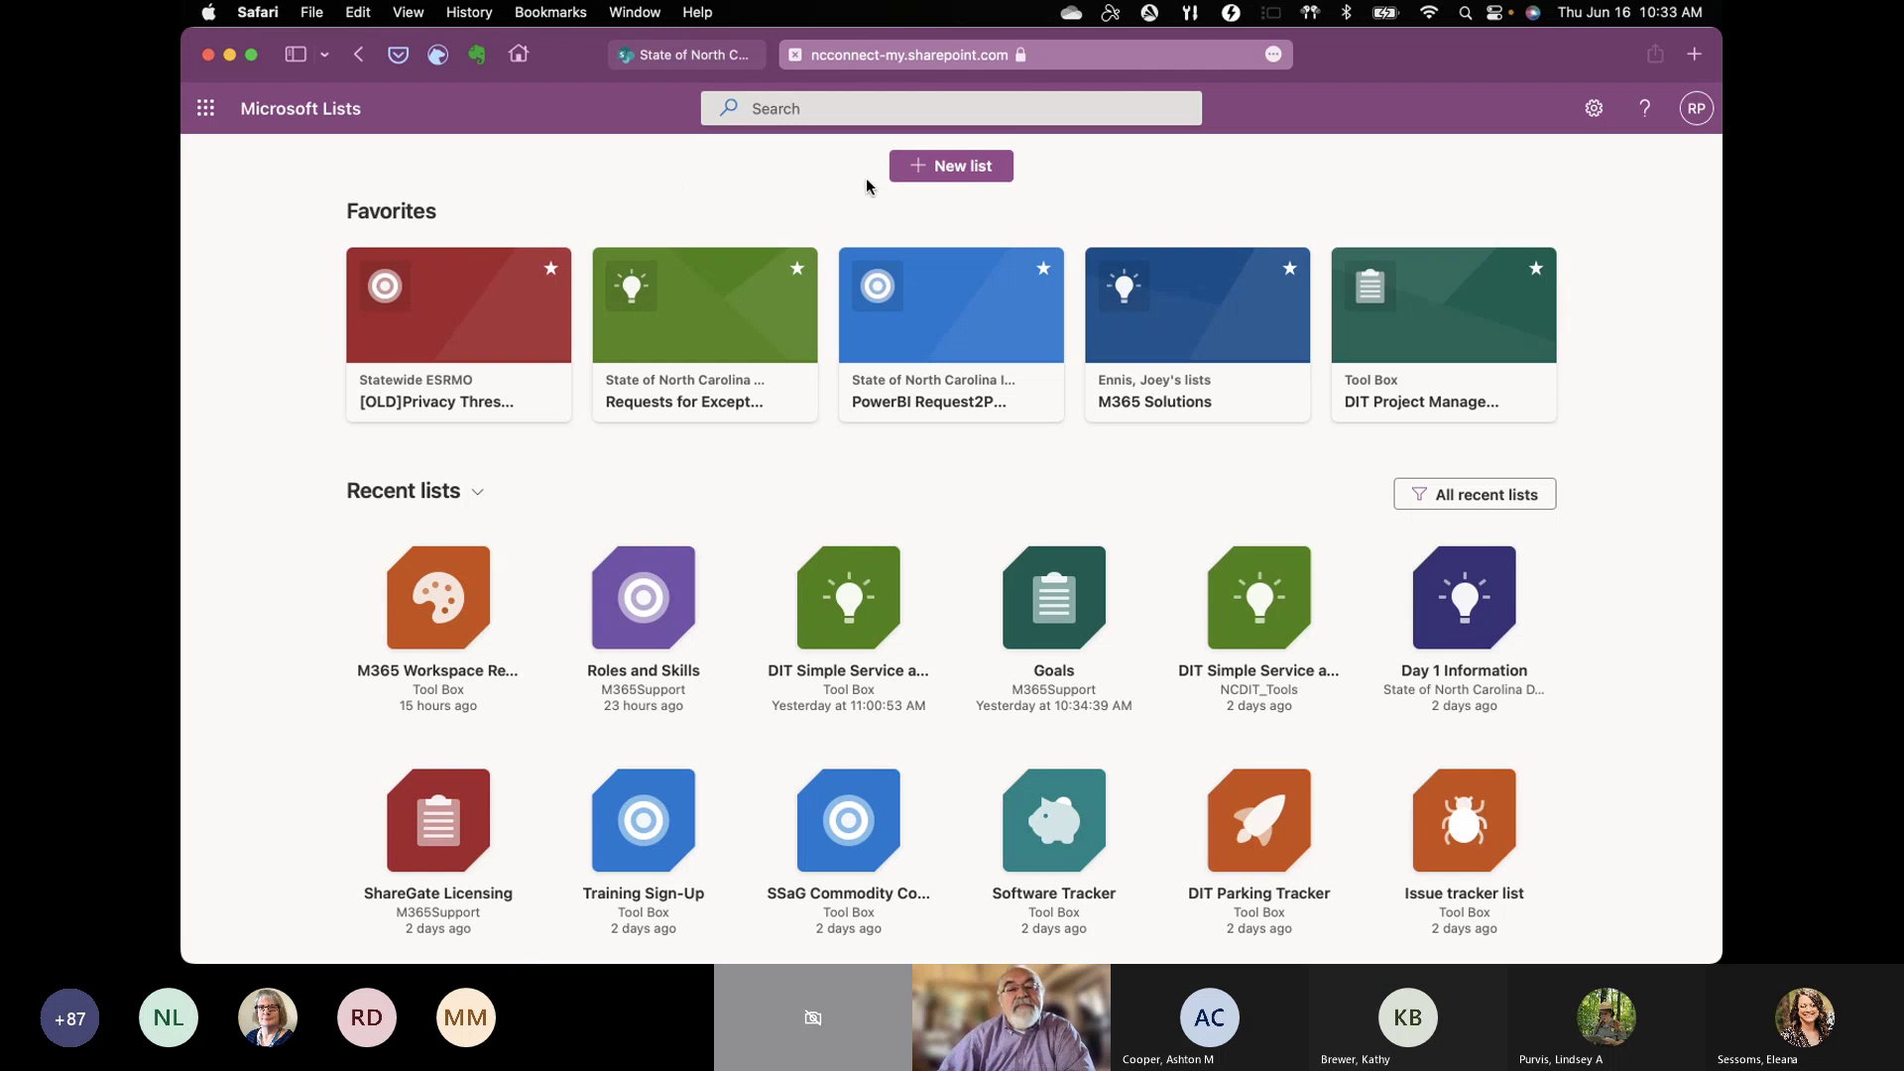
Step: Open the Create a list dialog, then return to it in Safari after a detour to Teams
{"action": "left_click", "coordinate": [974, 178]}
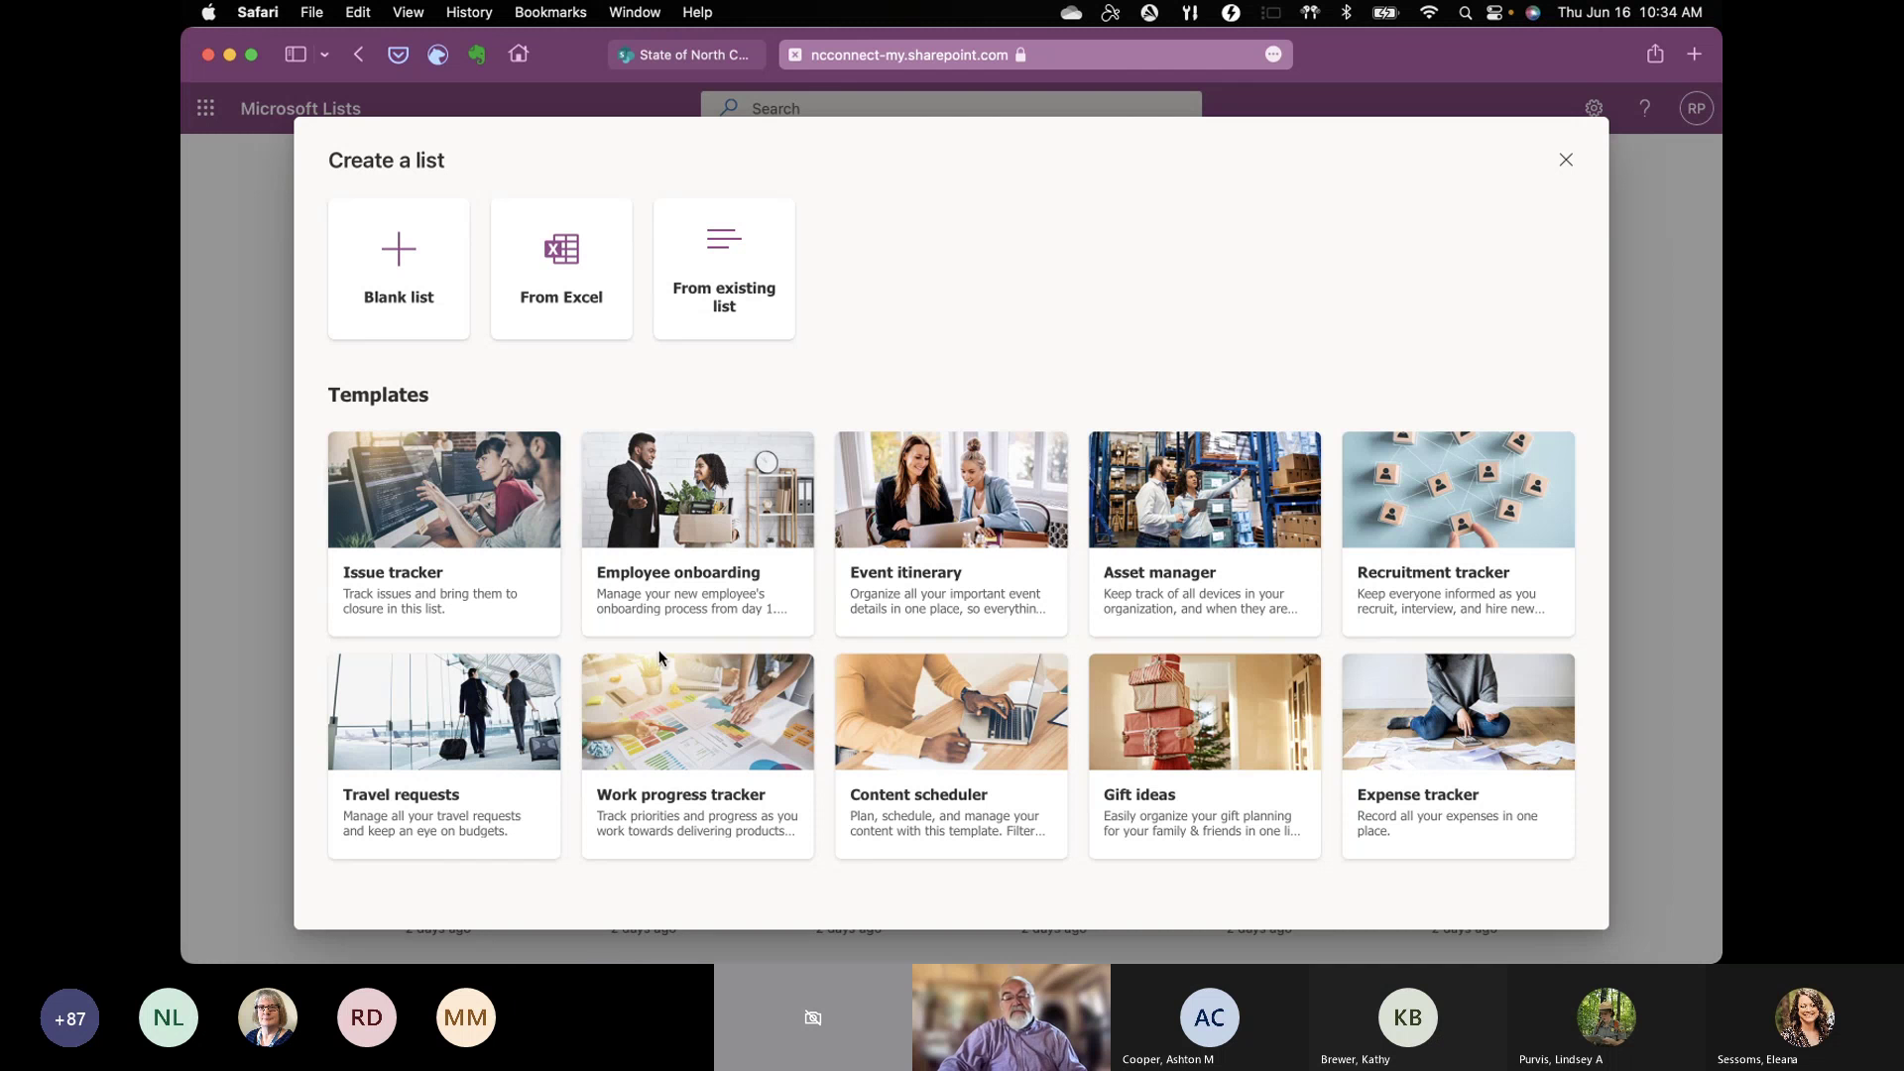
{"action": "key", "text": "super+Tab"}
{"action": "key", "text": "ctrl+Up"}
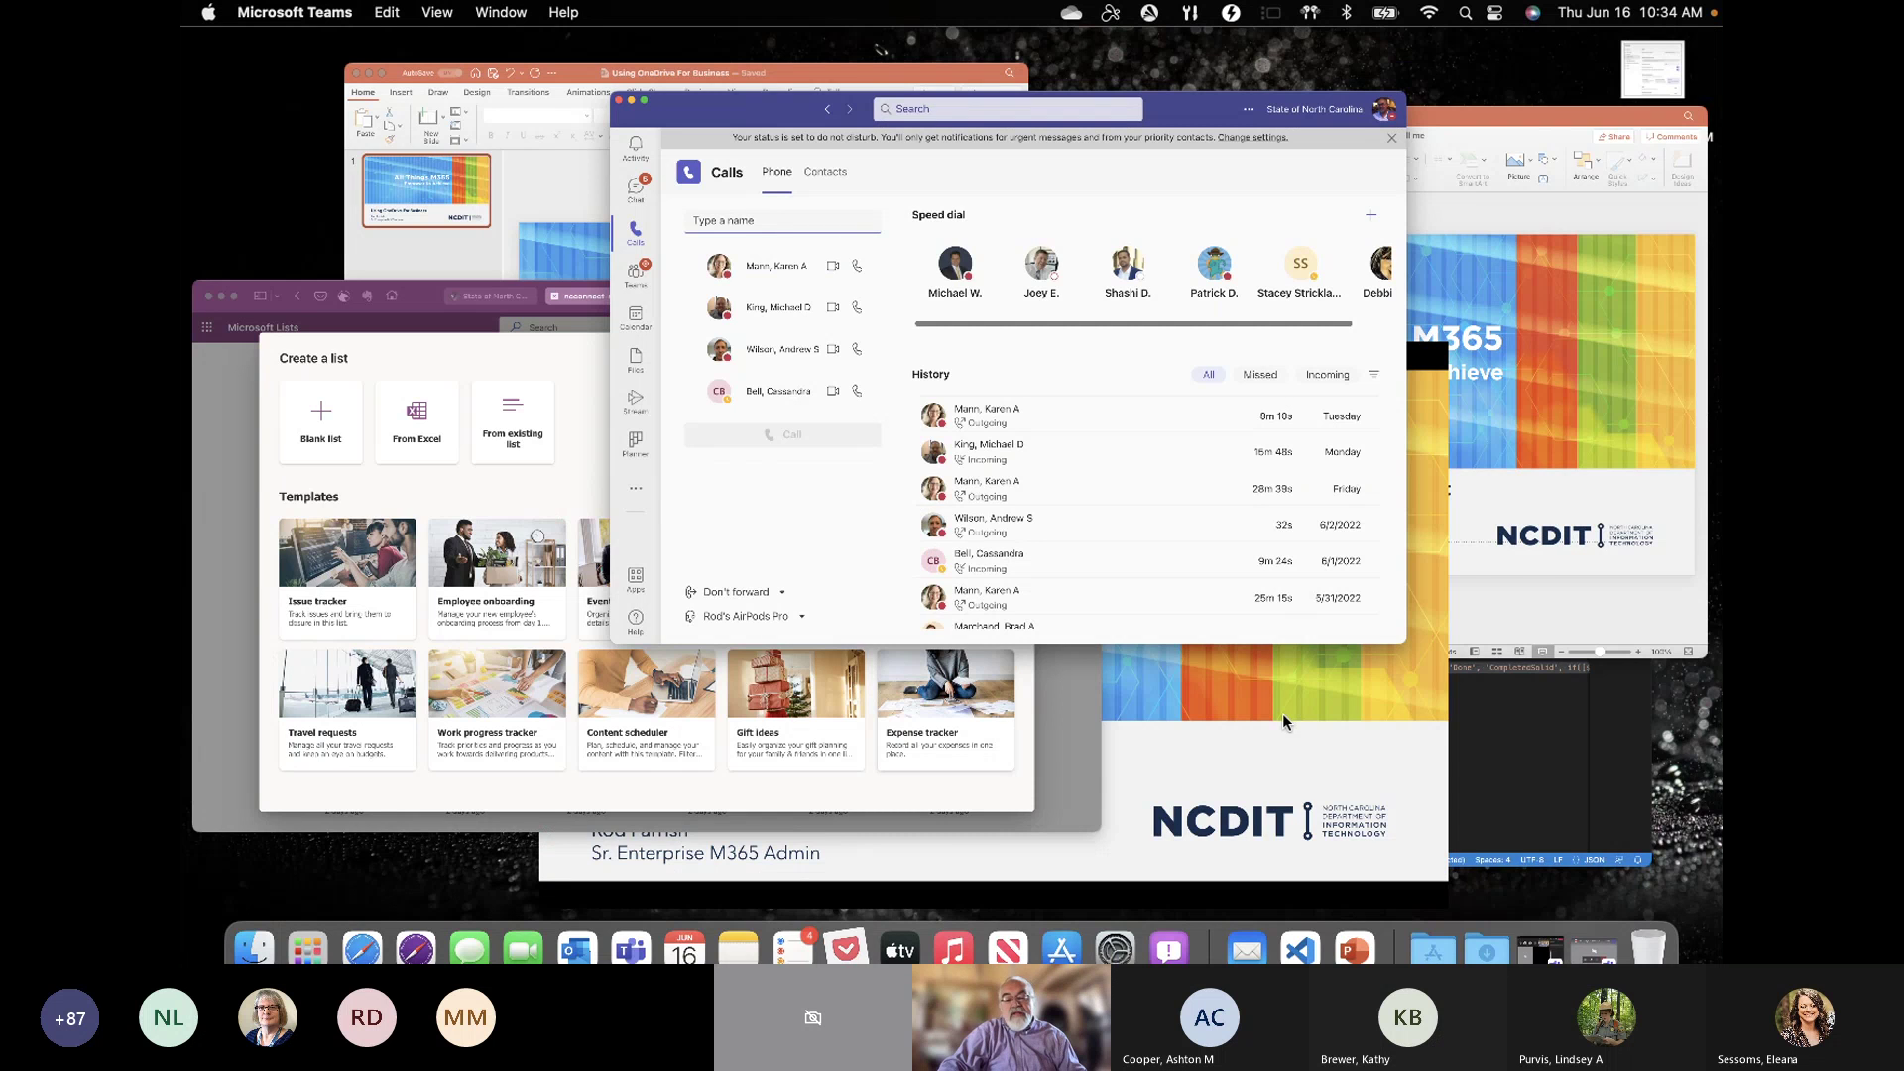
{"action": "left_click", "coordinate": [477, 496]}
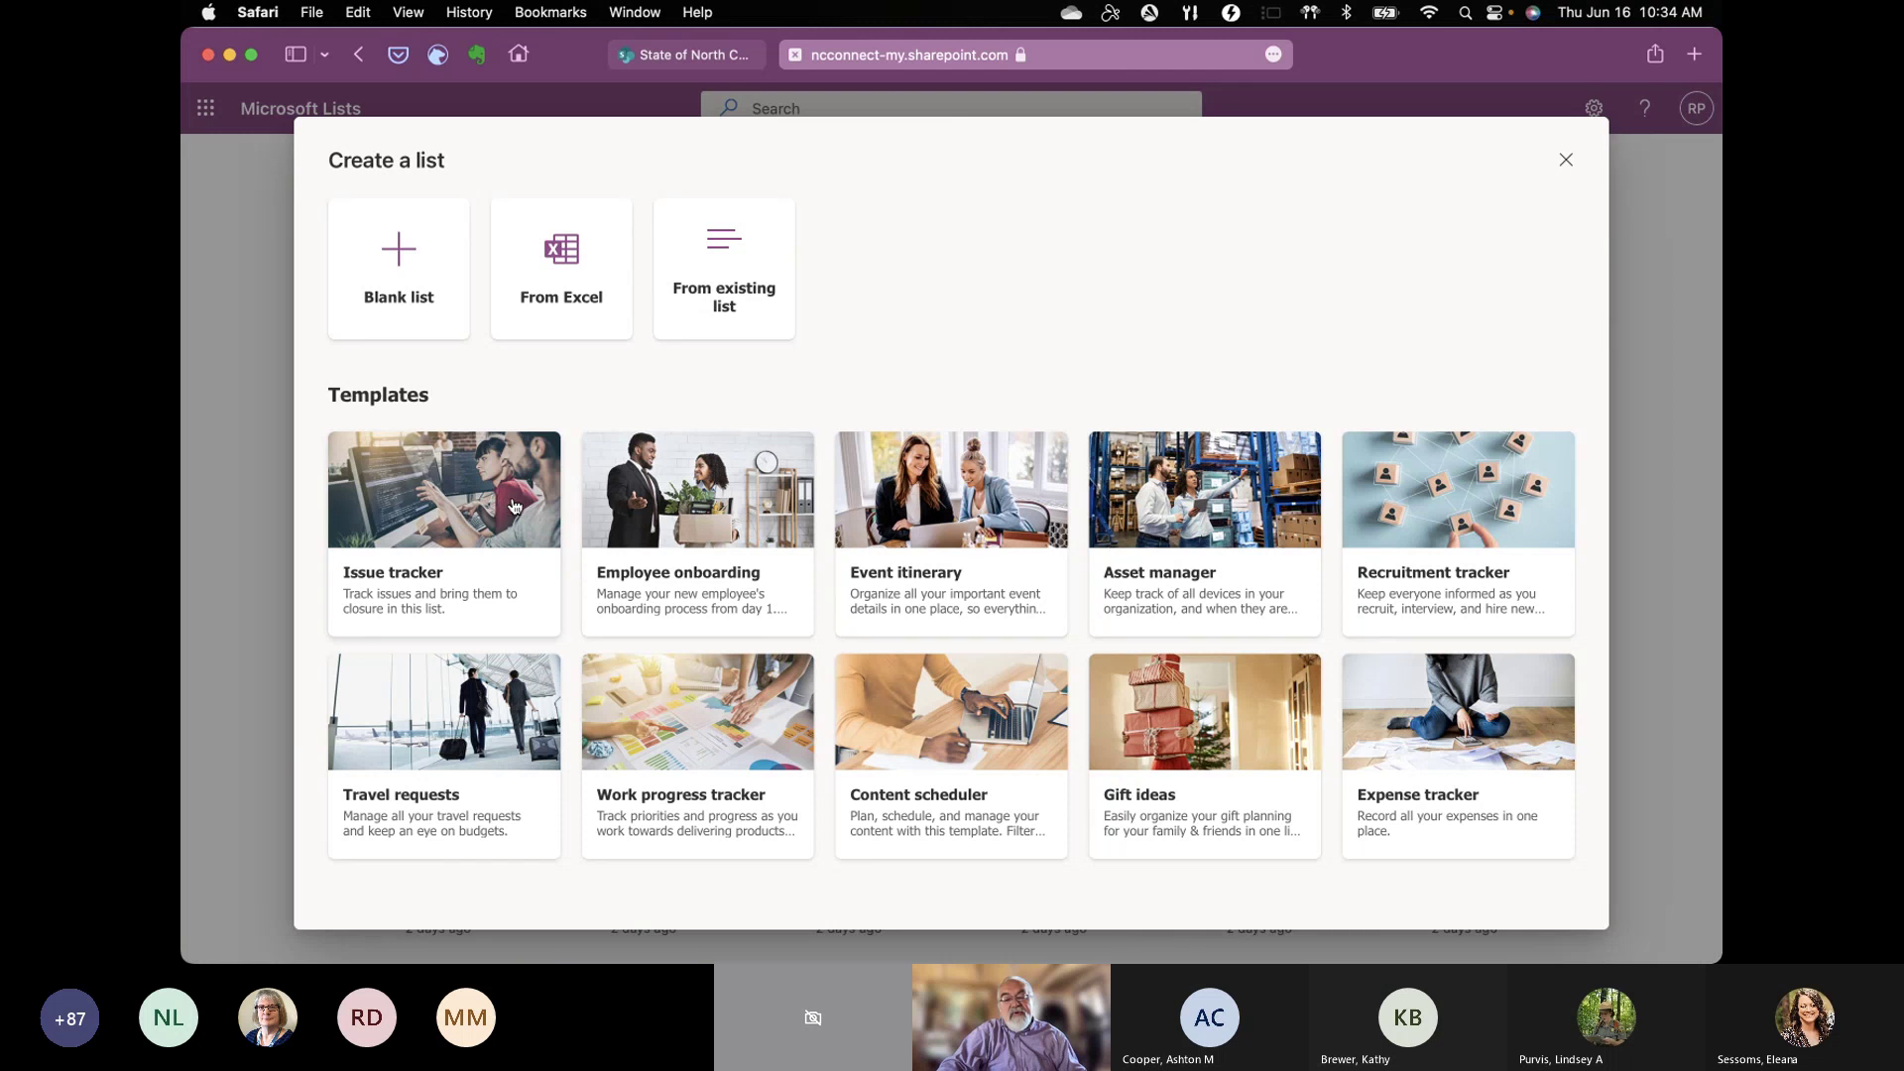
Step: Preview the Work progress tracker template and scroll through its sample items and columns
{"action": "left_click", "coordinate": [691, 741]}
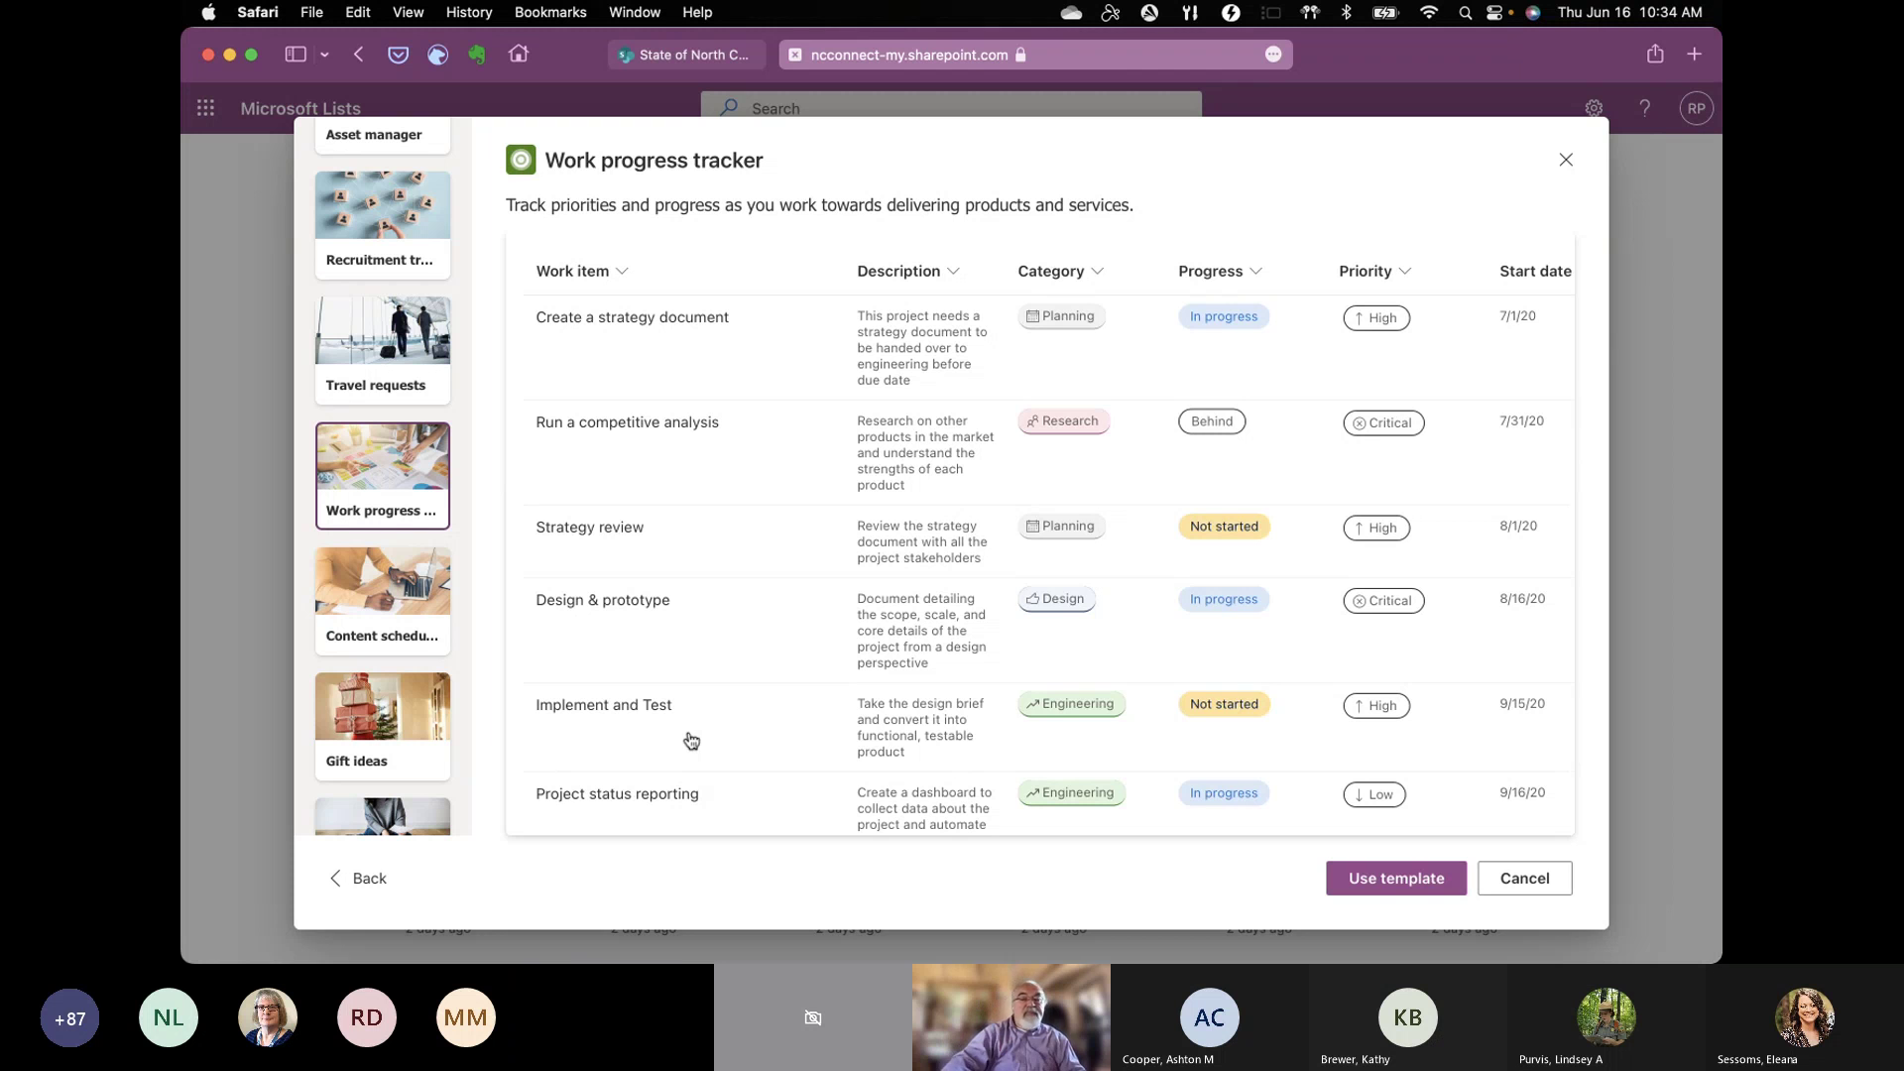
{"action": "scroll", "coordinate": [835, 696], "scroll_direction": "right", "scroll_amount": 5}
{"action": "scroll", "coordinate": [836, 696], "scroll_direction": "right", "scroll_amount": 2}
{"action": "scroll", "coordinate": [835, 697], "scroll_direction": "left", "scroll_amount": 5}
{"action": "scroll", "coordinate": [835, 696], "scroll_direction": "down", "scroll_amount": 1}
{"action": "scroll", "coordinate": [835, 693], "scroll_direction": "left", "scroll_amount": 2}
{"action": "scroll", "coordinate": [835, 693], "scroll_direction": "up", "scroll_amount": 2}
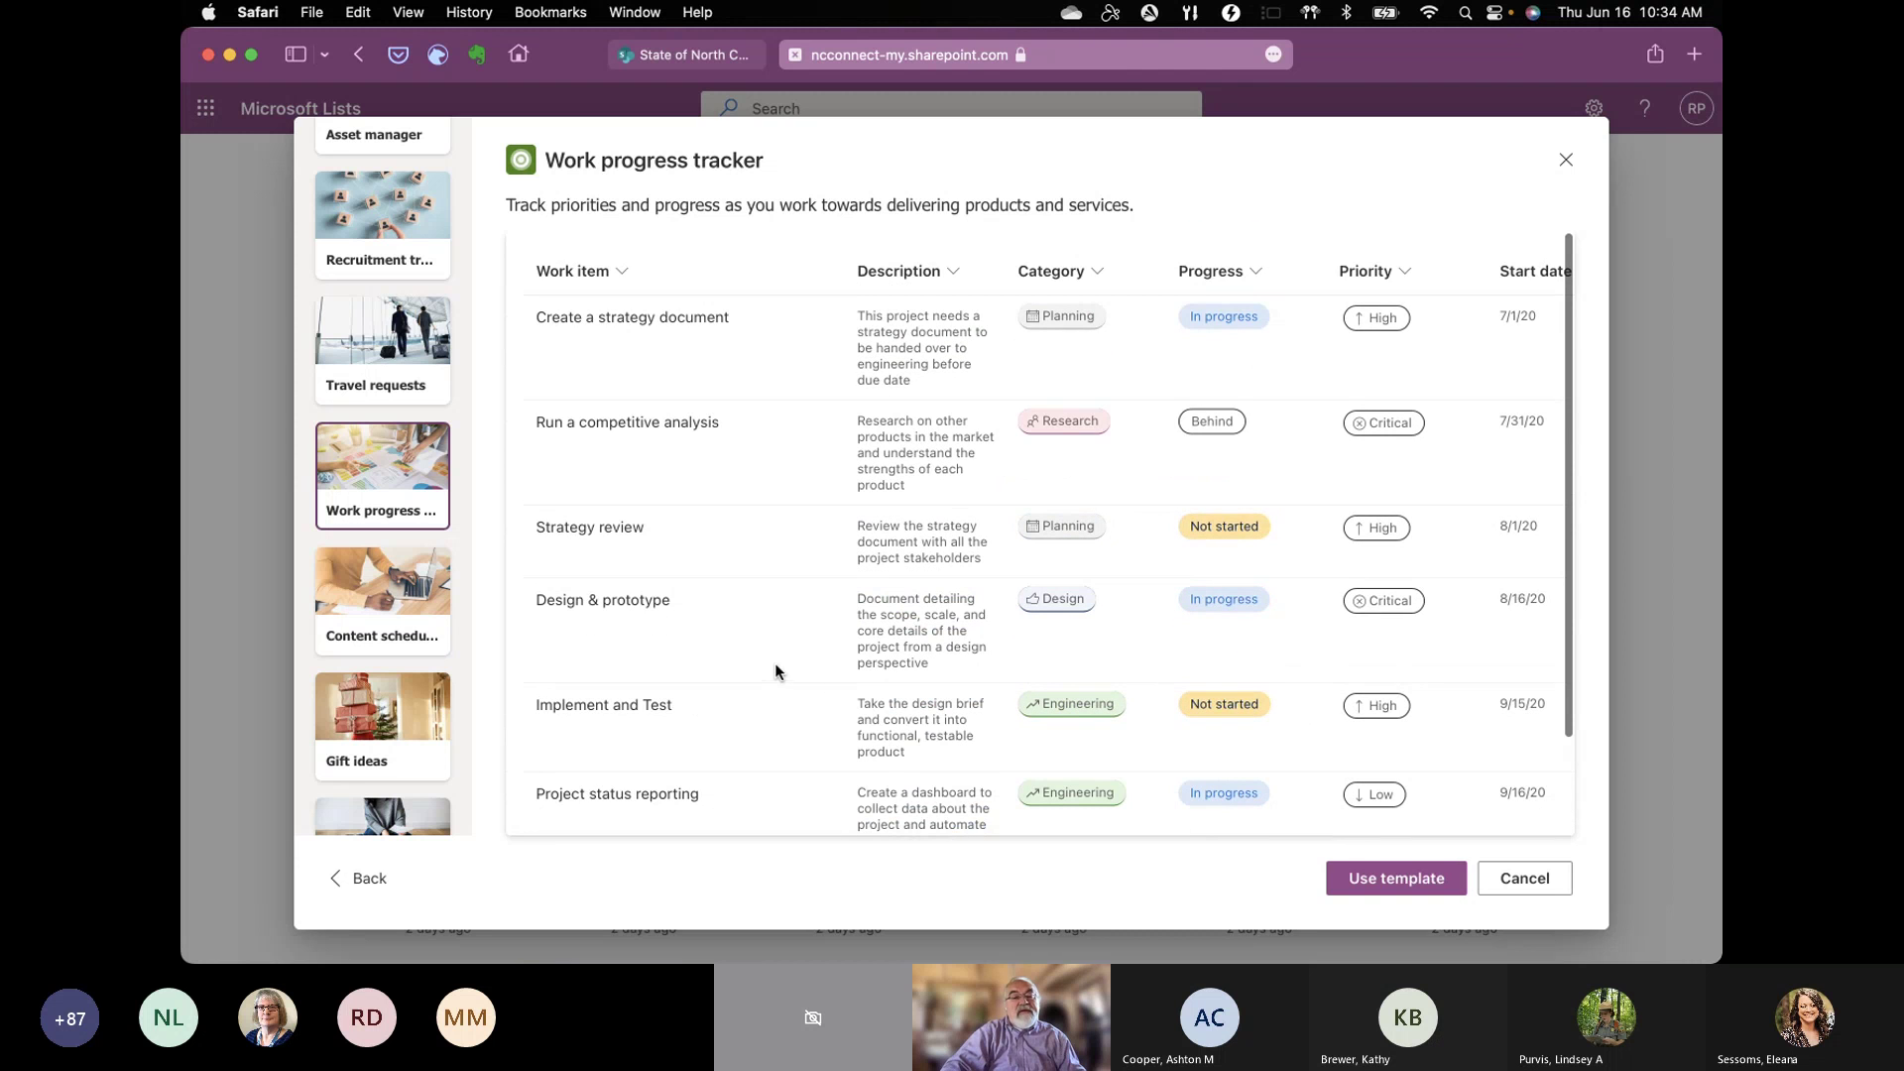
{"action": "scroll", "coordinate": [745, 262], "scroll_direction": "right", "scroll_amount": 4}
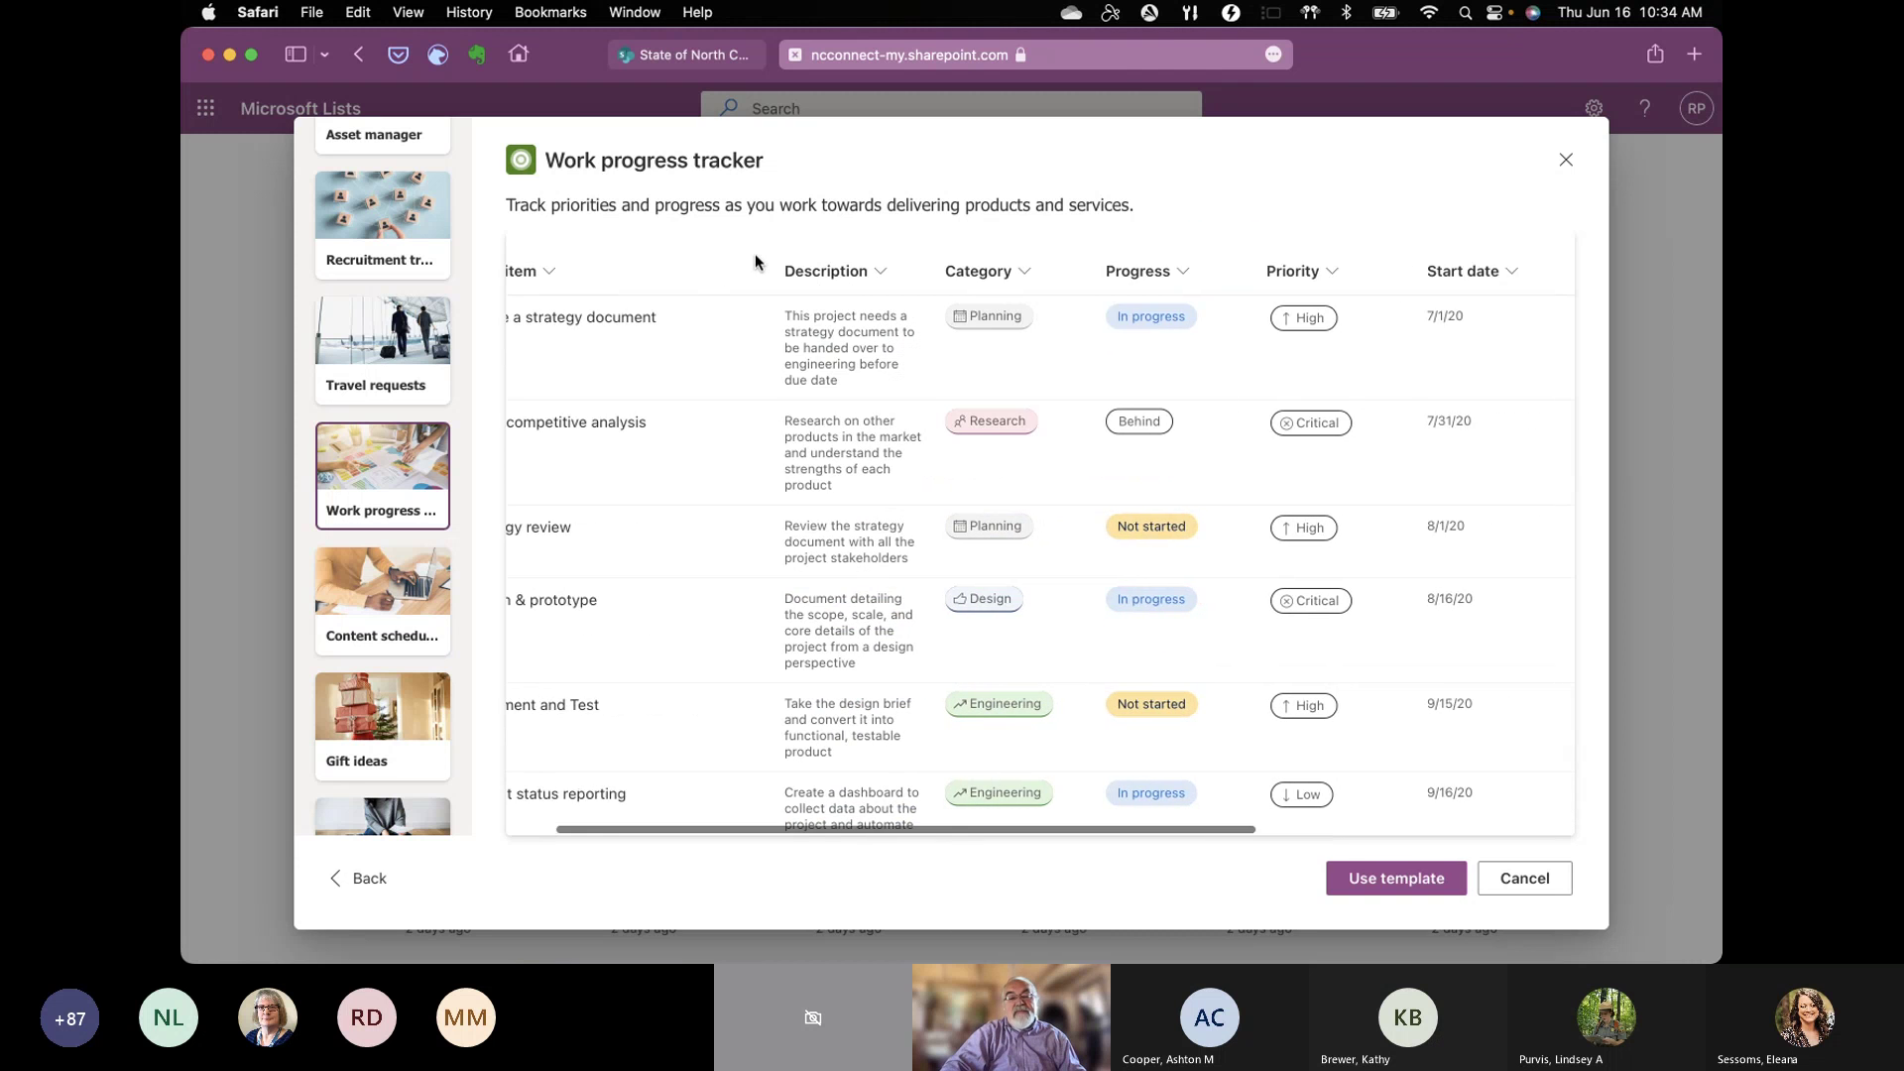
{"action": "scroll", "coordinate": [756, 263], "scroll_direction": "right", "scroll_amount": 2}
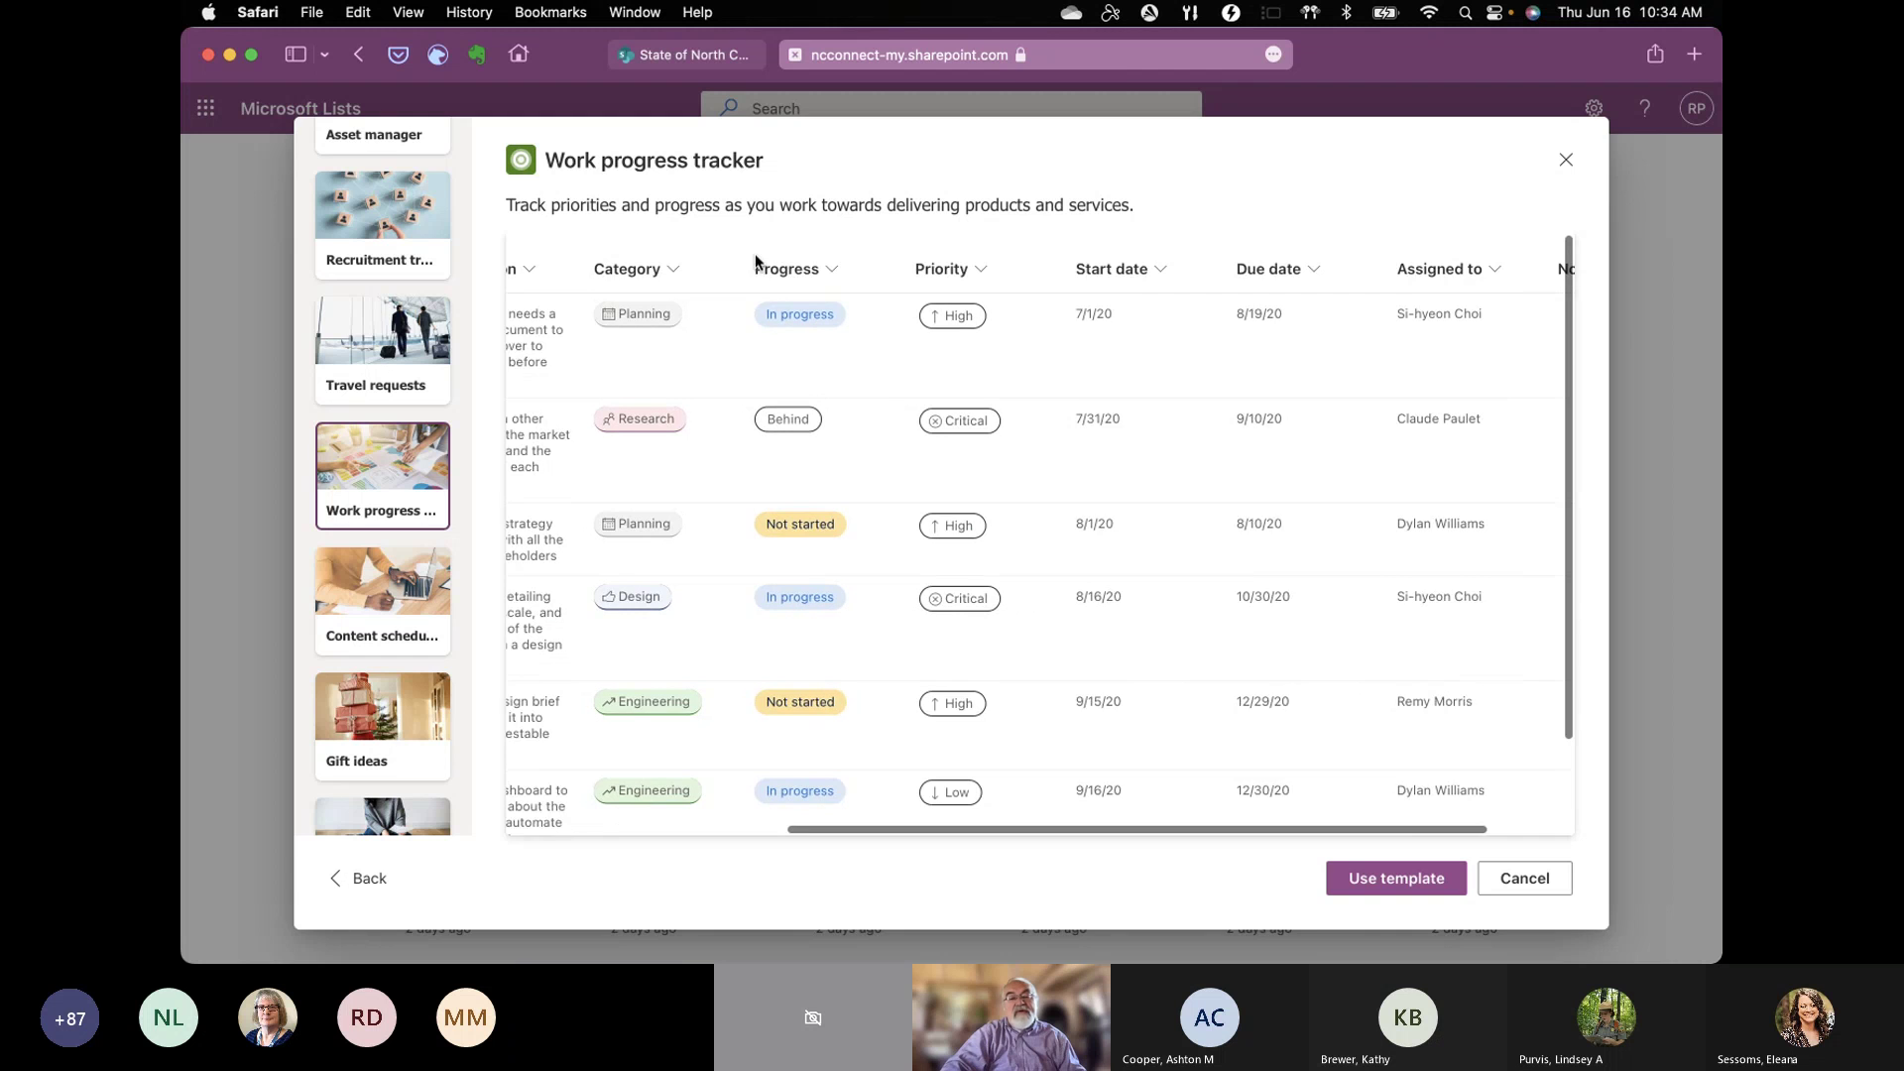
{"action": "scroll", "coordinate": [377, 289], "scroll_direction": "up", "scroll_amount": 5}
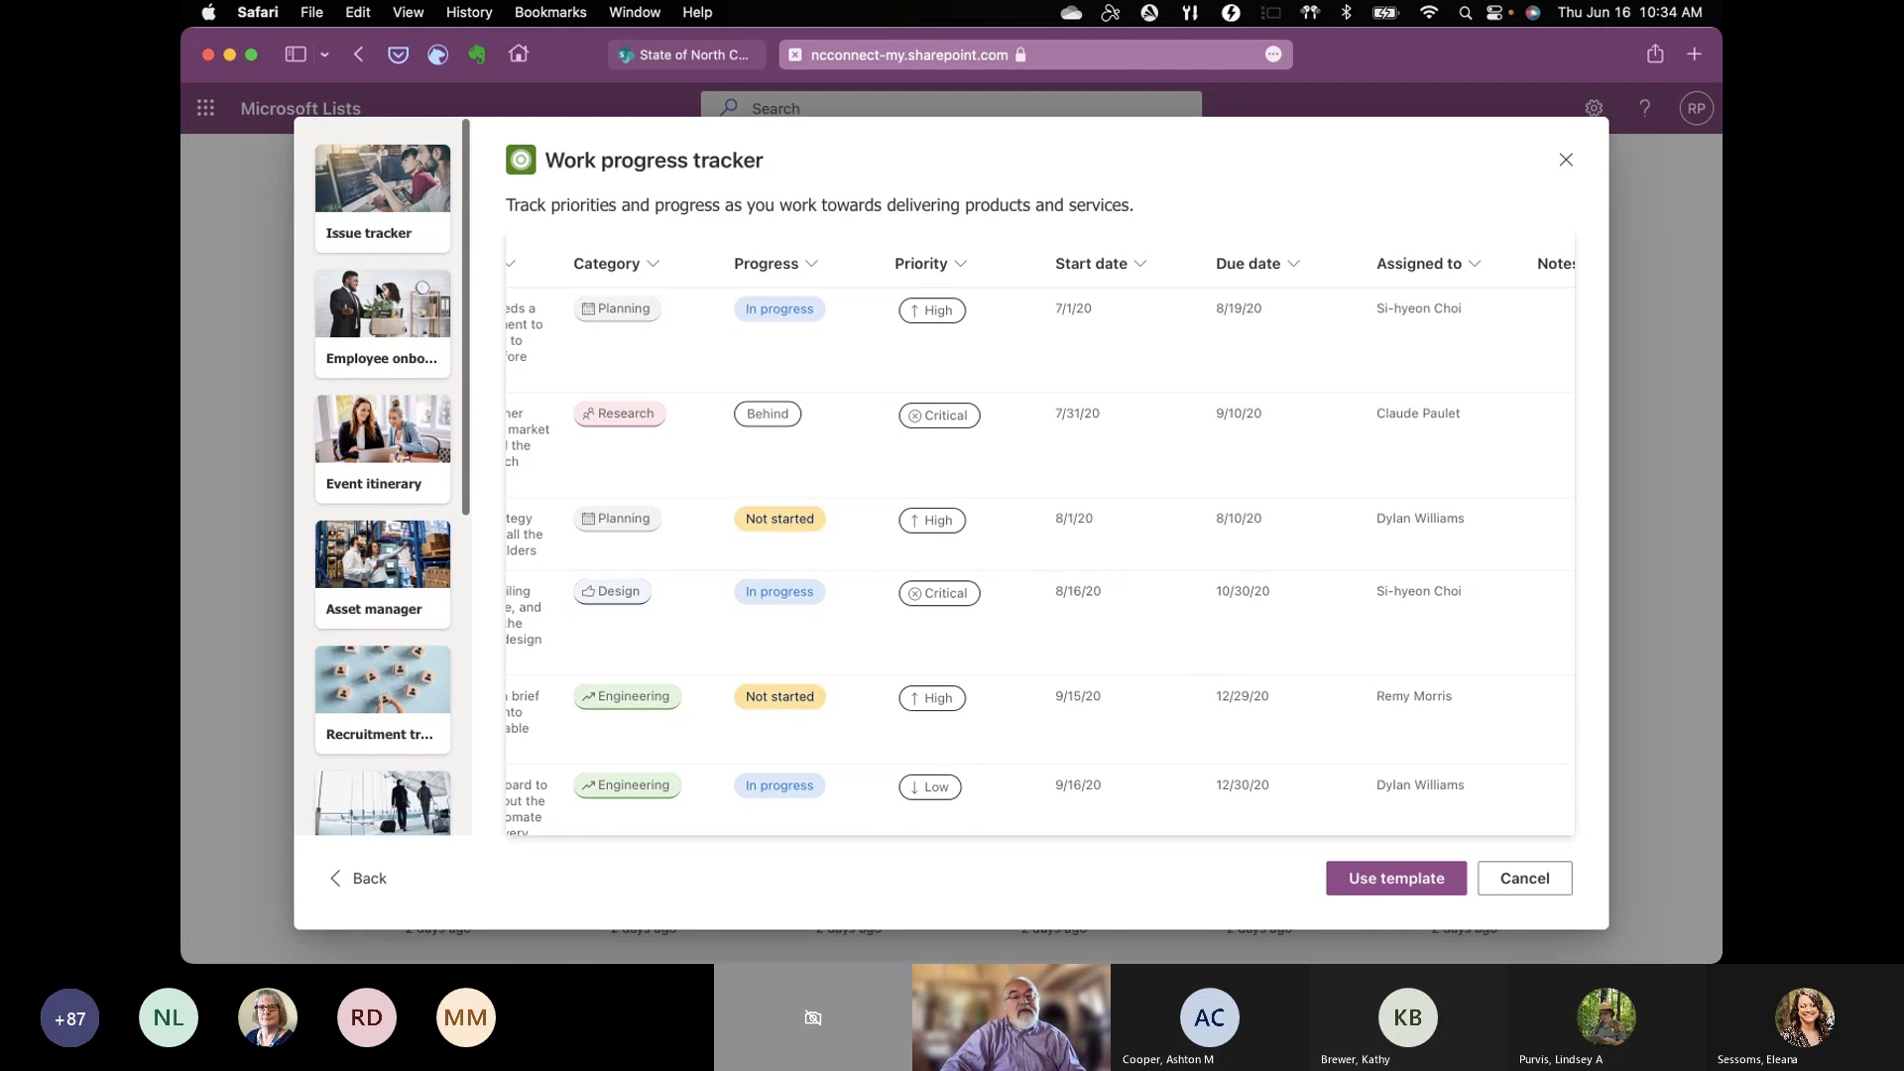
Step: Compare the Issue tracker template preview, then go back to Work progress tracker
{"action": "left_click", "coordinate": [380, 228]}
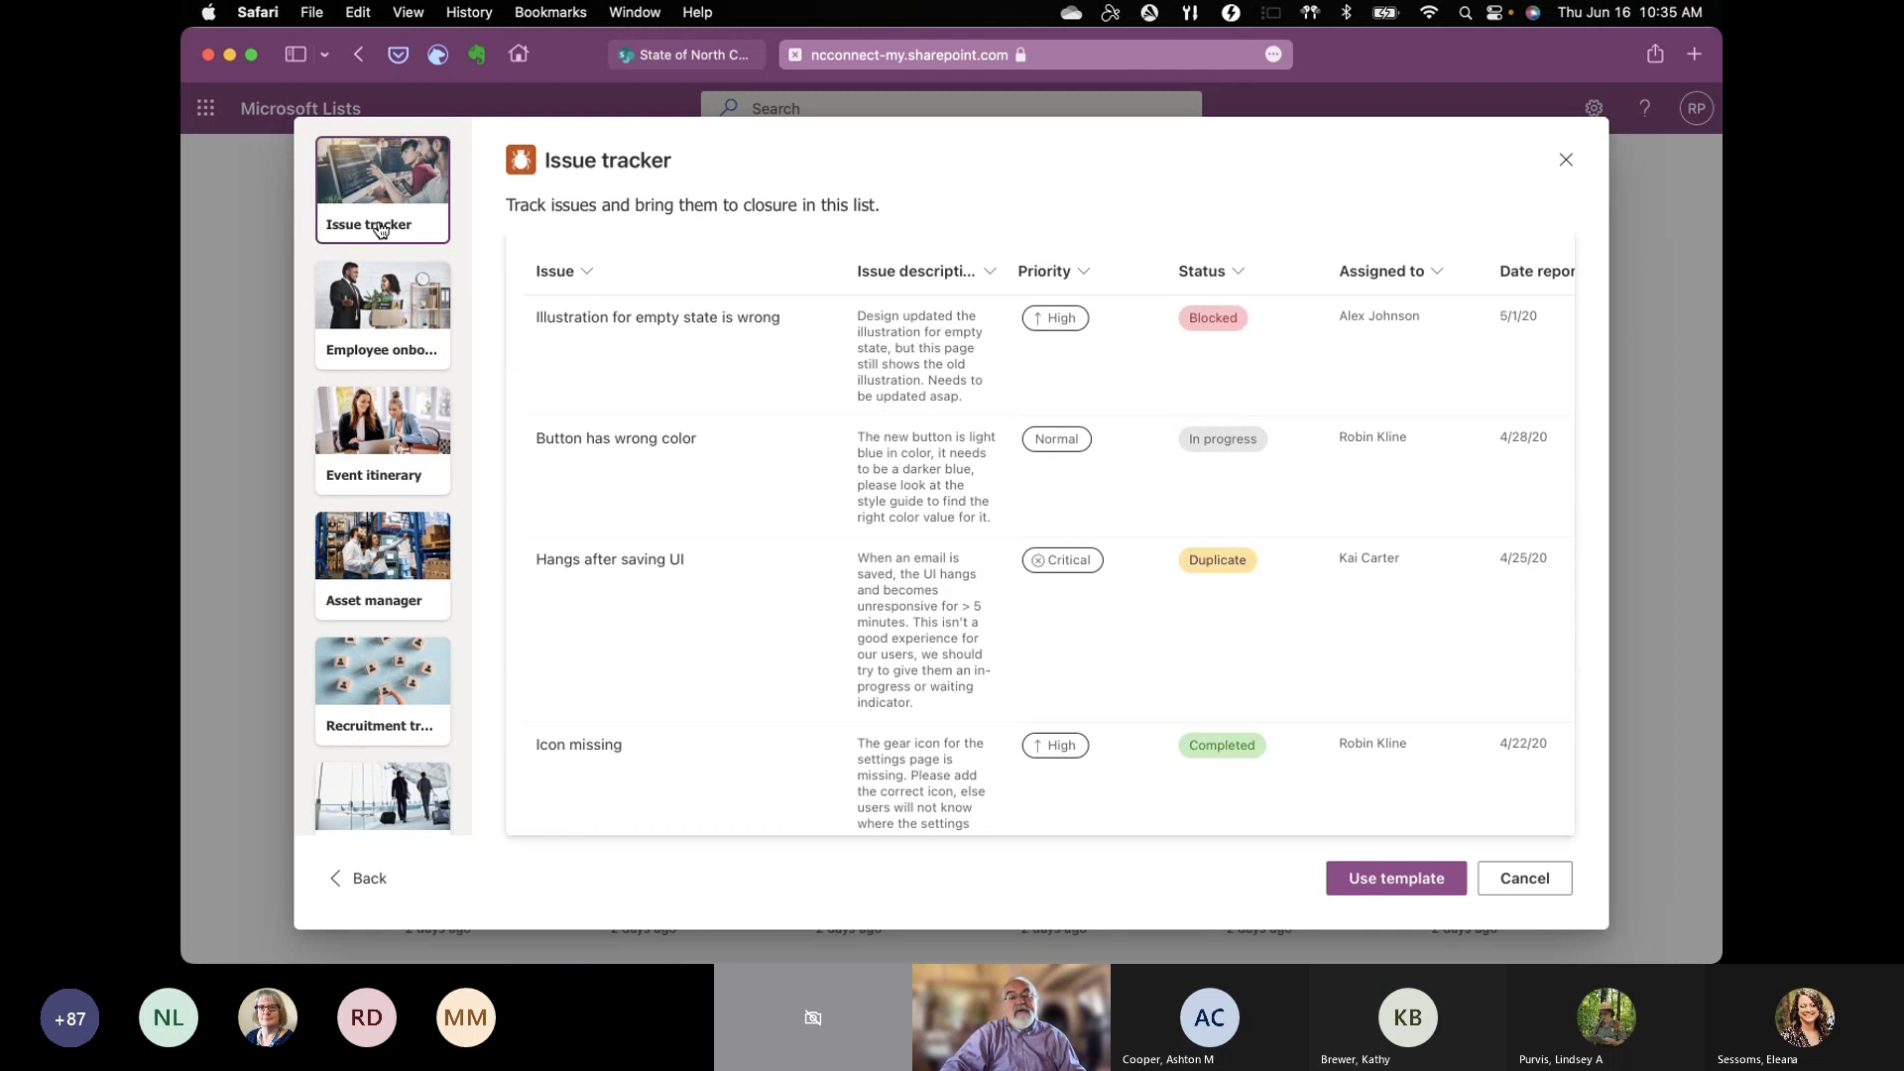
{"action": "scroll", "coordinate": [635, 415], "scroll_direction": "right", "scroll_amount": 1}
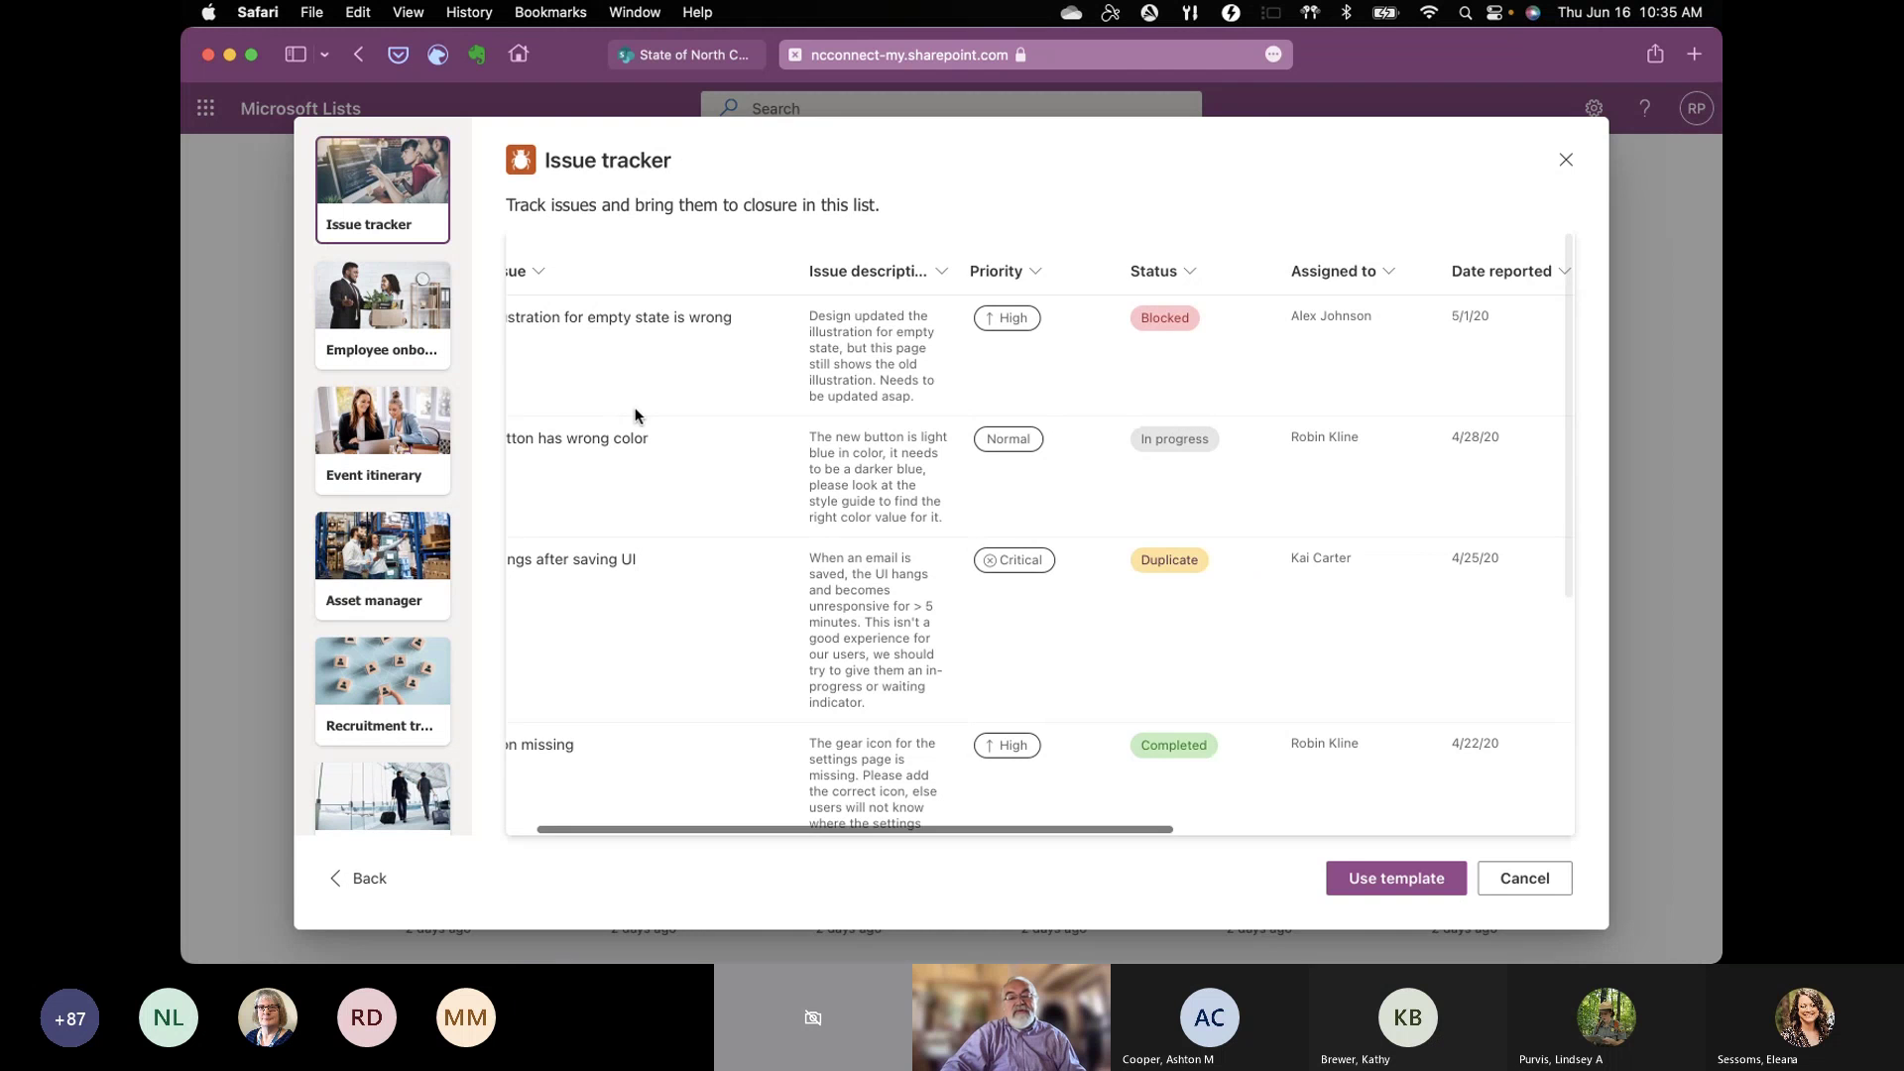
{"action": "scroll", "coordinate": [635, 414], "scroll_direction": "right", "scroll_amount": 10}
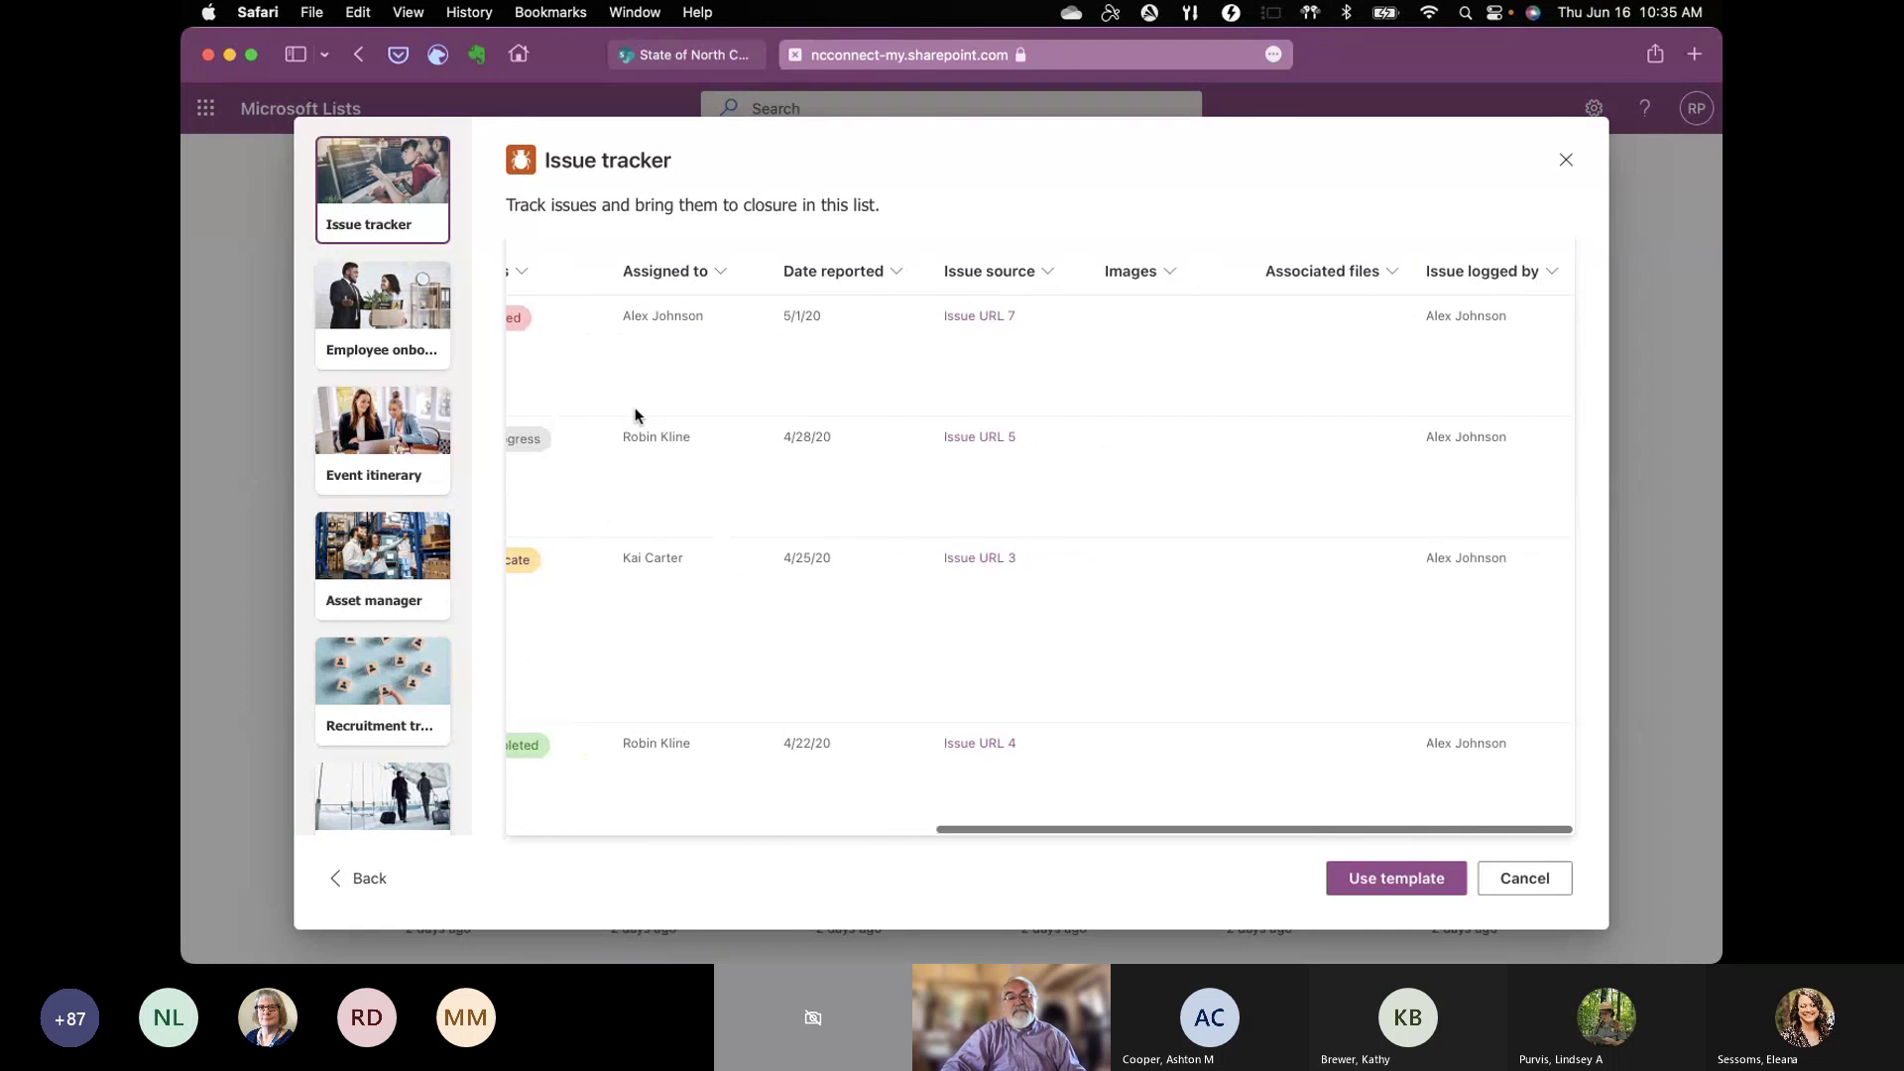
{"action": "scroll", "coordinate": [635, 414], "scroll_direction": "left", "scroll_amount": 3}
{"action": "scroll", "coordinate": [635, 415], "scroll_direction": "left", "scroll_amount": 3}
{"action": "scroll", "coordinate": [634, 414], "scroll_direction": "left", "scroll_amount": 10}
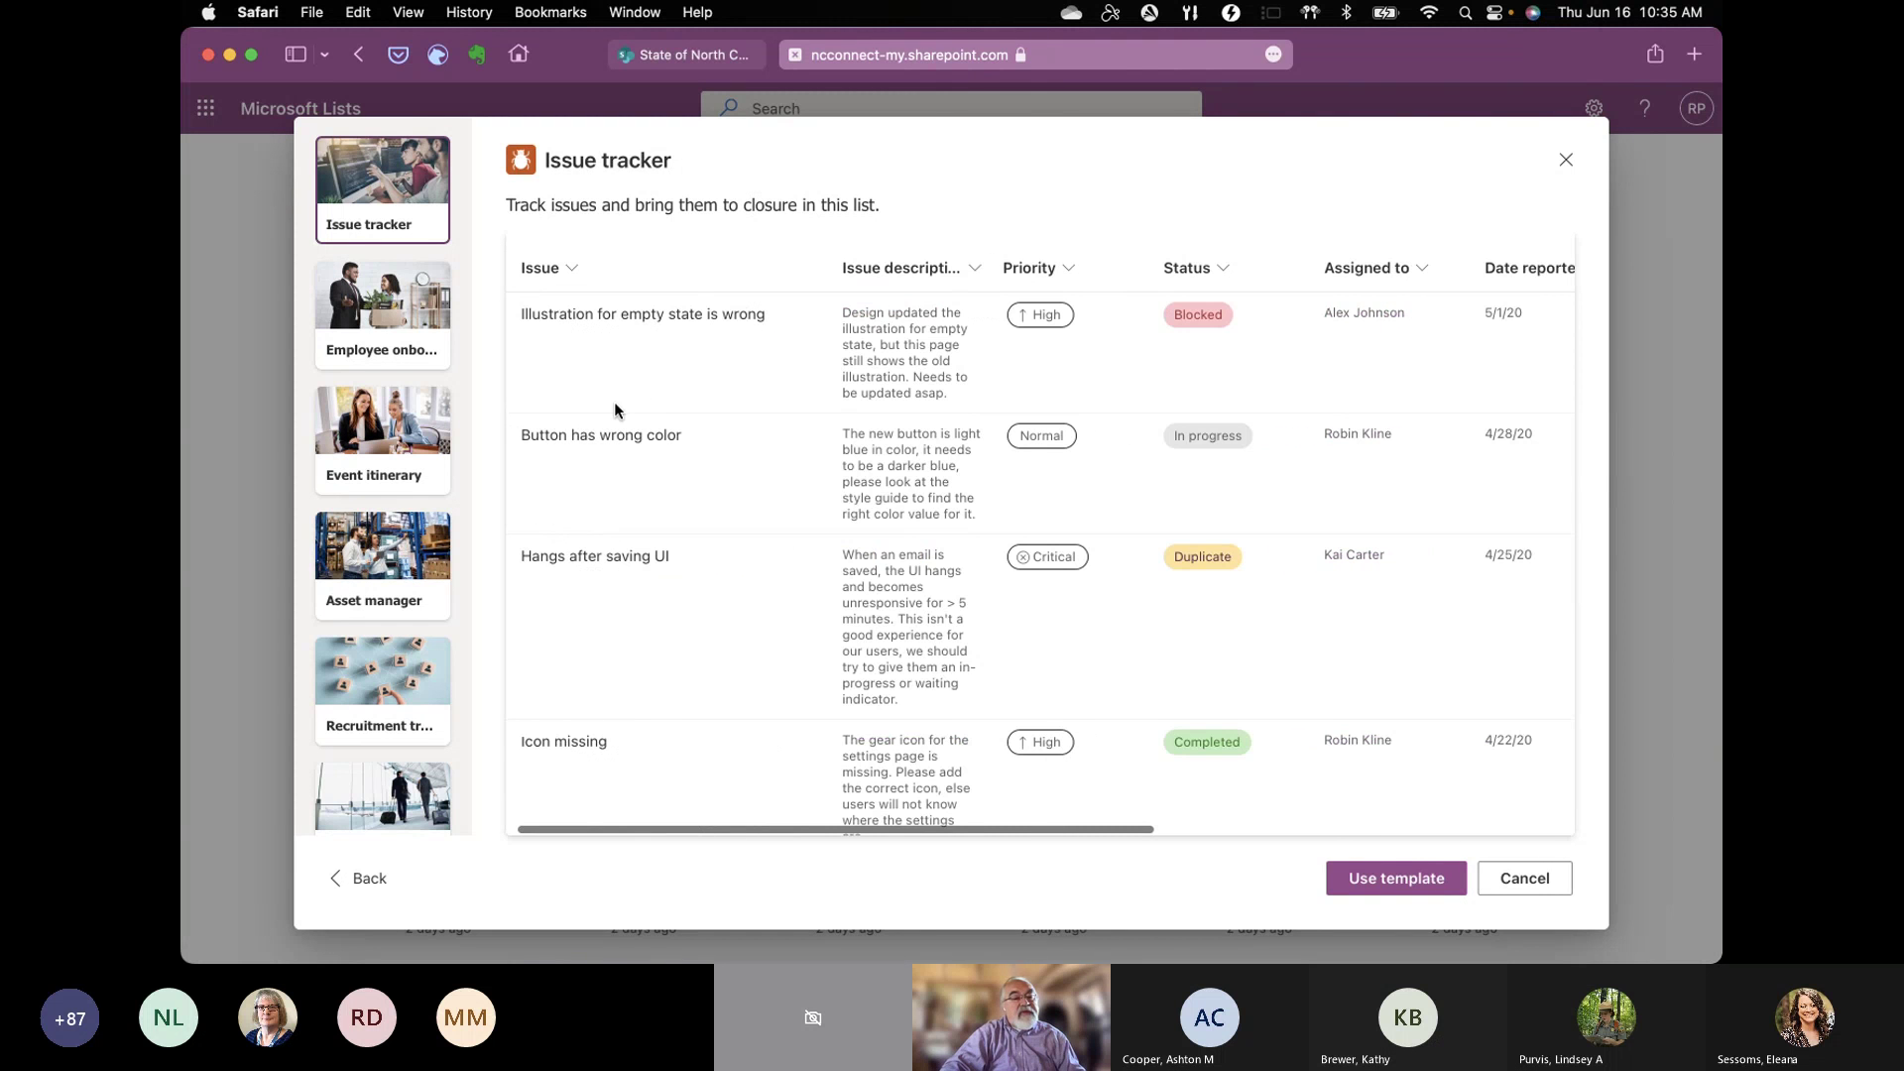
{"action": "scroll", "coordinate": [385, 555], "scroll_direction": "down", "scroll_amount": 3}
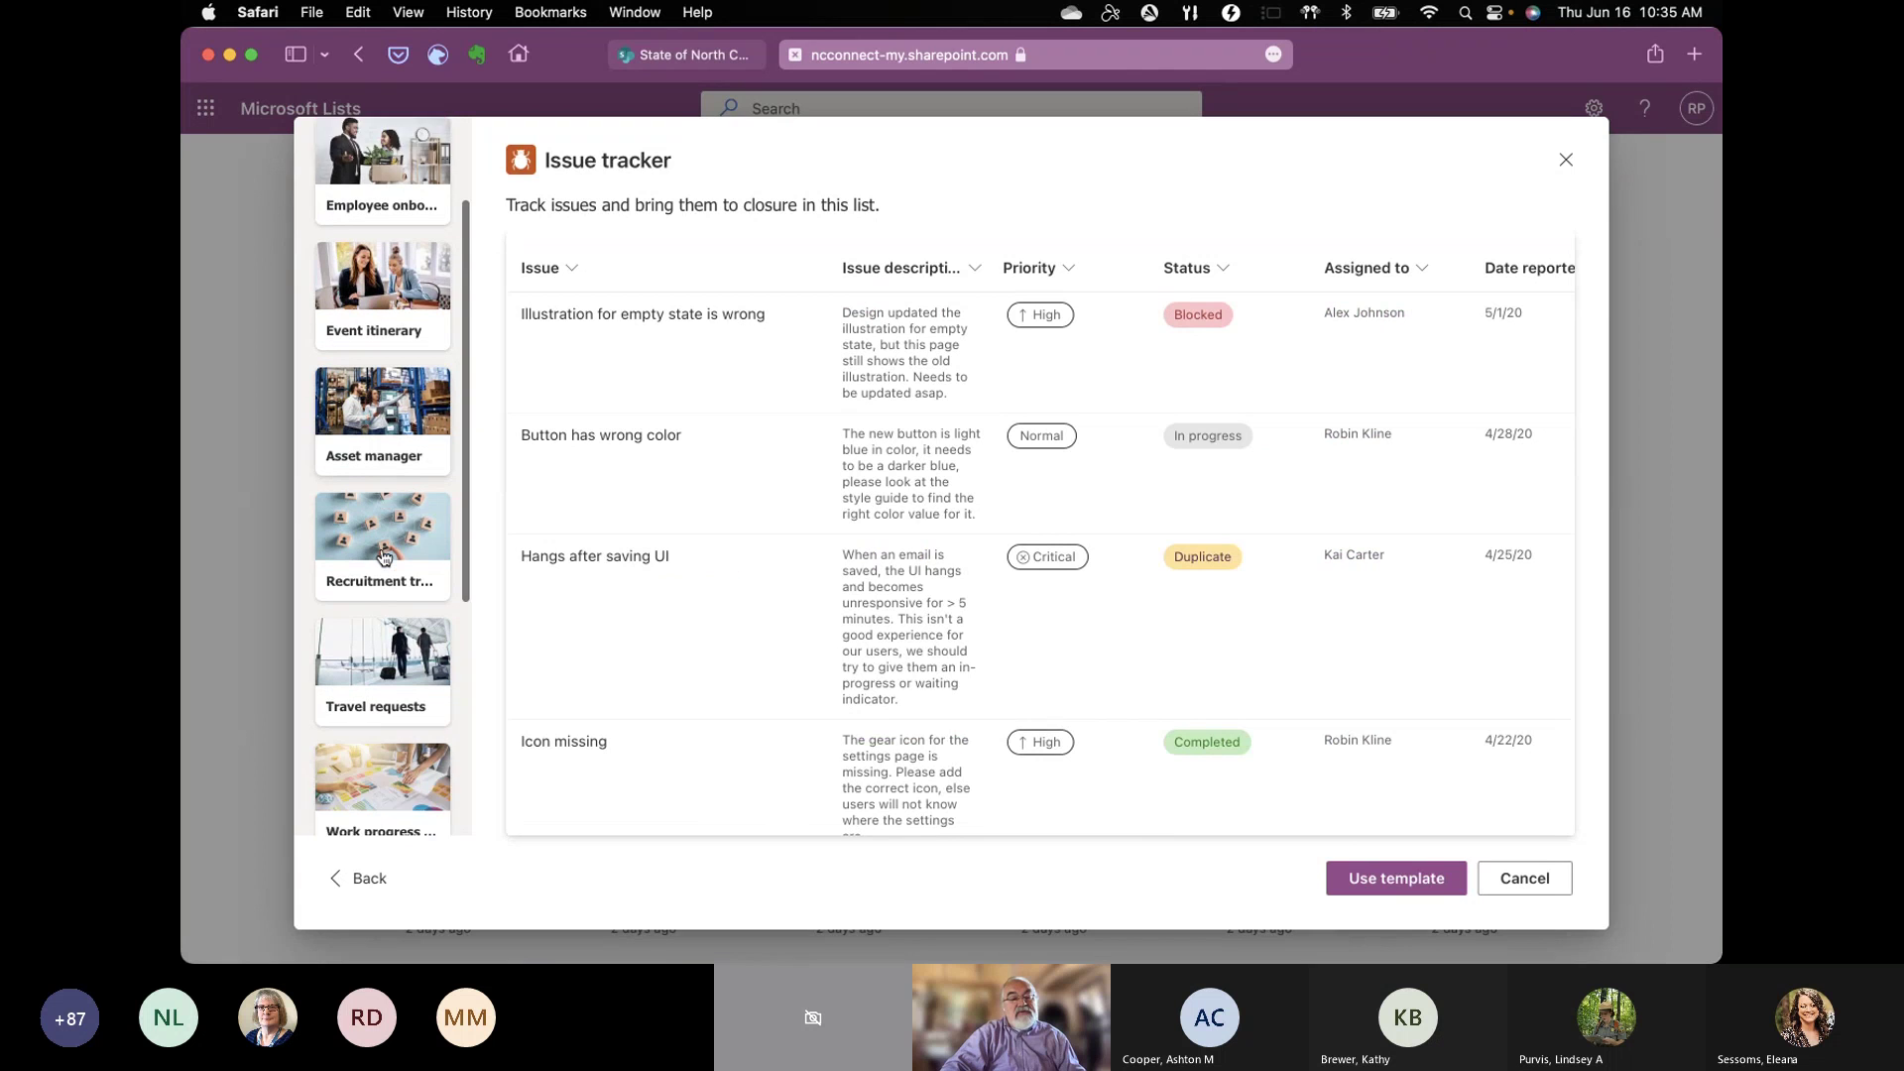
{"action": "scroll", "coordinate": [384, 555], "scroll_direction": "down", "scroll_amount": 2}
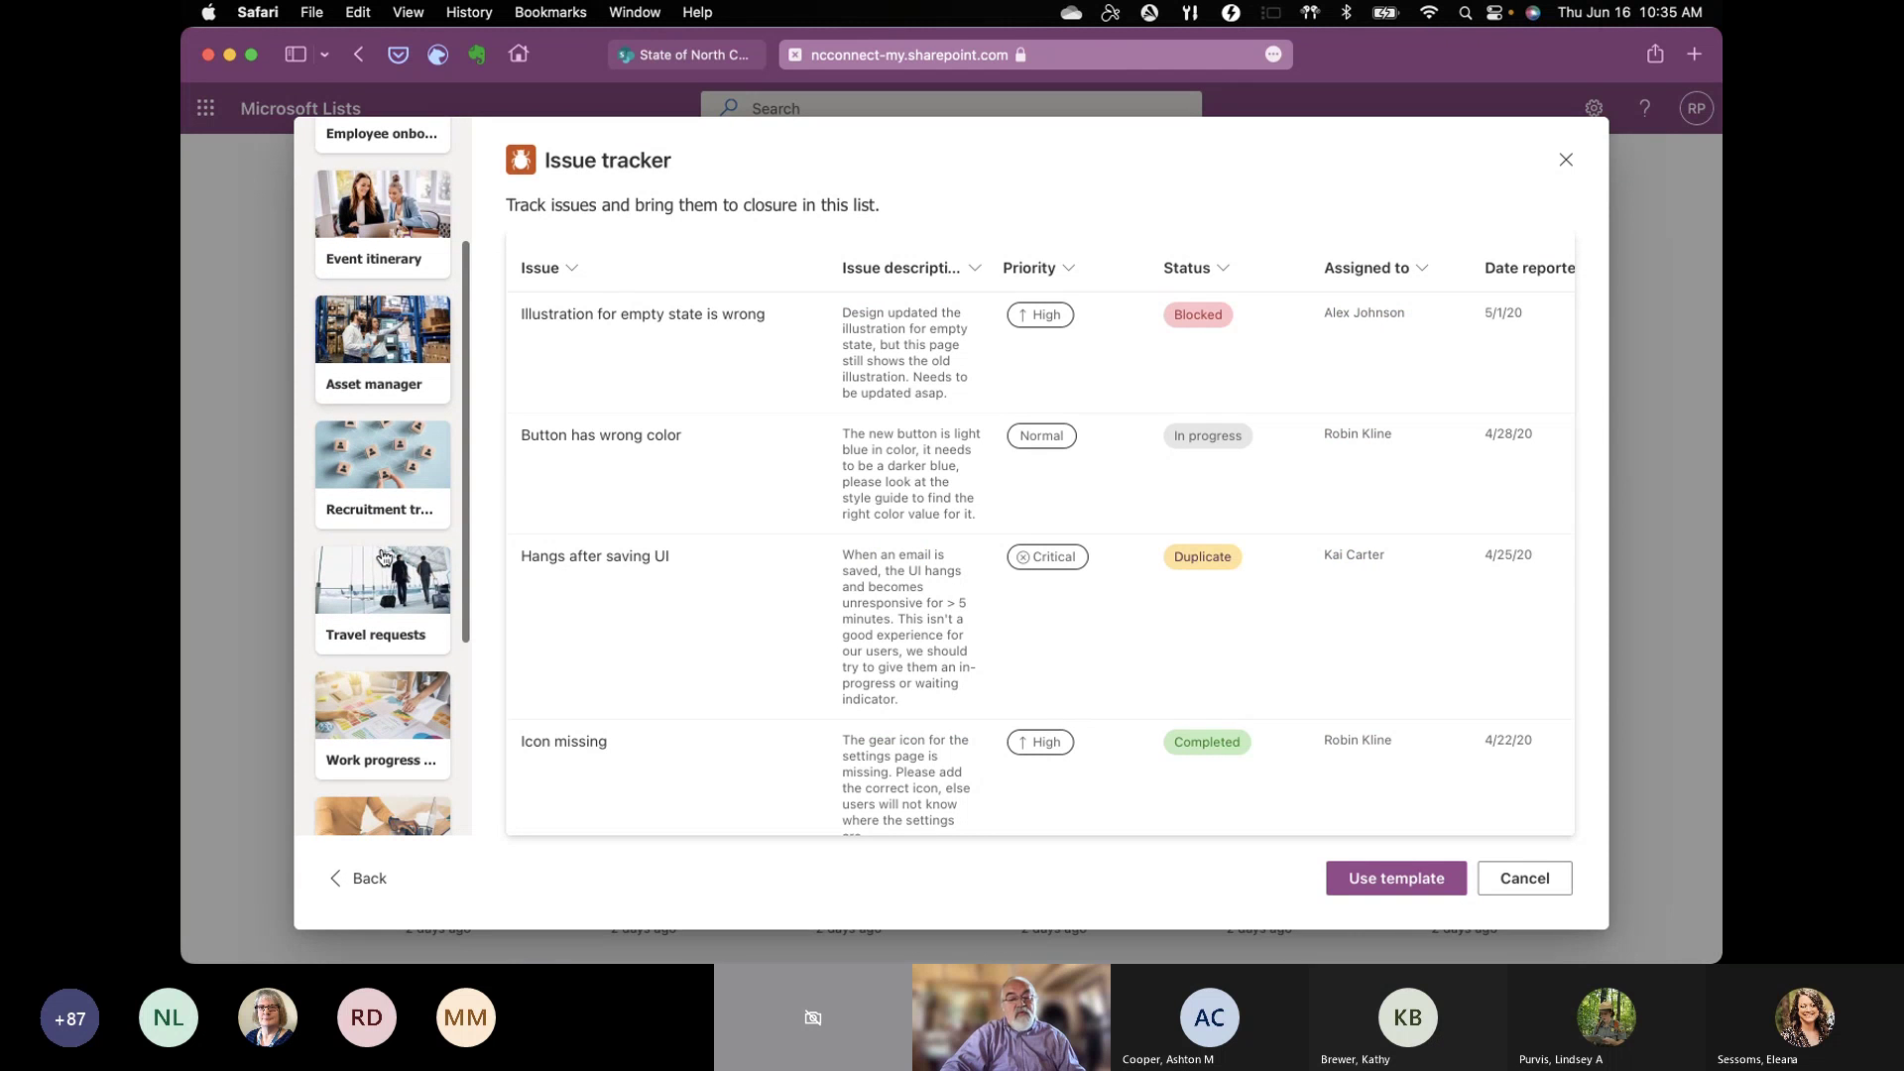
{"action": "scroll", "coordinate": [384, 555], "scroll_direction": "down", "scroll_amount": 2}
{"action": "left_click", "coordinate": [385, 555]}
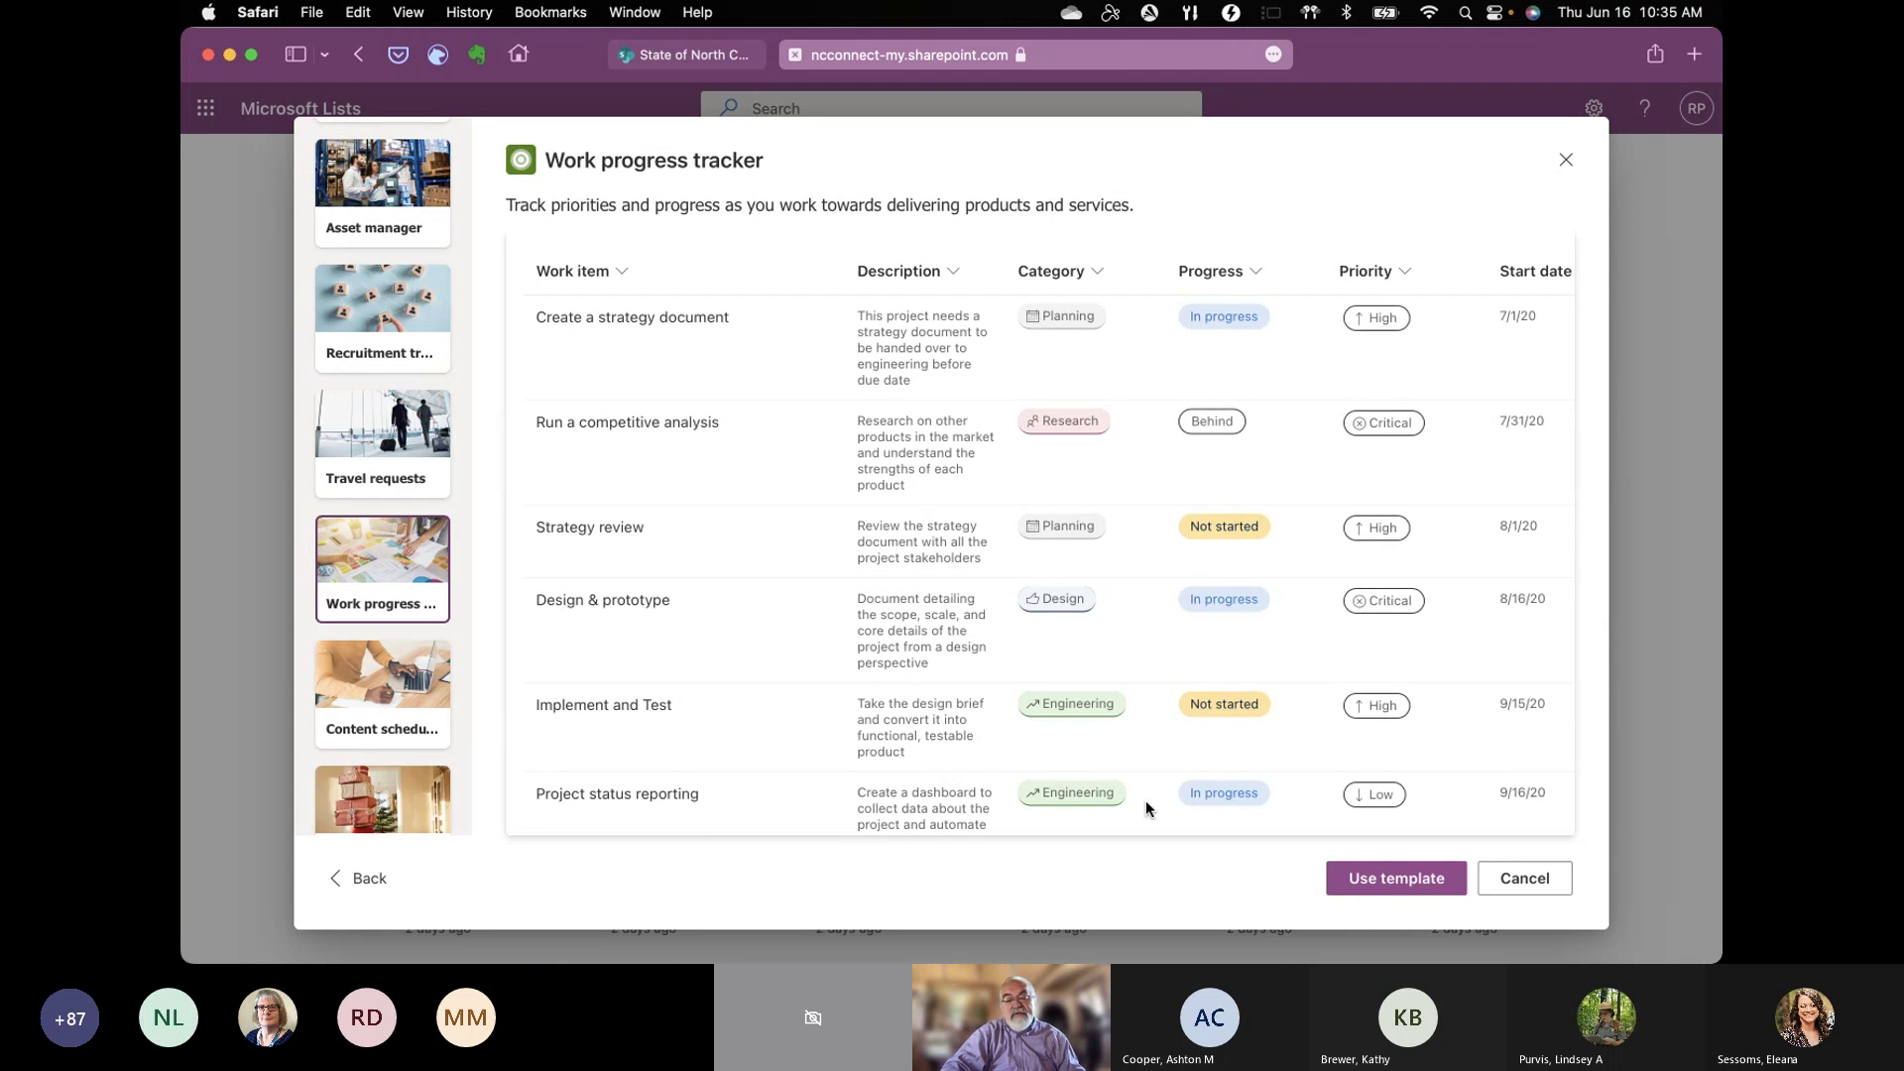
Step: Use the Work progress tracker template, naming the list 'Task Tracker in 30 minutes' with navy blue colour
{"action": "left_click", "coordinate": [1366, 889]}
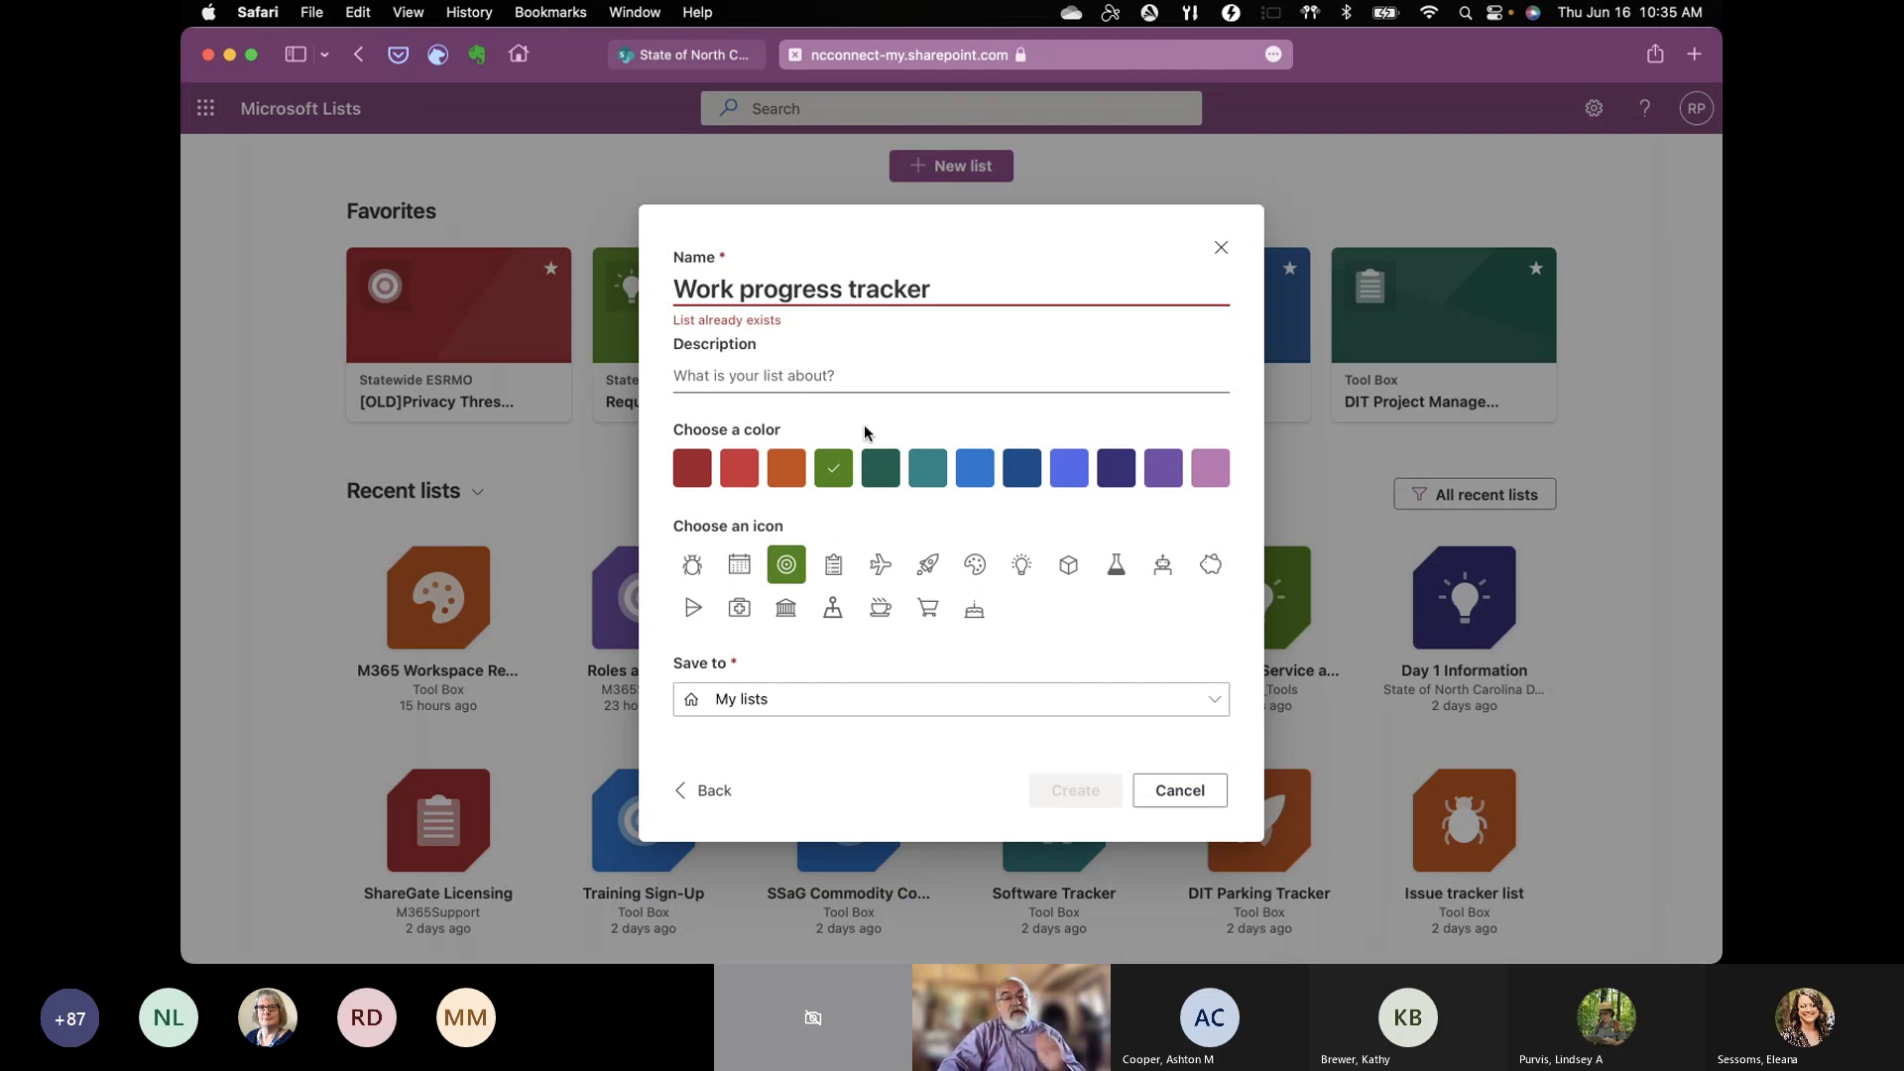
{"action": "left_click", "coordinate": [956, 285]}
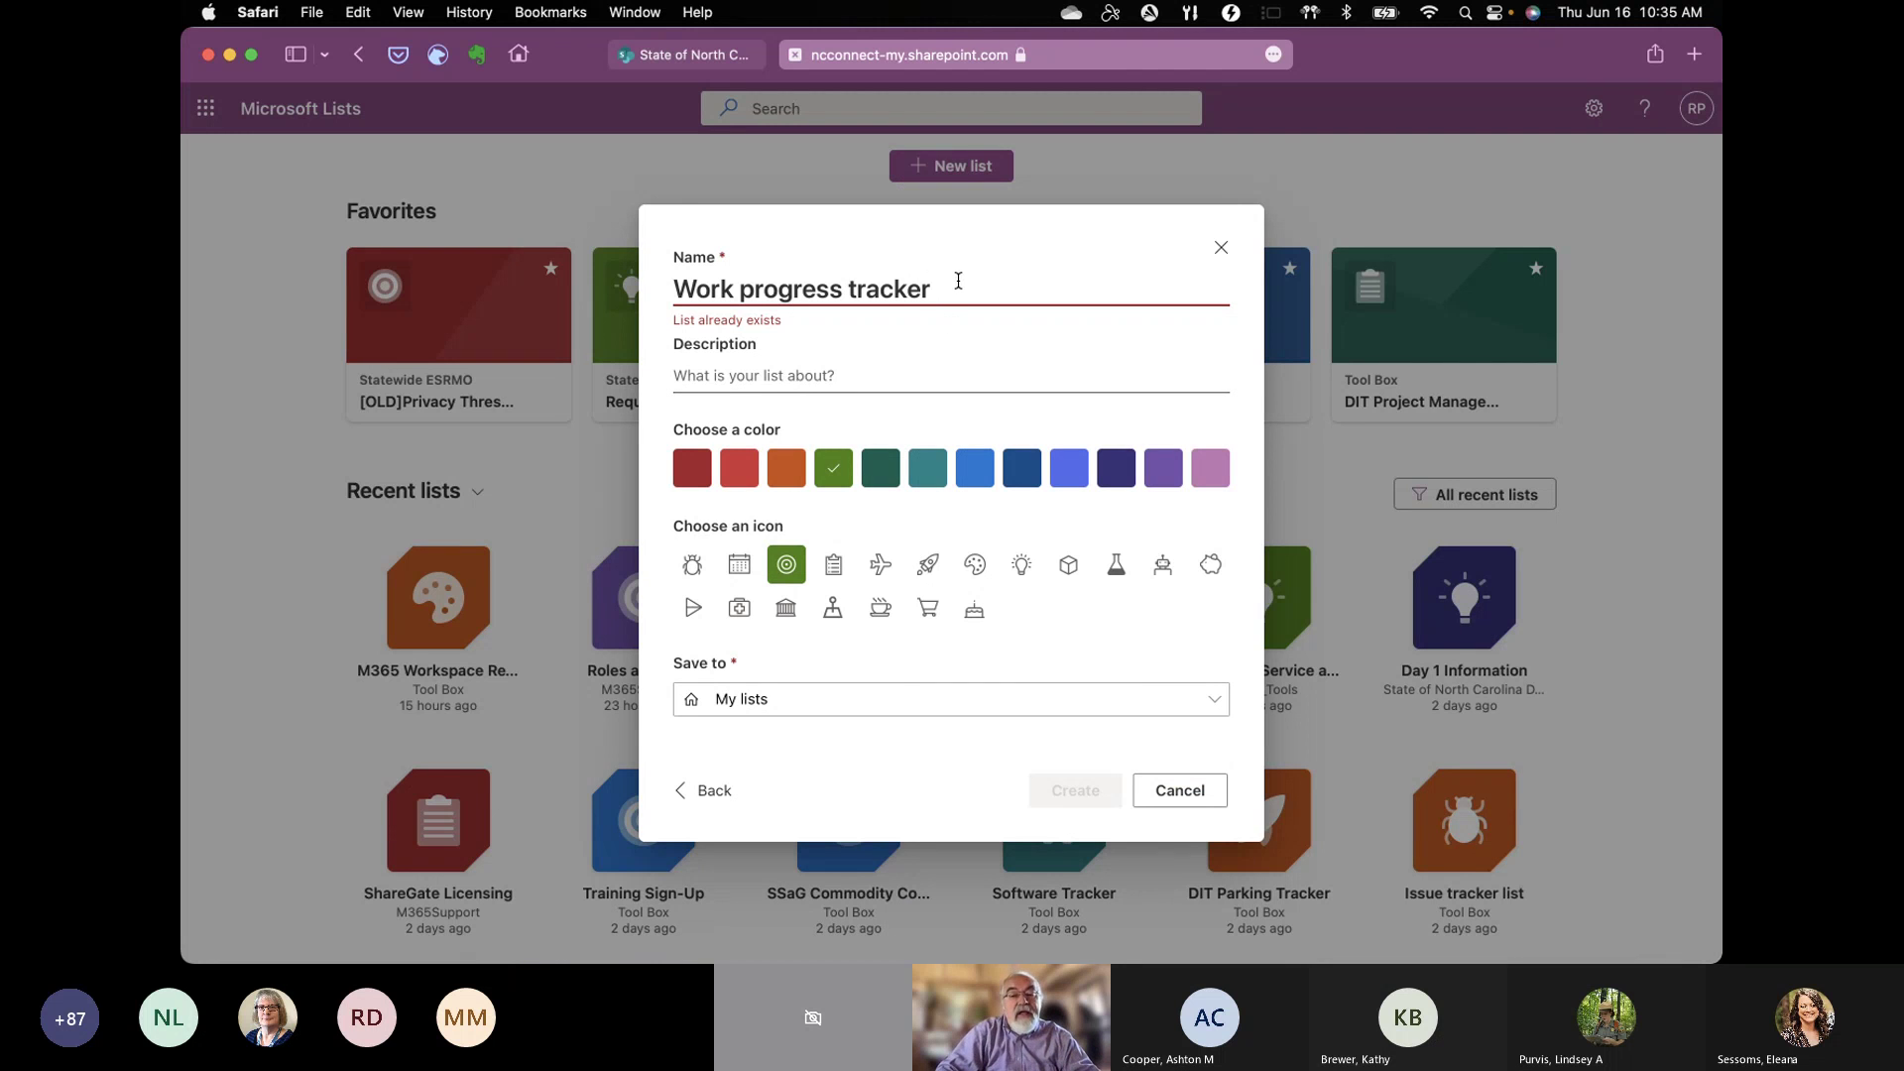
{"action": "left_click_drag", "start_coordinate": [956, 284], "coordinate": [663, 285]}
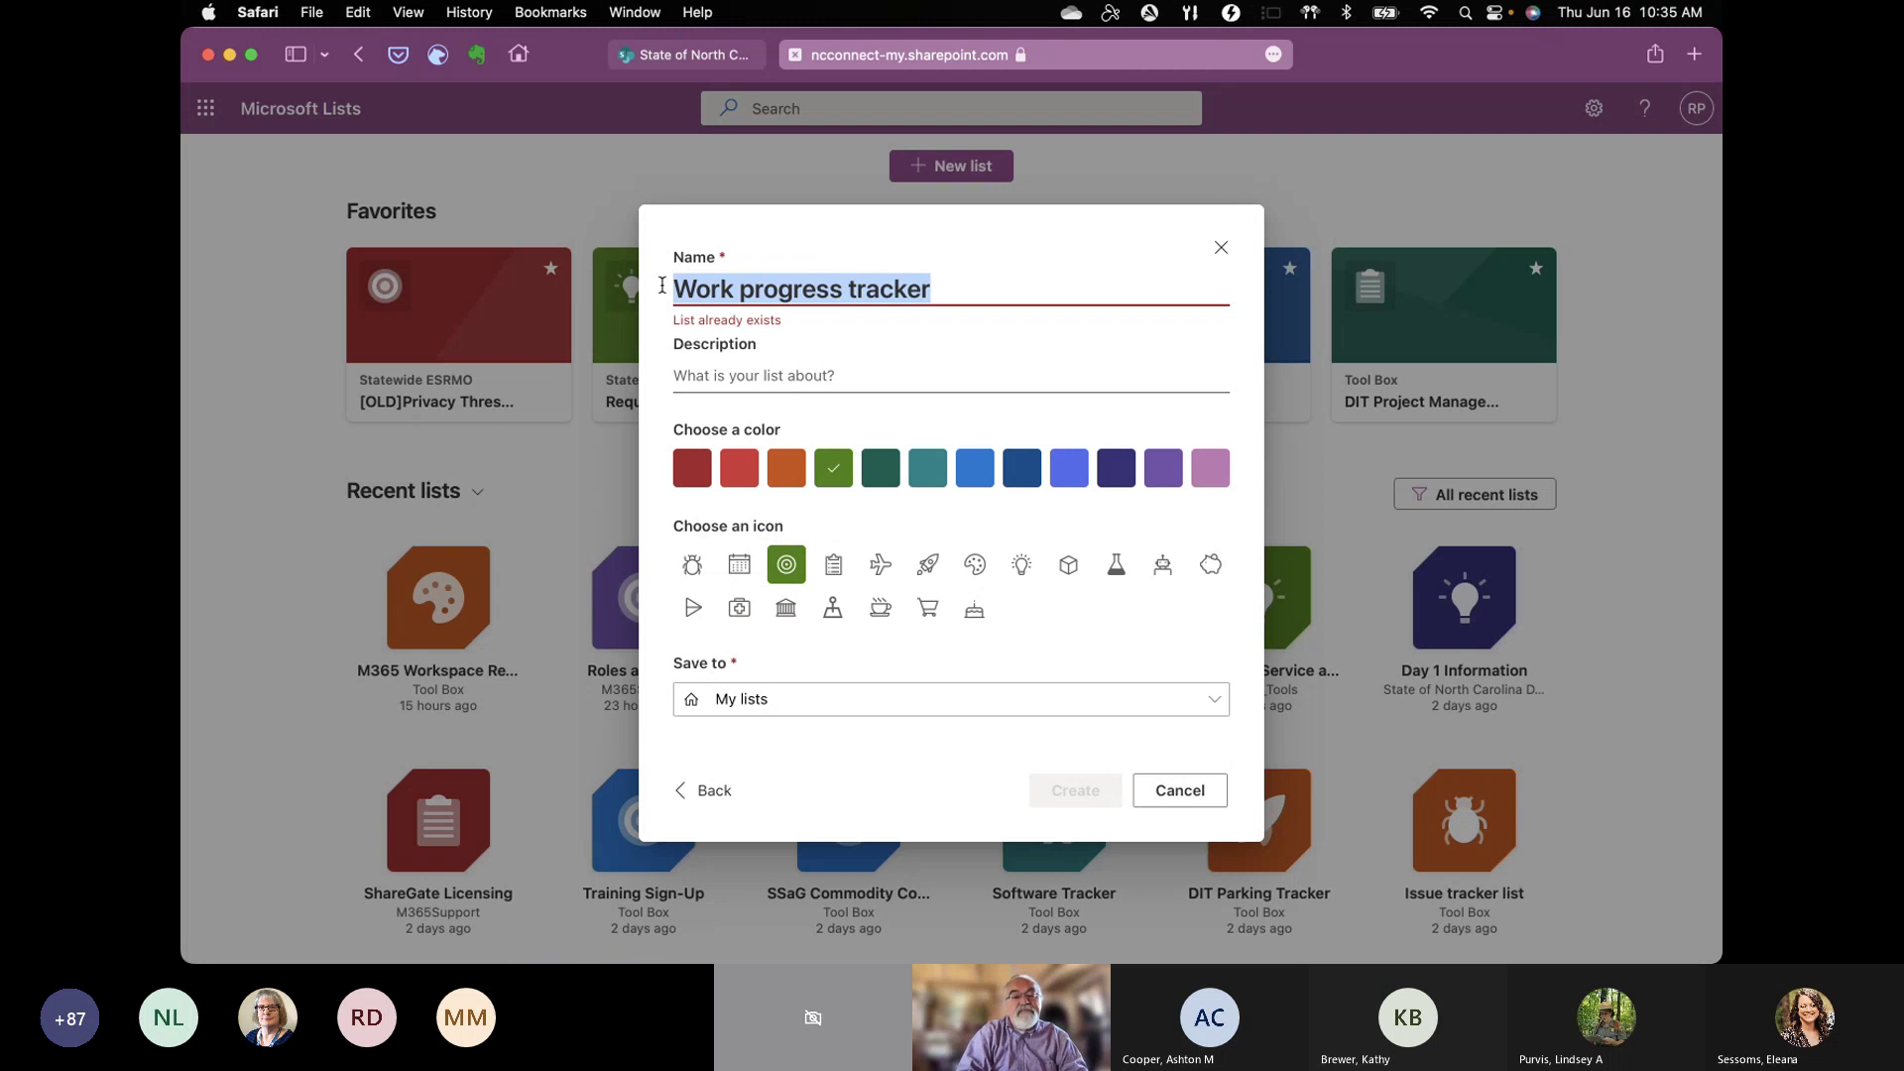
{"action": "type", "text": "Task Tra"}
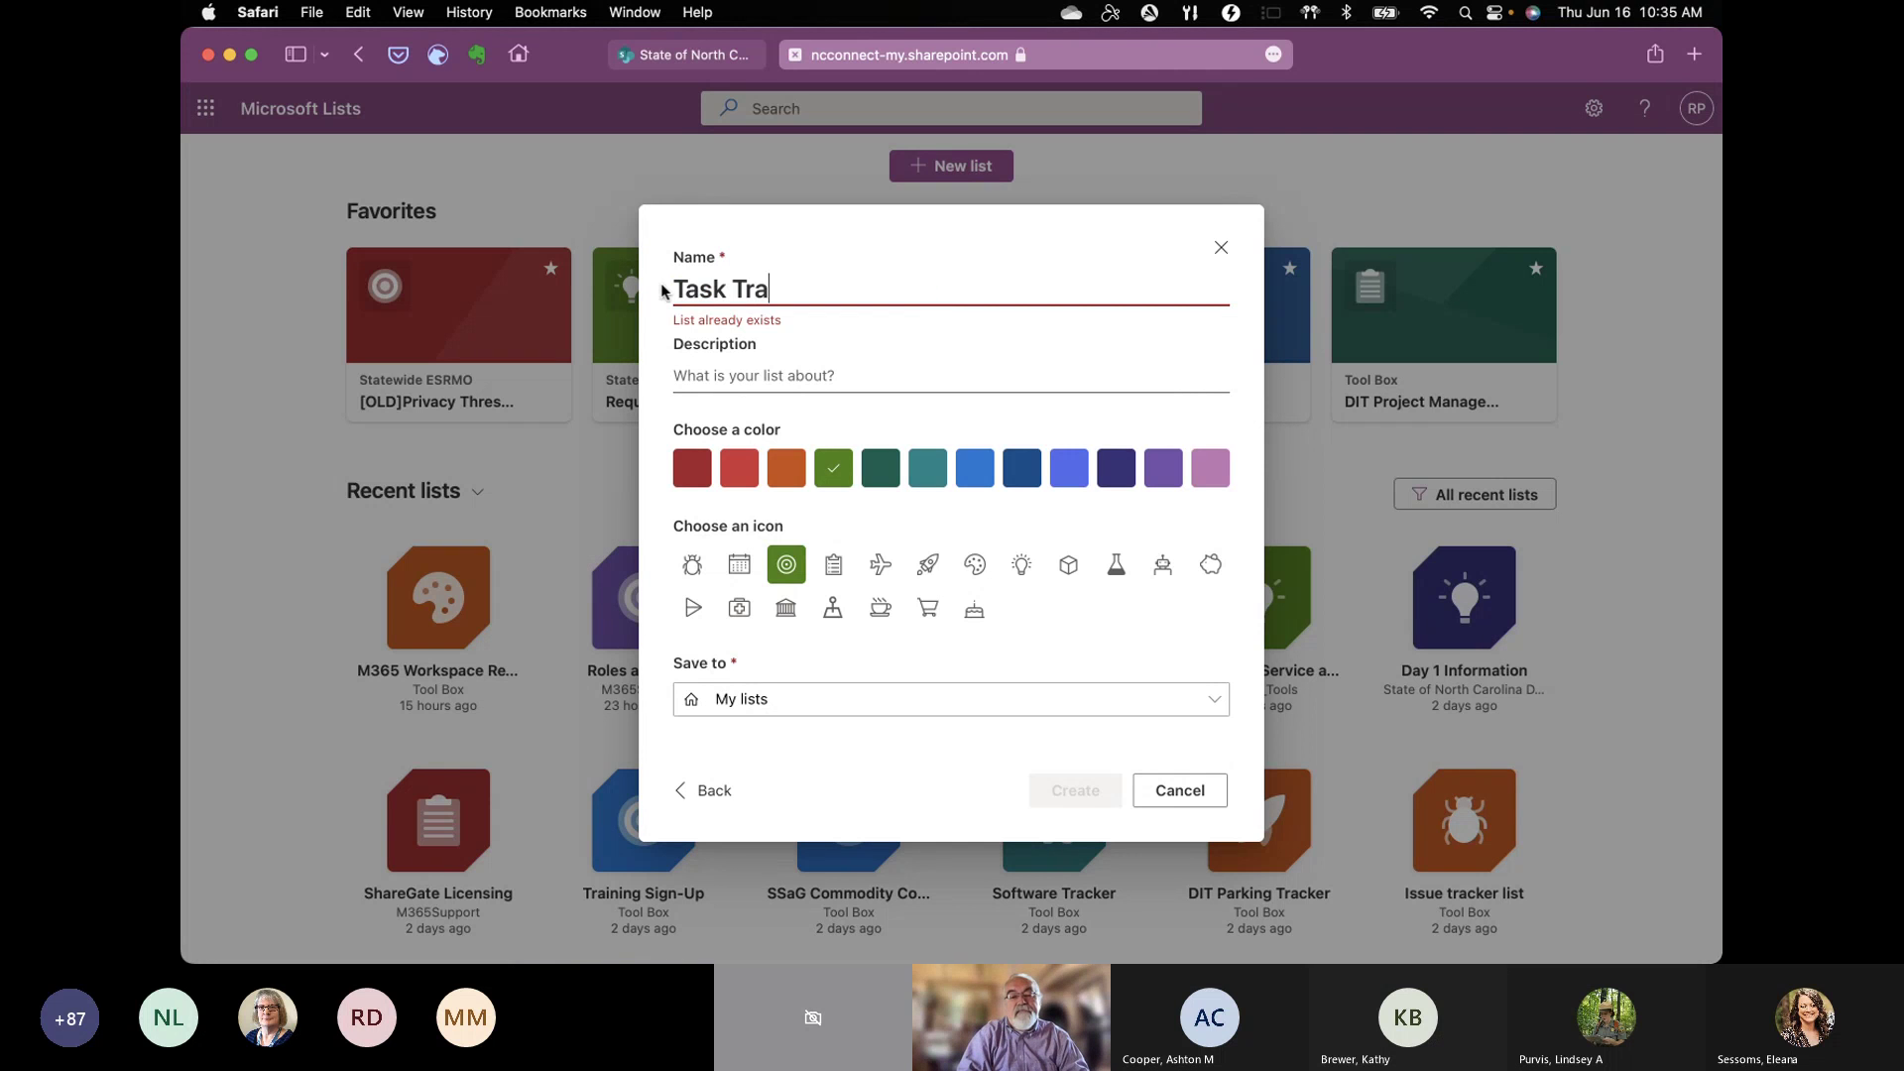
{"action": "type", "text": "cker in 30 minutes"}
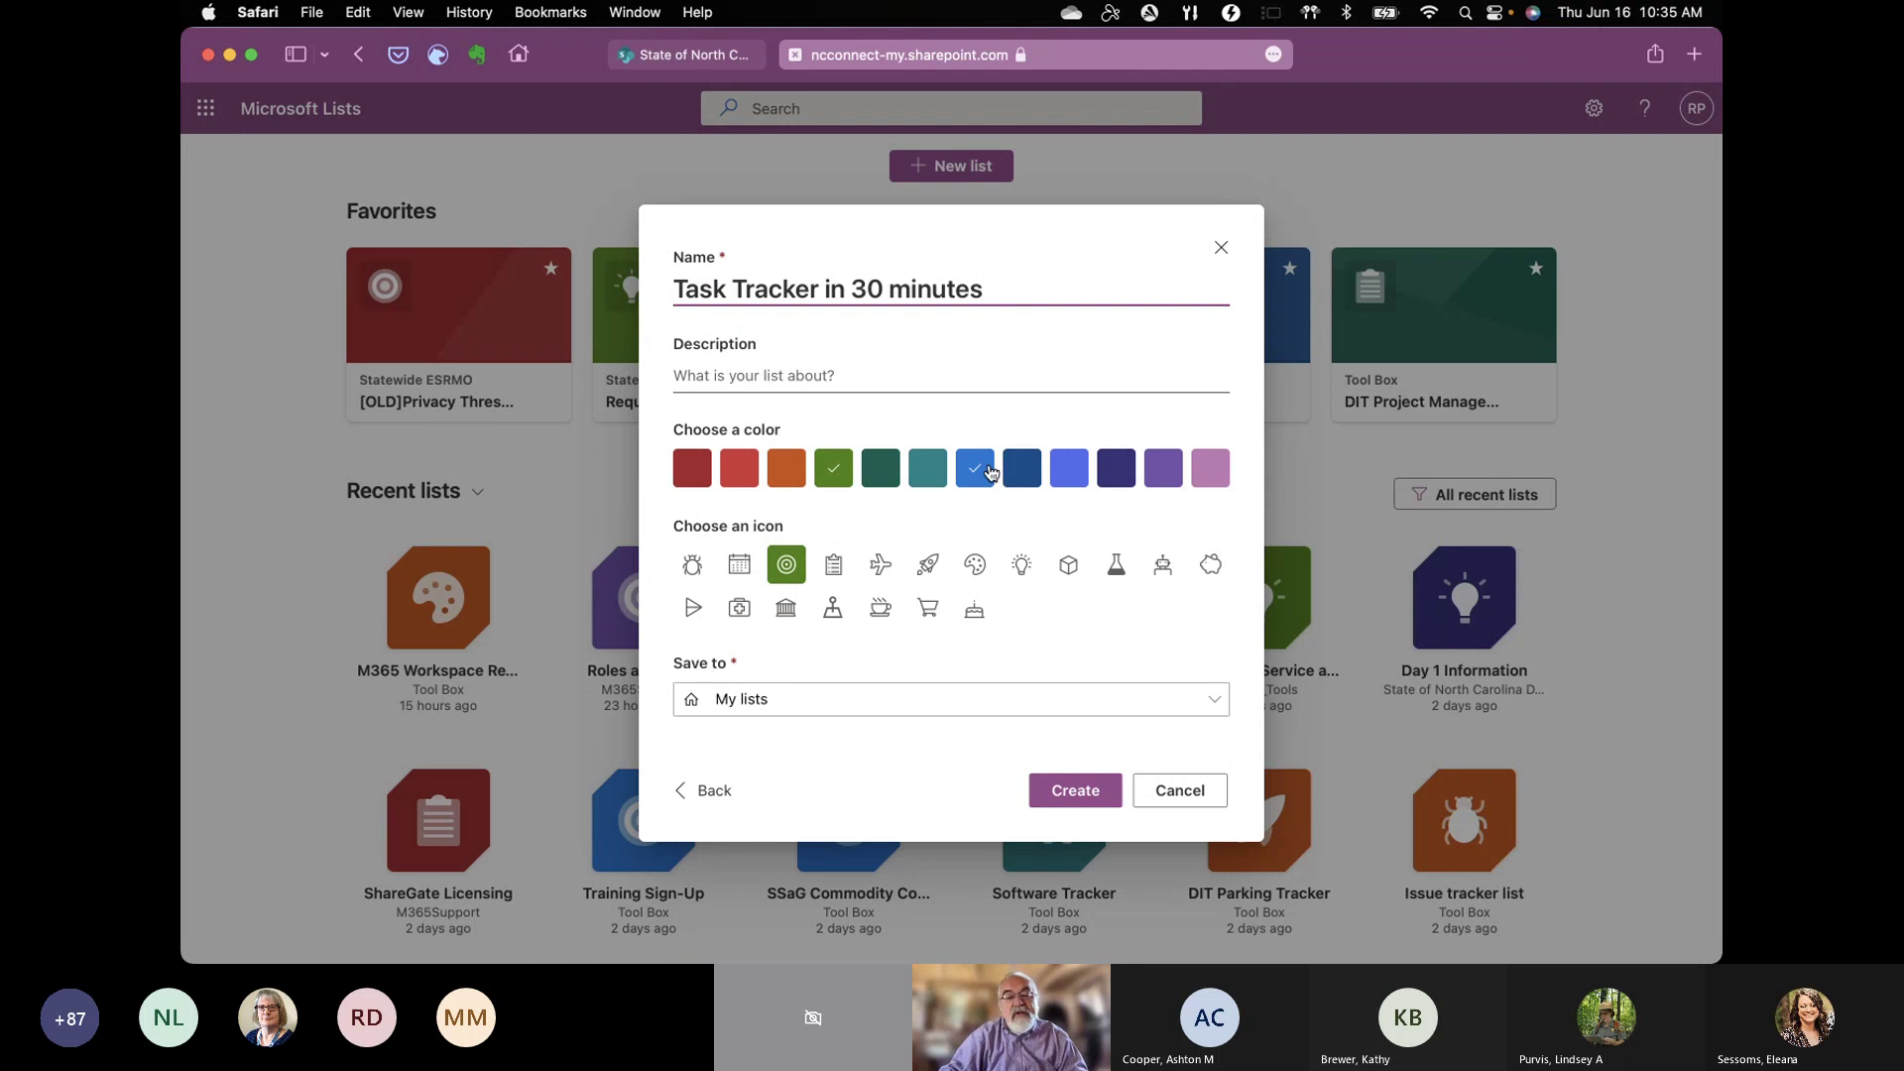
{"action": "left_click", "coordinate": [1011, 475]}
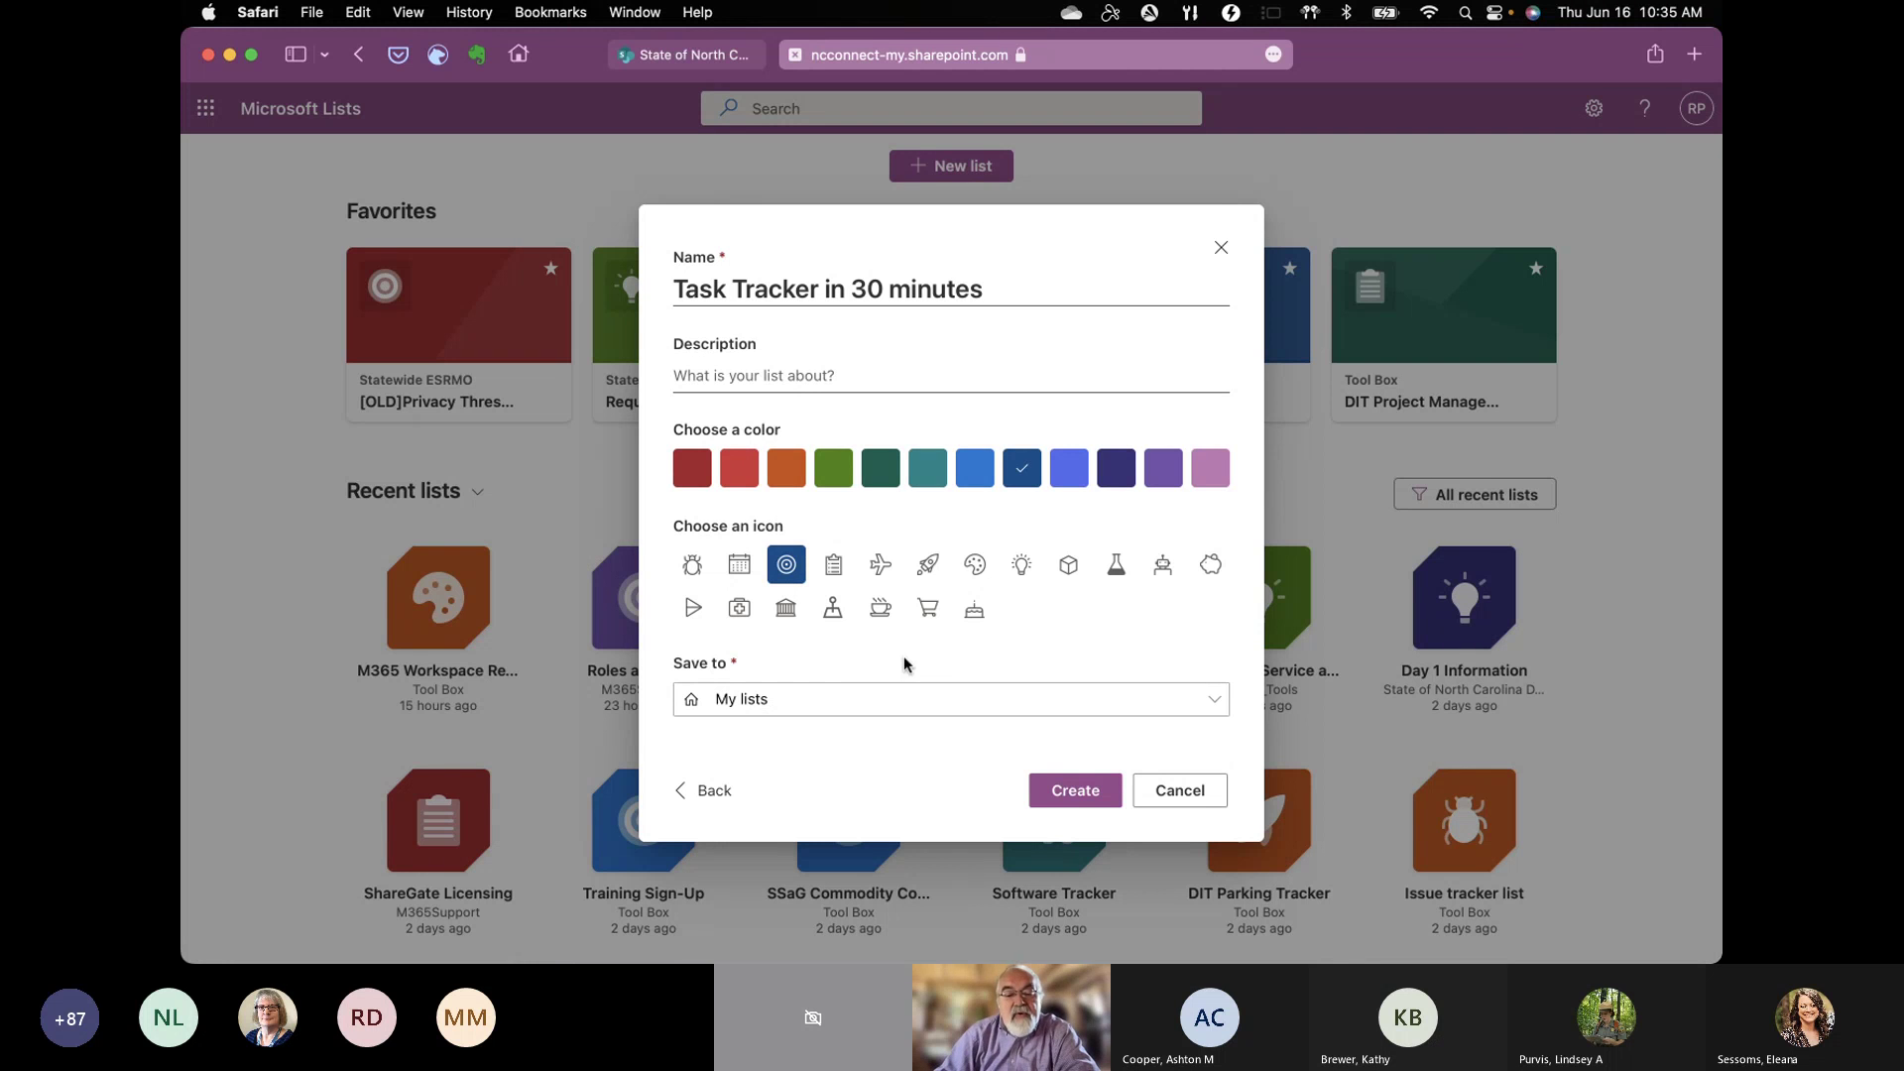
{"action": "left_click", "coordinate": [1215, 702]}
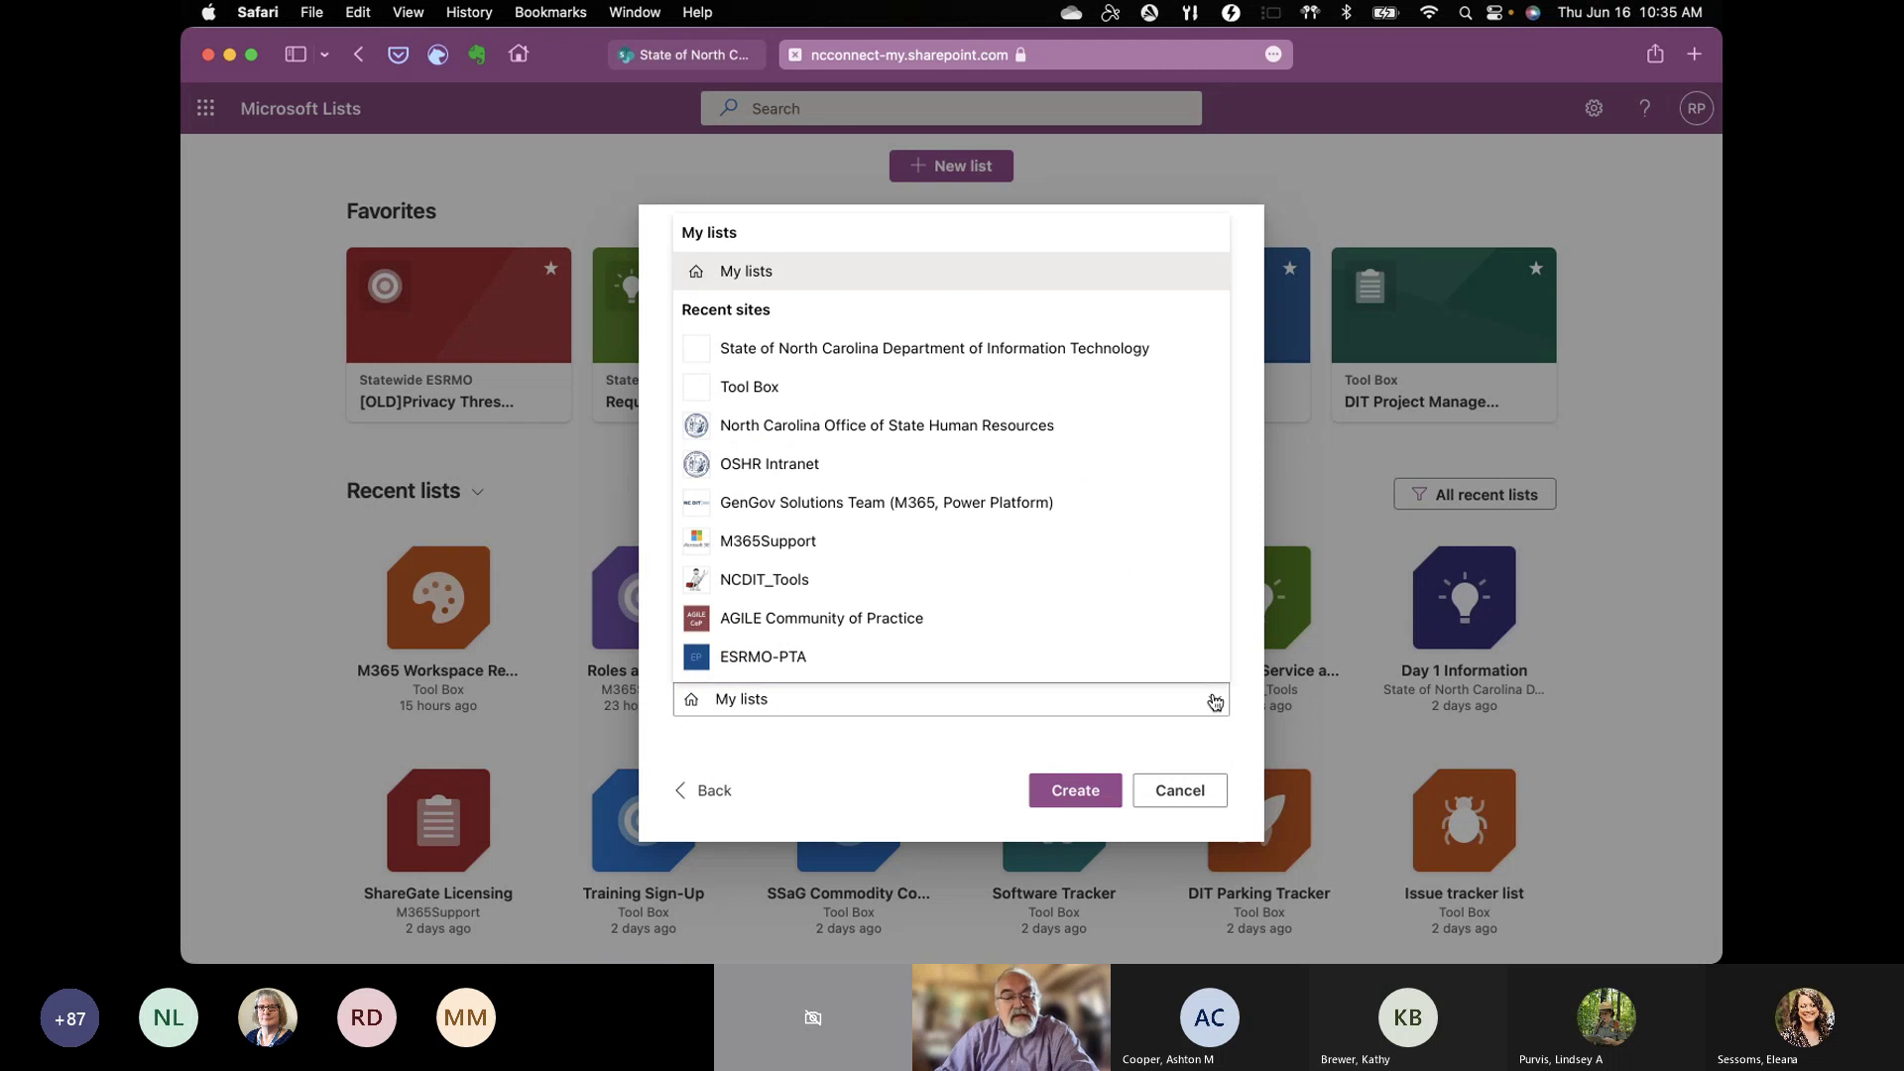
Step: Browse the available save locations for the new list
{"action": "left_click", "coordinate": [1214, 702]}
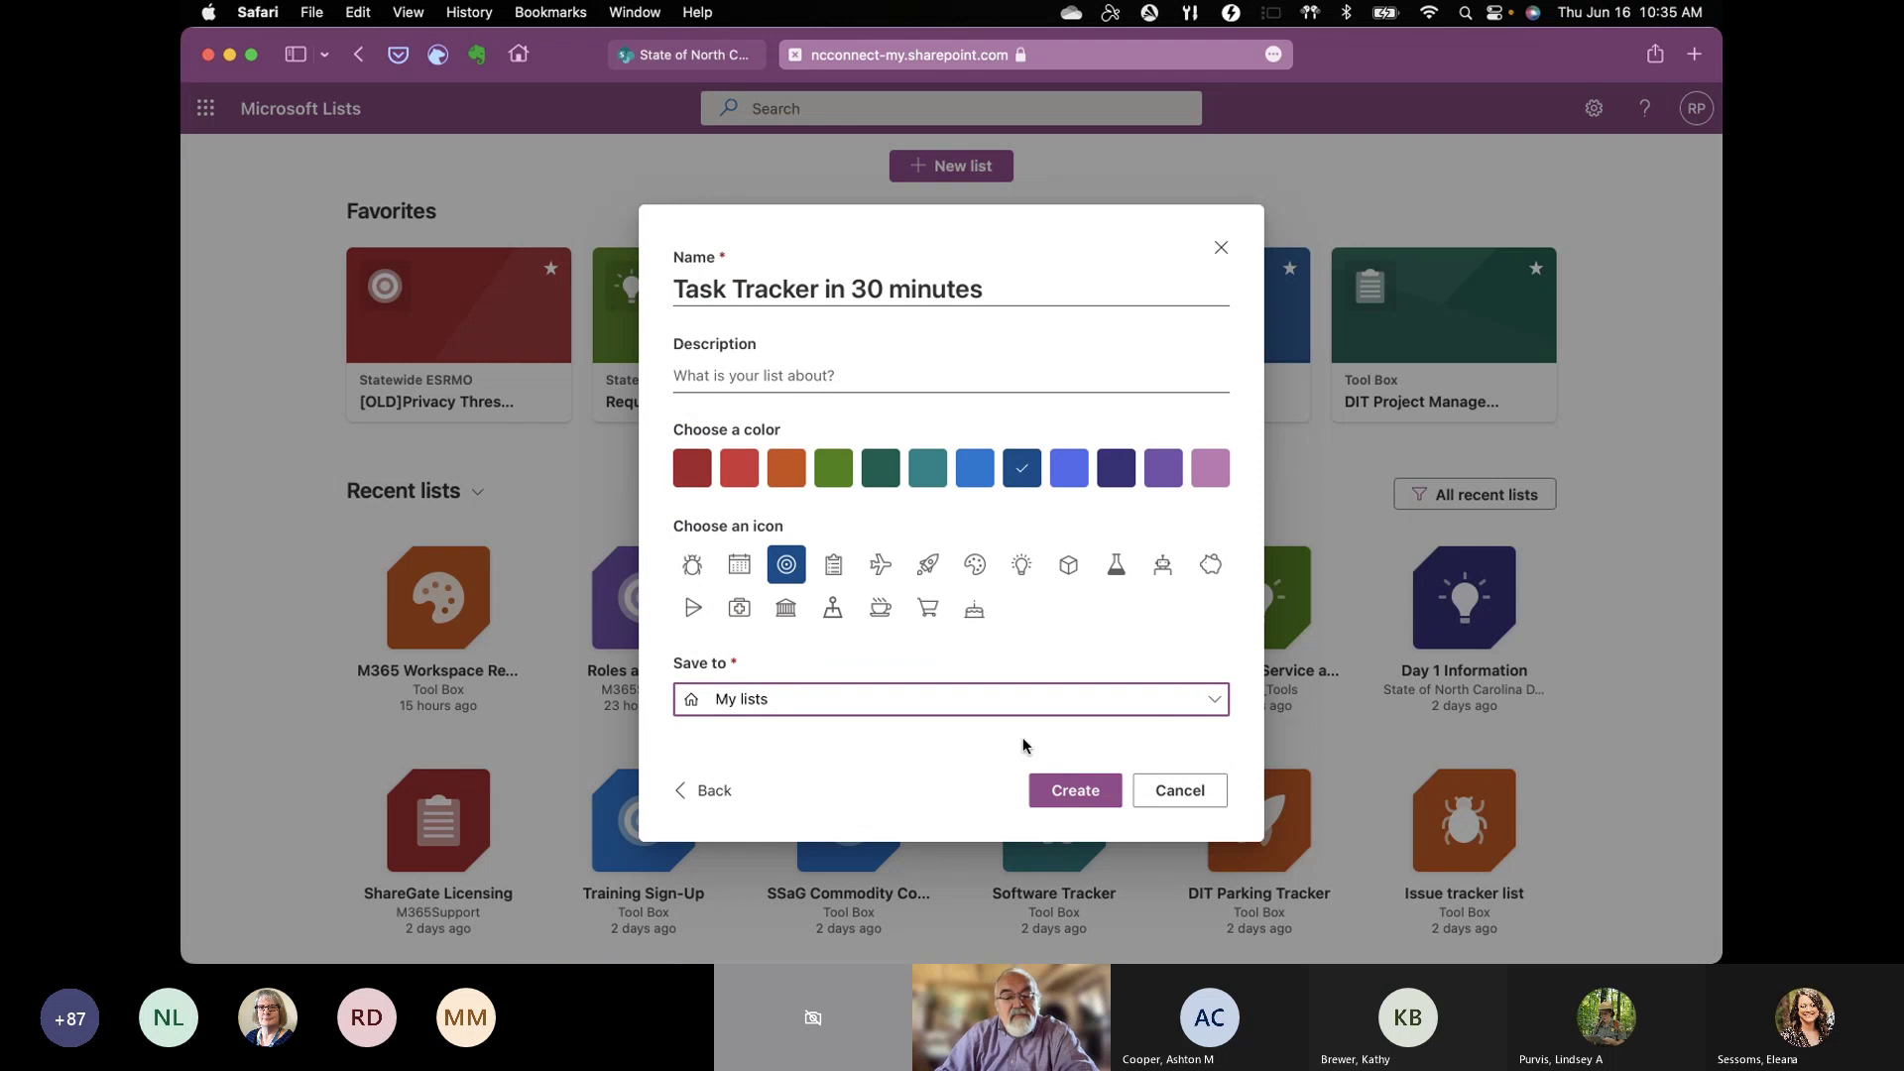
{"action": "left_click", "coordinate": [1215, 703]}
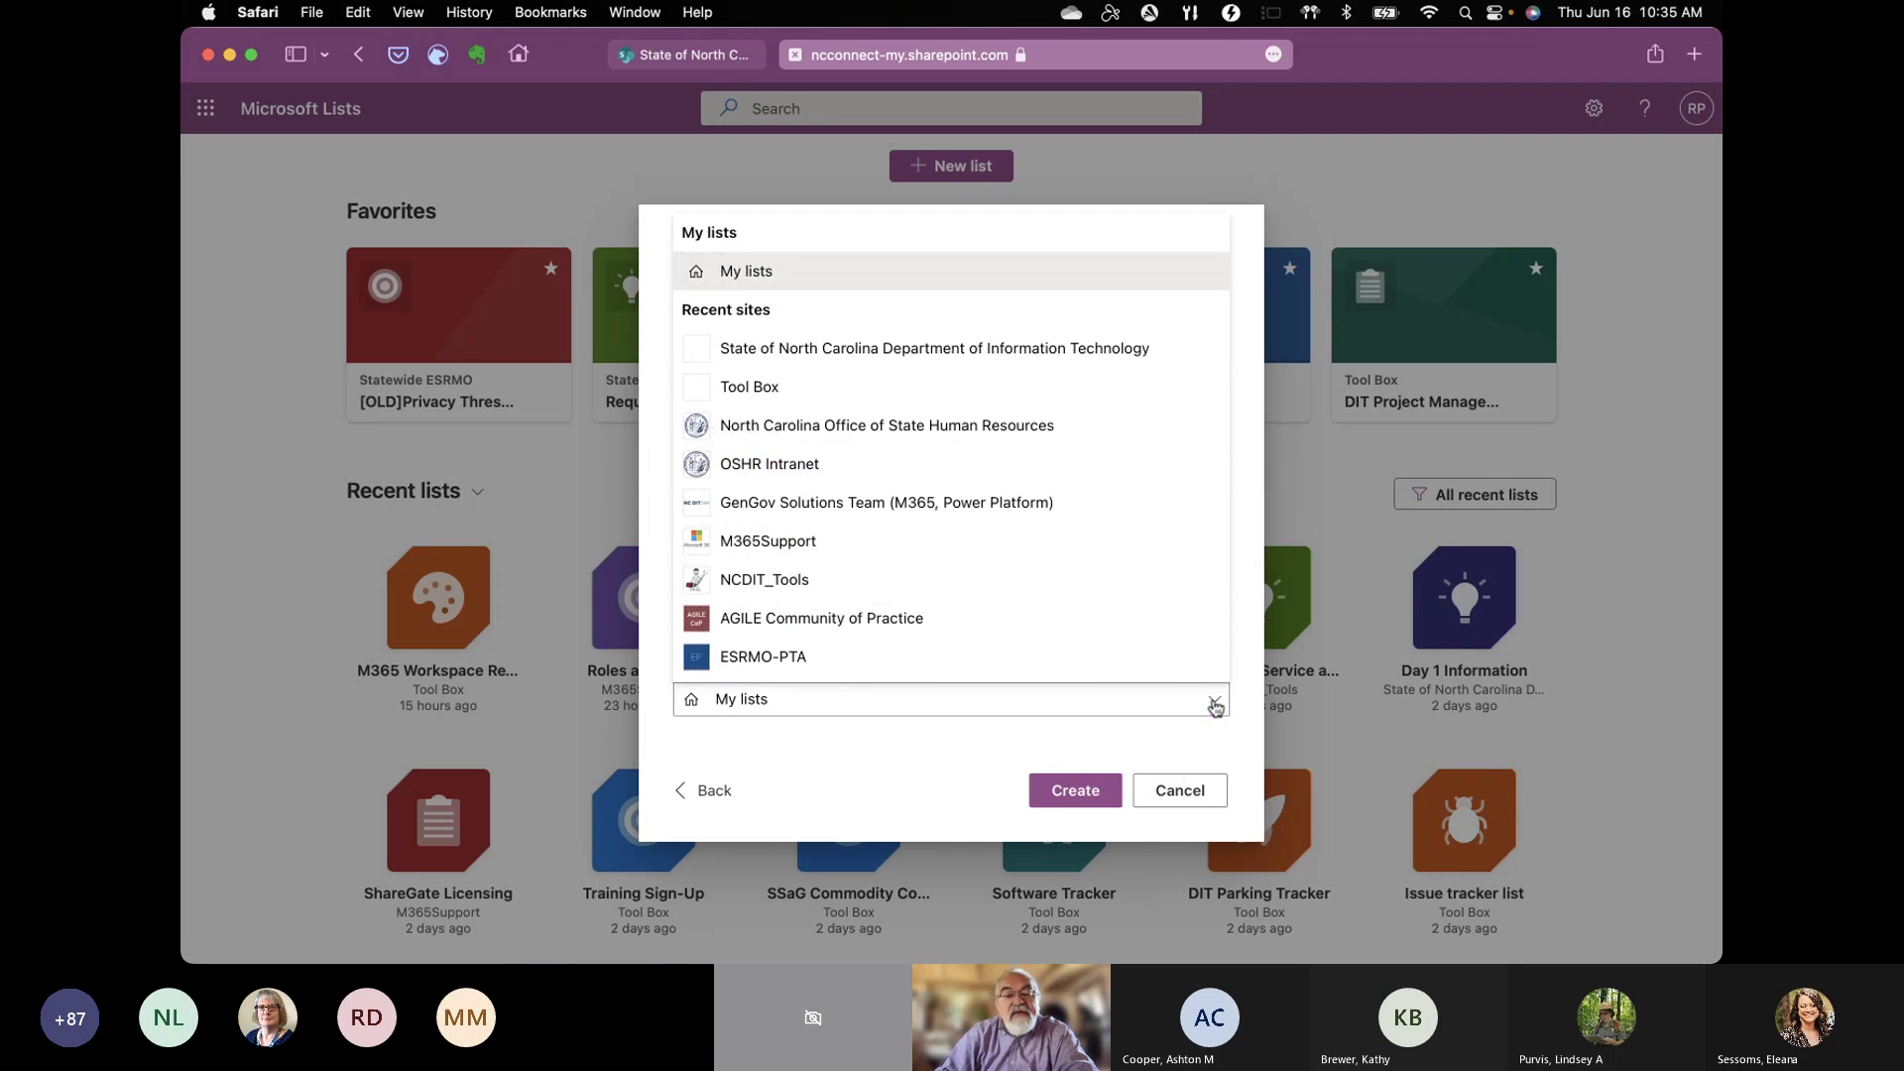
{"action": "scroll", "coordinate": [1038, 610], "scroll_direction": "down", "scroll_amount": 1}
{"action": "scroll", "coordinate": [1039, 610], "scroll_direction": "down", "scroll_amount": 10}
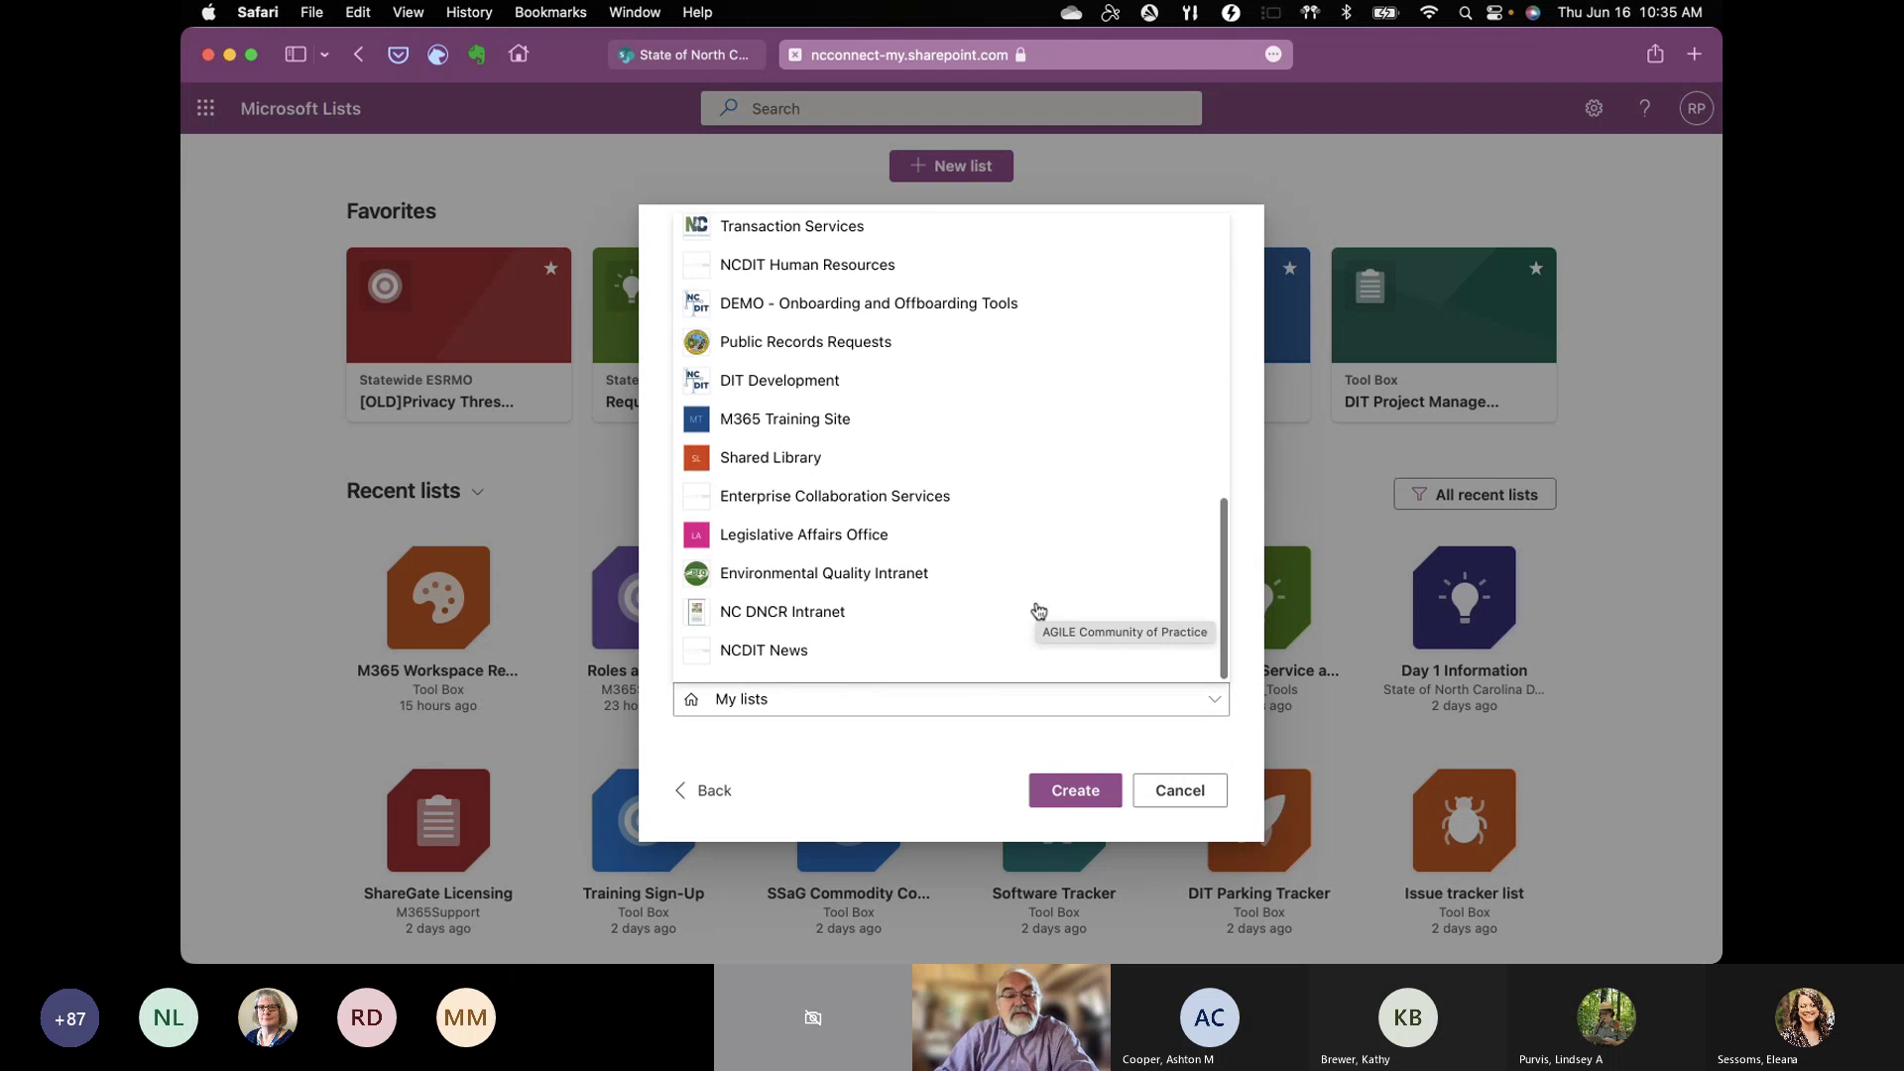
{"action": "scroll", "coordinate": [1039, 610], "scroll_direction": "up", "scroll_amount": 3}
{"action": "scroll", "coordinate": [1038, 610], "scroll_direction": "up", "scroll_amount": 8}
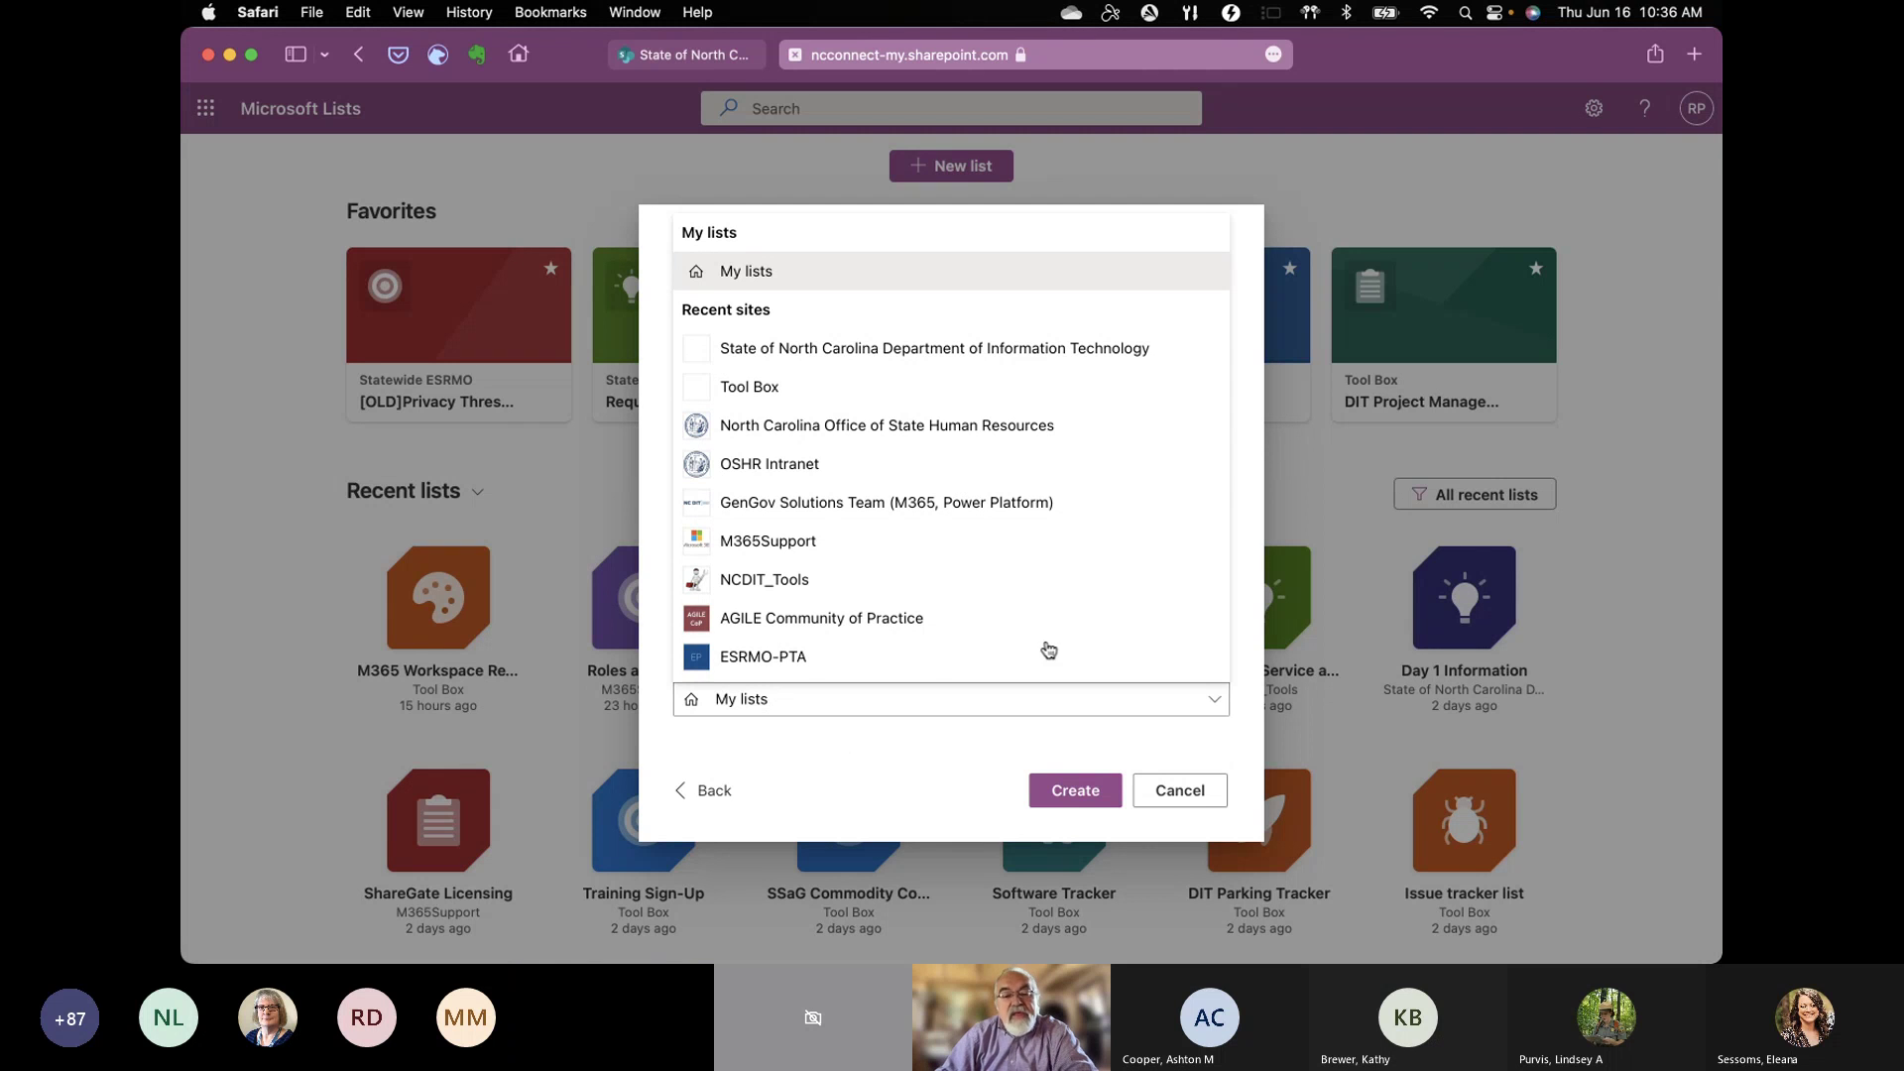
{"action": "scroll", "coordinate": [1061, 635], "scroll_direction": "down", "scroll_amount": 1}
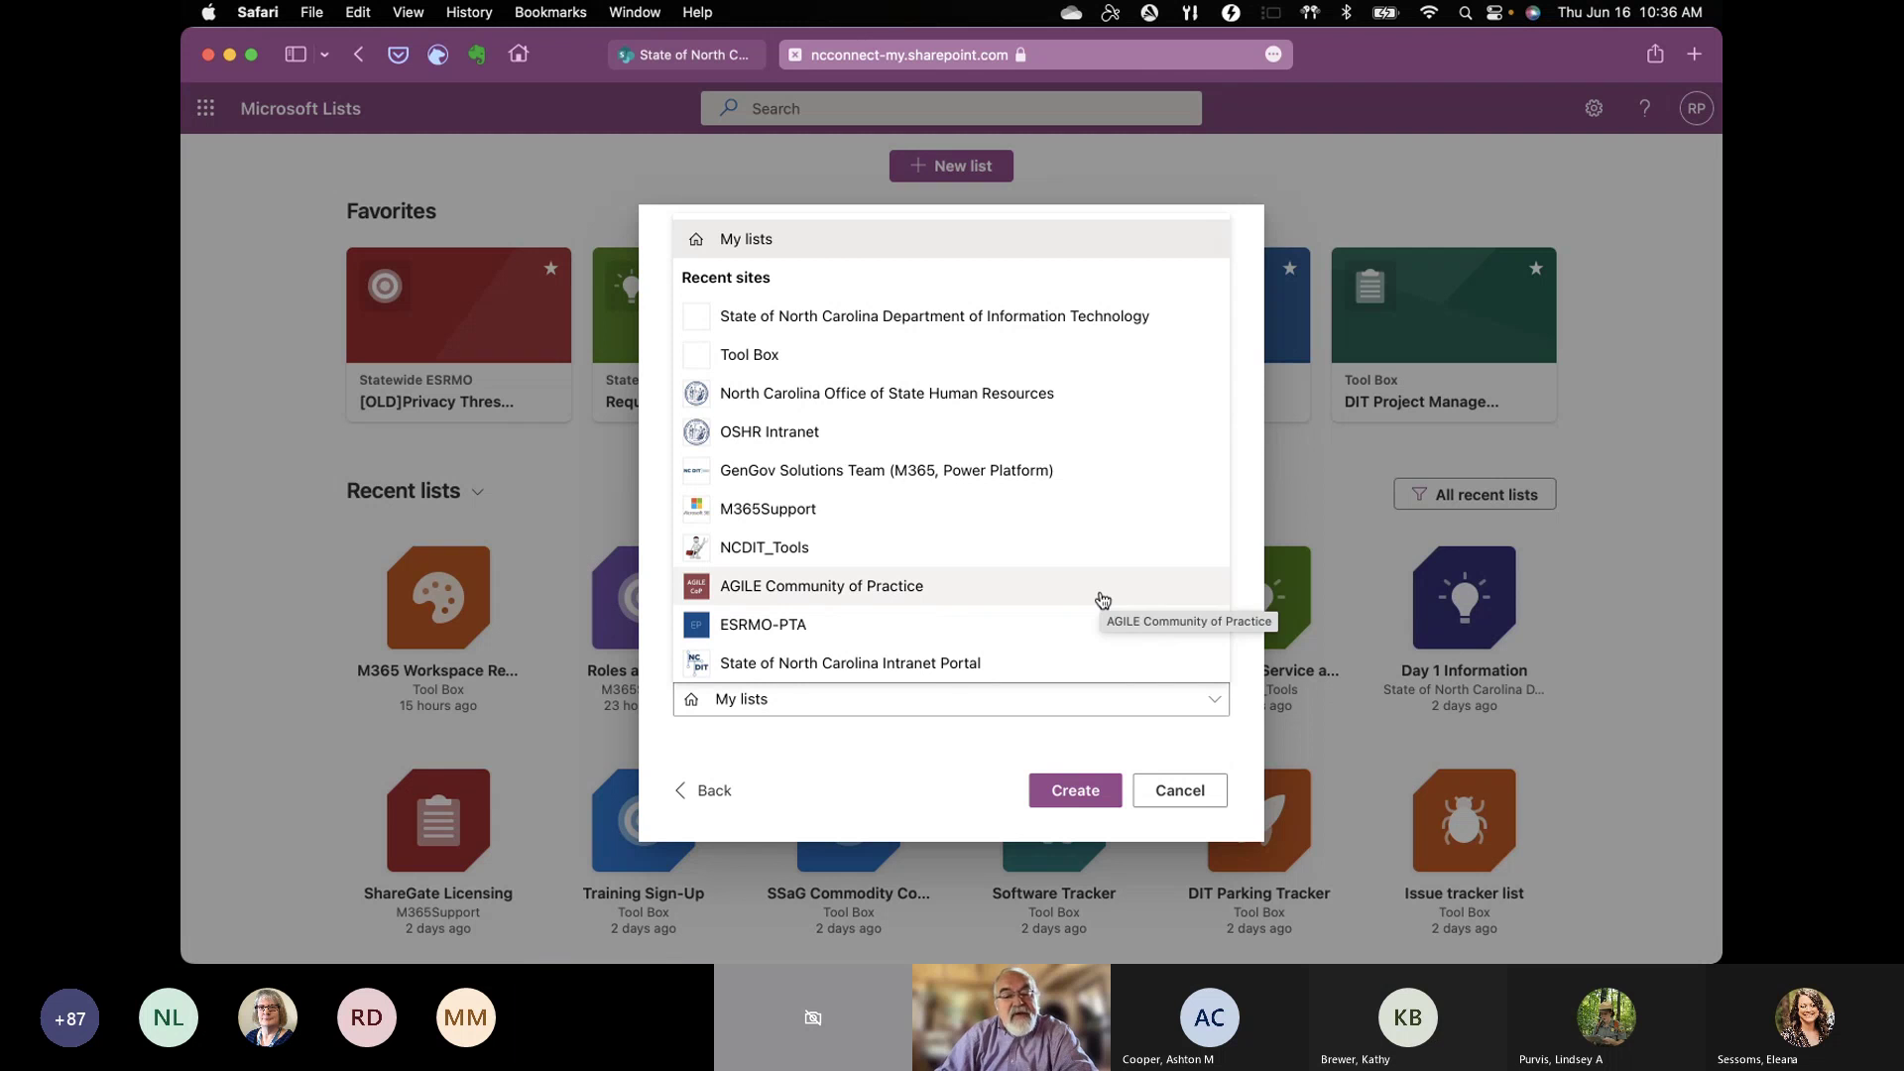
{"action": "scroll", "coordinate": [1102, 600], "scroll_direction": "up", "scroll_amount": 1}
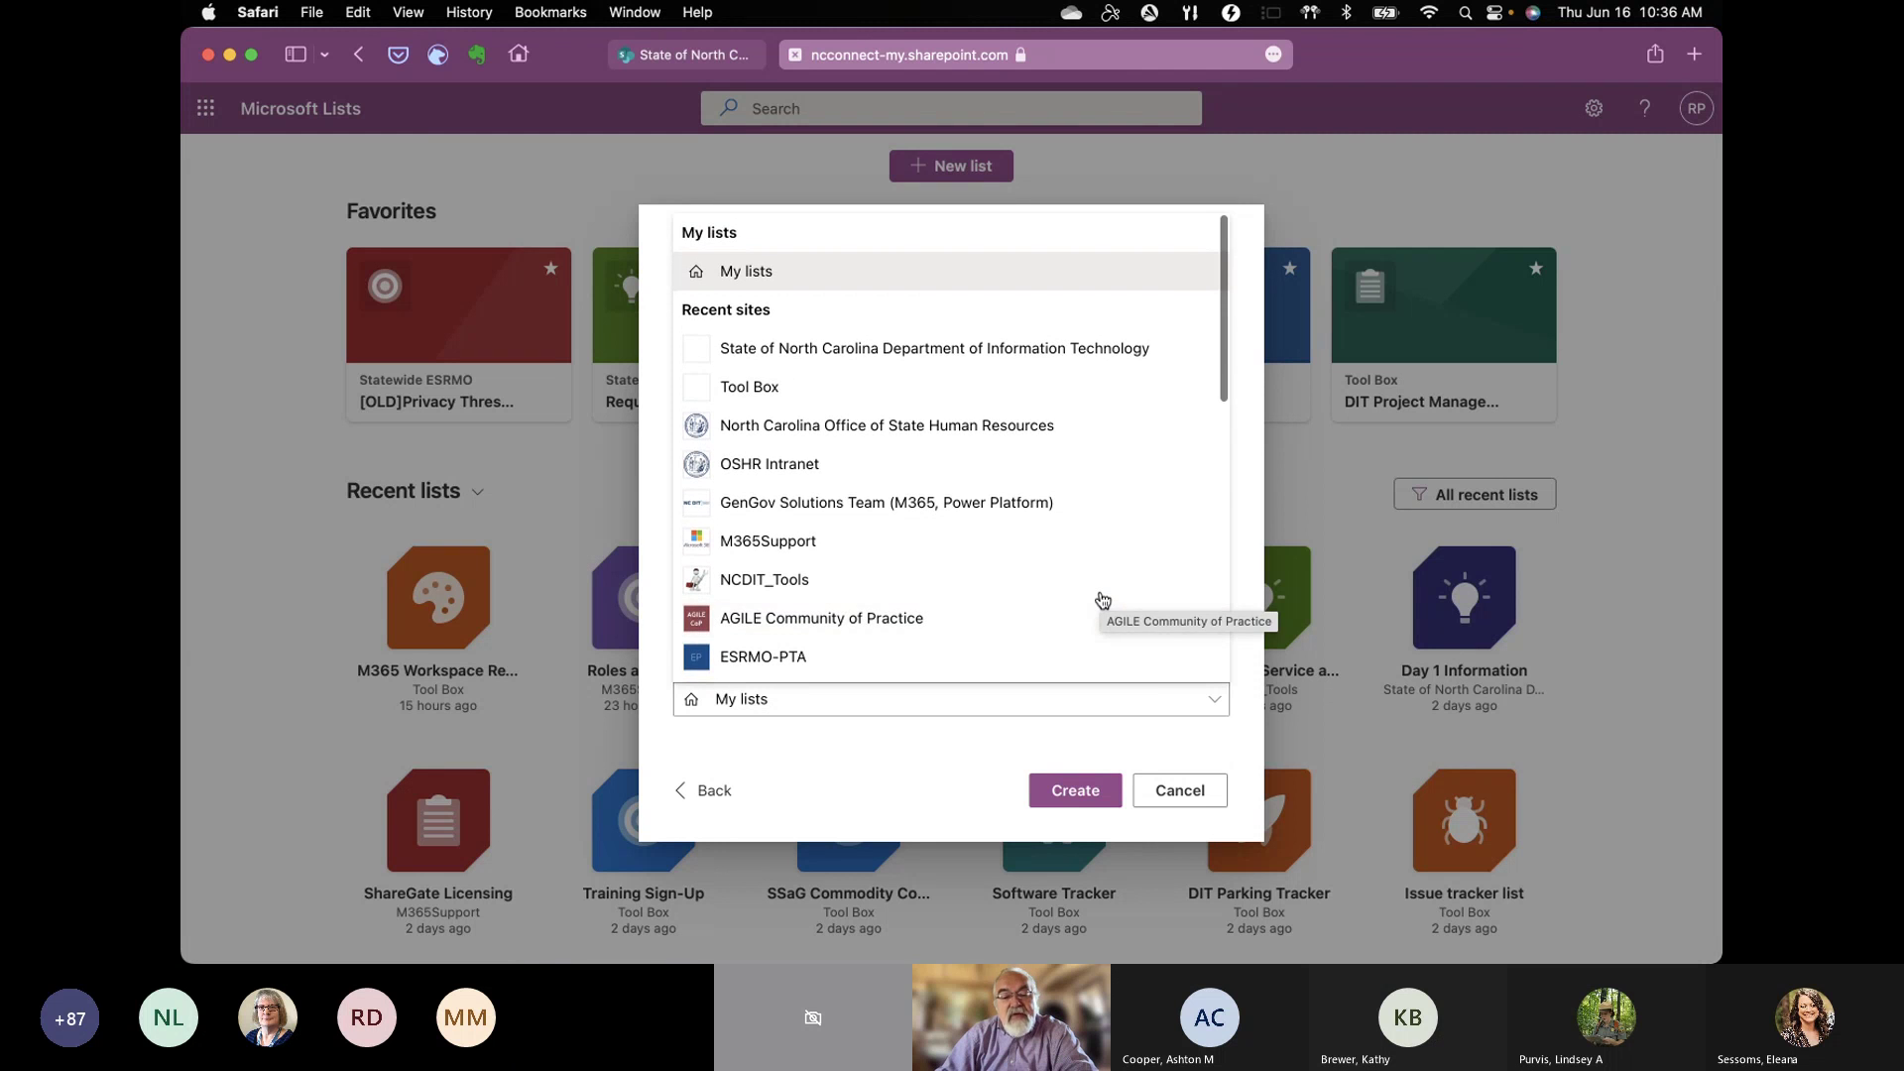
{"action": "scroll", "coordinate": [1101, 599], "scroll_direction": "down", "scroll_amount": 1}
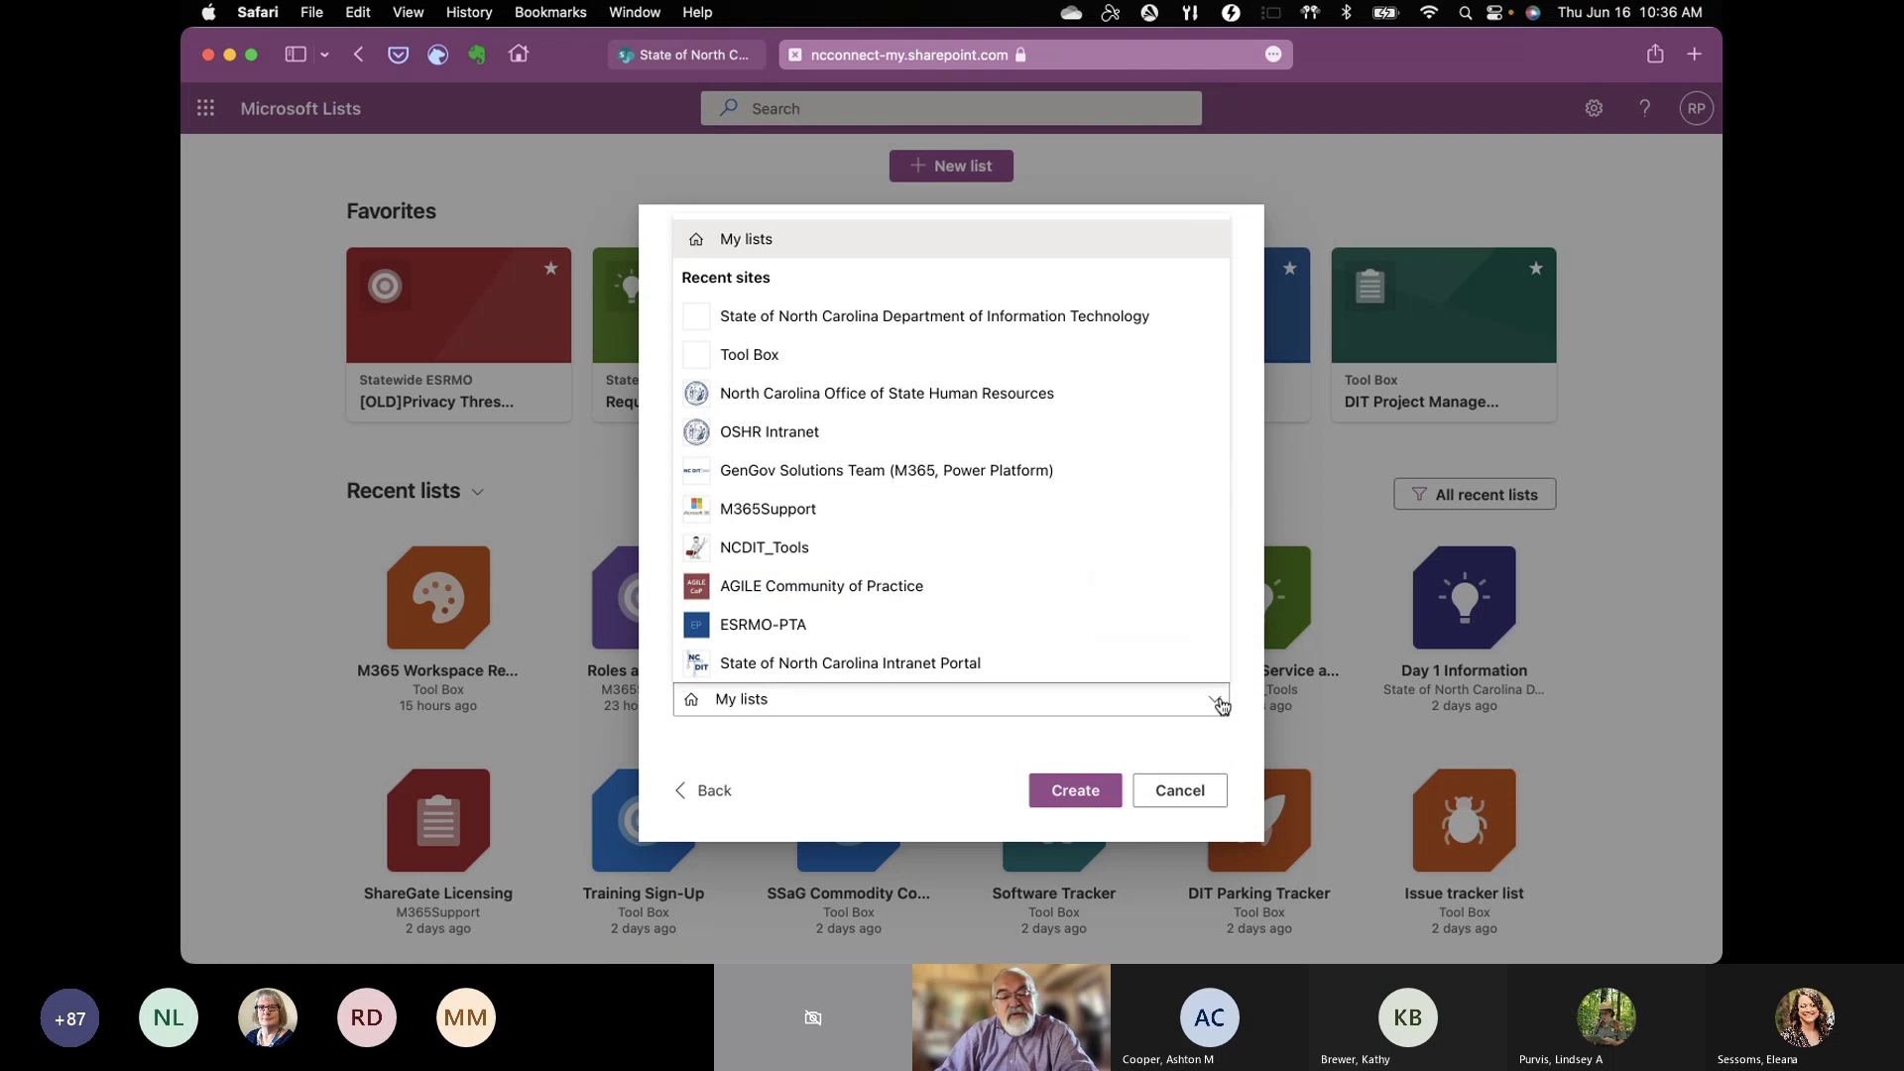
{"action": "left_click", "coordinate": [1219, 702]}
{"action": "left_click", "coordinate": [918, 782]}
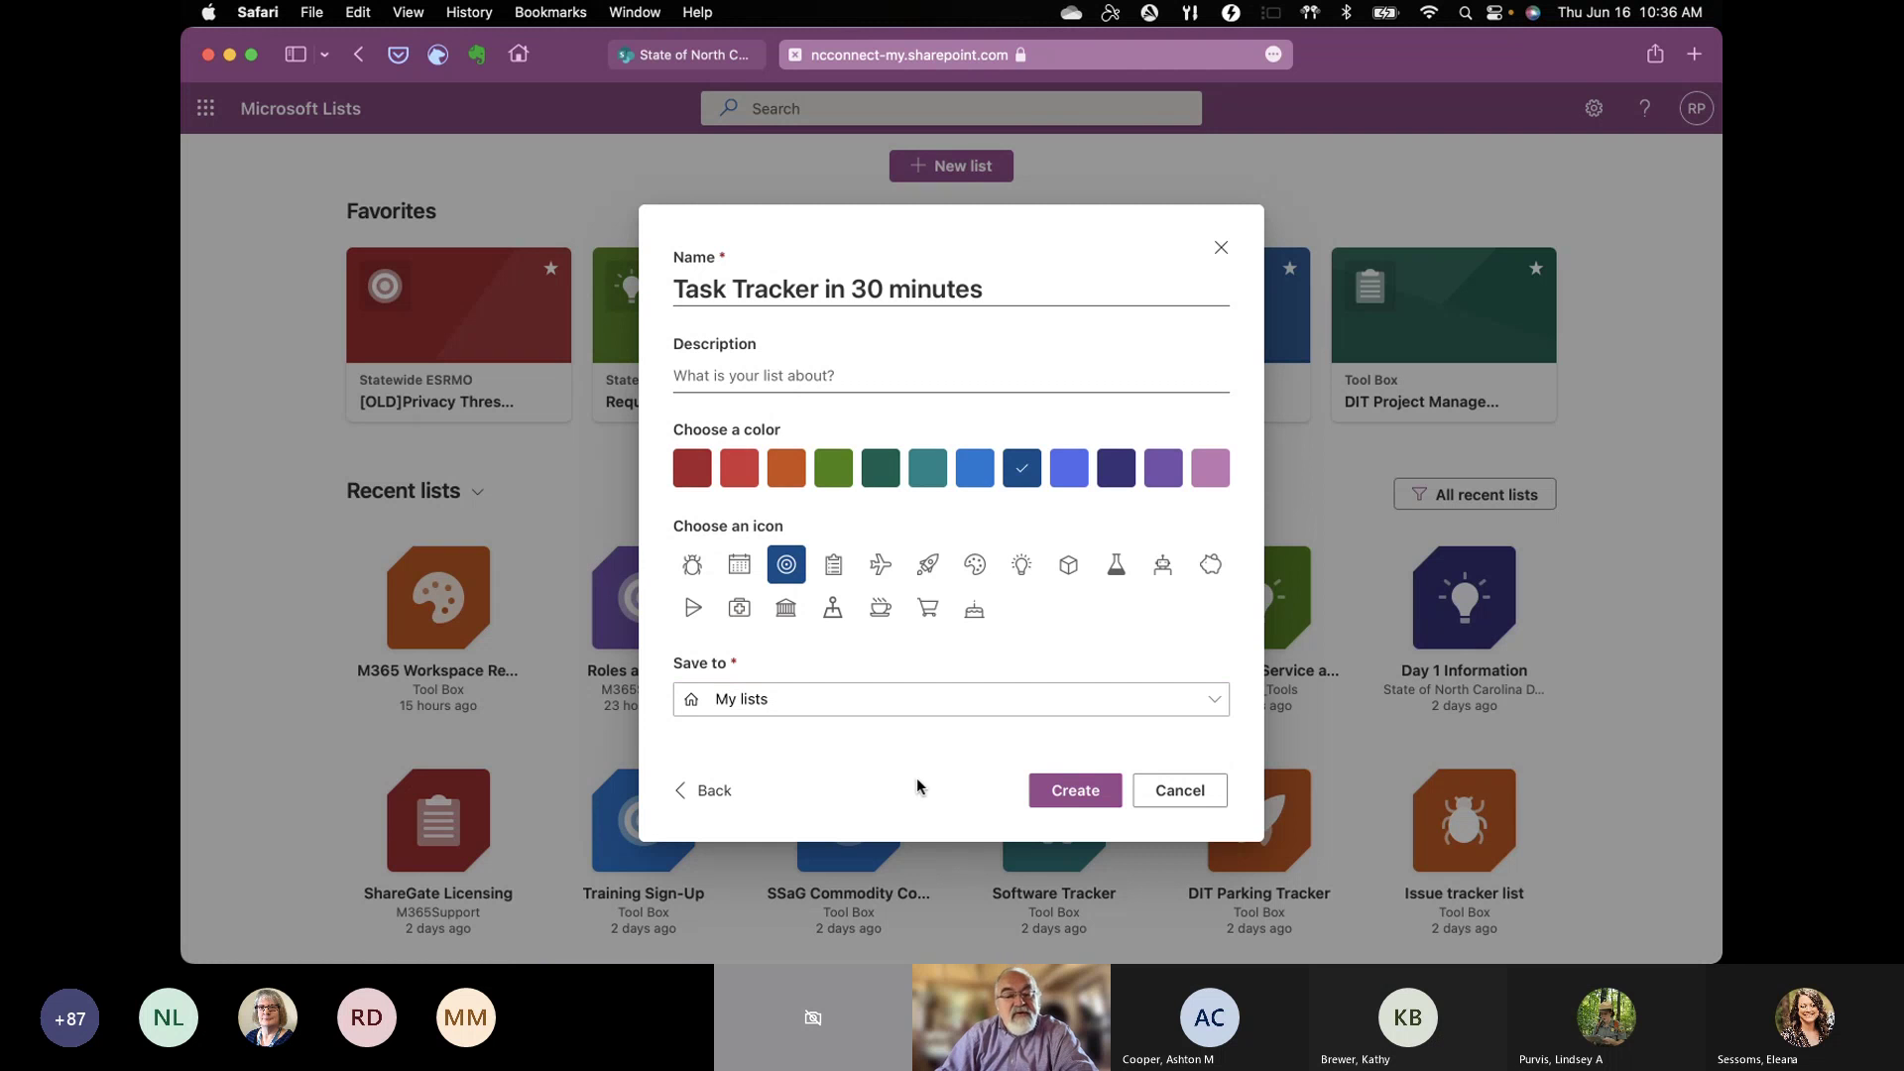
Step: Save the list to the Tool Box site, keep it shown in site navigation, and create it
{"action": "left_click", "coordinate": [1216, 701]}
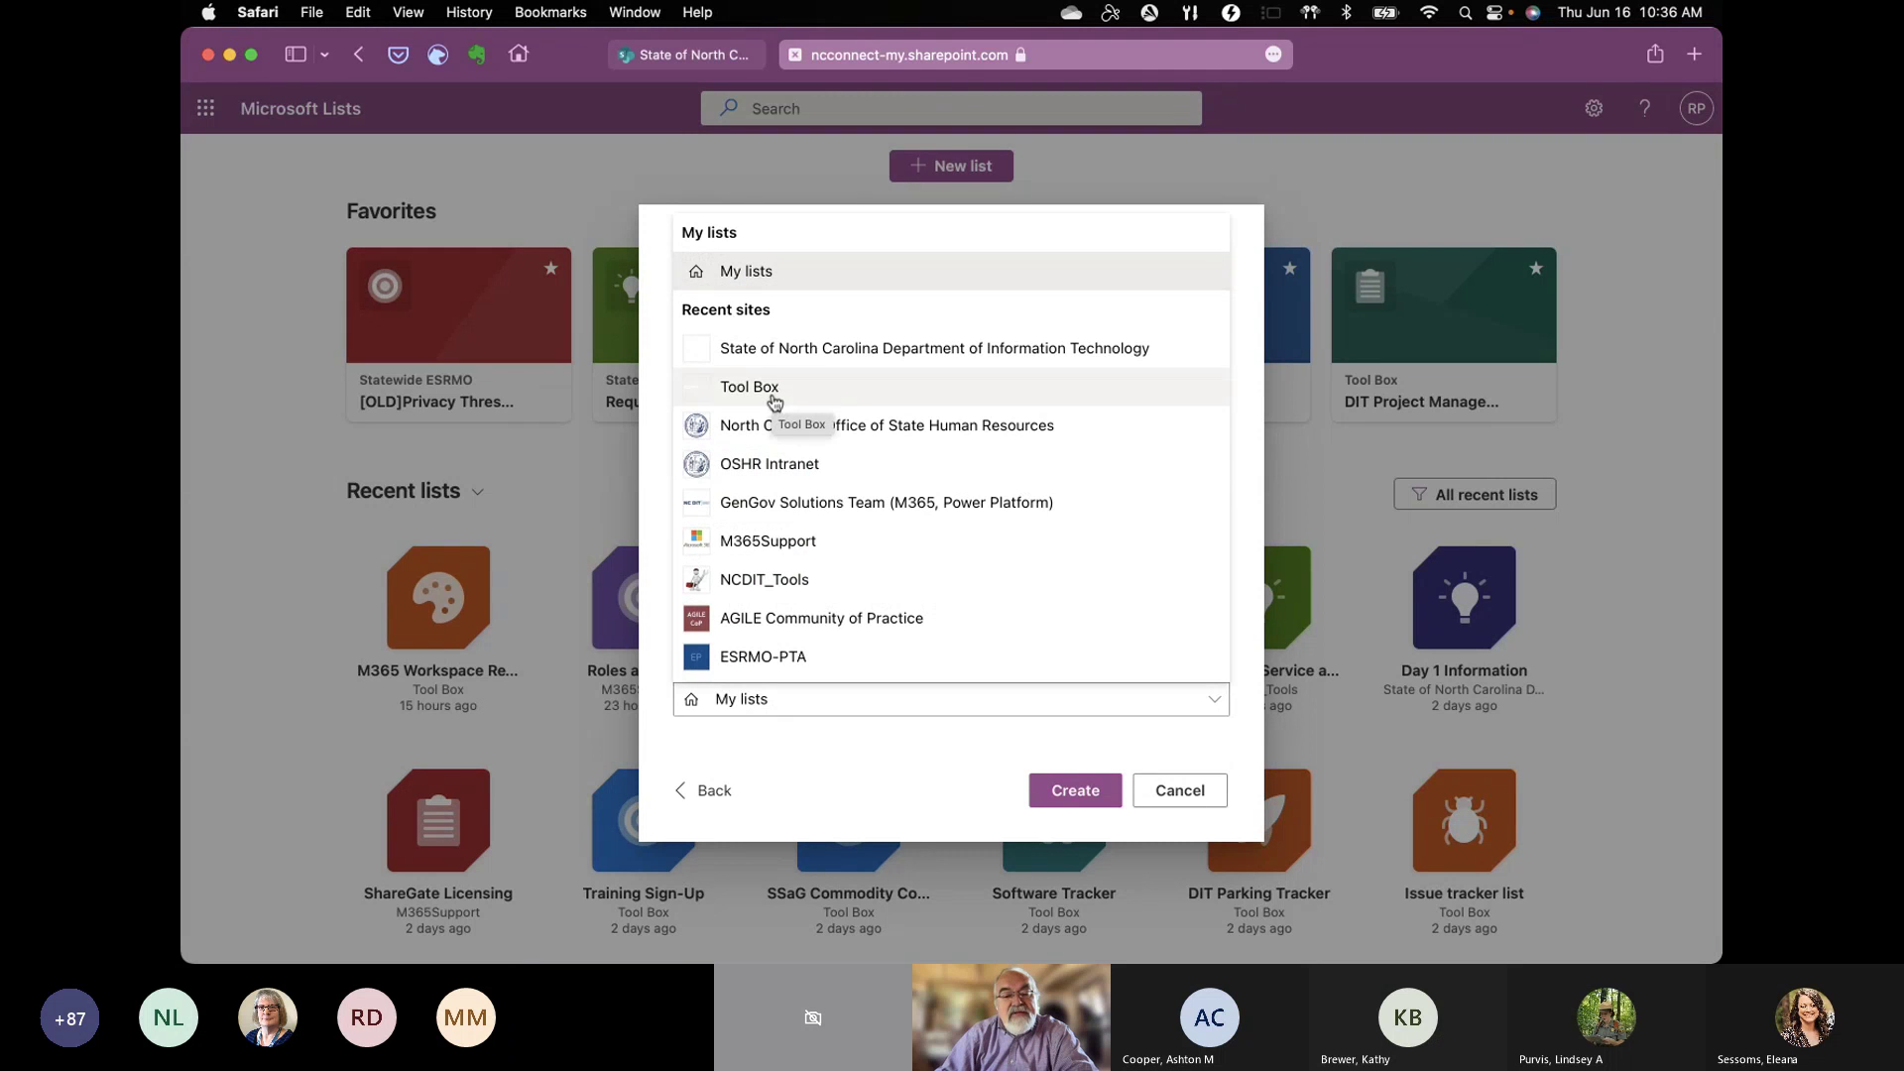
{"action": "left_click", "coordinate": [774, 402]}
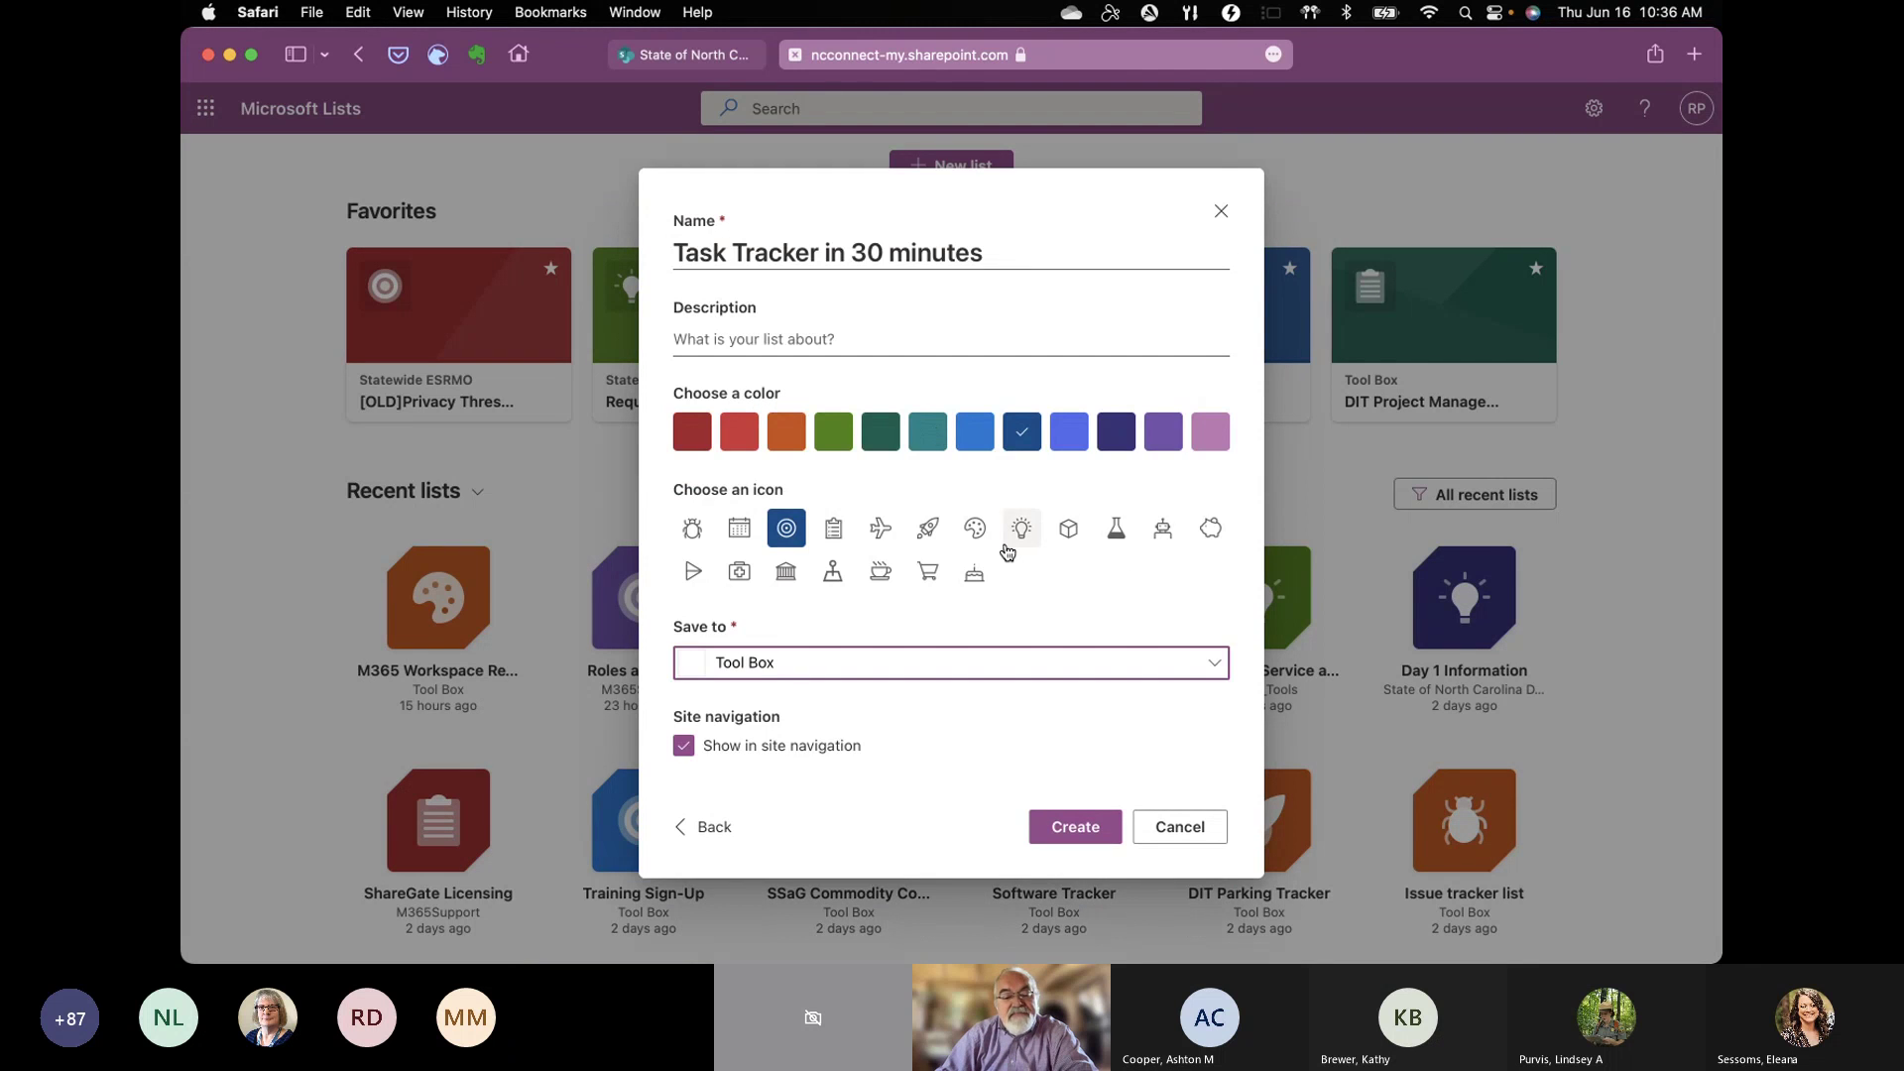
{"action": "left_click", "coordinate": [688, 750]}
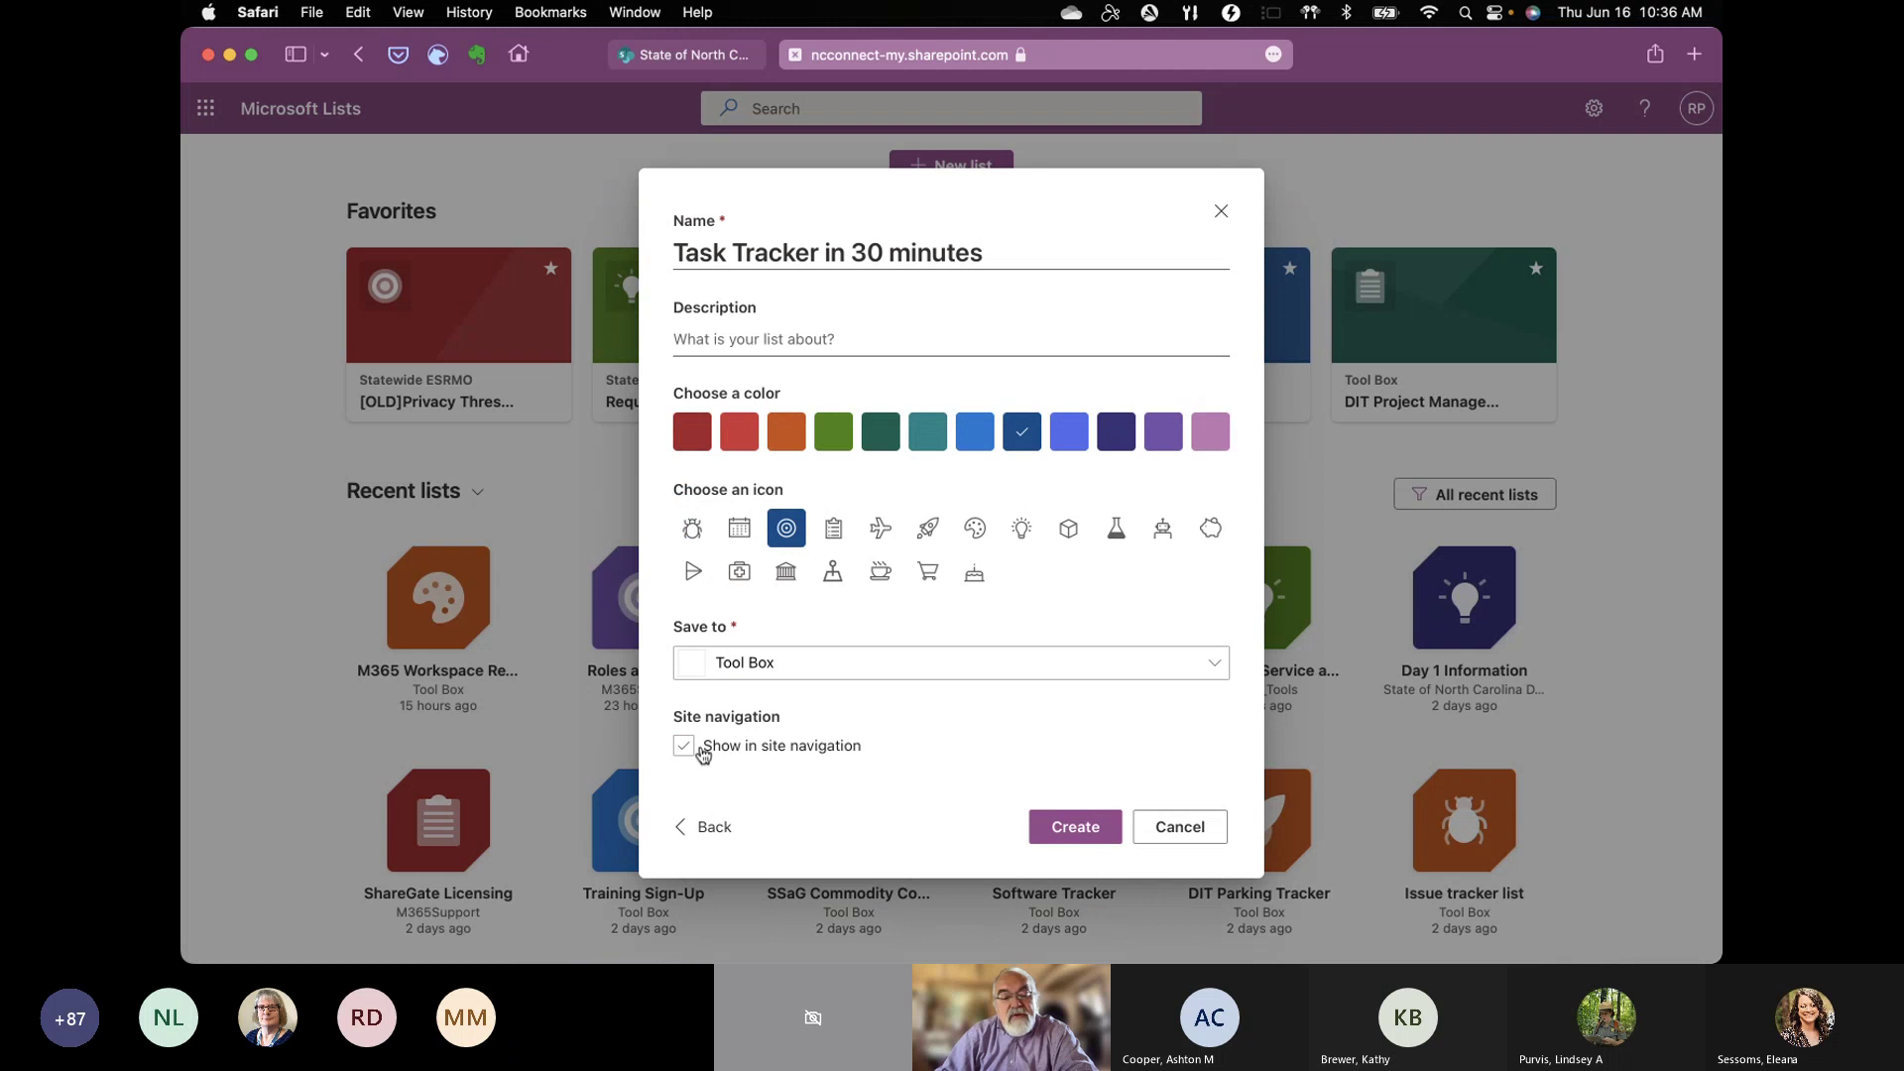
{"action": "left_click", "coordinate": [688, 751]}
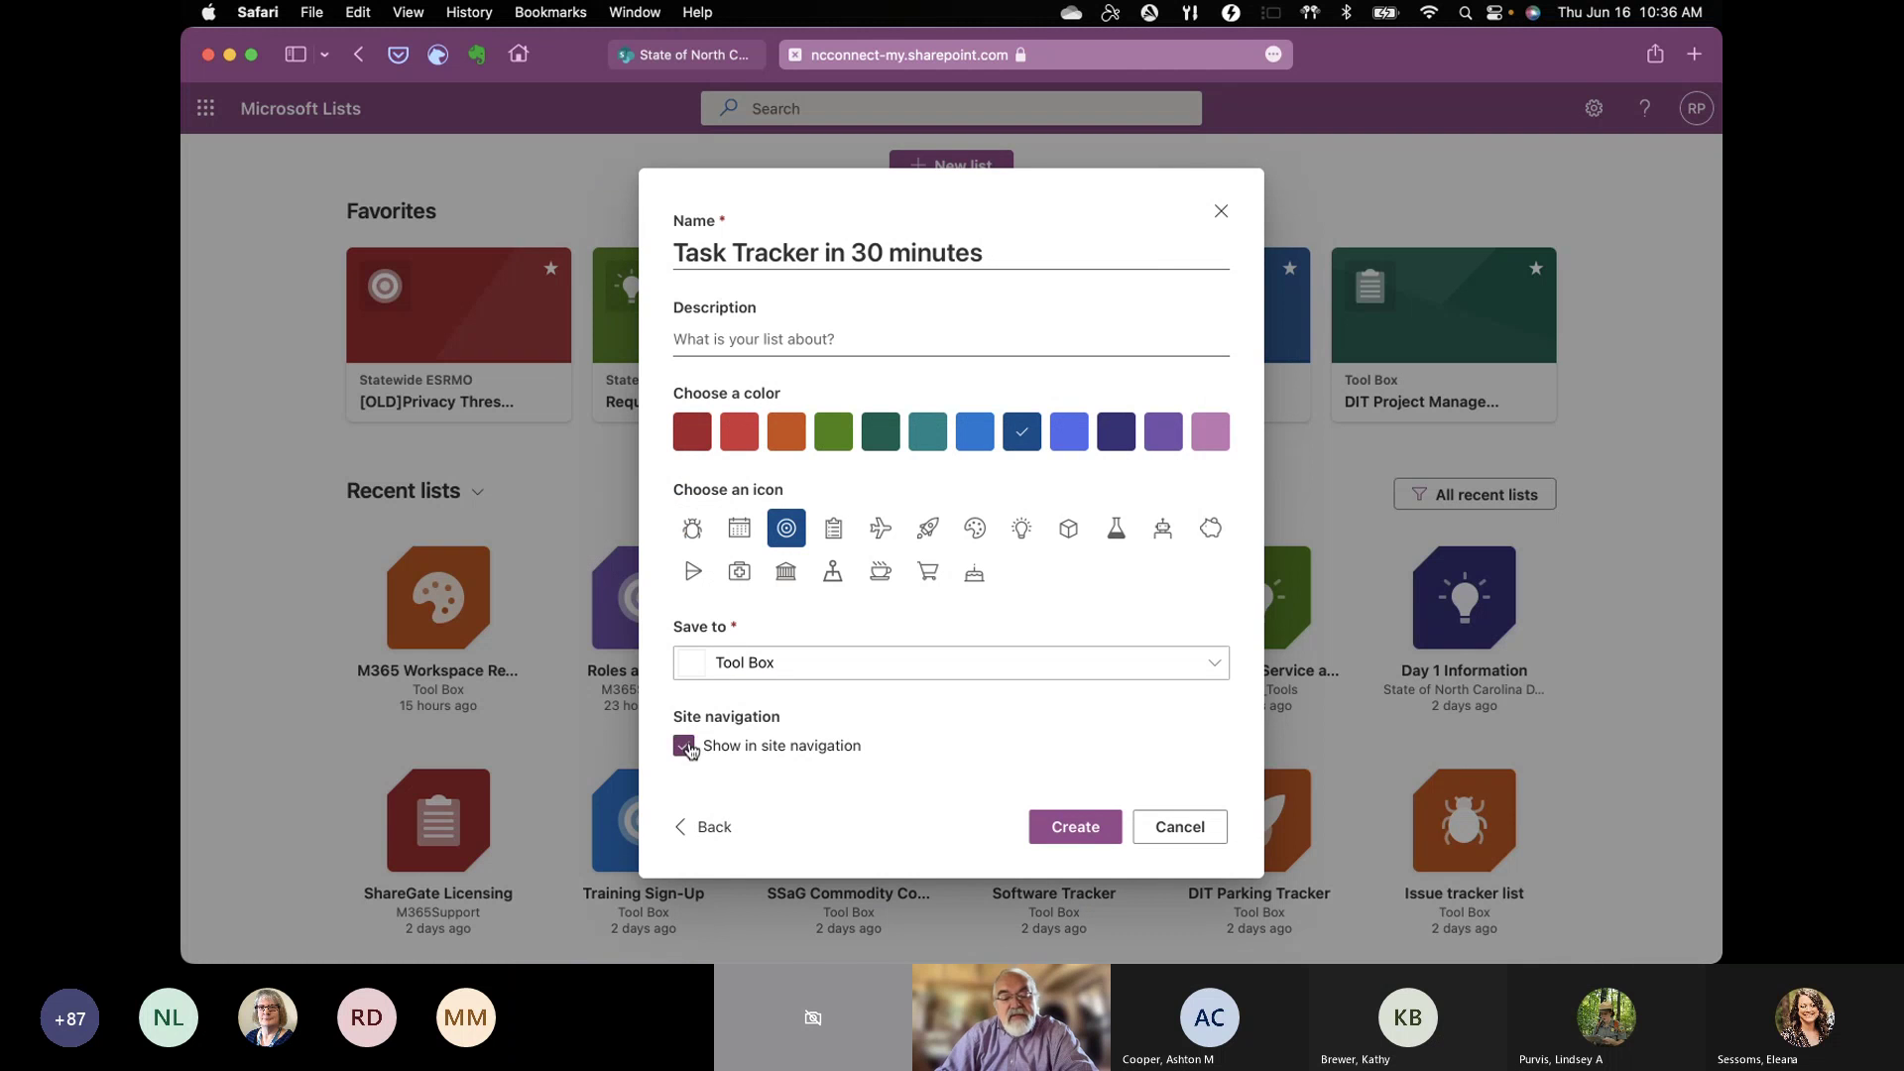
{"action": "left_click", "coordinate": [1087, 841]}
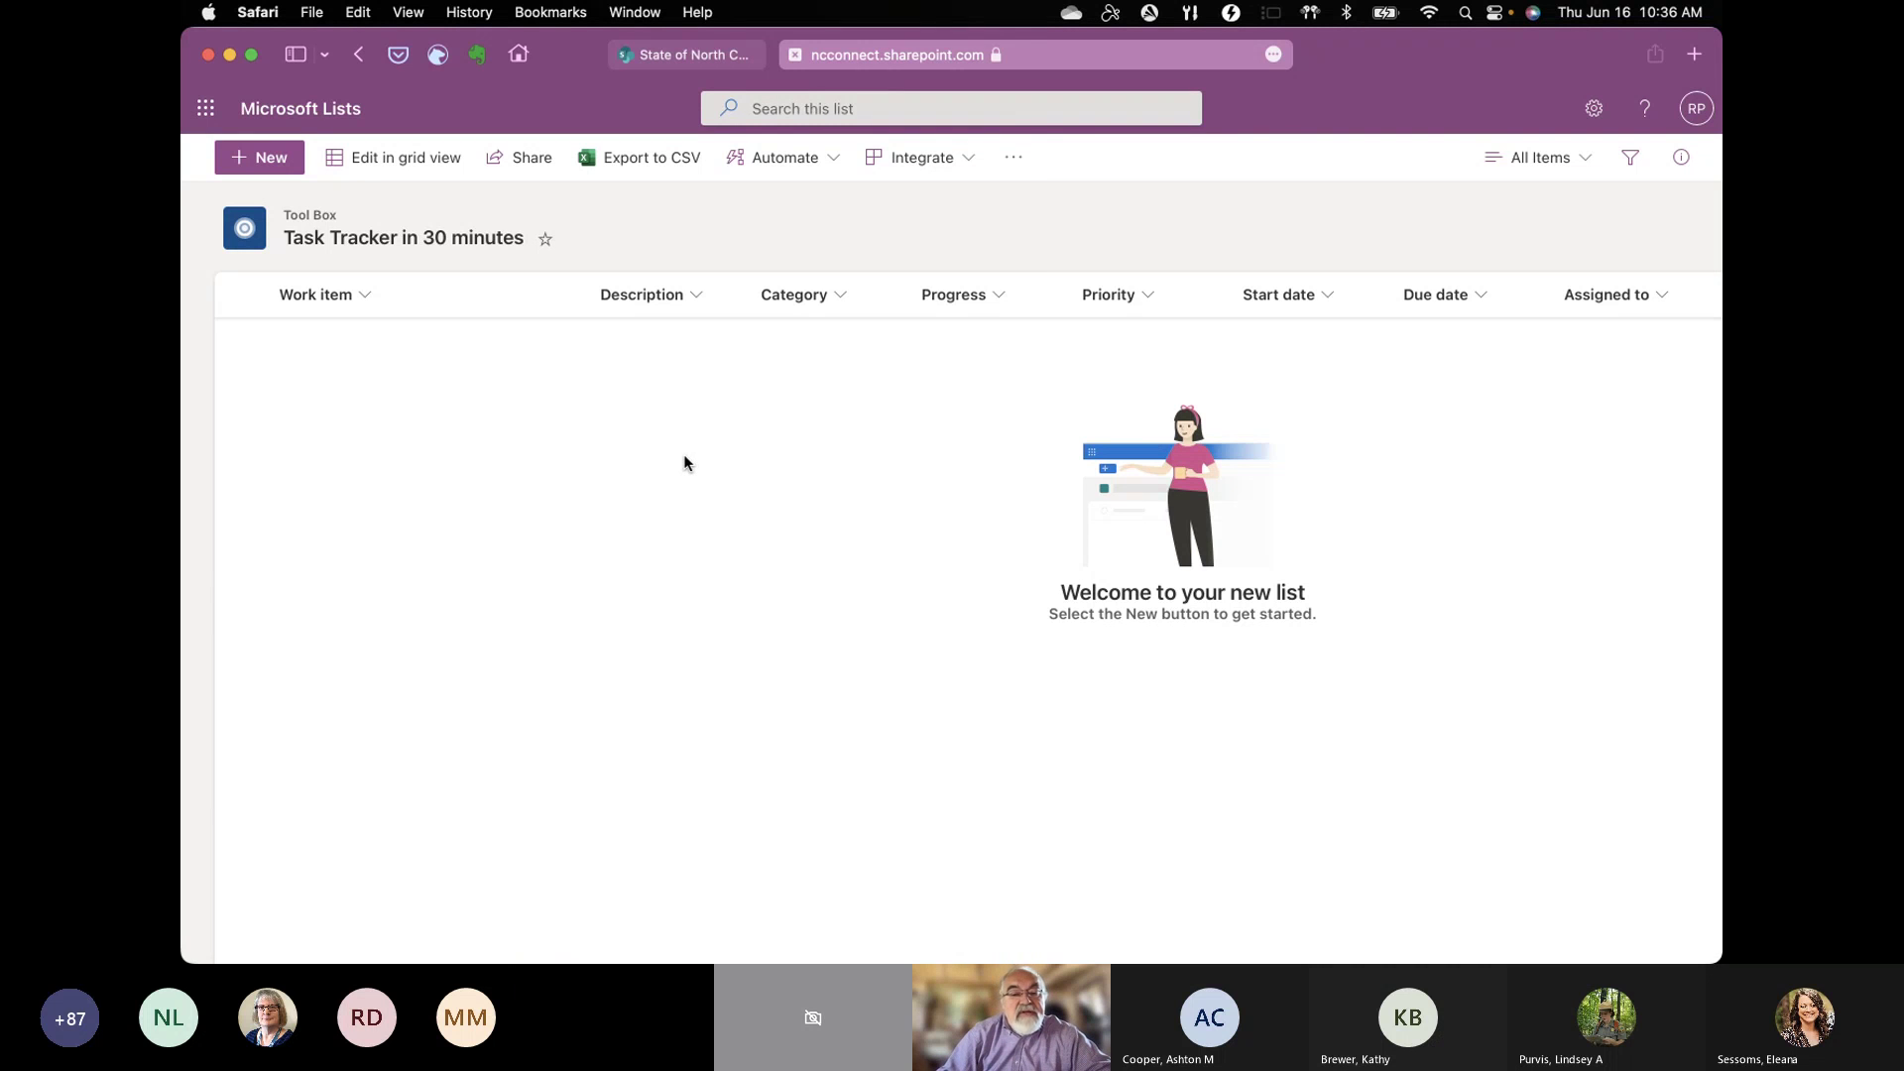
Step: Add a new item titled 'Test Item 1' with description 'This is just a test' and category Design
{"action": "left_click", "coordinate": [260, 158]}
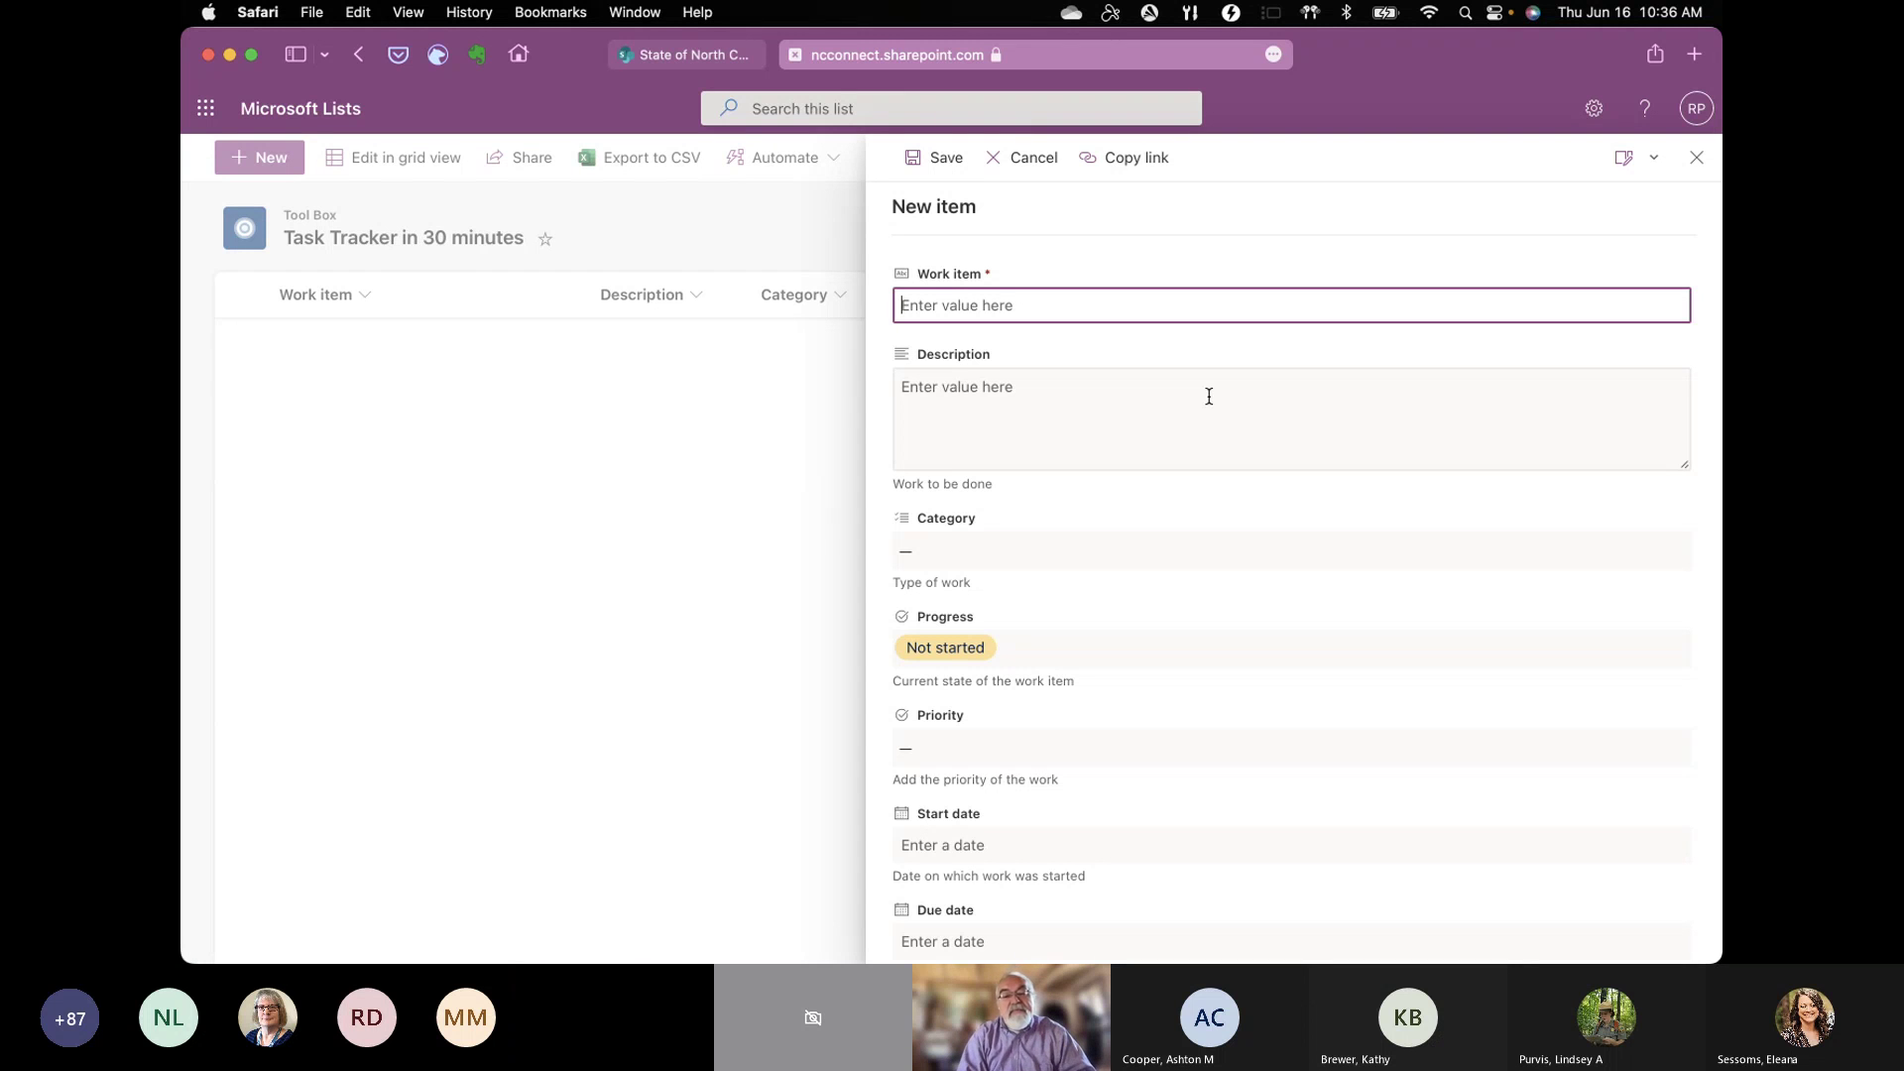
{"action": "type", "text": "Test Item "}
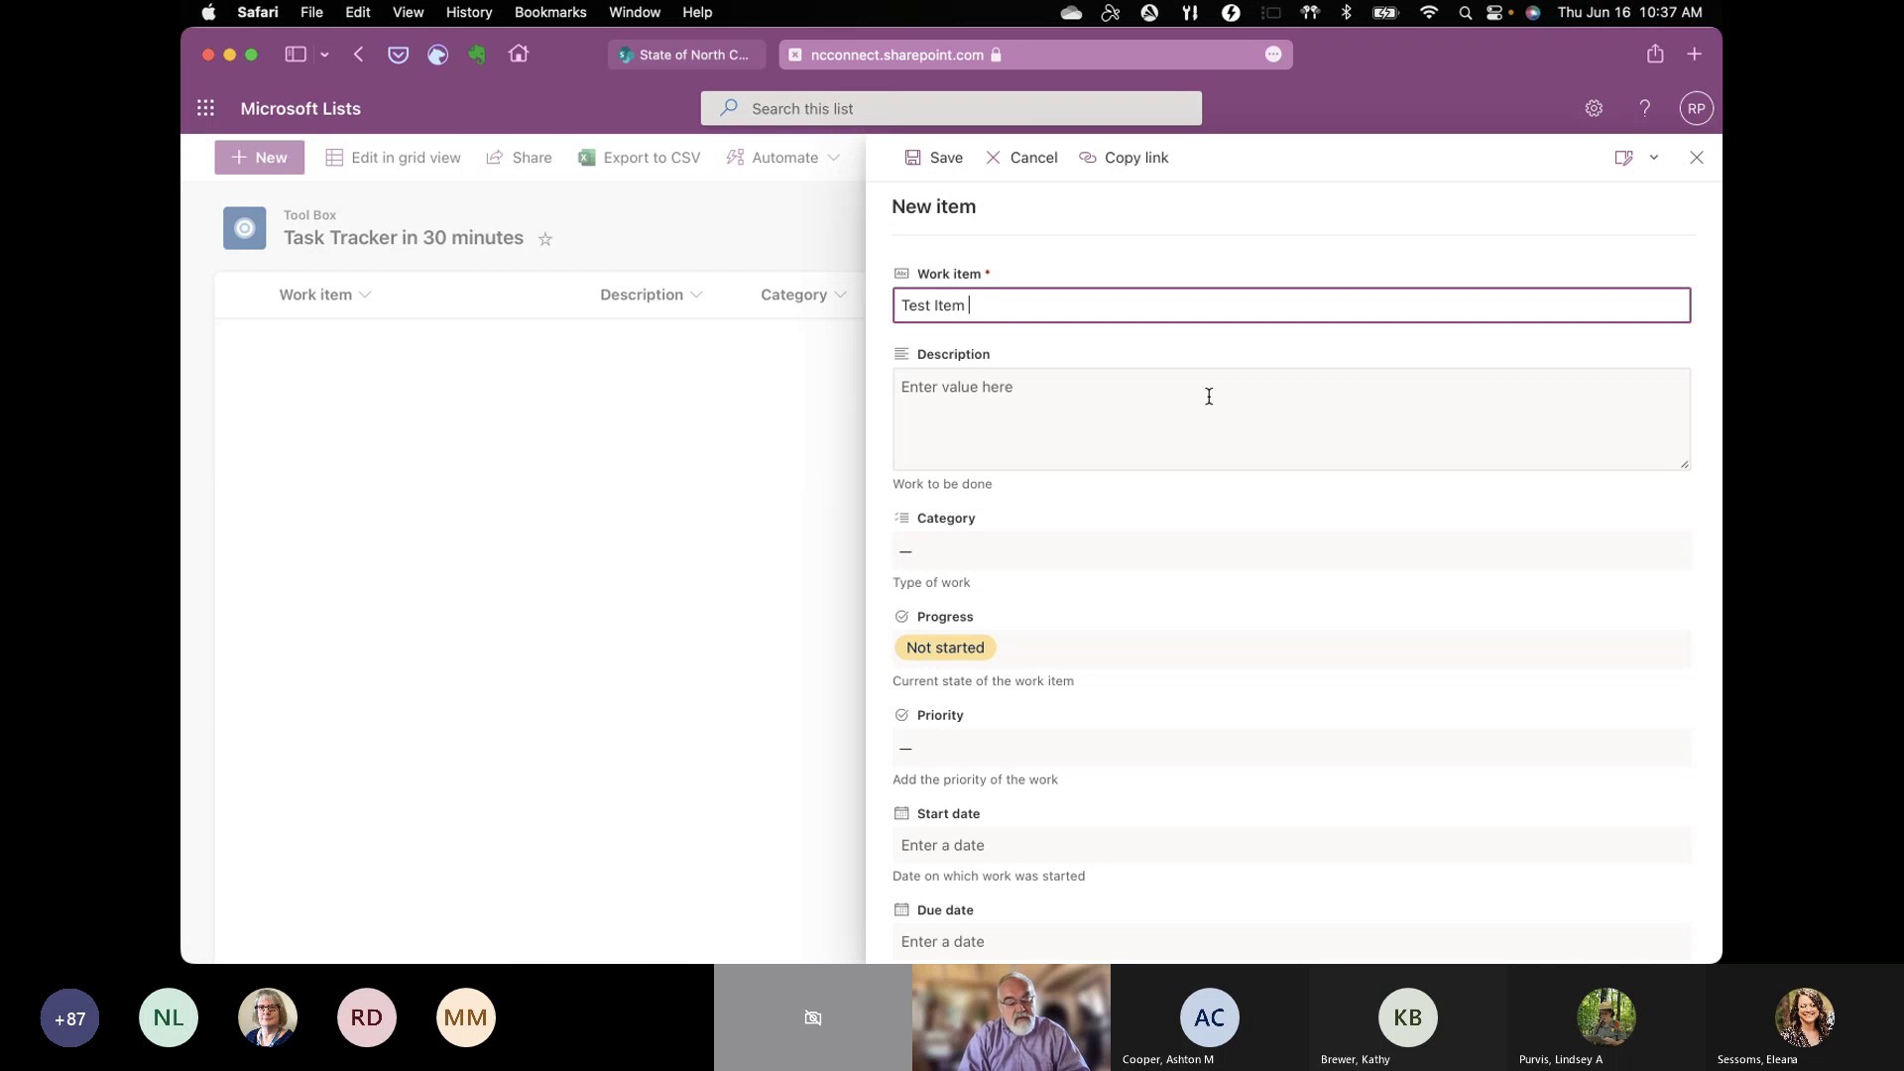
{"action": "type", "text": "1"}
{"action": "left_click", "coordinate": [1233, 435]}
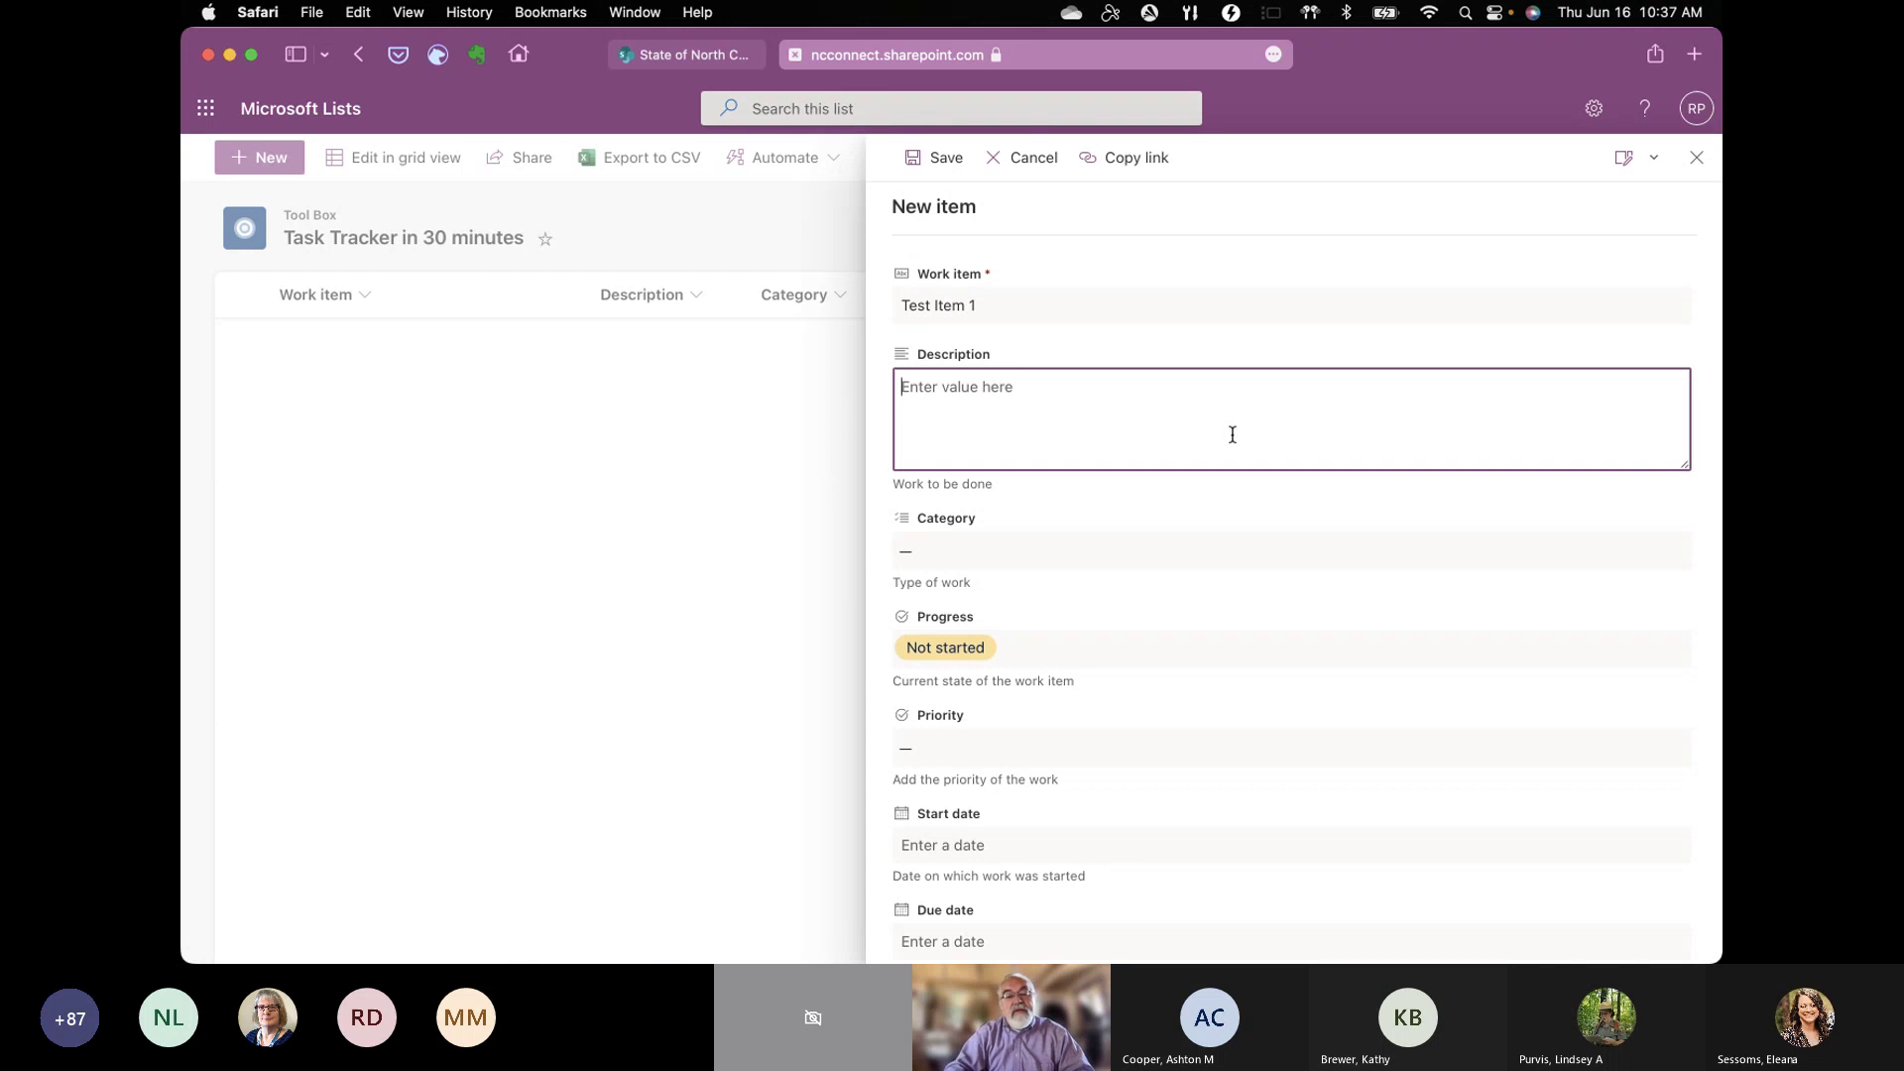
{"action": "type", "text": "This is just a test"}
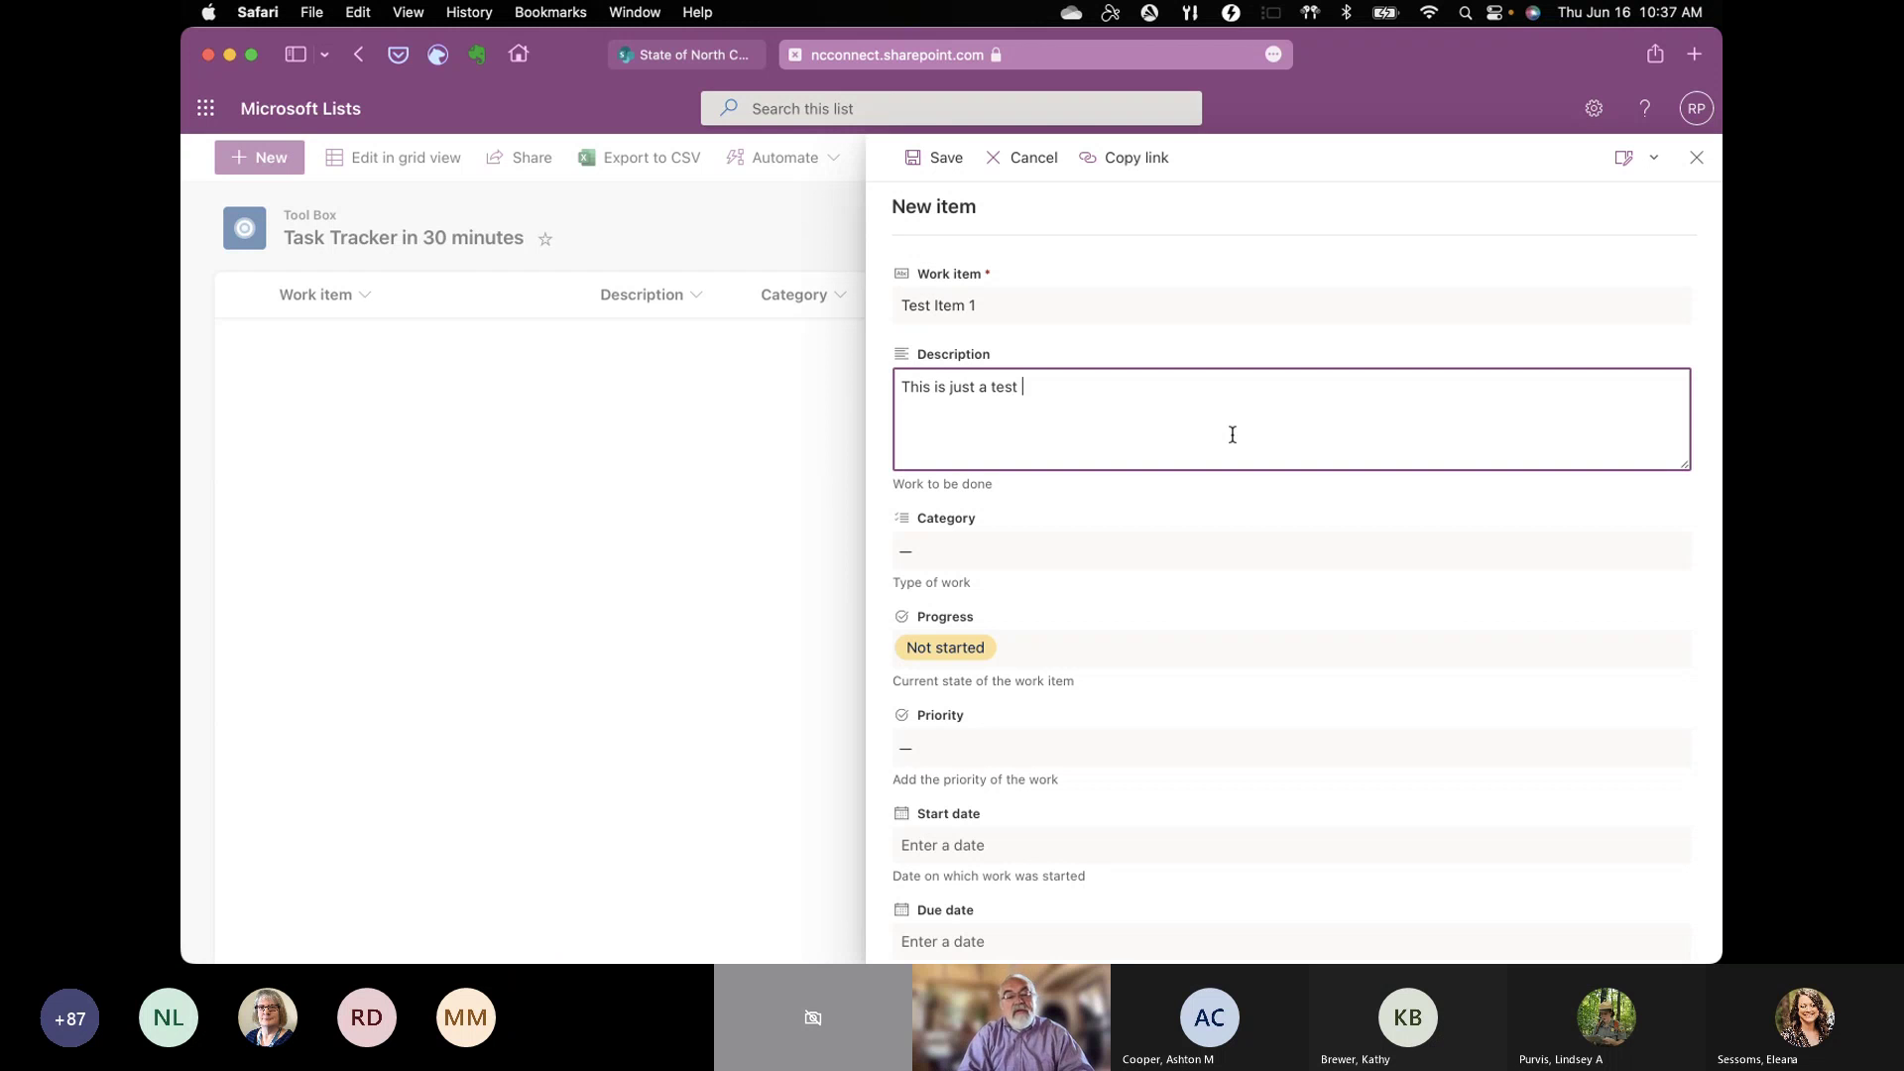
{"action": "left_click", "coordinate": [1246, 548]}
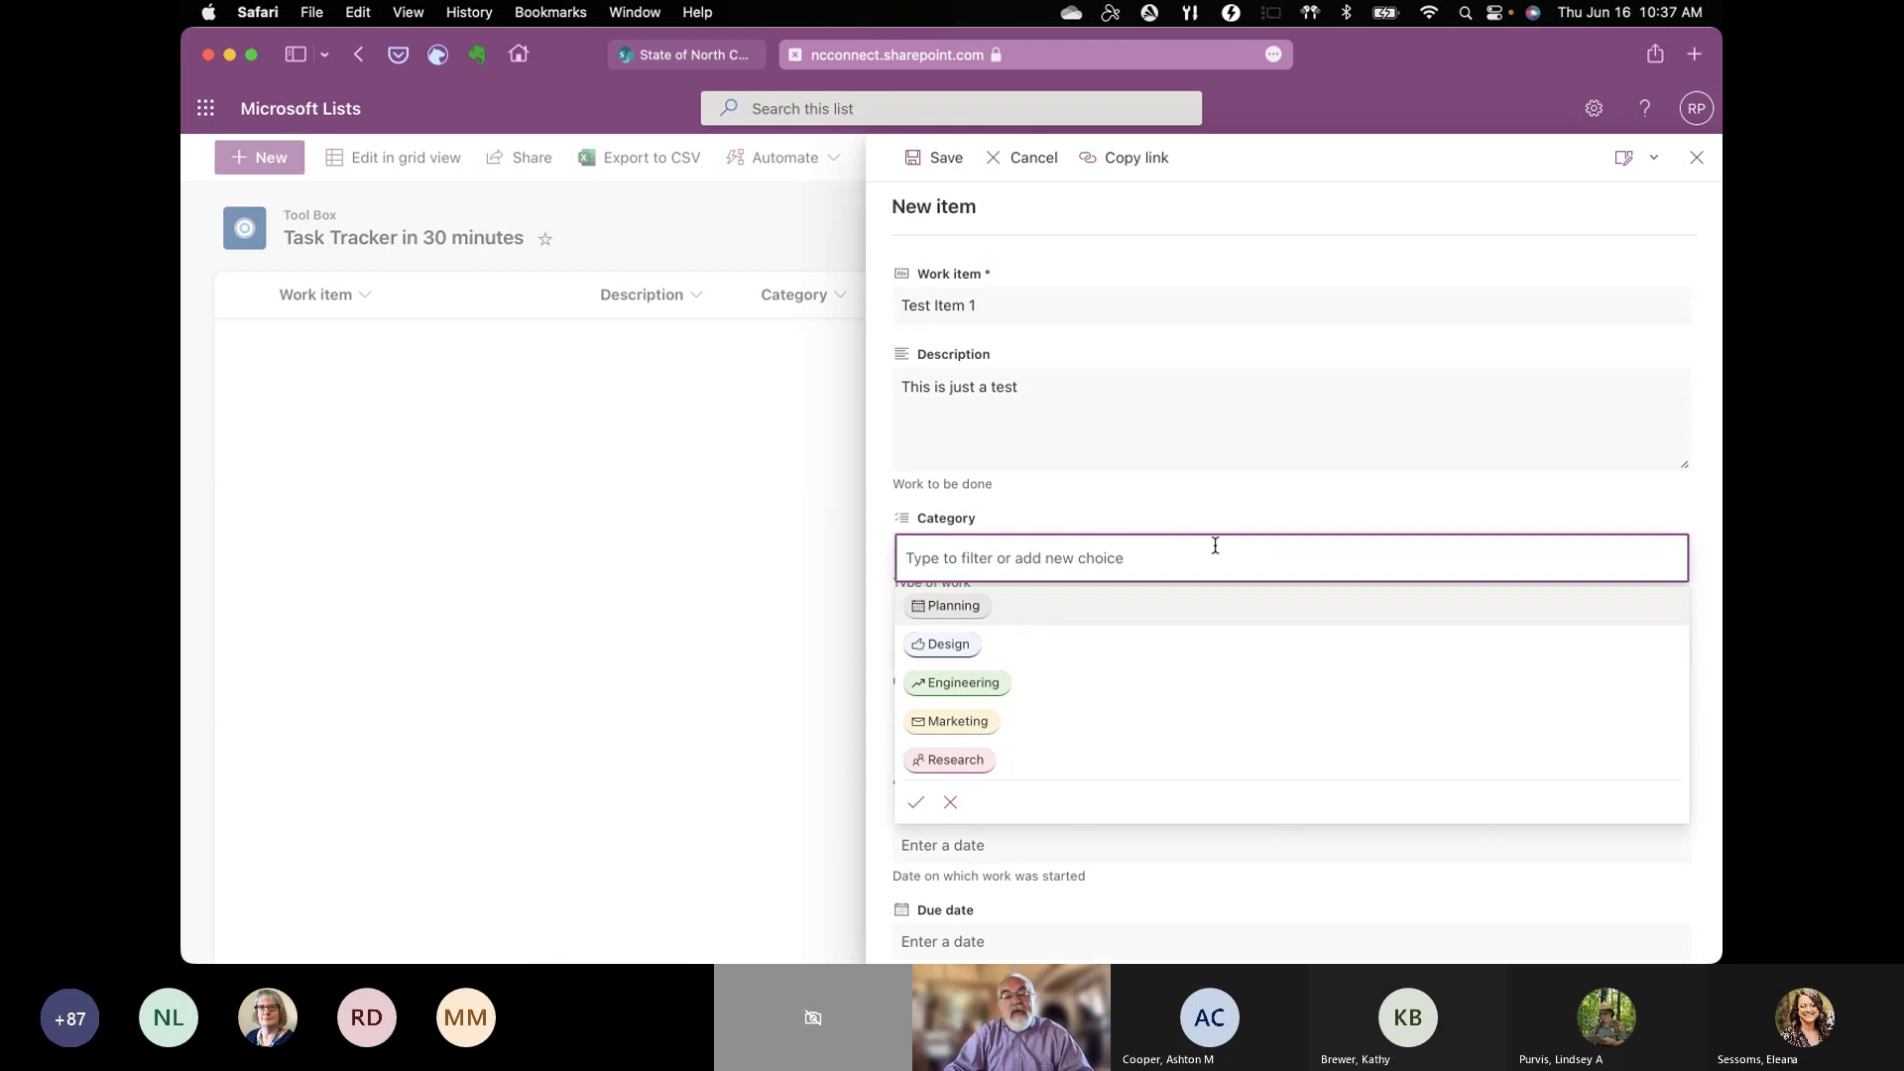
{"action": "left_click", "coordinate": [991, 647]}
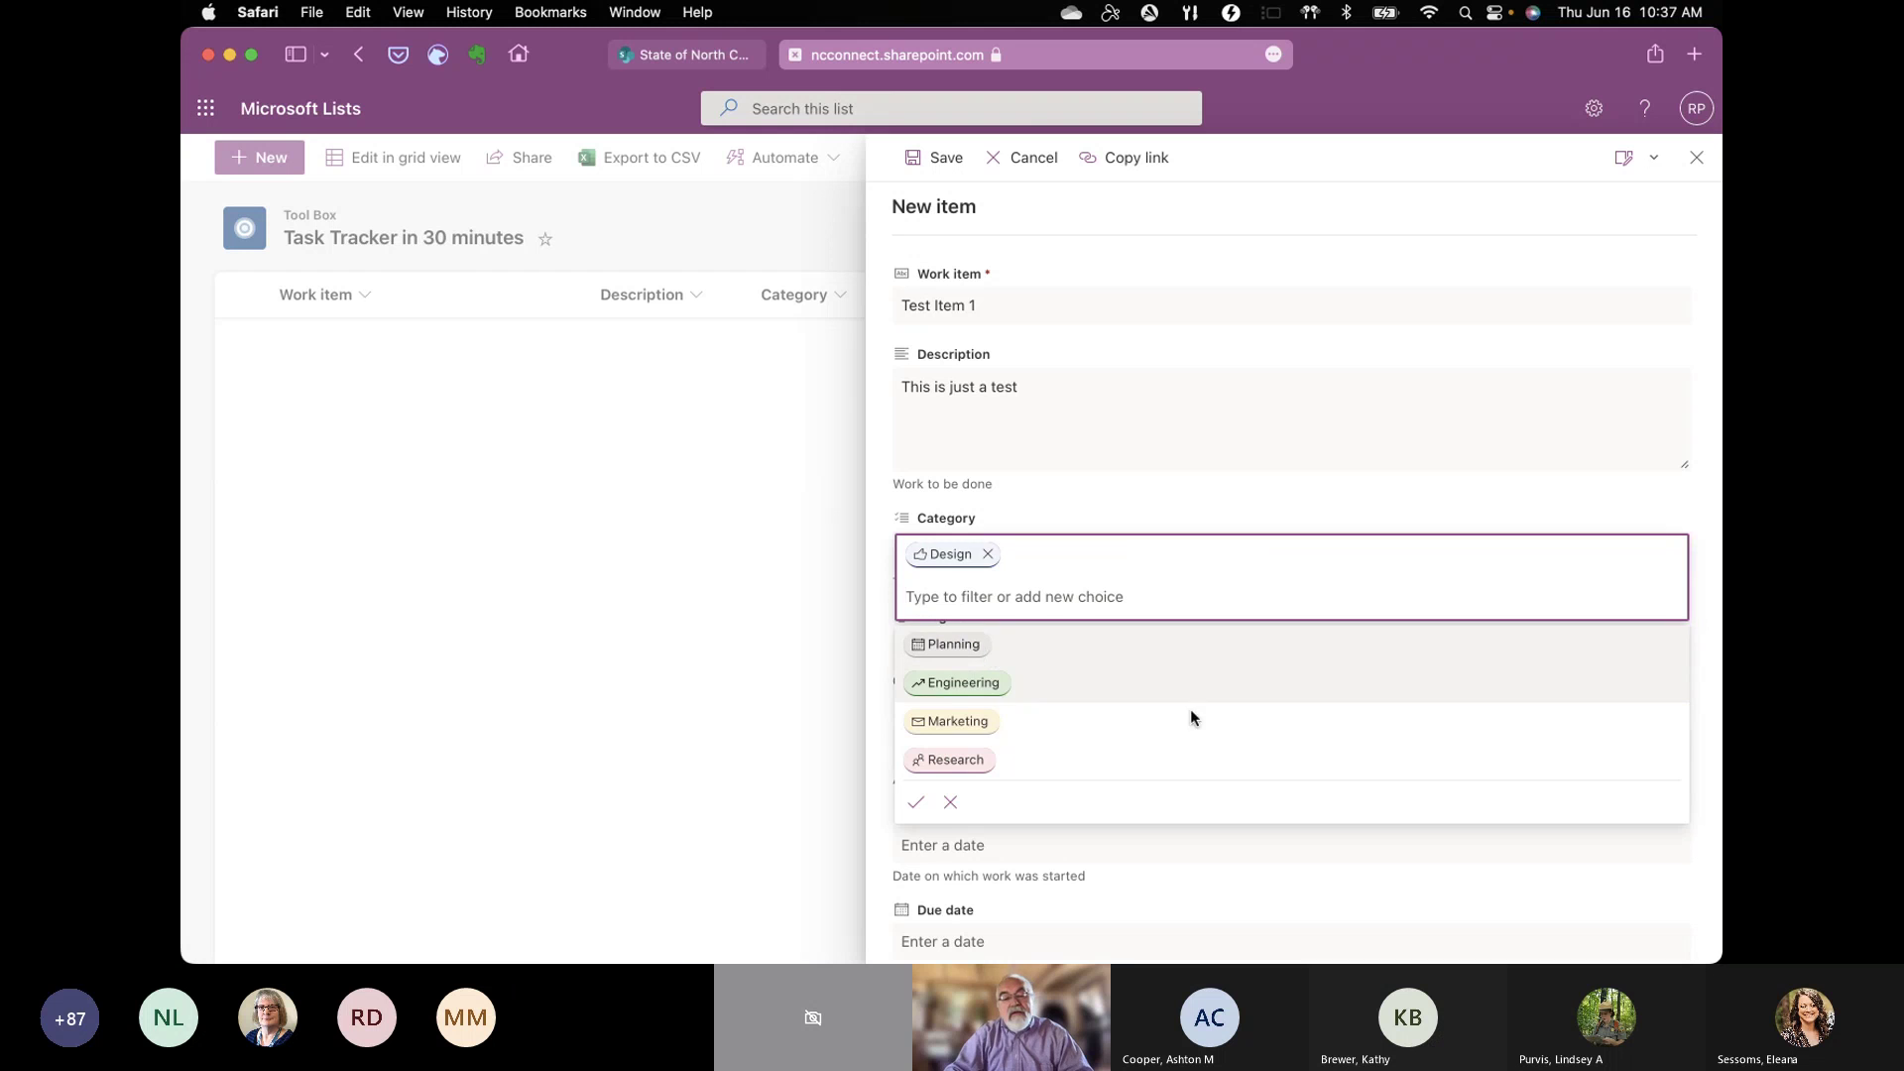
{"action": "left_click", "coordinate": [1254, 445]}
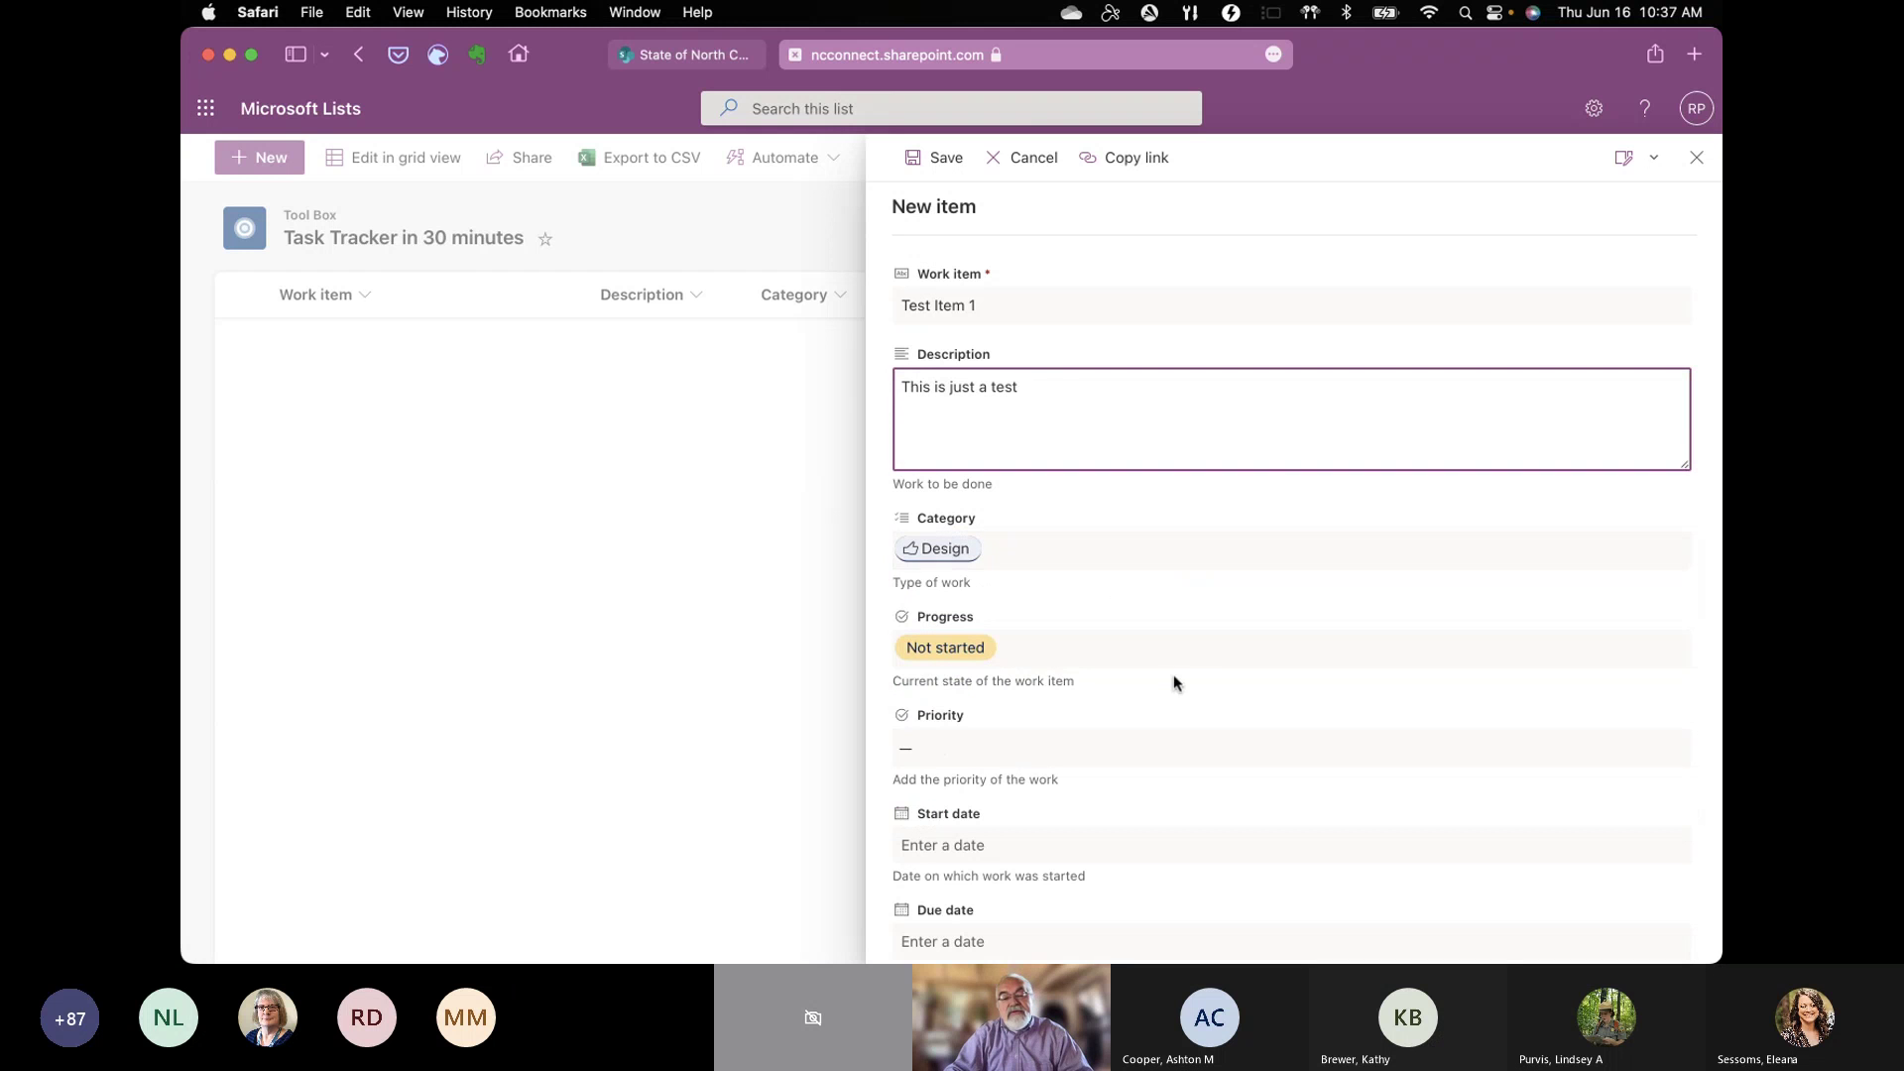
Step: Set the item's priority to High and its start date to June 17, 2022
{"action": "scroll", "coordinate": [1204, 680], "scroll_direction": "down", "scroll_amount": 3}
{"action": "scroll", "coordinate": [1204, 680], "scroll_direction": "down", "scroll_amount": 2}
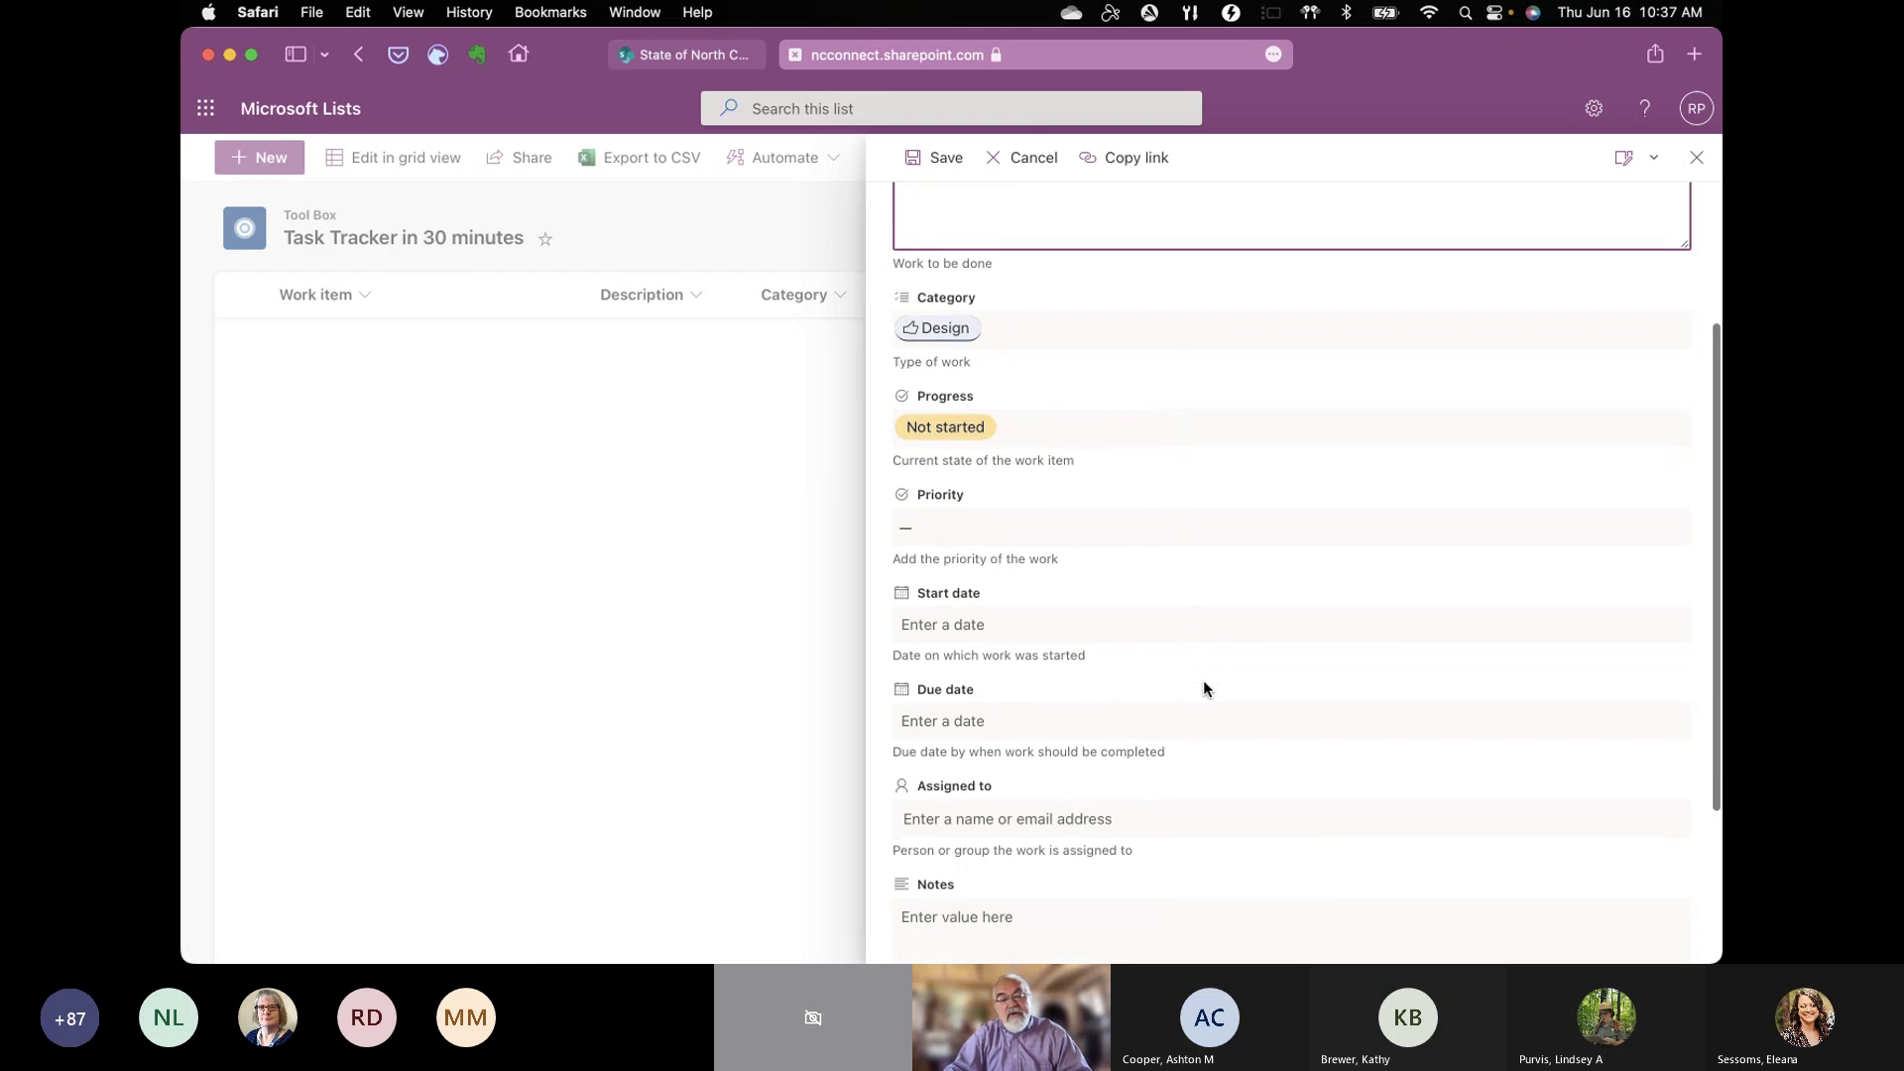
{"action": "left_click", "coordinate": [1317, 507]}
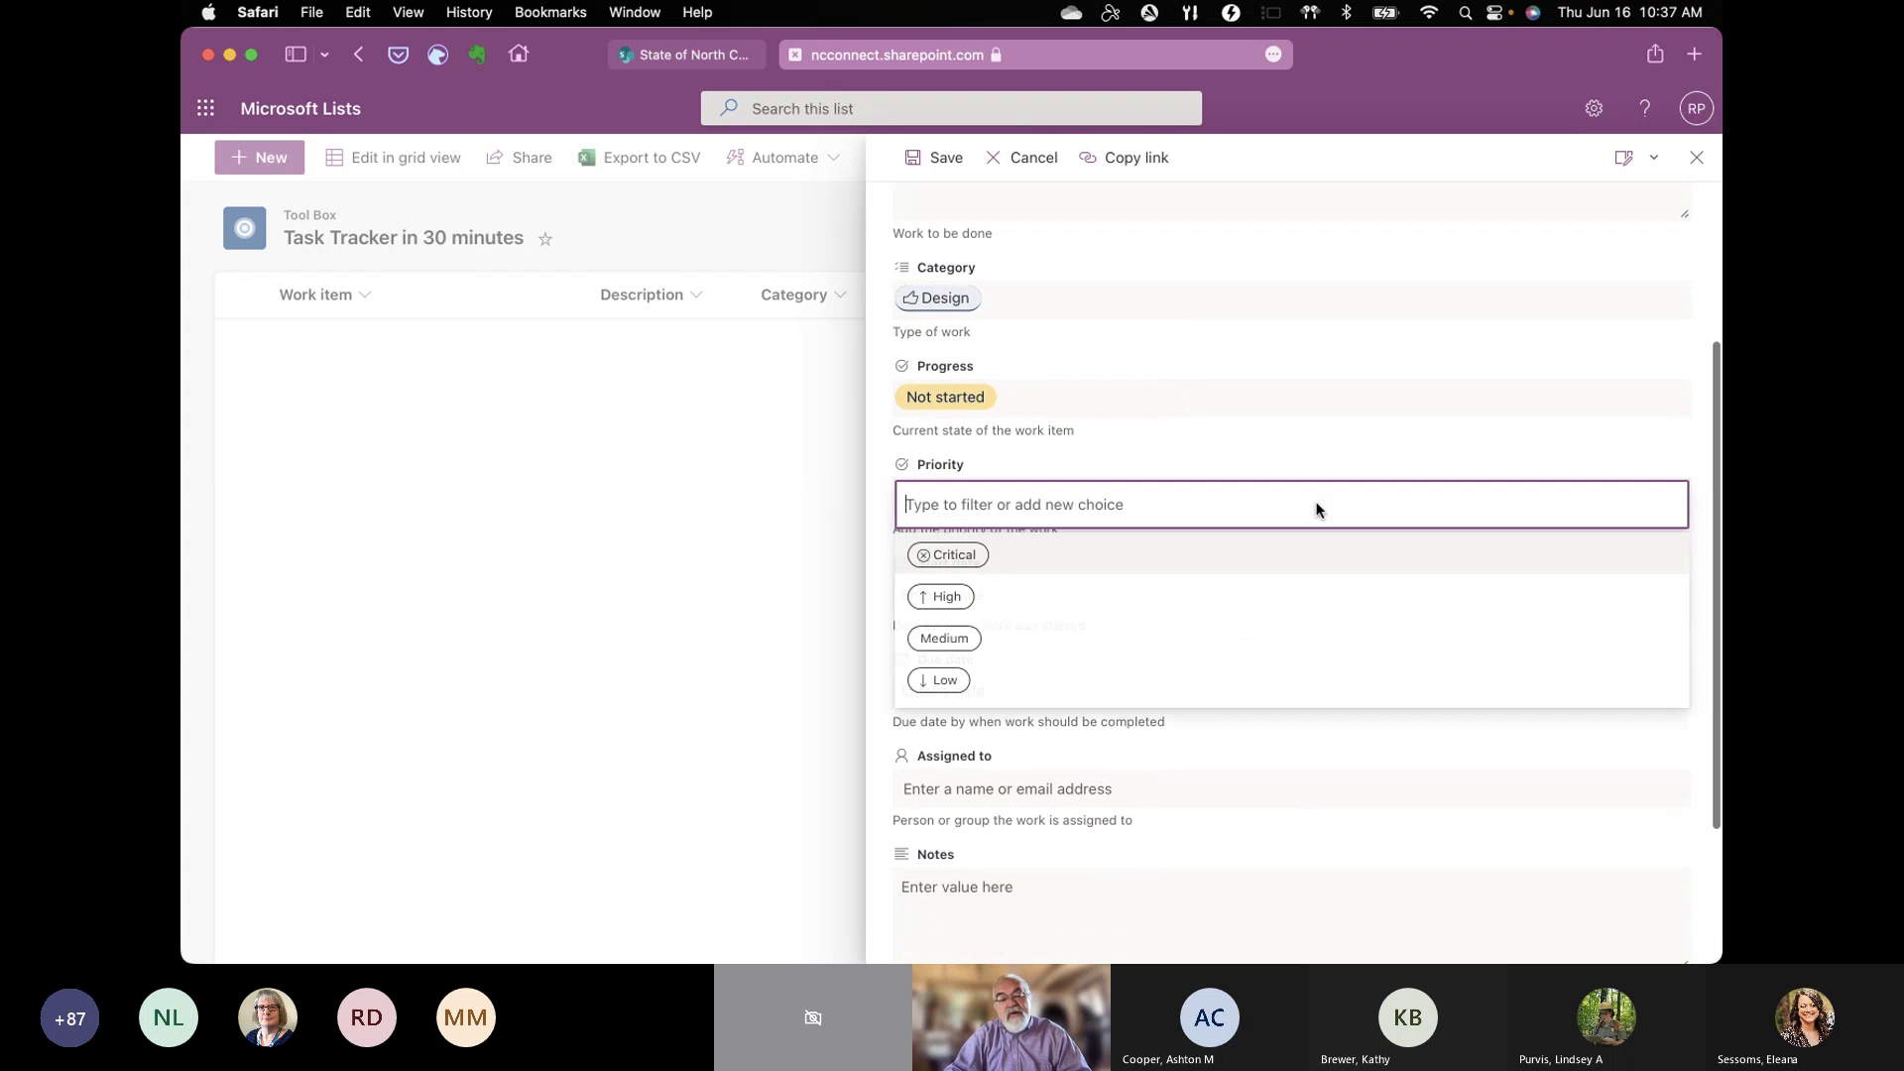
{"action": "left_click", "coordinate": [947, 597]}
{"action": "scroll", "coordinate": [1270, 653], "scroll_direction": "down", "scroll_amount": 3}
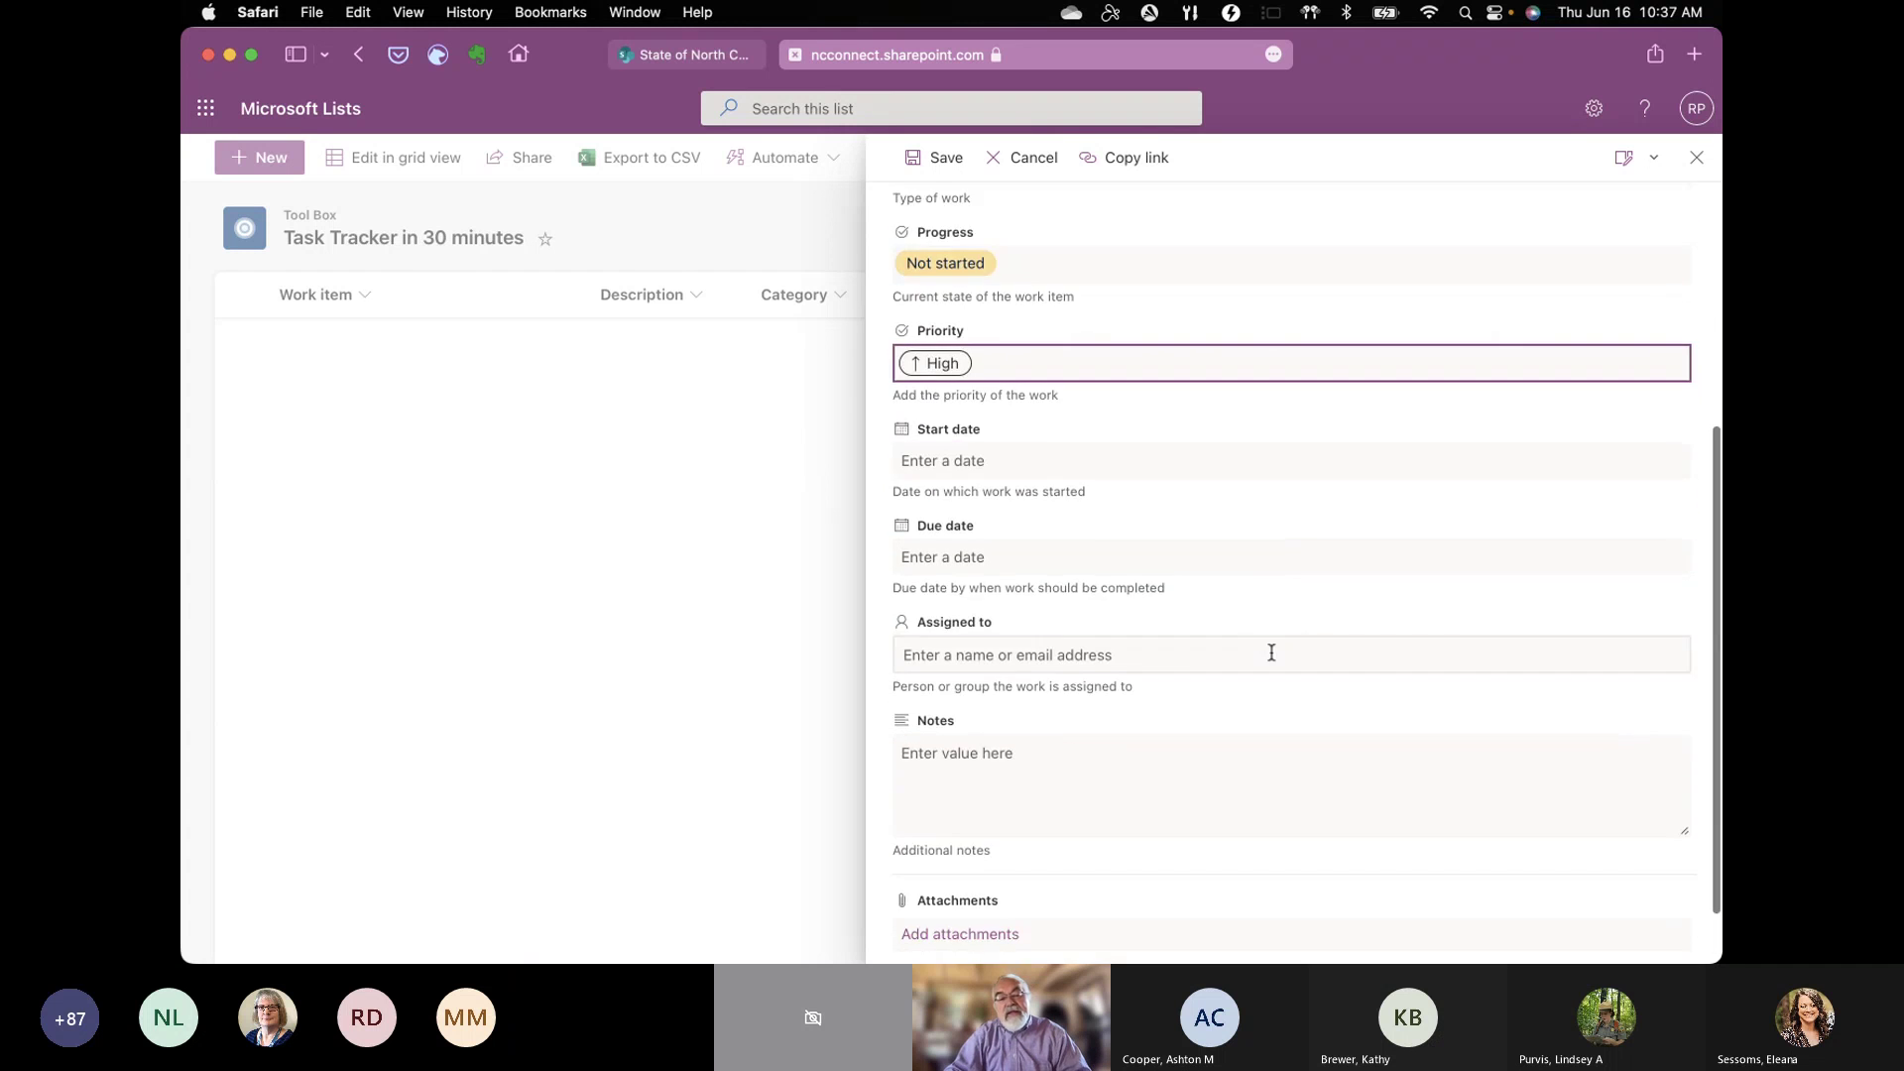
{"action": "left_click", "coordinate": [980, 460]}
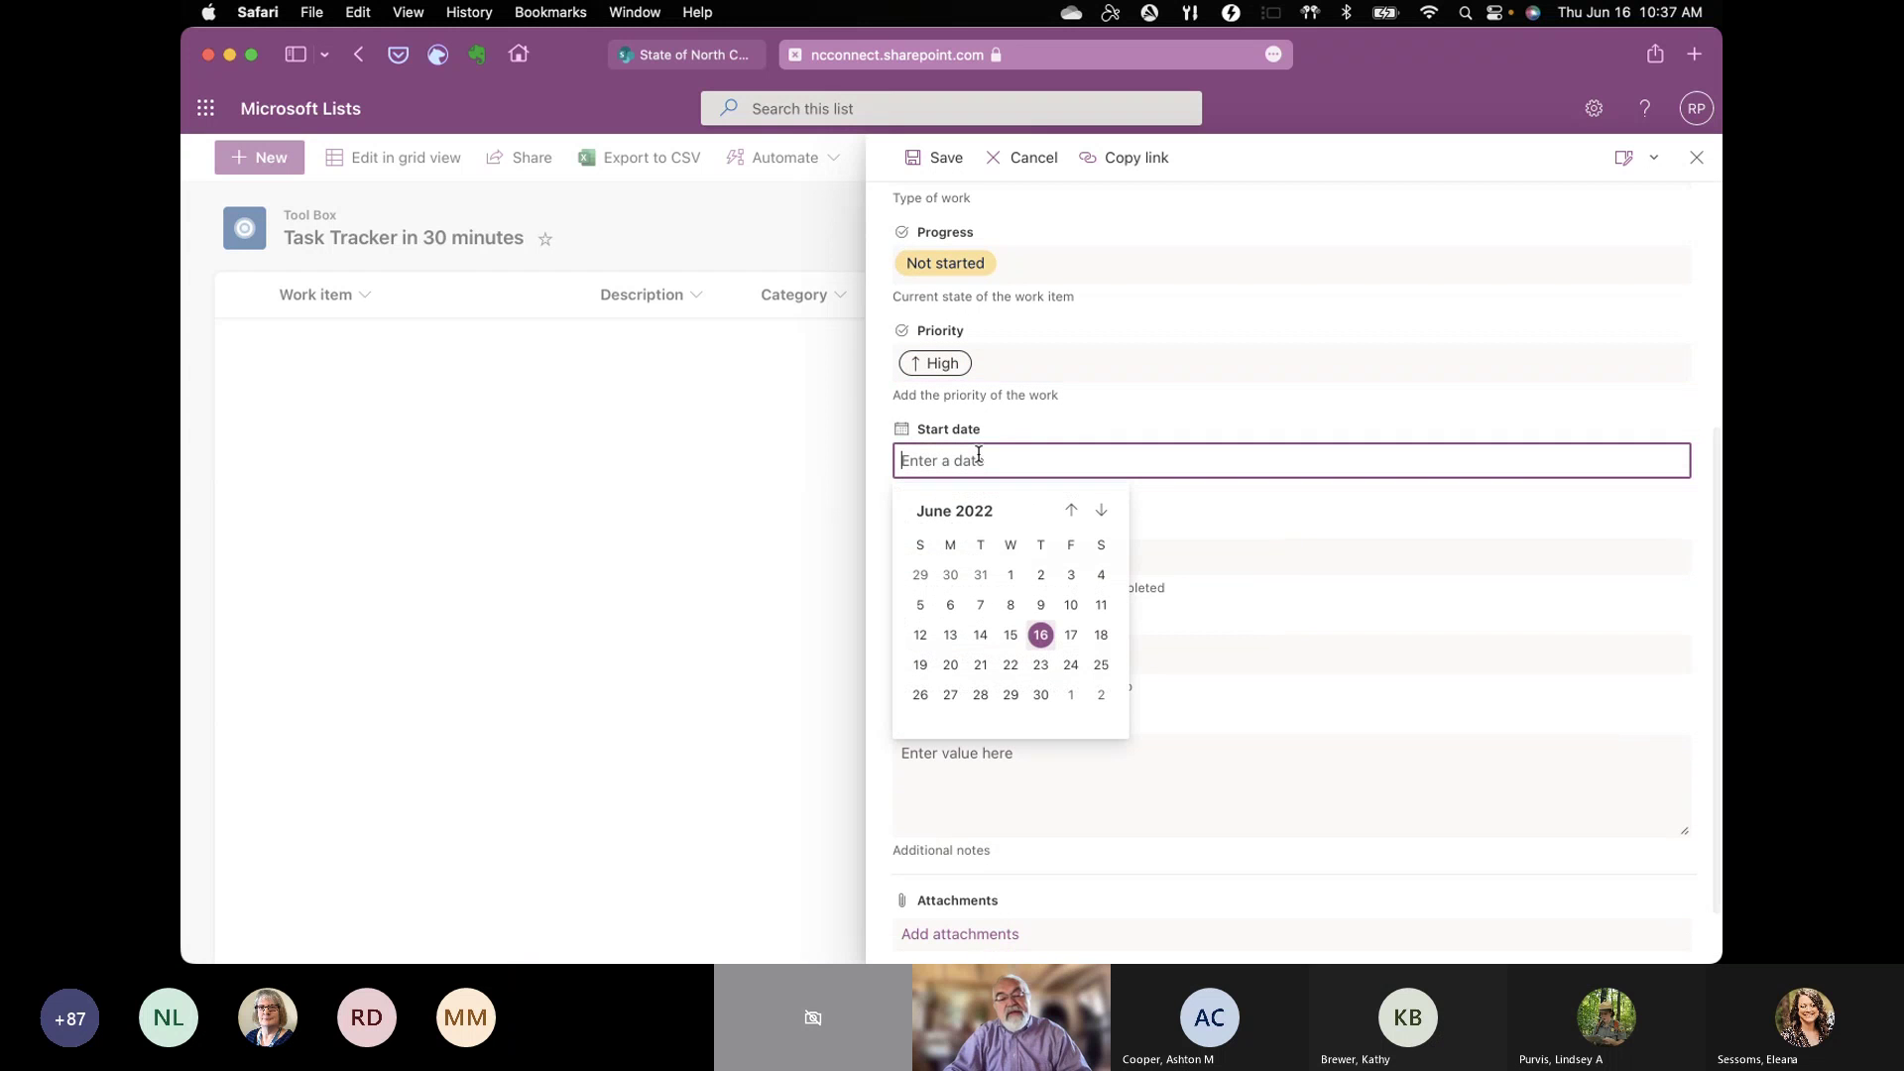
{"action": "left_click", "coordinate": [1071, 635]}
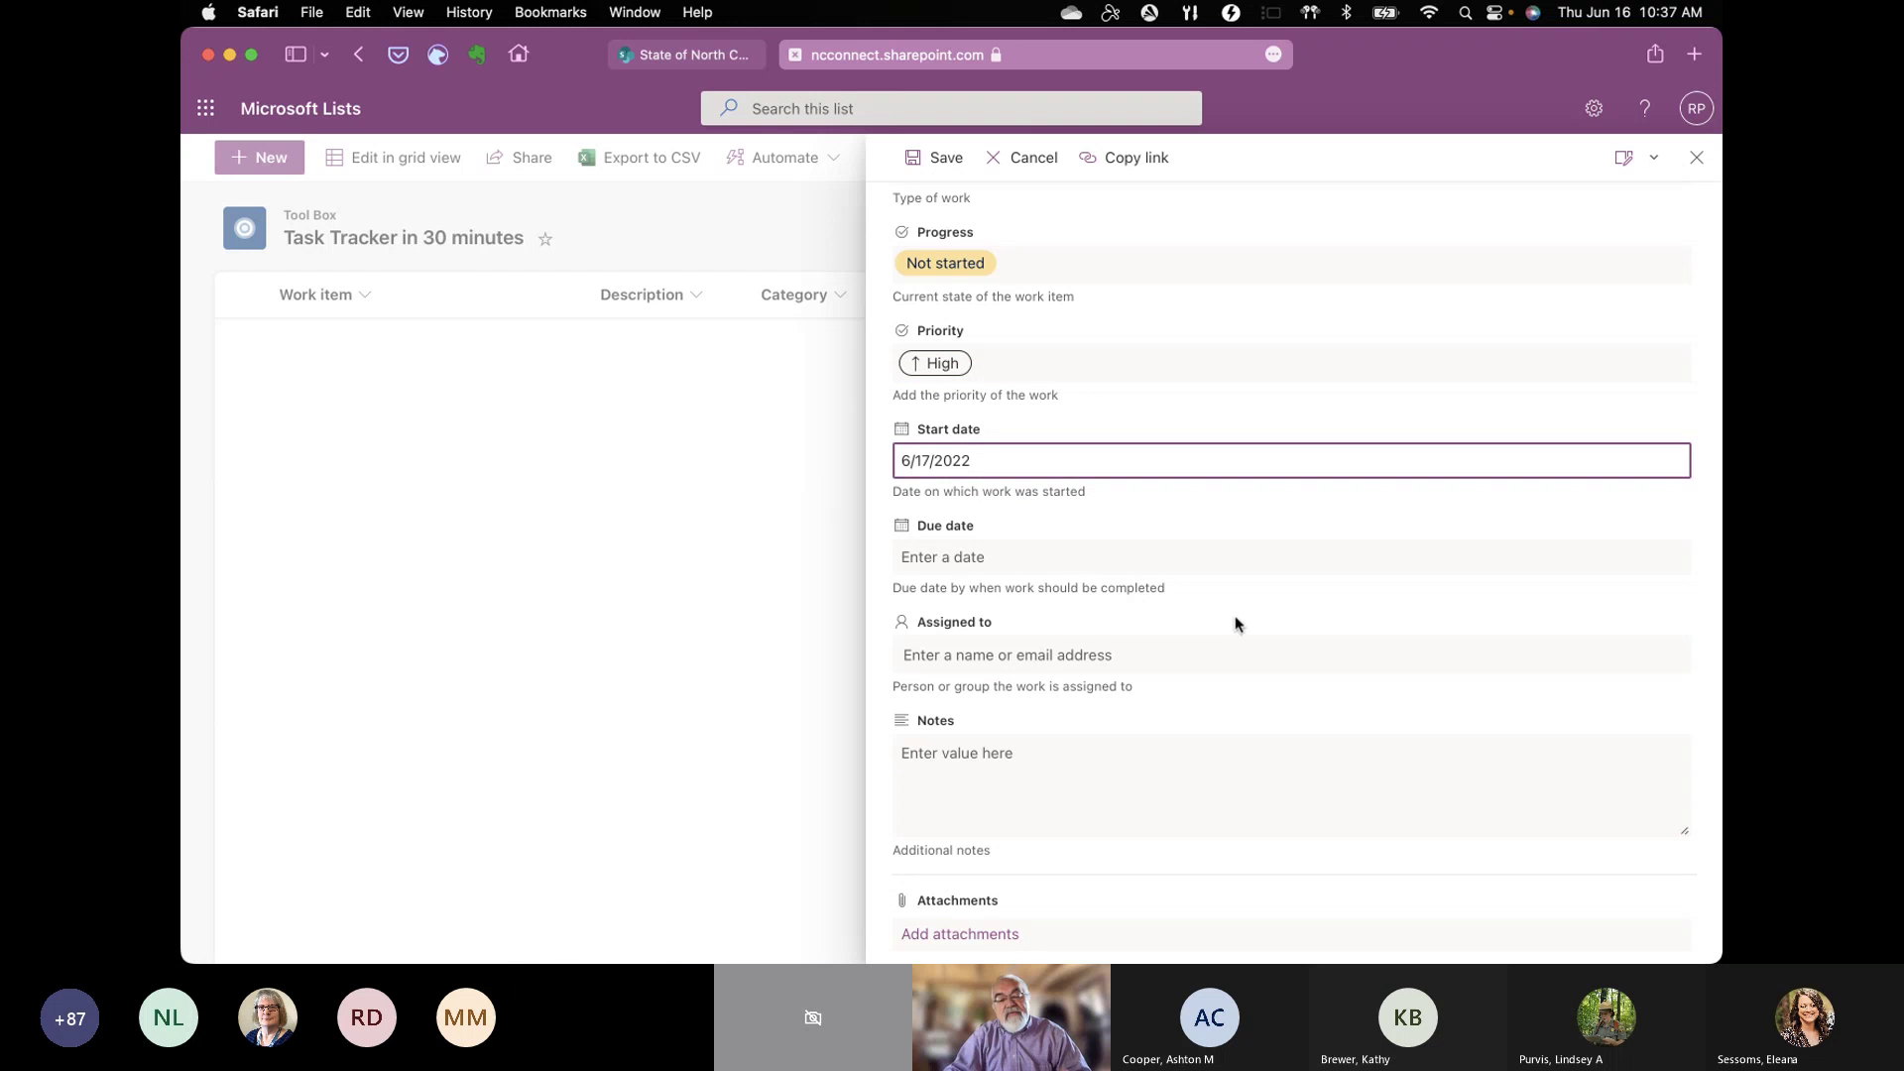
Step: Assign the item to a colleague found by username and save it
{"action": "left_click", "coordinate": [1027, 646]}
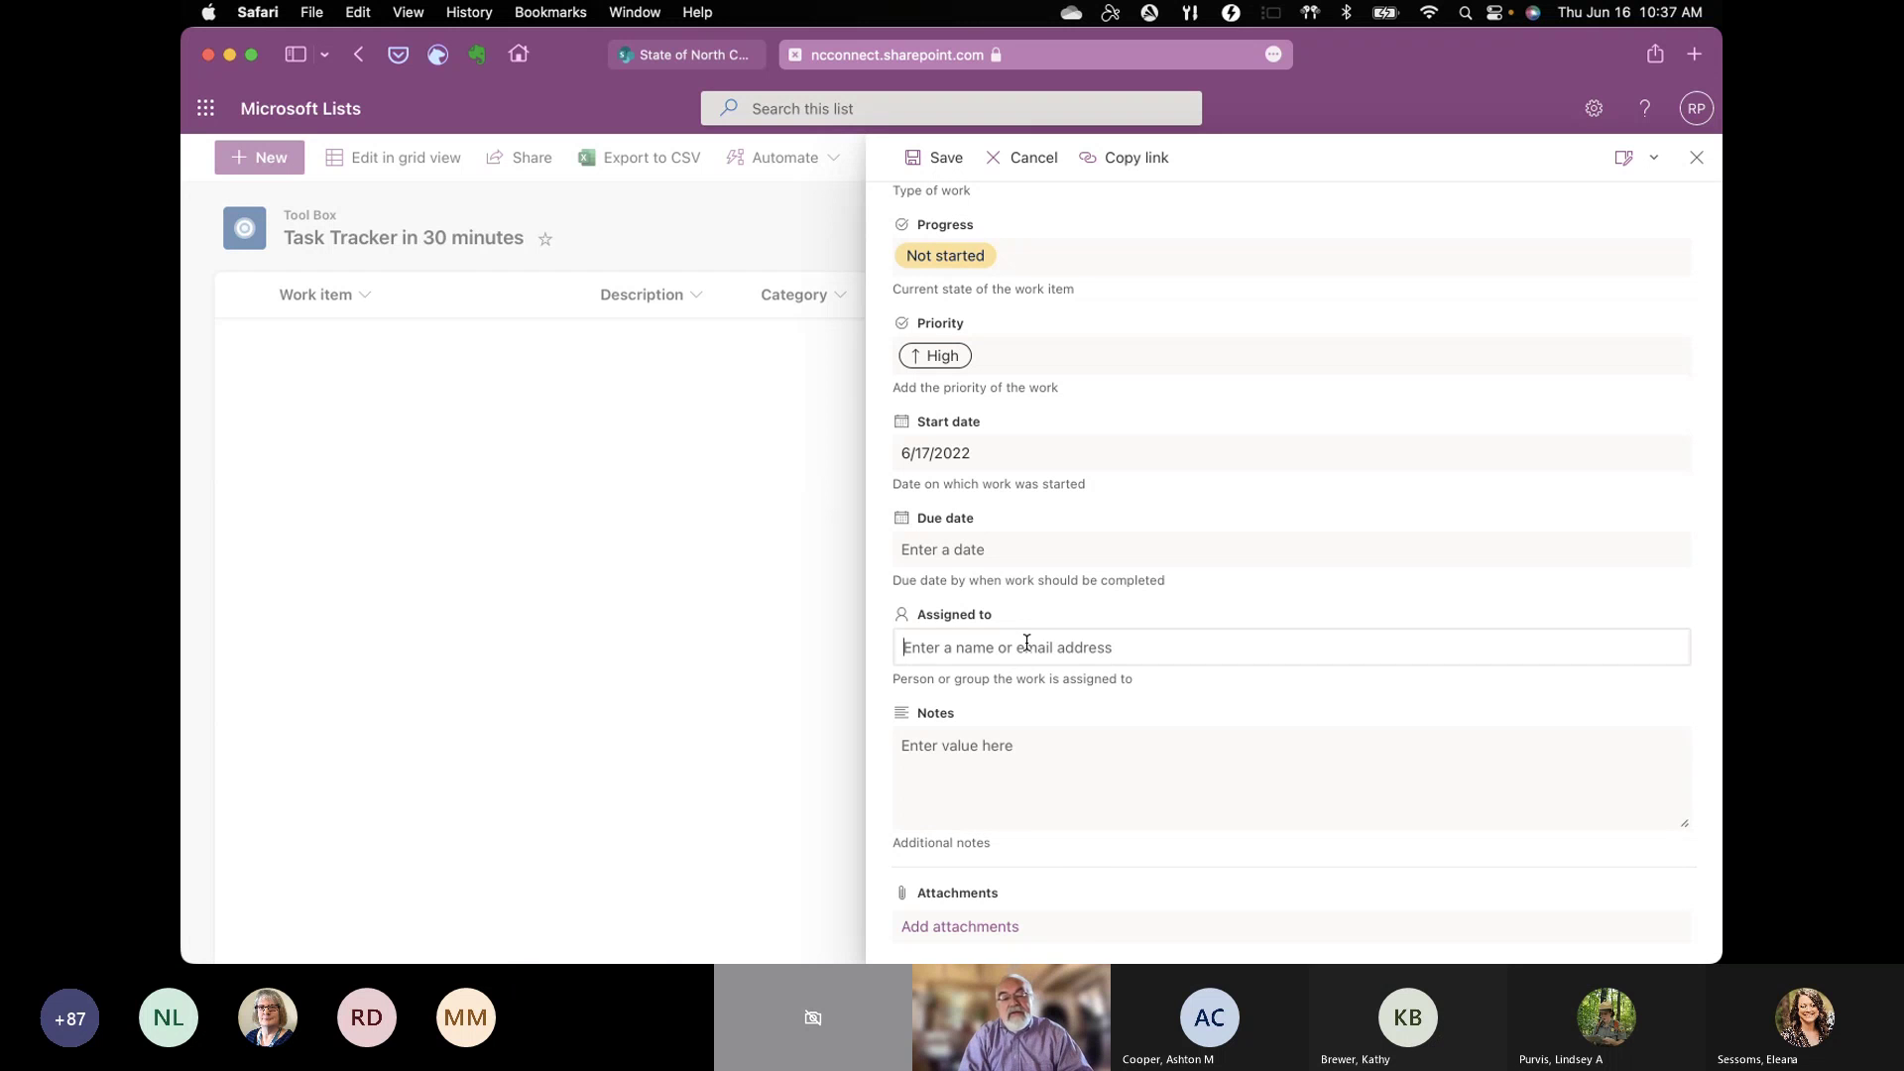
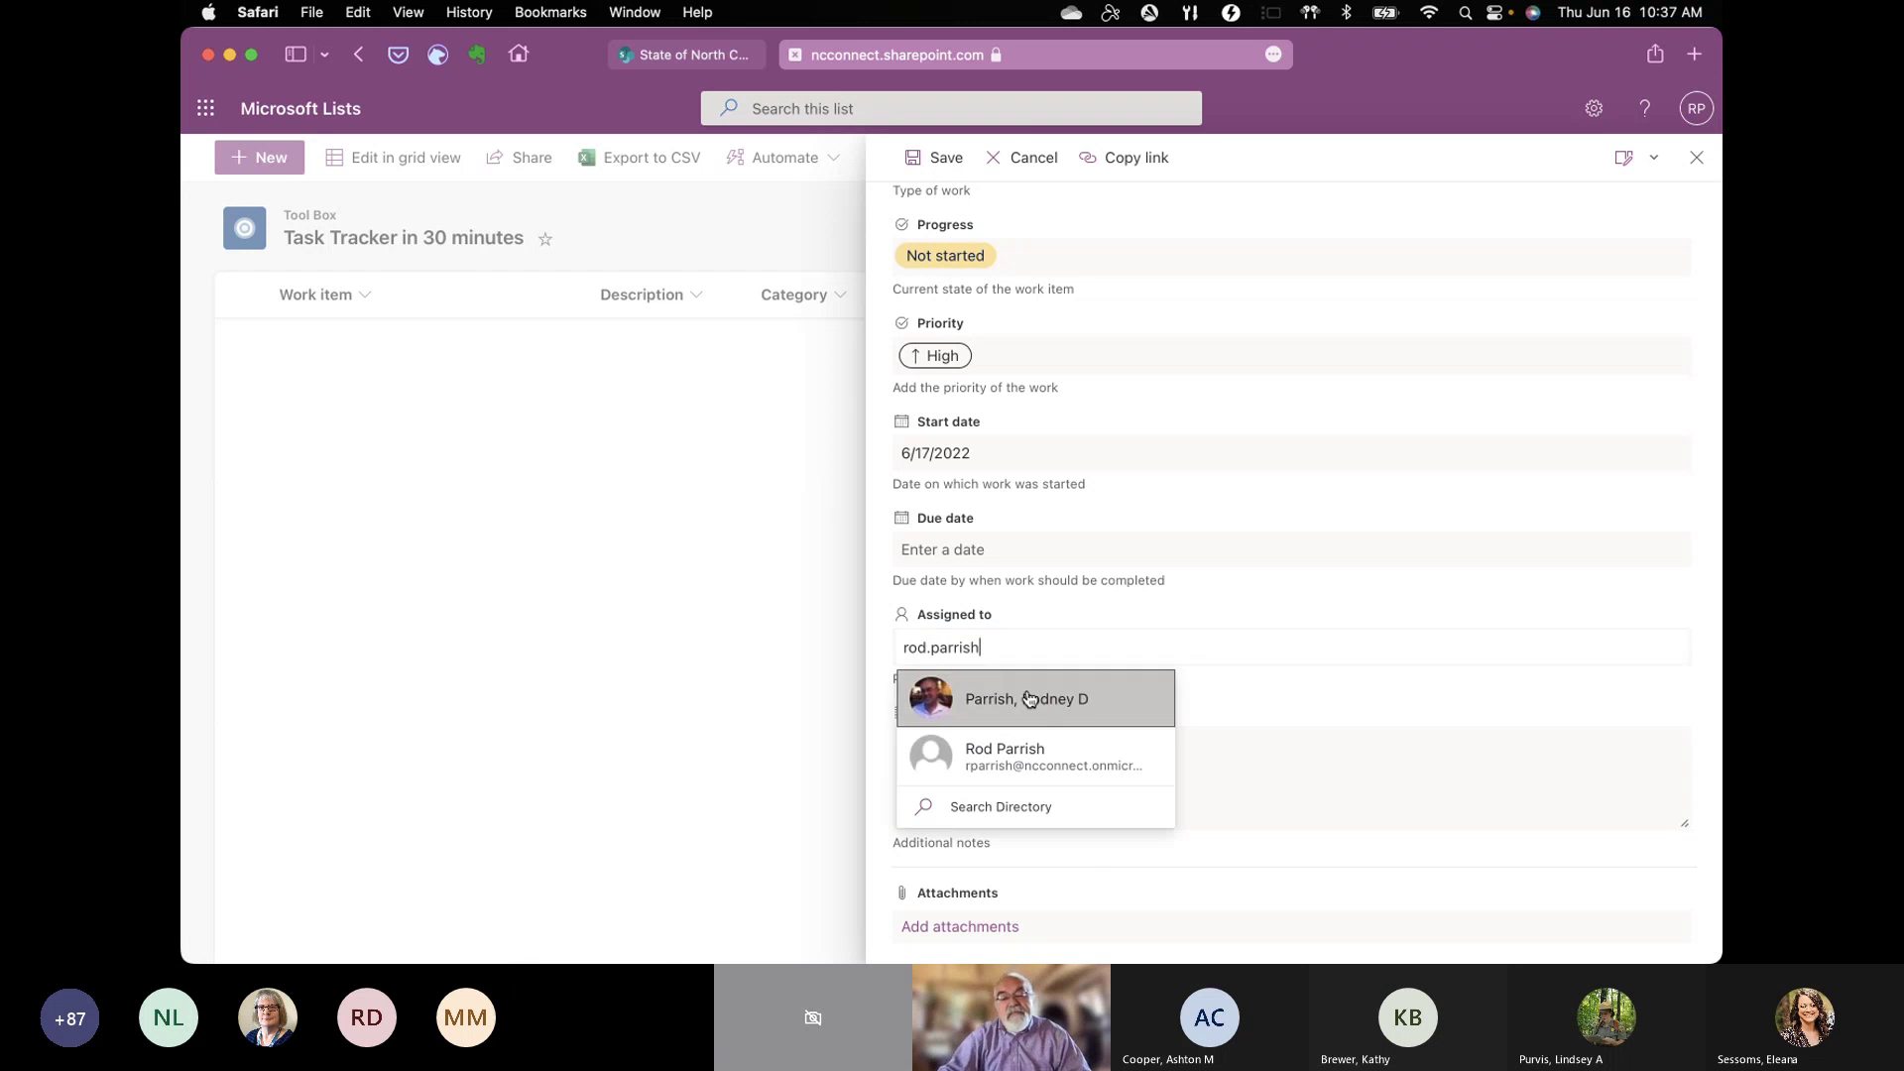
{"action": "left_click", "coordinate": [1030, 698]}
{"action": "scroll", "coordinate": [1237, 732], "scroll_direction": "down", "scroll_amount": 2}
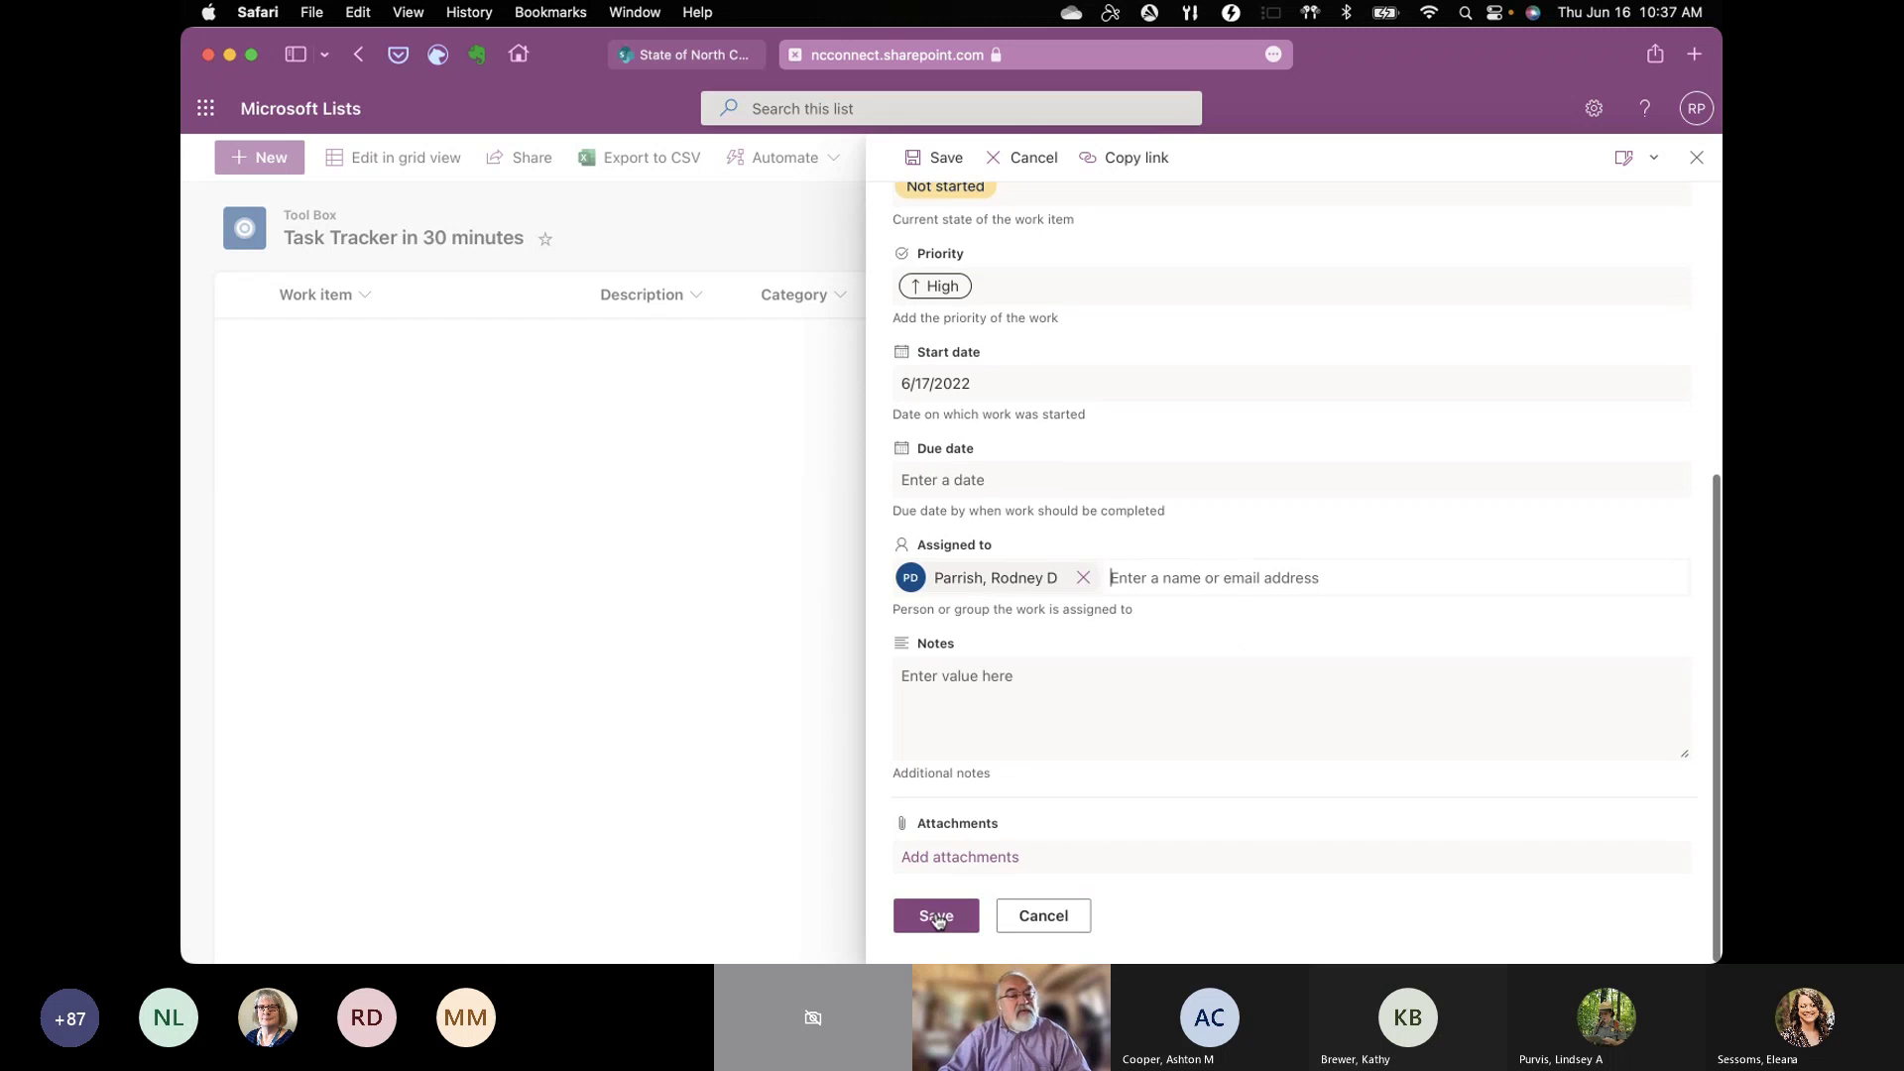
{"action": "left_click", "coordinate": [936, 915]}
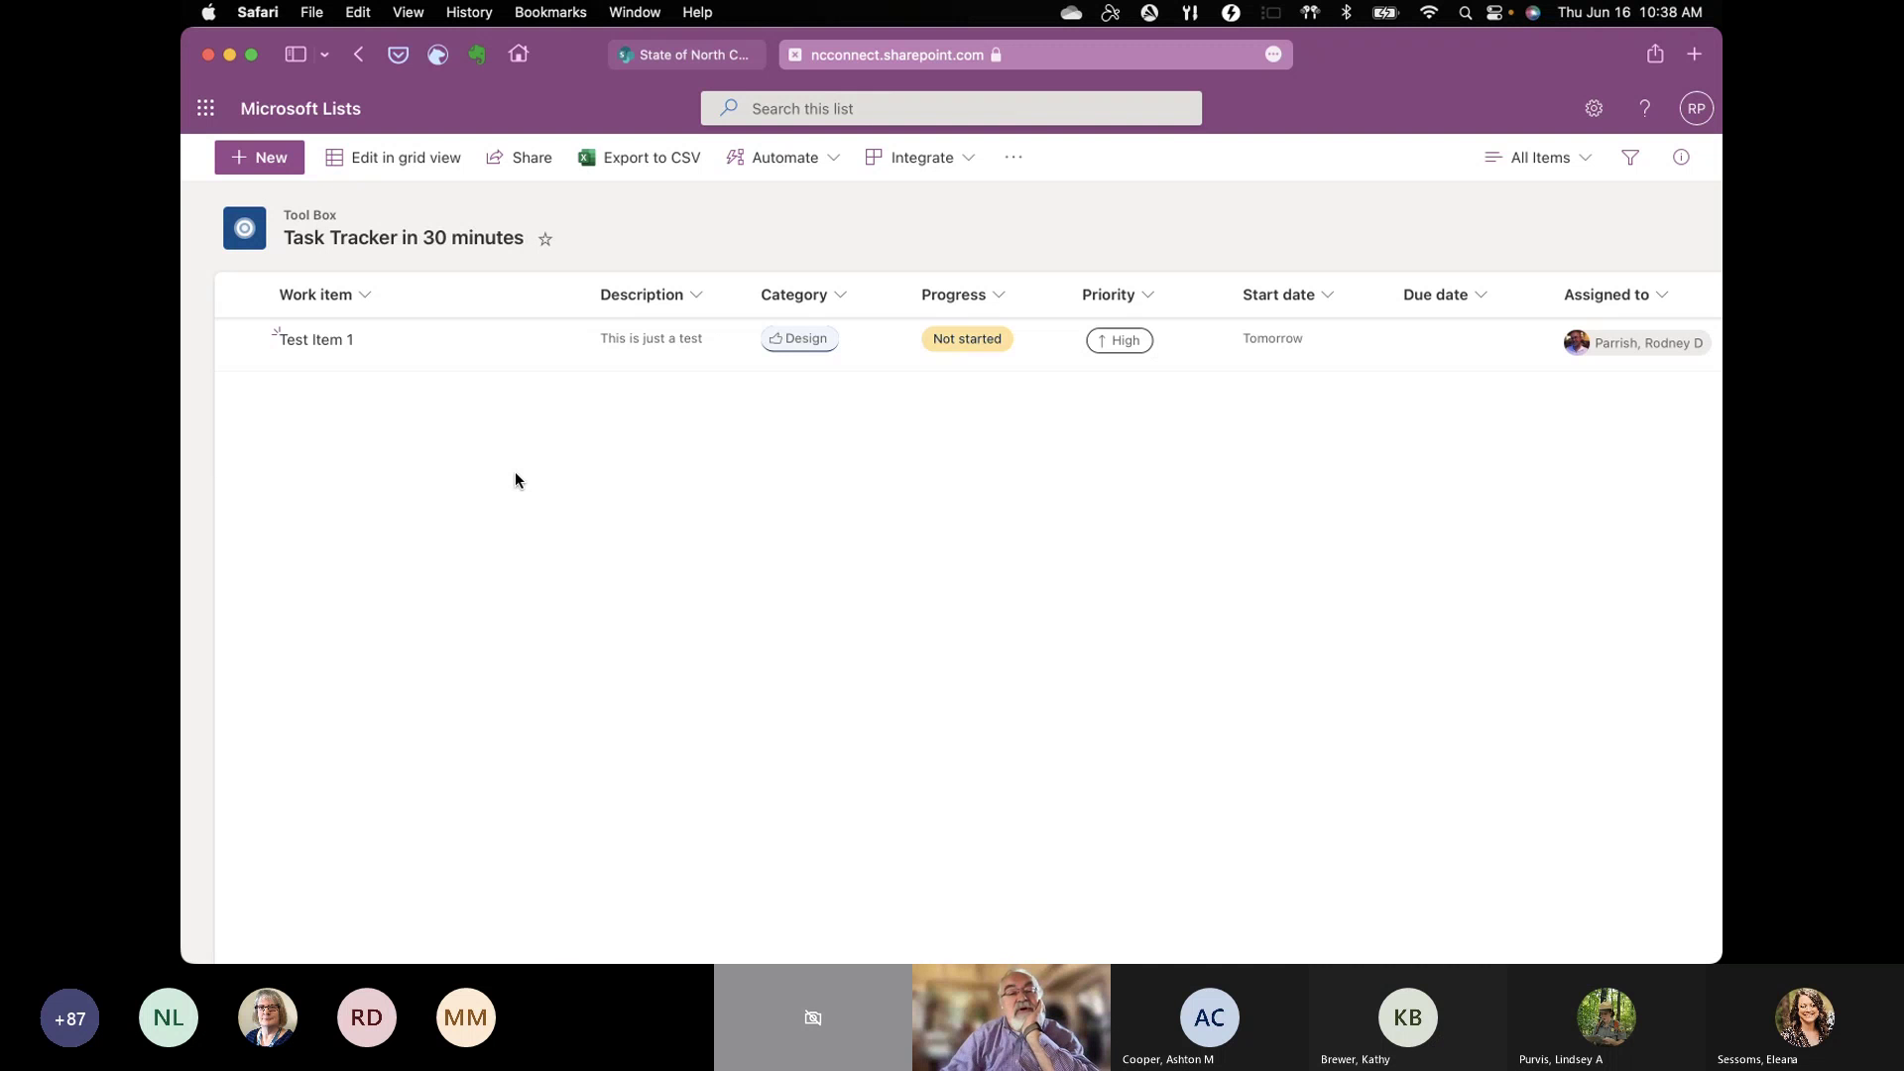
Step: On the NCDIT site, open Toolbox > Site Request System > Request New Site or Team form
{"action": "left_click", "coordinate": [665, 45]}
{"action": "mouse_move", "coordinate": [1282, 229]}
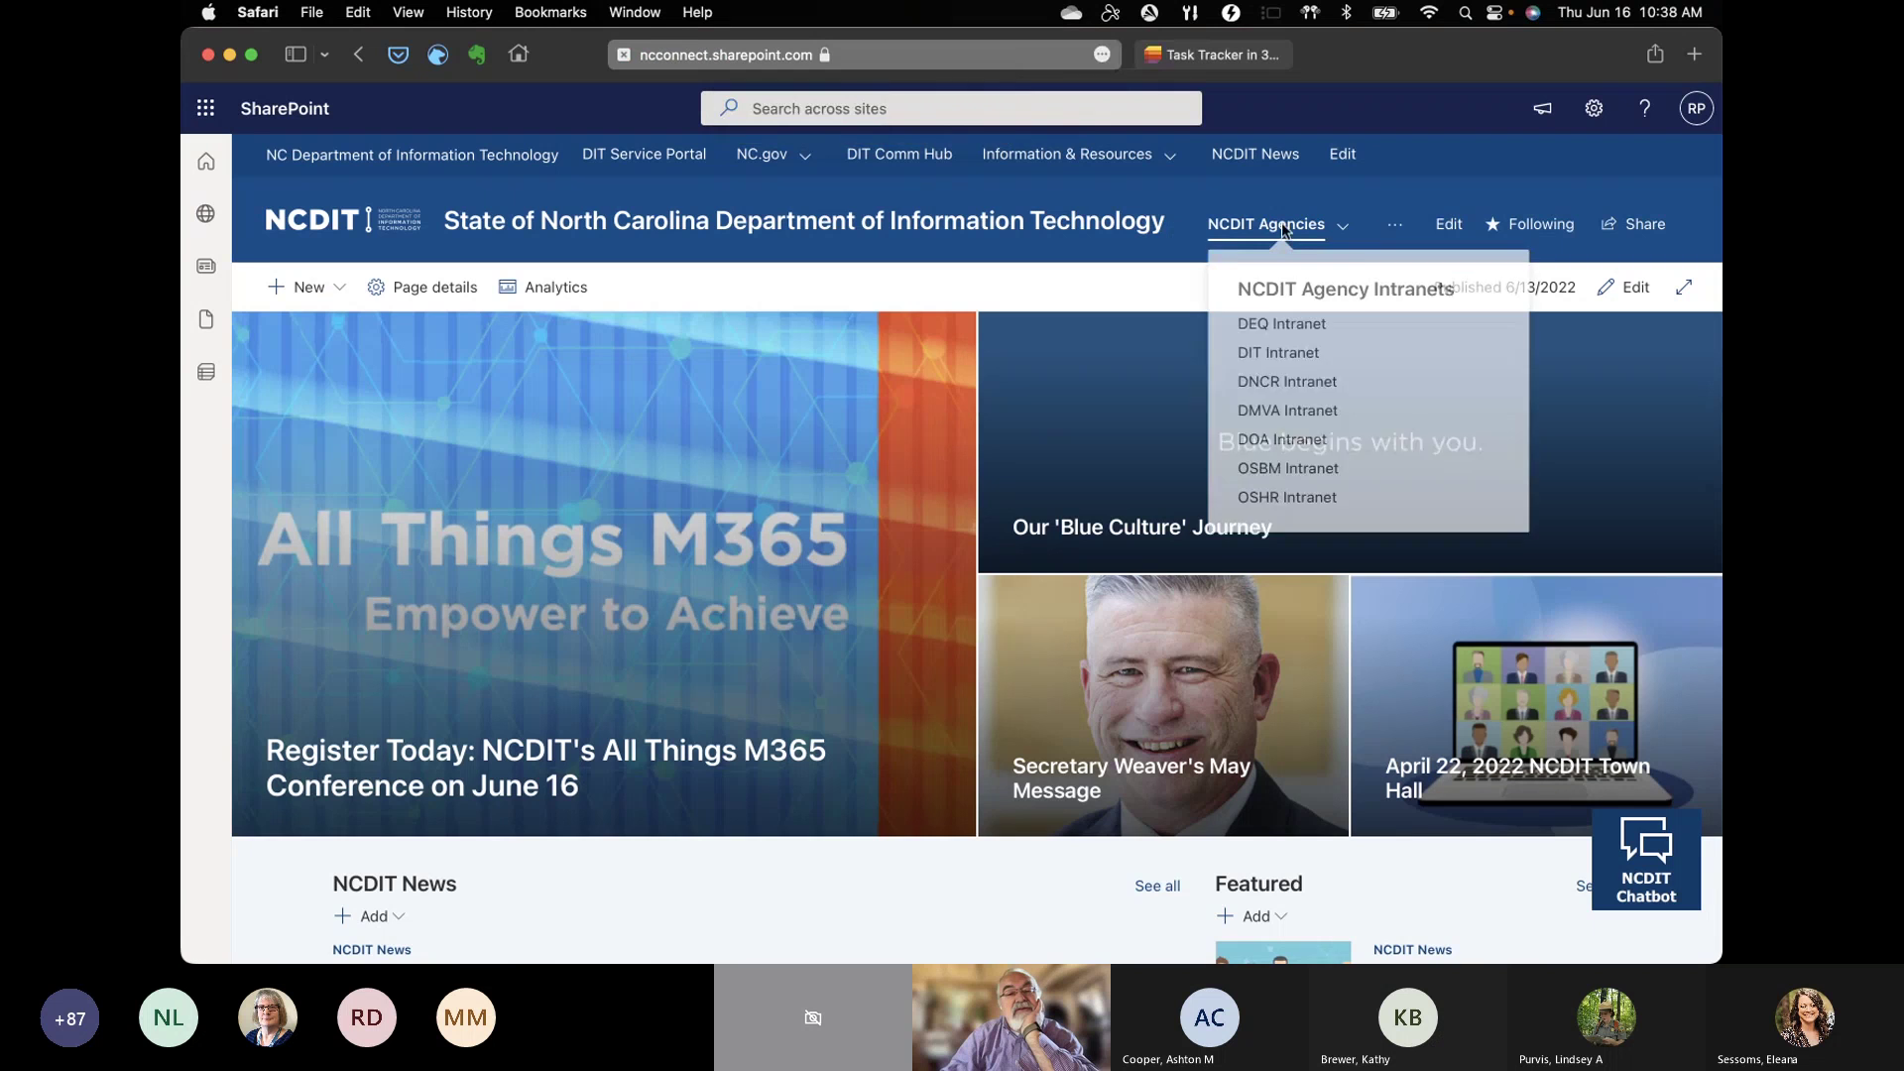
{"action": "left_click", "coordinate": [1399, 230]}
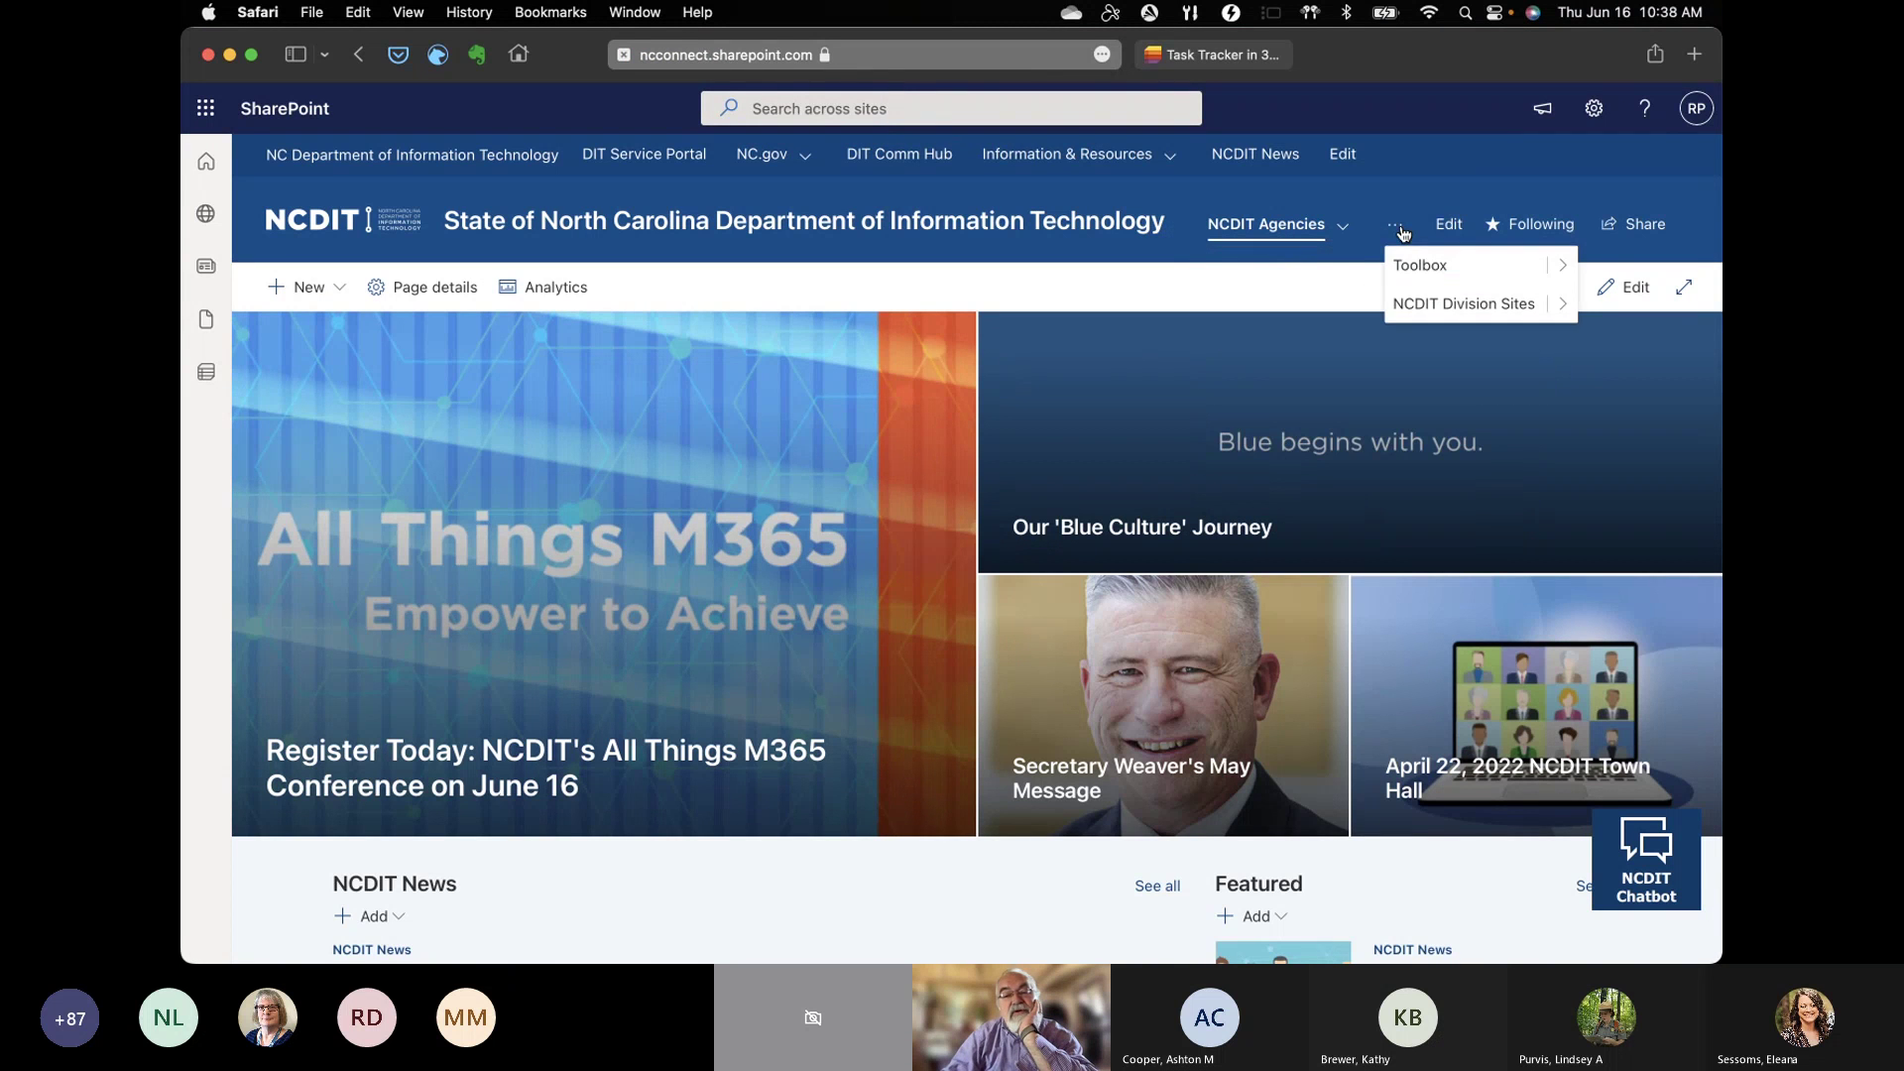
{"action": "mouse_move", "coordinate": [1561, 276]}
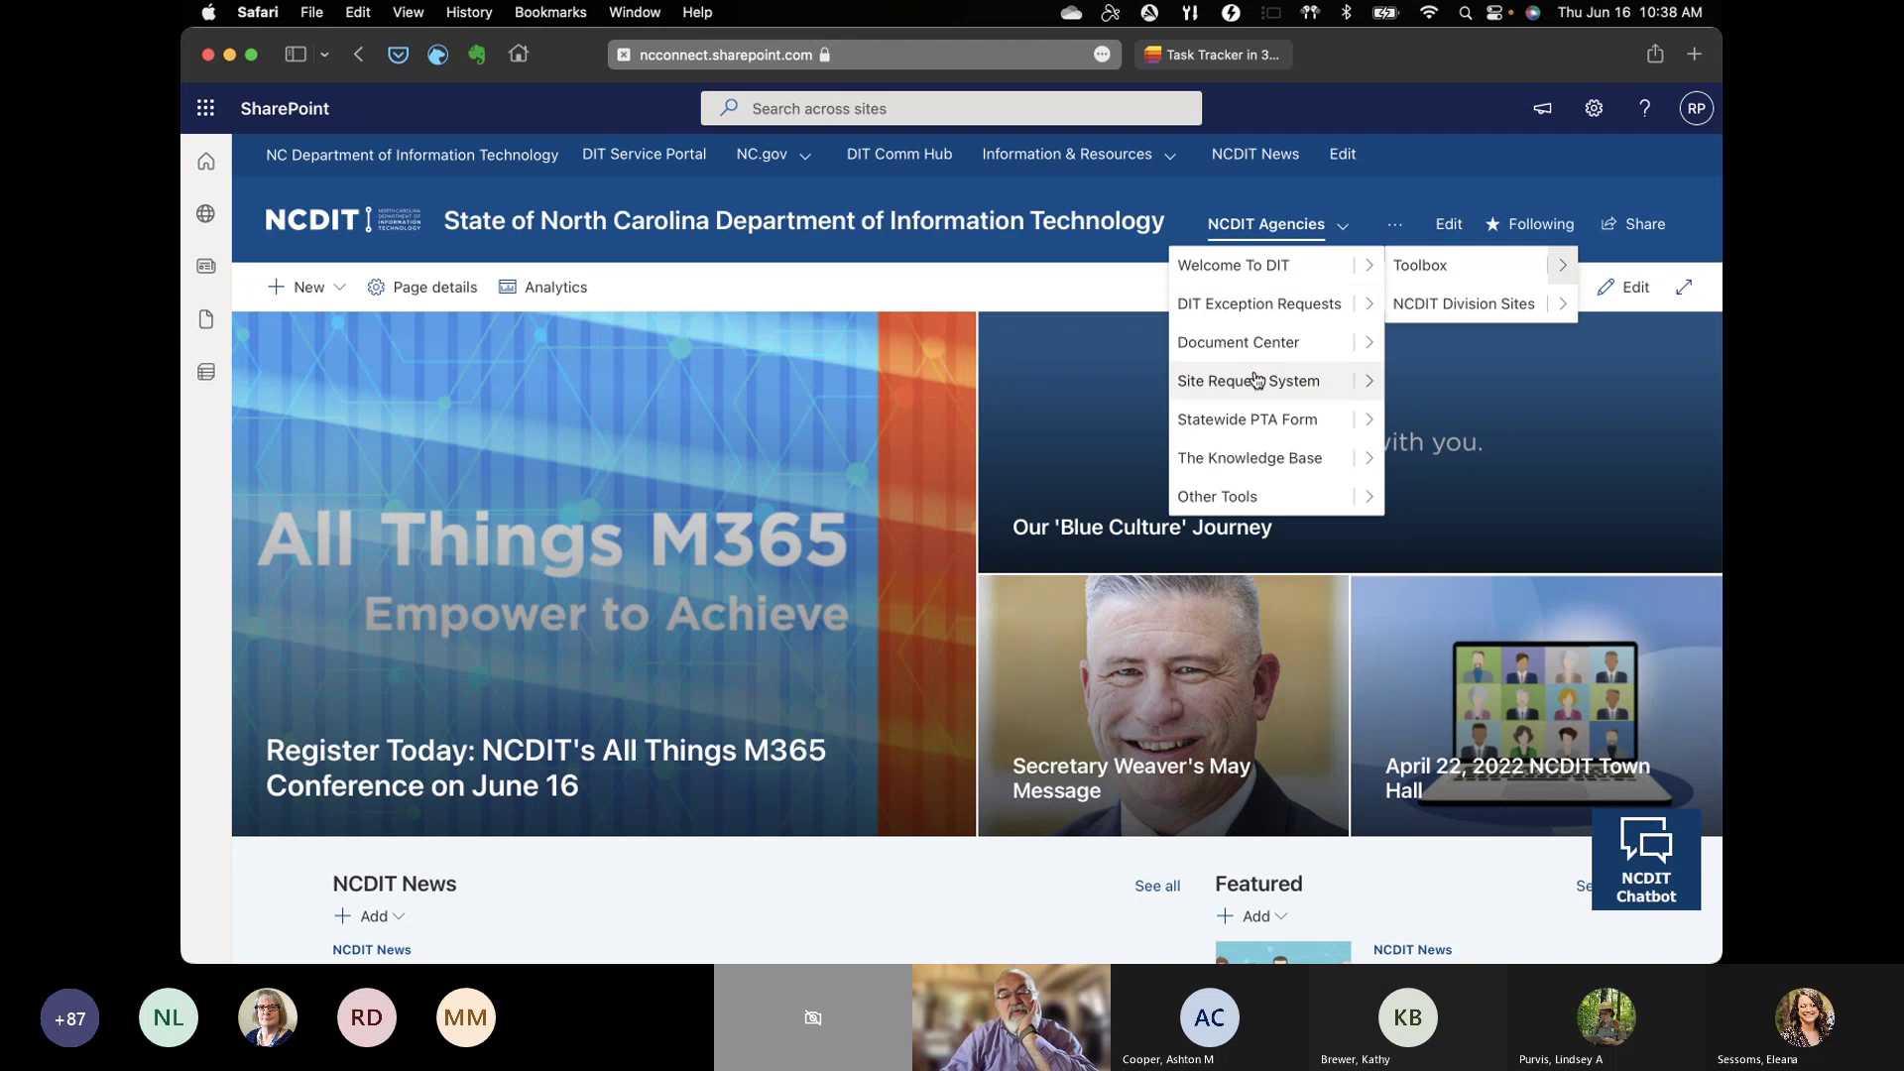
{"action": "left_click", "coordinate": [1366, 382]}
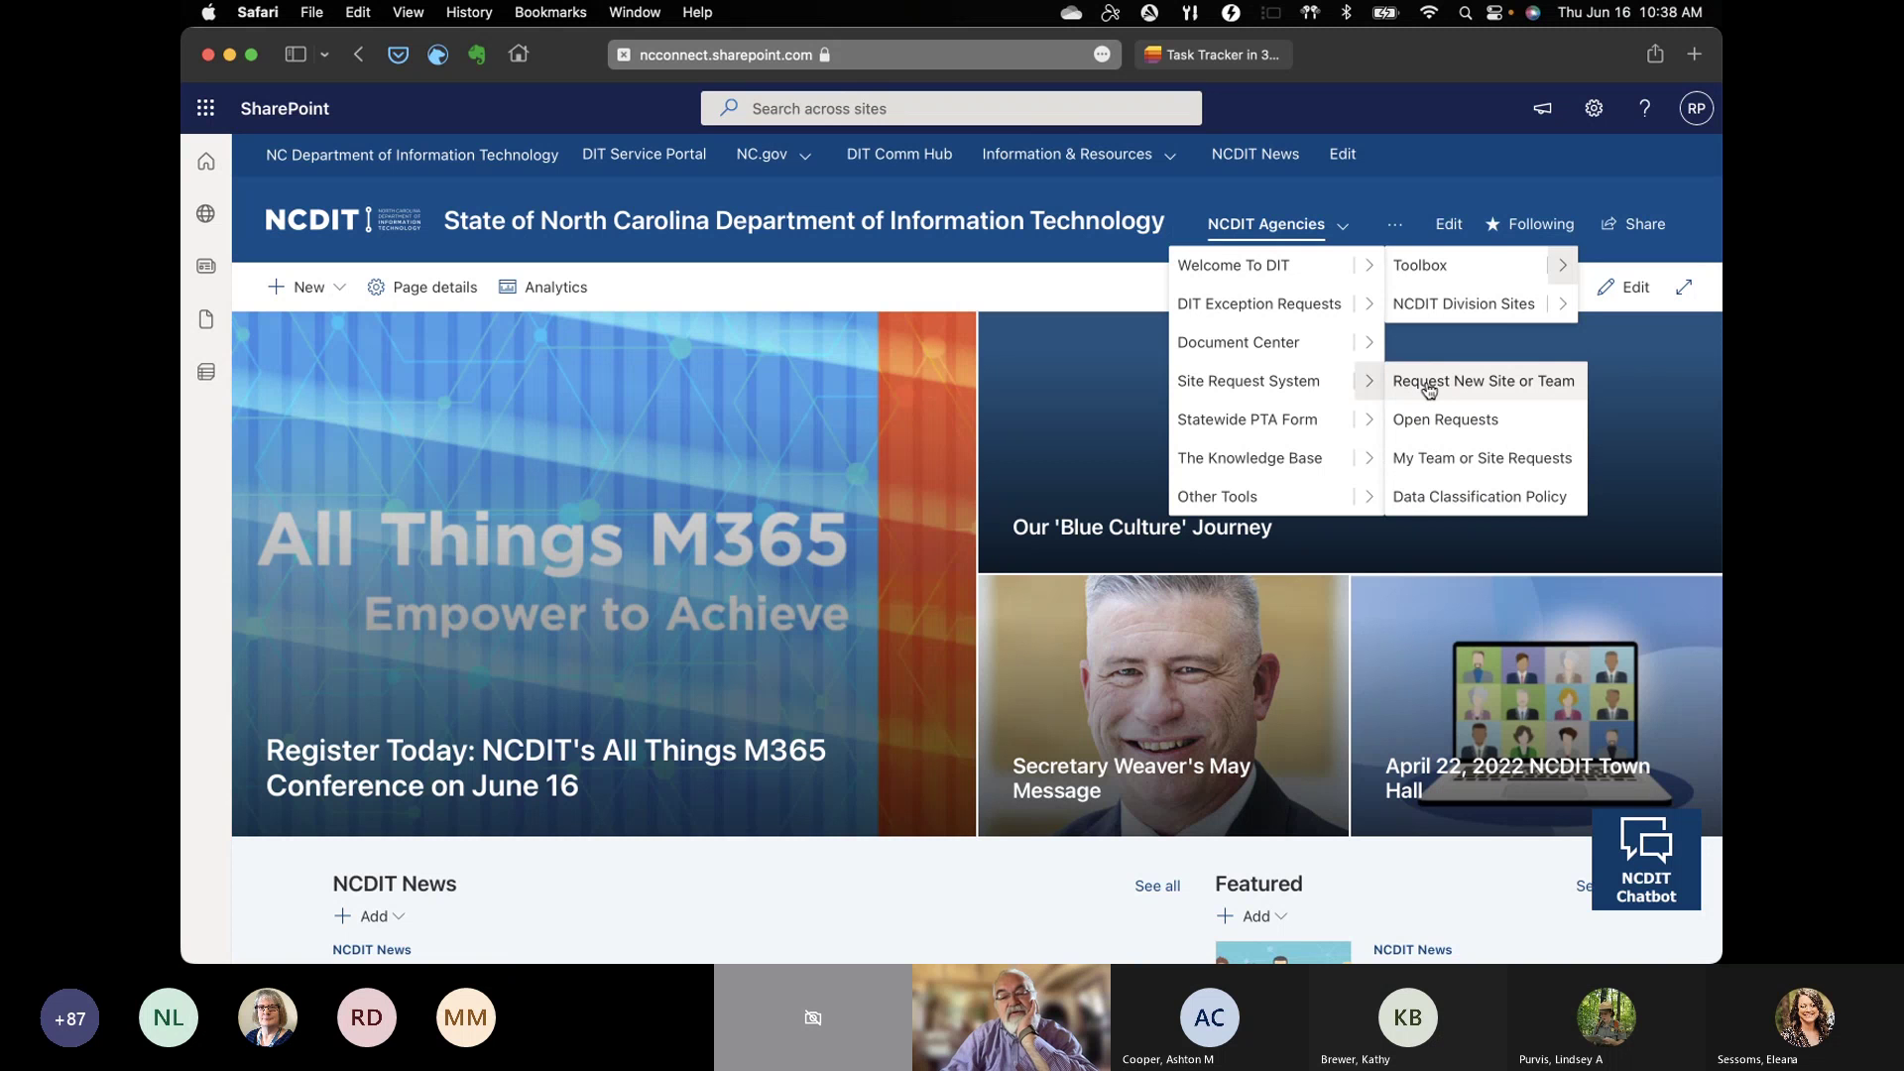
{"action": "left_click", "coordinate": [1428, 385]}
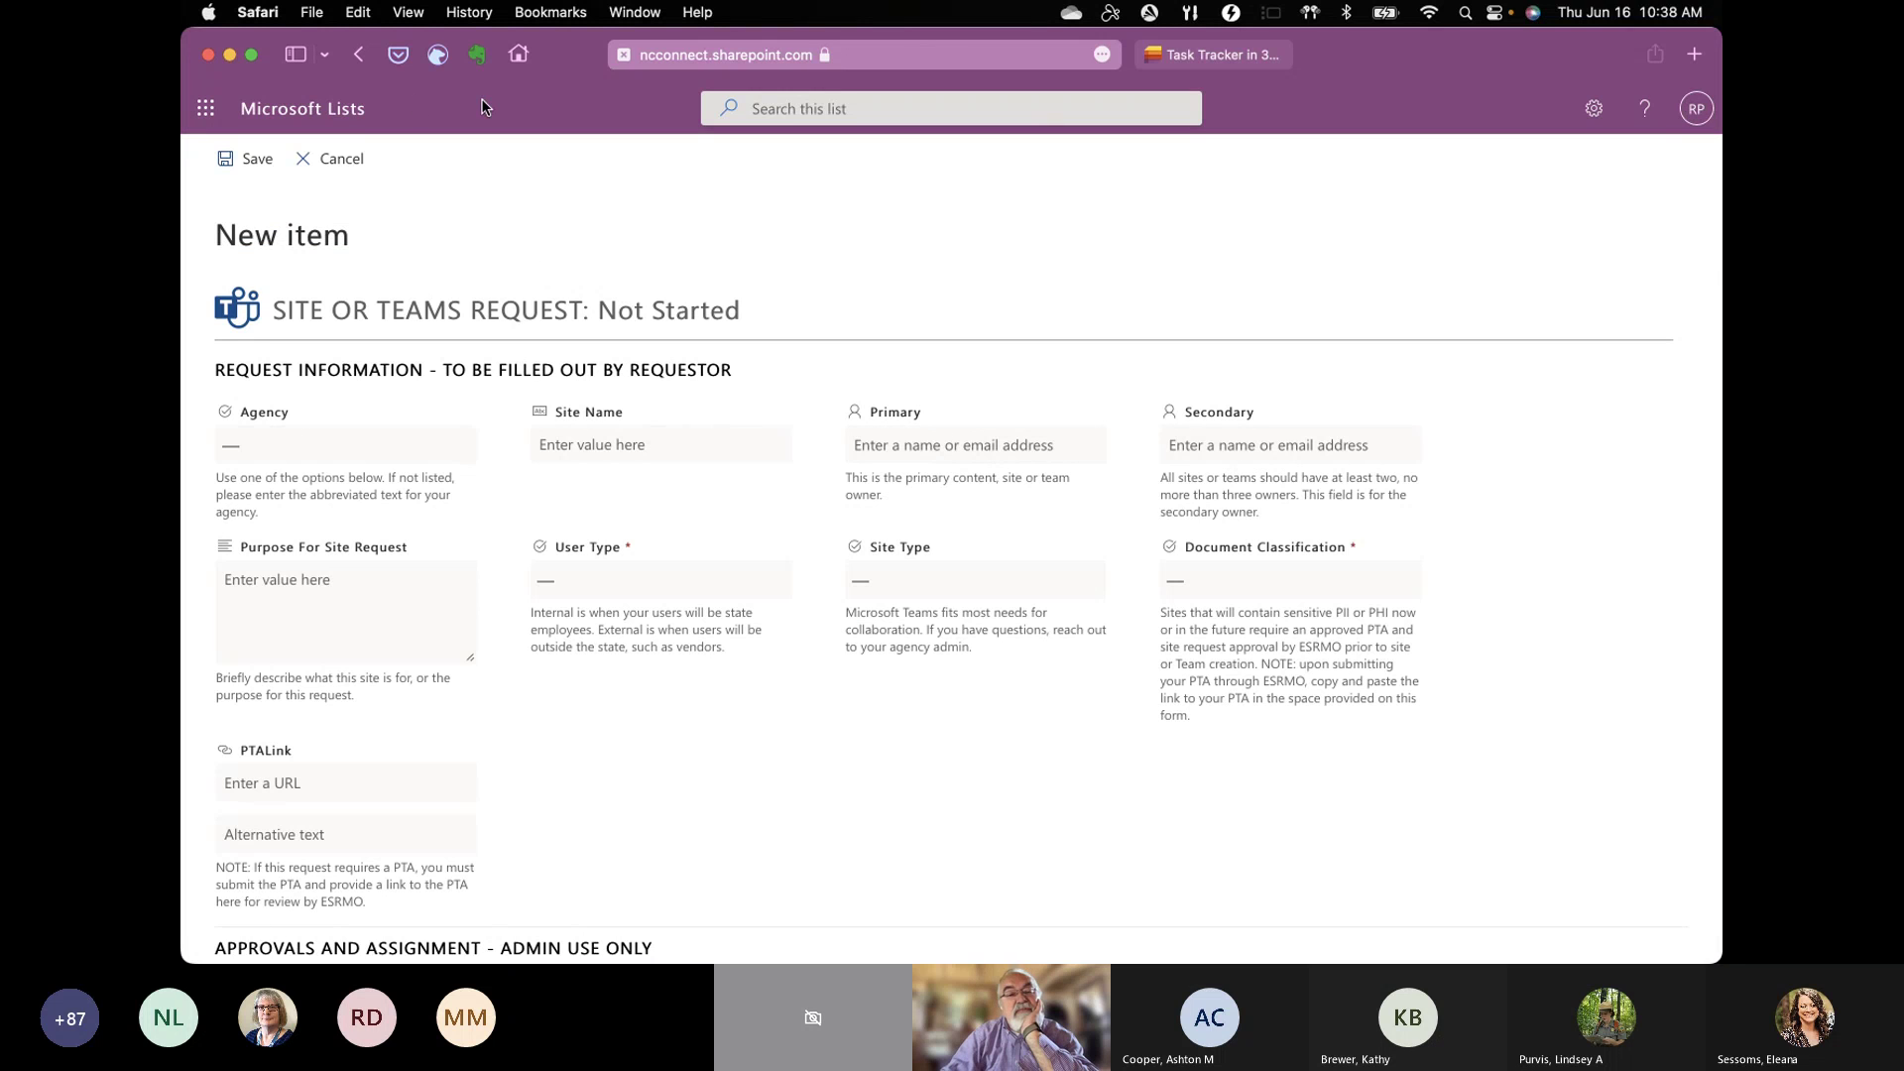
Step: Cancel the site request, view the request list's All Items, and return to the Task Tracker list
{"action": "left_click", "coordinate": [344, 160]}
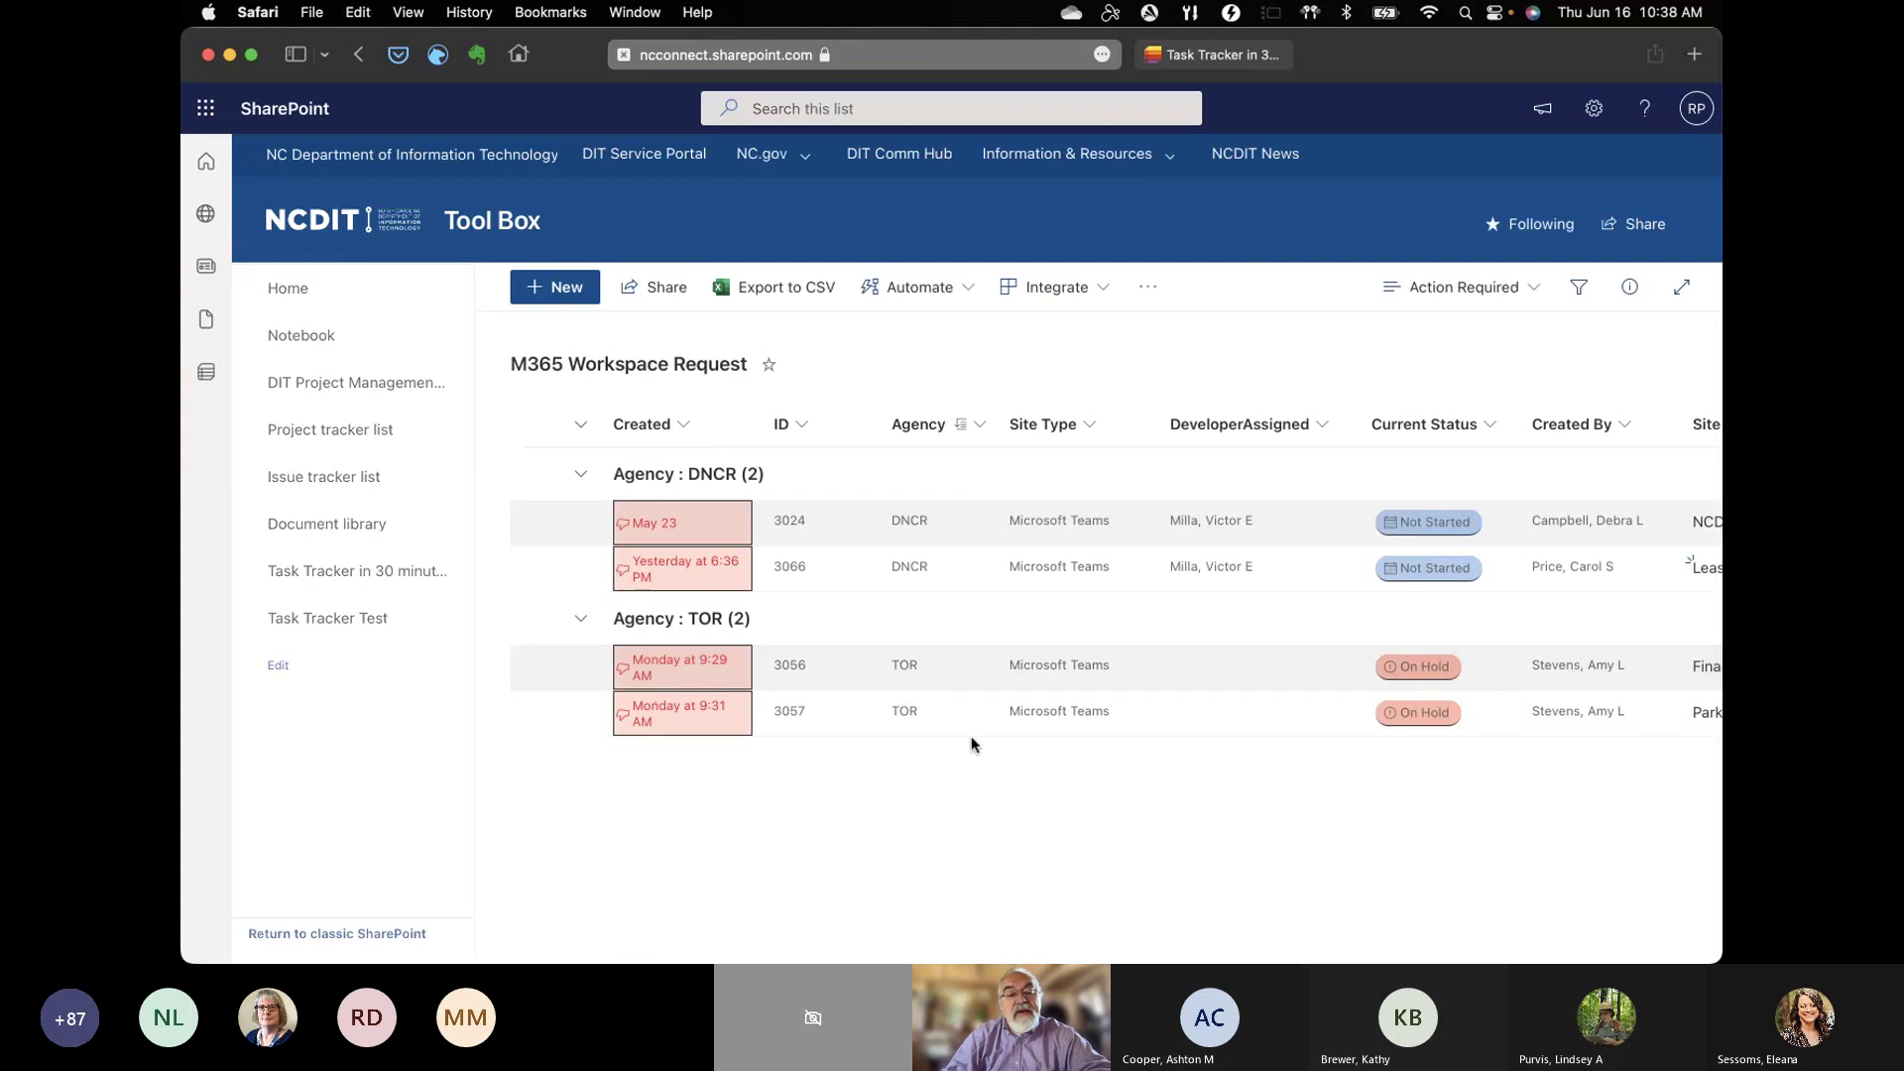
{"action": "scroll", "coordinate": [1133, 728], "scroll_direction": "right", "scroll_amount": 5}
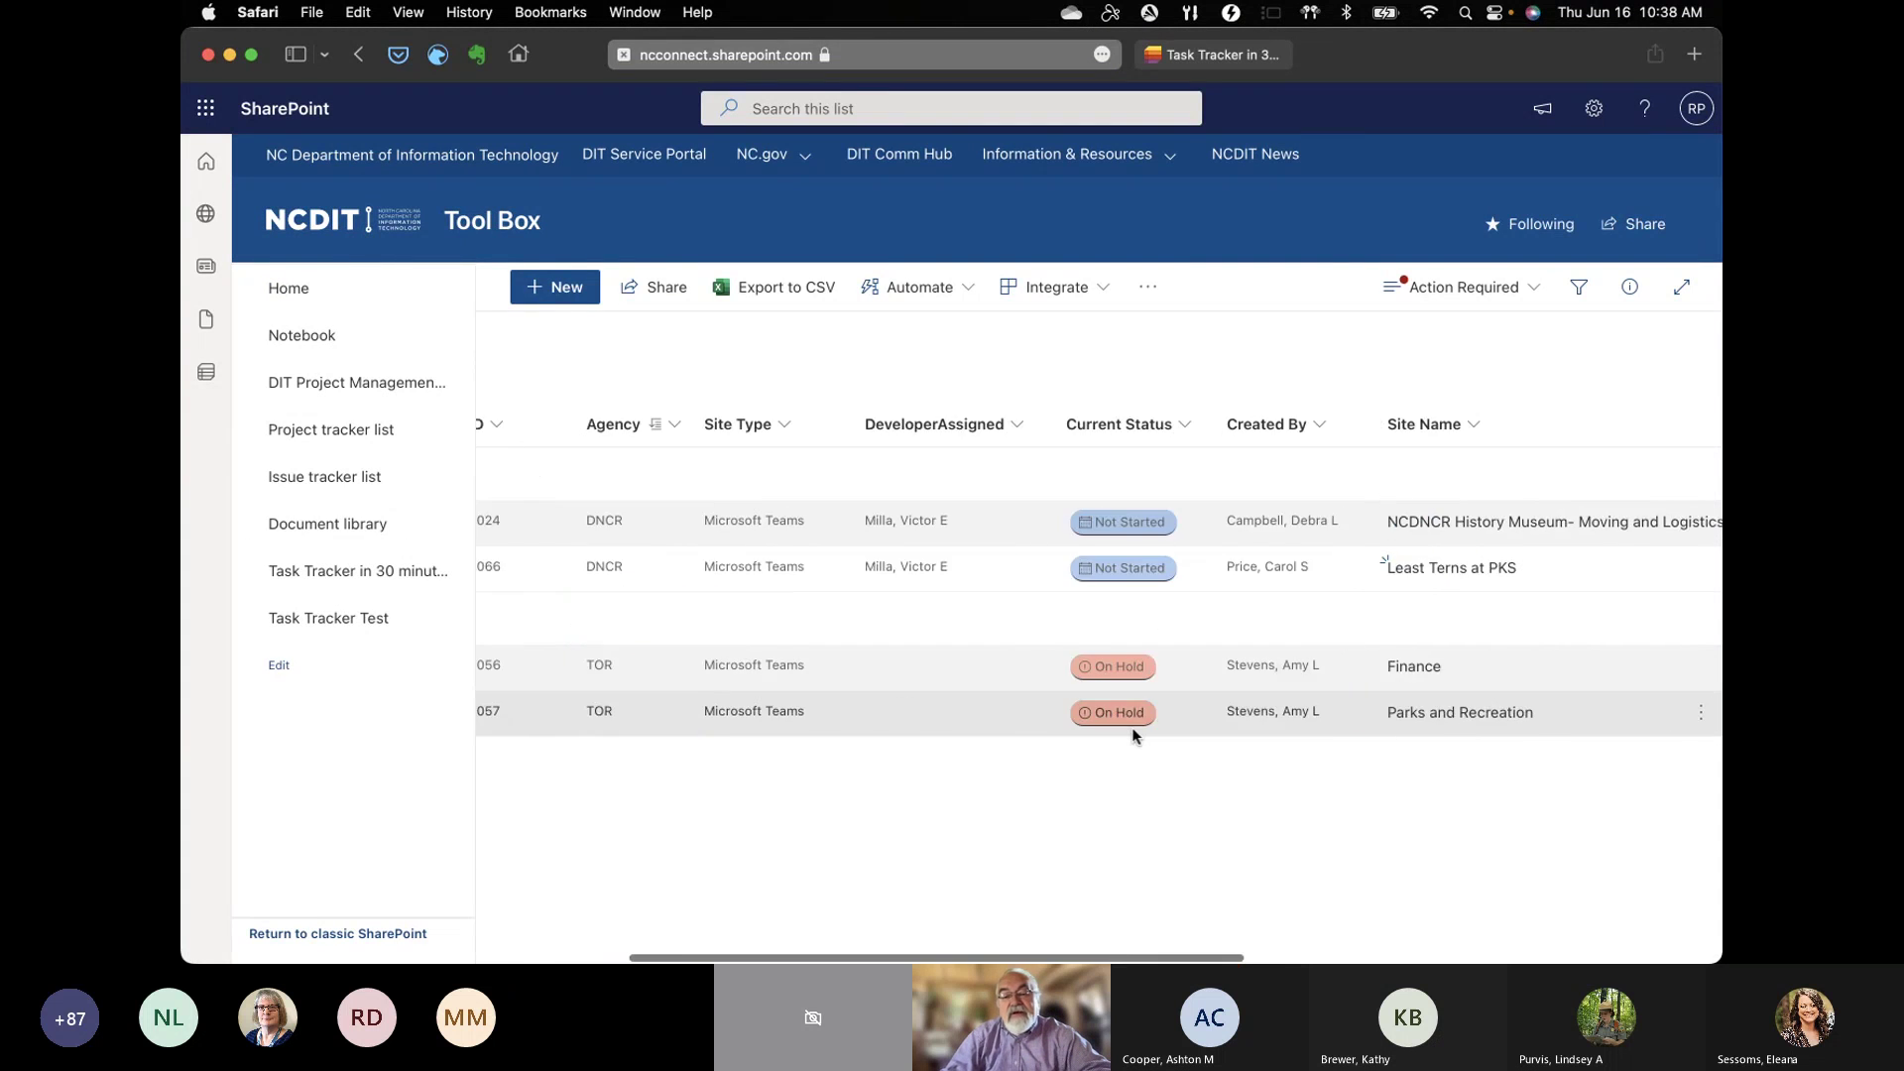
{"action": "scroll", "coordinate": [1132, 728], "scroll_direction": "left", "scroll_amount": 4}
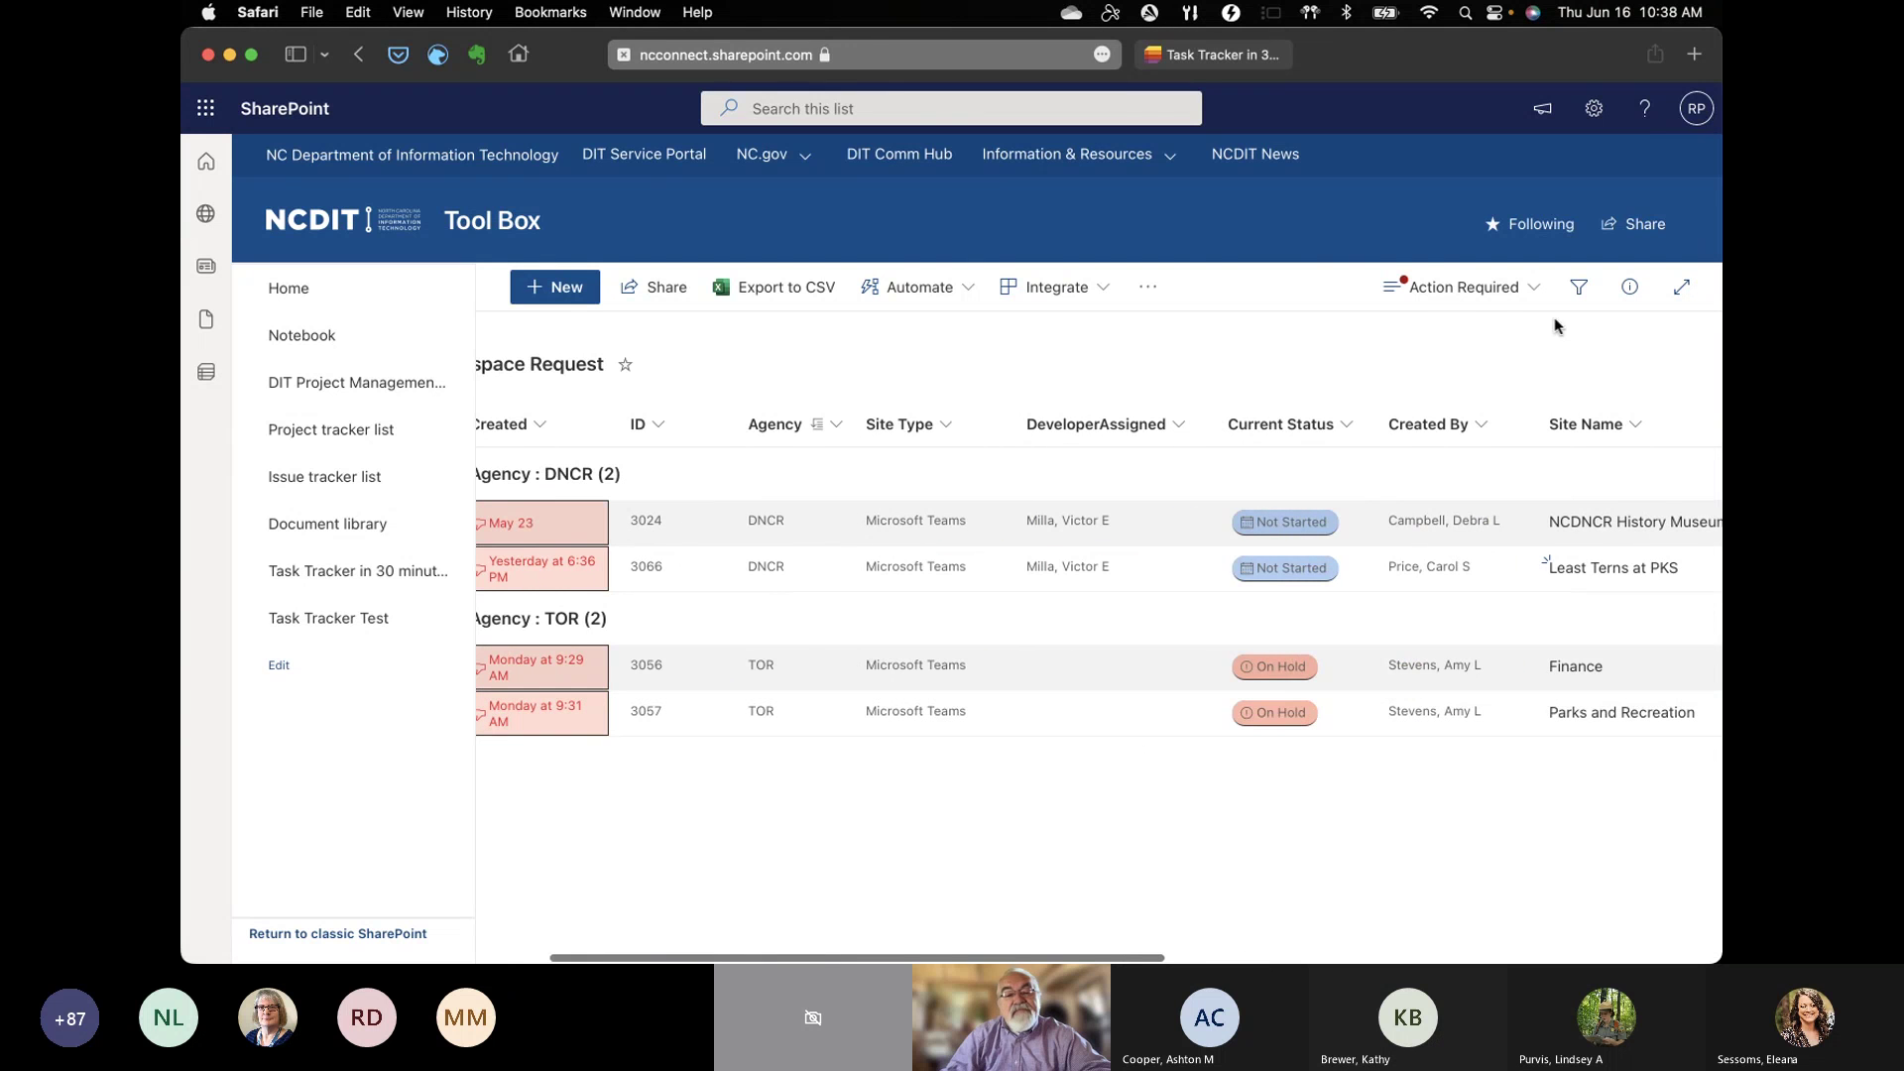
{"action": "left_click", "coordinate": [1496, 290]}
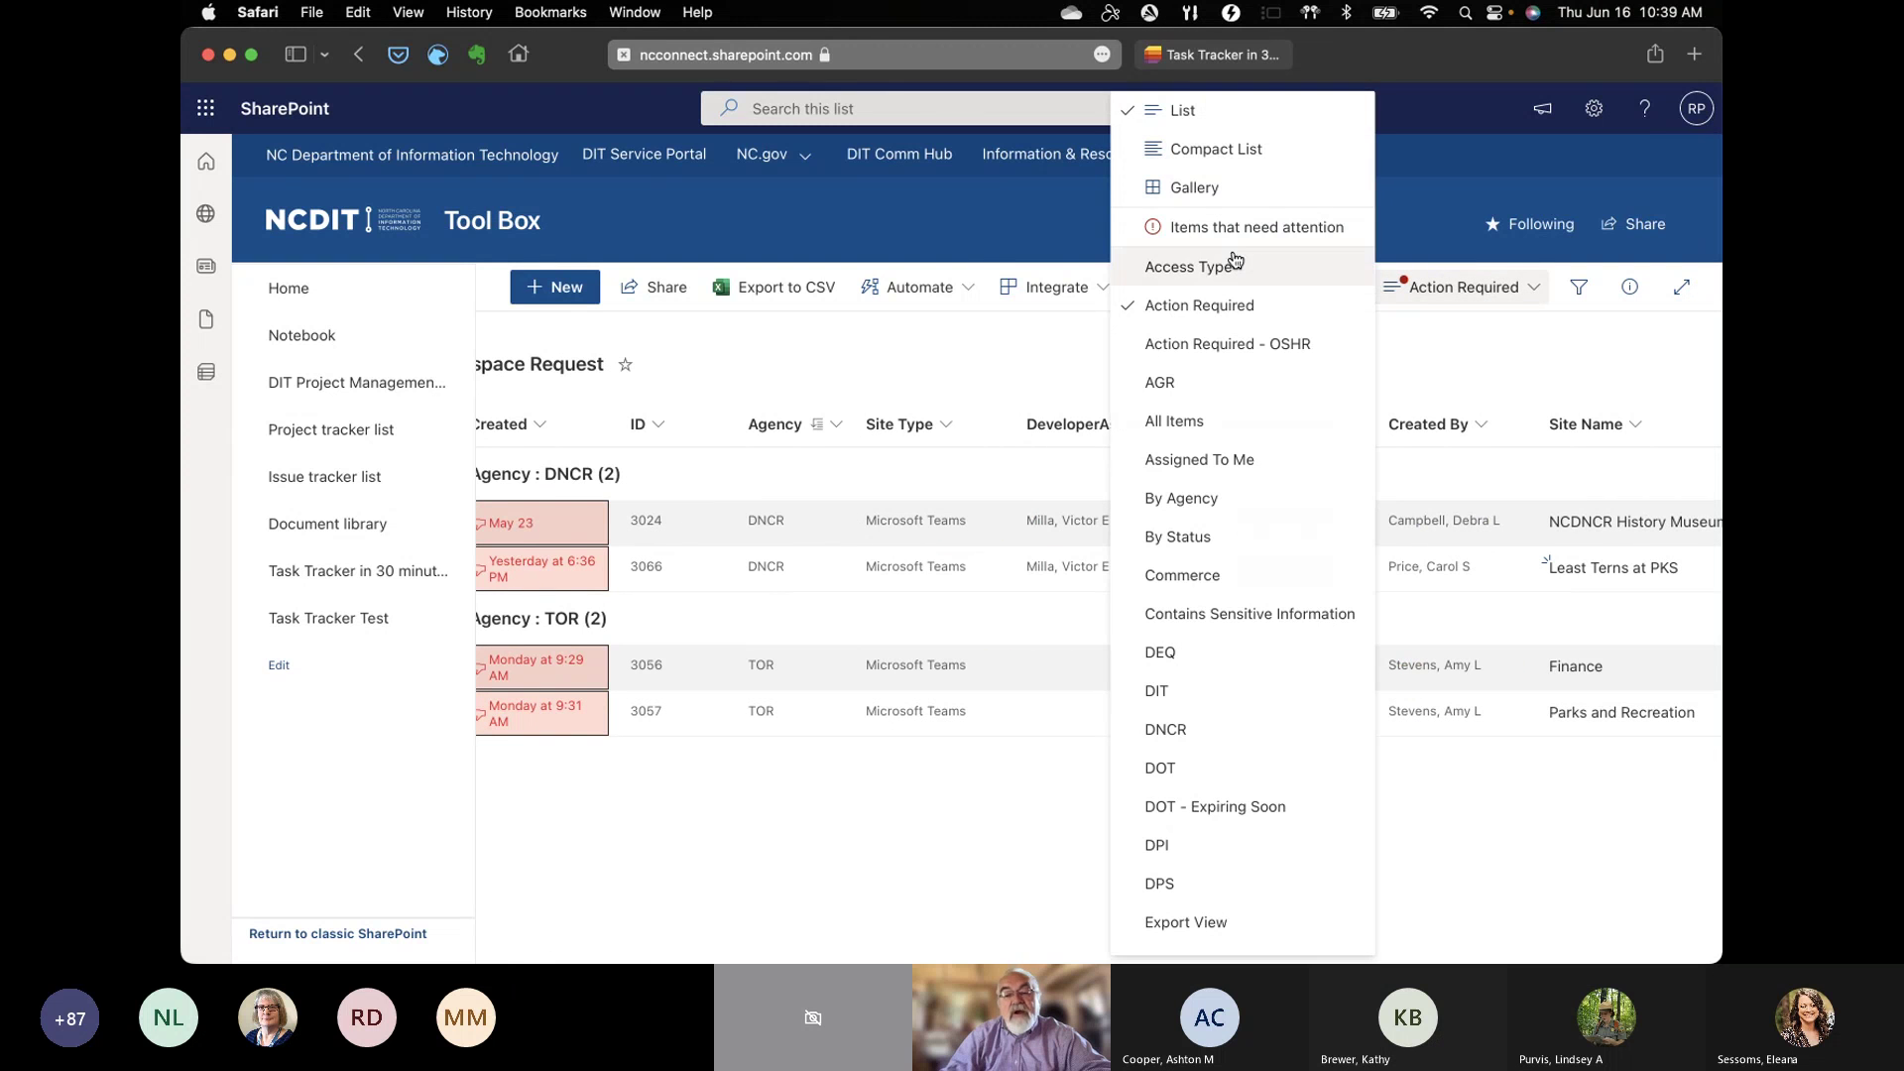
{"action": "left_click", "coordinate": [1179, 430]}
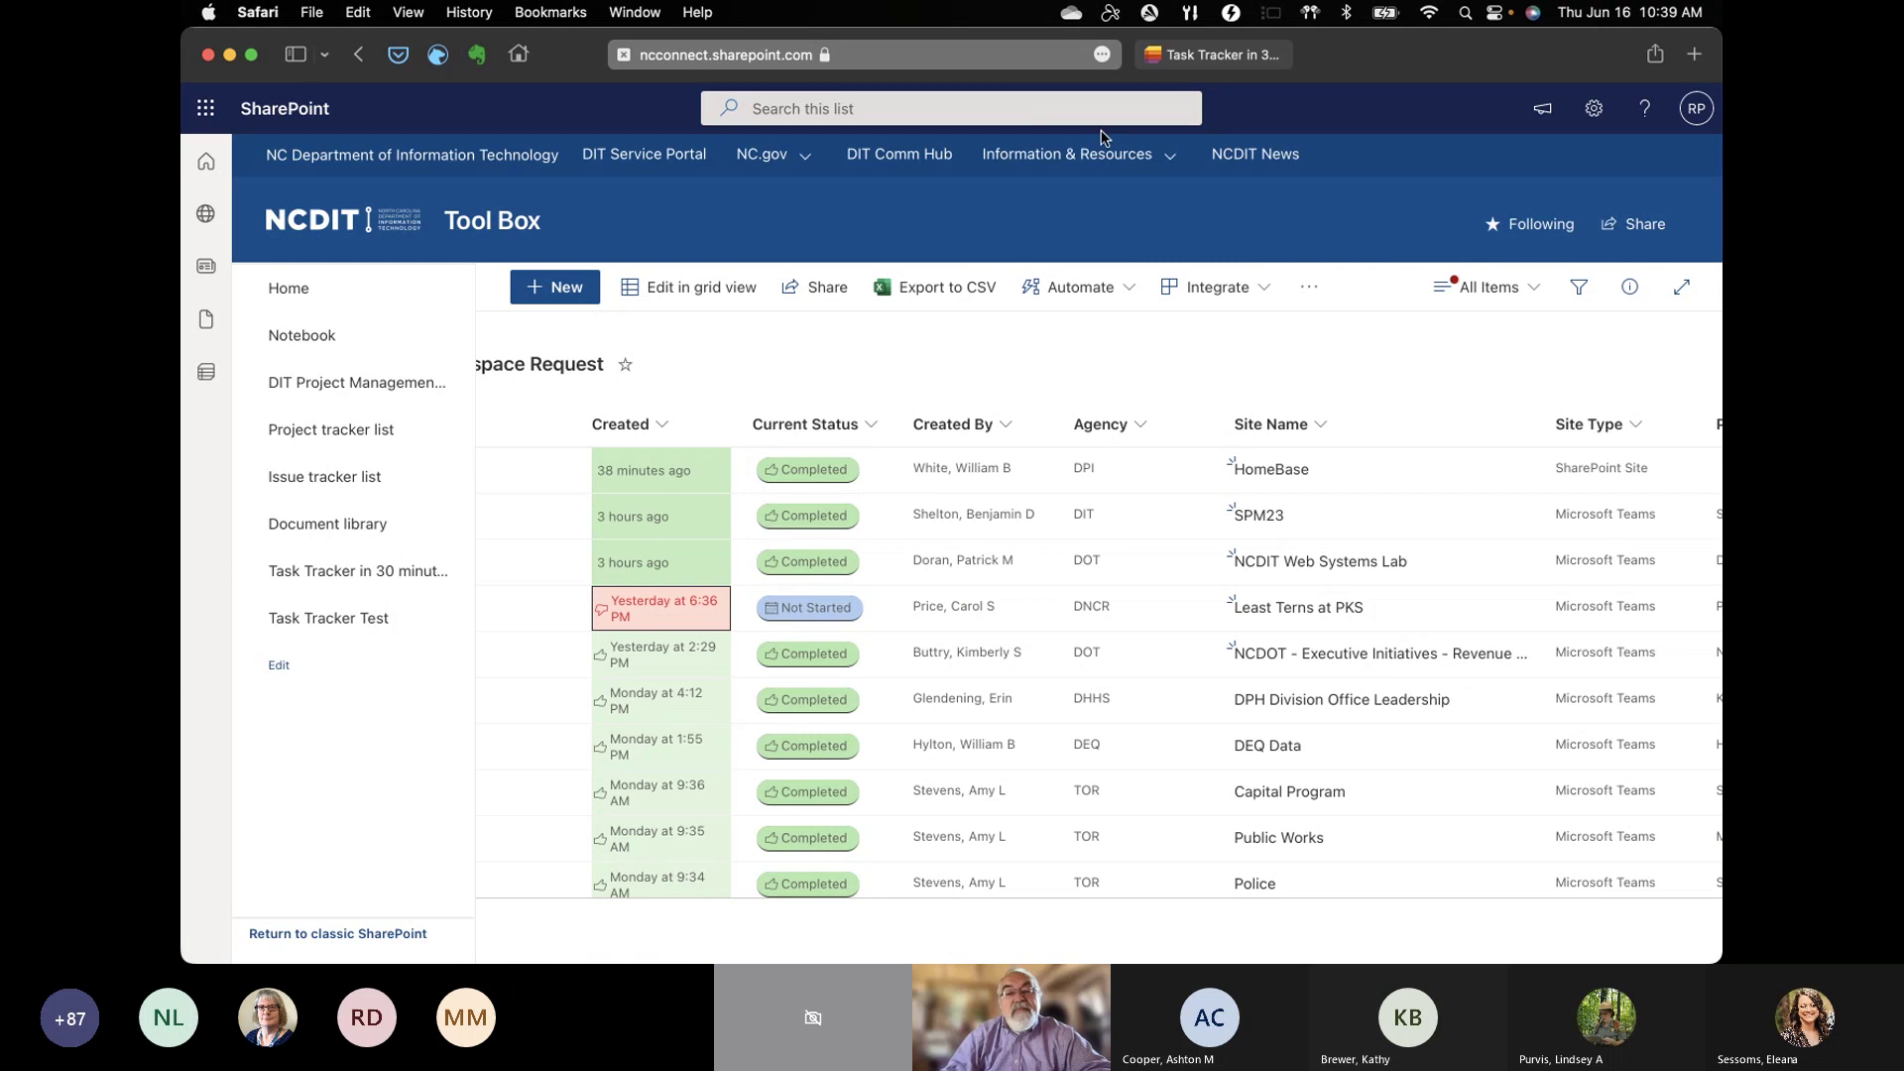
{"action": "left_click", "coordinate": [1199, 54]}
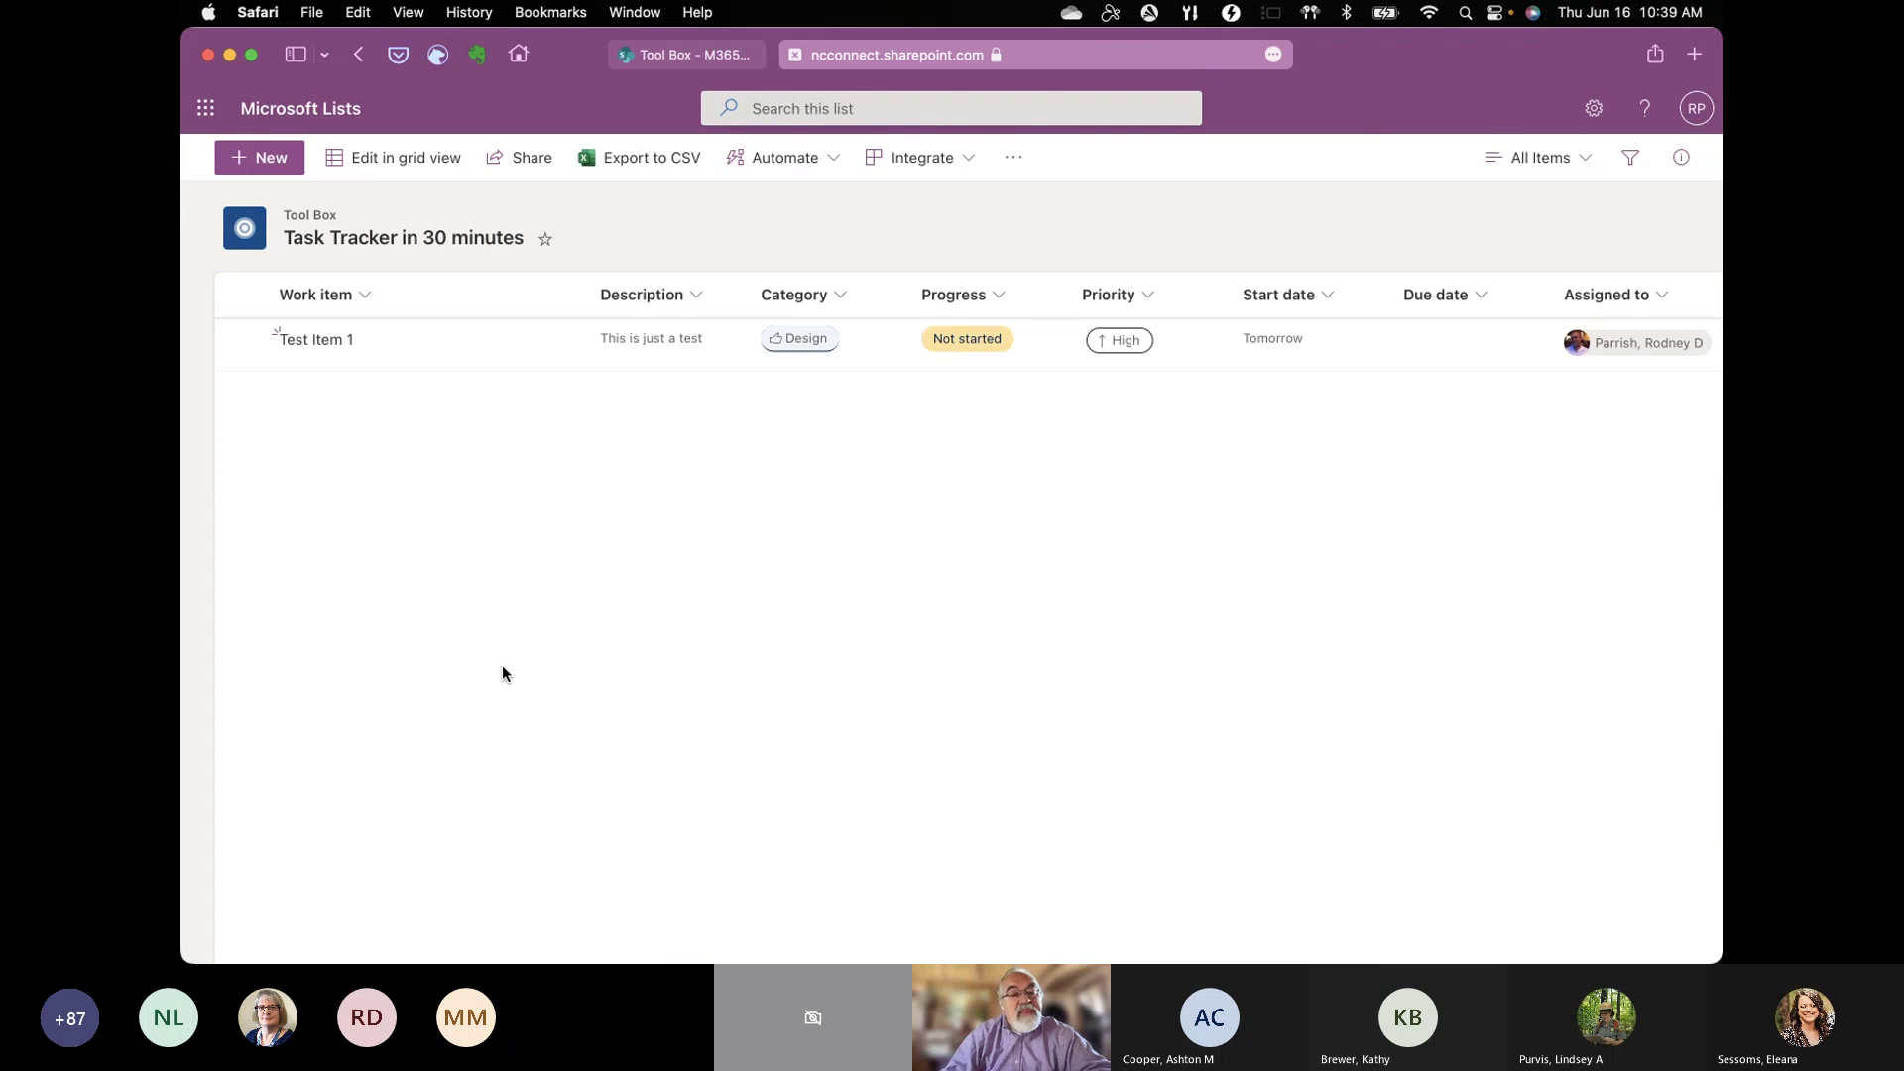
Step: Rename the Work item column to Task and save it
{"action": "left_click", "coordinate": [362, 295]}
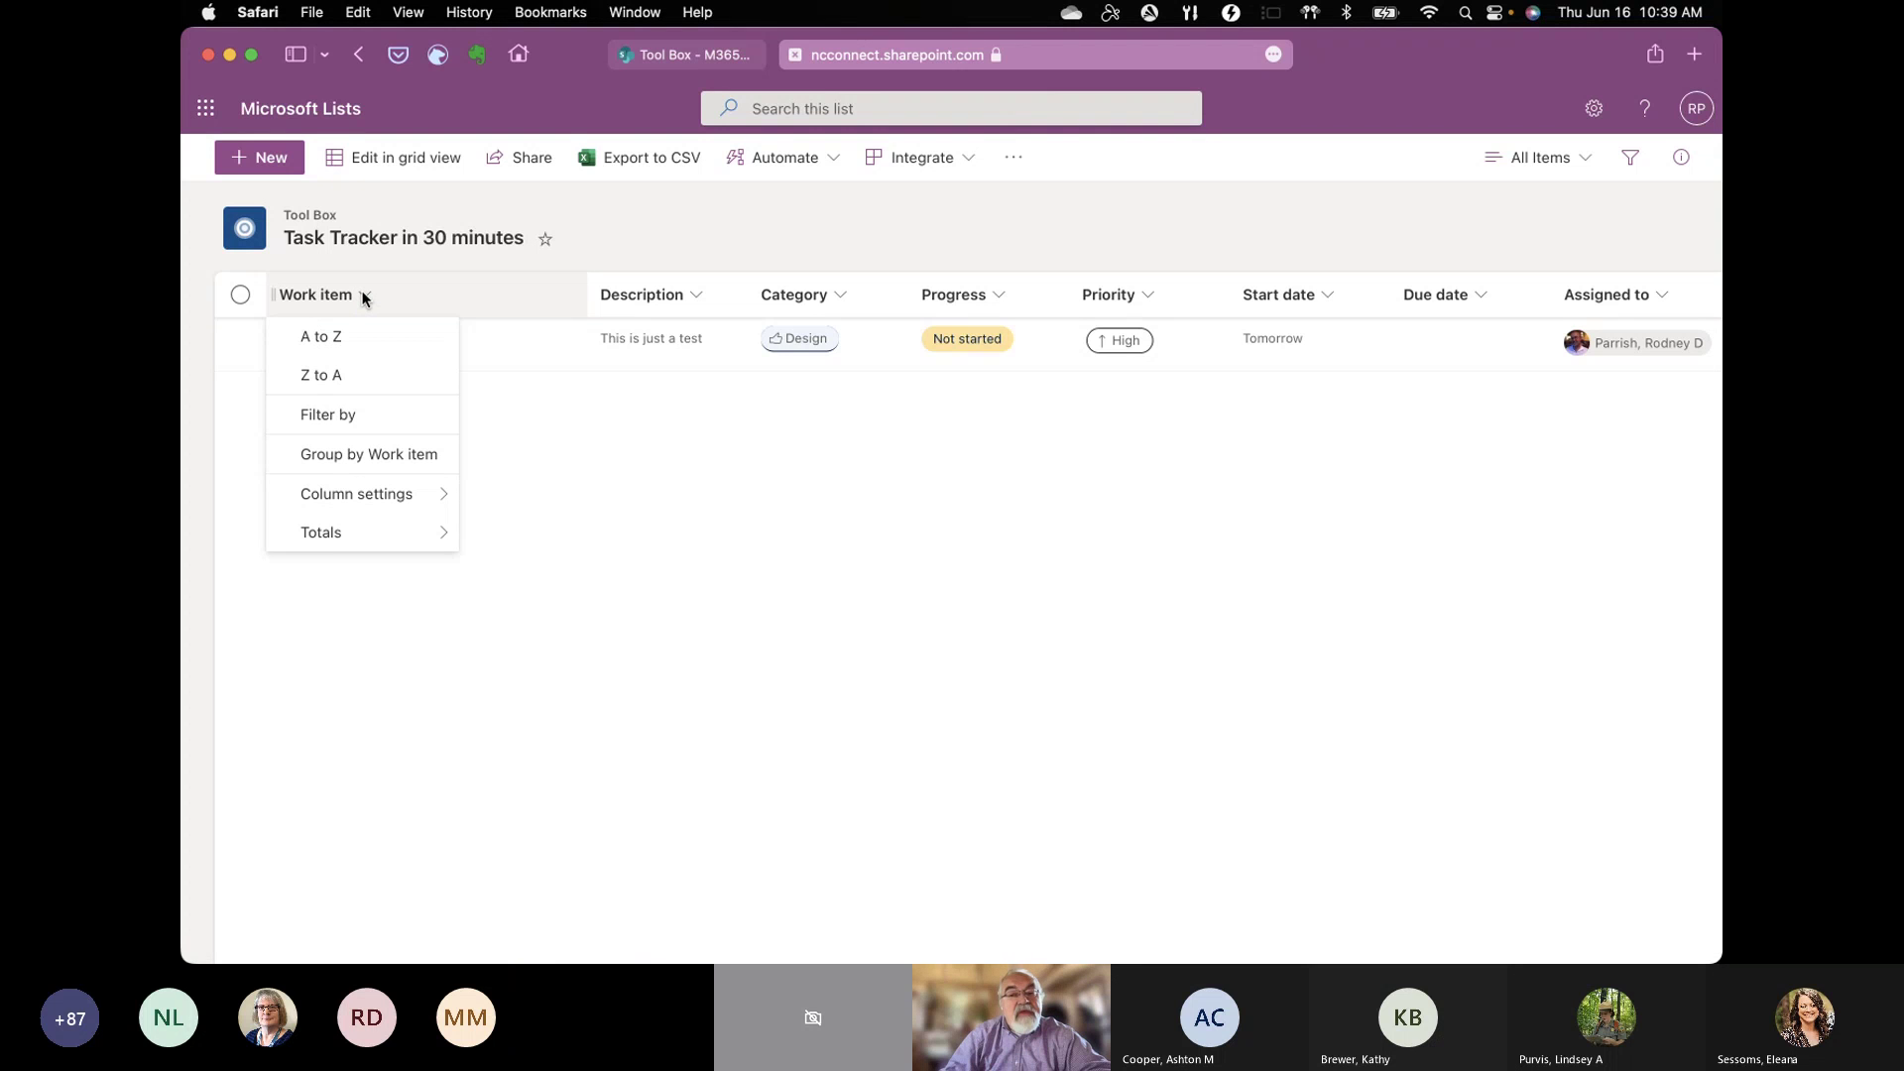
{"action": "mouse_move", "coordinate": [373, 502]}
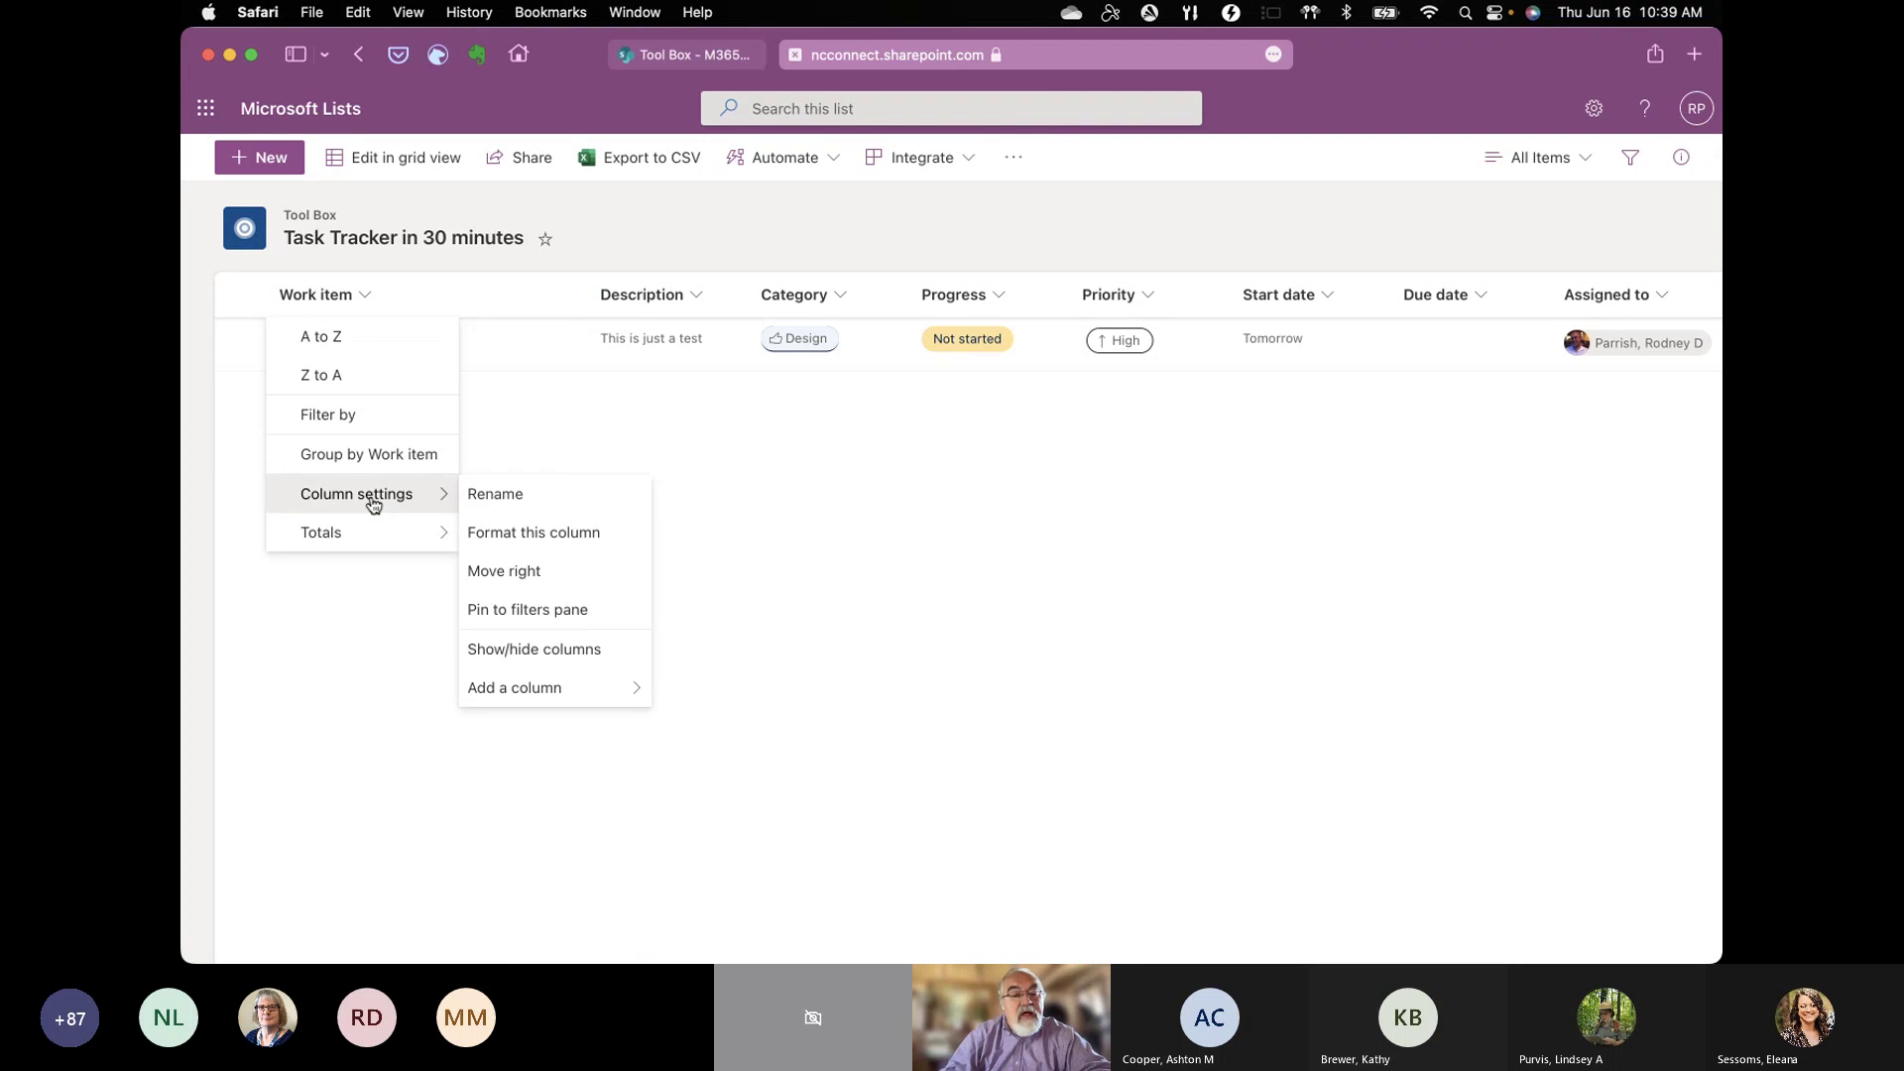
{"action": "left_click", "coordinate": [489, 496]}
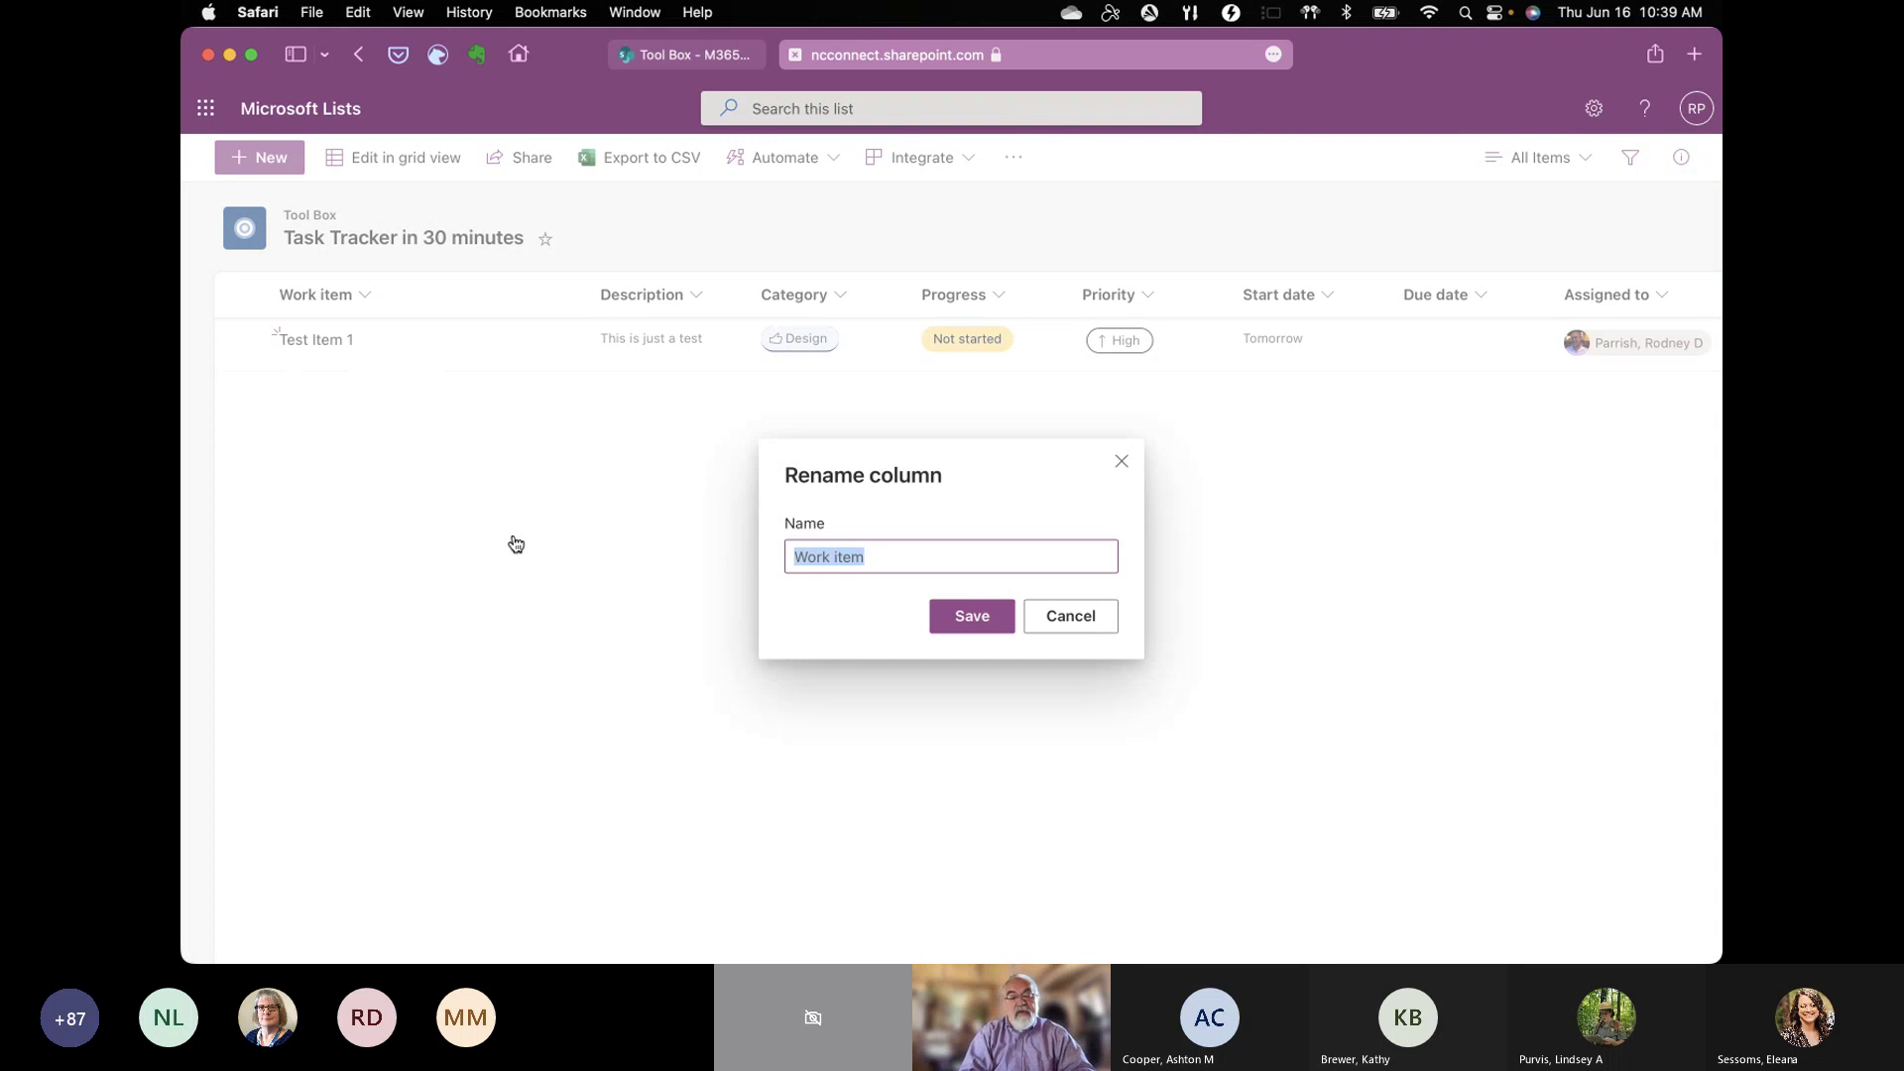
{"action": "type", "text": "Task"}
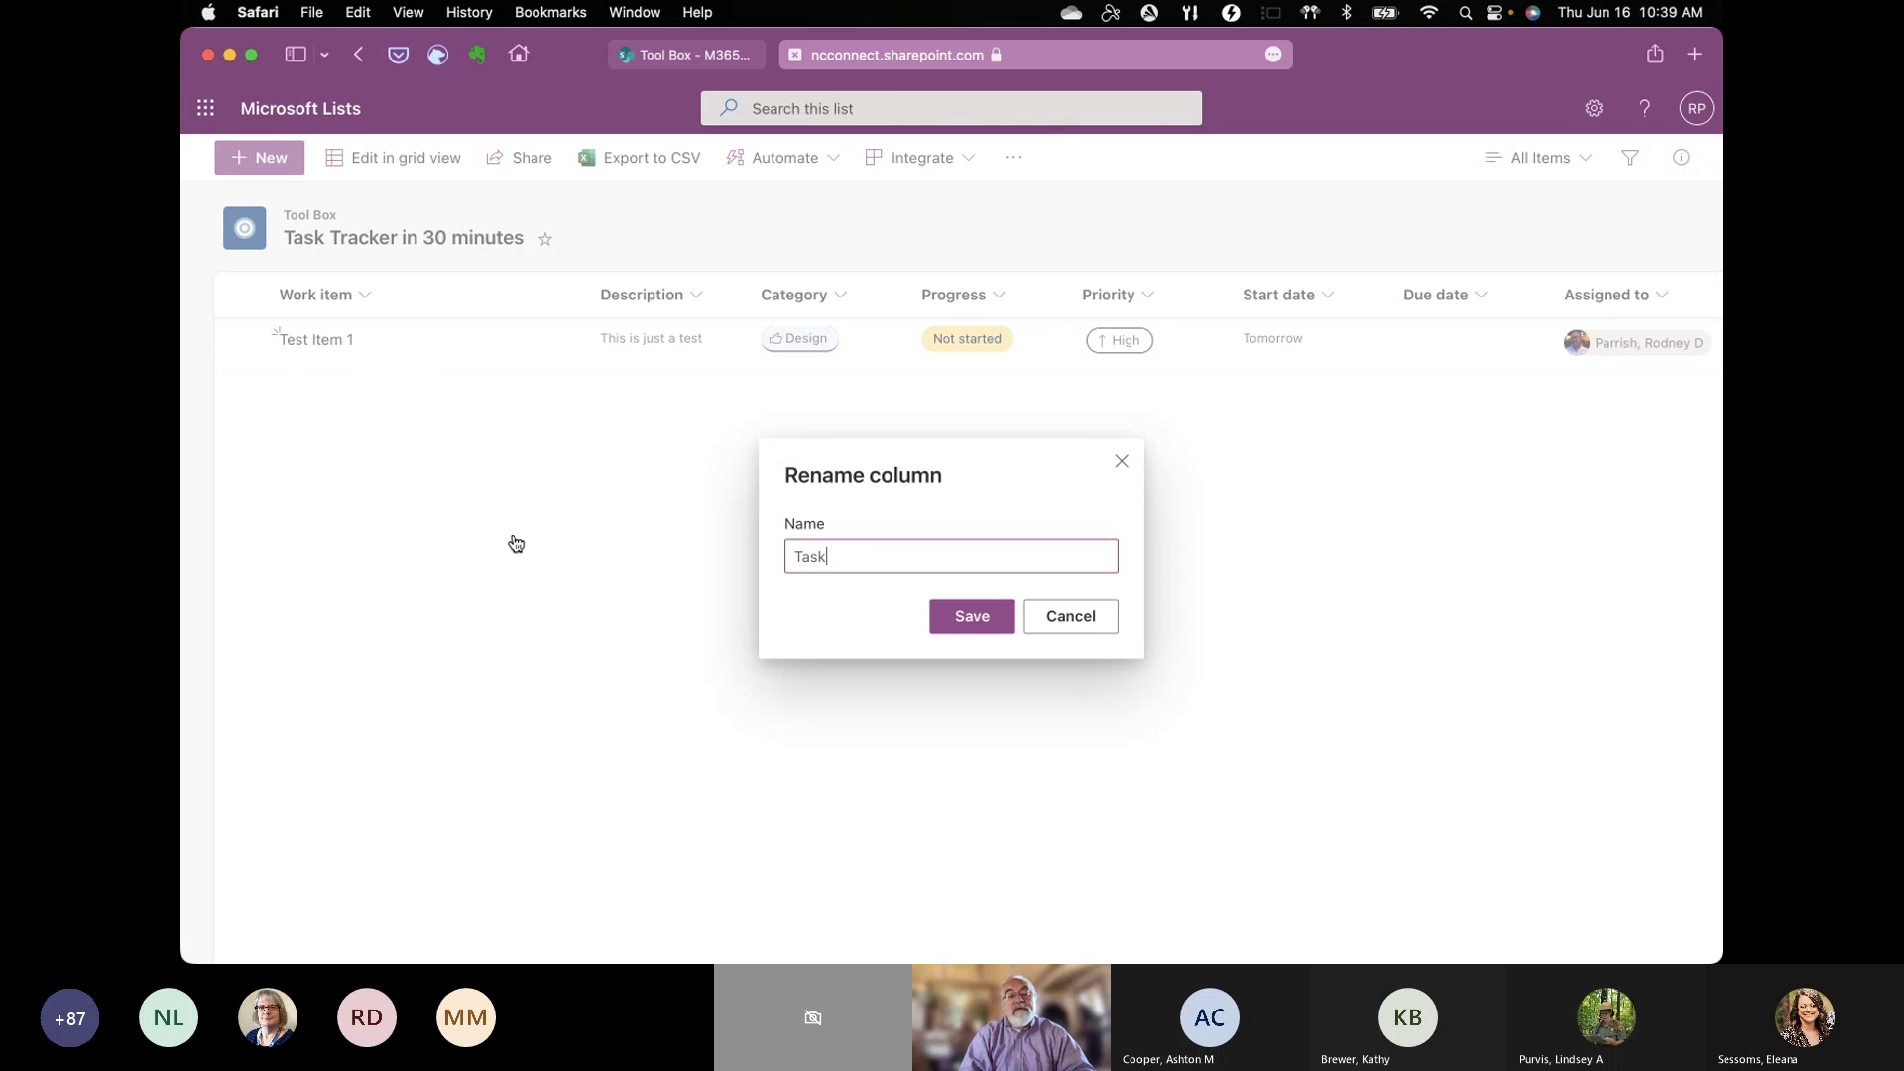
{"action": "left_click", "coordinate": [982, 619]}
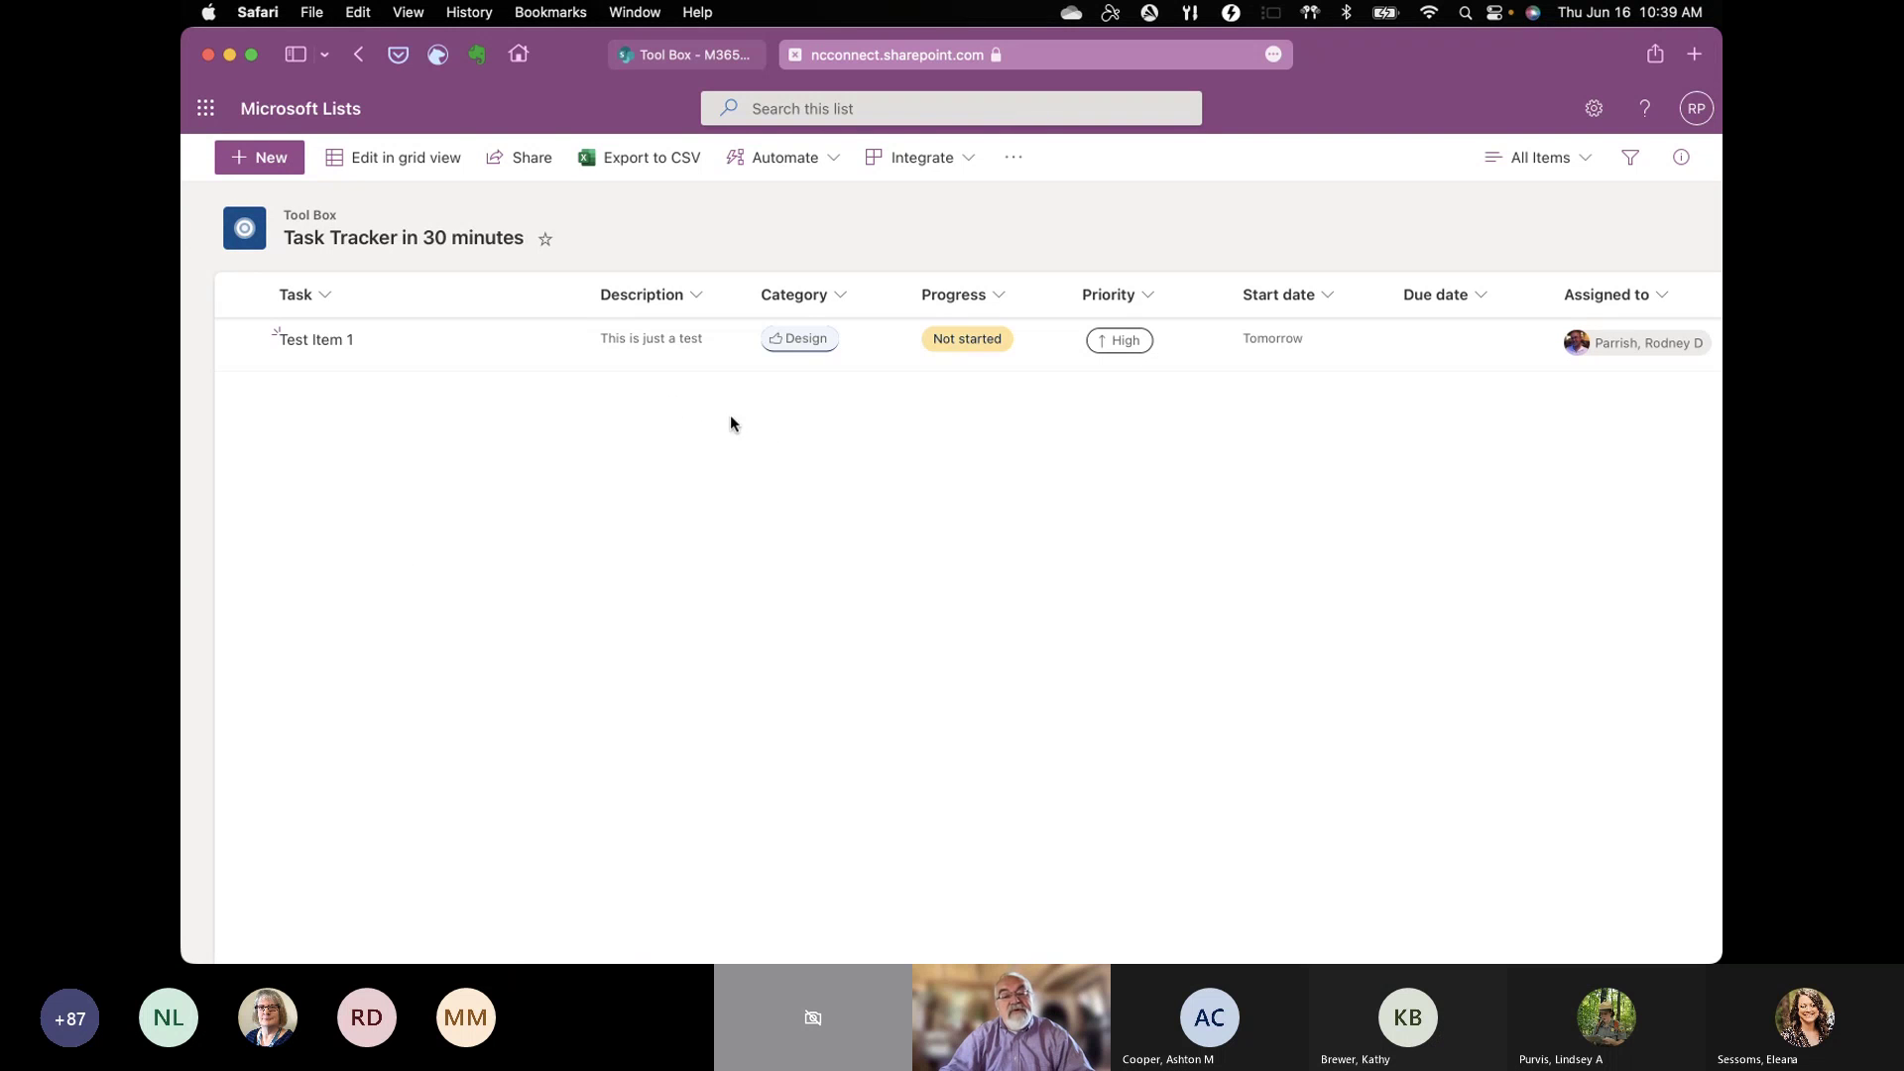
Step: Open the Category column's settings and change its name to Type
{"action": "left_click", "coordinate": [842, 297]}
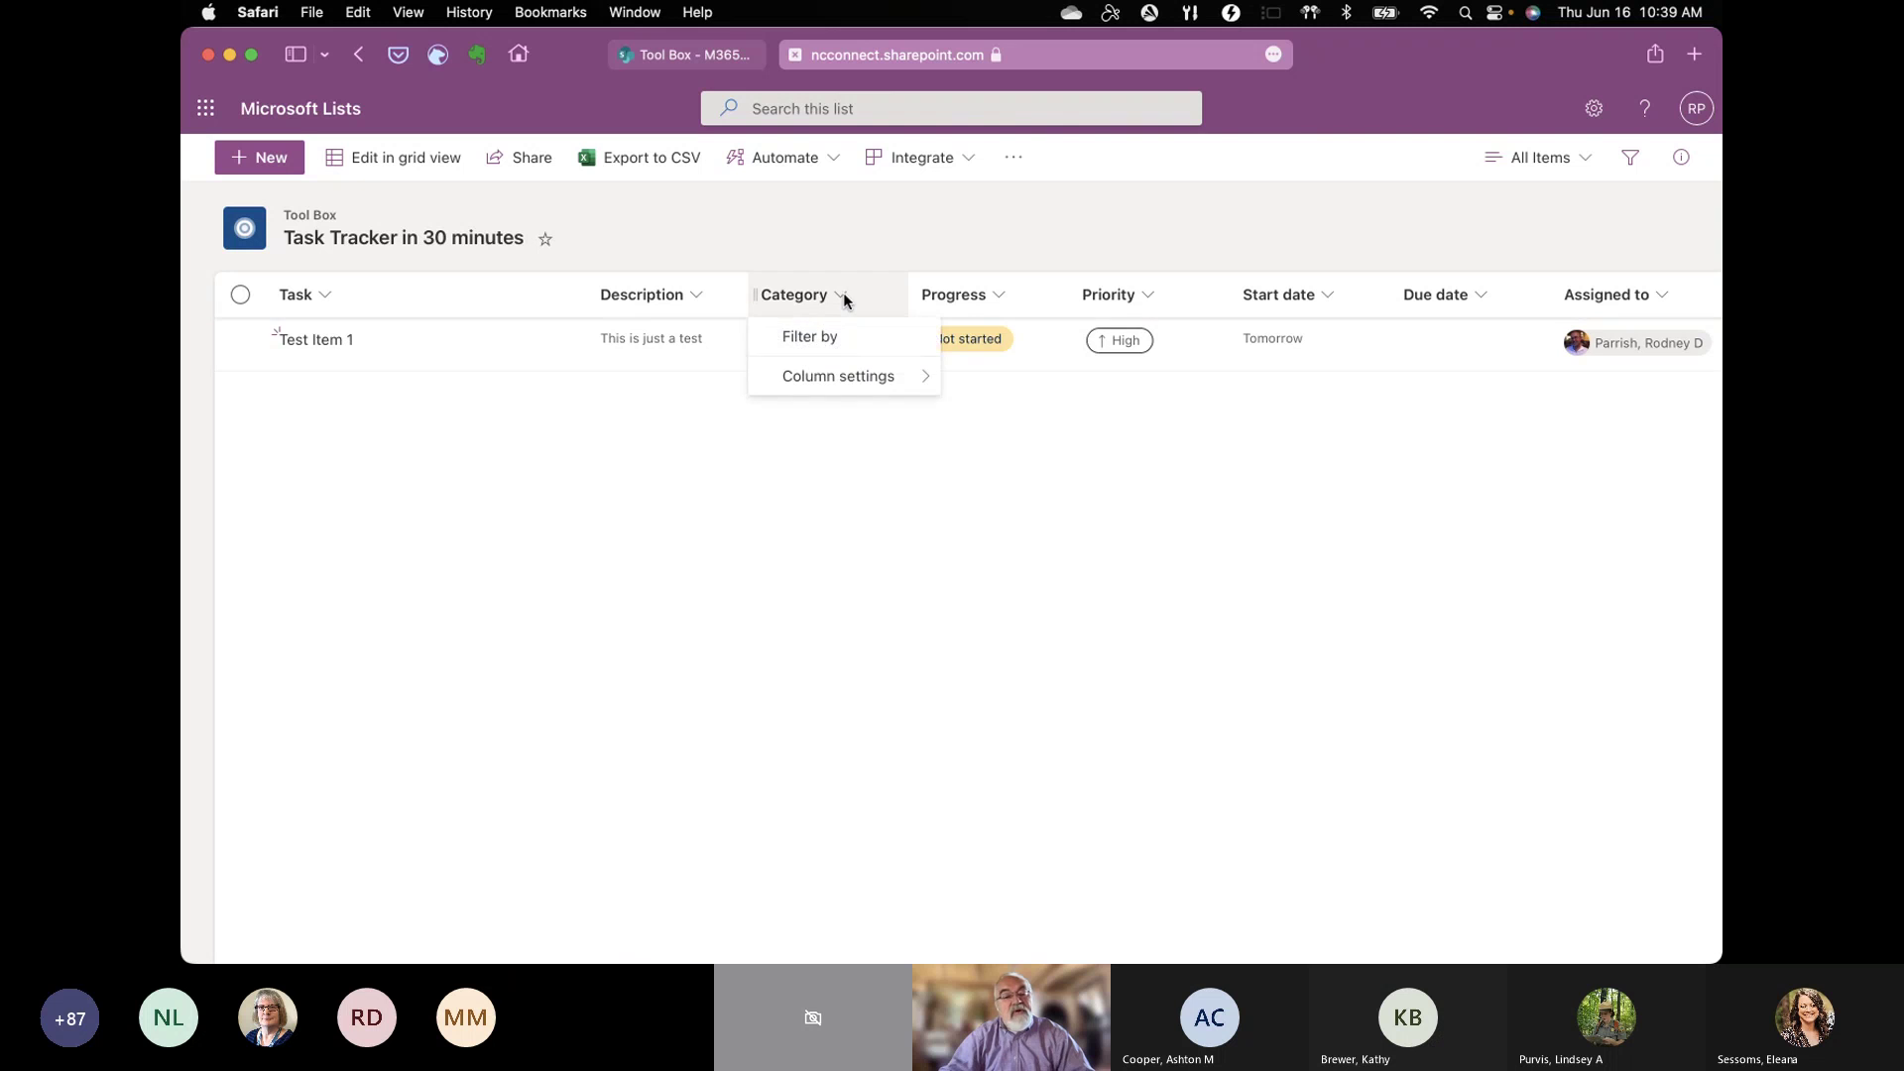
{"action": "mouse_move", "coordinate": [850, 375]}
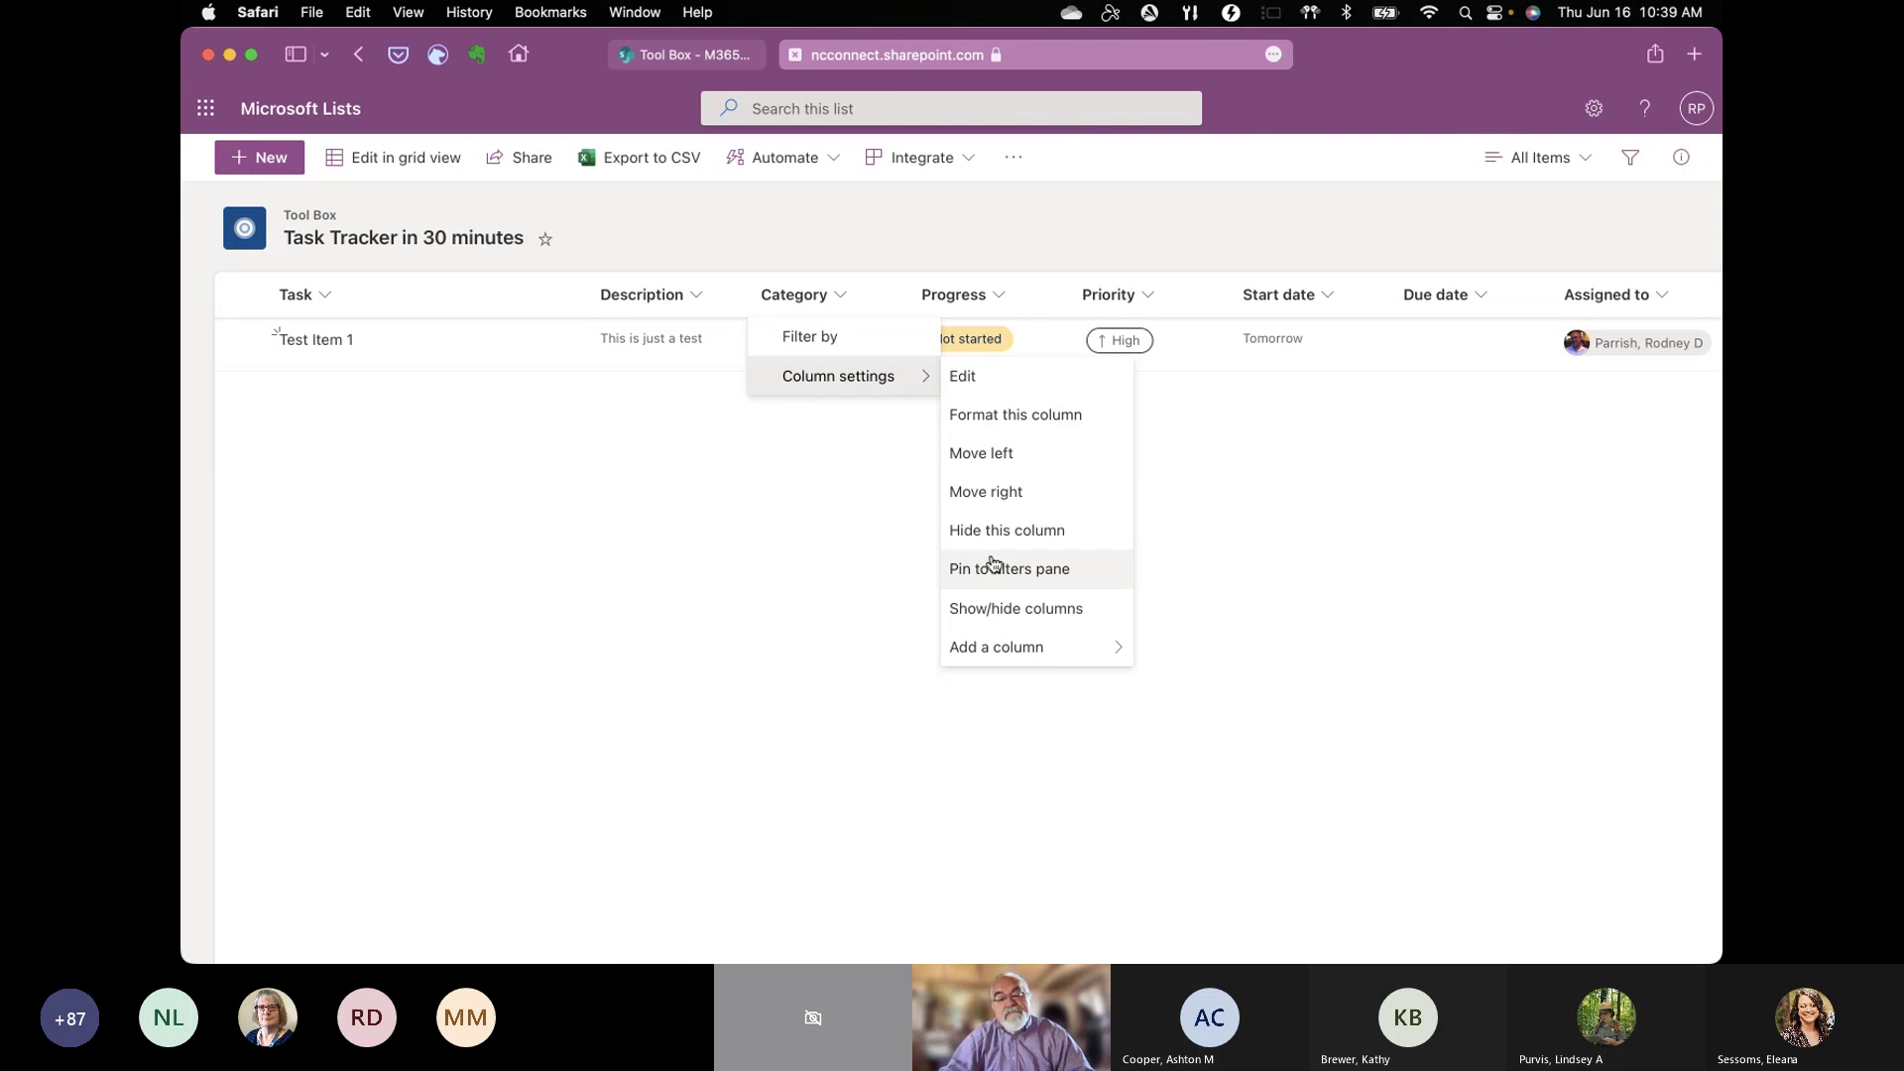
{"action": "left_click", "coordinate": [967, 378]}
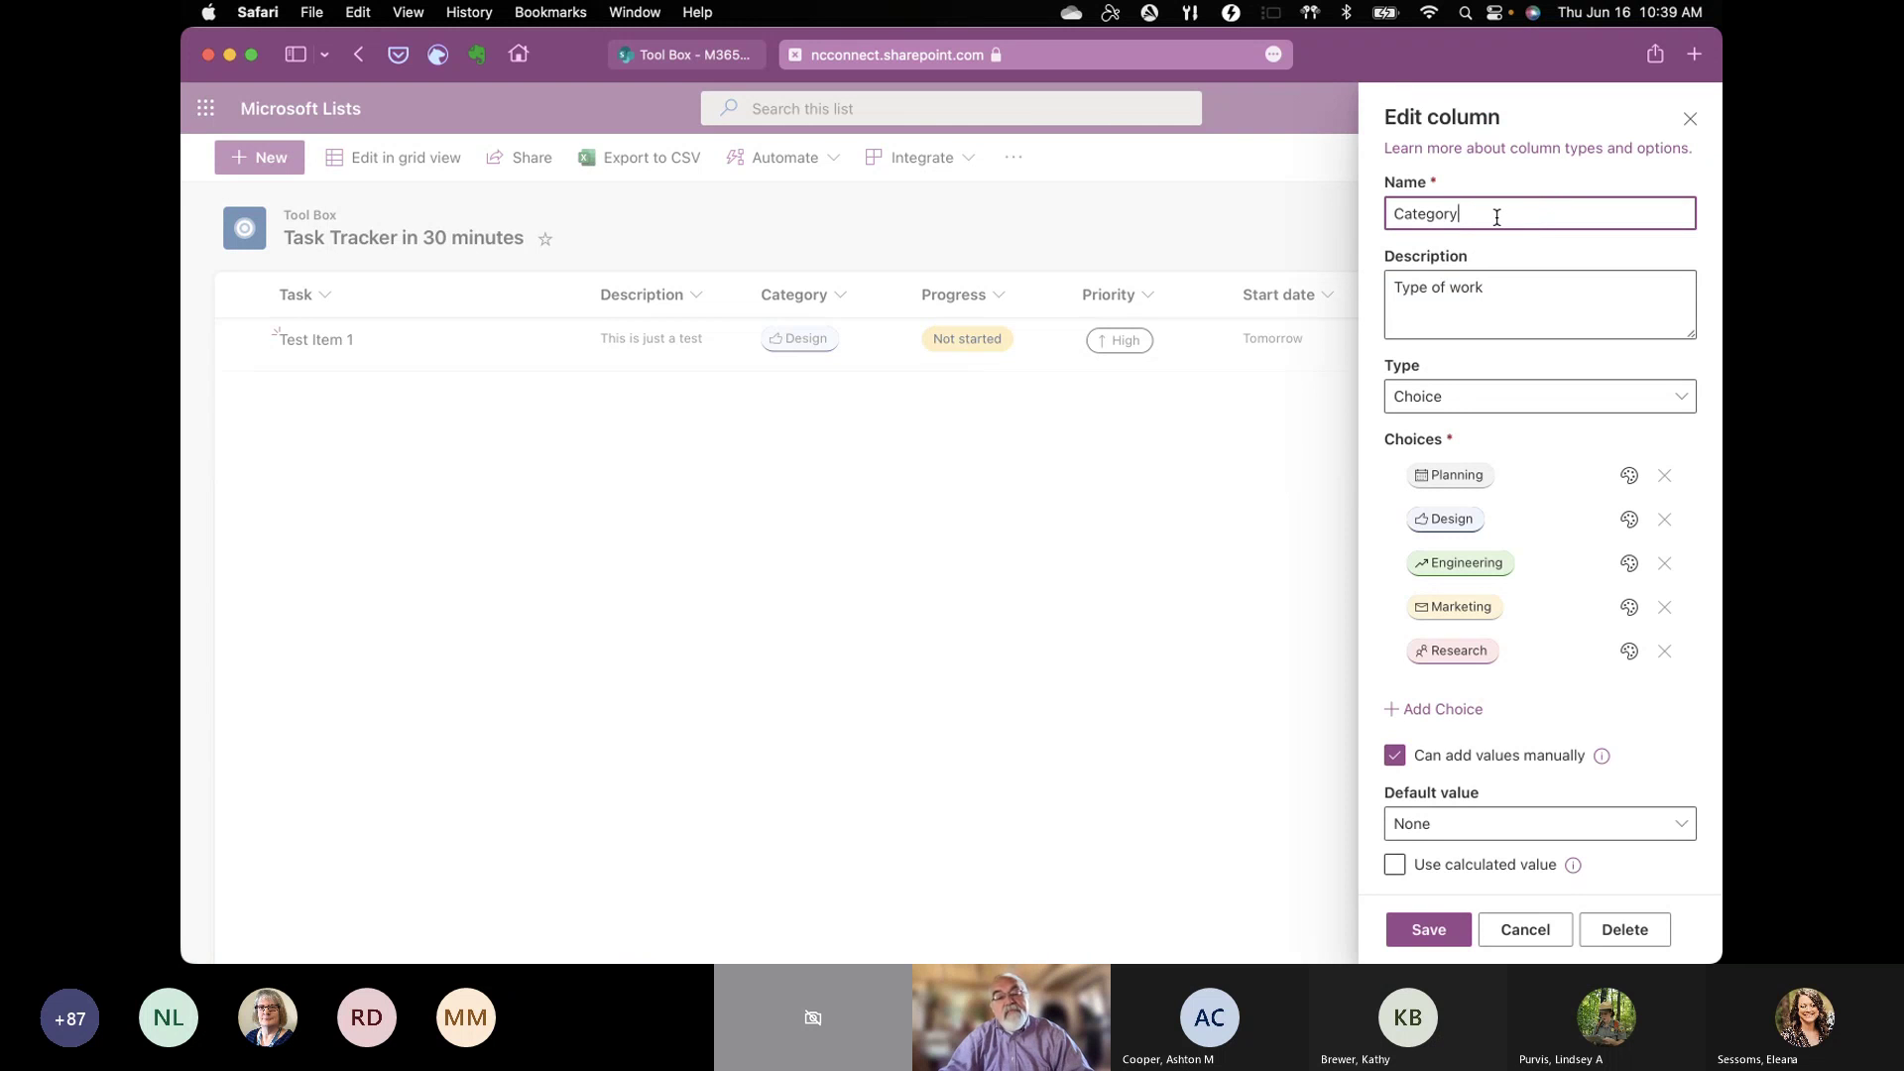
{"action": "left_click_drag", "start_coordinate": [1497, 217], "coordinate": [1395, 208]}
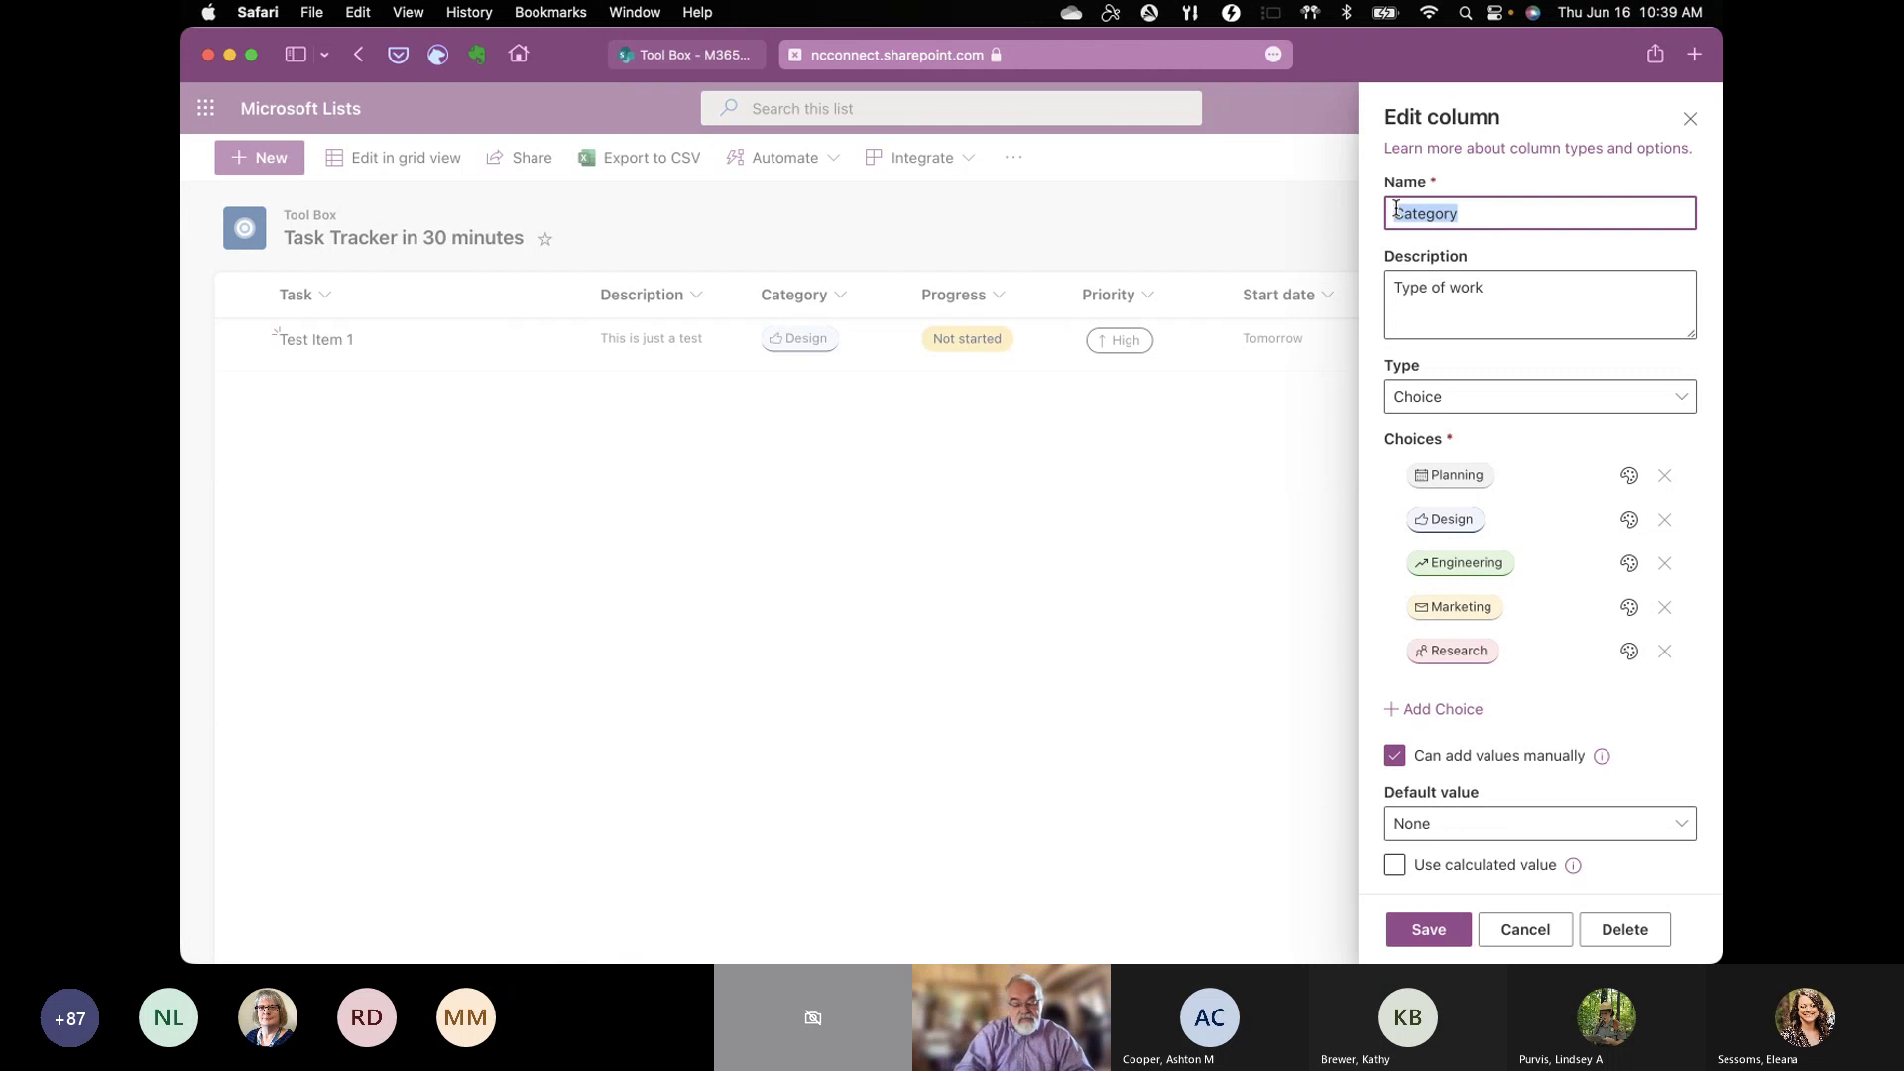
{"action": "type", "text": "Type"}
{"action": "left_click", "coordinate": [1564, 280]}
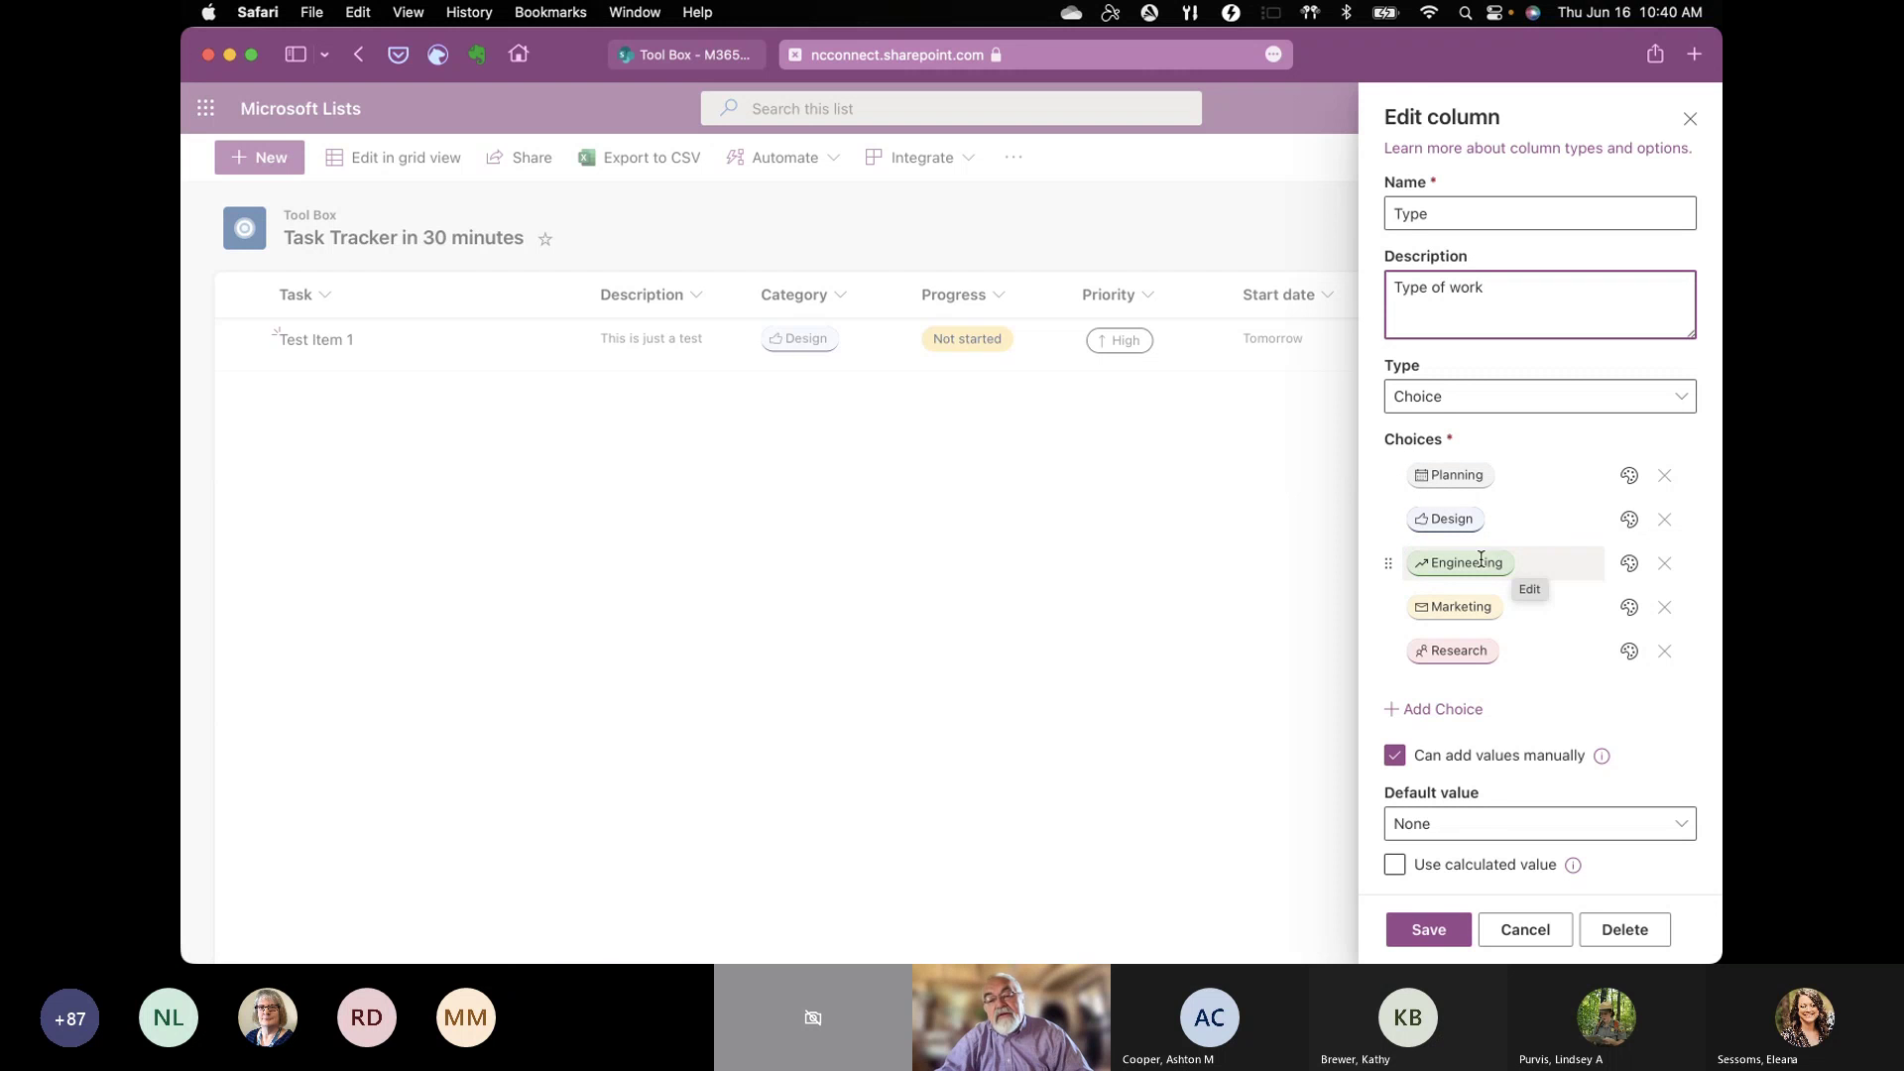
Step: Rename the Engineering choice to Proof of Concept and delete the Marketing choice
{"action": "left_click", "coordinate": [1482, 561]}
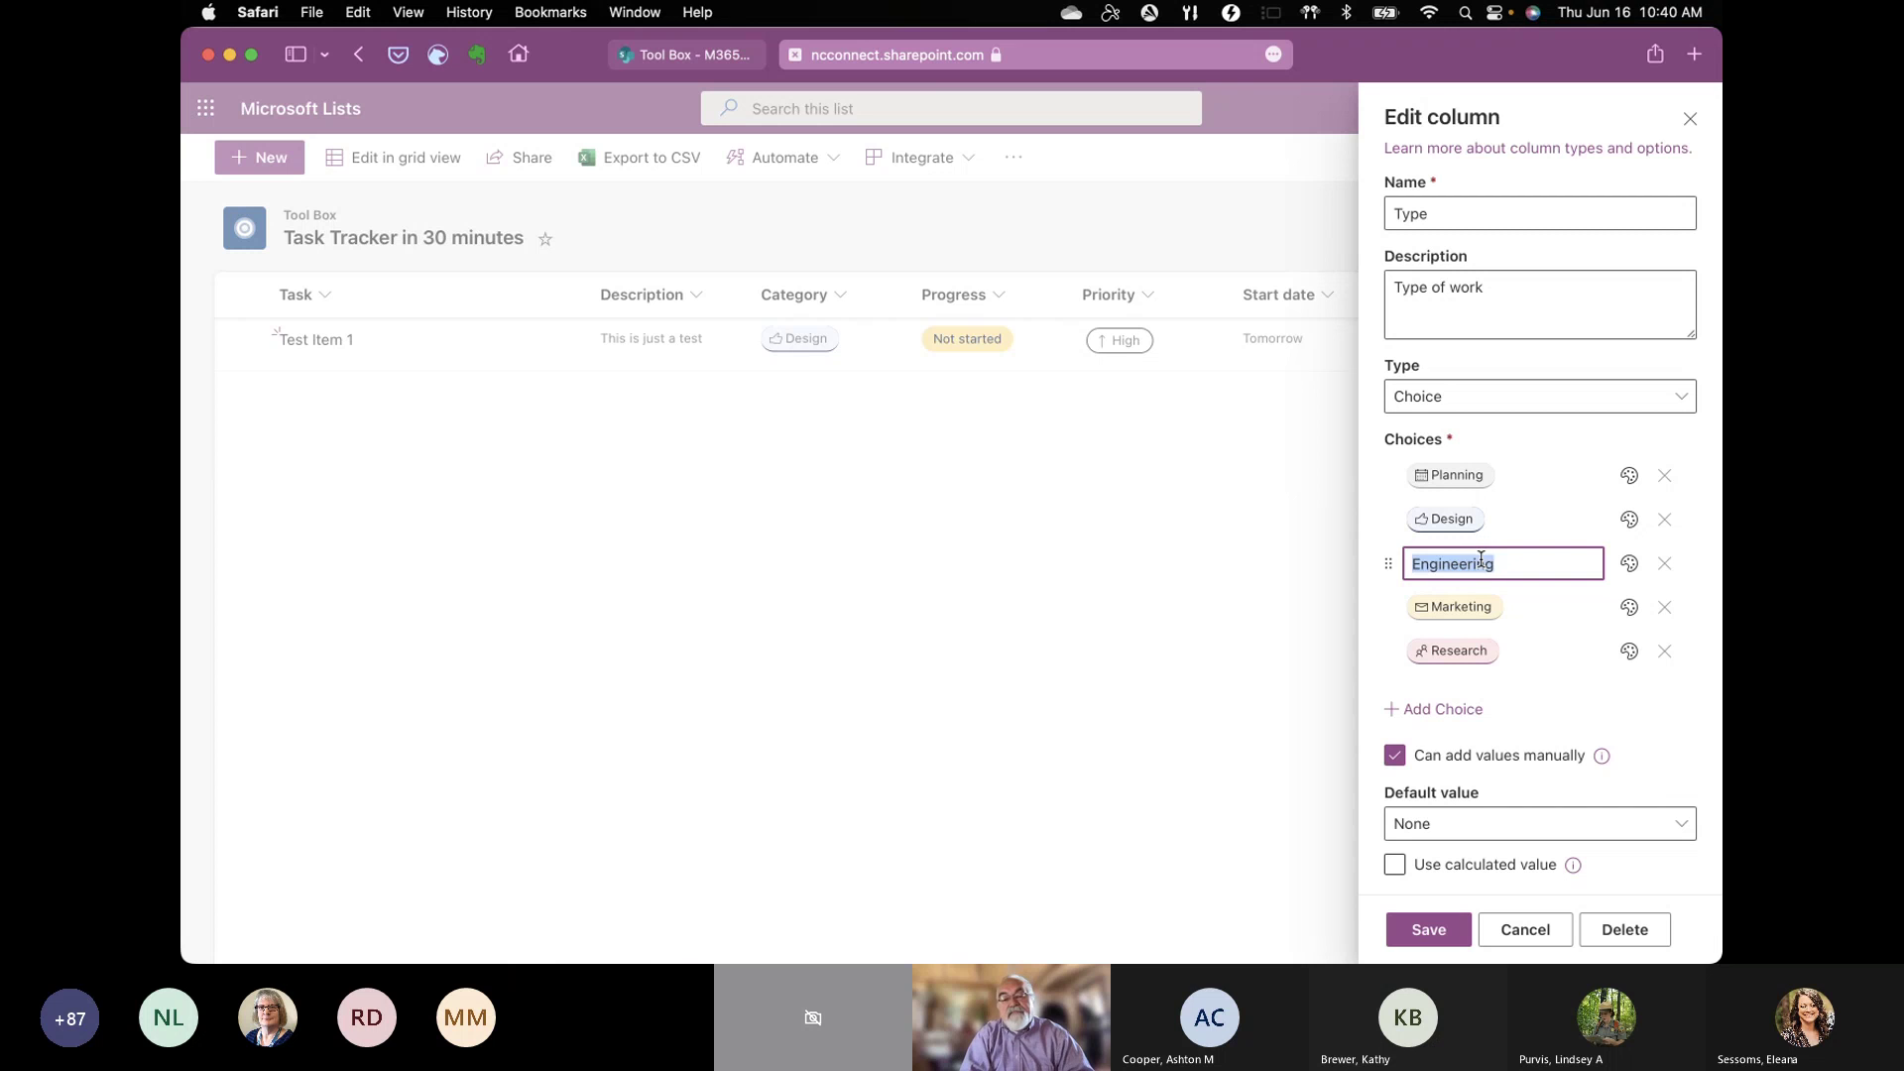
{"action": "type", "text": "P"}
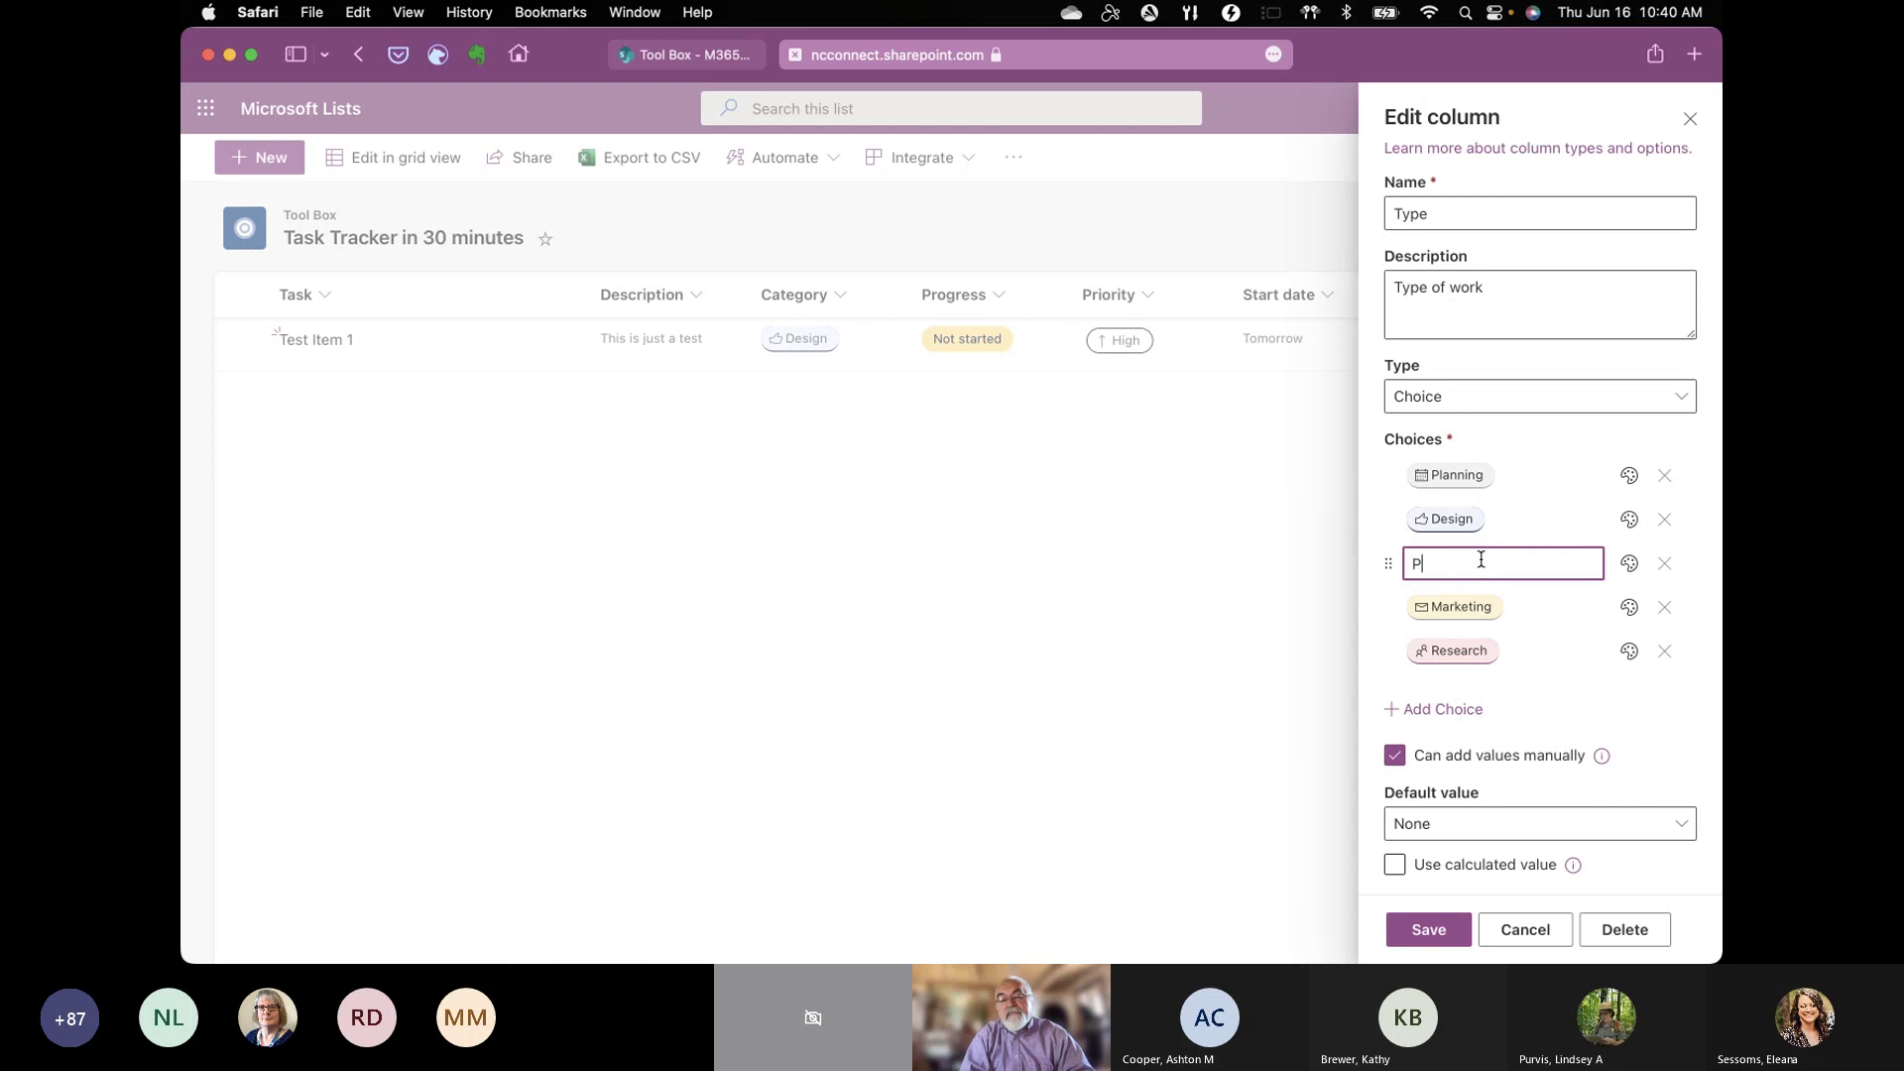
{"action": "type", "text": "roof of Concept"}
{"action": "key", "text": "Tab"}
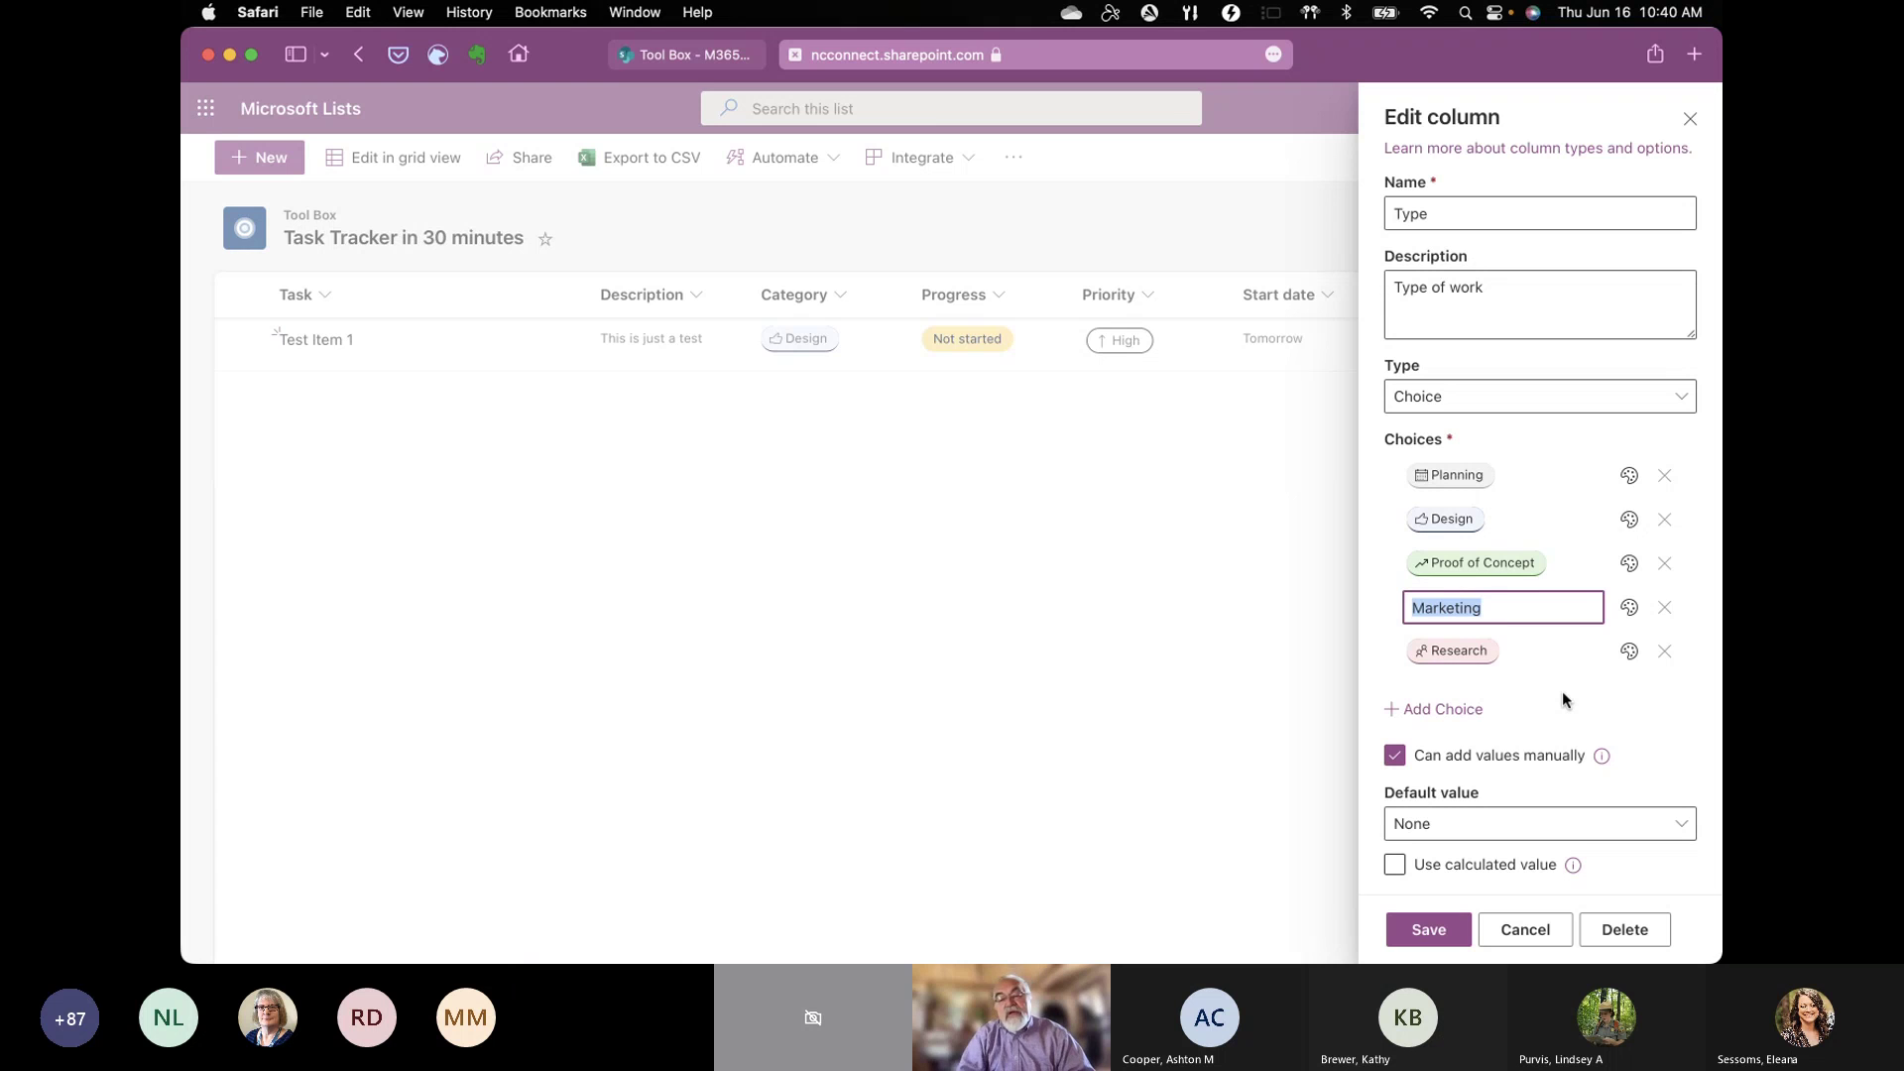
{"action": "left_click", "coordinate": [1665, 608]}
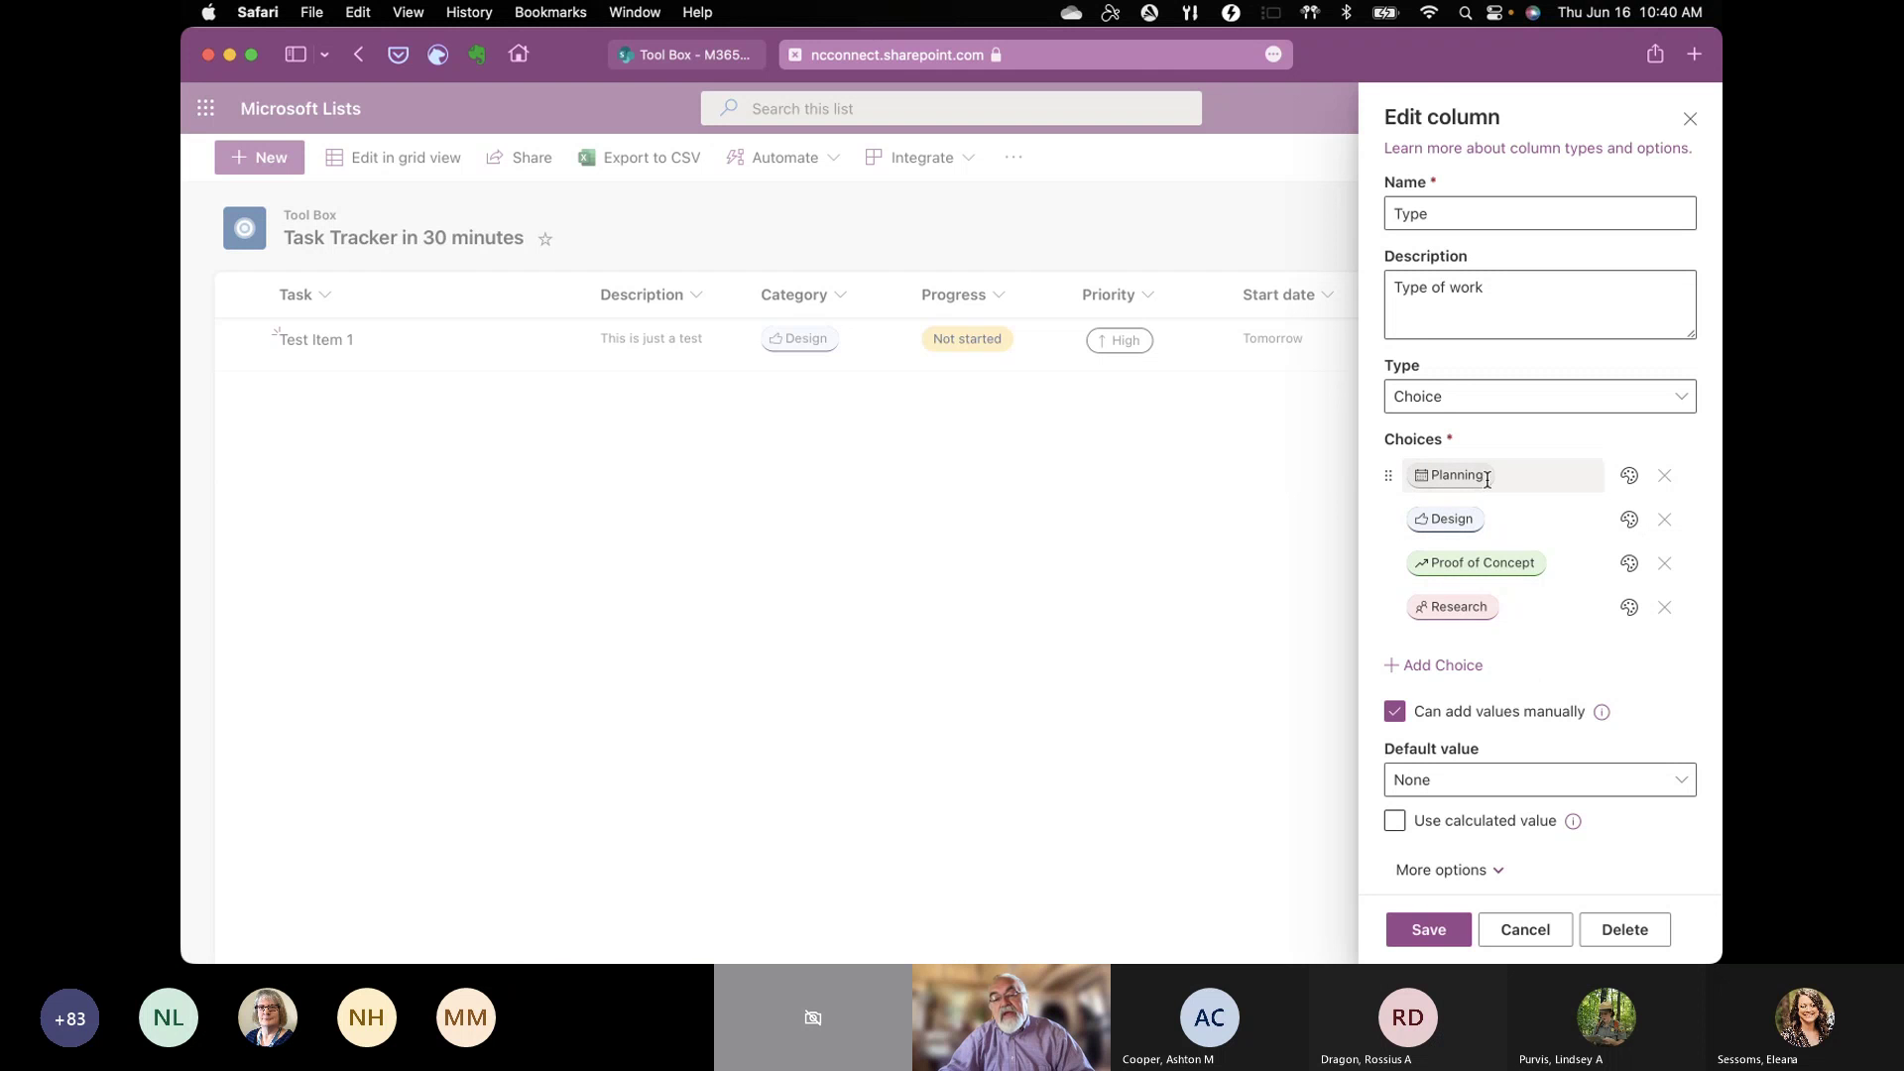
Step: Colour the Planning choice light green and the Proof of Concept choice light blue
{"action": "left_click", "coordinate": [1630, 480]}
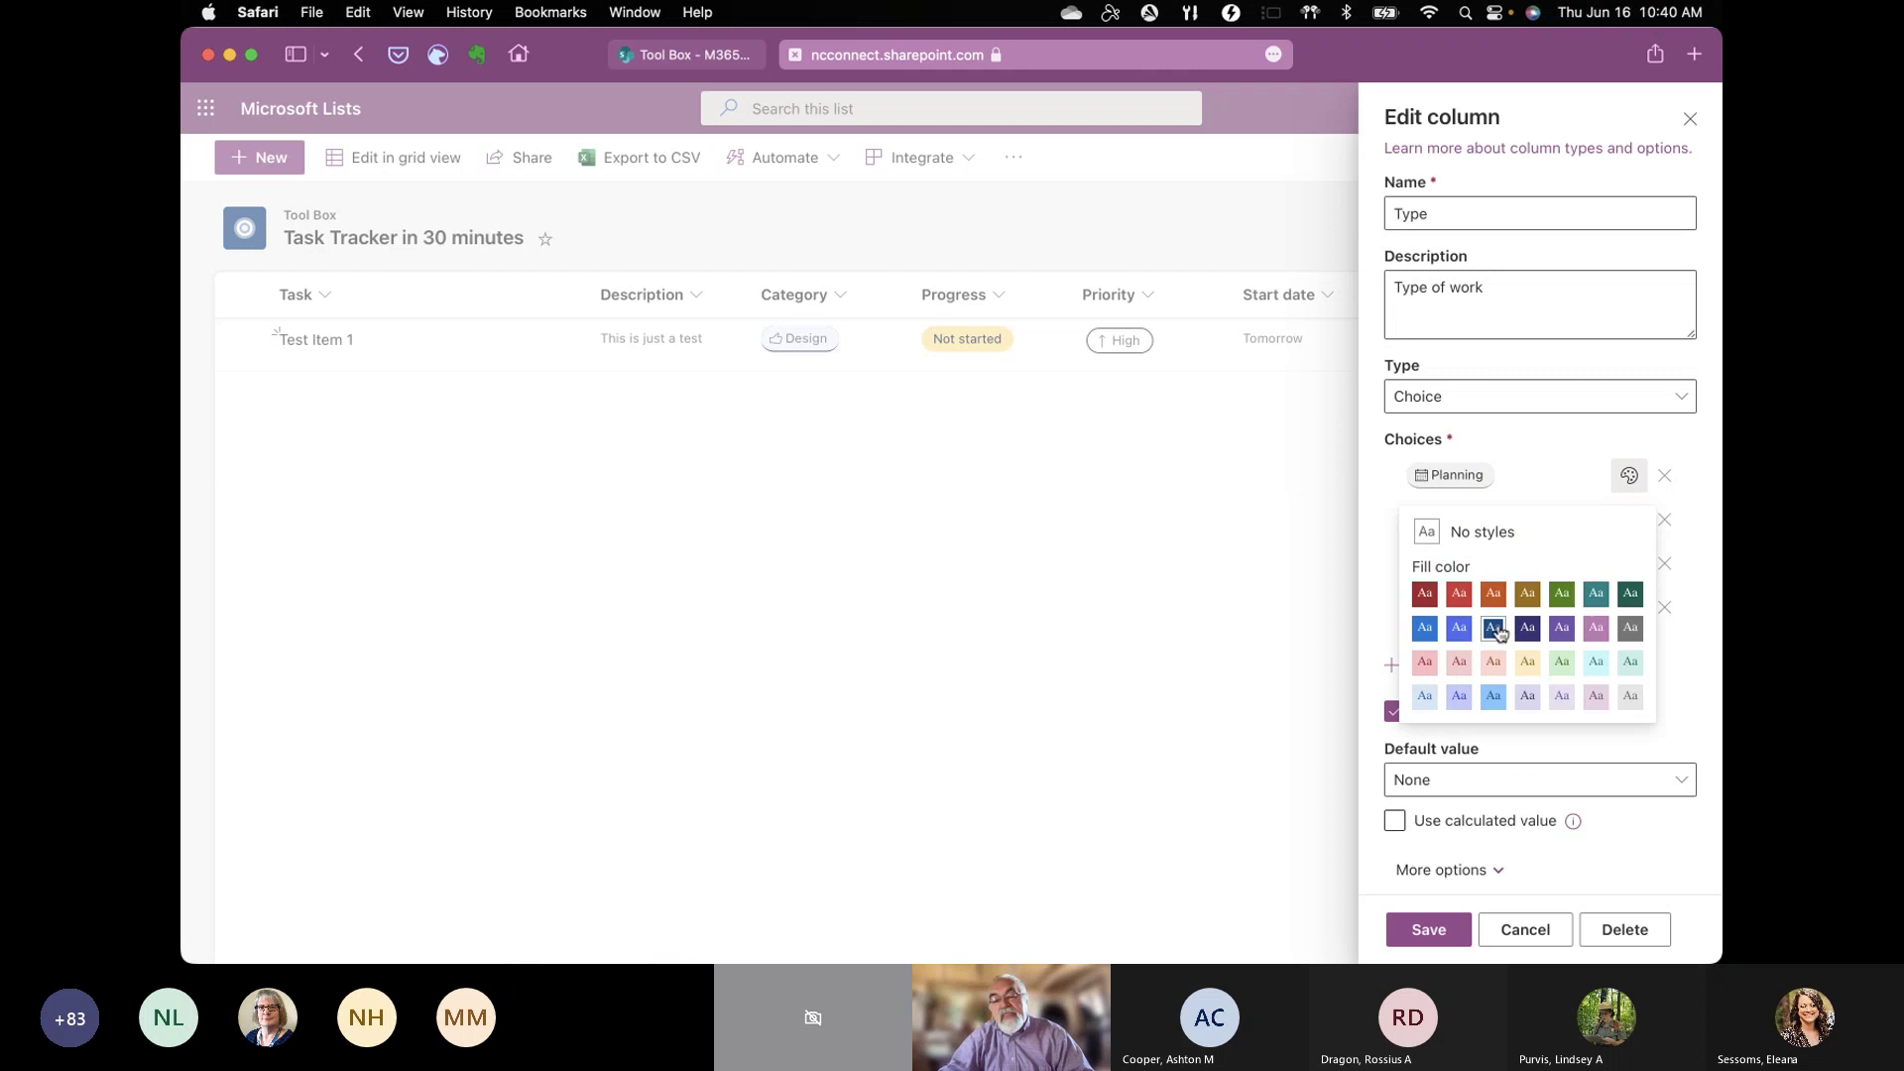
{"action": "left_click", "coordinate": [1494, 628]}
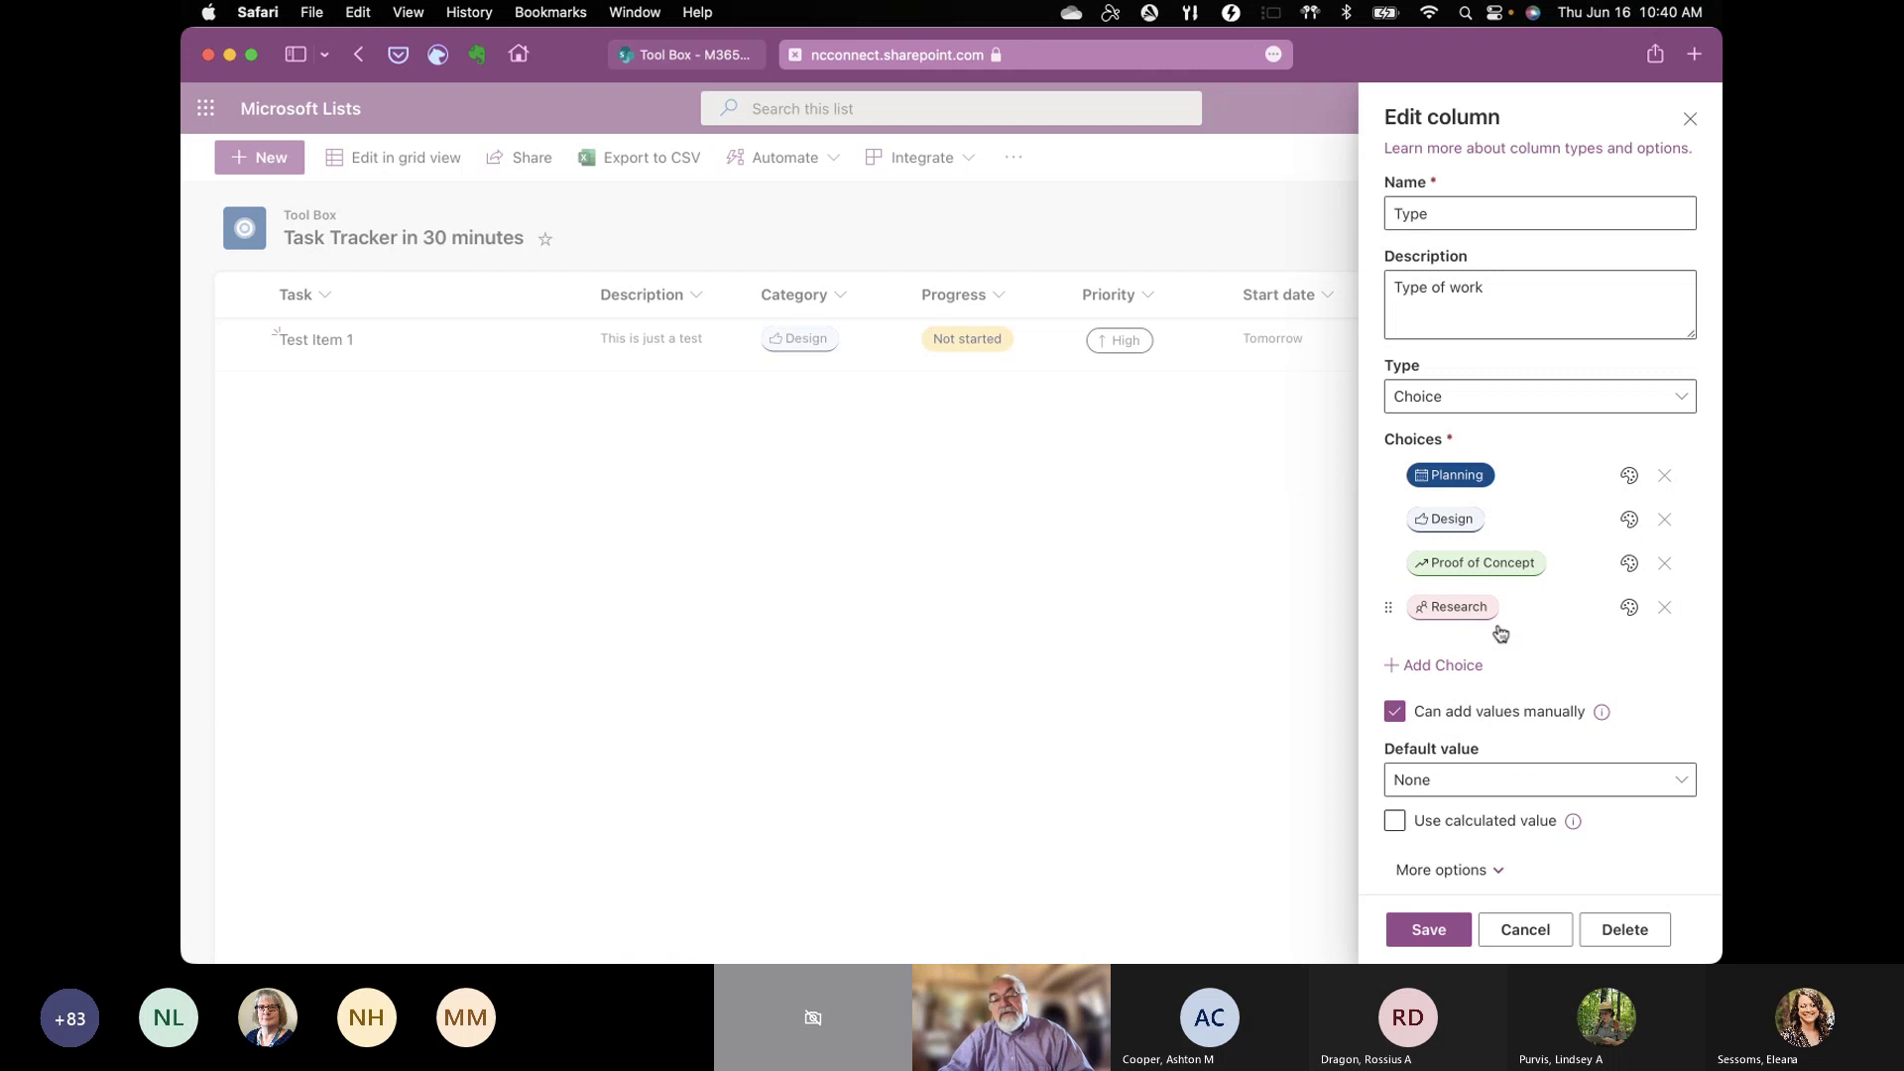
{"action": "left_click", "coordinate": [1629, 476]}
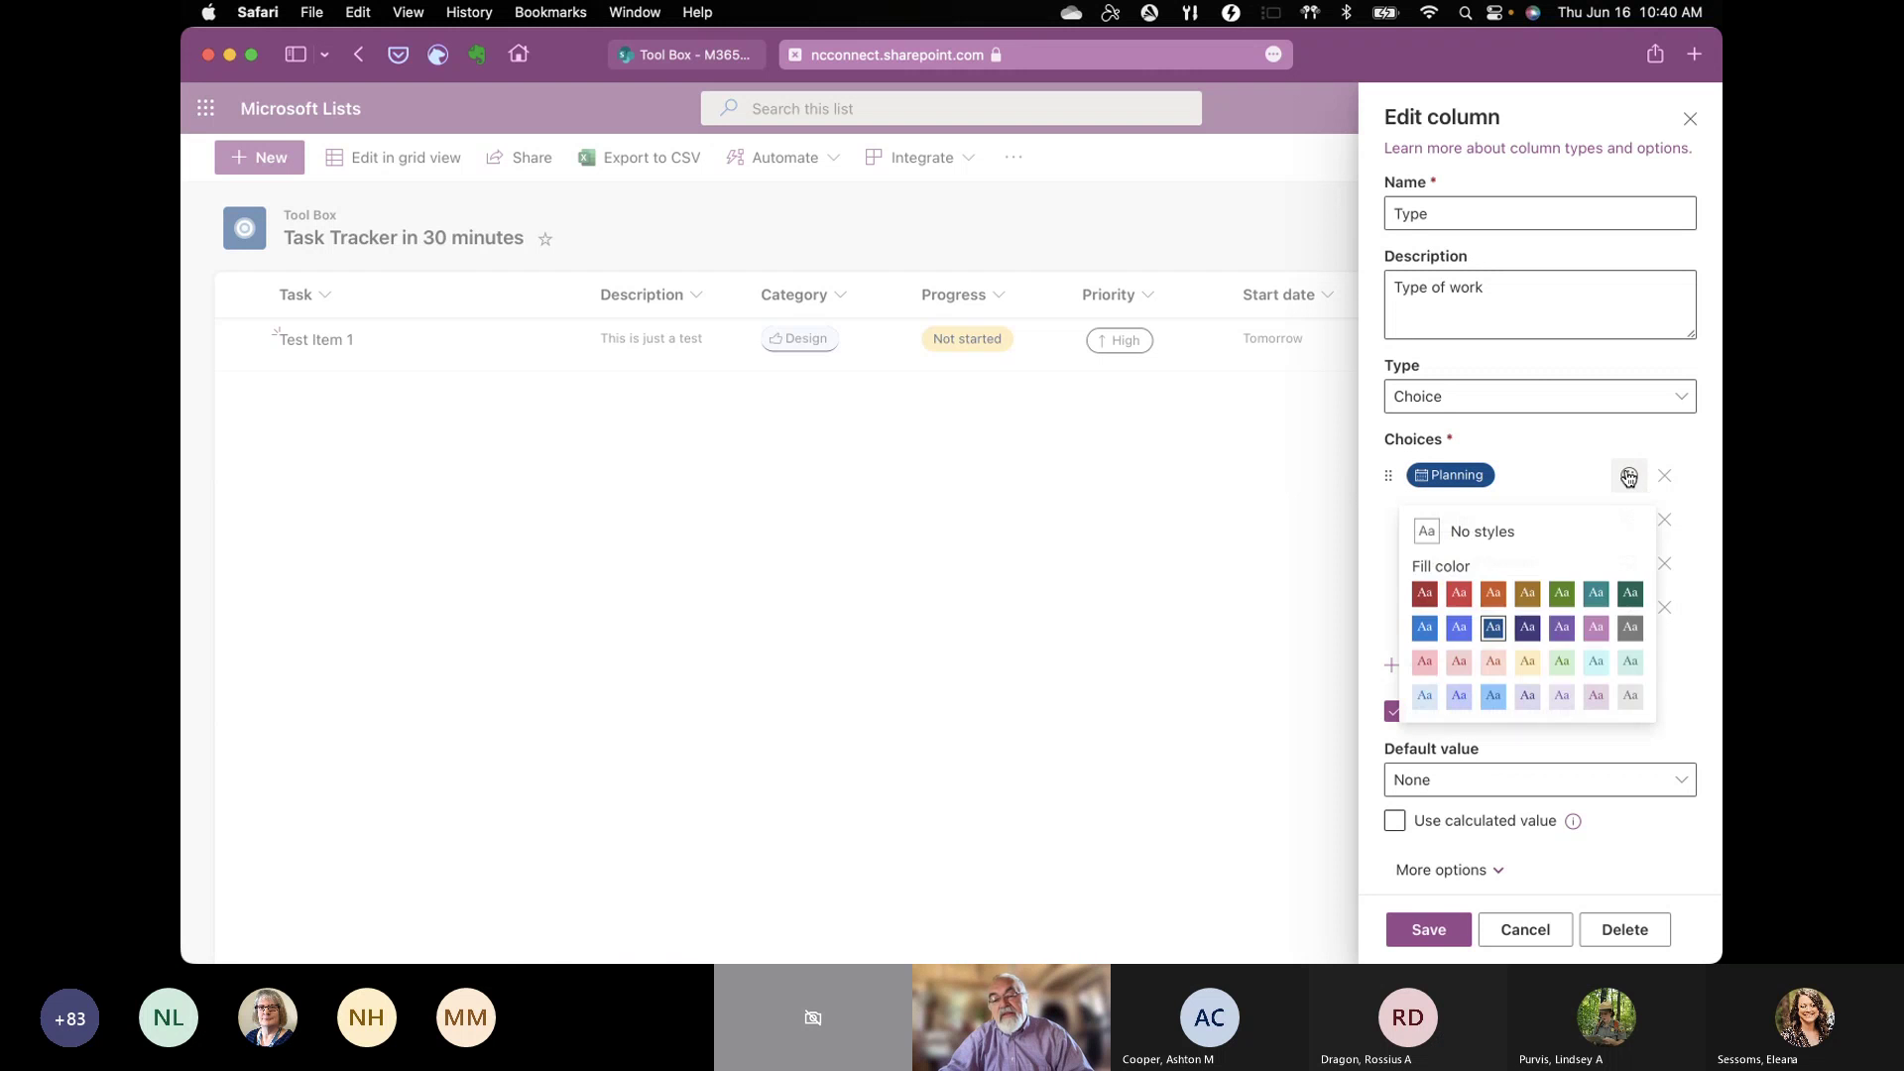
{"action": "left_click", "coordinate": [1562, 662]}
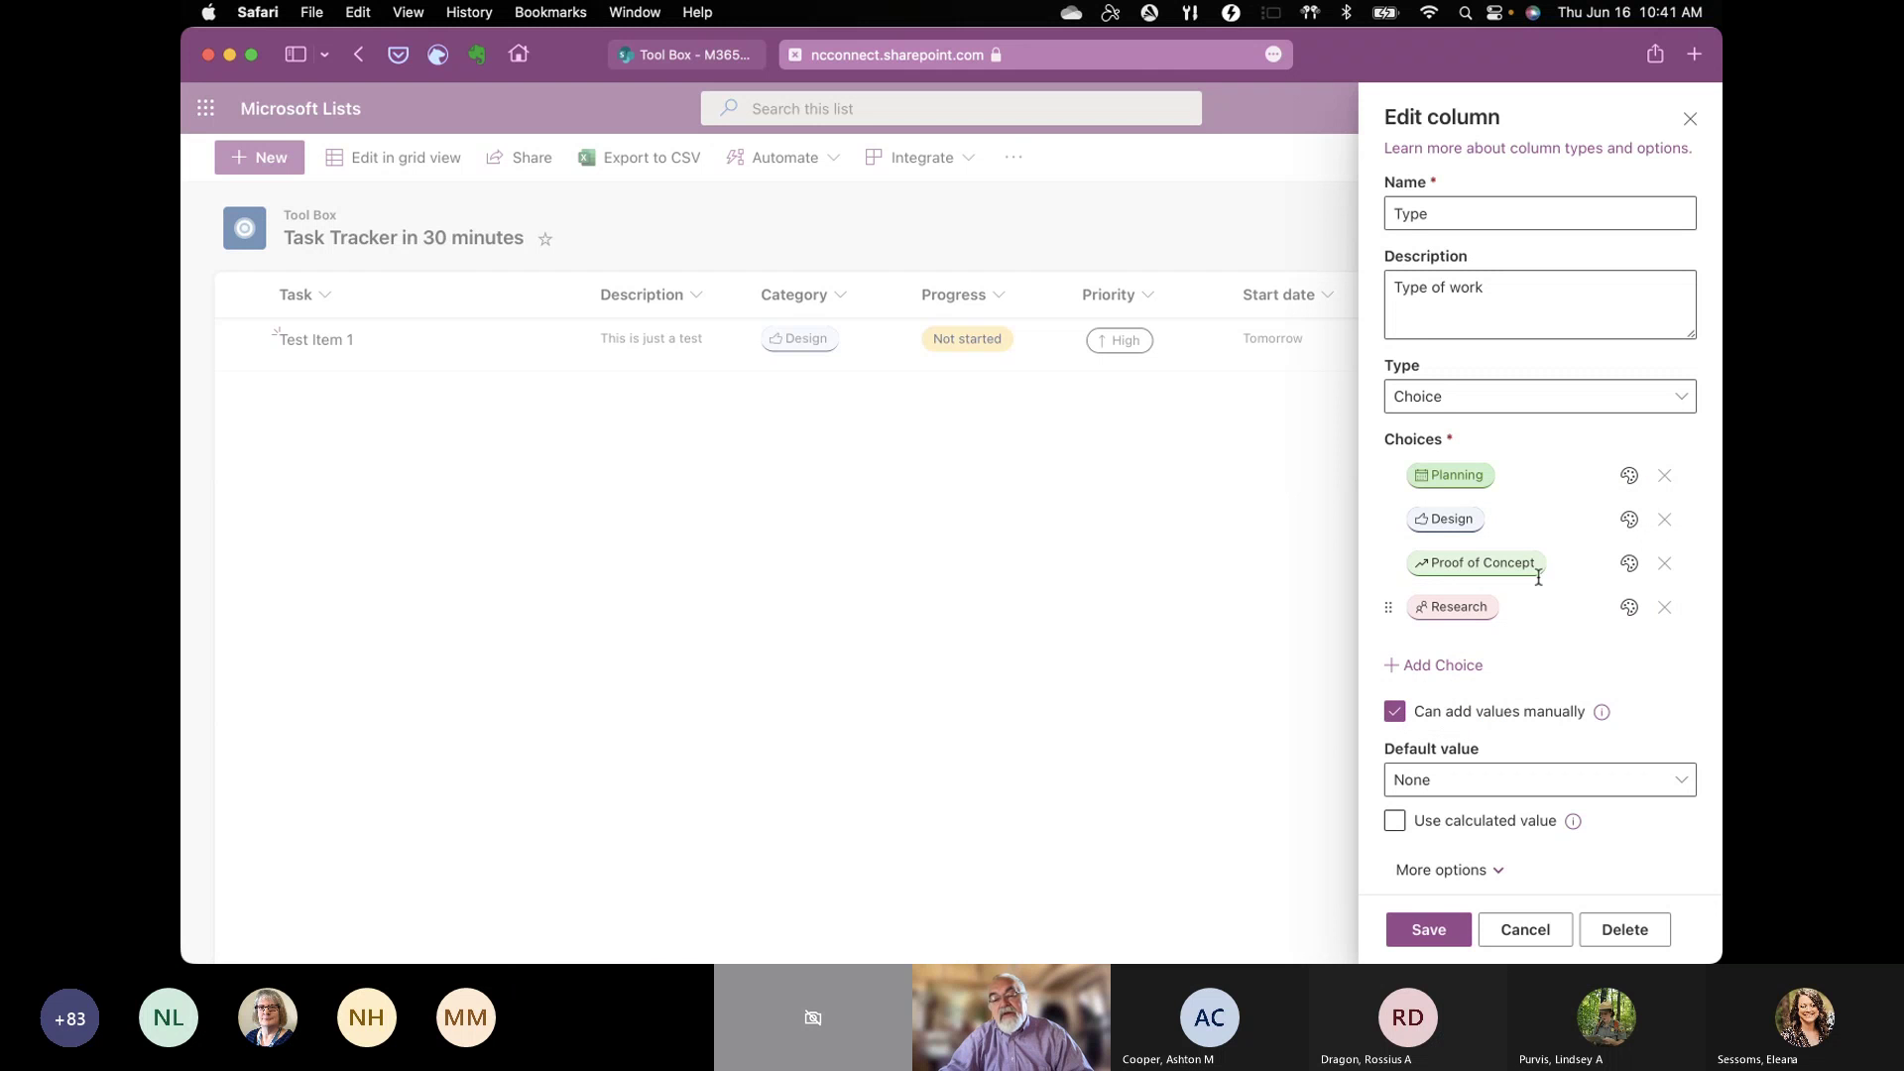
{"action": "left_click", "coordinate": [1628, 563]}
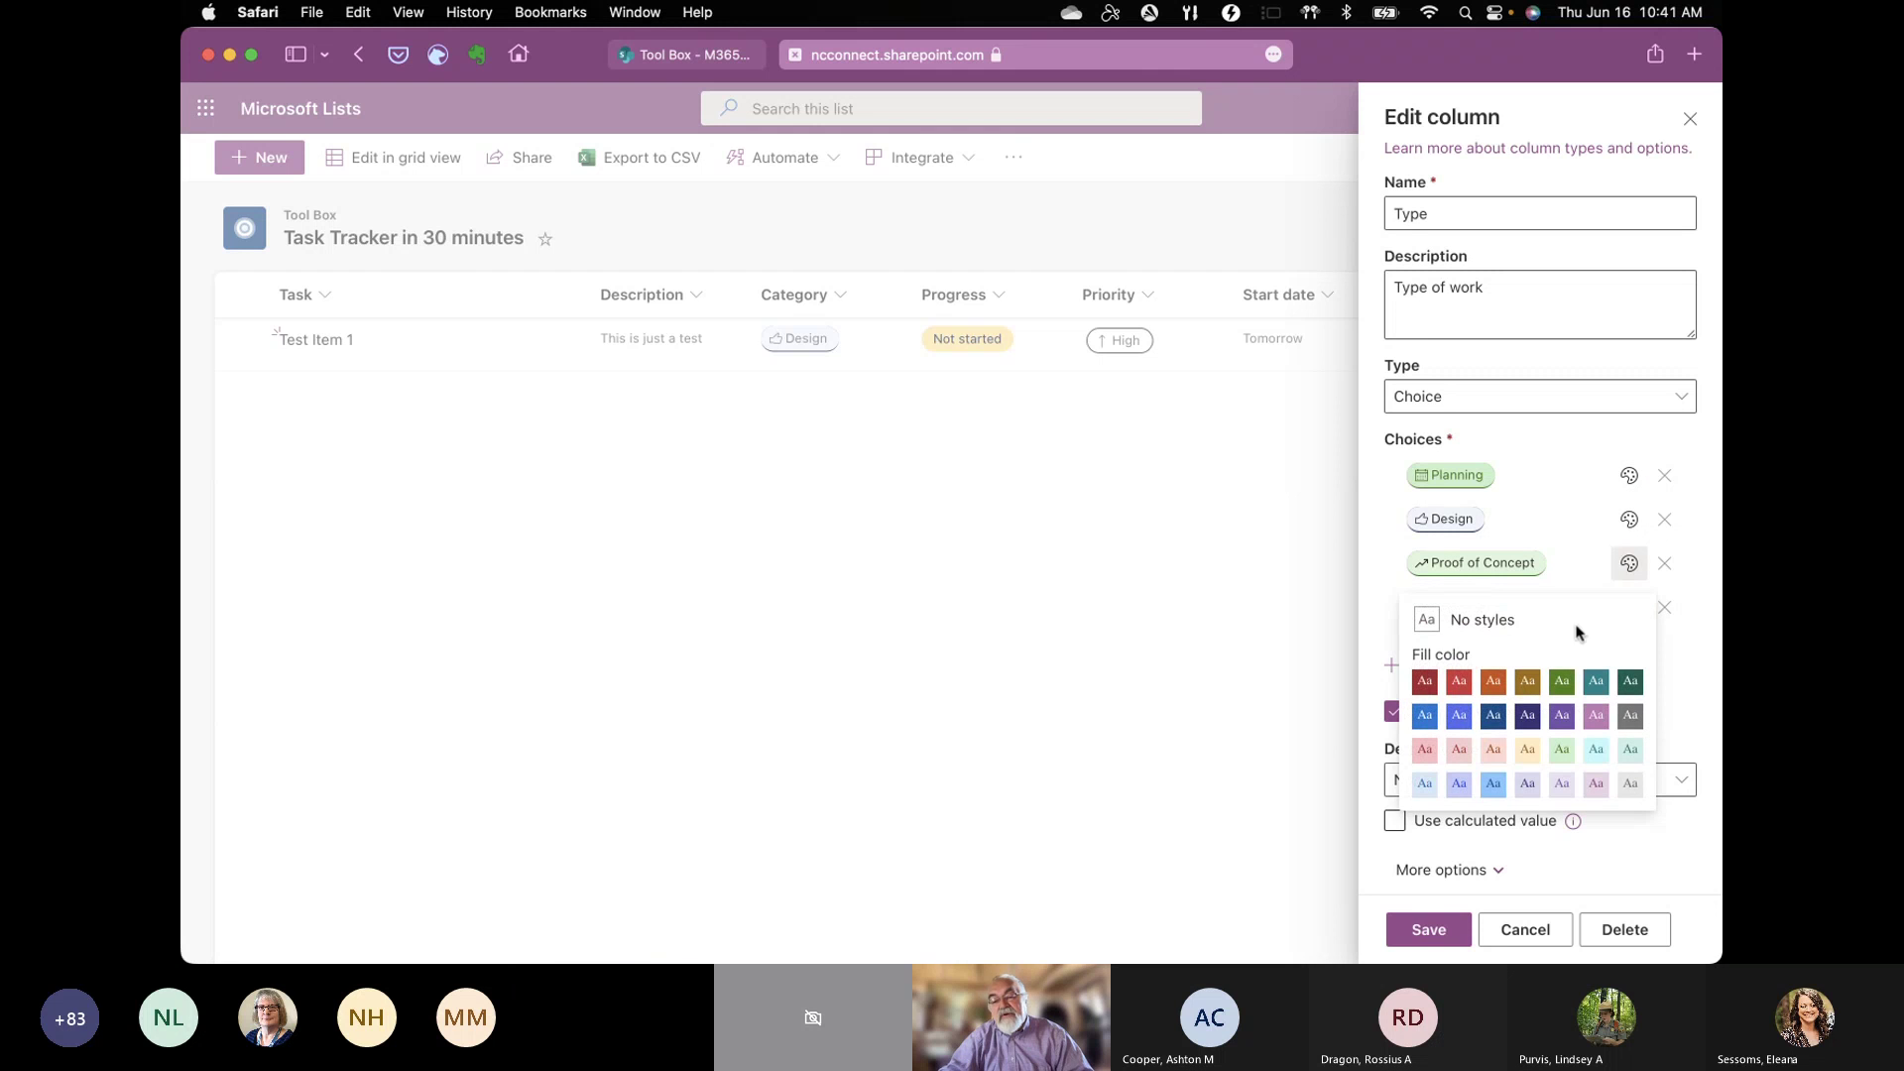
{"action": "left_click", "coordinate": [1494, 783]}
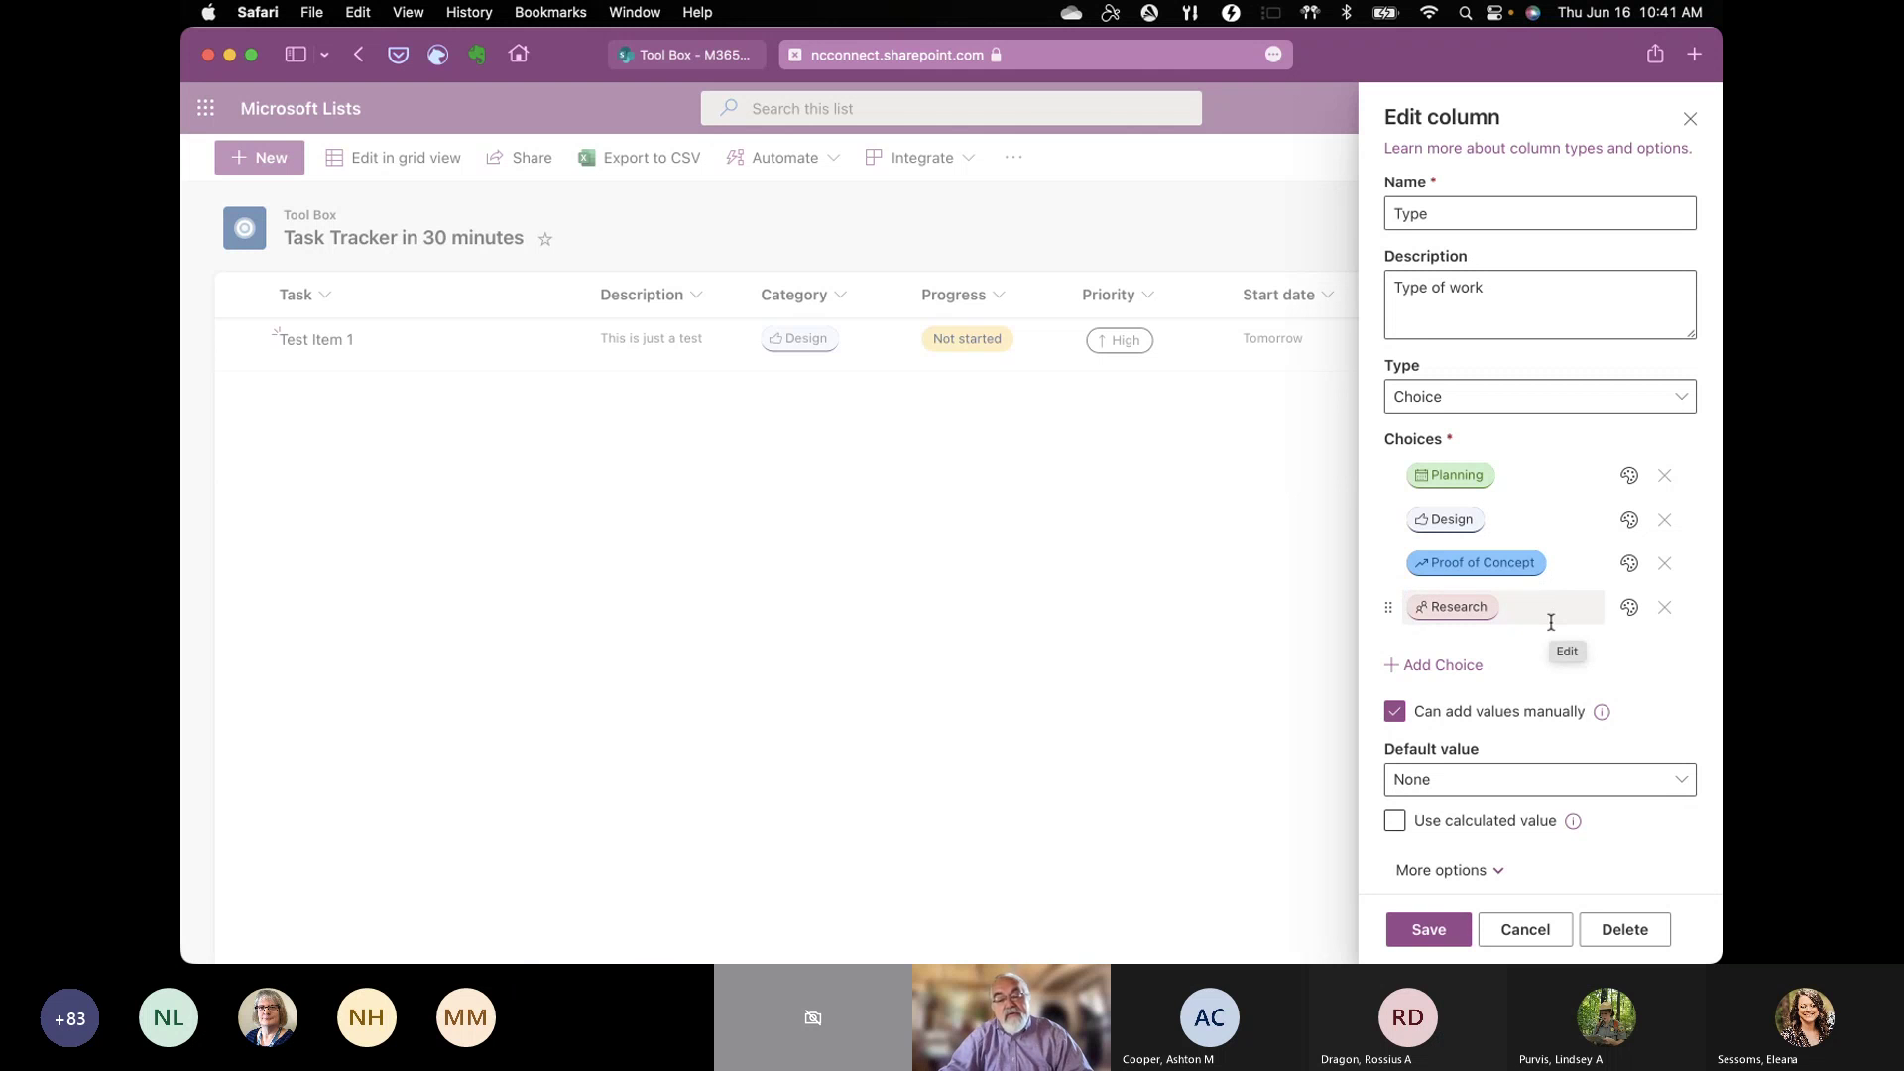
Step: Add a fifth choice to the Type column
{"action": "scroll", "coordinate": [1527, 742], "scroll_direction": "down", "scroll_amount": 1}
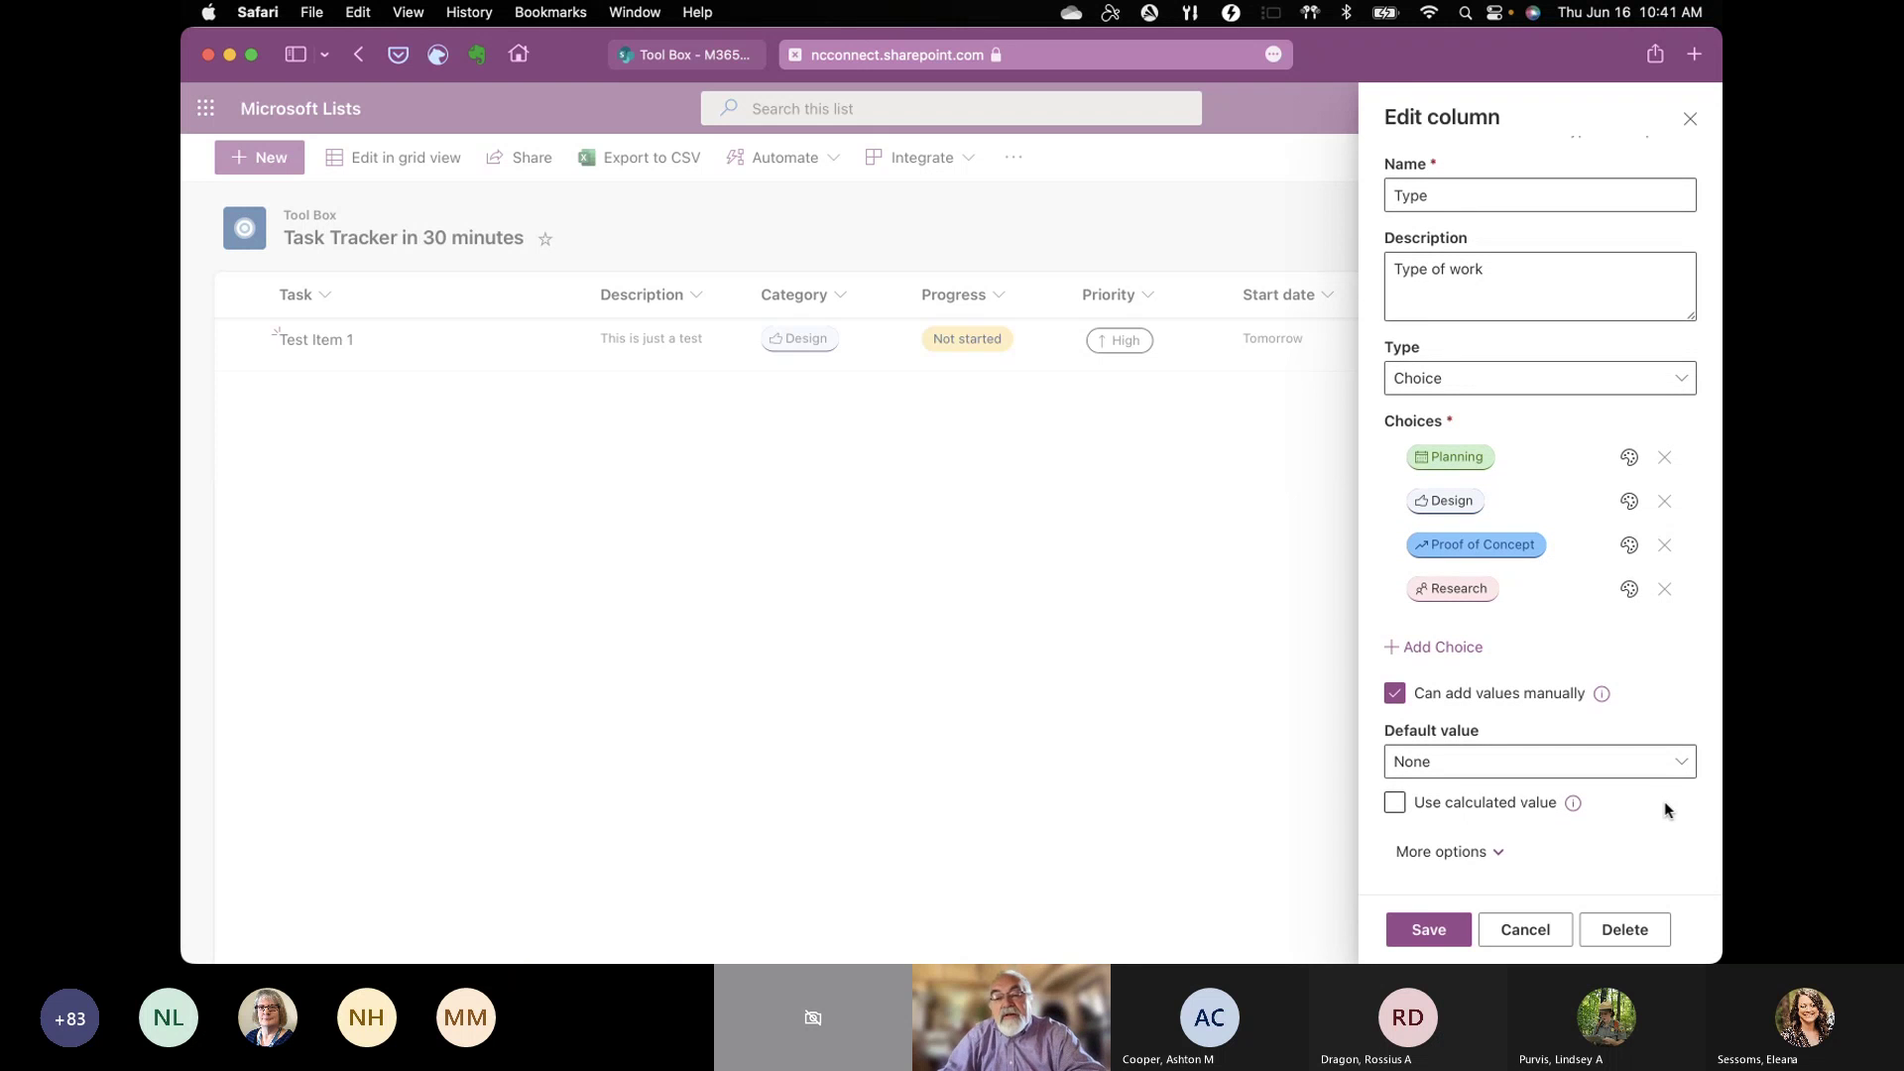
{"action": "scroll", "coordinate": [1664, 805], "scroll_direction": "up", "scroll_amount": 1}
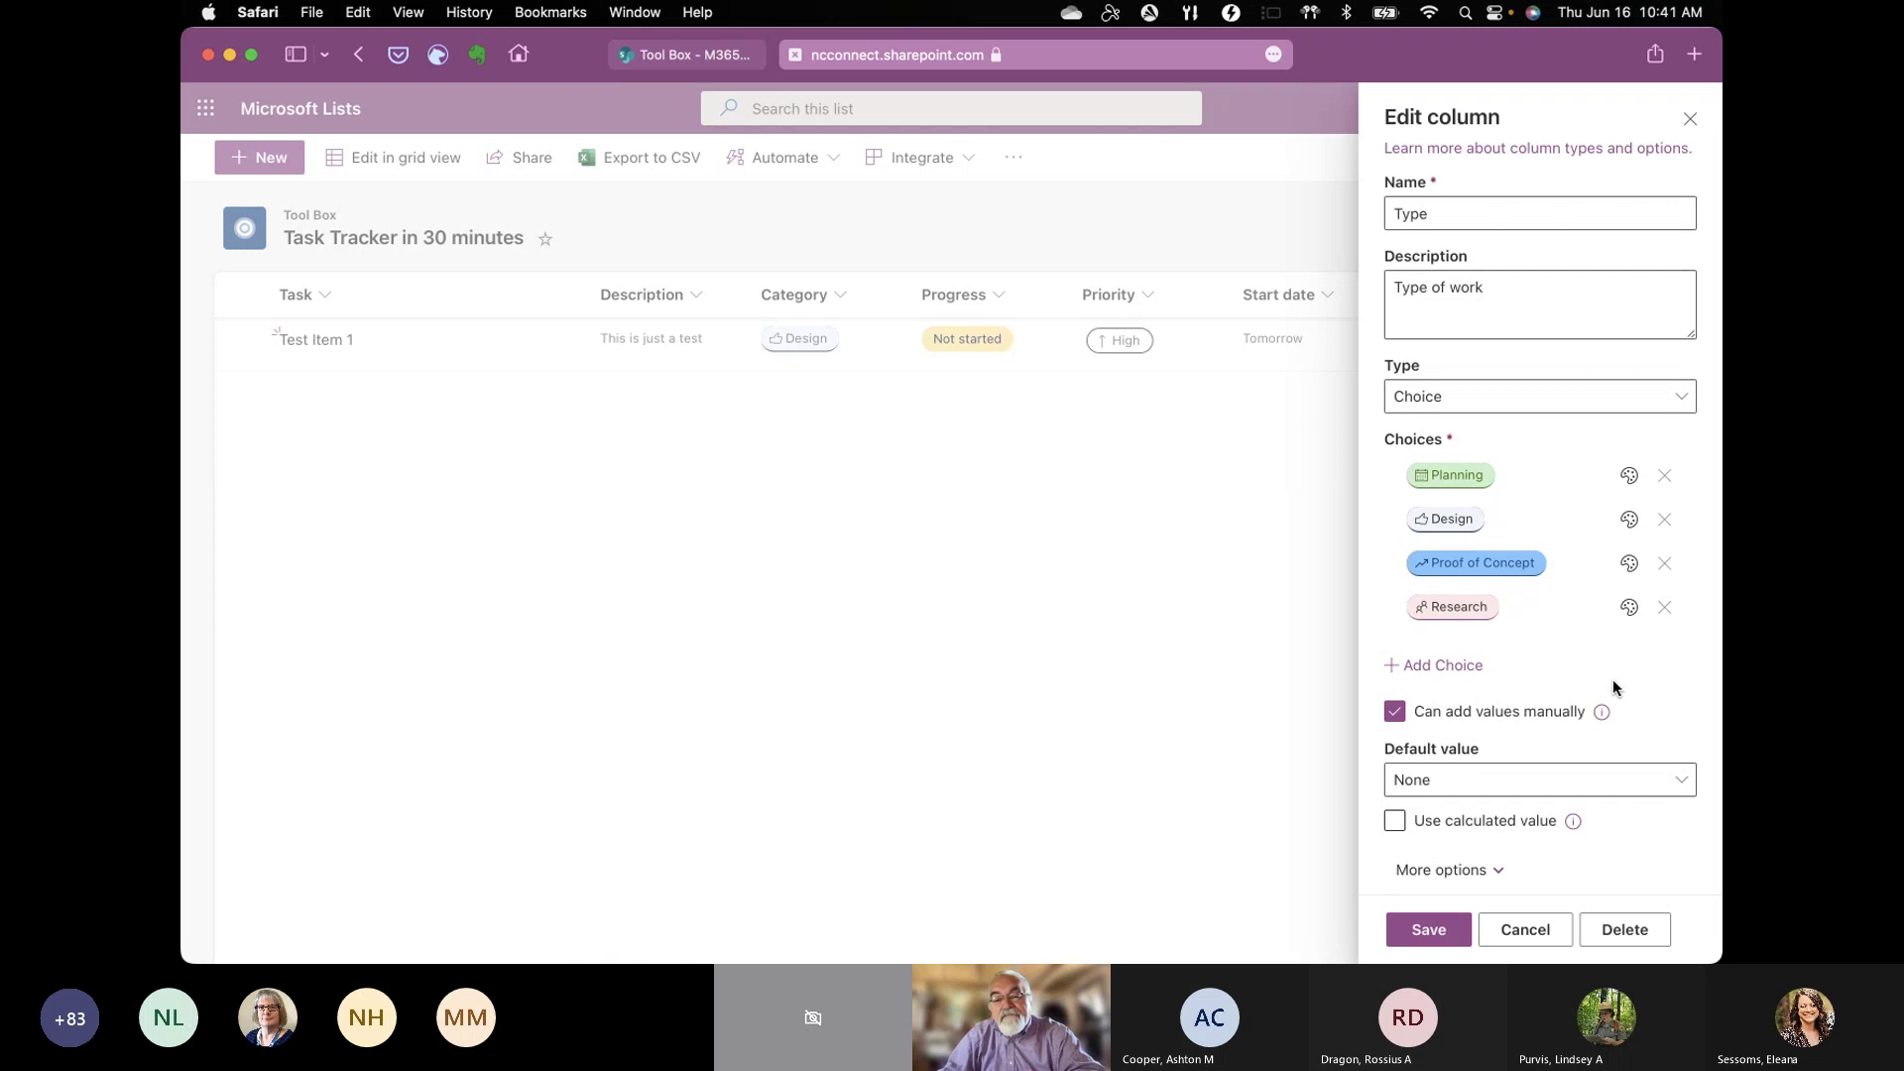
{"action": "left_click", "coordinate": [1450, 671]}
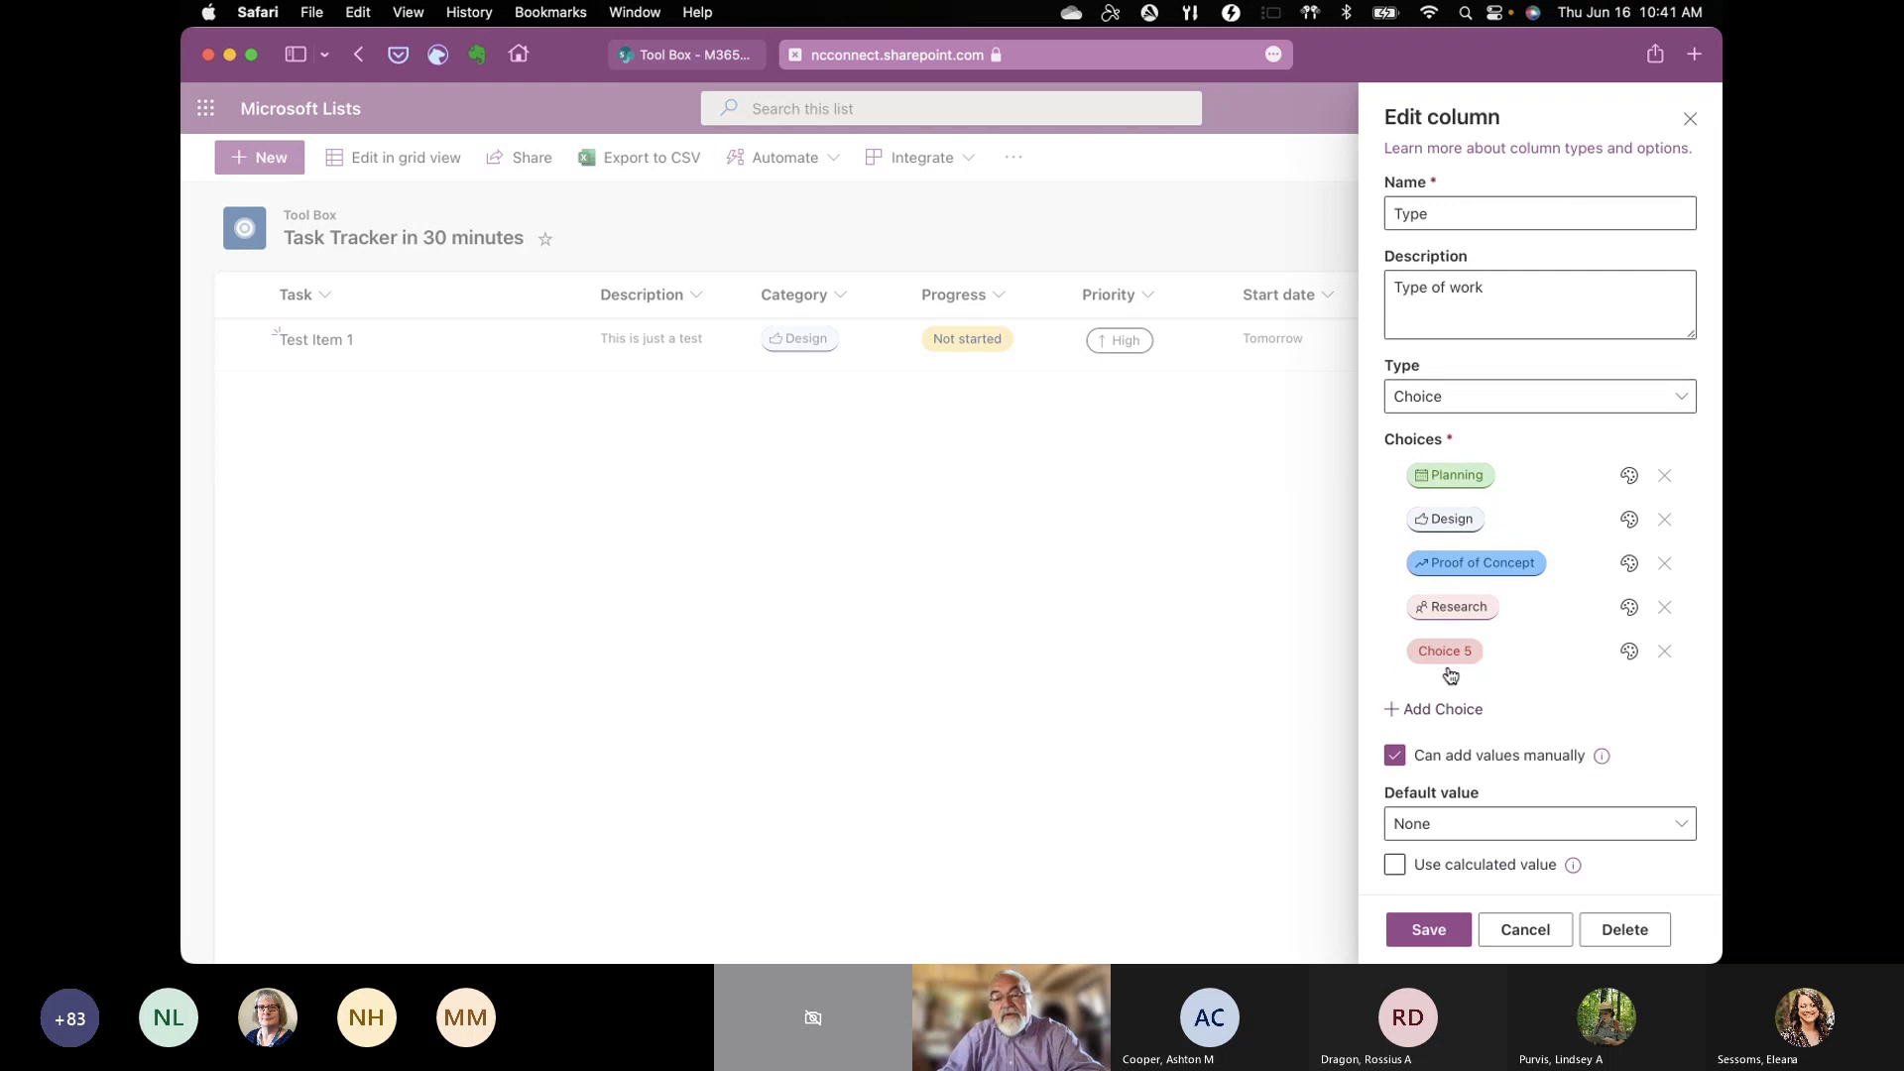
Step: Name the new choice New Task and give it a dark green fill
{"action": "left_click", "coordinate": [1450, 654]}
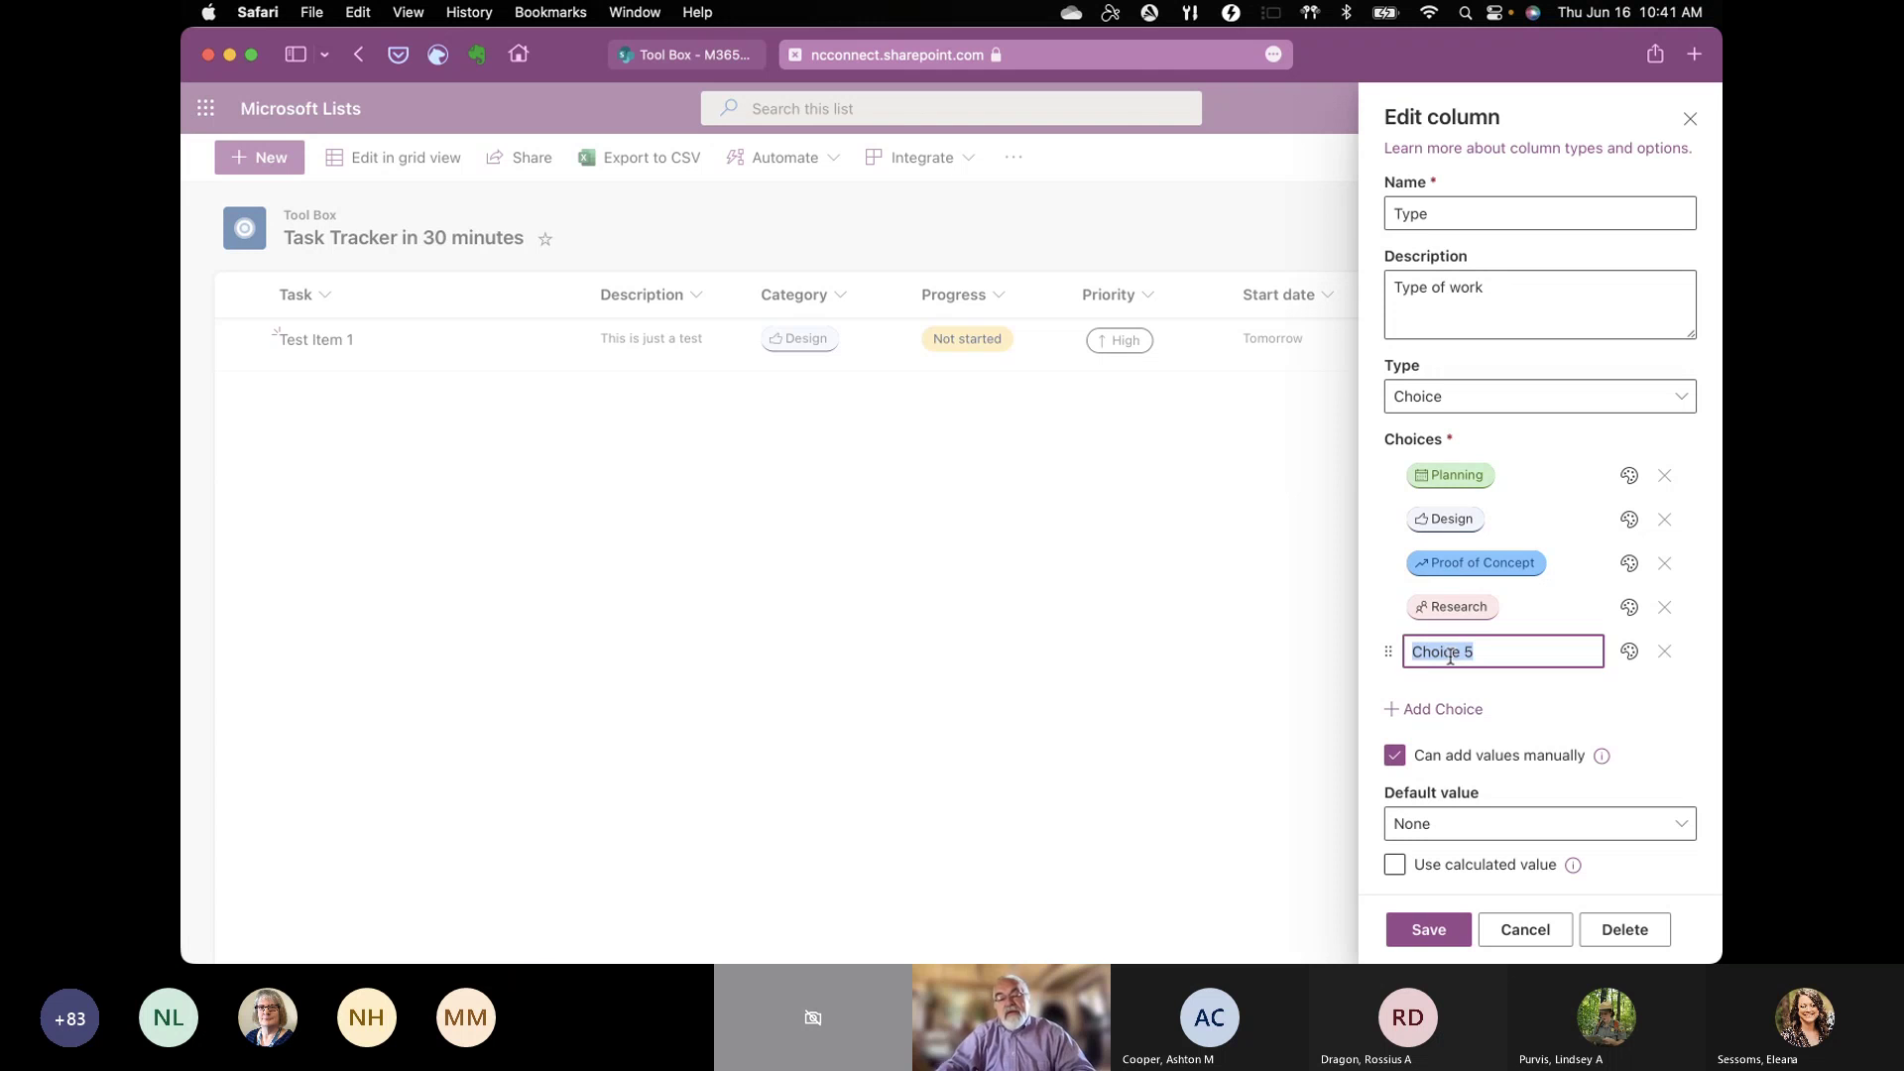
{"action": "type", "text": "New Task"}
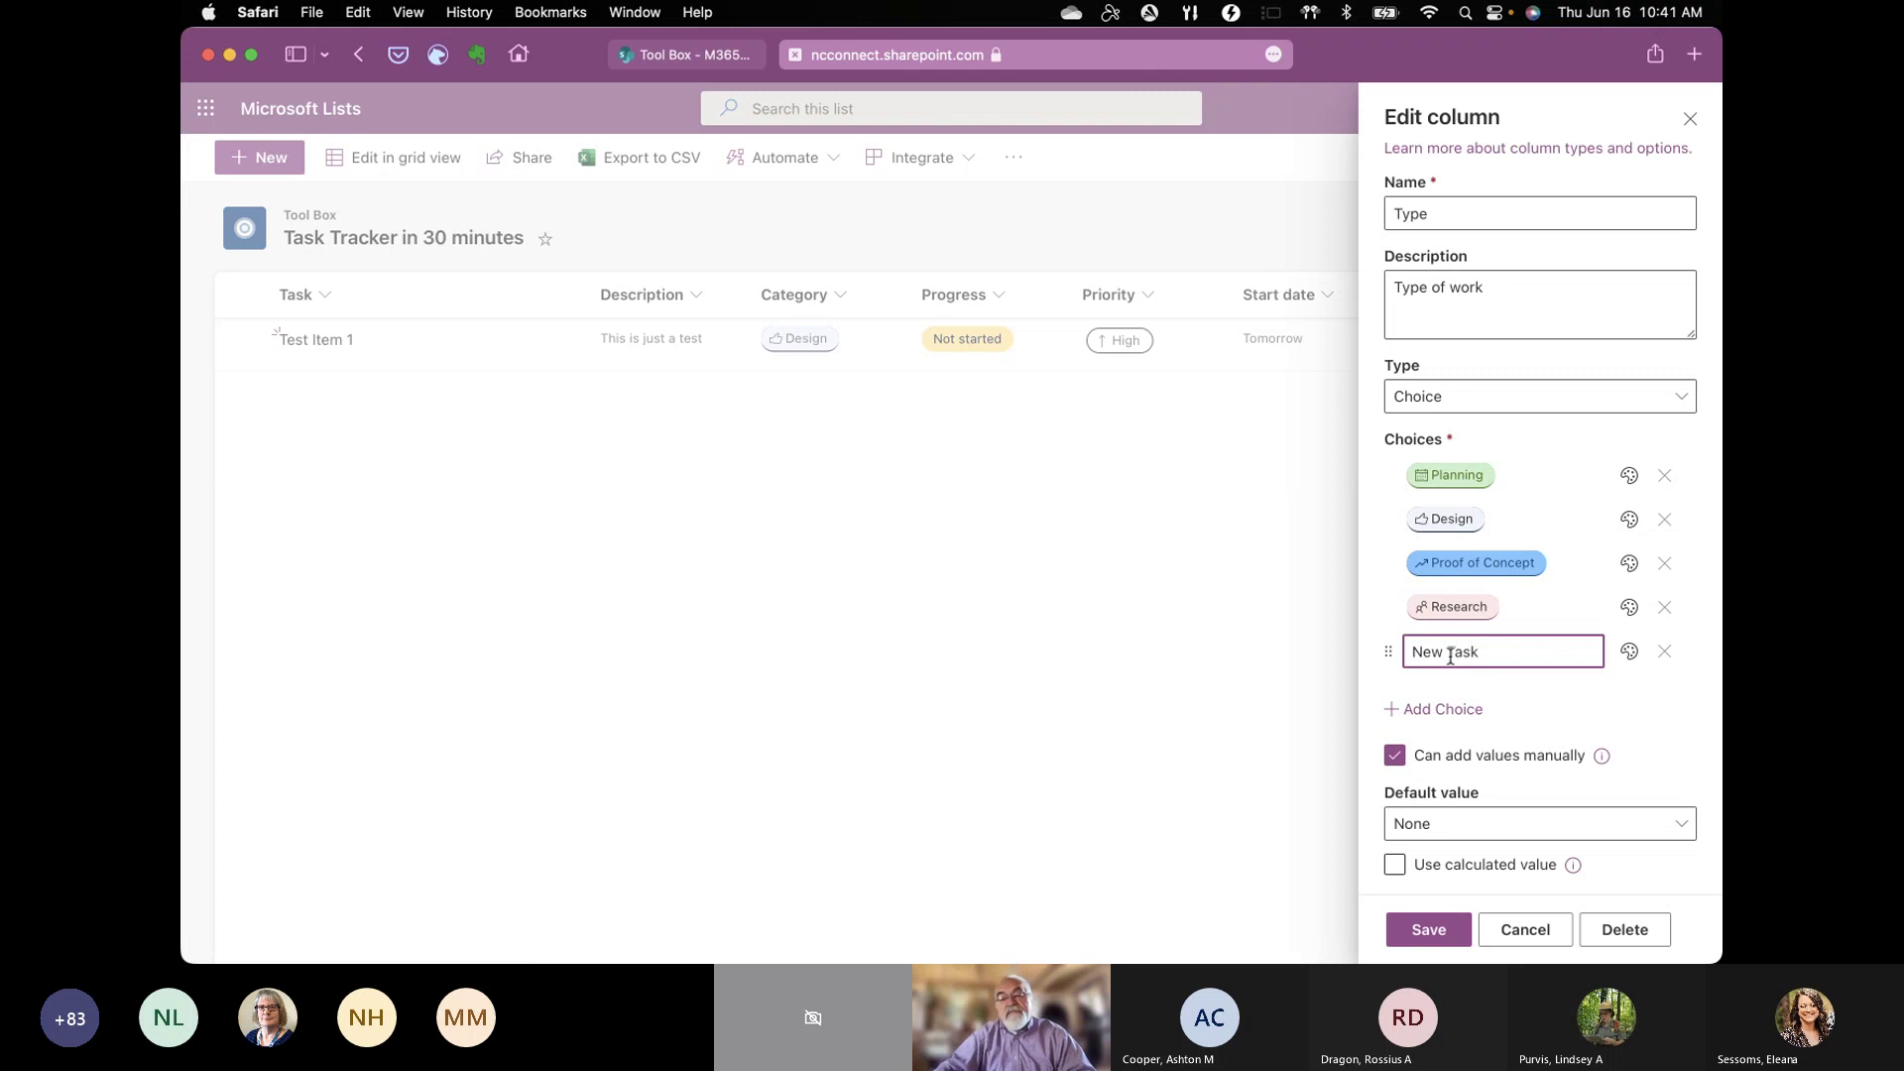
{"action": "left_click", "coordinate": [1693, 693]}
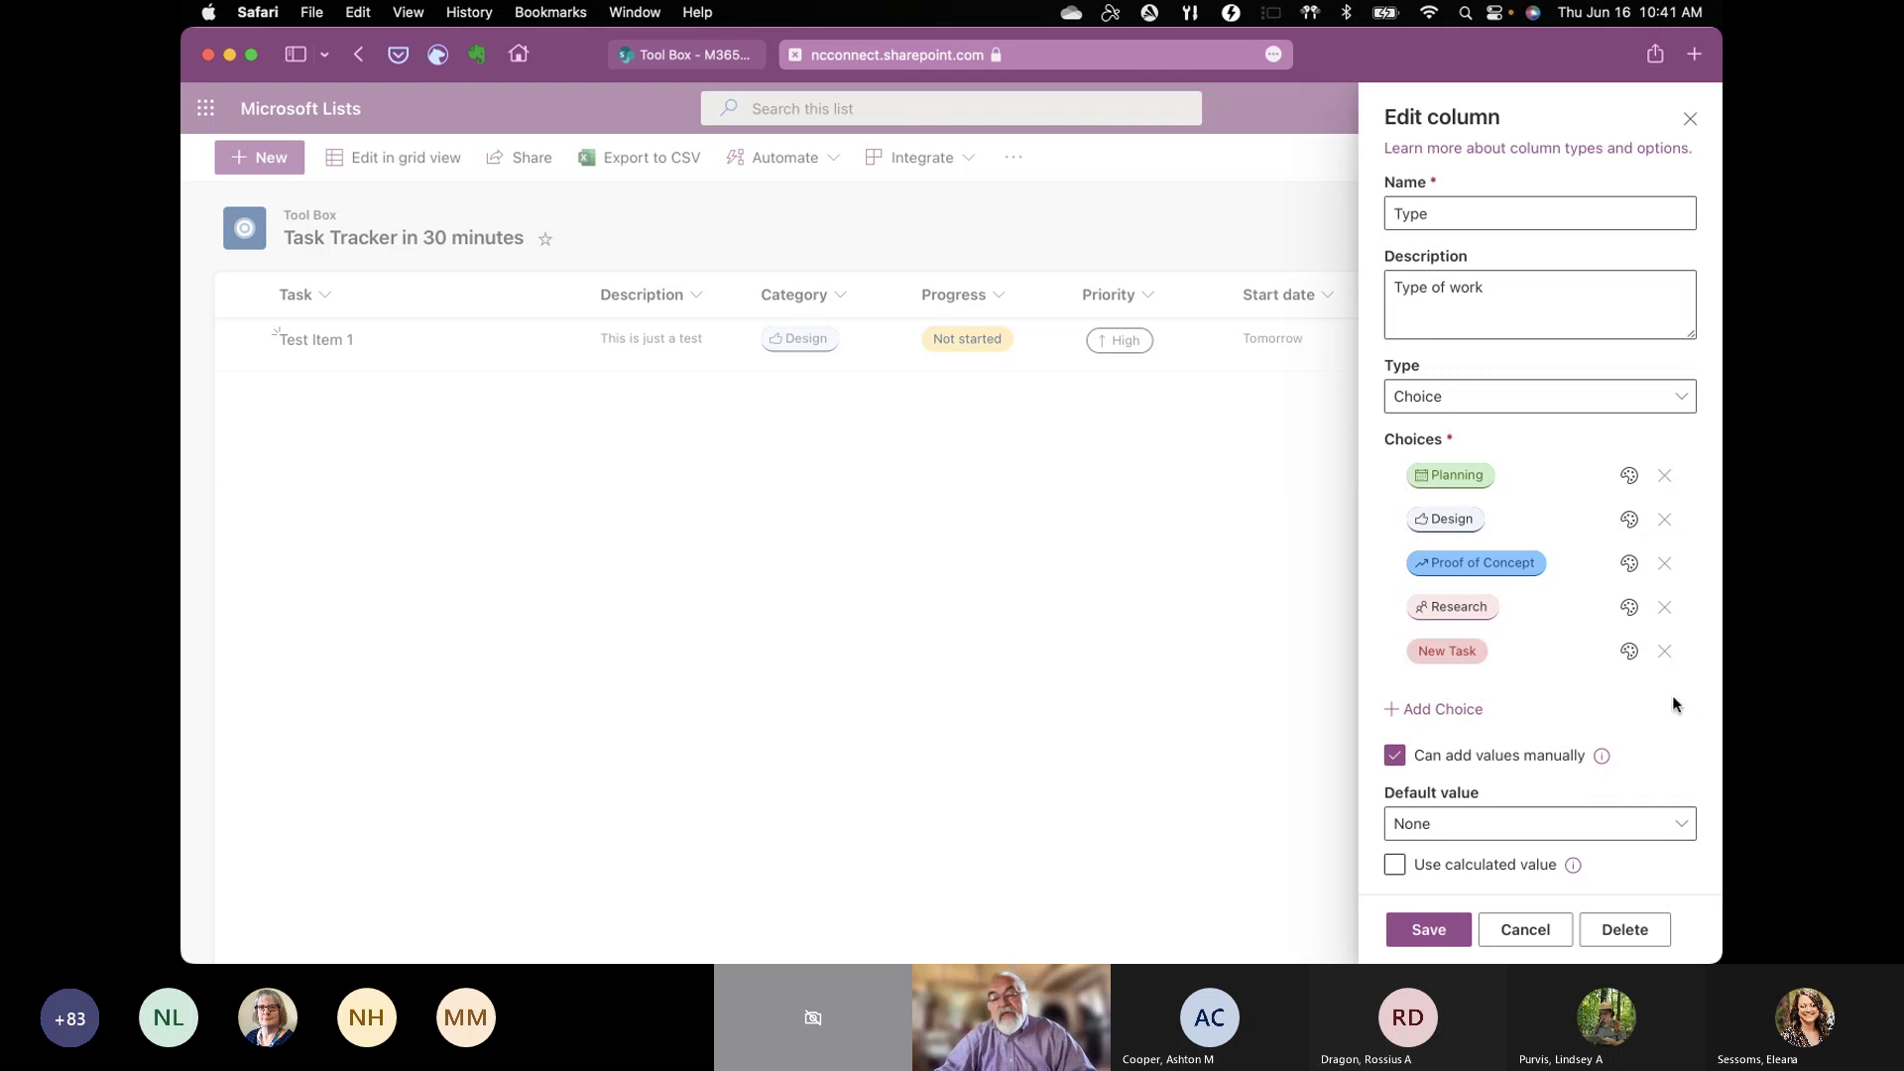
{"action": "left_click", "coordinate": [1628, 651]}
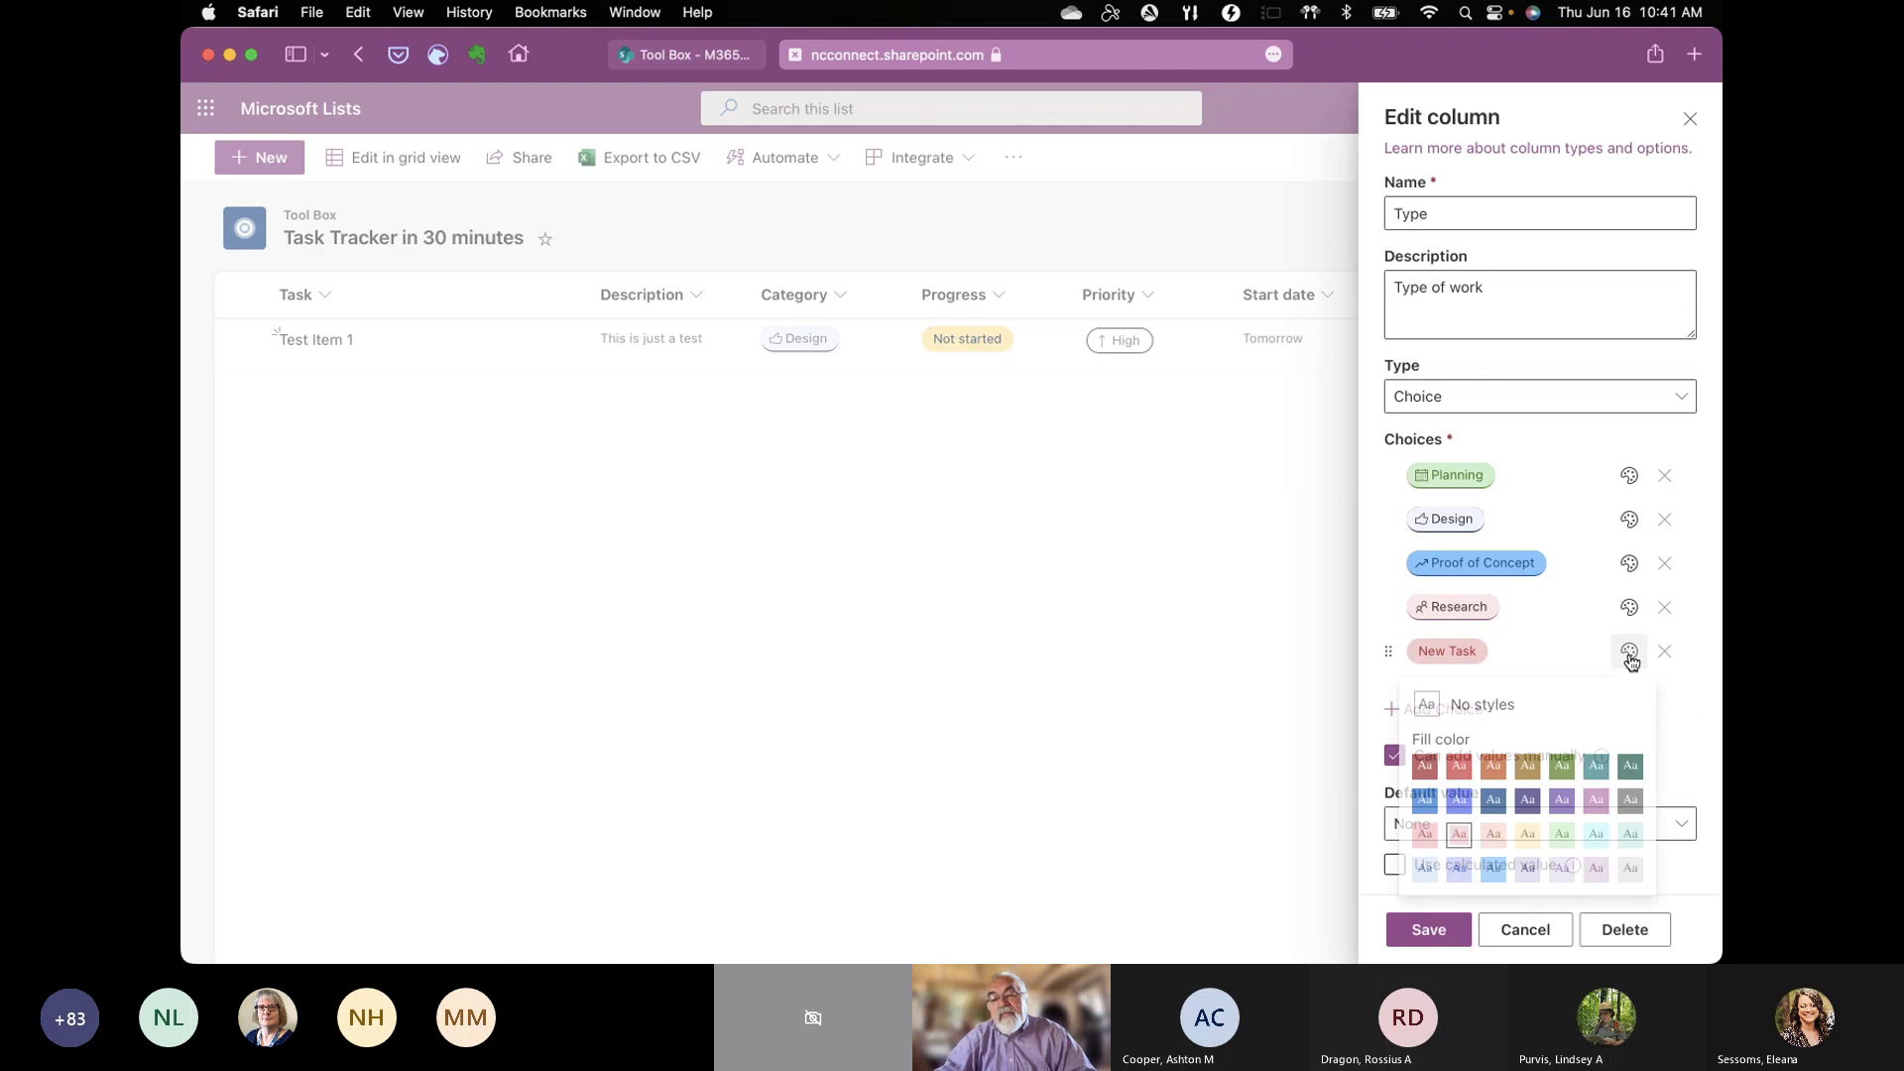
{"action": "left_click", "coordinate": [1563, 771]}
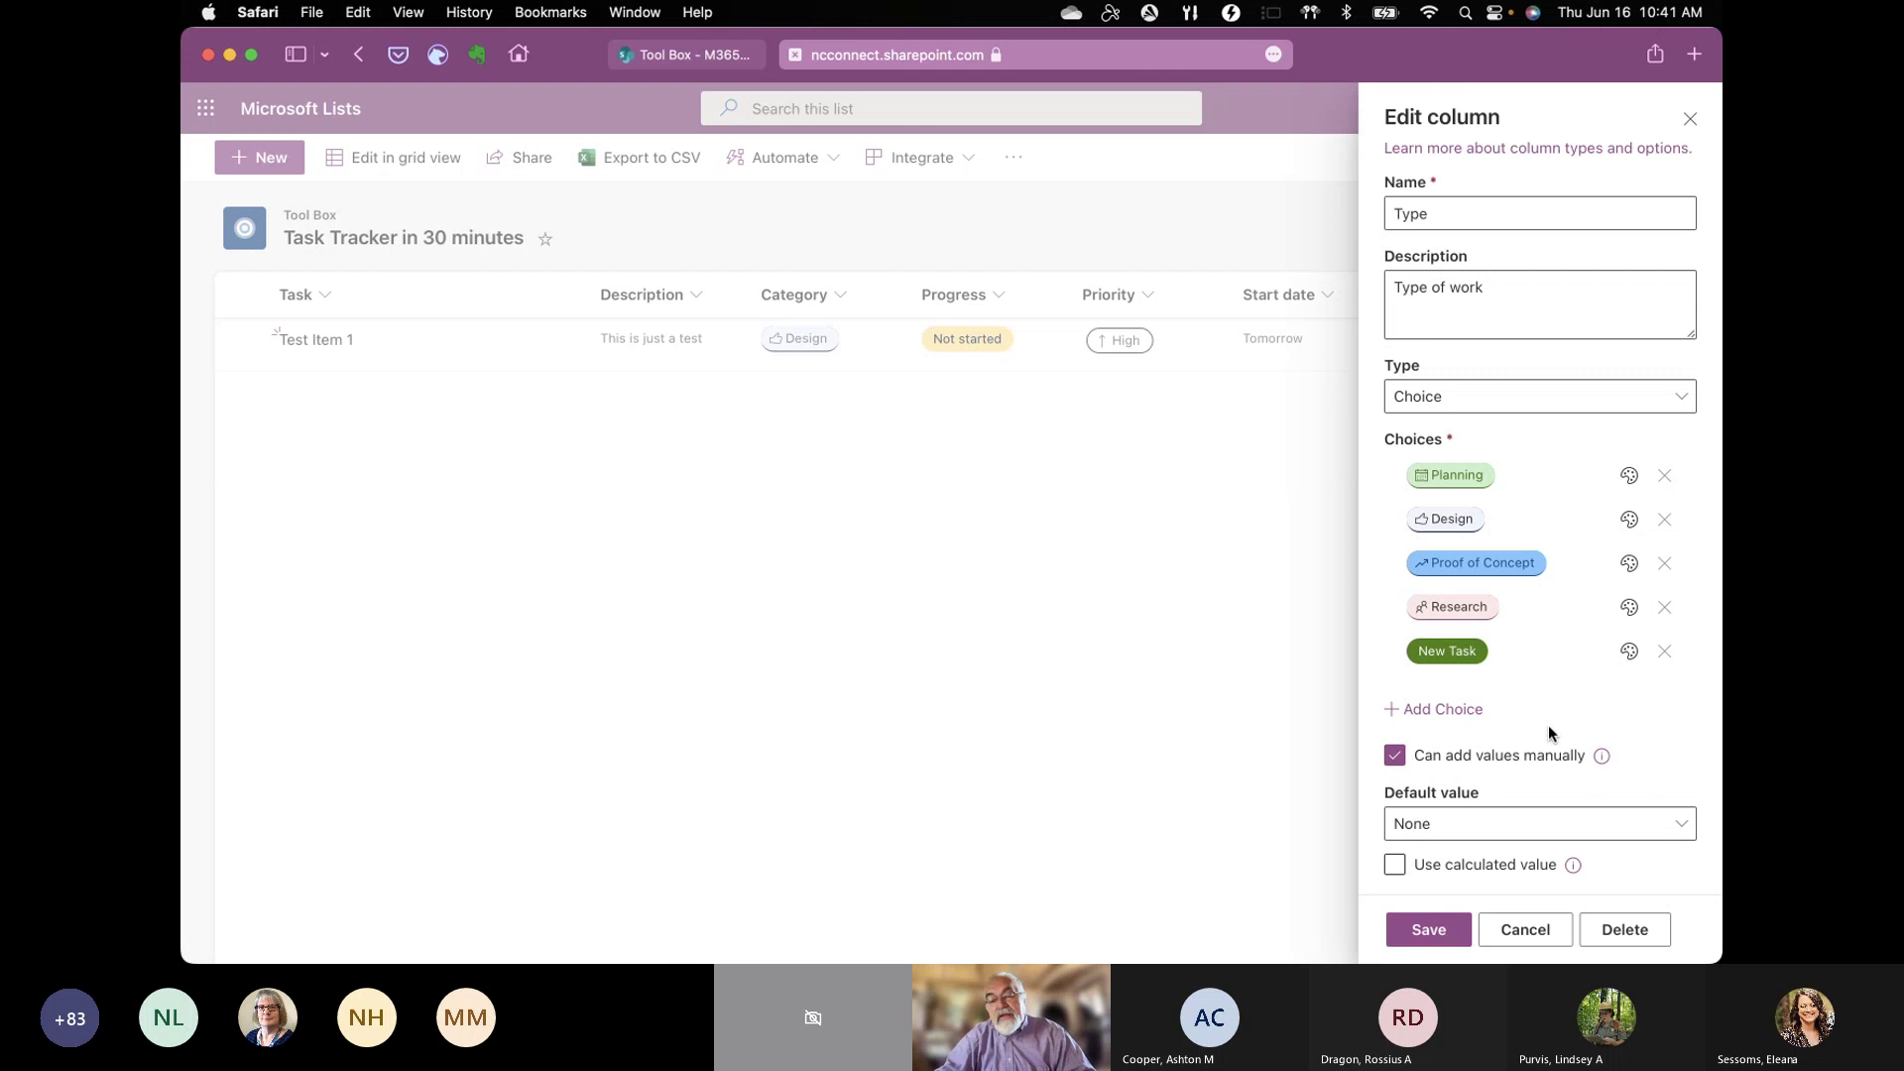
Step: Make New Task the default value, hit a duplicate-name error on save, and close unsaved
{"action": "left_click", "coordinate": [1682, 829]}
{"action": "left_click", "coordinate": [1460, 790]}
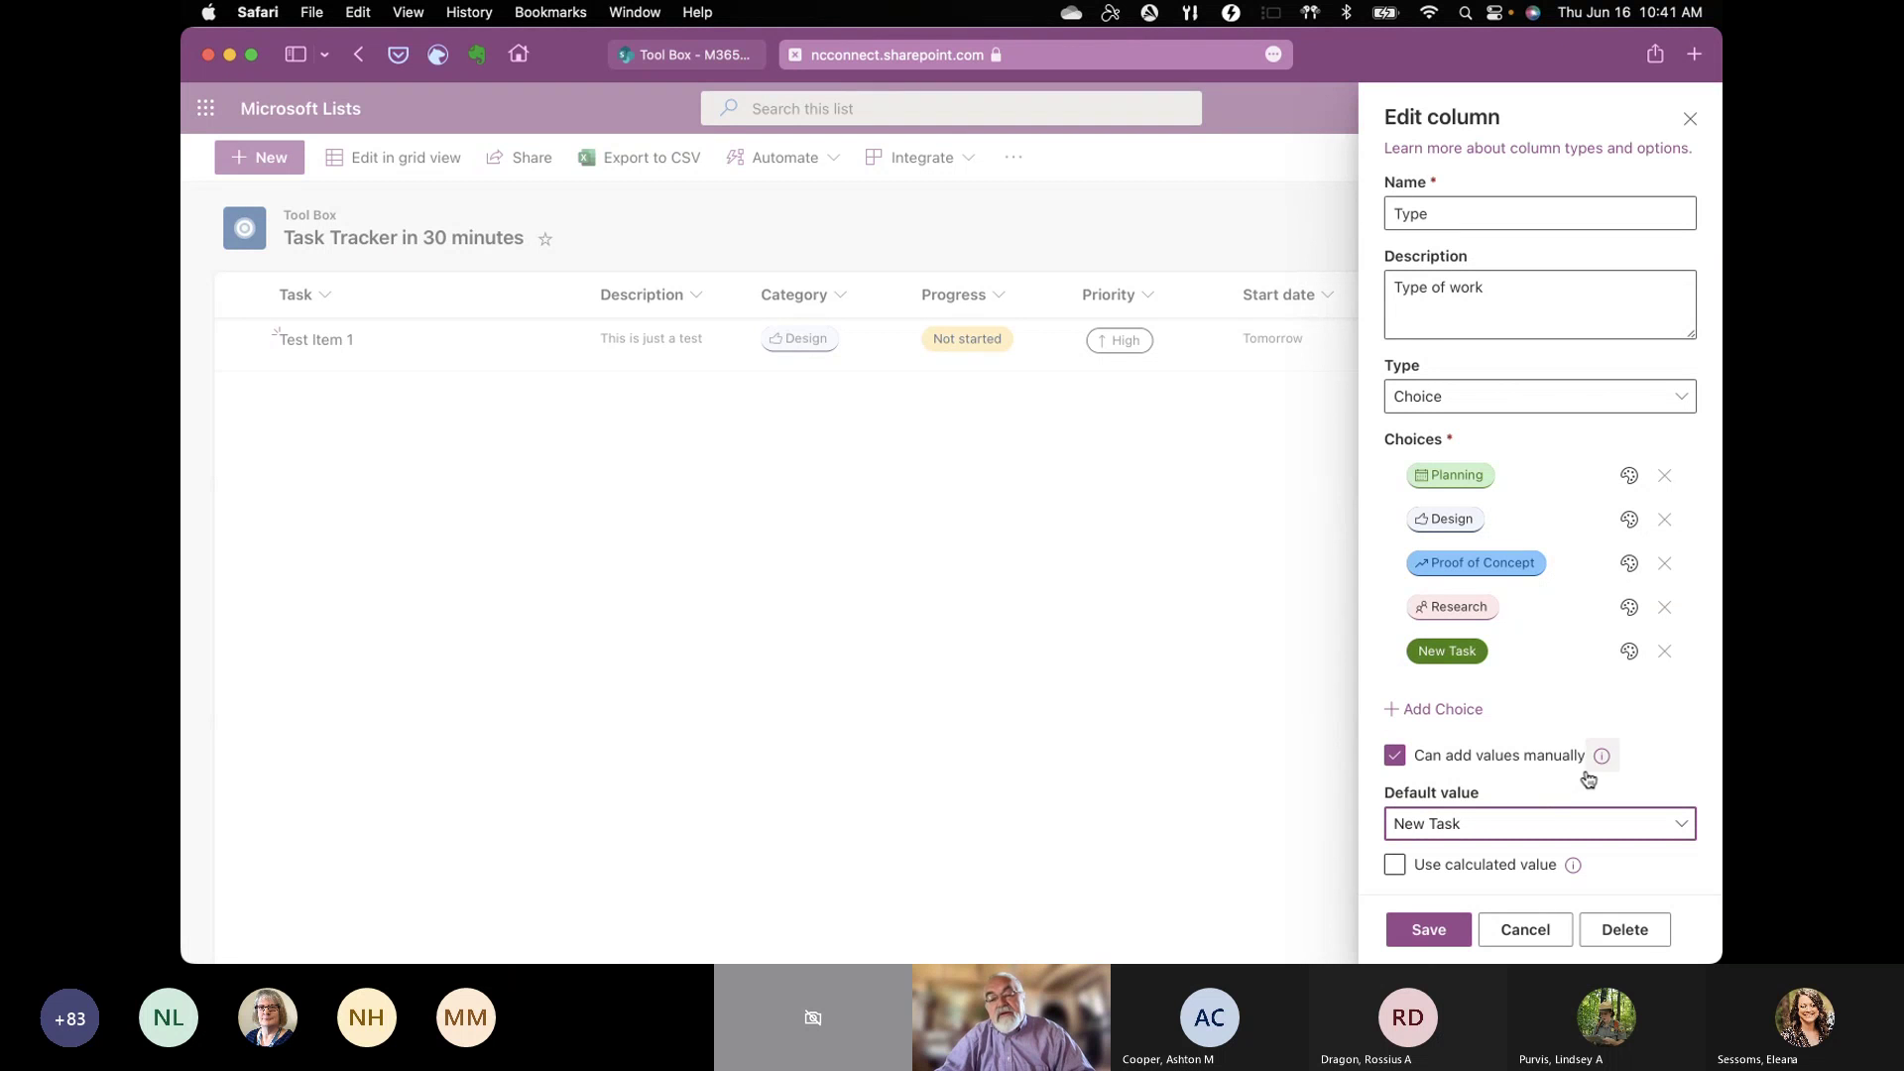
{"action": "left_click", "coordinate": [1670, 722]}
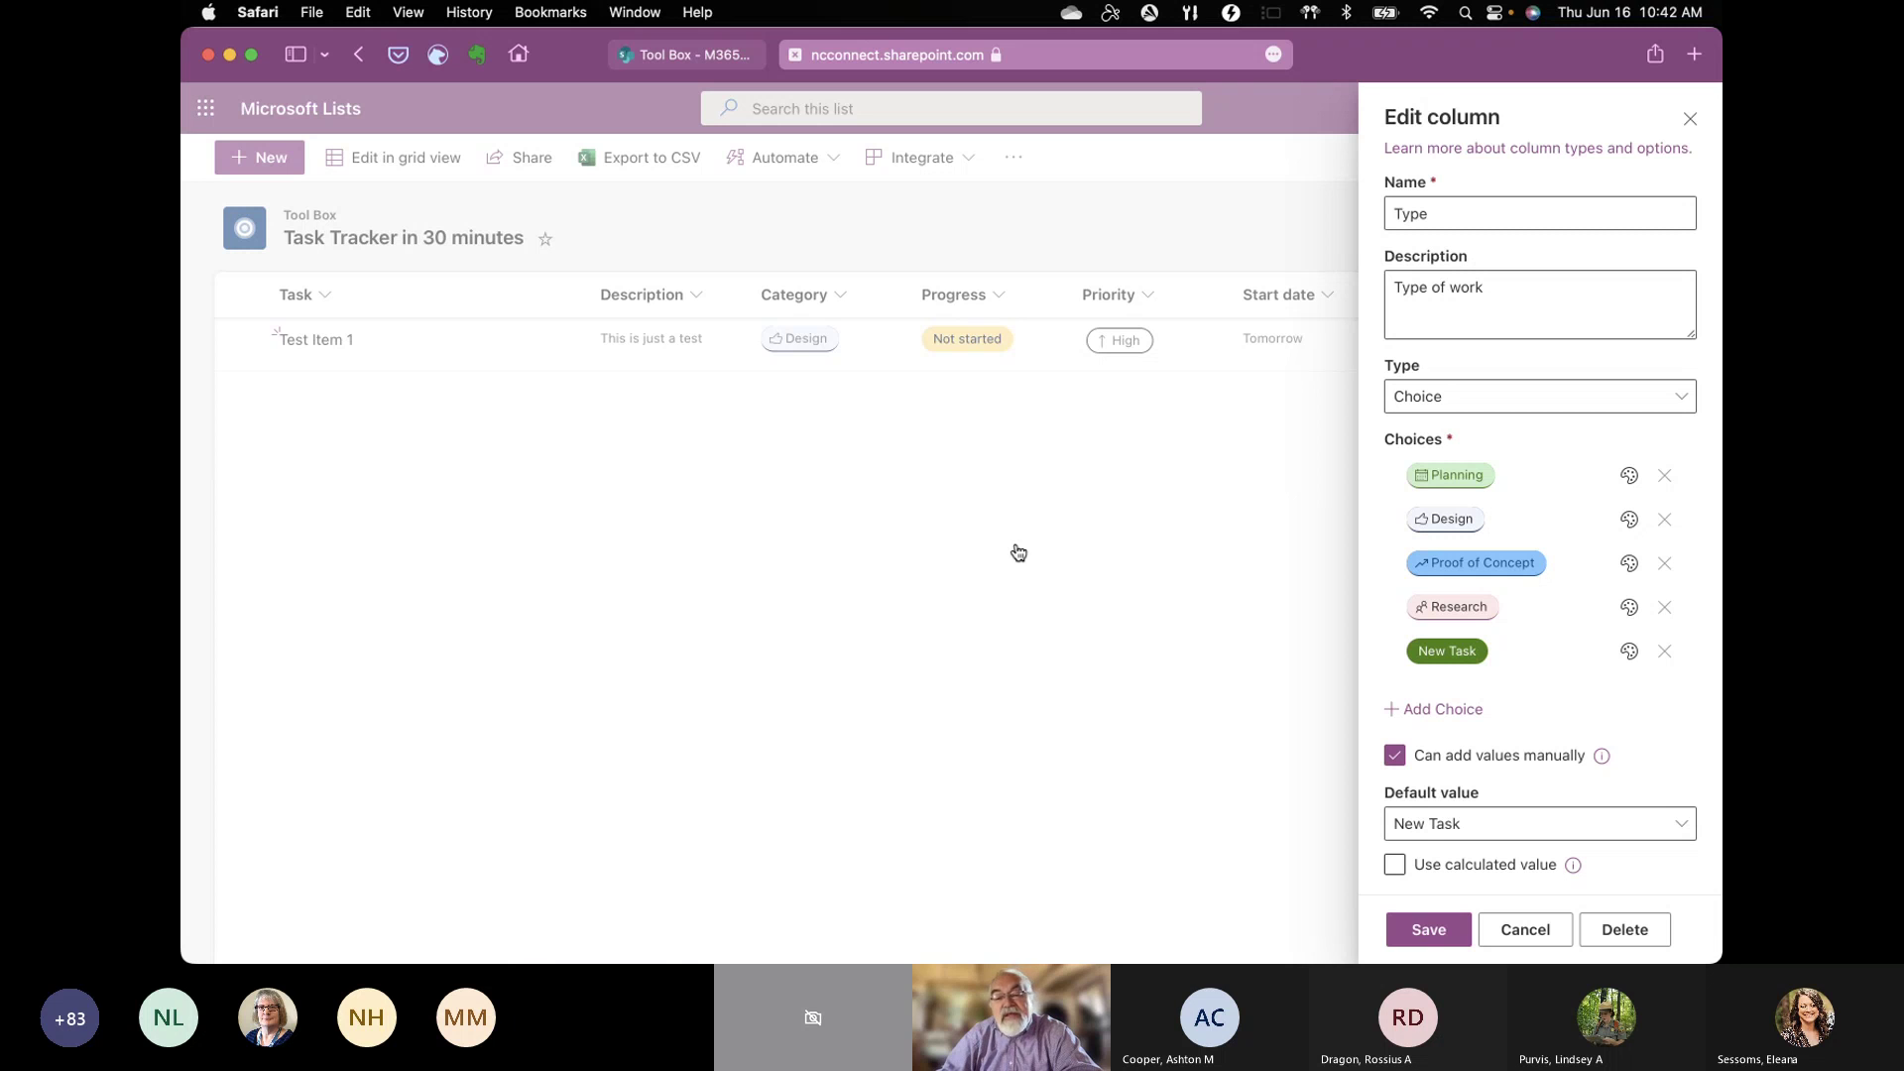
{"action": "left_click", "coordinate": [1429, 930]}
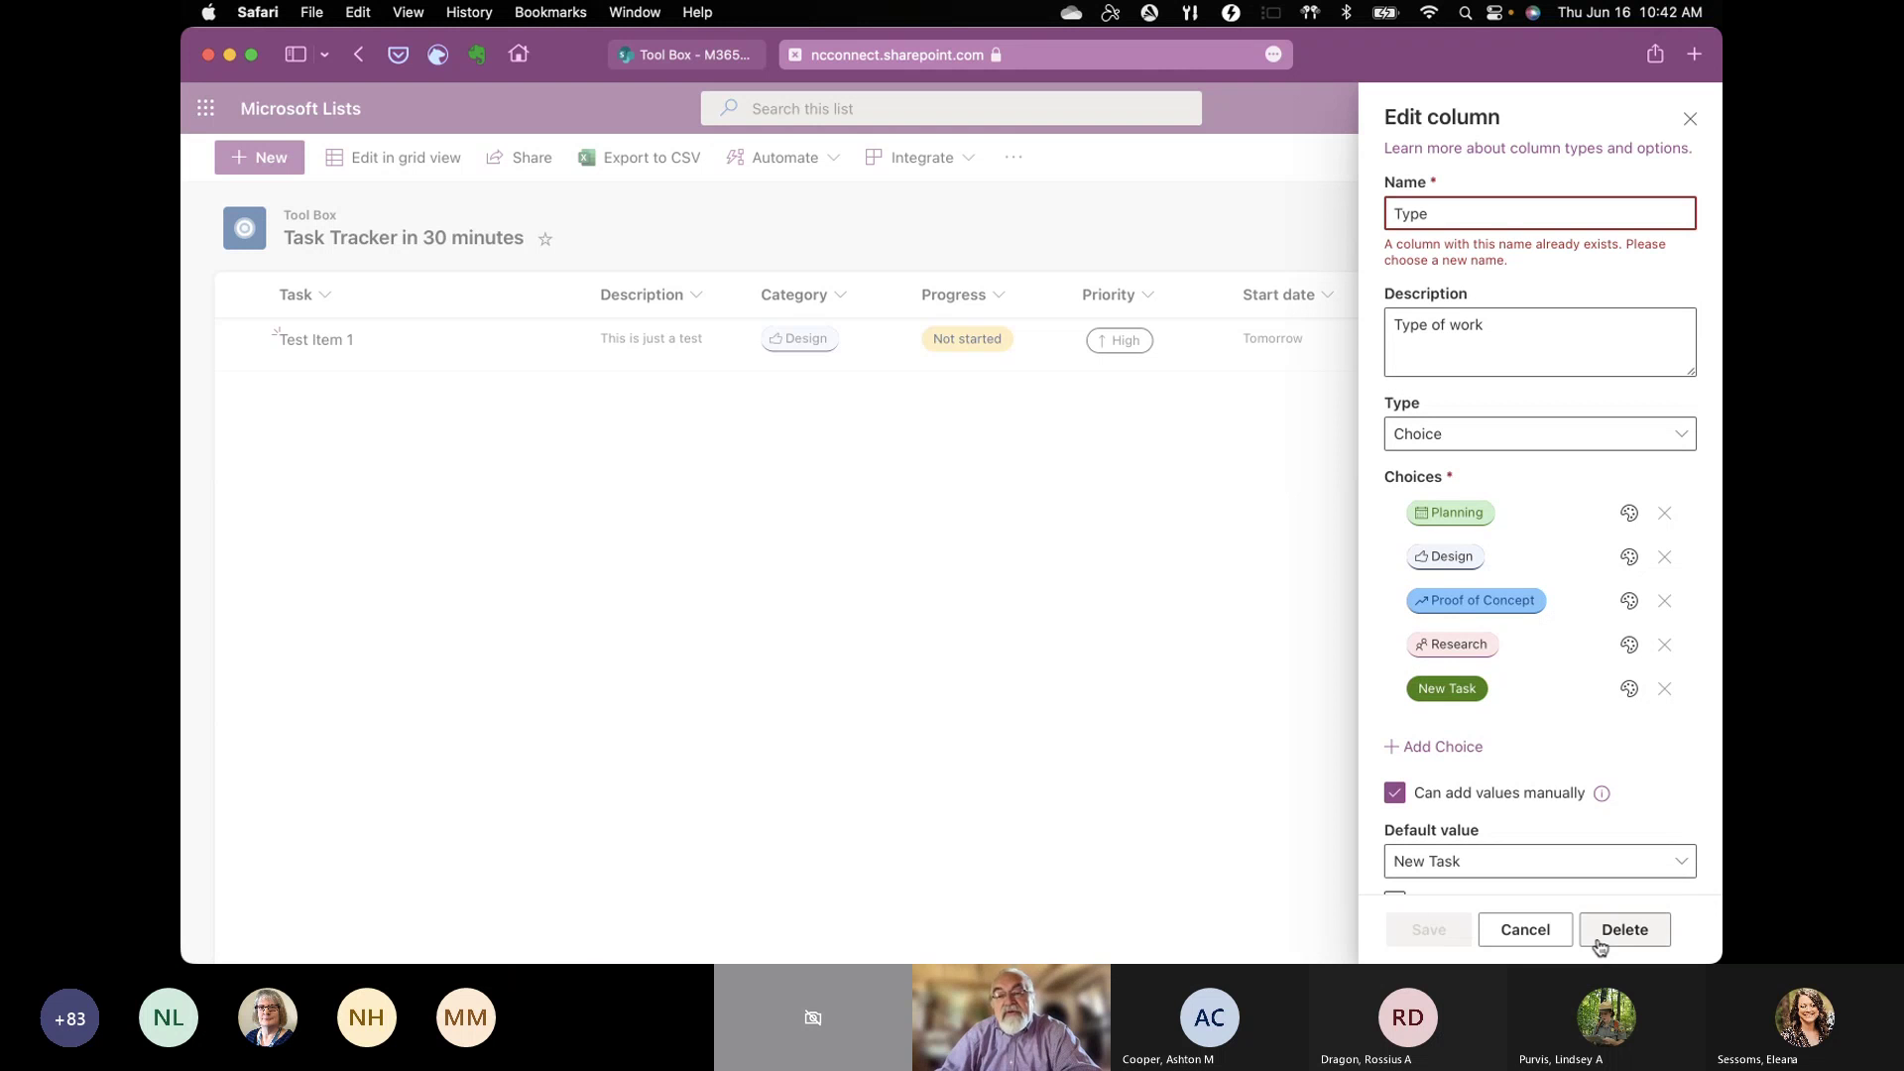
{"action": "left_click", "coordinate": [1692, 122]}
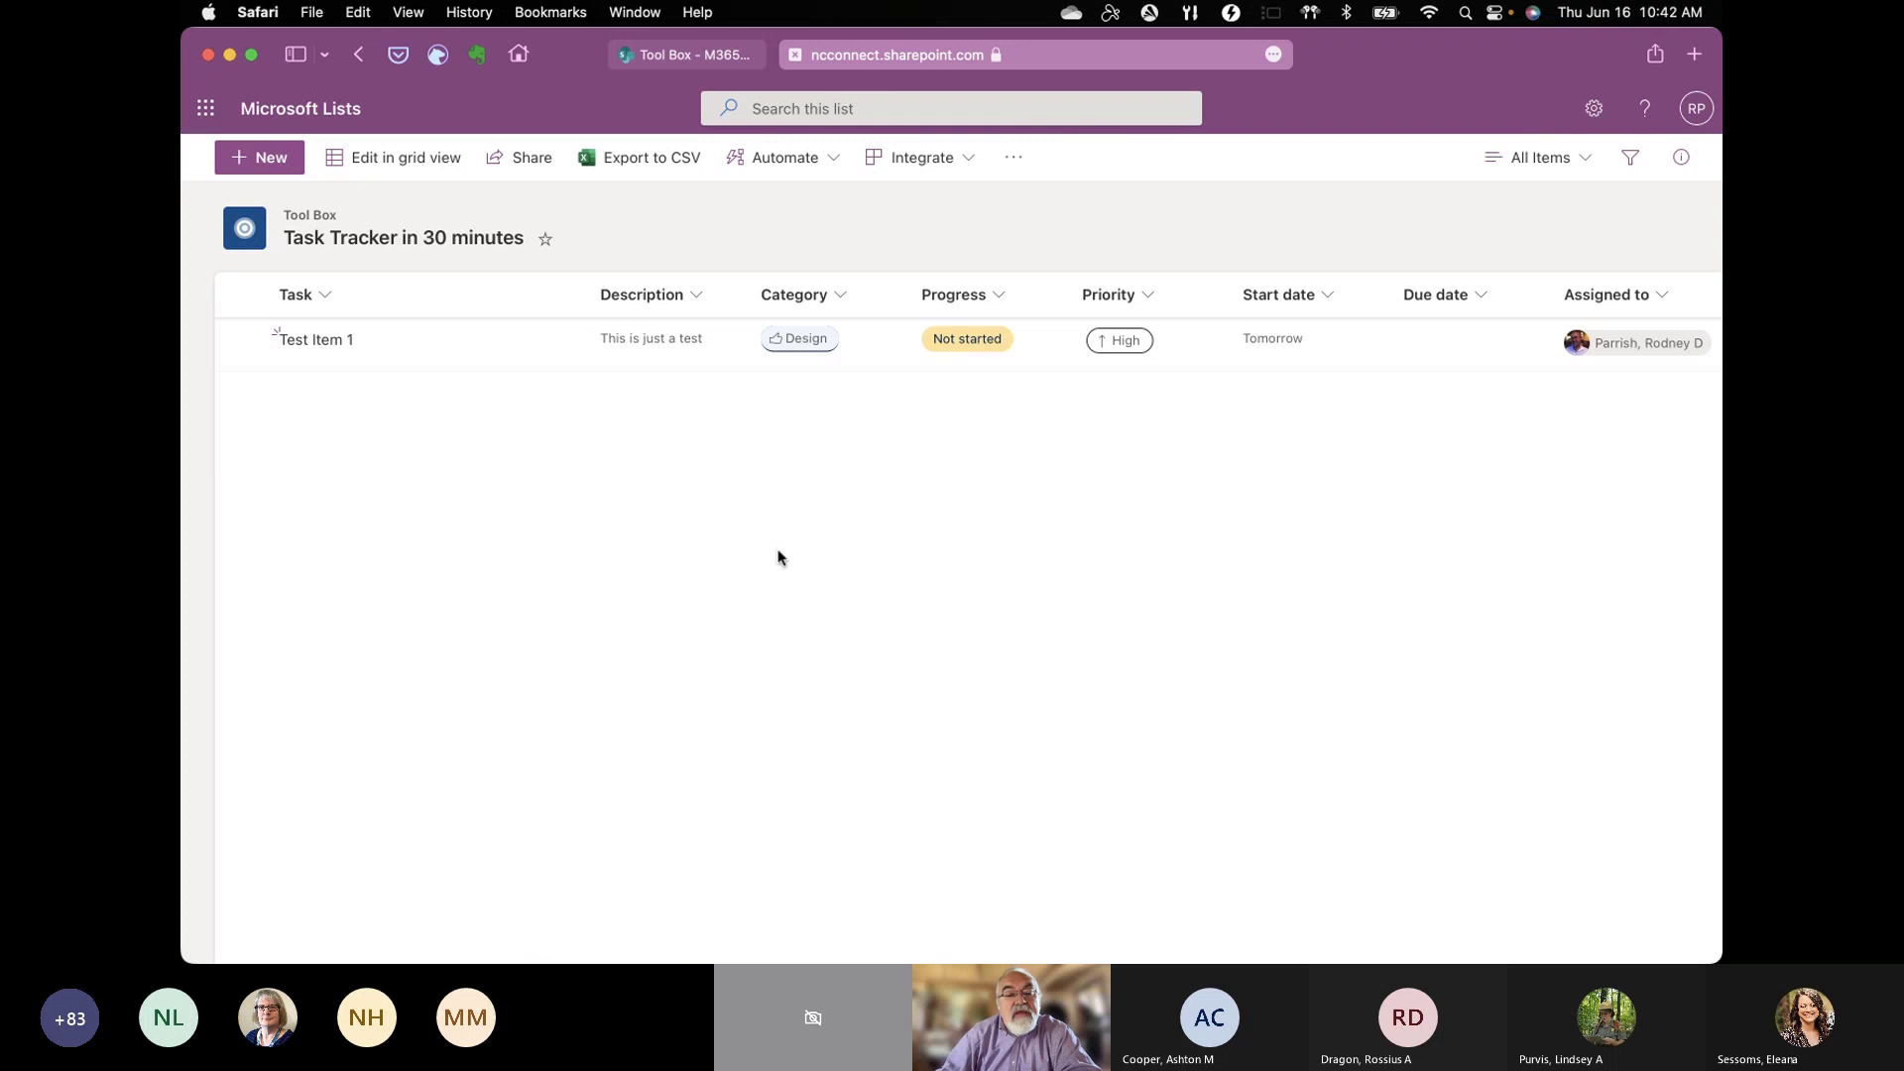
Step: Remove the Blocked choice from Progress, make Behind red, and save the column
{"action": "left_click", "coordinate": [994, 298]}
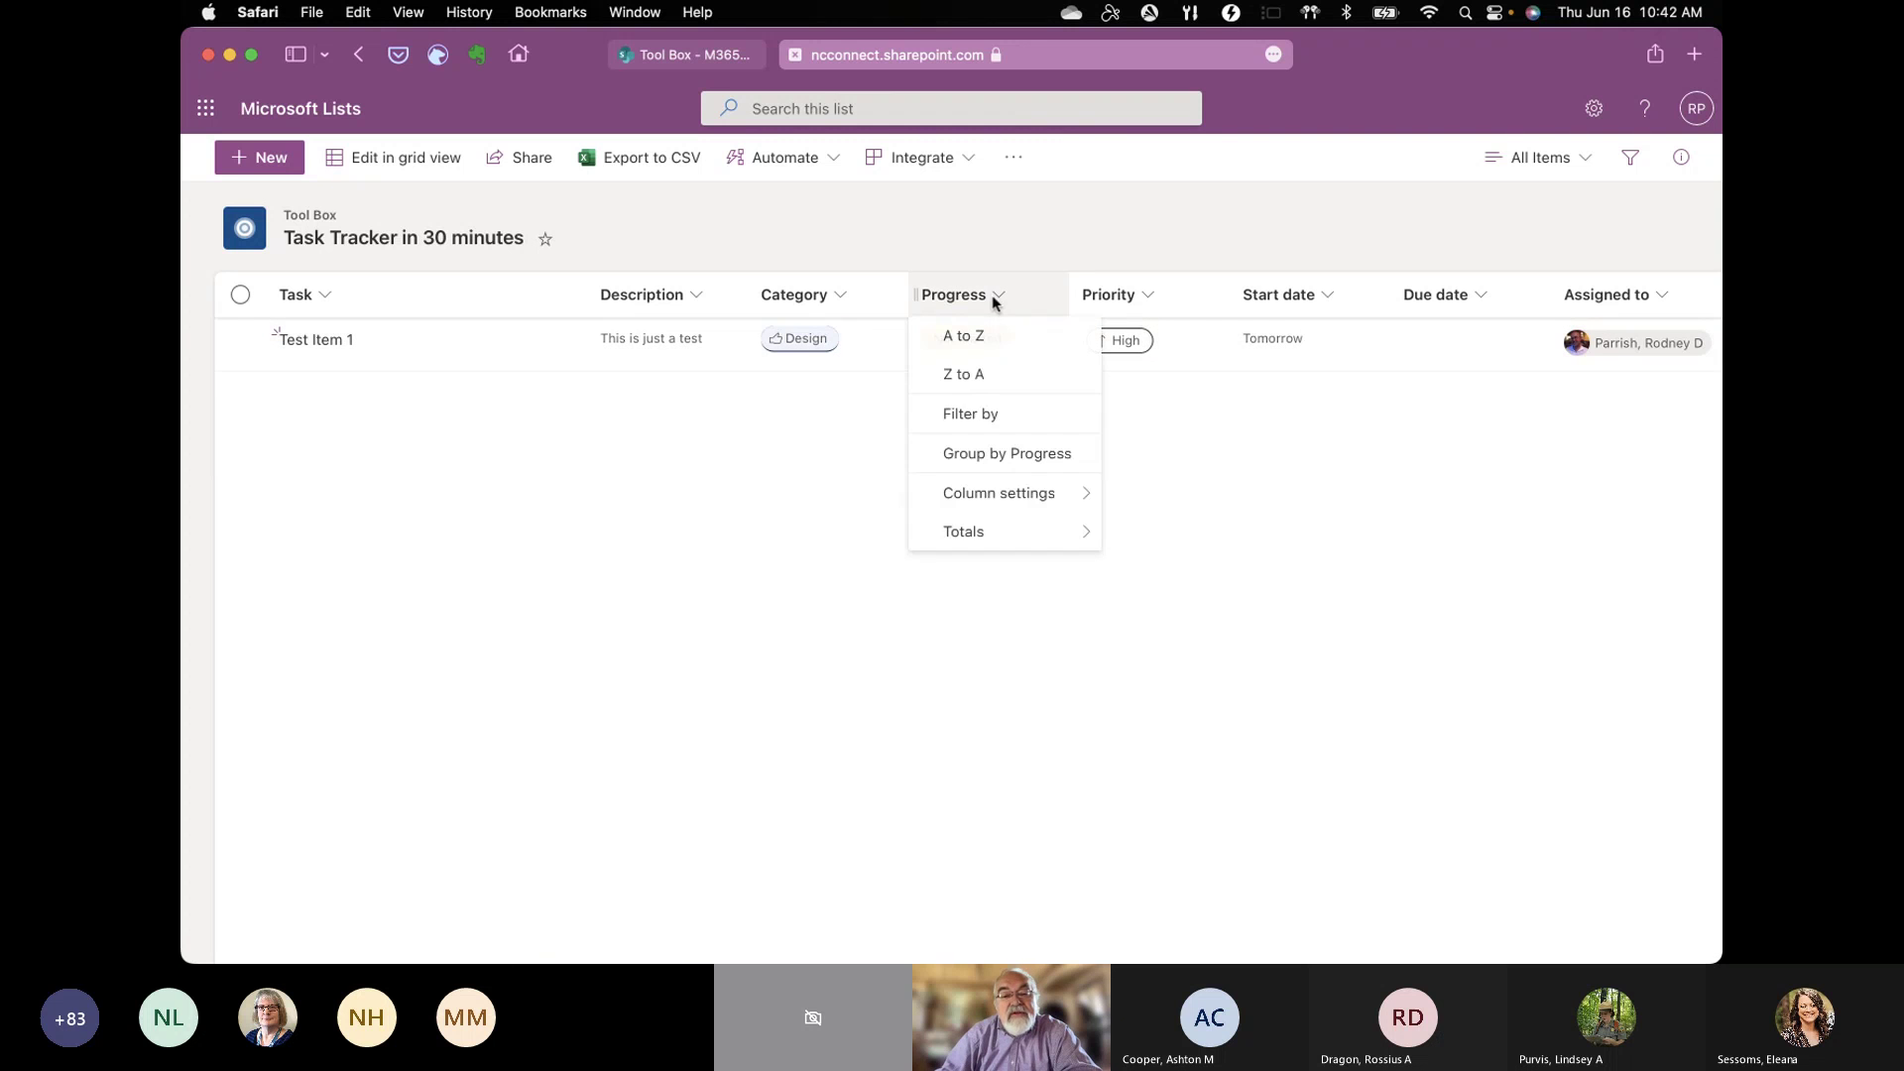
{"action": "mouse_move", "coordinate": [981, 493]}
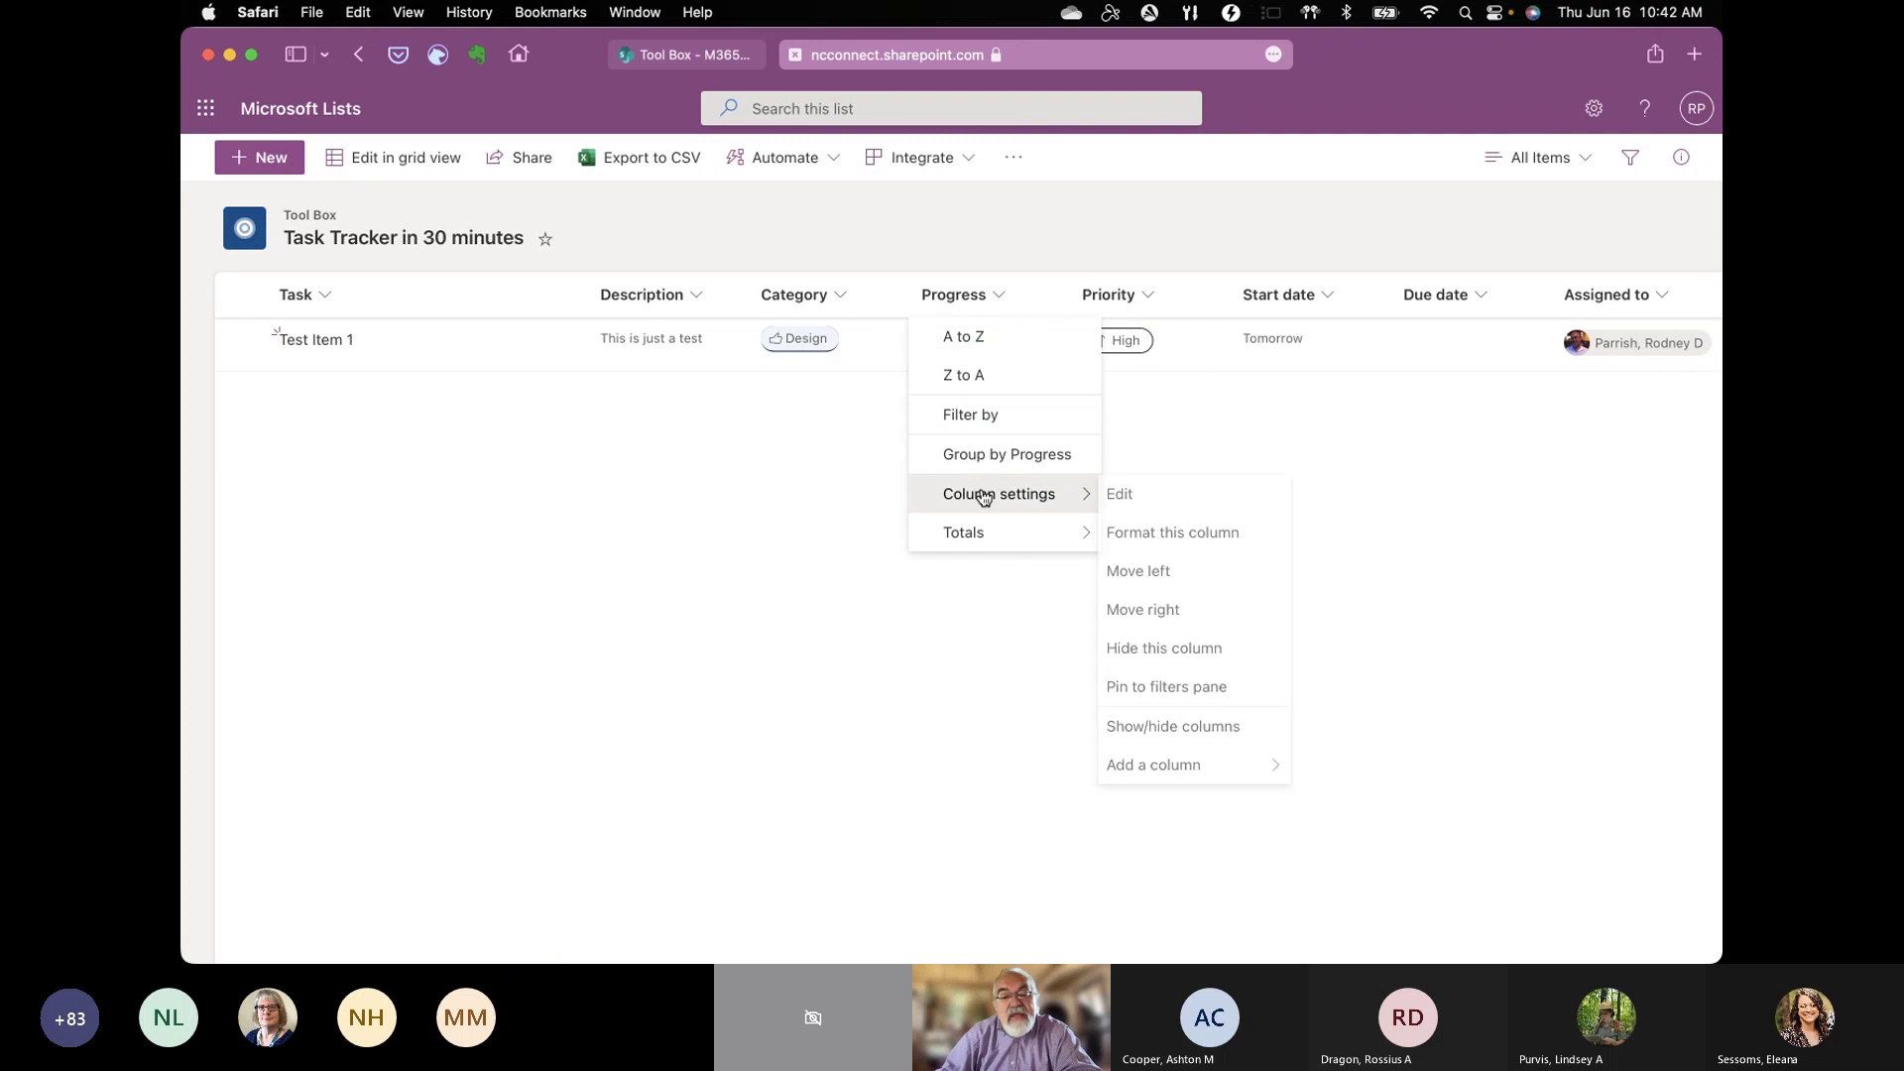
{"action": "left_click", "coordinate": [1125, 504]}
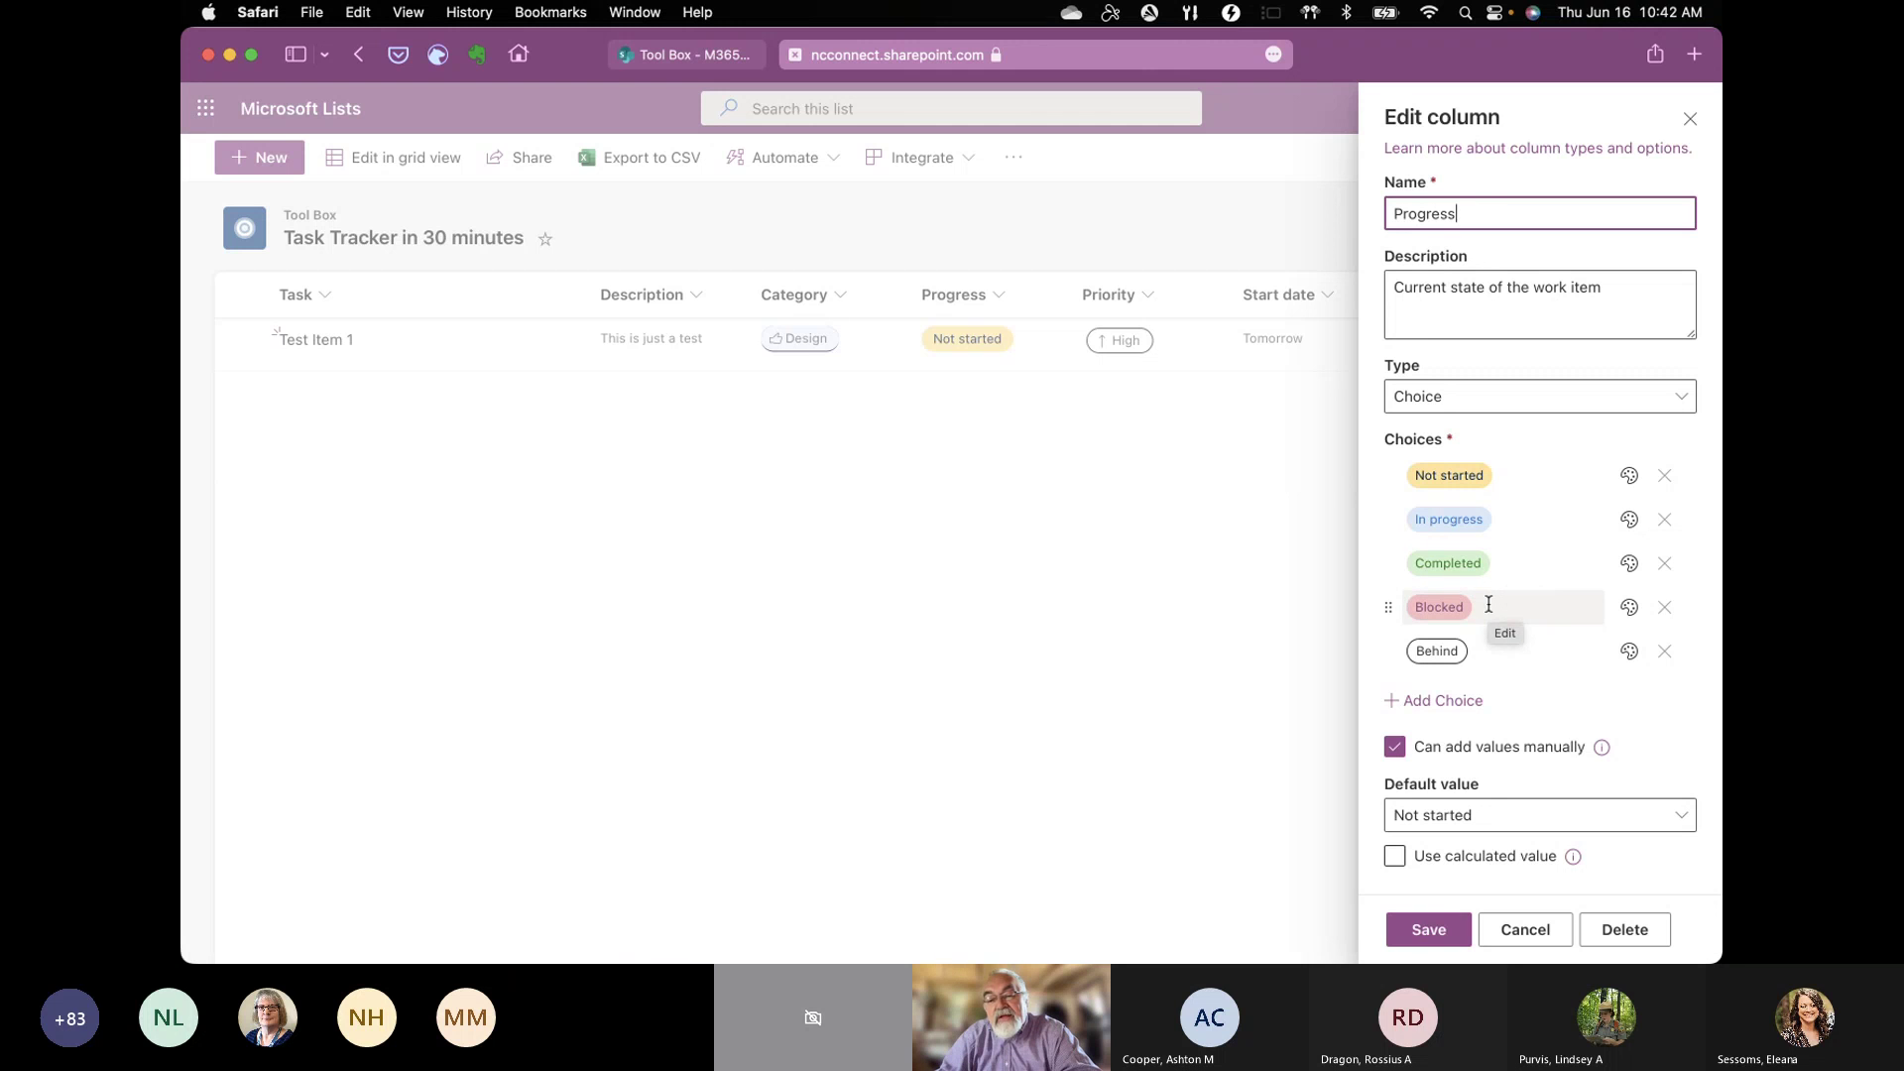
{"action": "left_click", "coordinate": [1665, 607]}
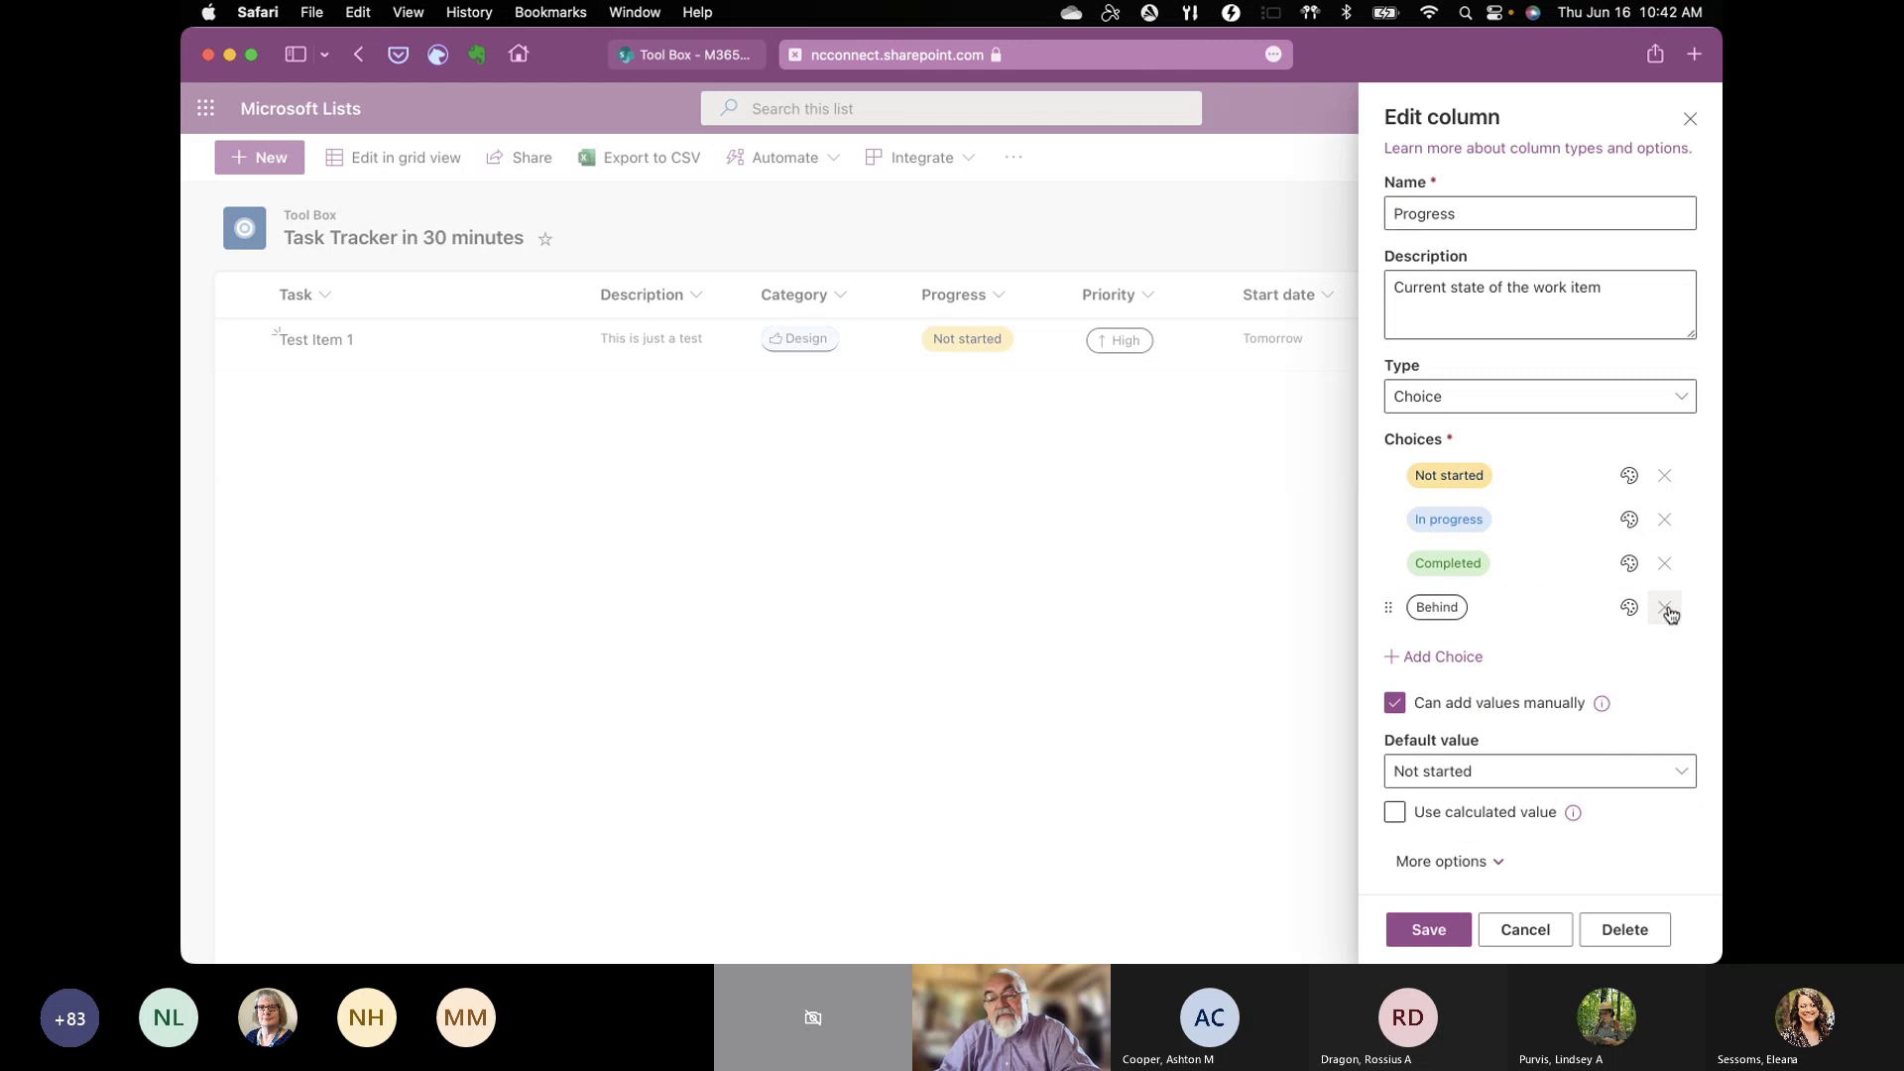
{"action": "left_click", "coordinate": [1627, 609]}
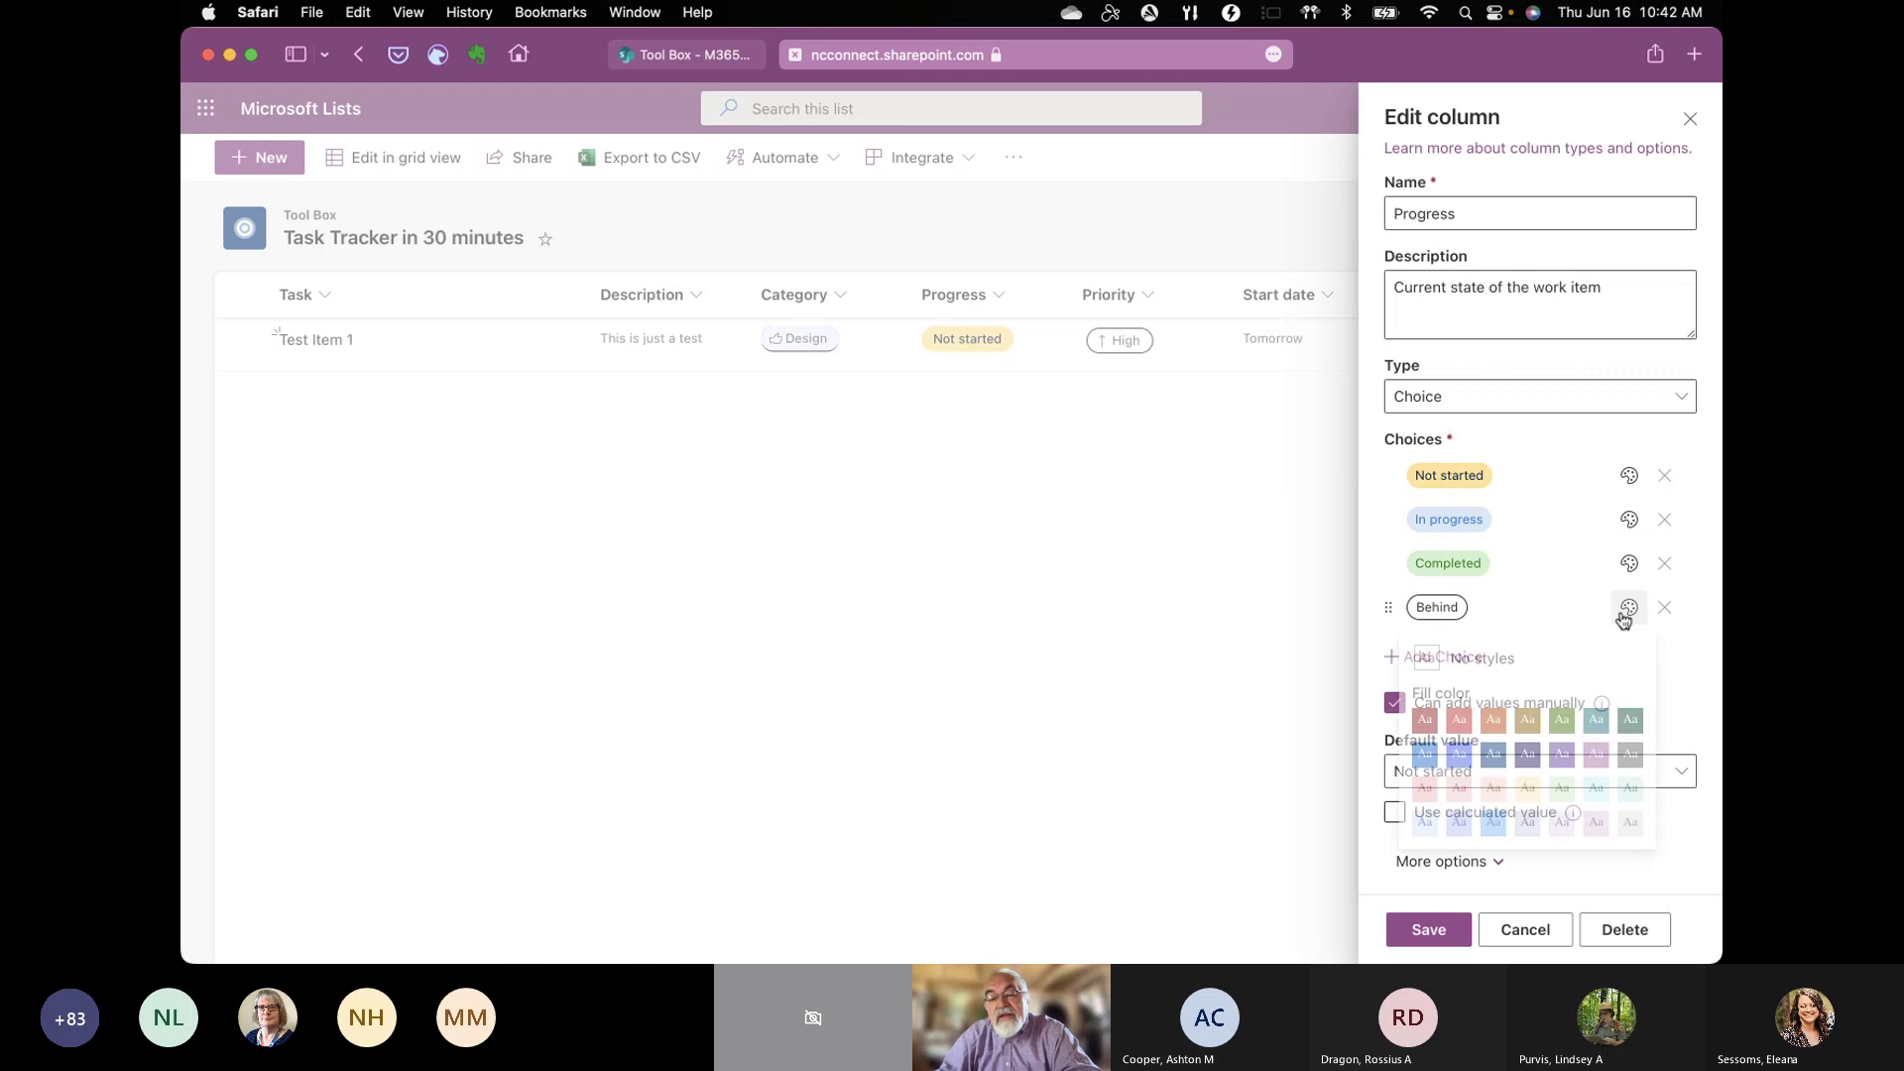
{"action": "left_click", "coordinate": [1466, 728]}
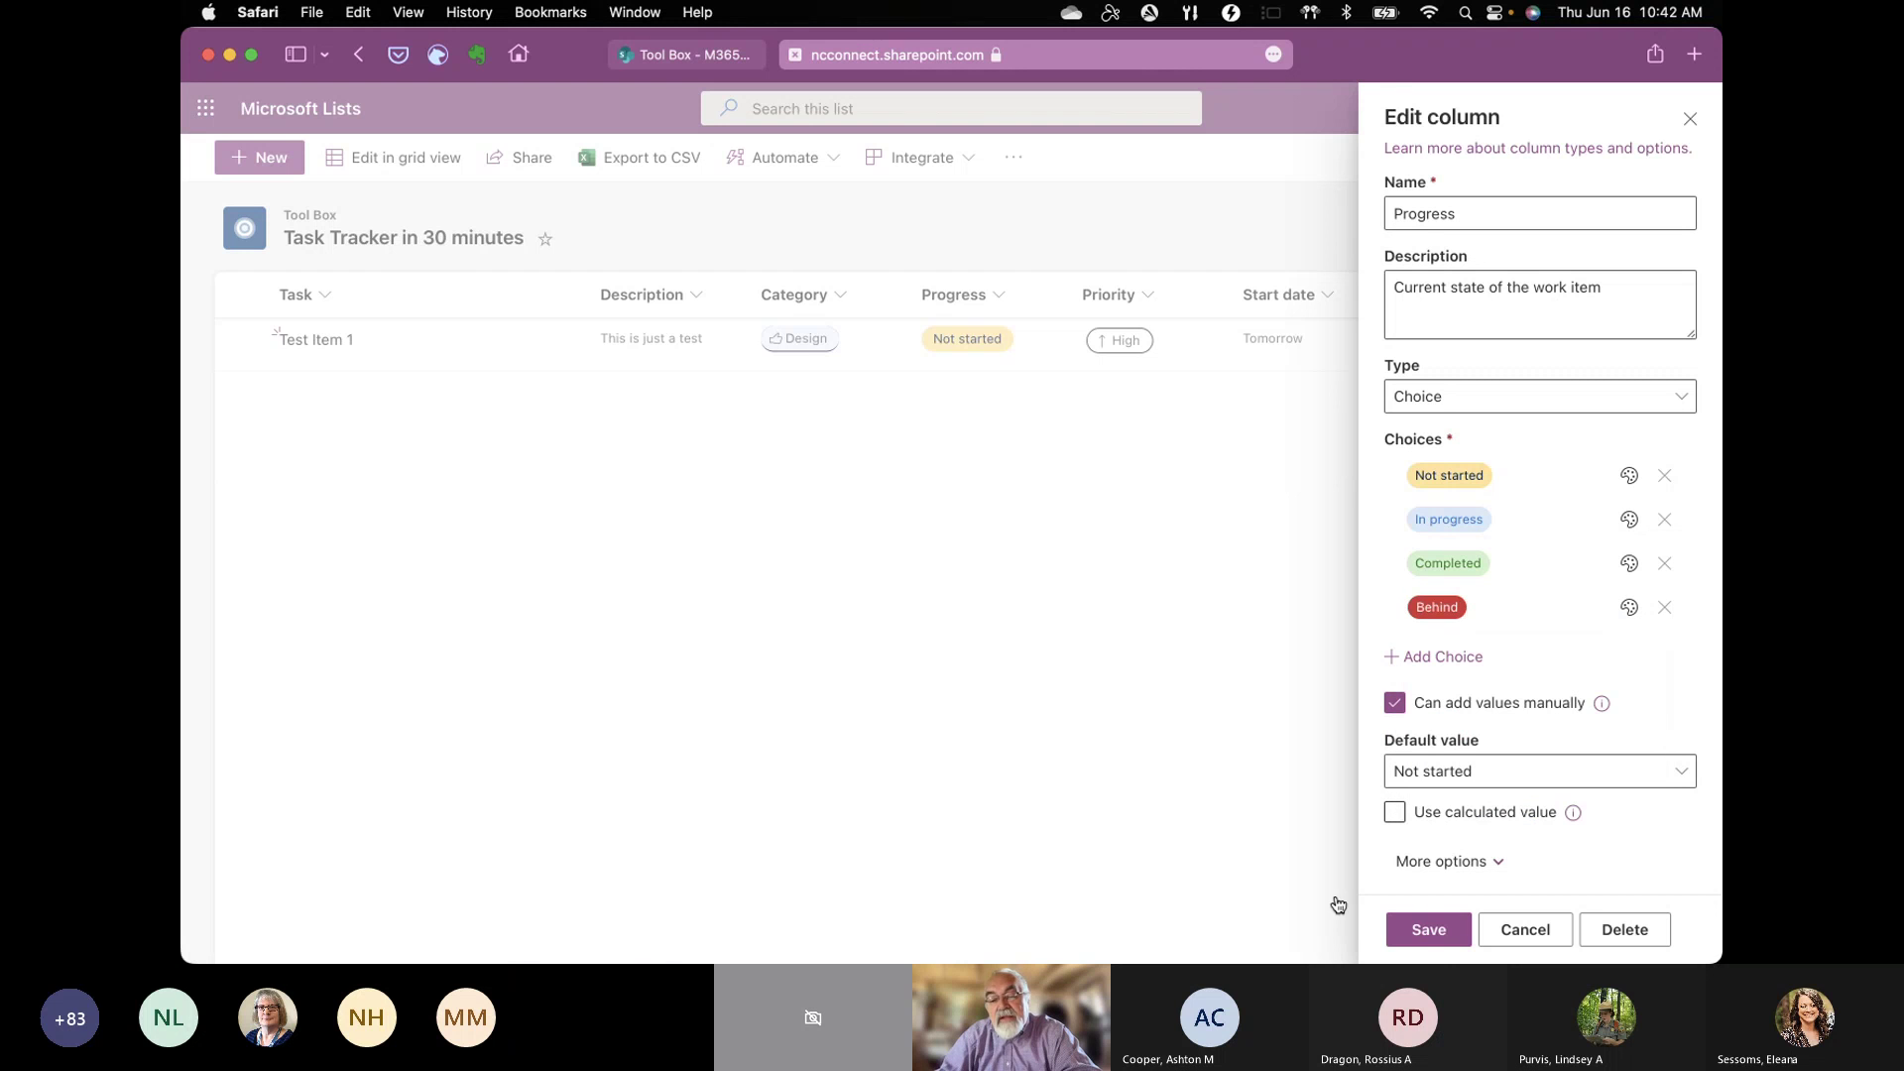
{"action": "left_click", "coordinate": [1436, 938]}
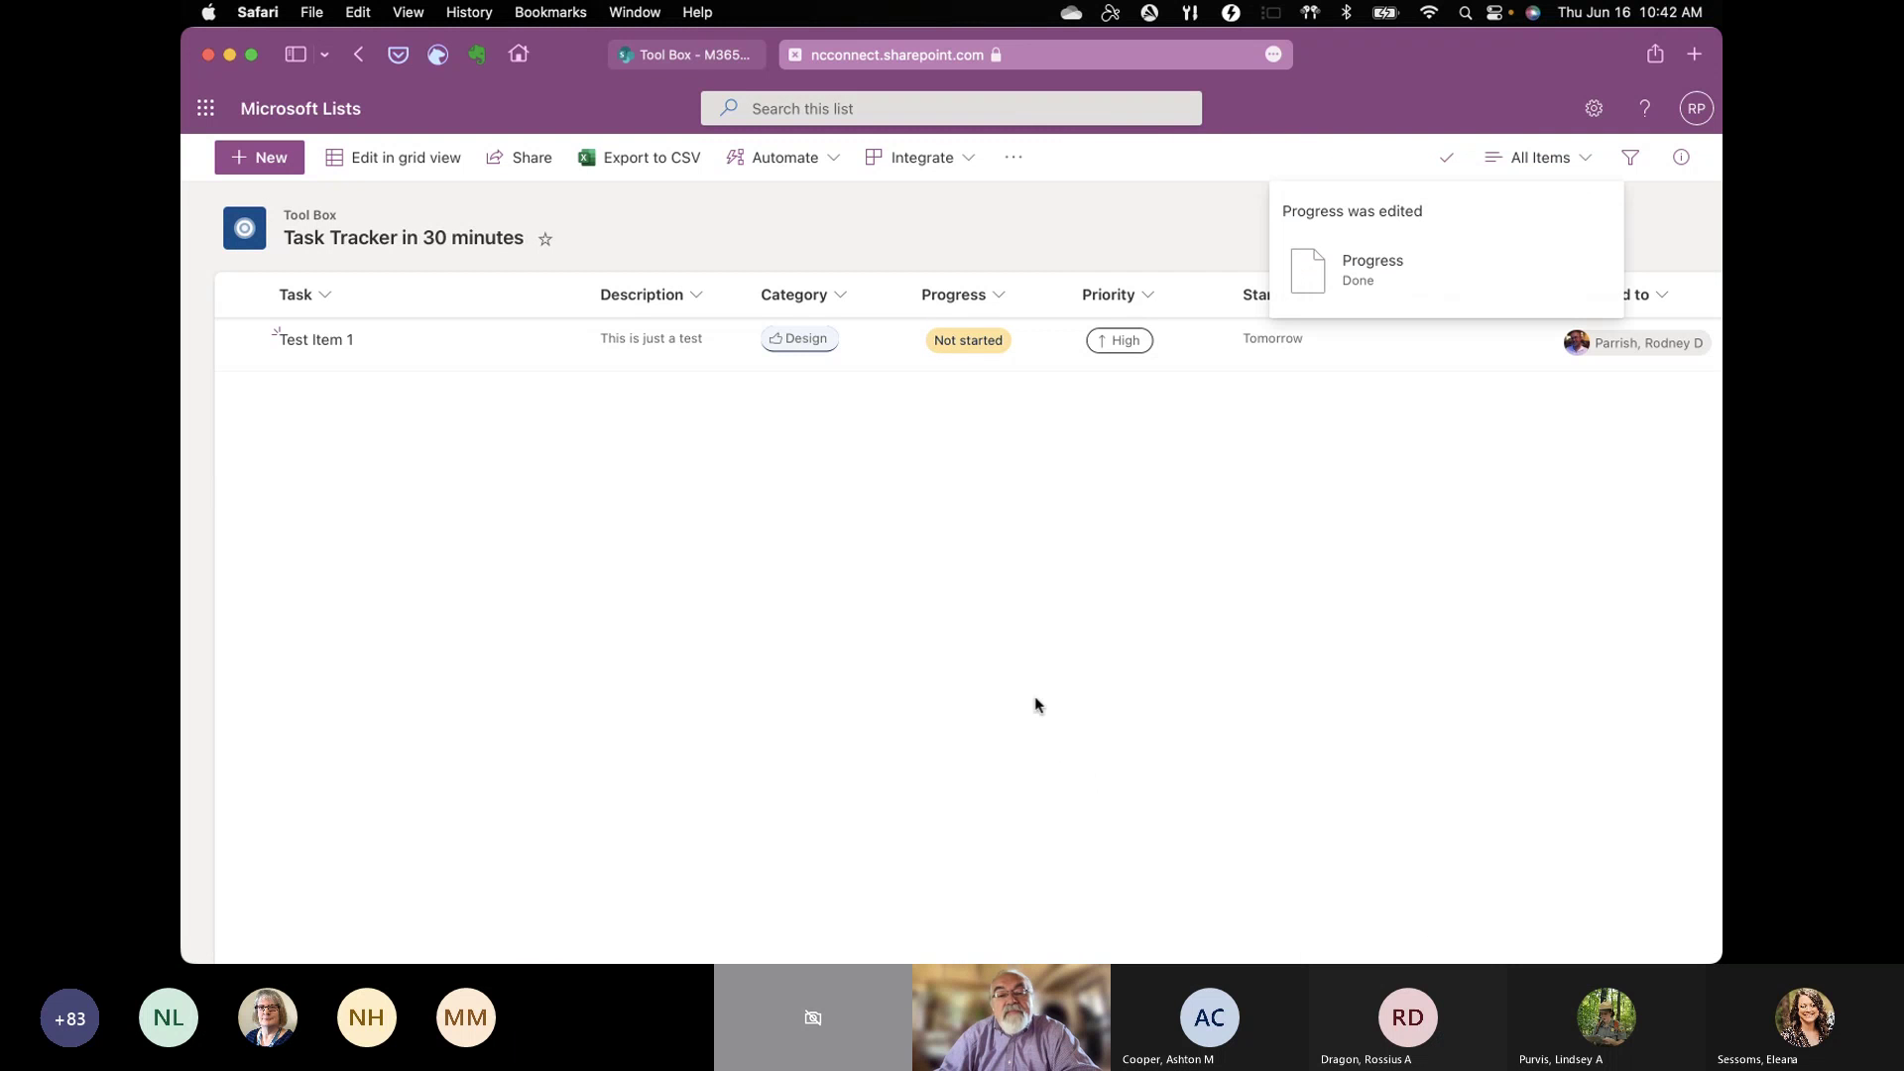
Step: Format the Progress column as choice pills, save the pill styles, and close the panel
{"action": "left_click", "coordinate": [999, 293]}
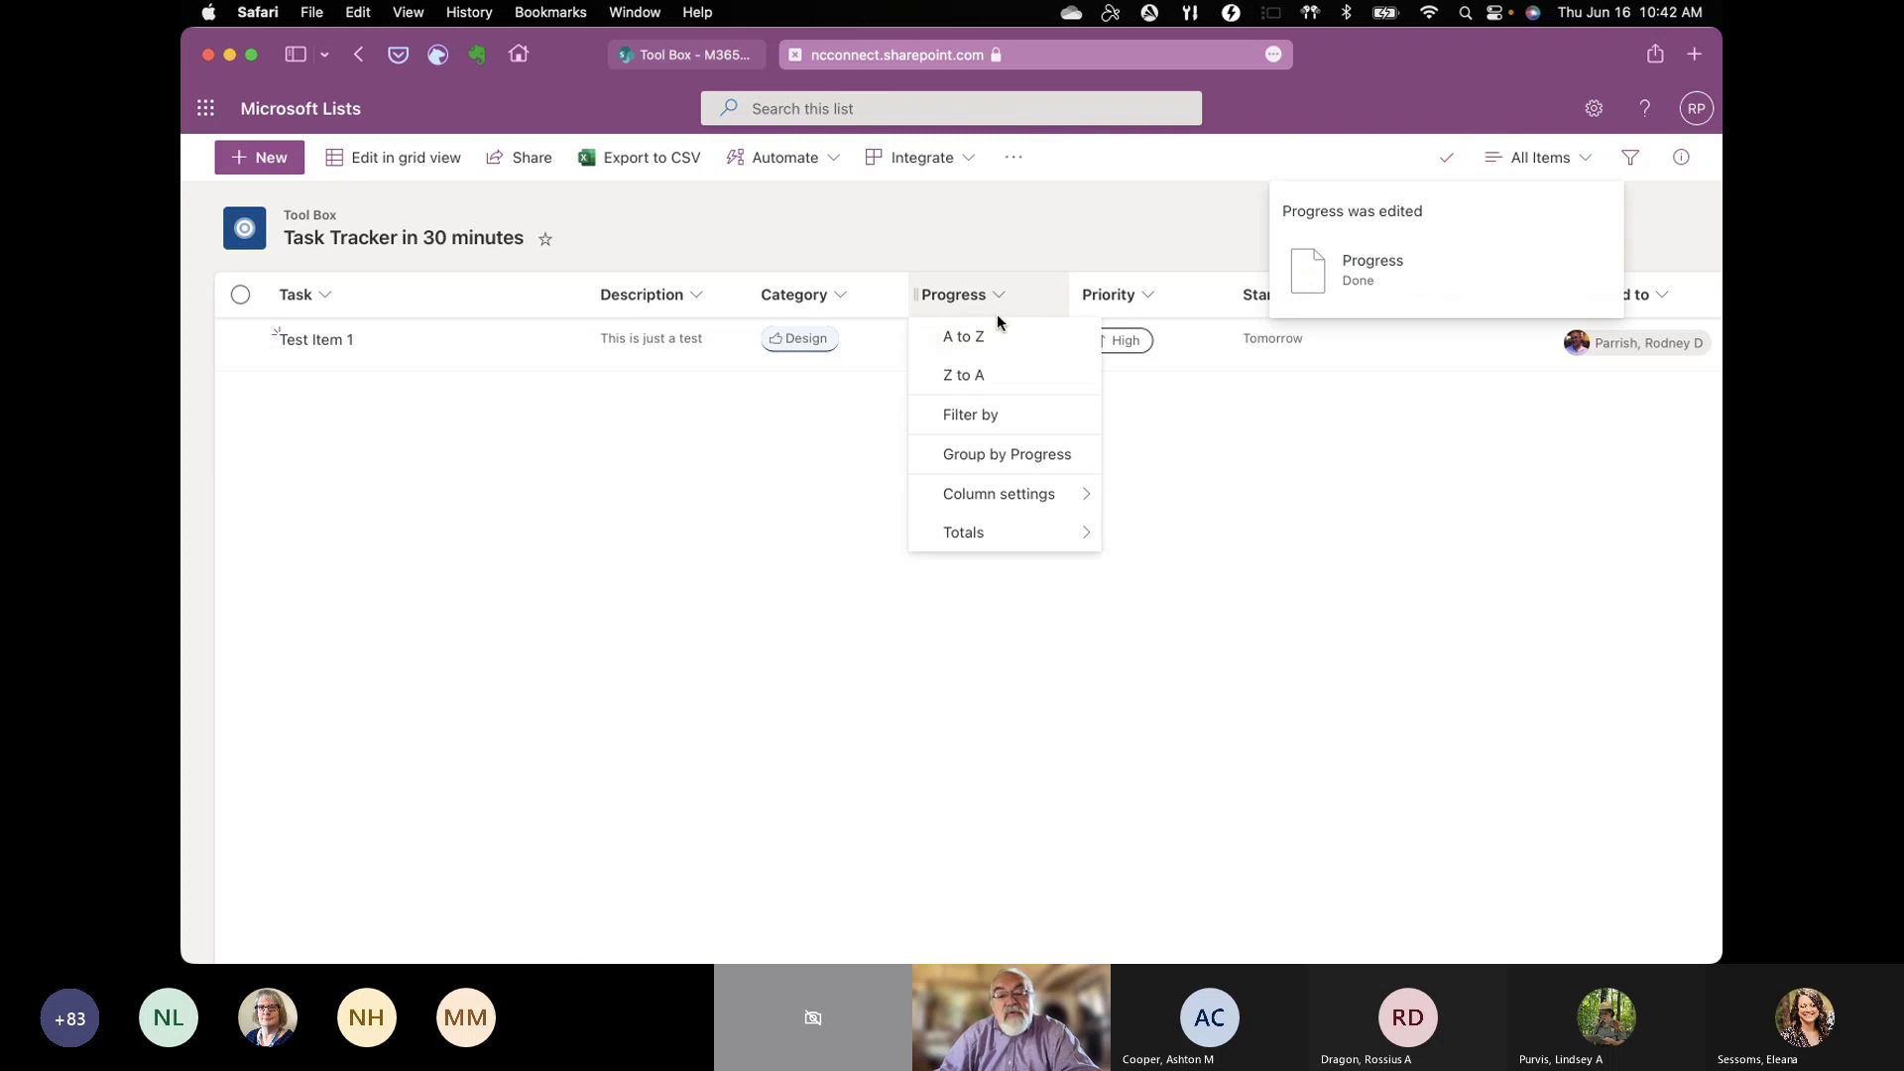
{"action": "mouse_move", "coordinate": [1000, 498]}
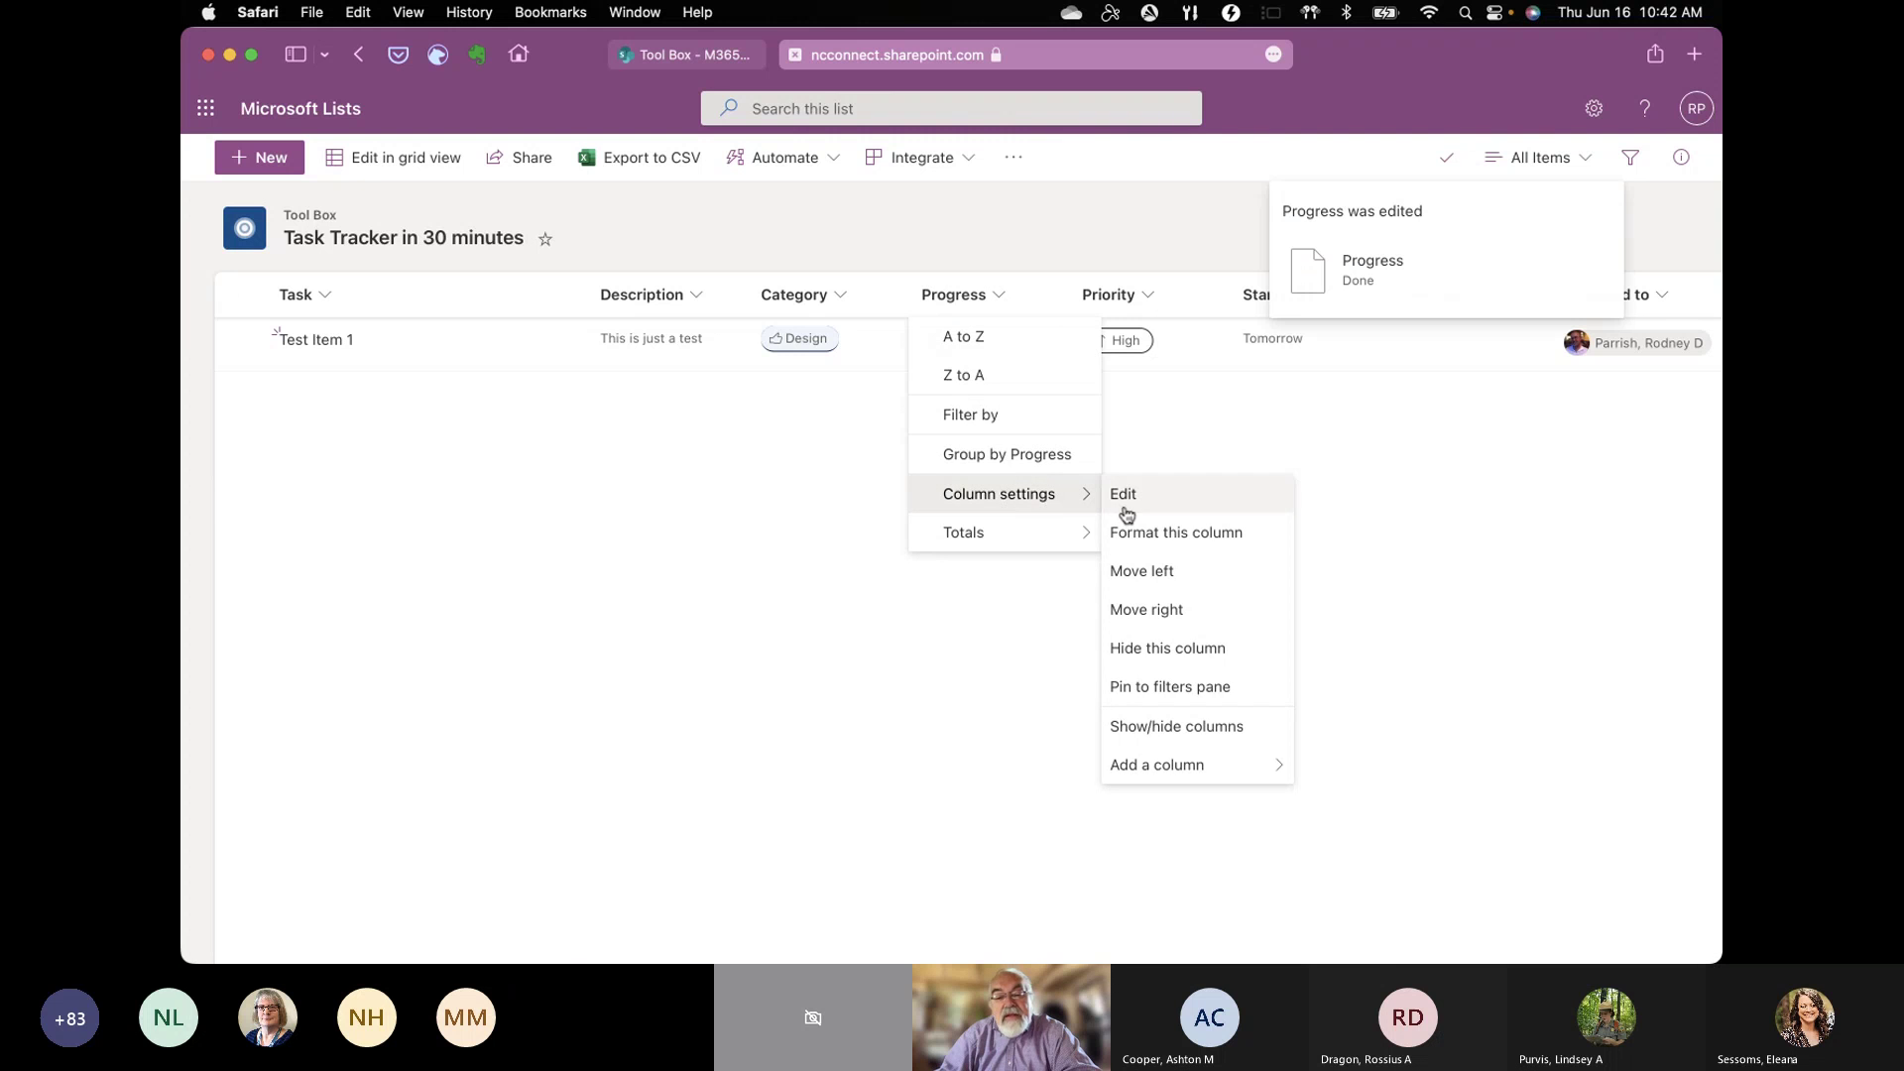
{"action": "left_click", "coordinate": [1140, 533]}
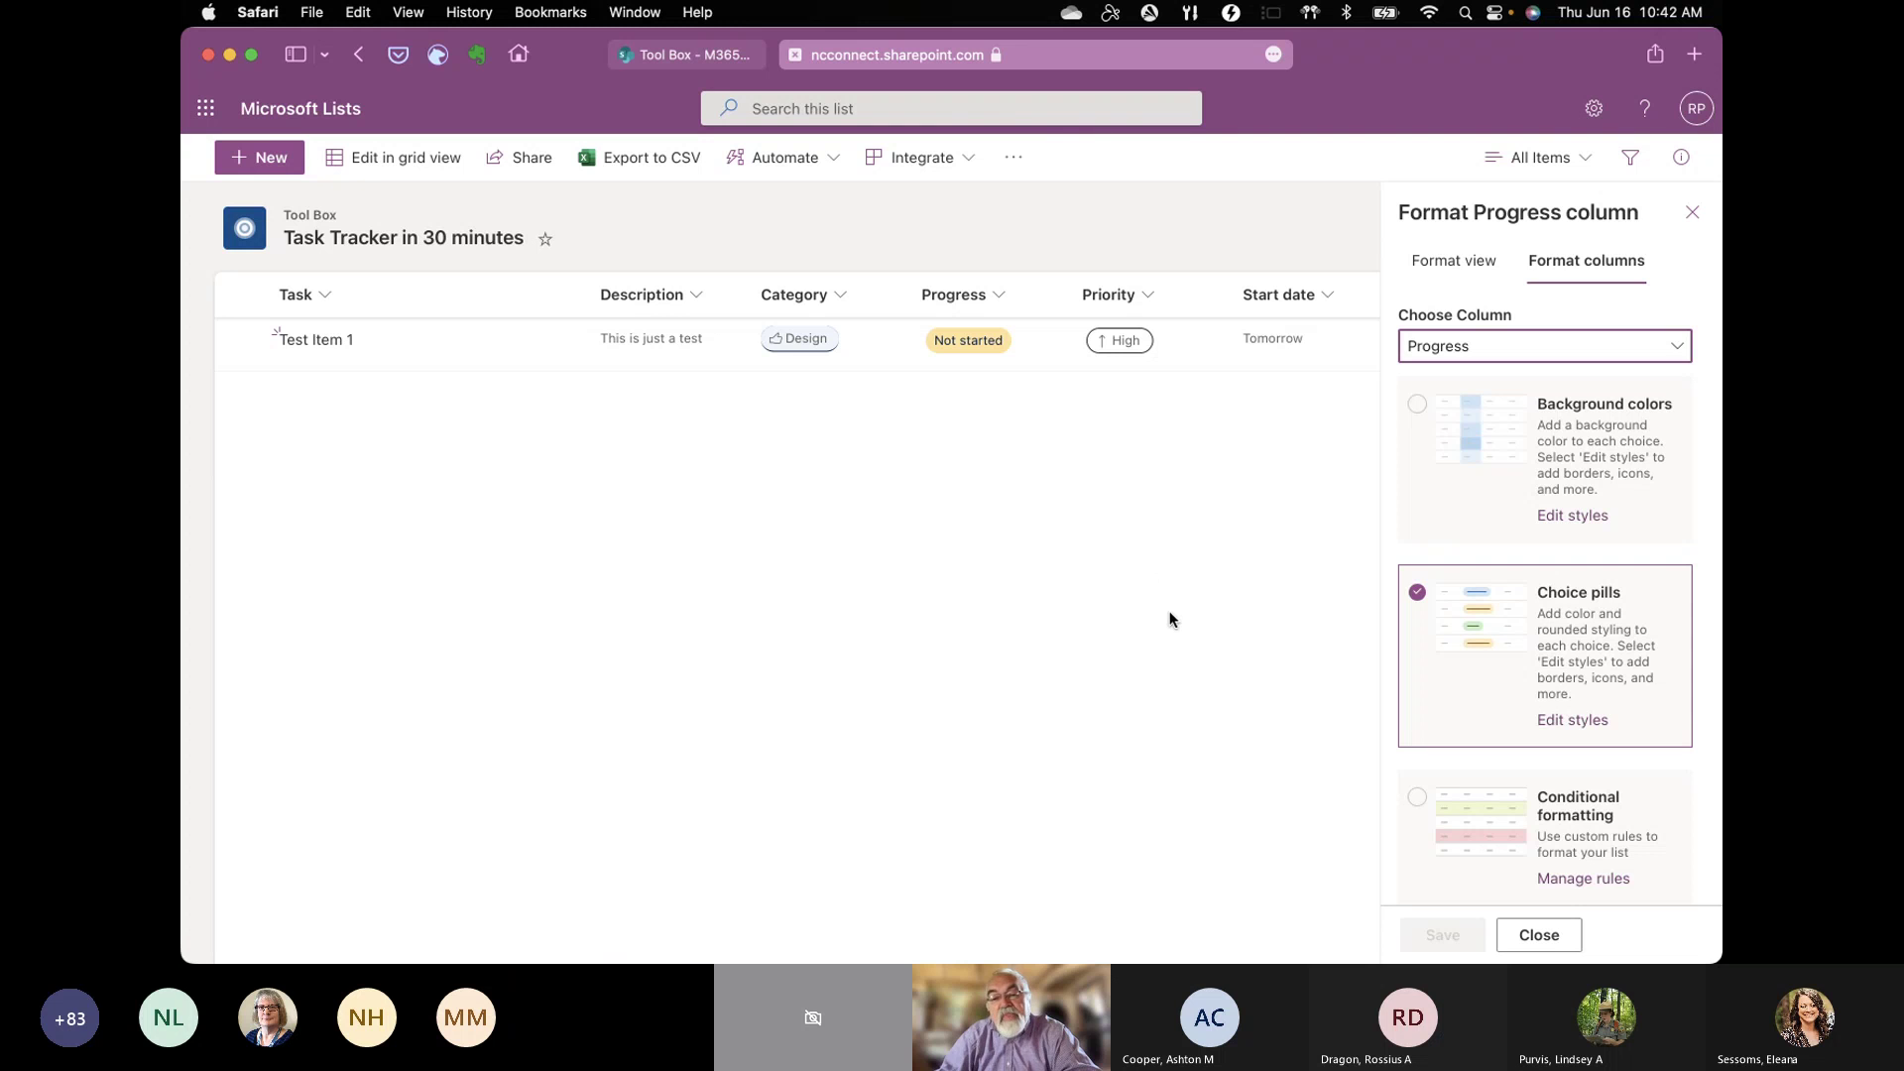
{"action": "scroll", "coordinate": [1491, 716], "scroll_direction": "down", "scroll_amount": 1}
{"action": "scroll", "coordinate": [1490, 716], "scroll_direction": "down", "scroll_amount": 1}
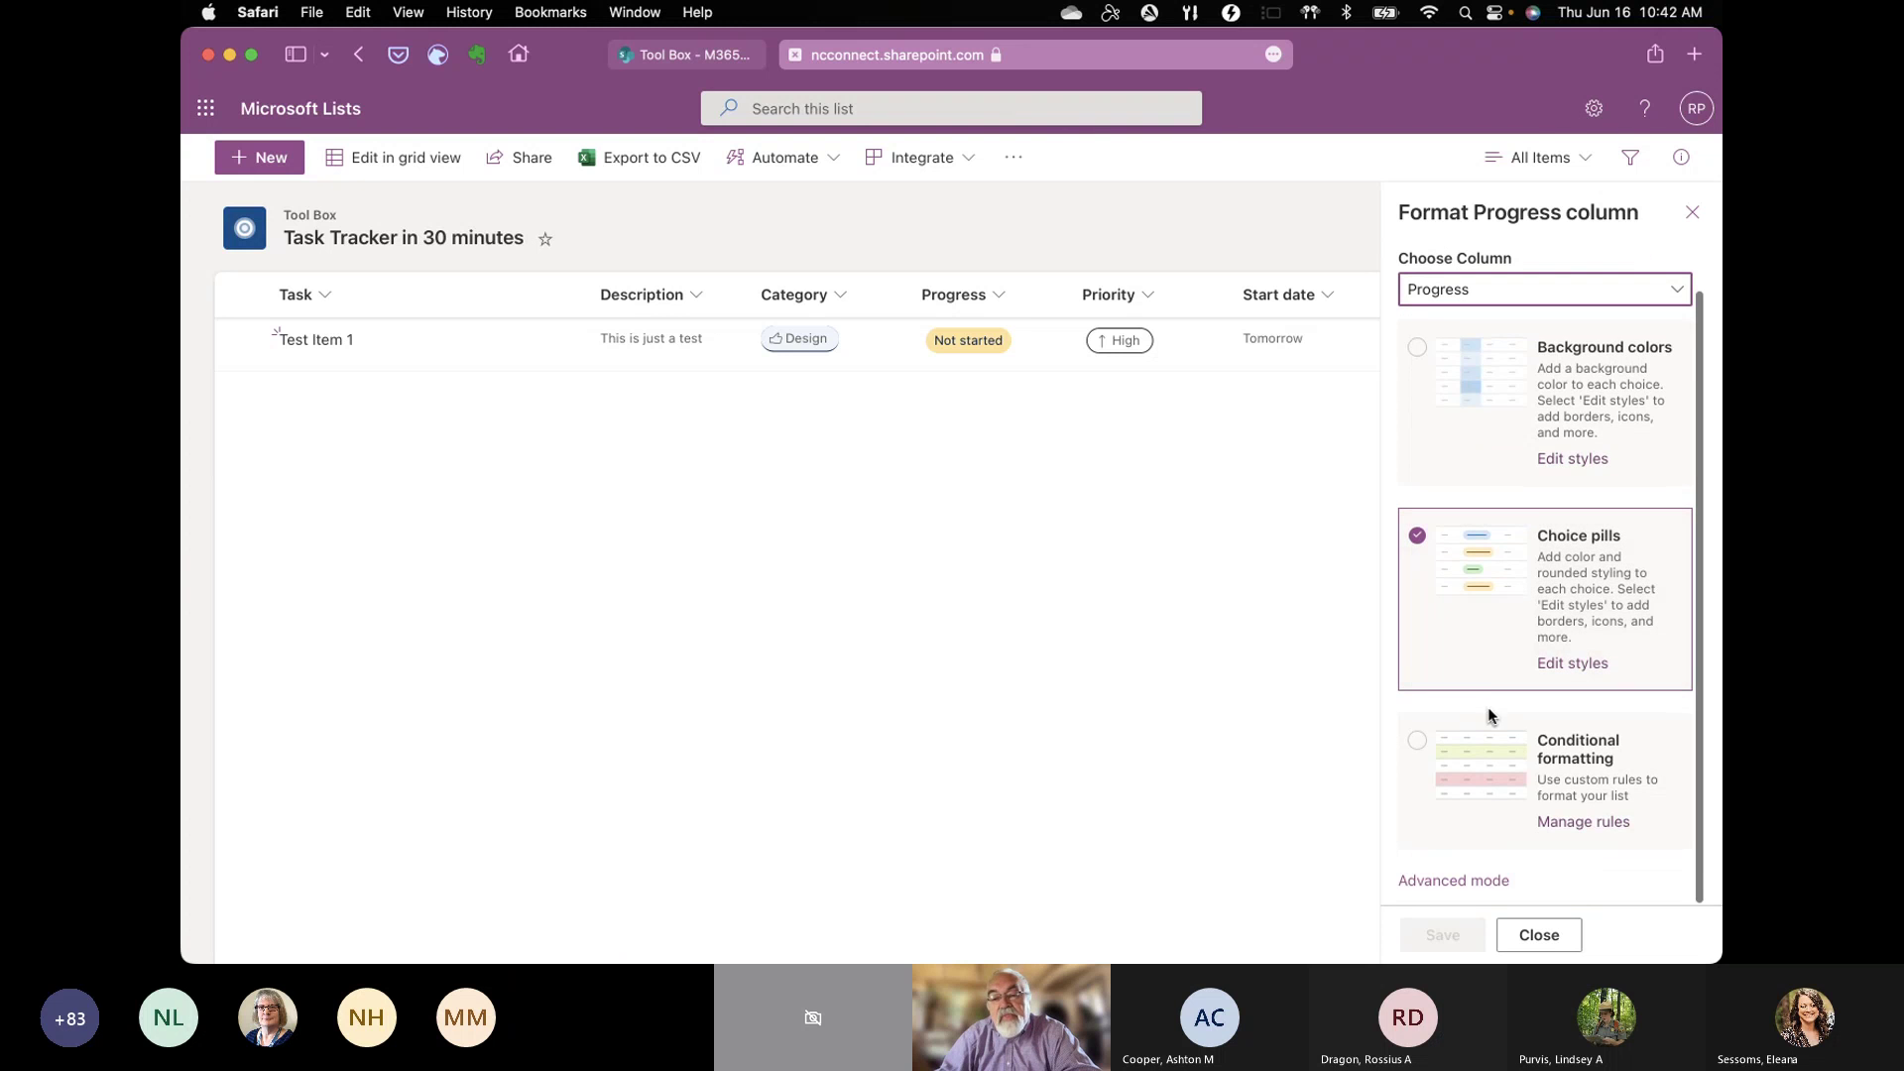
{"action": "left_click", "coordinate": [1499, 759]}
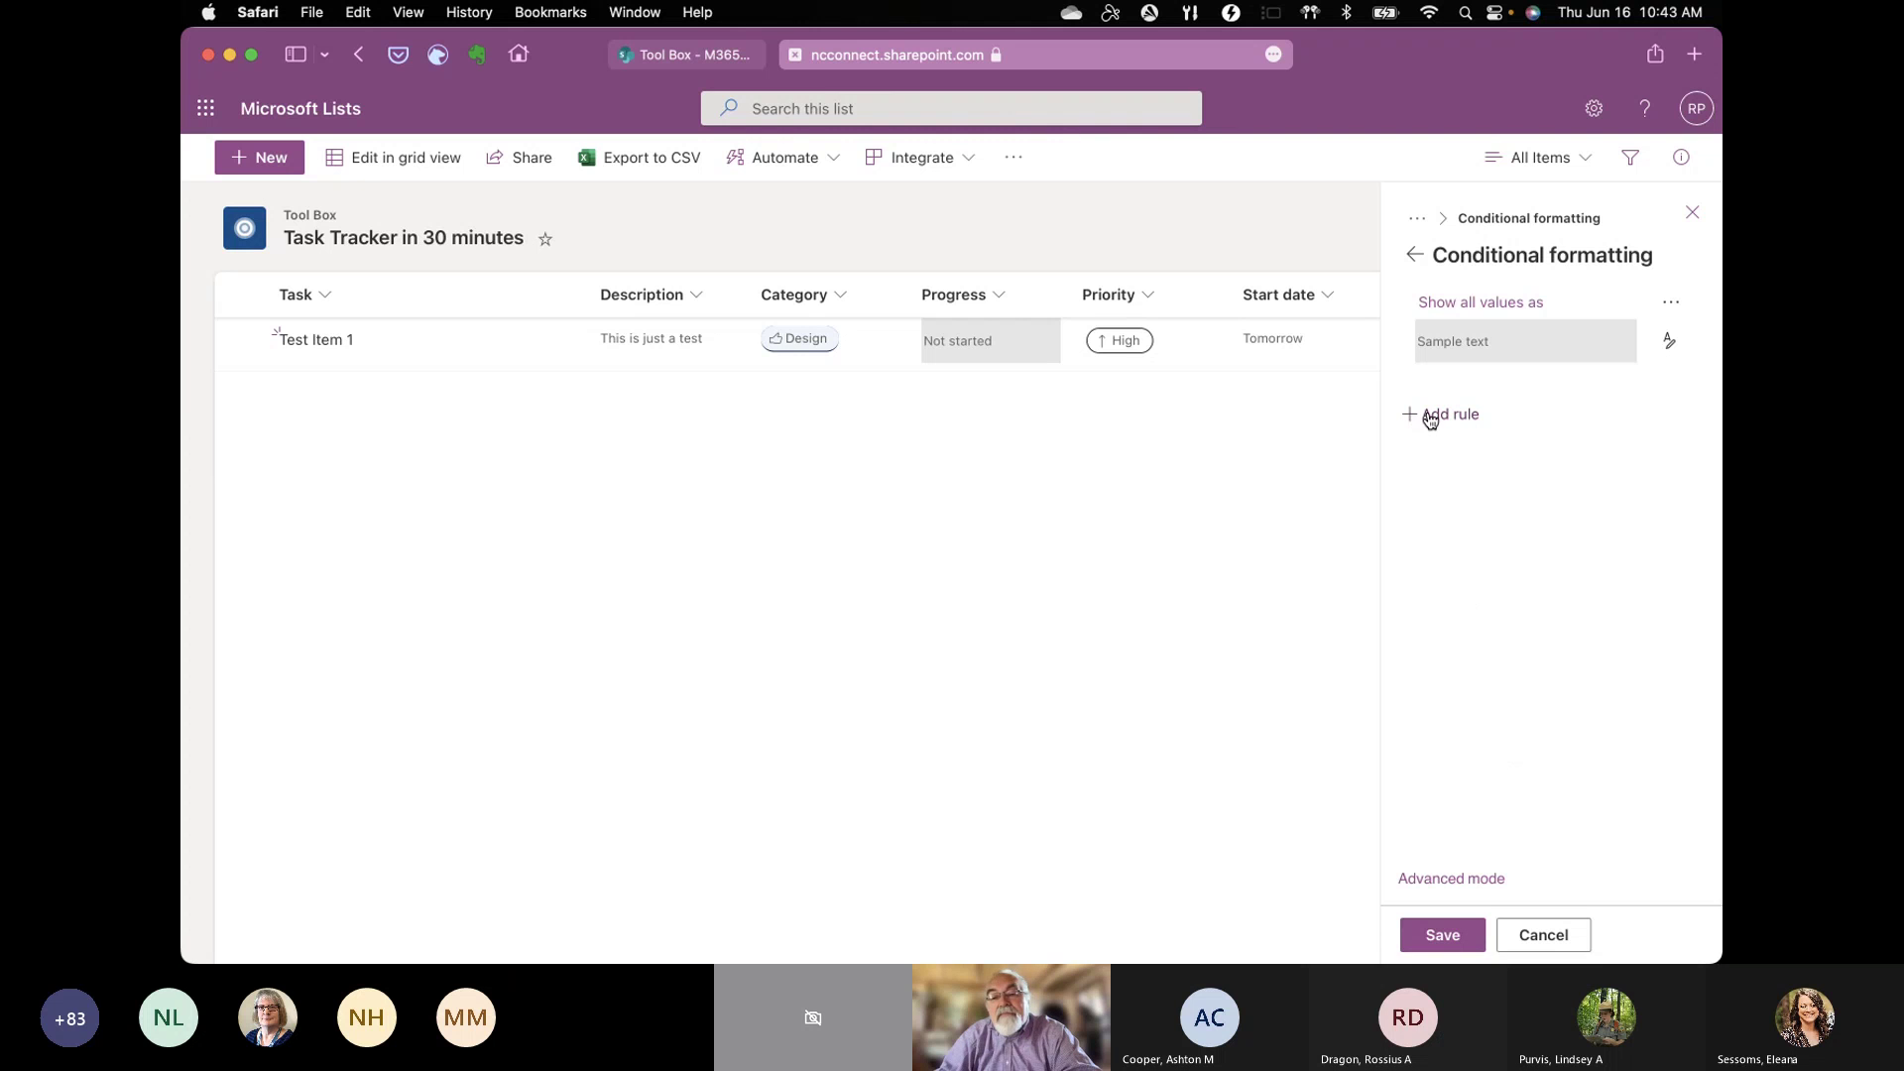
{"action": "left_click", "coordinate": [1414, 255]}
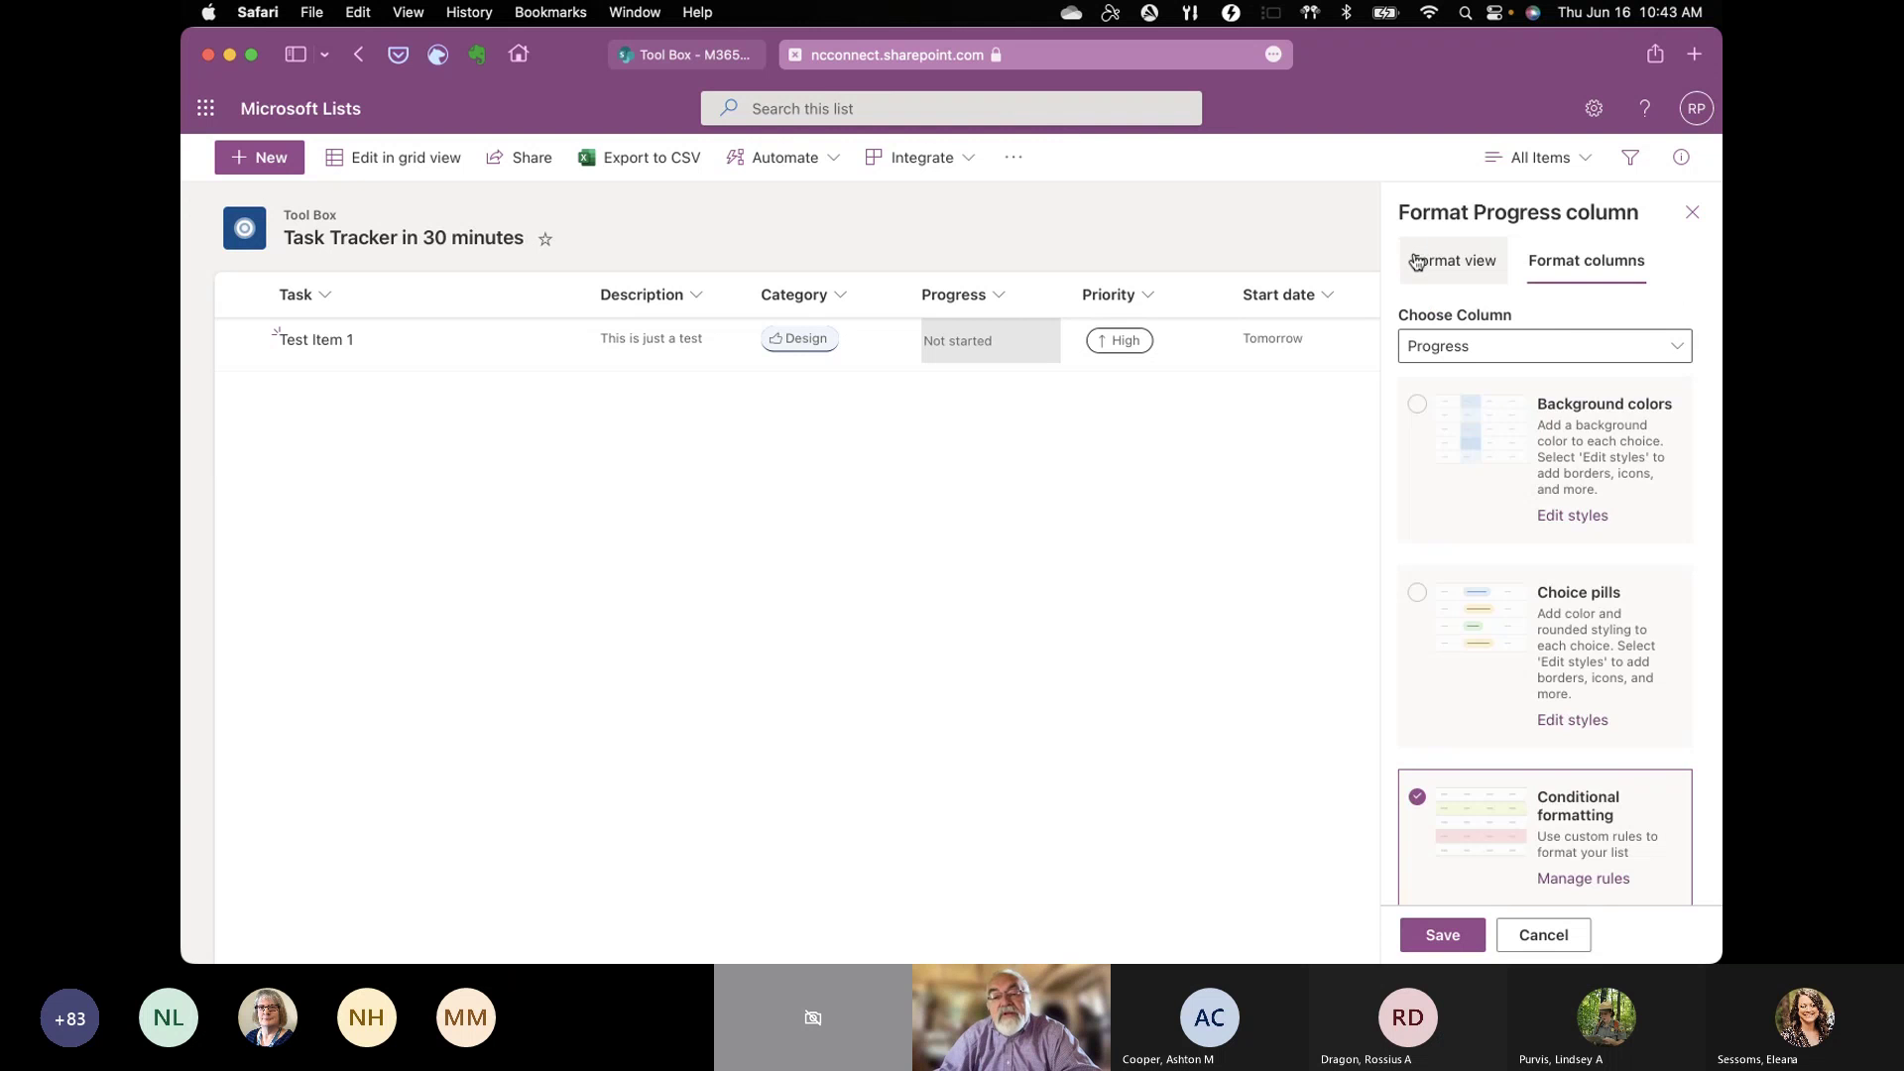
{"action": "left_click", "coordinate": [1479, 595]}
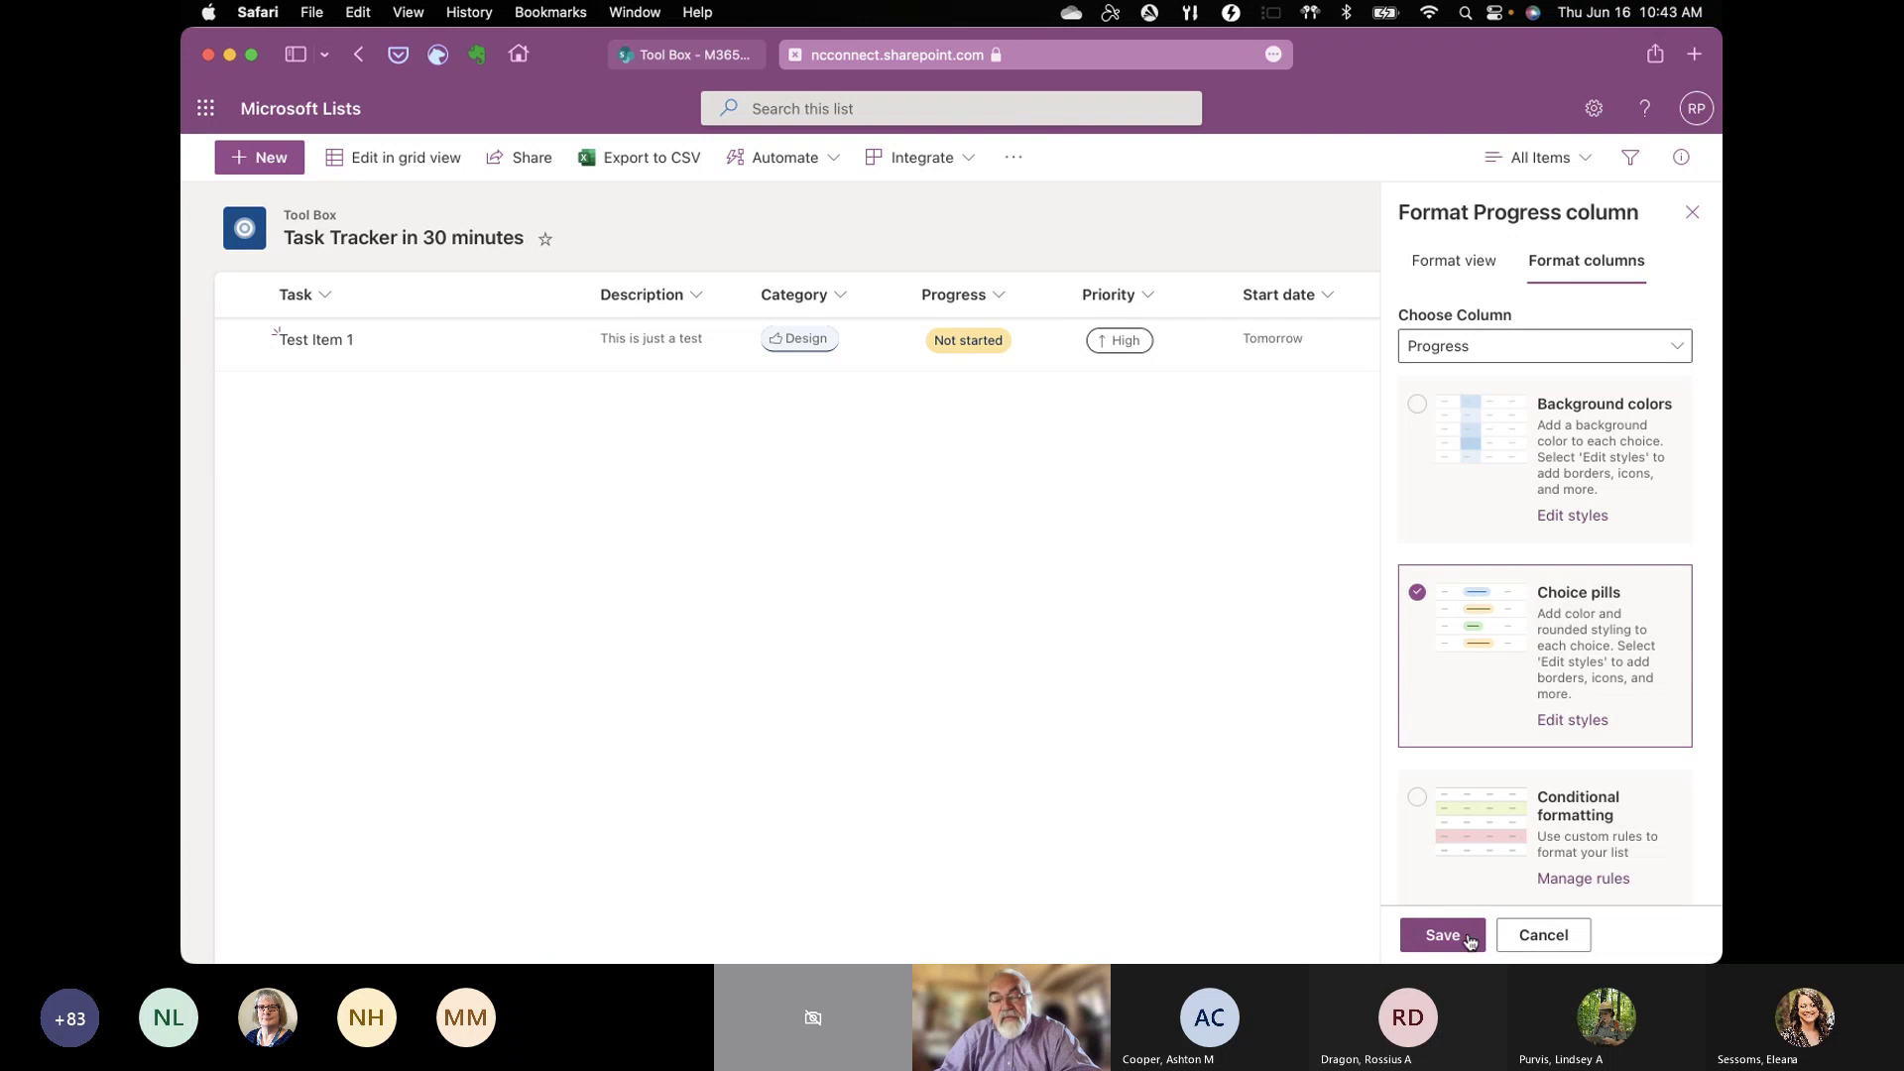
{"action": "left_click", "coordinate": [1457, 936]}
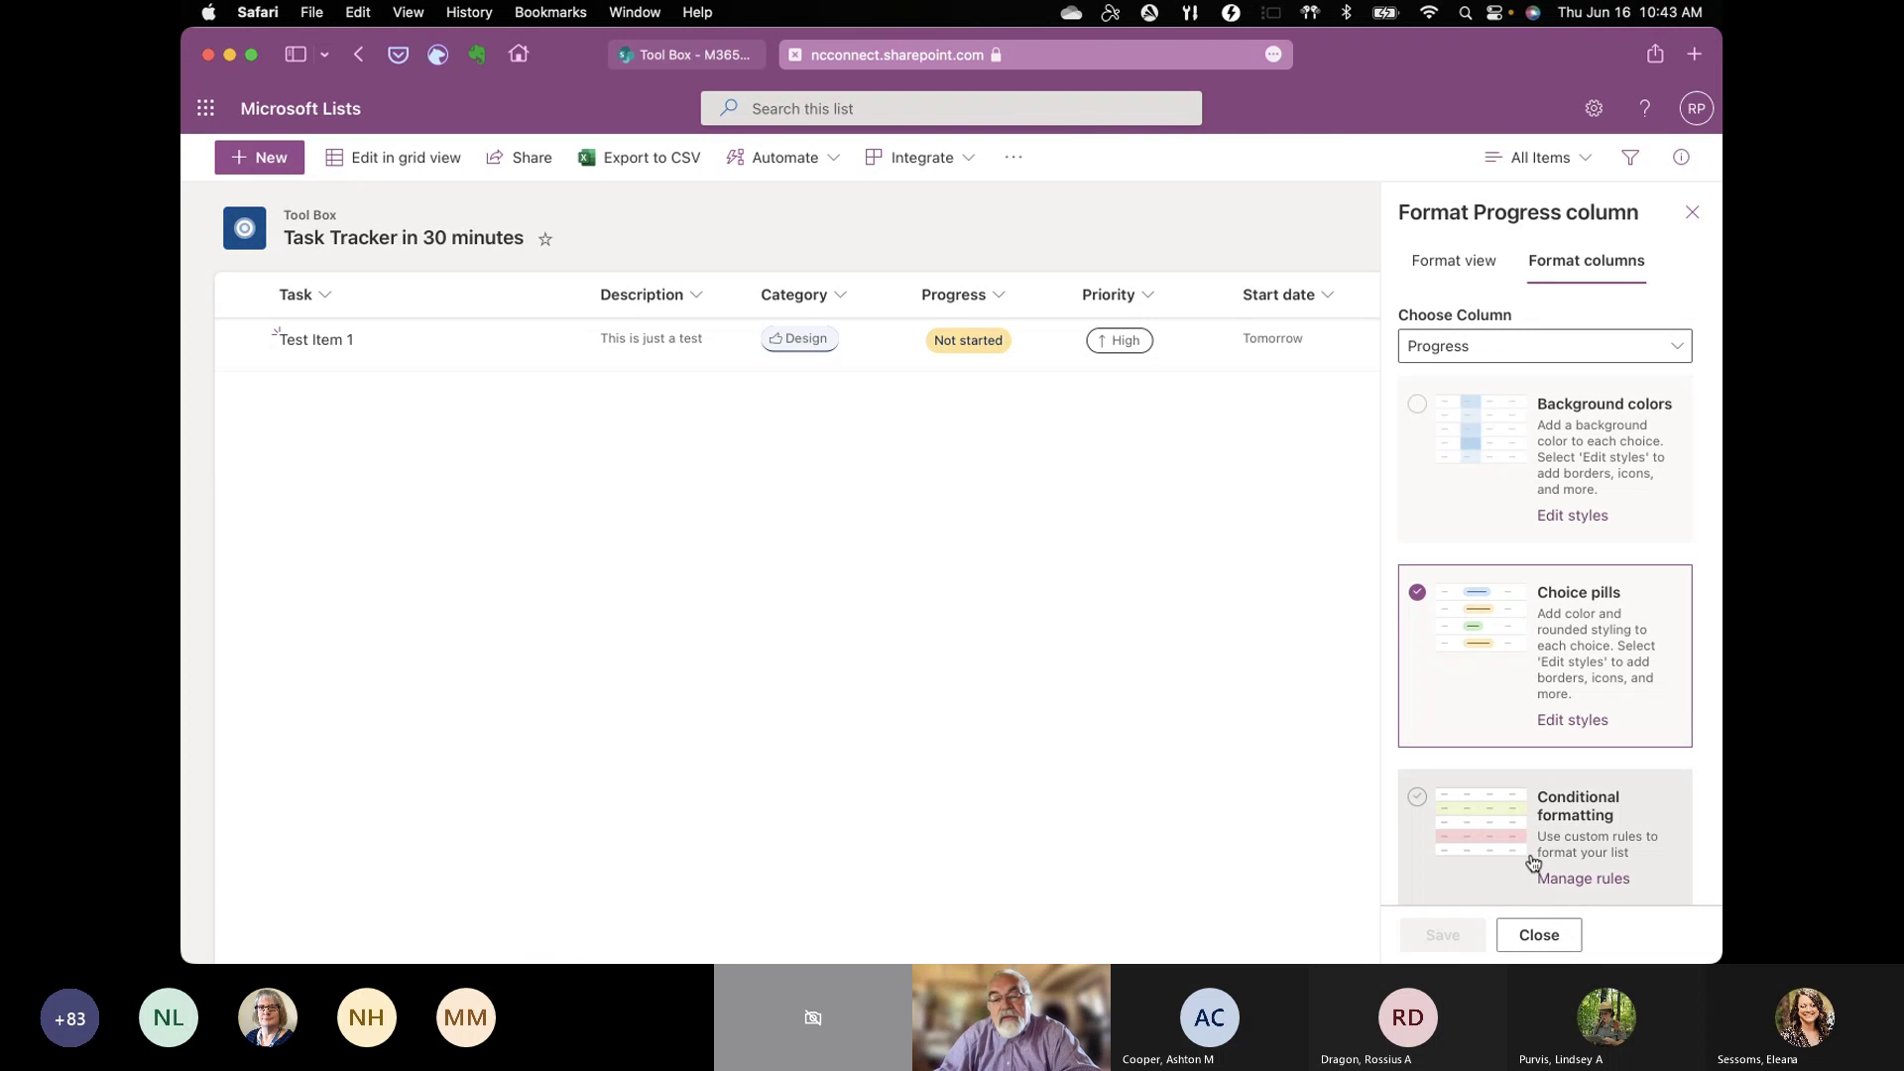
{"action": "left_click", "coordinate": [1572, 719]}
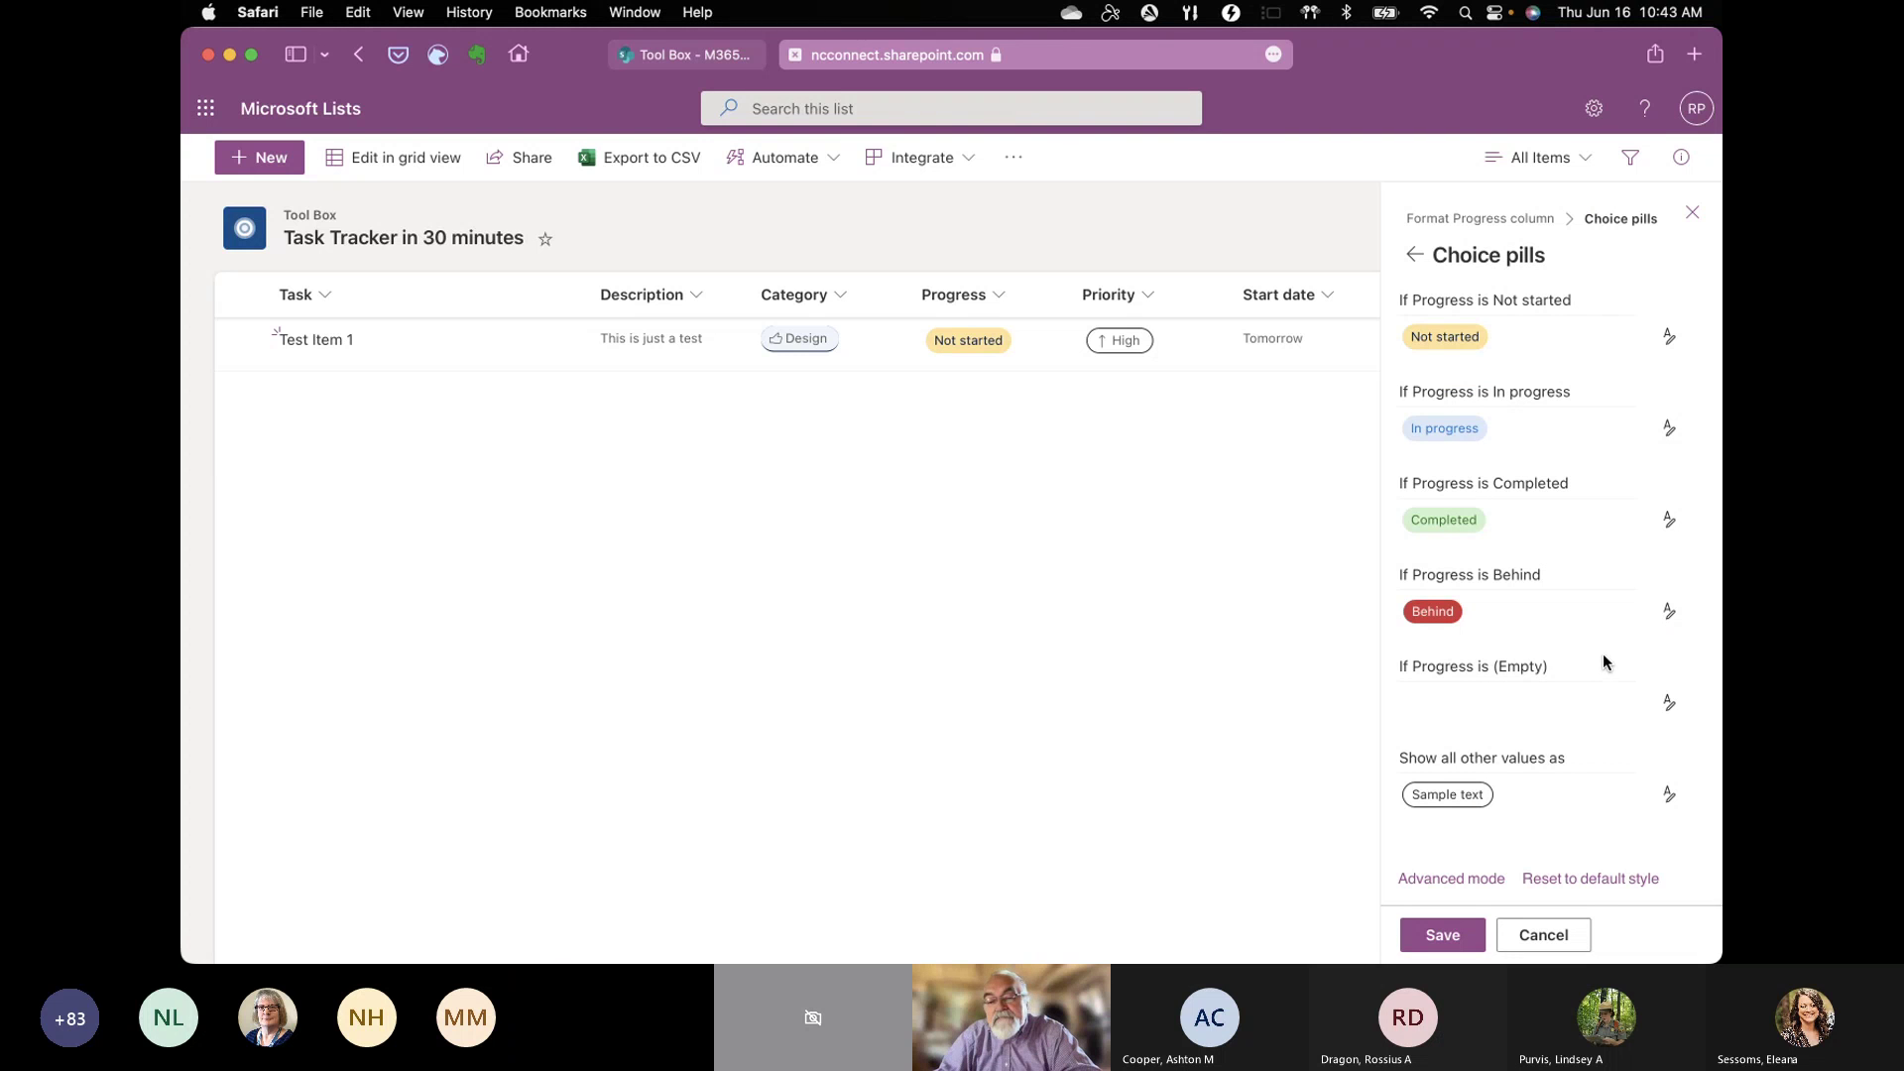
{"action": "left_click", "coordinate": [1456, 940]}
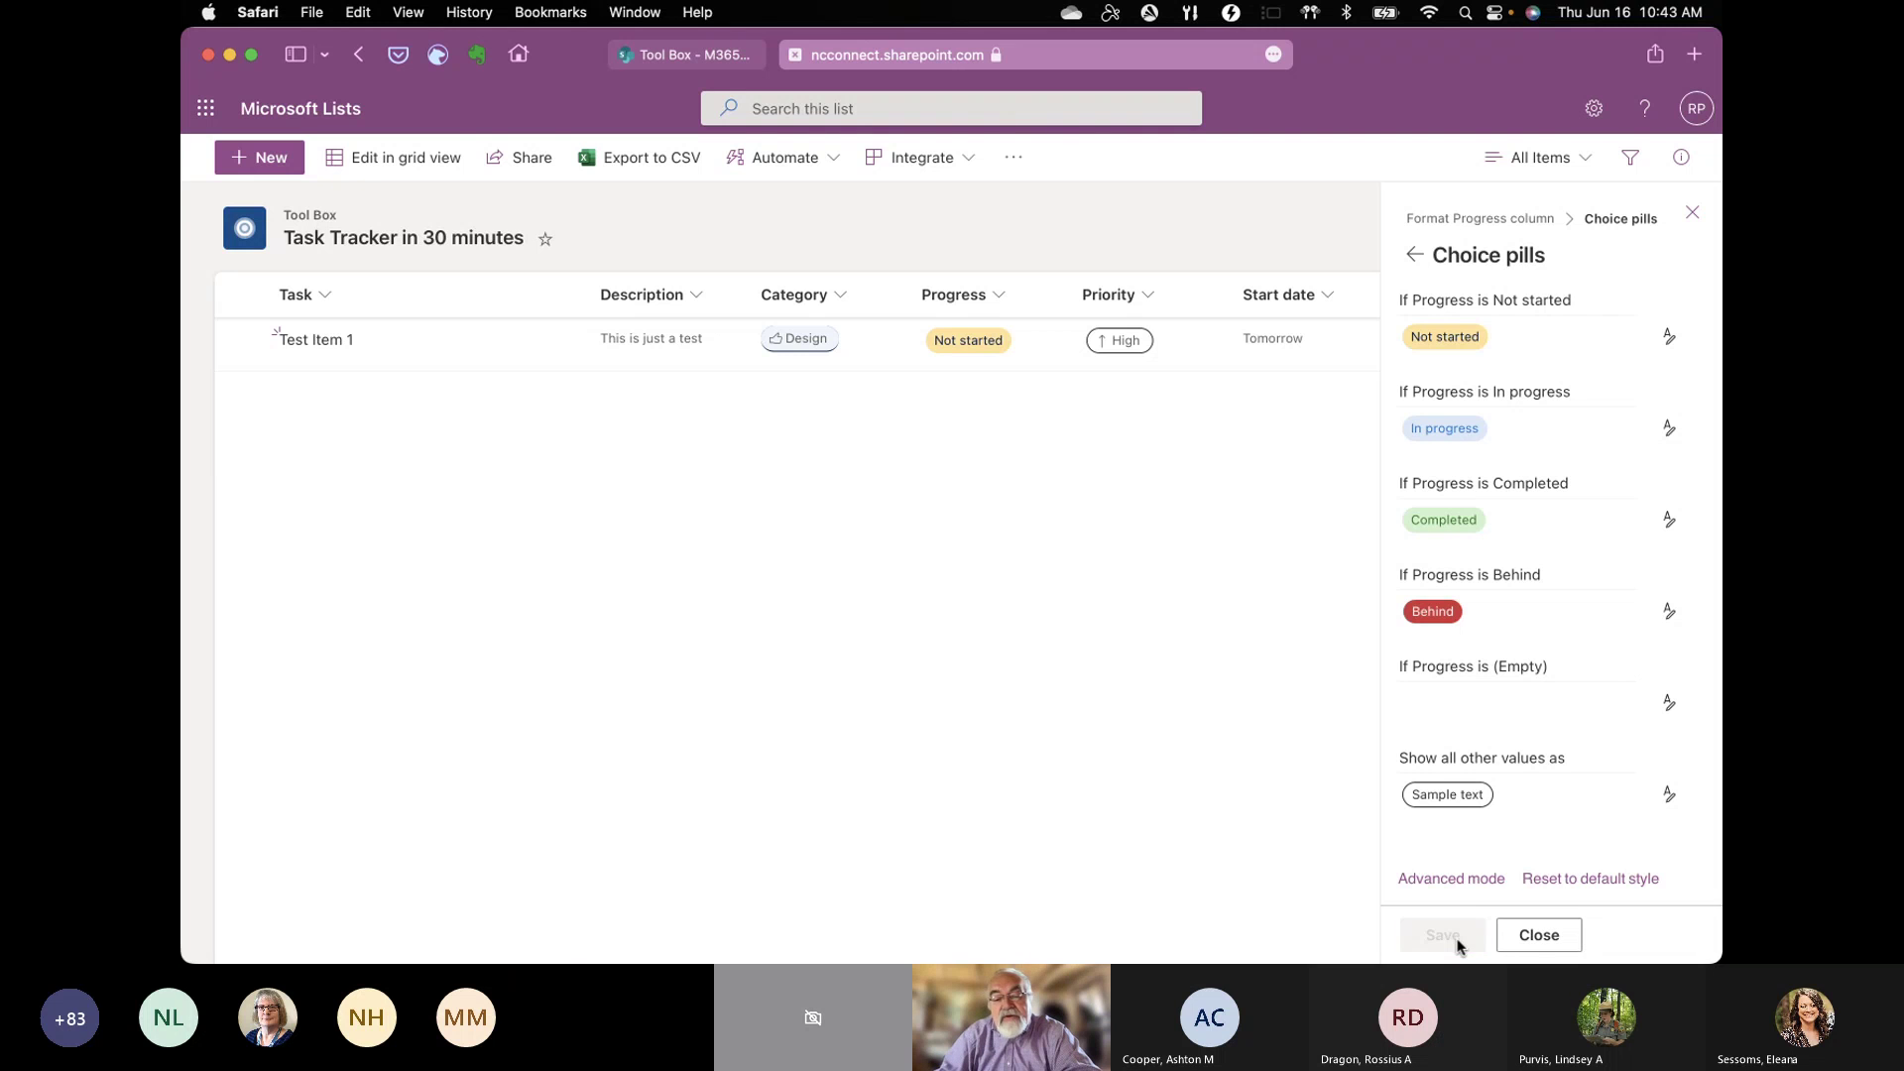
{"action": "left_click", "coordinate": [1559, 940]}
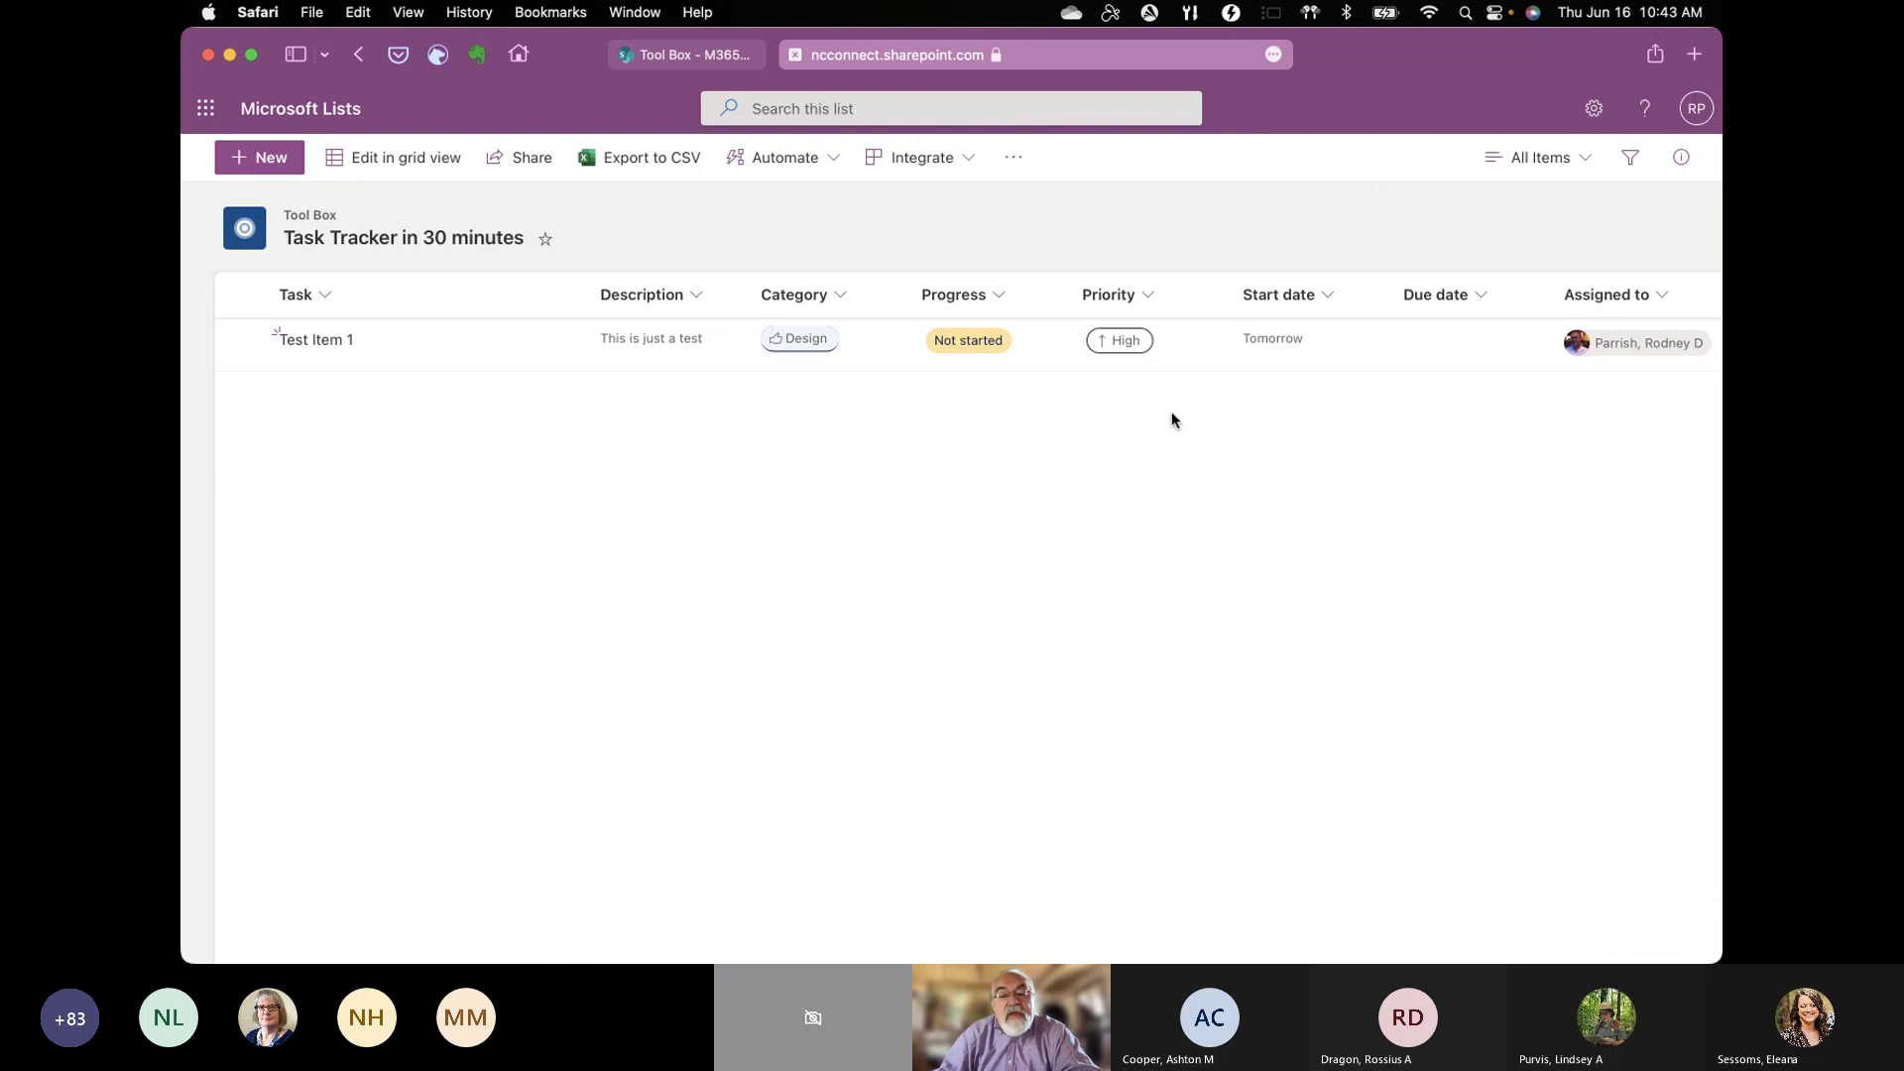
Step: Save the Priority column settings with choices Critical, High, Medium and Low
{"action": "left_click", "coordinate": [1152, 302]}
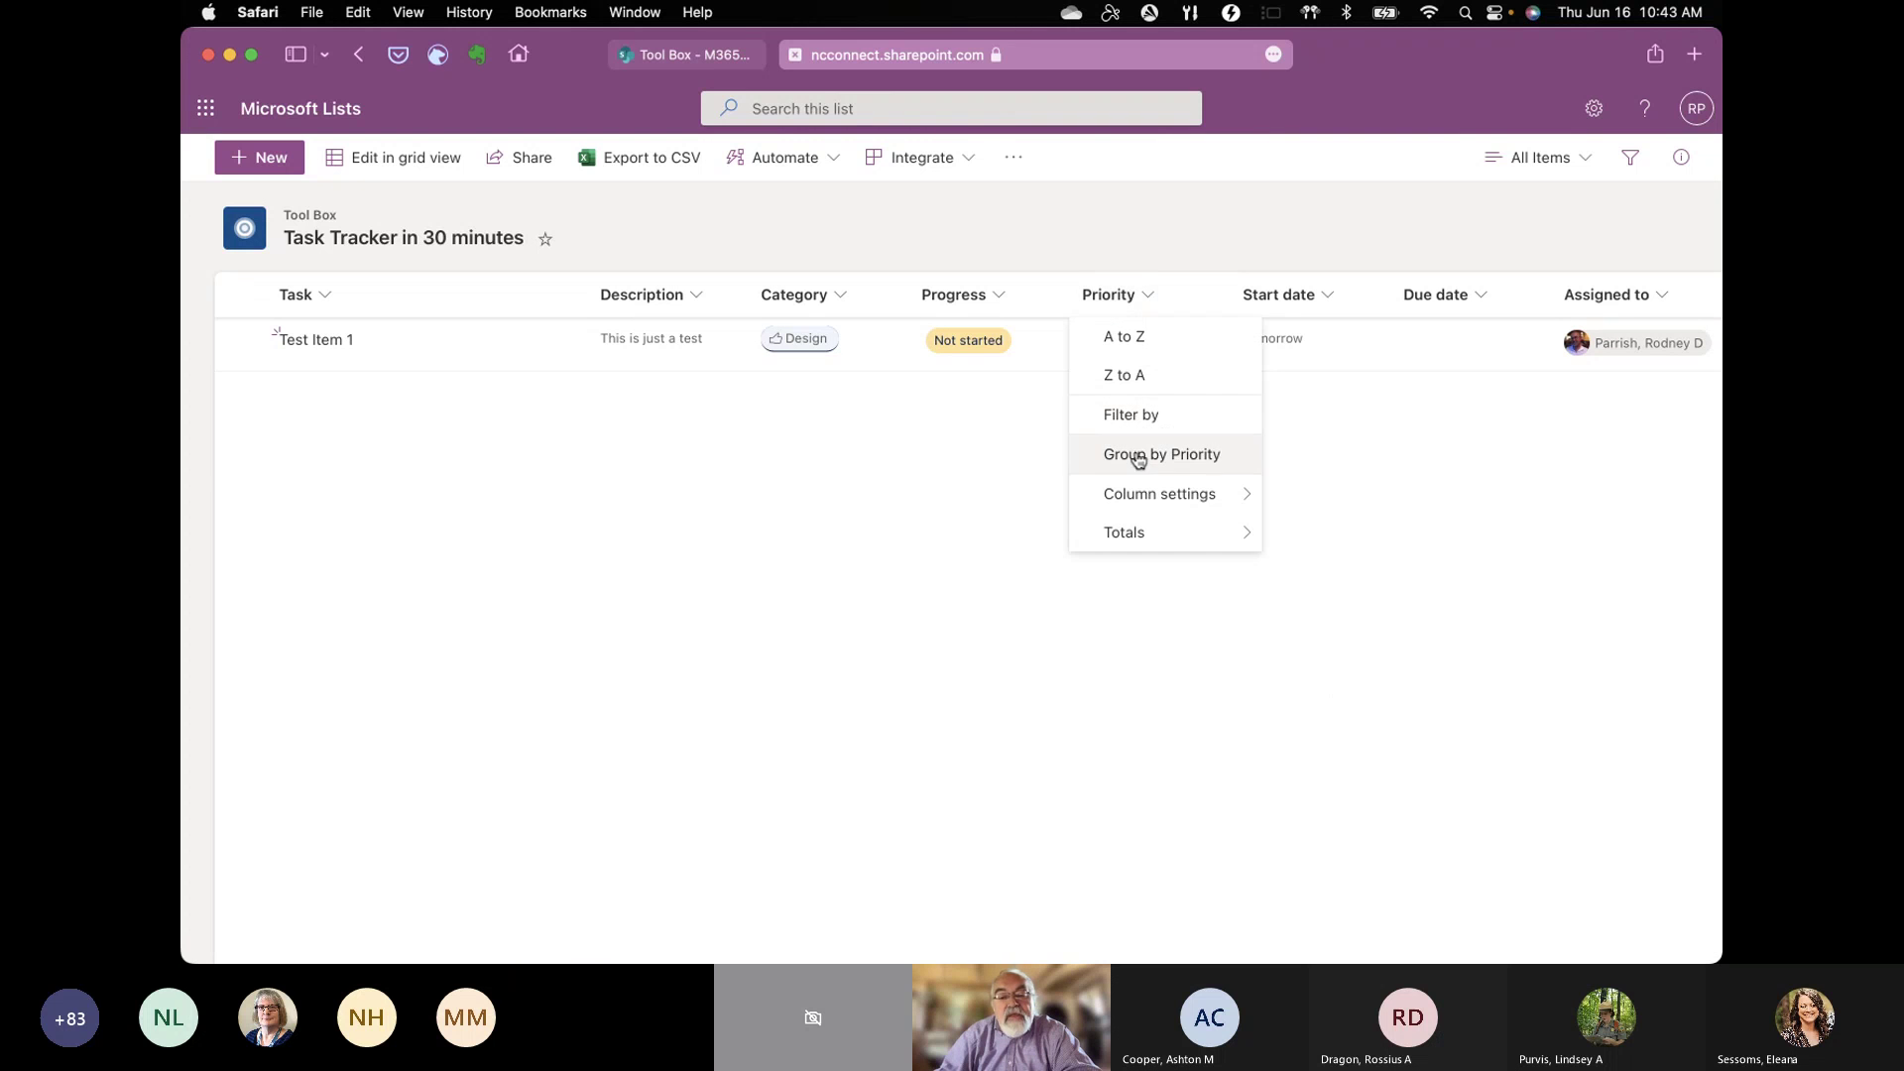
{"action": "mouse_move", "coordinate": [1136, 493]}
{"action": "left_click", "coordinate": [1284, 495]}
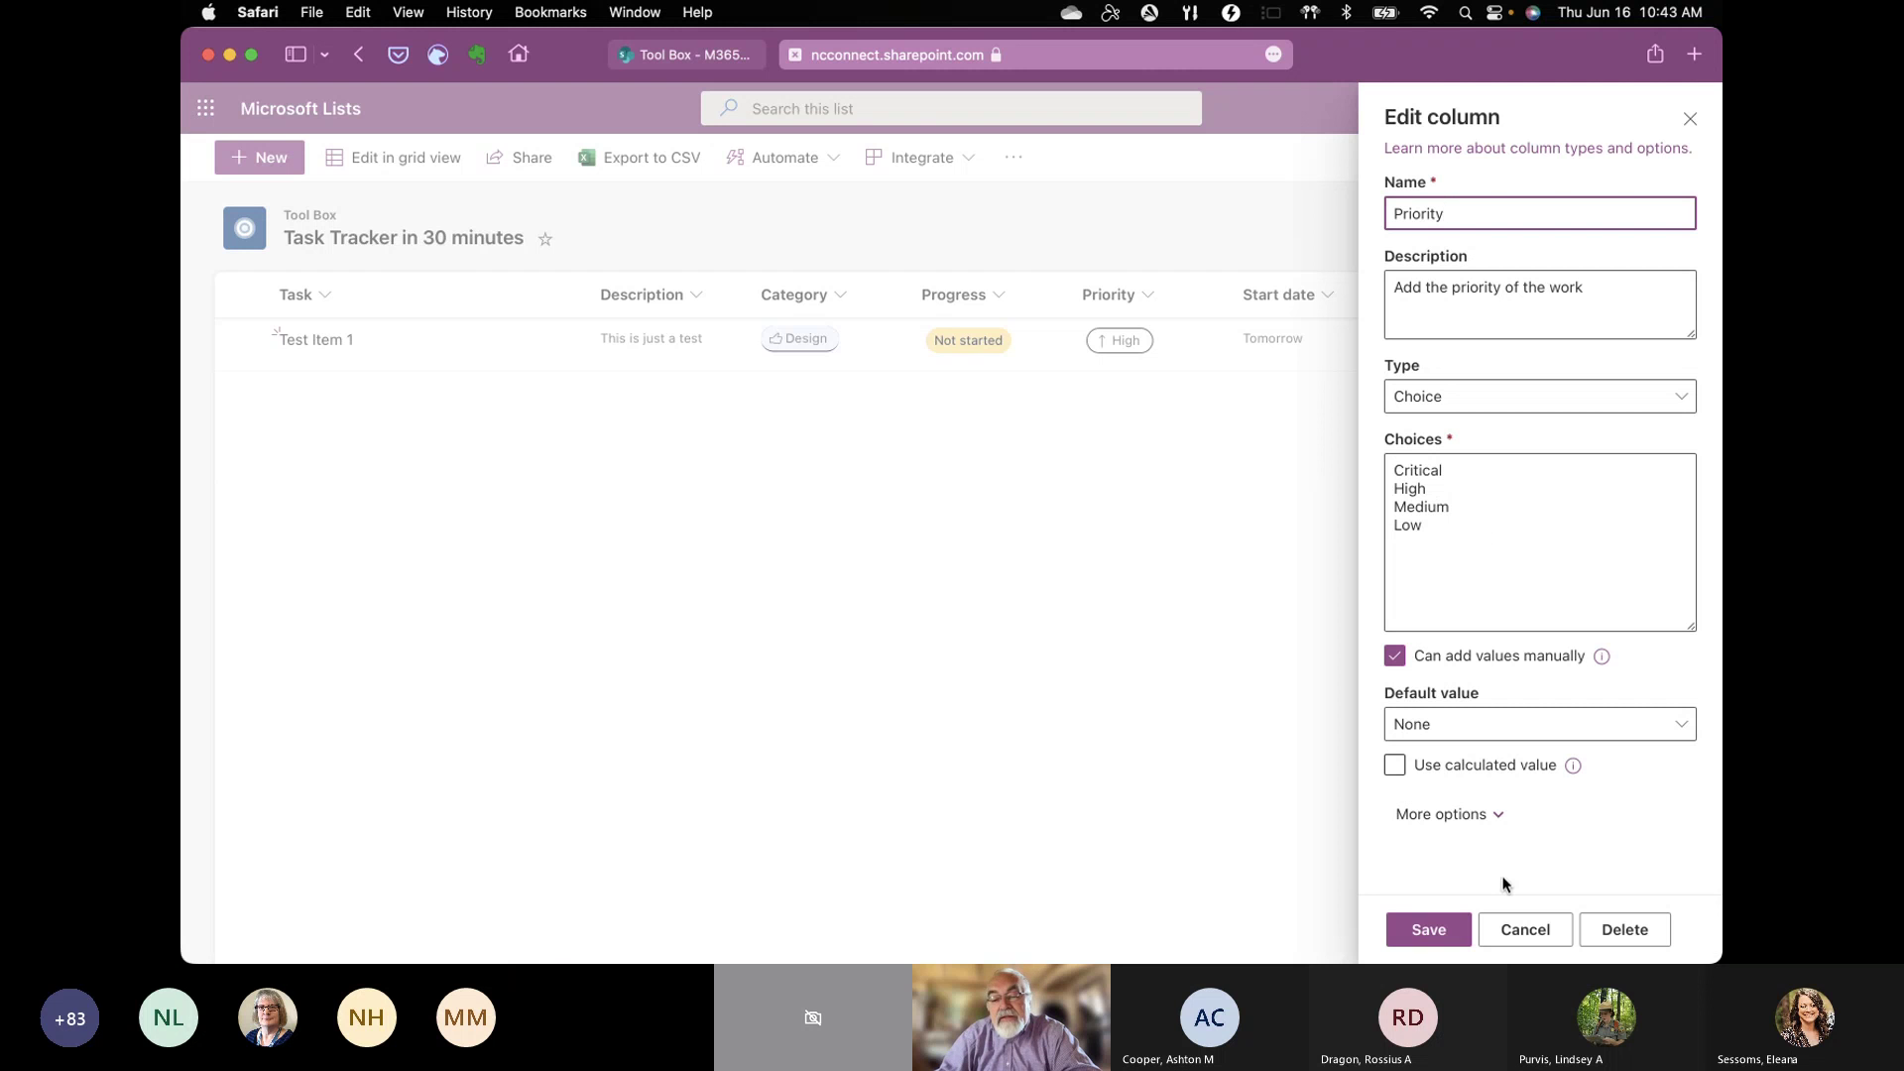
{"action": "left_click", "coordinate": [1433, 930]}
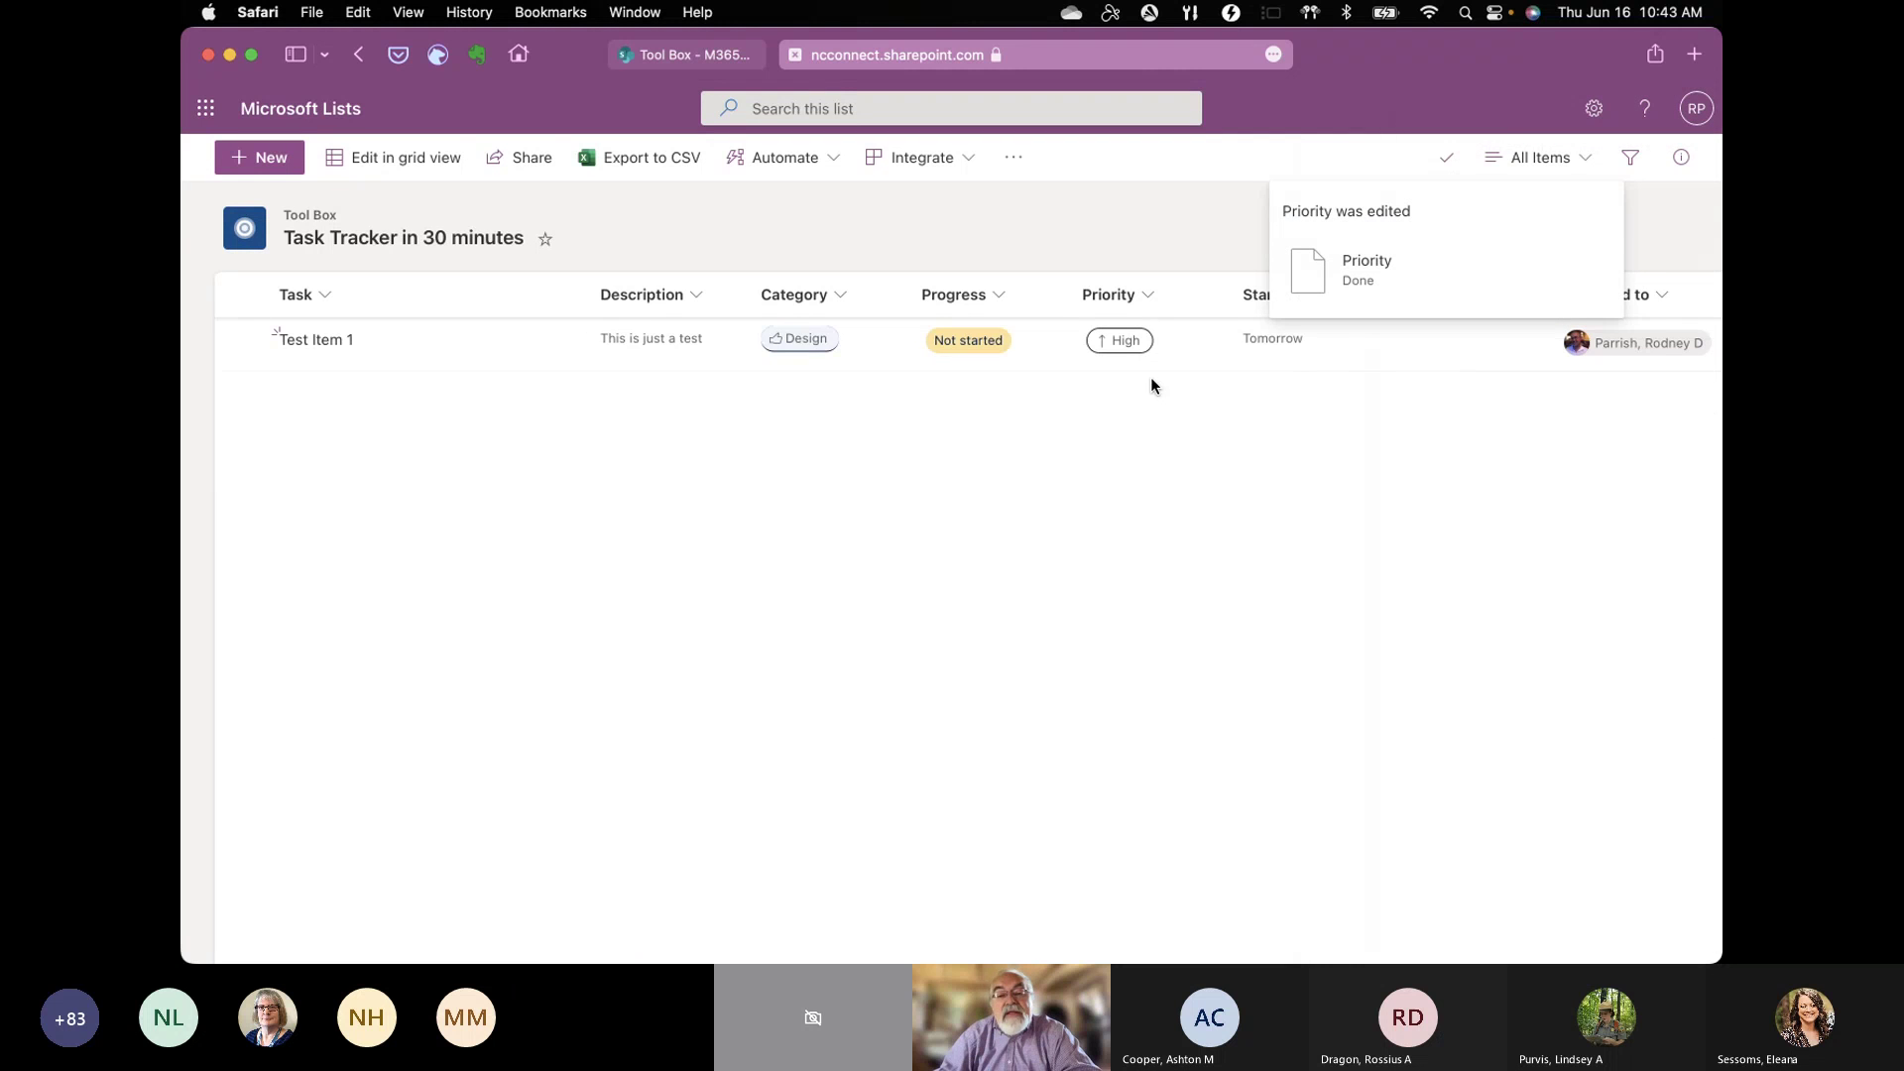
Step: Open the formatting panel for the Priority column
{"action": "left_click", "coordinate": [1149, 295]}
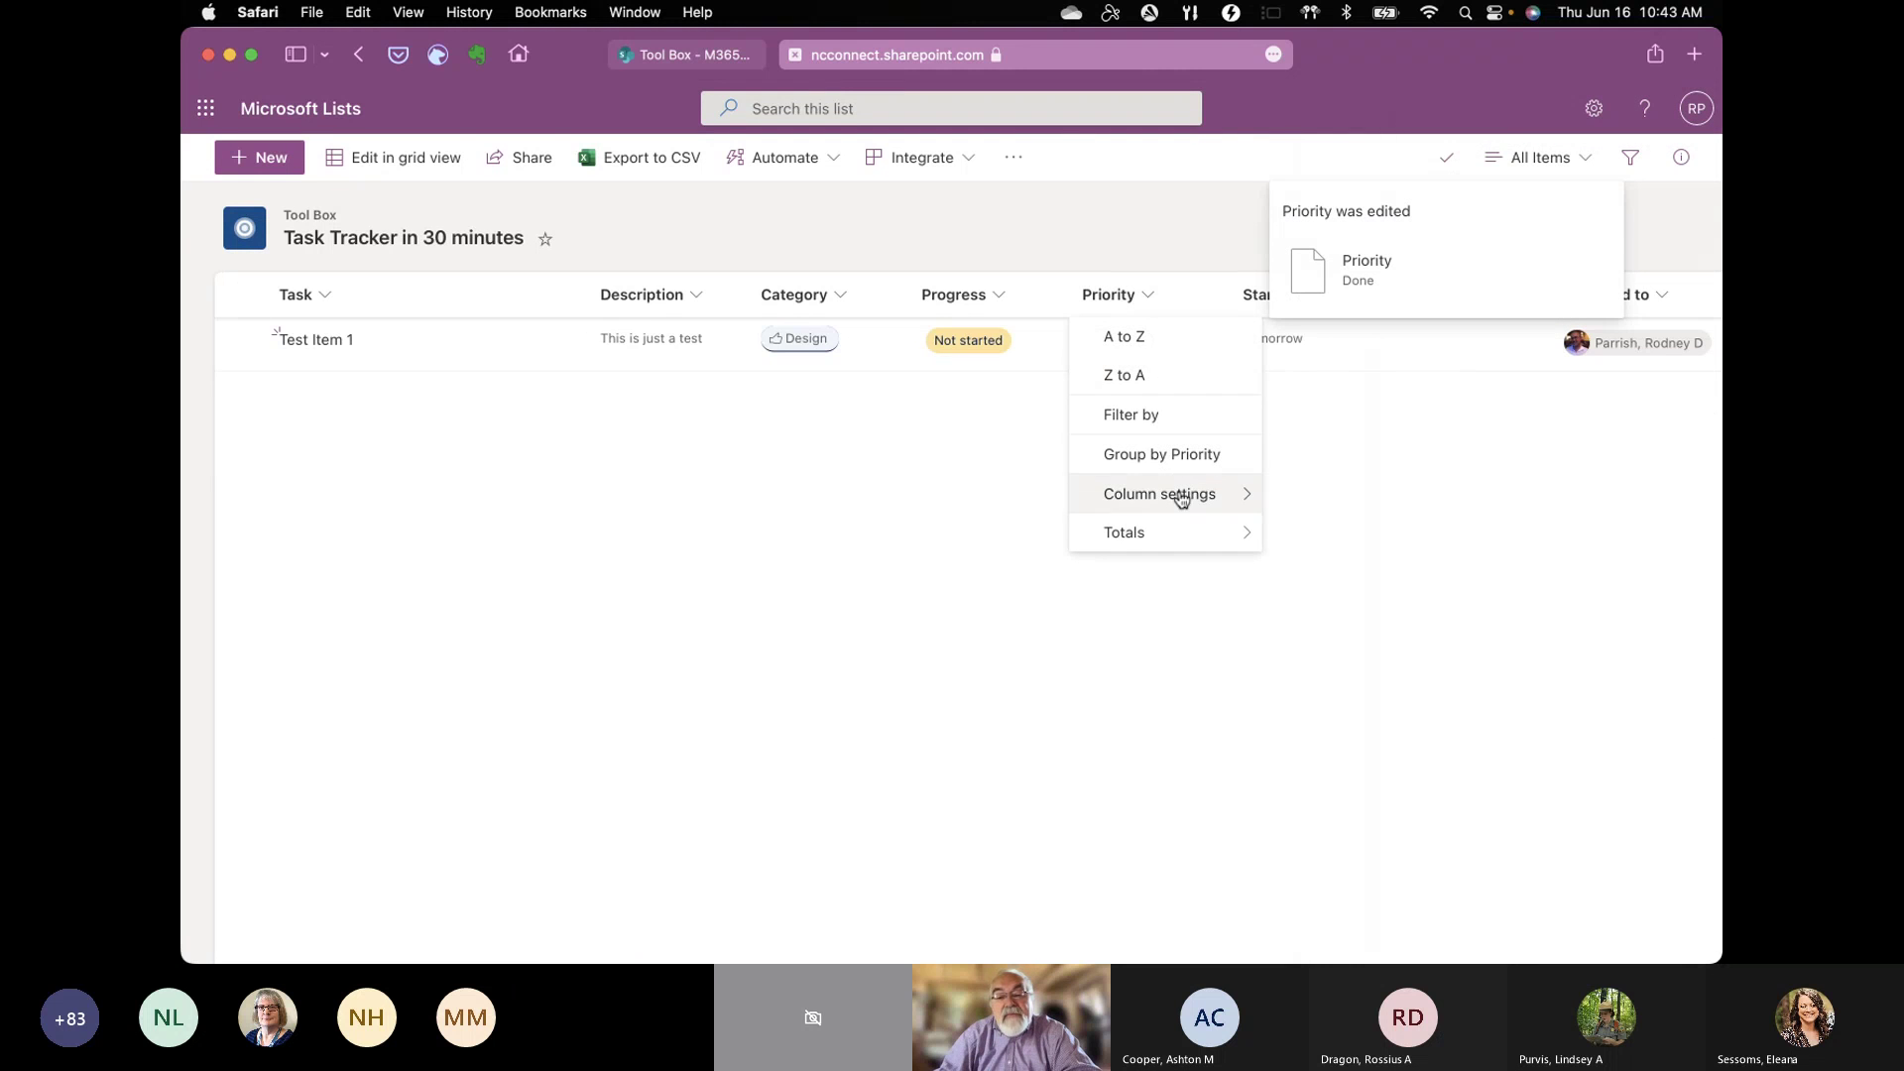
{"action": "mouse_move", "coordinate": [1175, 493]}
{"action": "left_click", "coordinate": [1306, 533]}
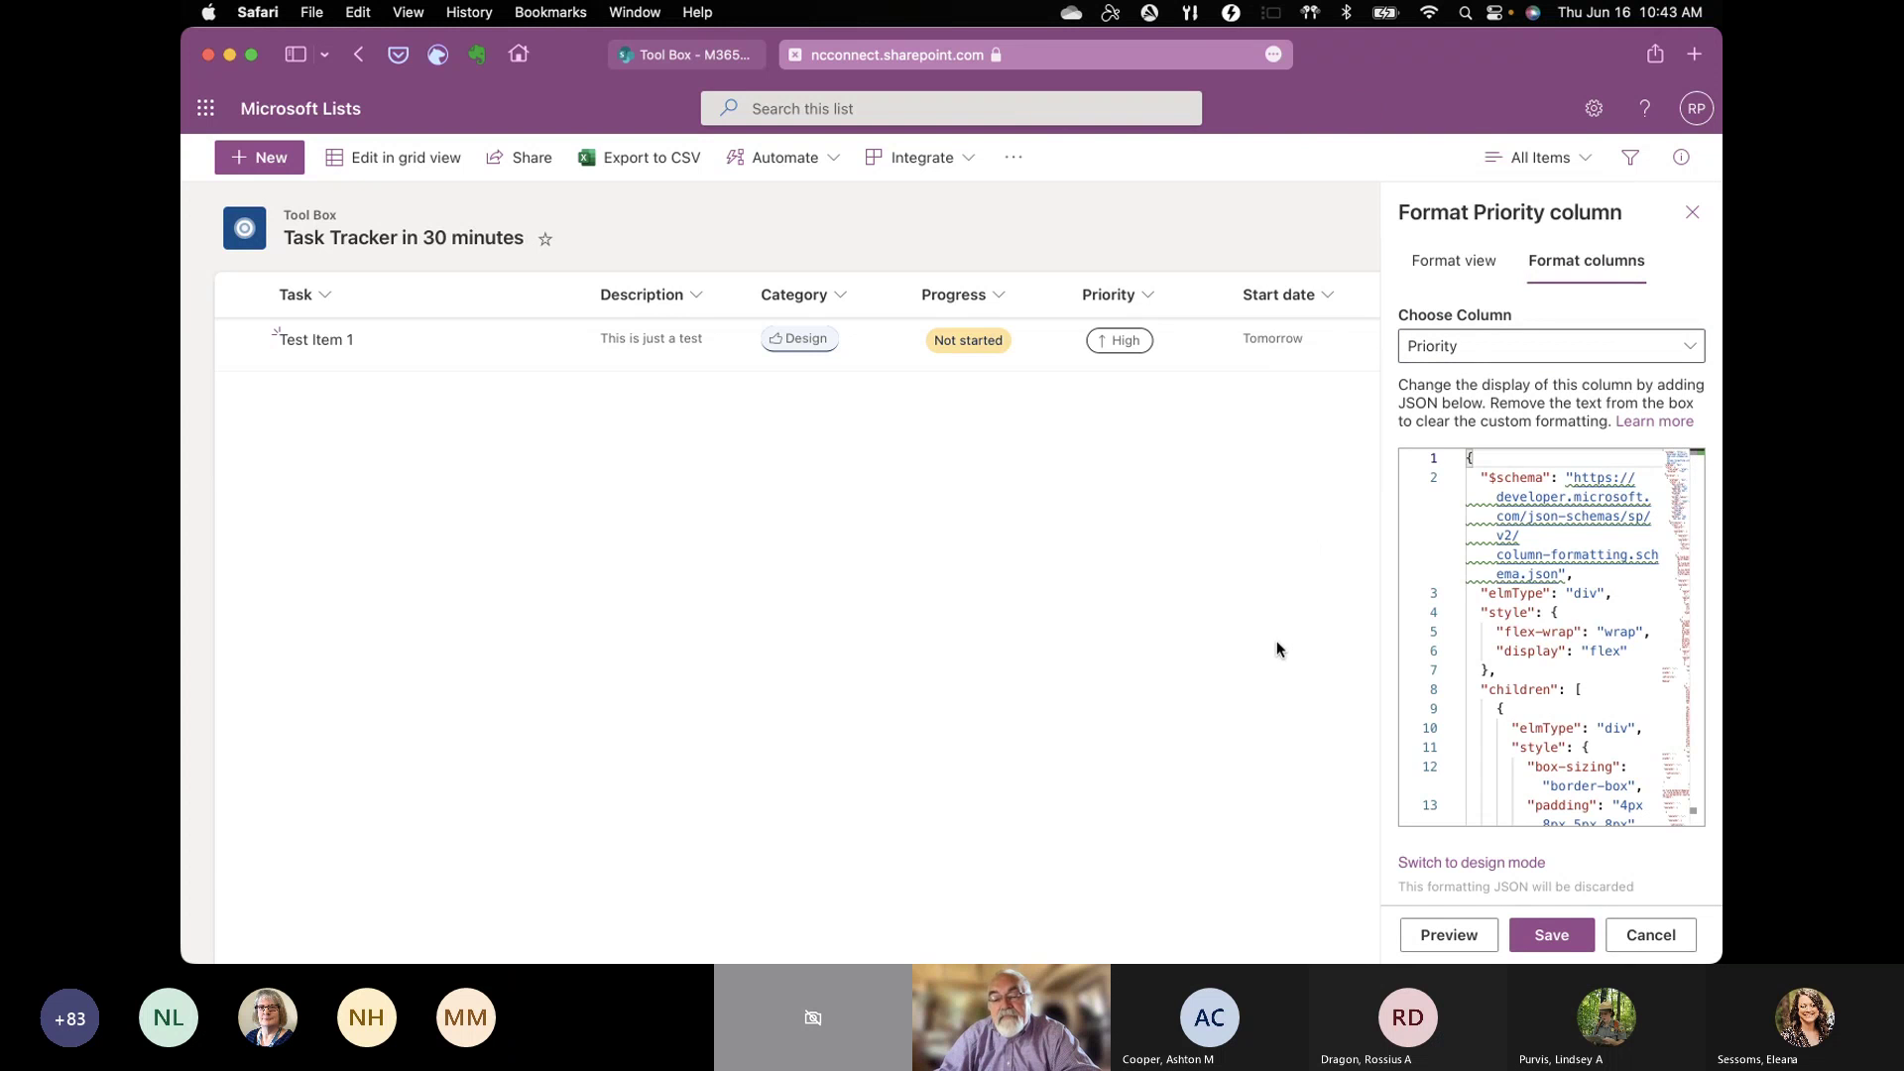
Step: Keep Priority's existing JSON formatting and switch to the Format view options
{"action": "left_click", "coordinate": [1425, 864]}
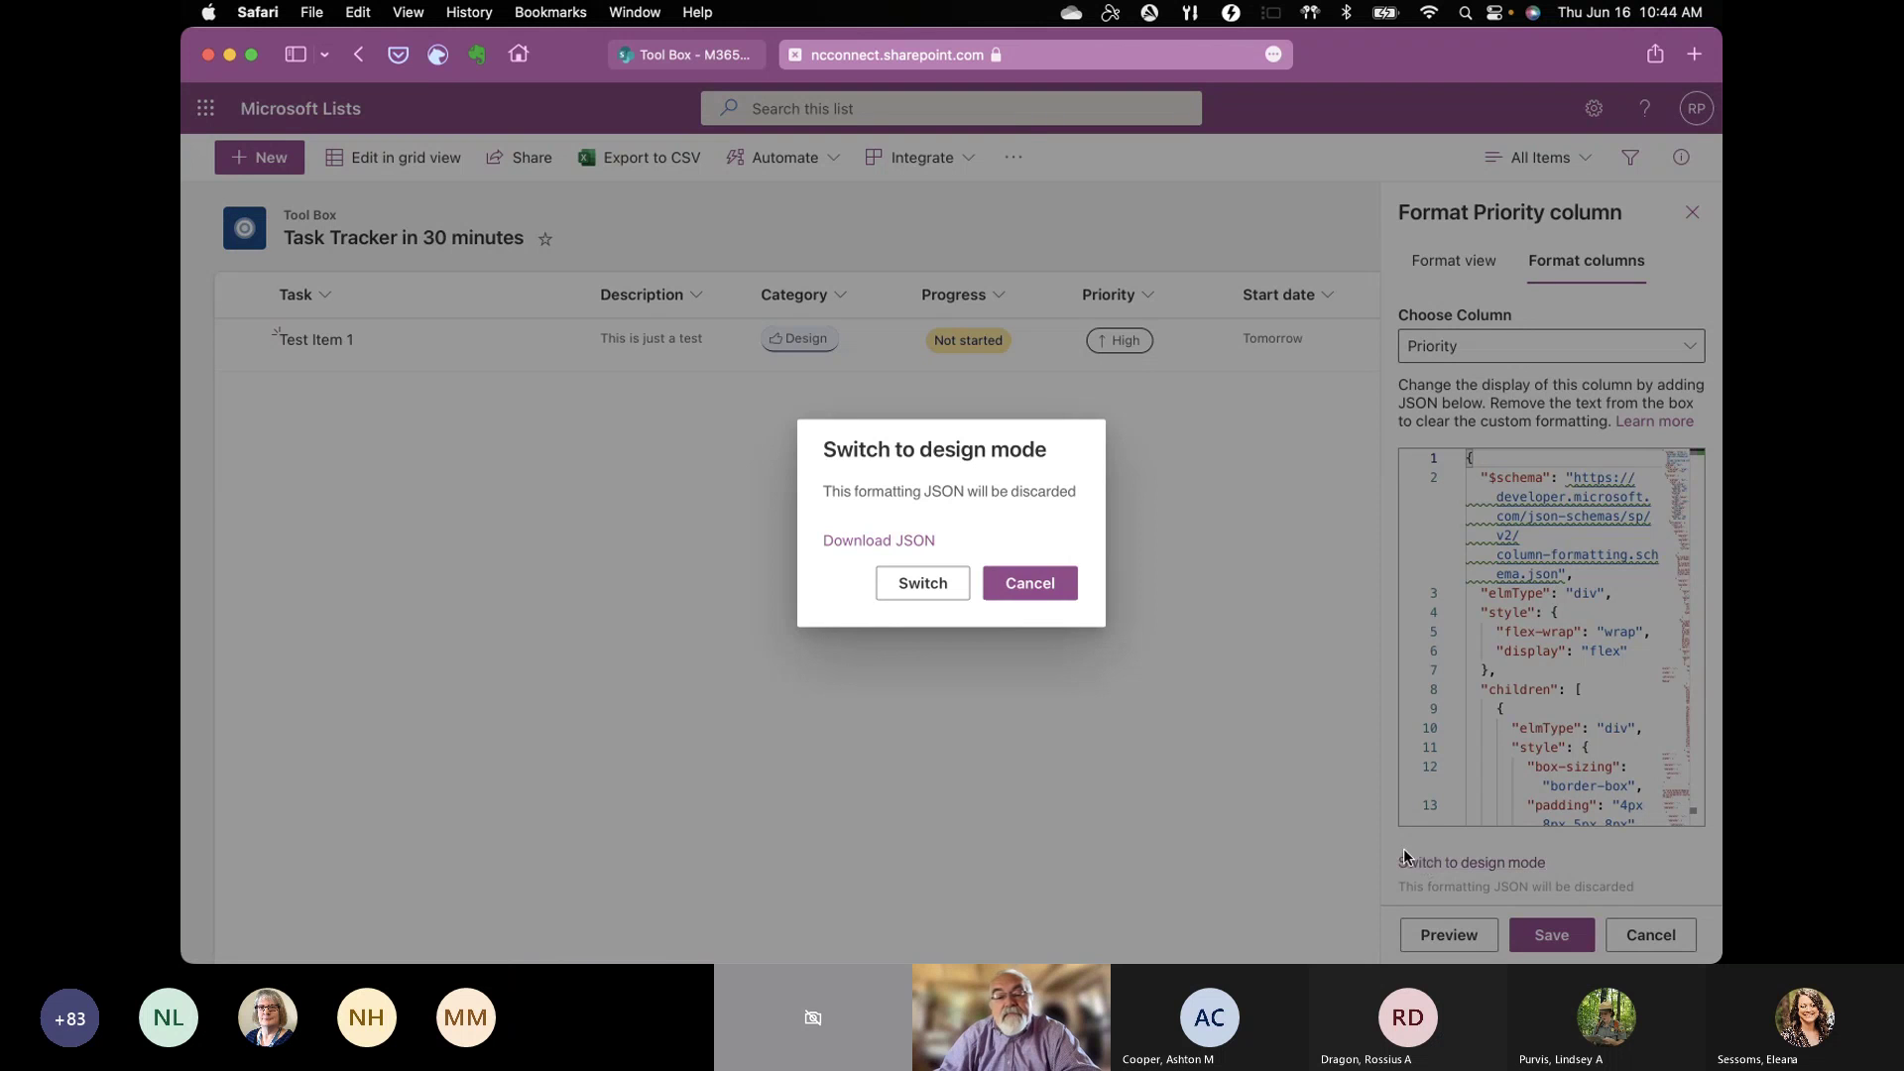
{"action": "left_click", "coordinate": [1029, 598]}
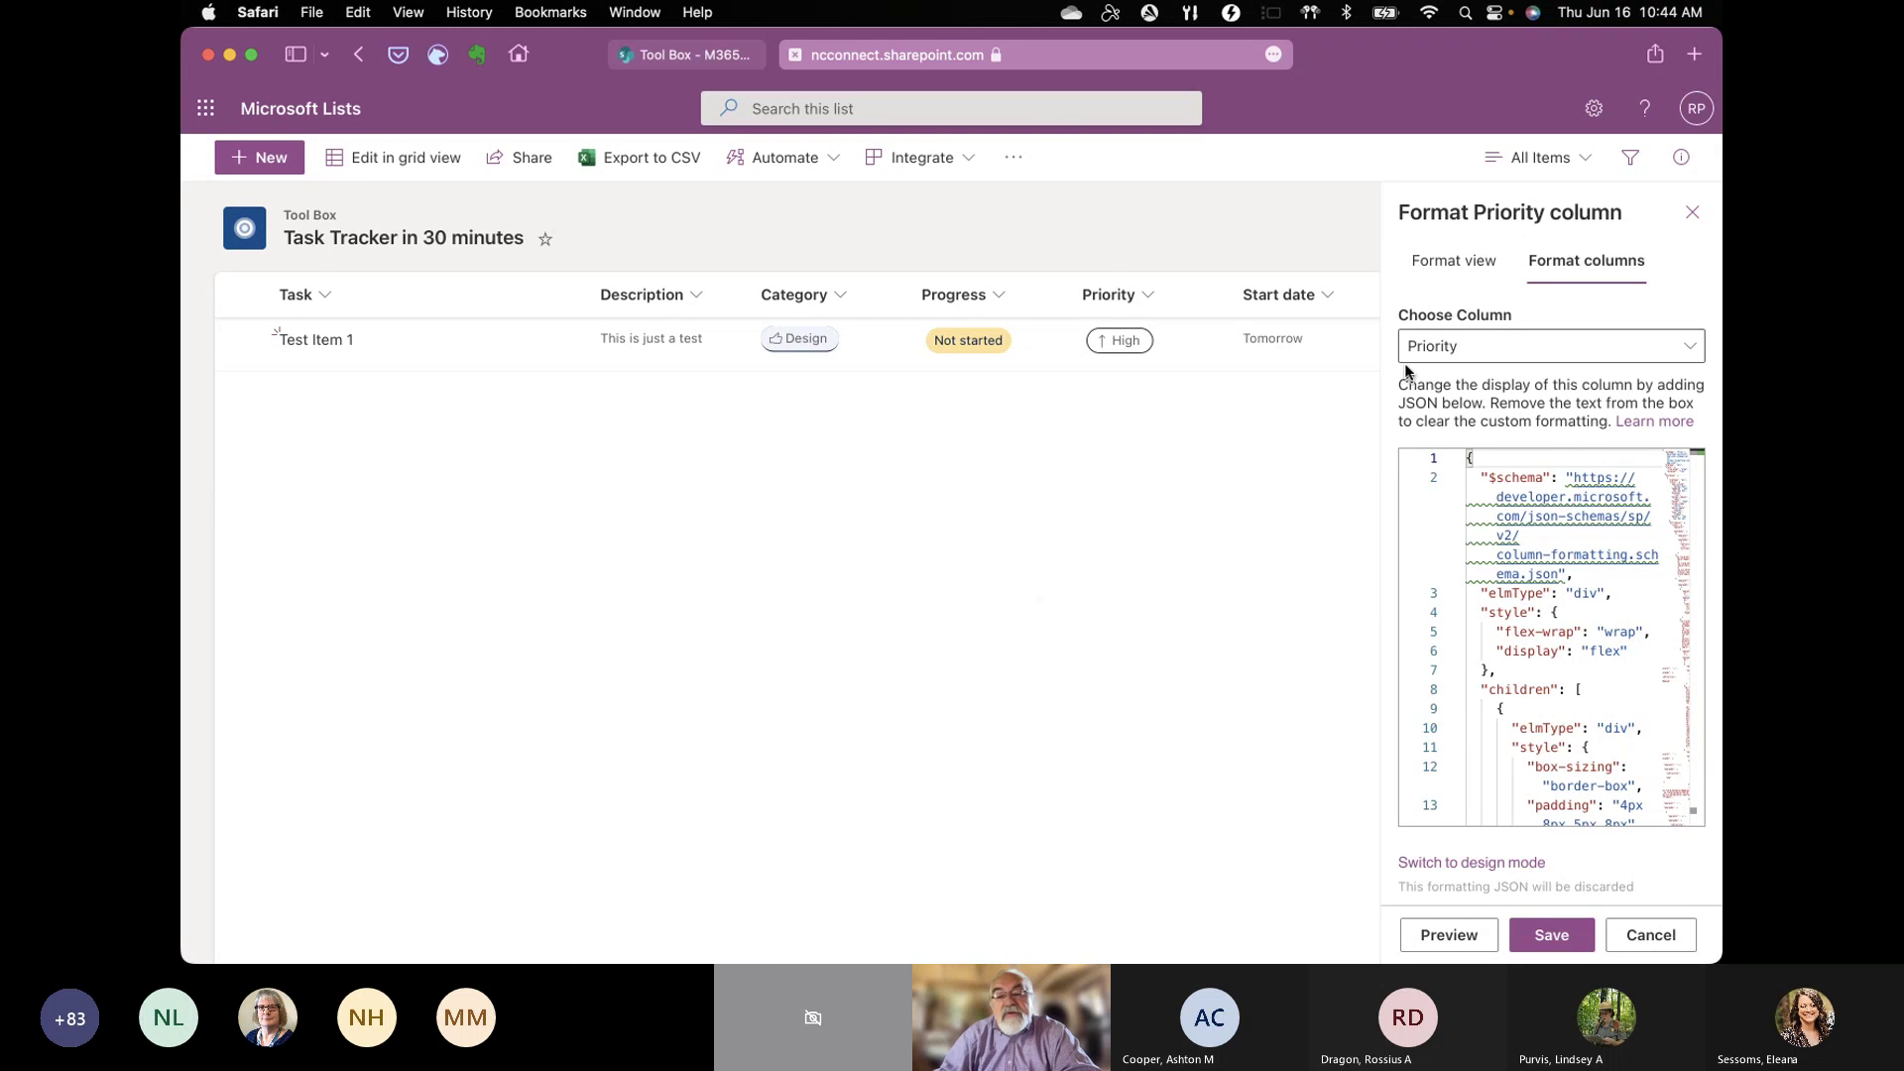
{"action": "left_click", "coordinate": [1453, 276]}
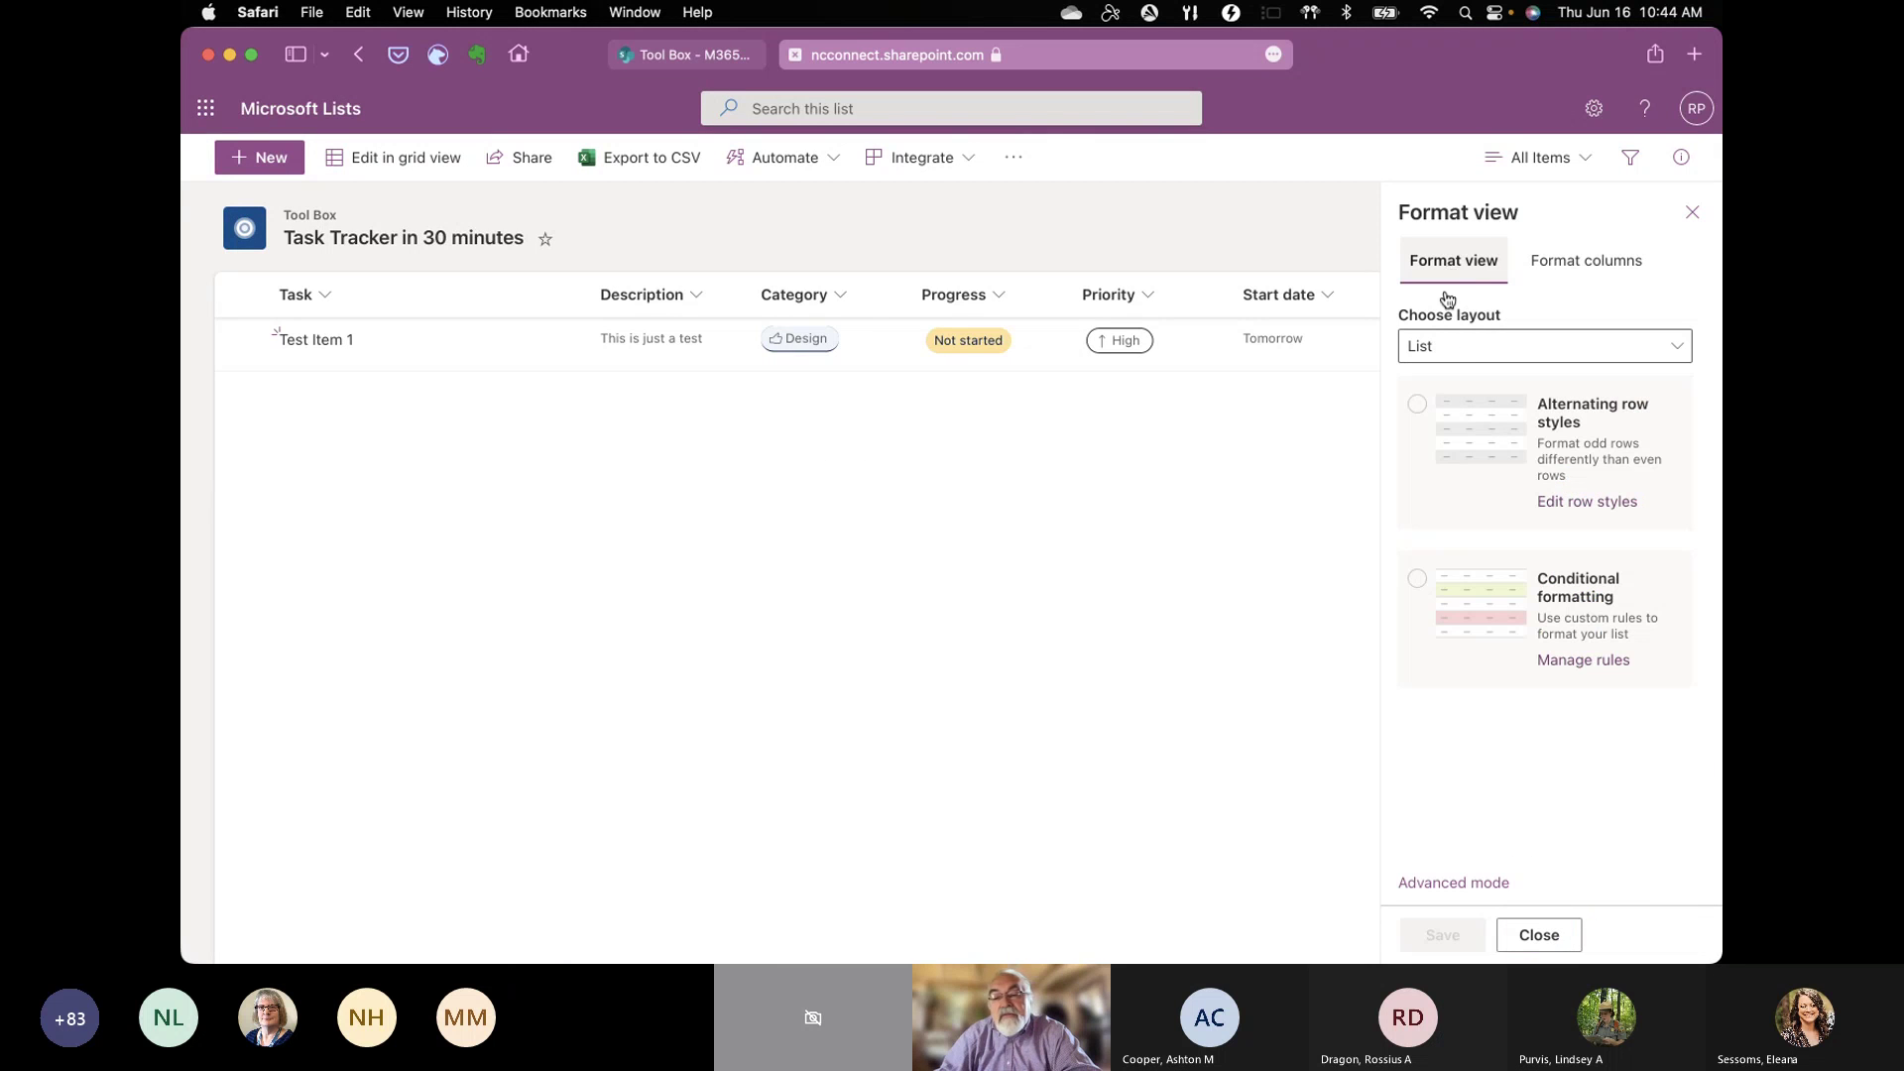
Step: Create a row rule filling items red when Priority is equal to High
{"action": "left_click", "coordinate": [1468, 622]}
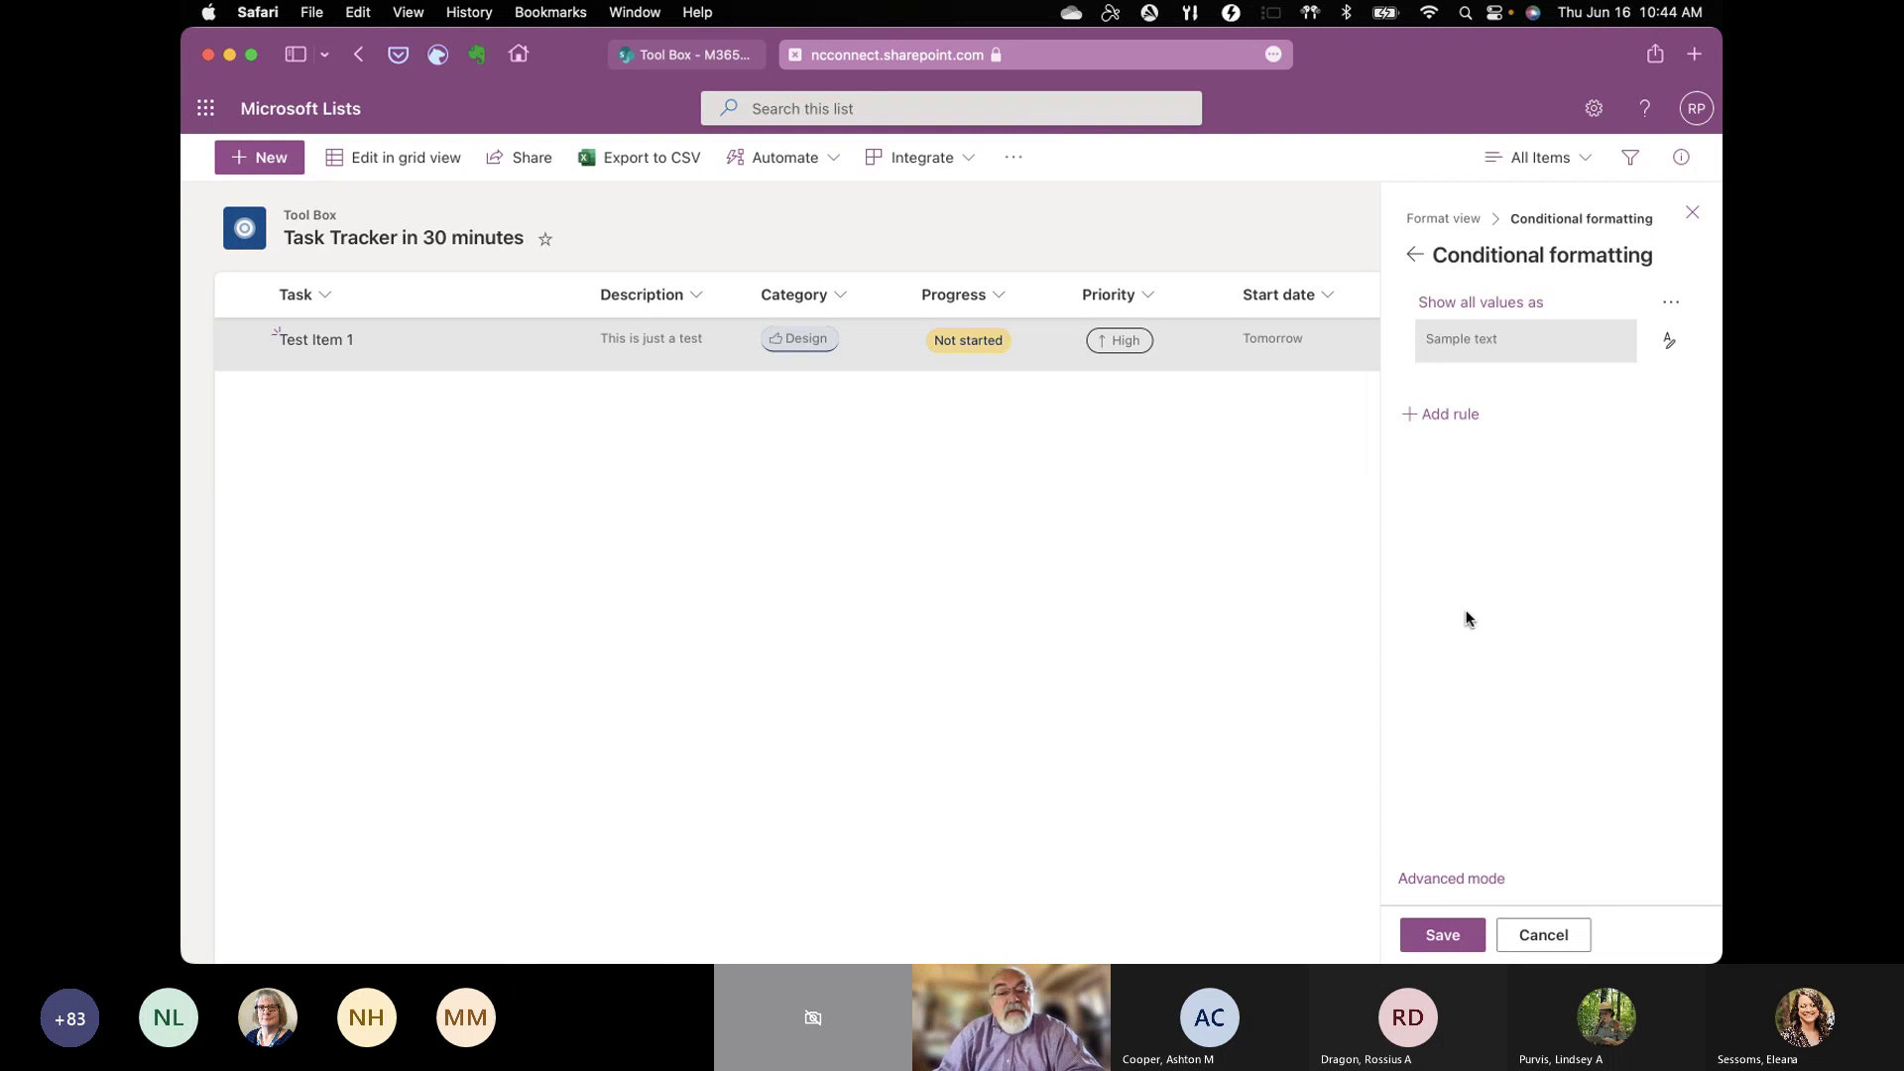
{"action": "left_click", "coordinate": [1450, 414]}
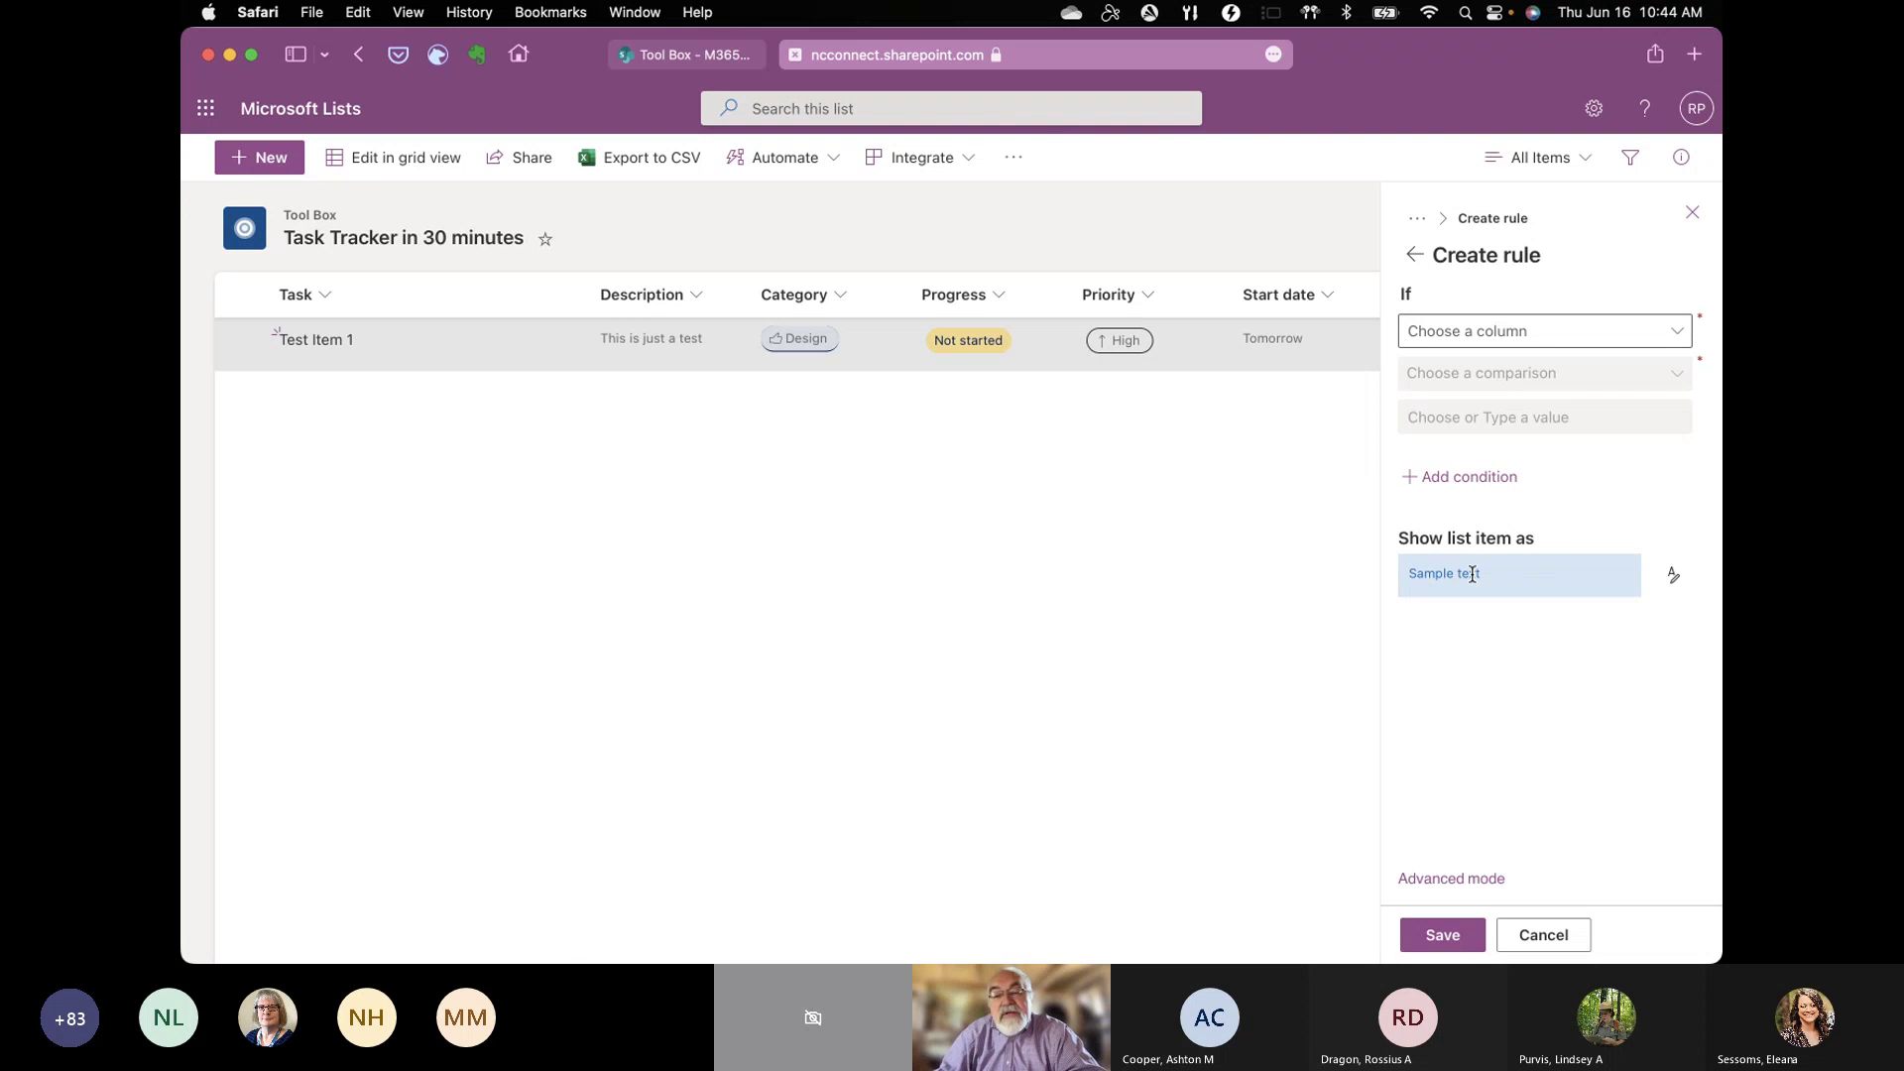
{"action": "left_click", "coordinate": [1653, 335]}
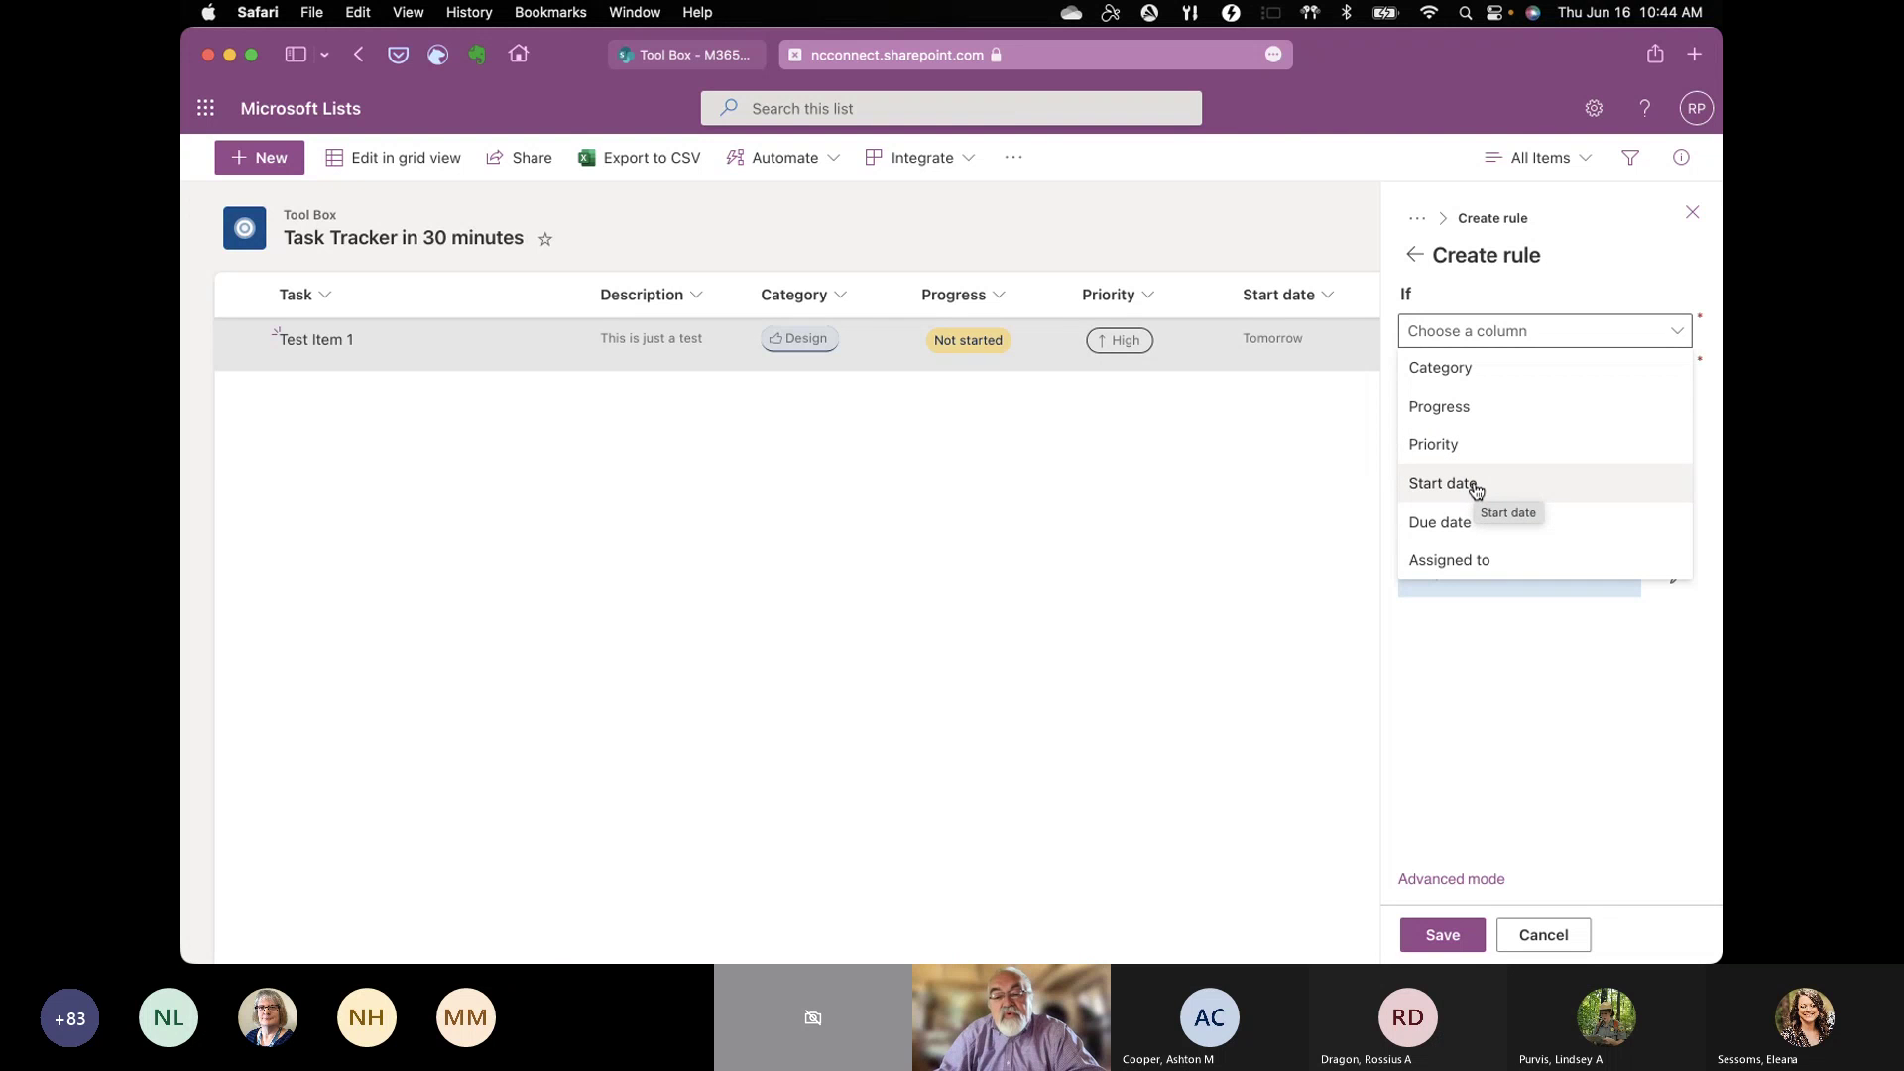
{"action": "left_click", "coordinate": [1437, 446]}
{"action": "left_click", "coordinate": [1683, 374]}
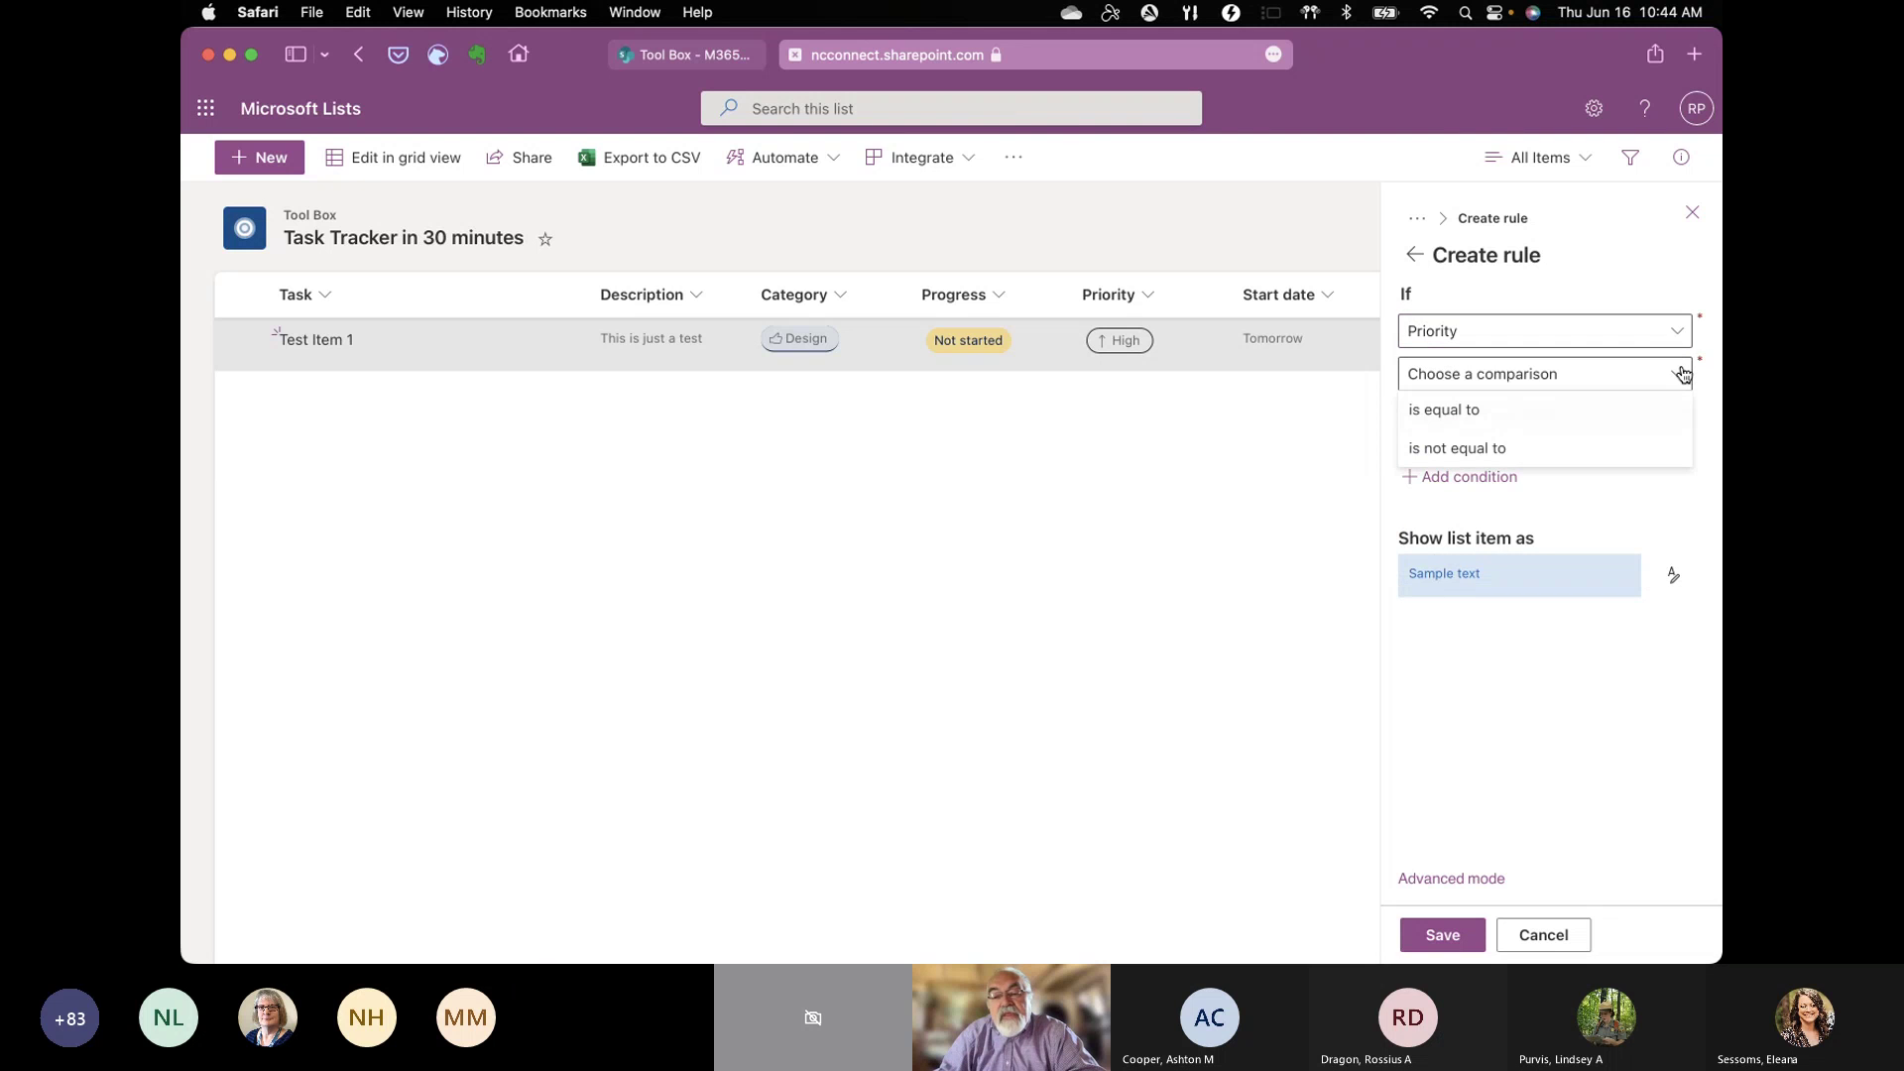
{"action": "left_click", "coordinate": [1510, 410]}
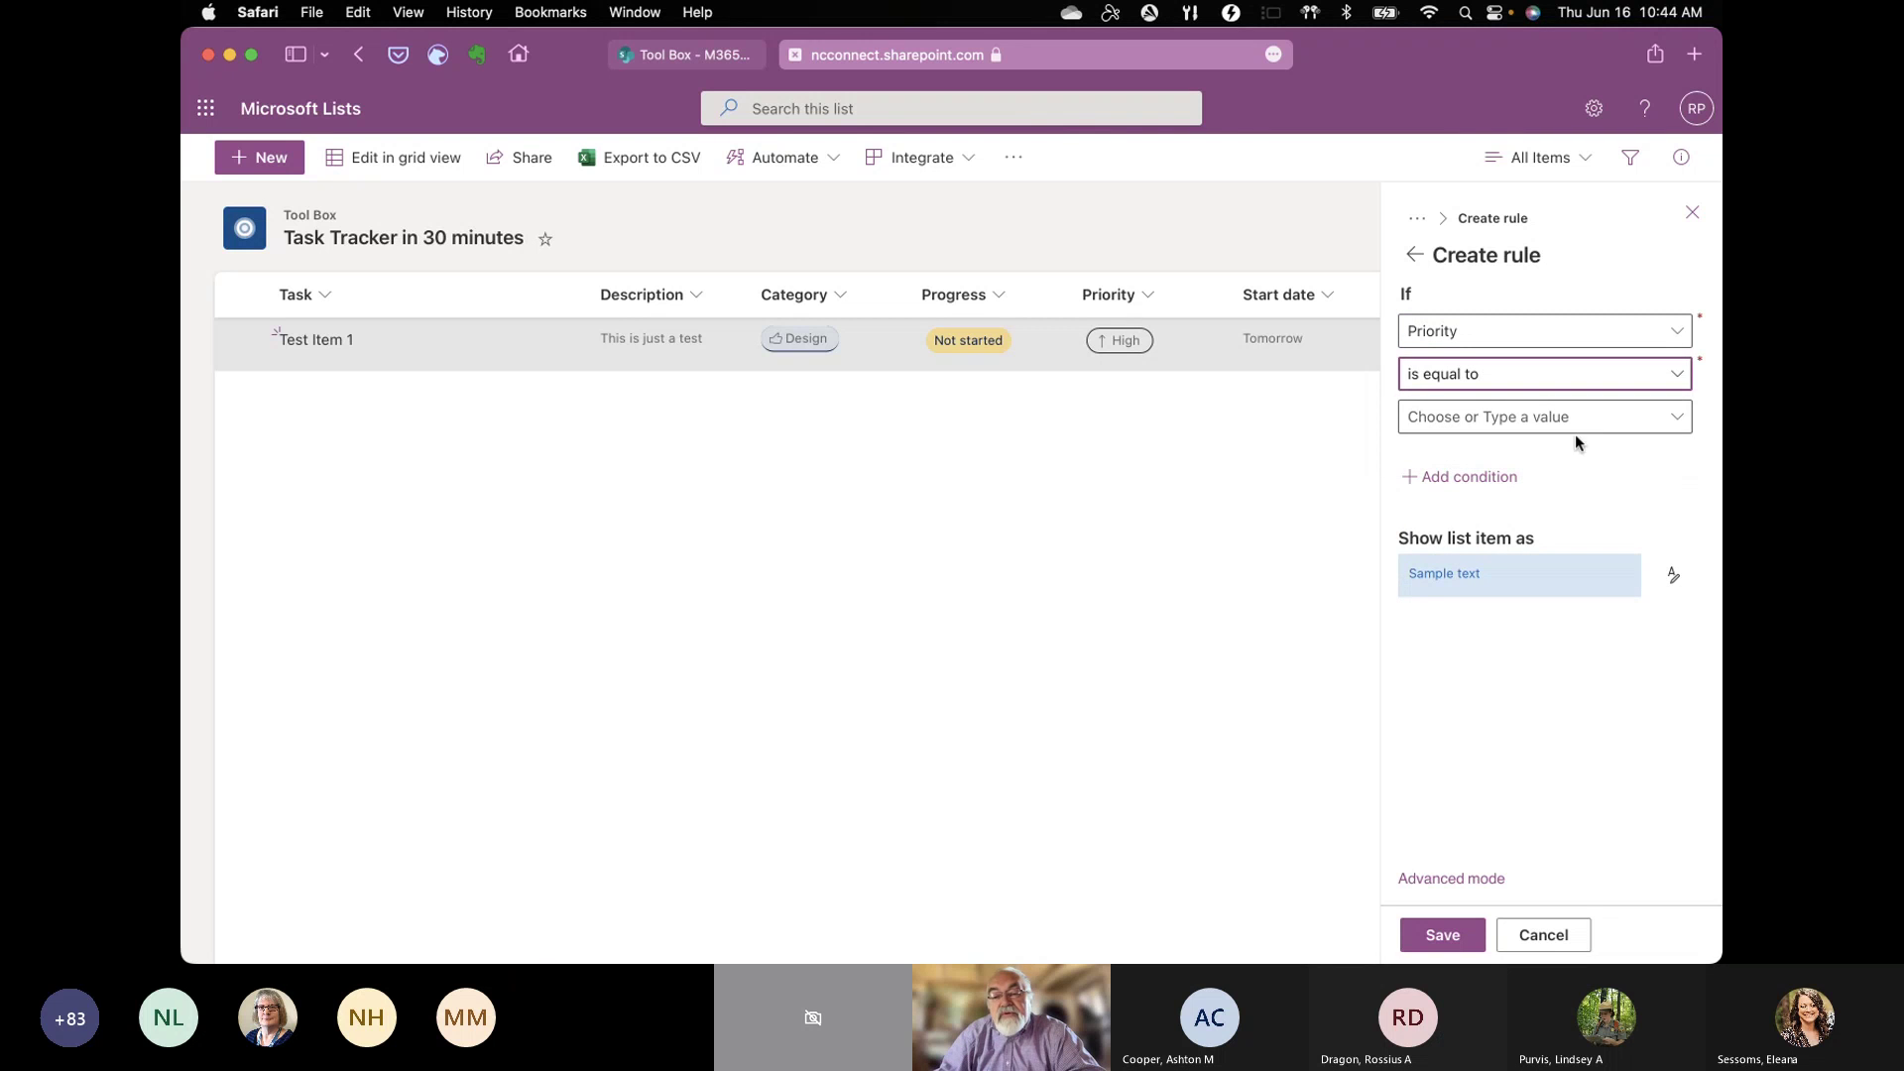
{"action": "left_click", "coordinate": [1571, 426]}
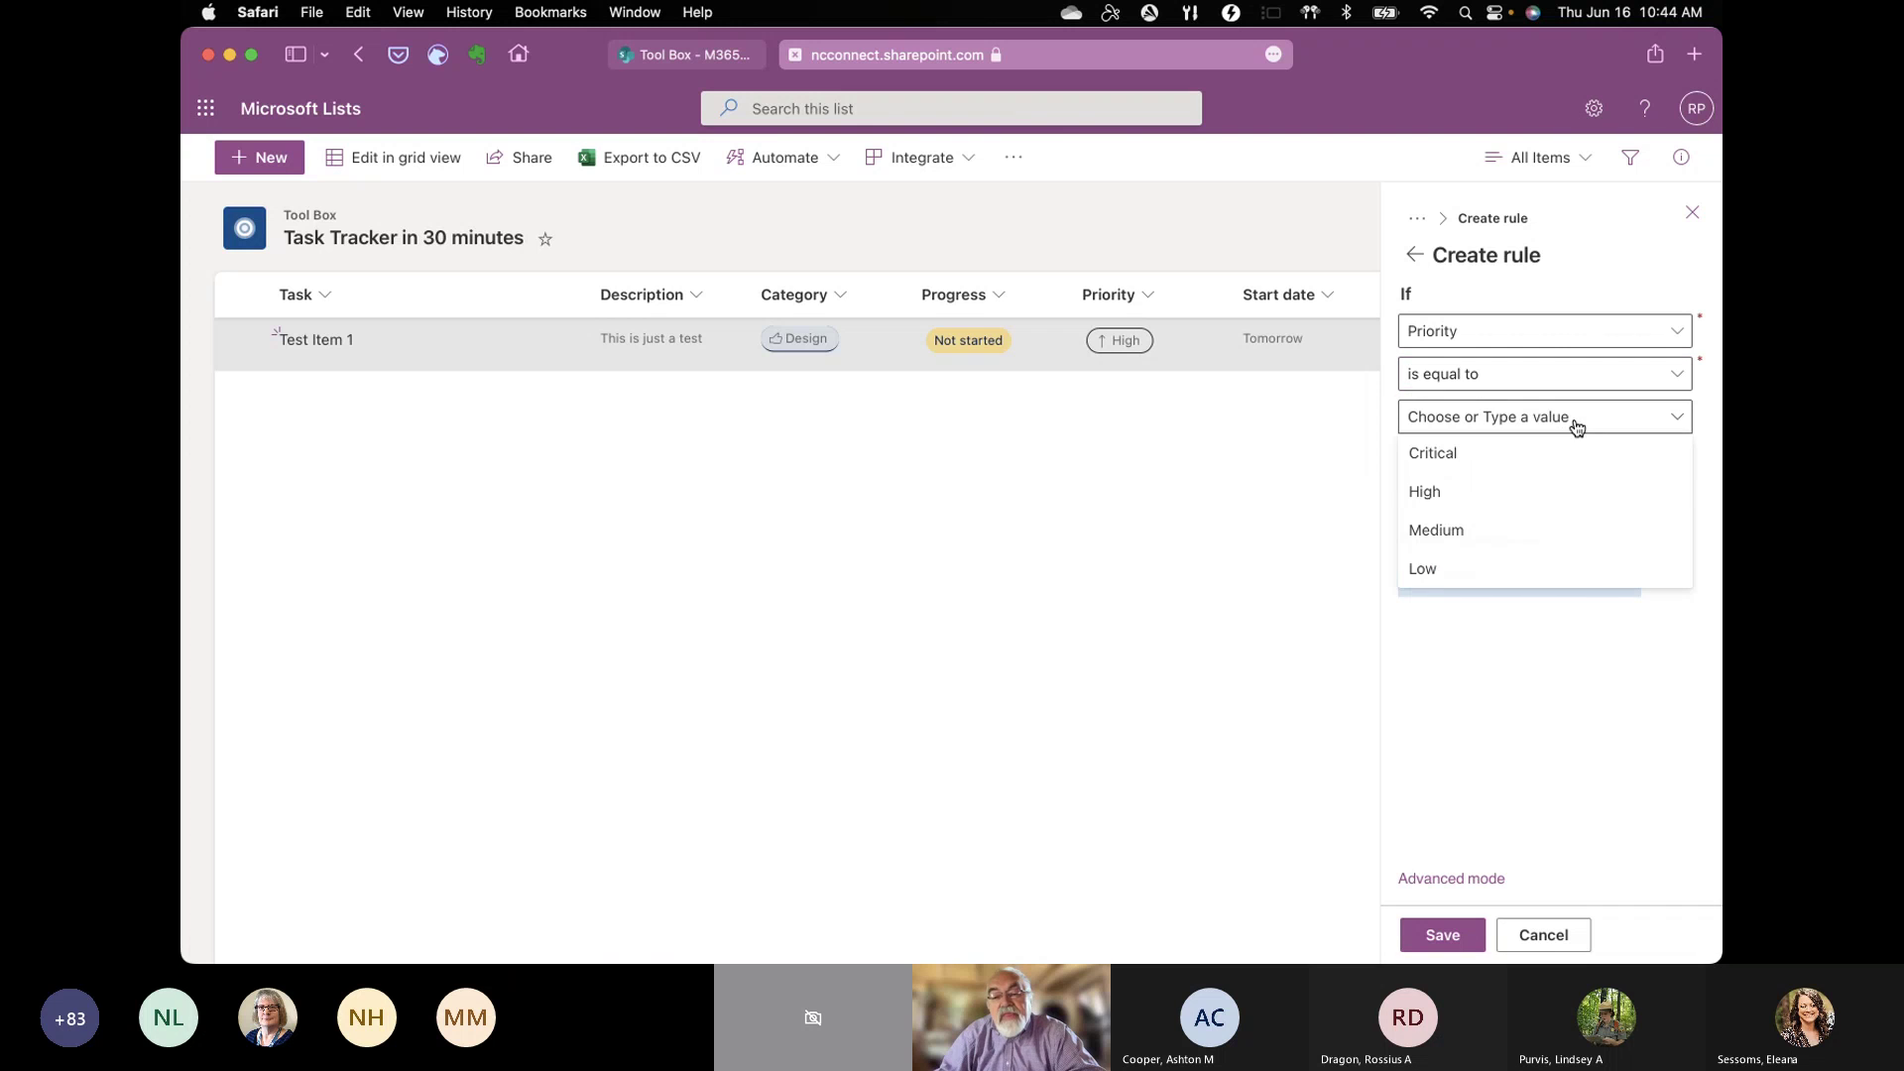
{"action": "left_click", "coordinate": [1434, 500]}
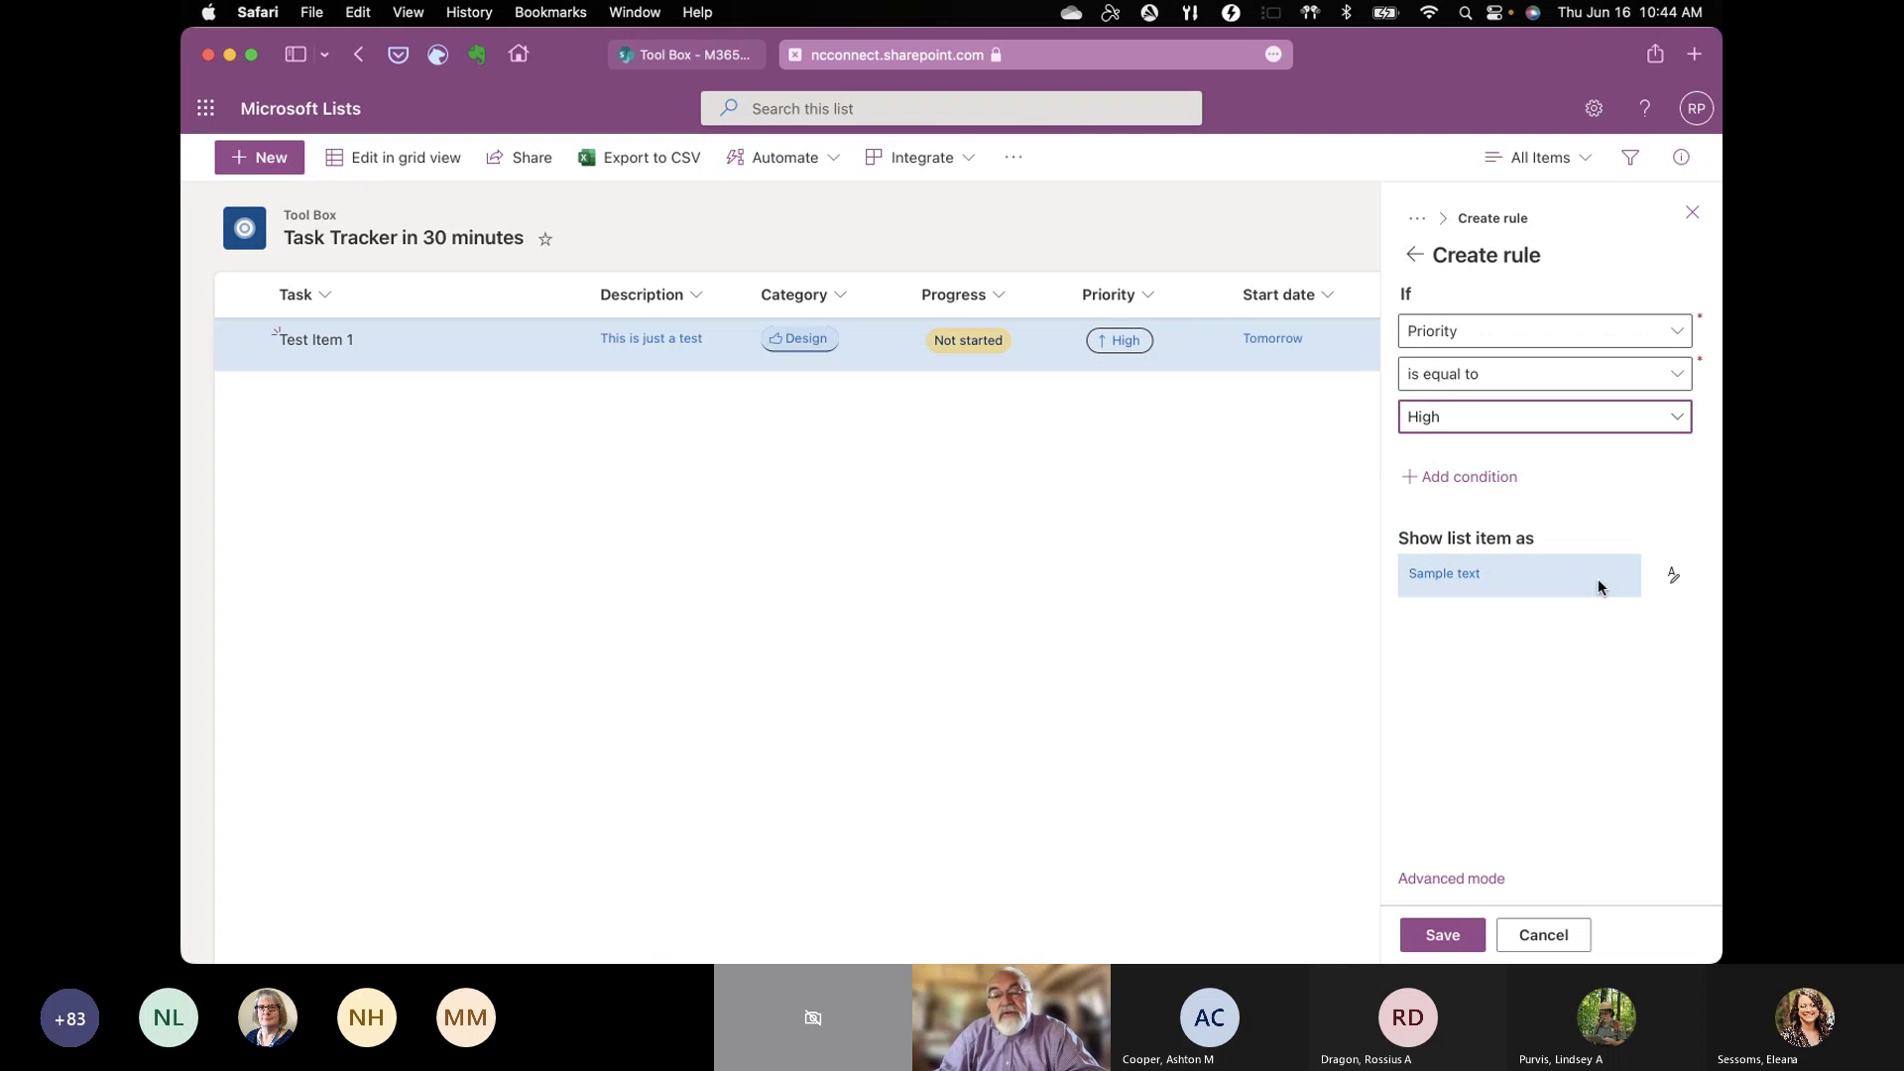
{"action": "left_click", "coordinate": [1672, 579]}
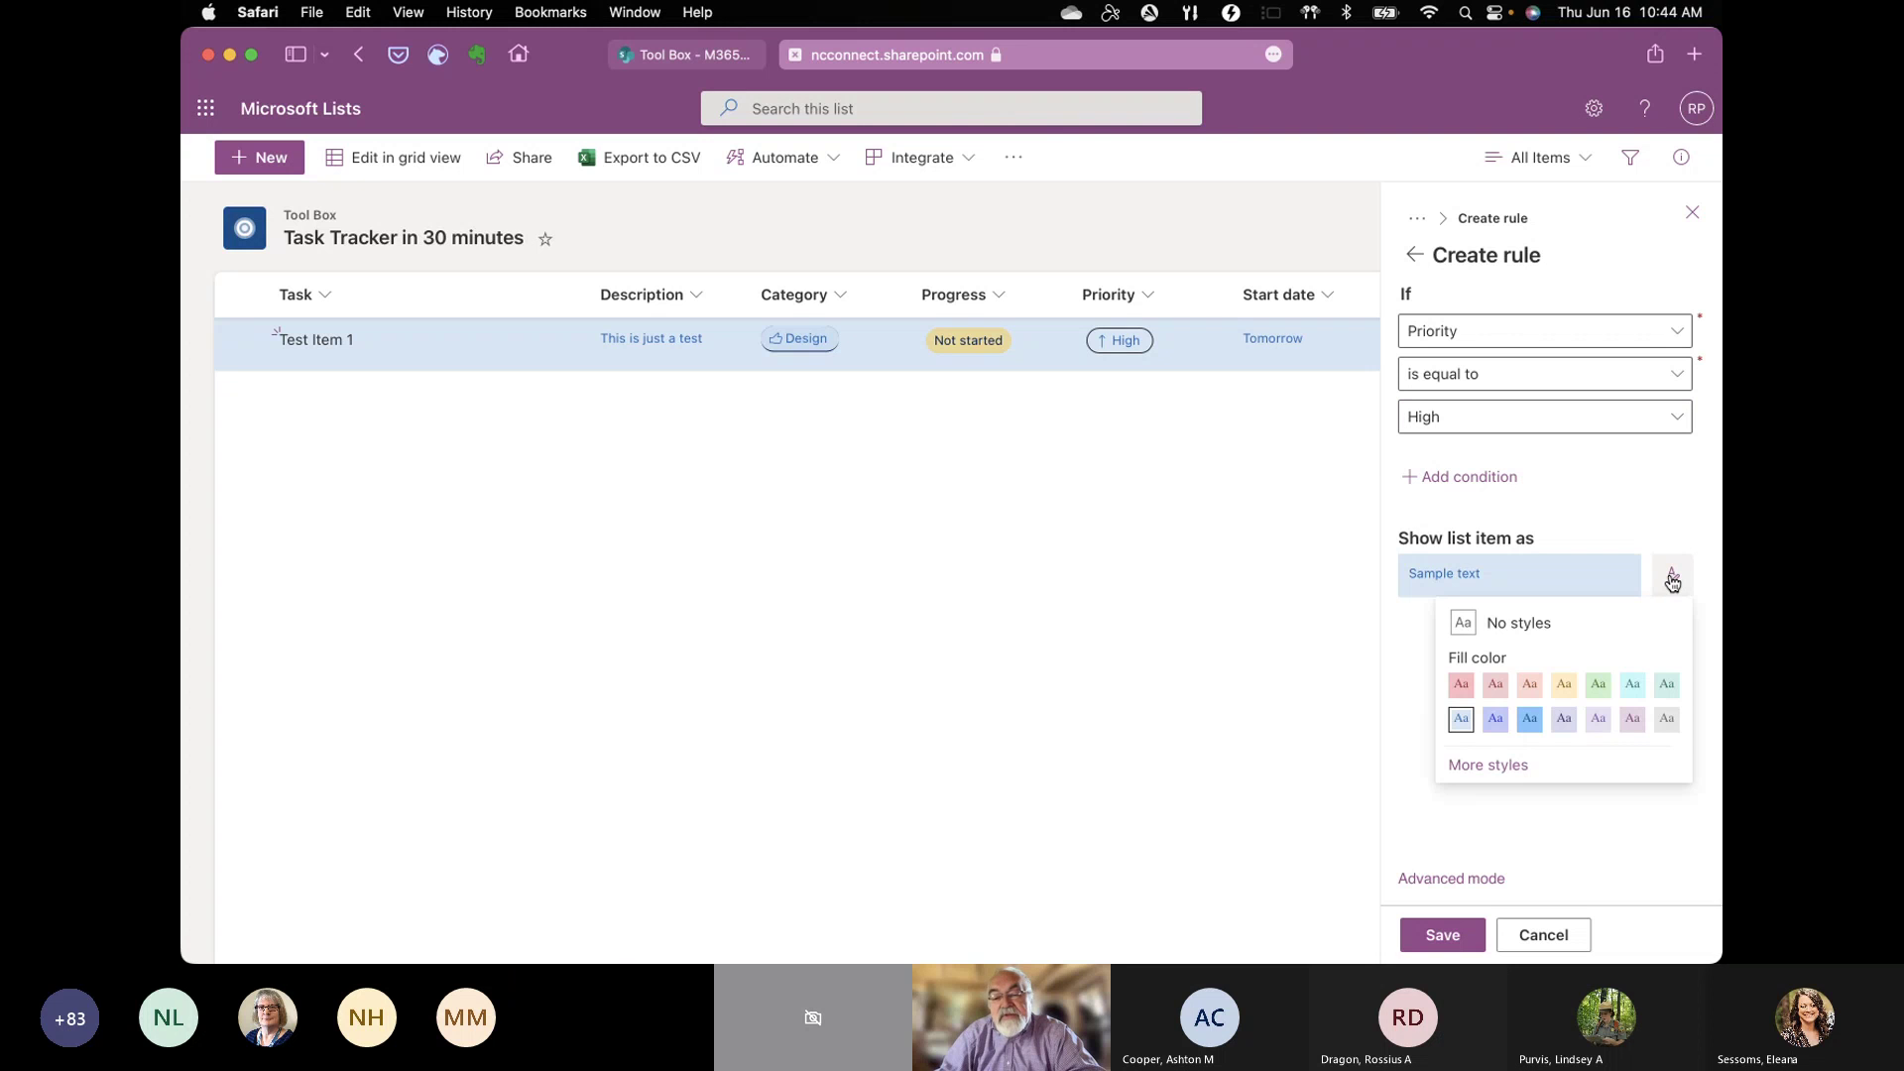
{"action": "left_click", "coordinate": [1462, 685]}
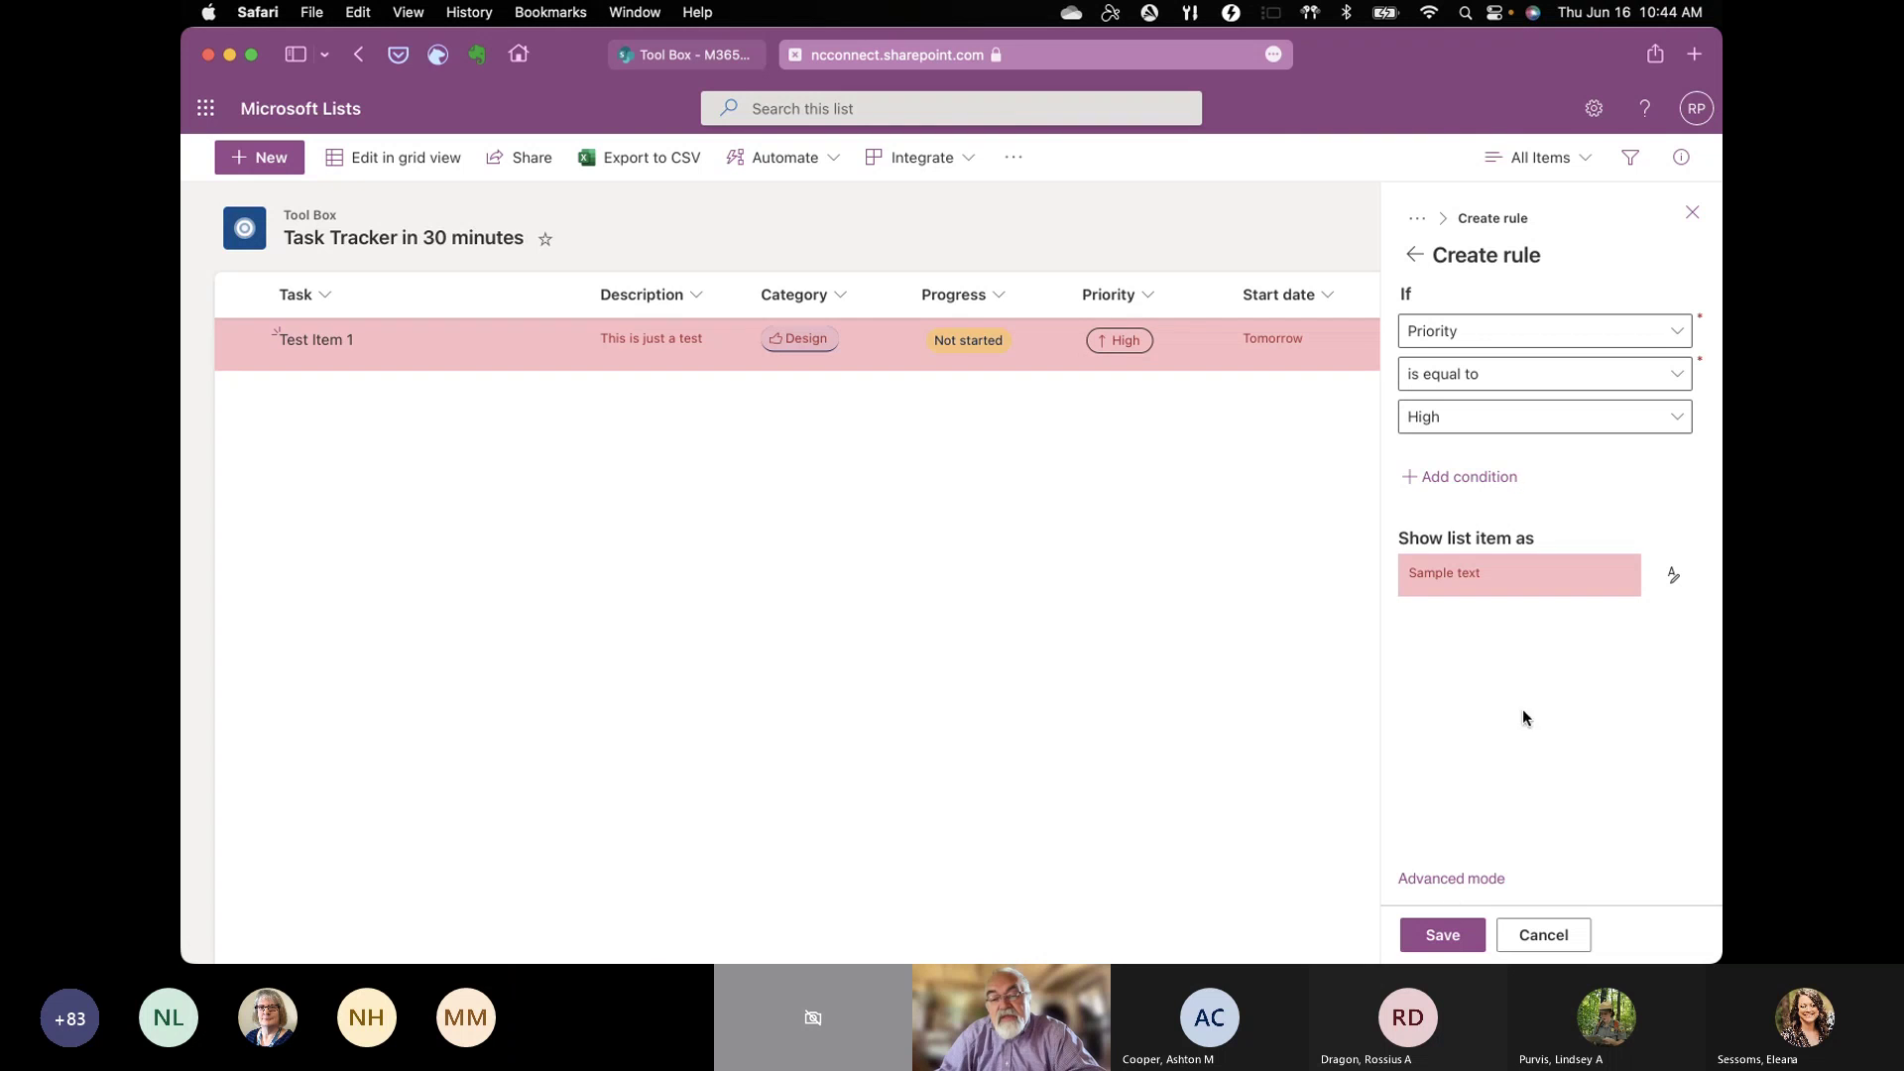
Step: Add an Or condition to the rule matching Priority equal to Low
{"action": "left_click", "coordinate": [1489, 479]}
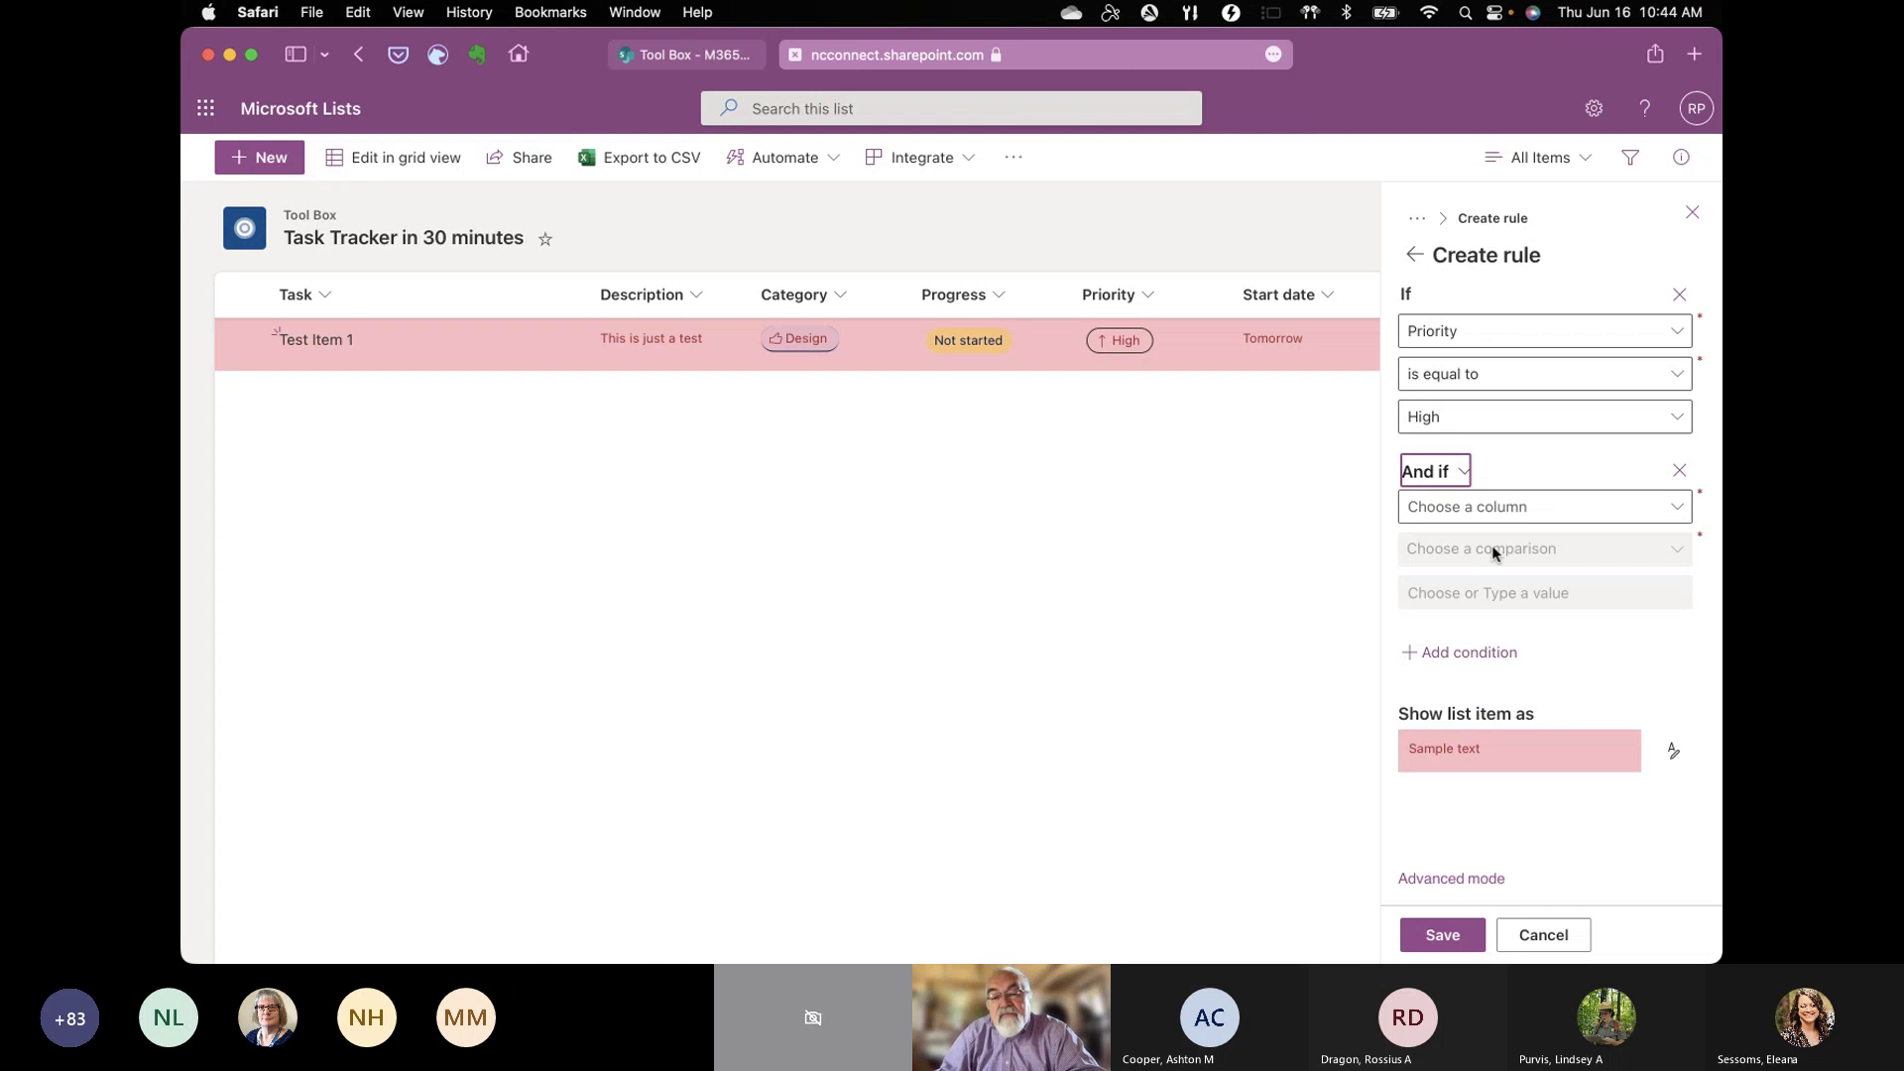
{"action": "left_click", "coordinate": [1463, 472]}
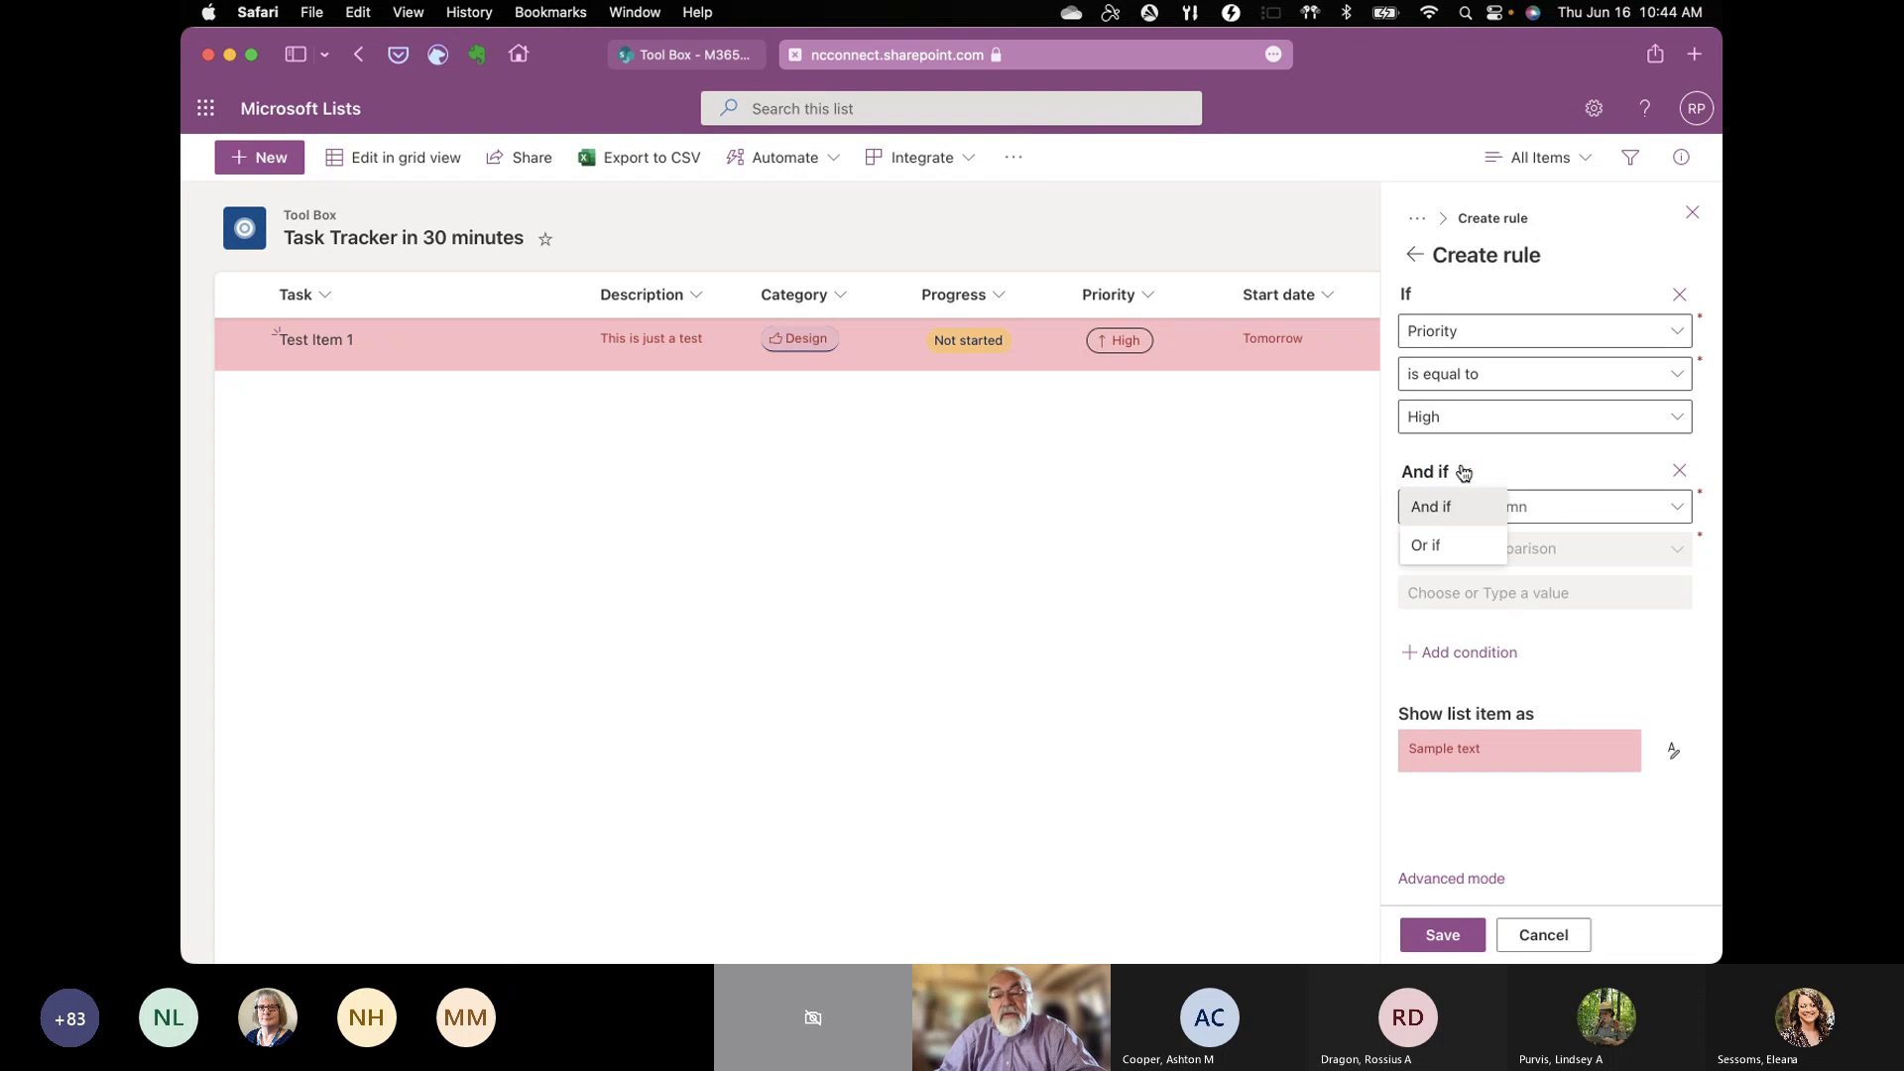
{"action": "left_click", "coordinate": [1429, 545]}
{"action": "left_click", "coordinate": [1679, 510]}
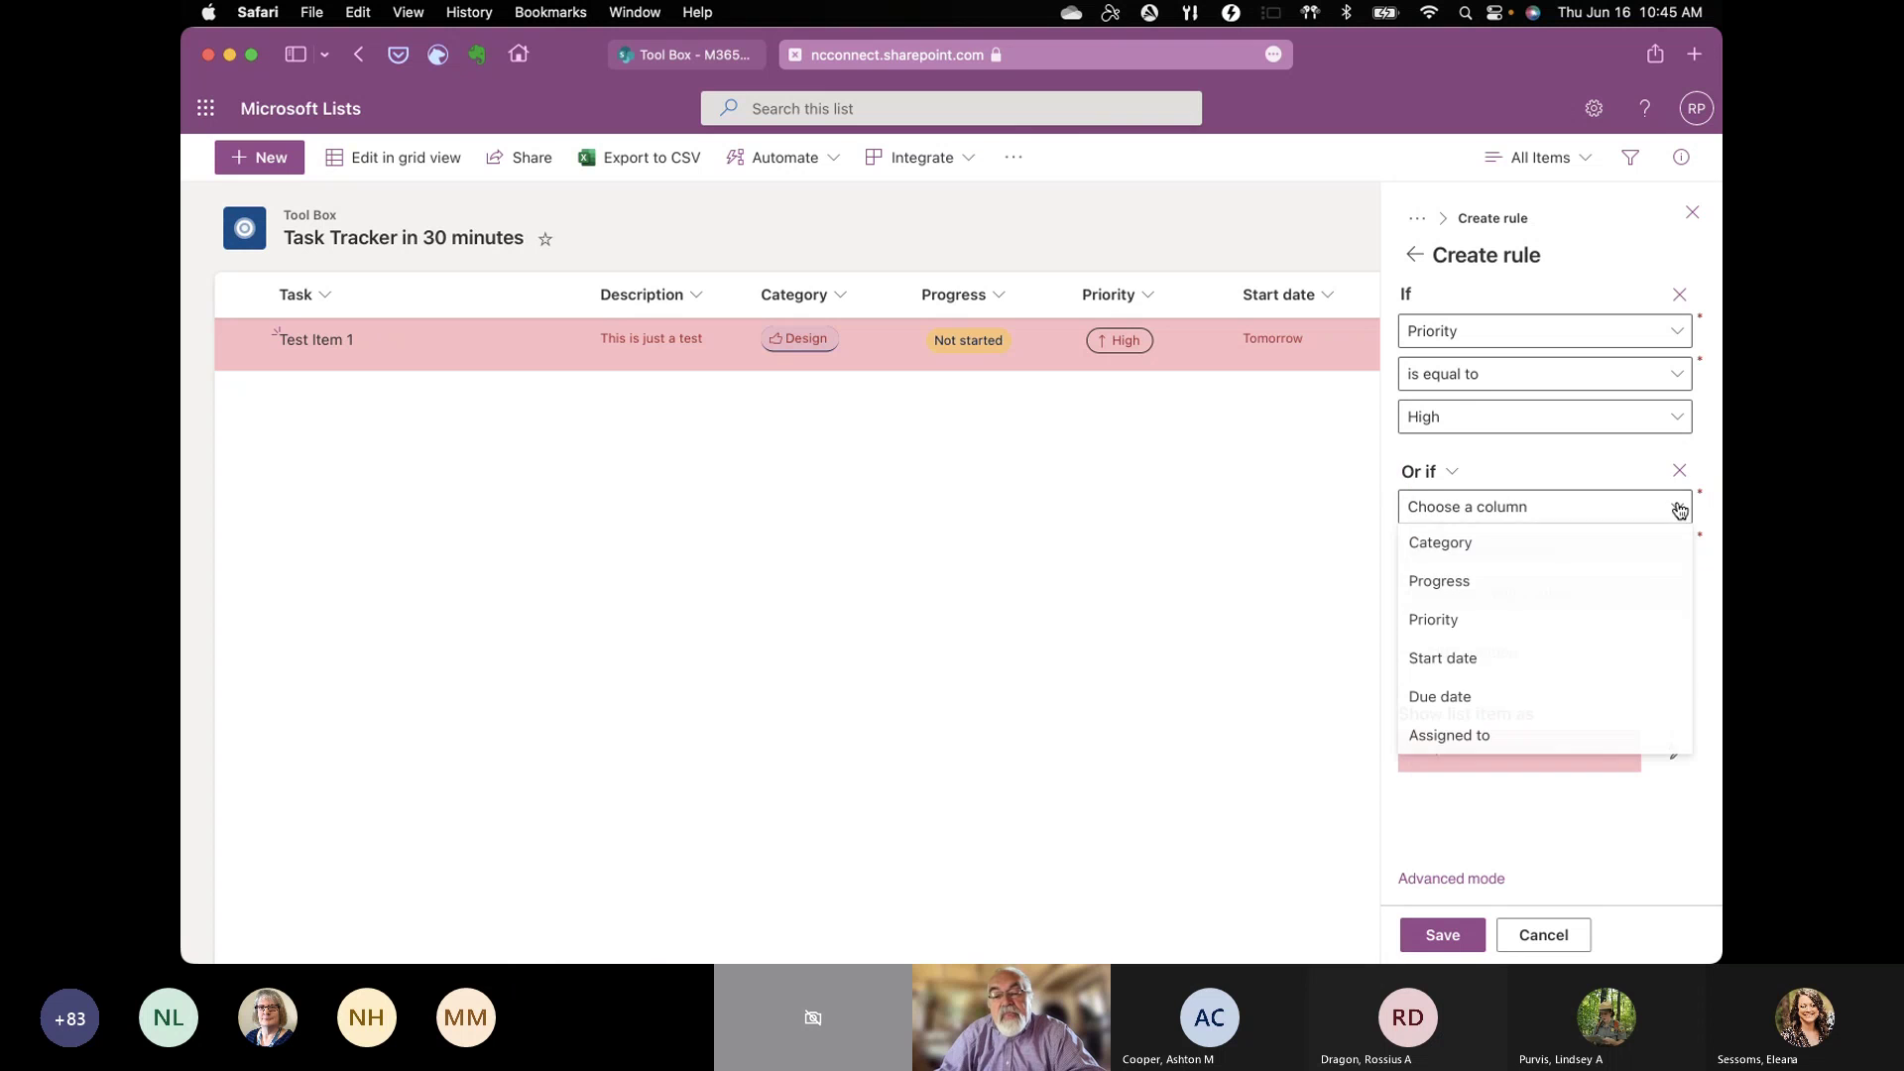
{"action": "left_click", "coordinate": [1515, 625]}
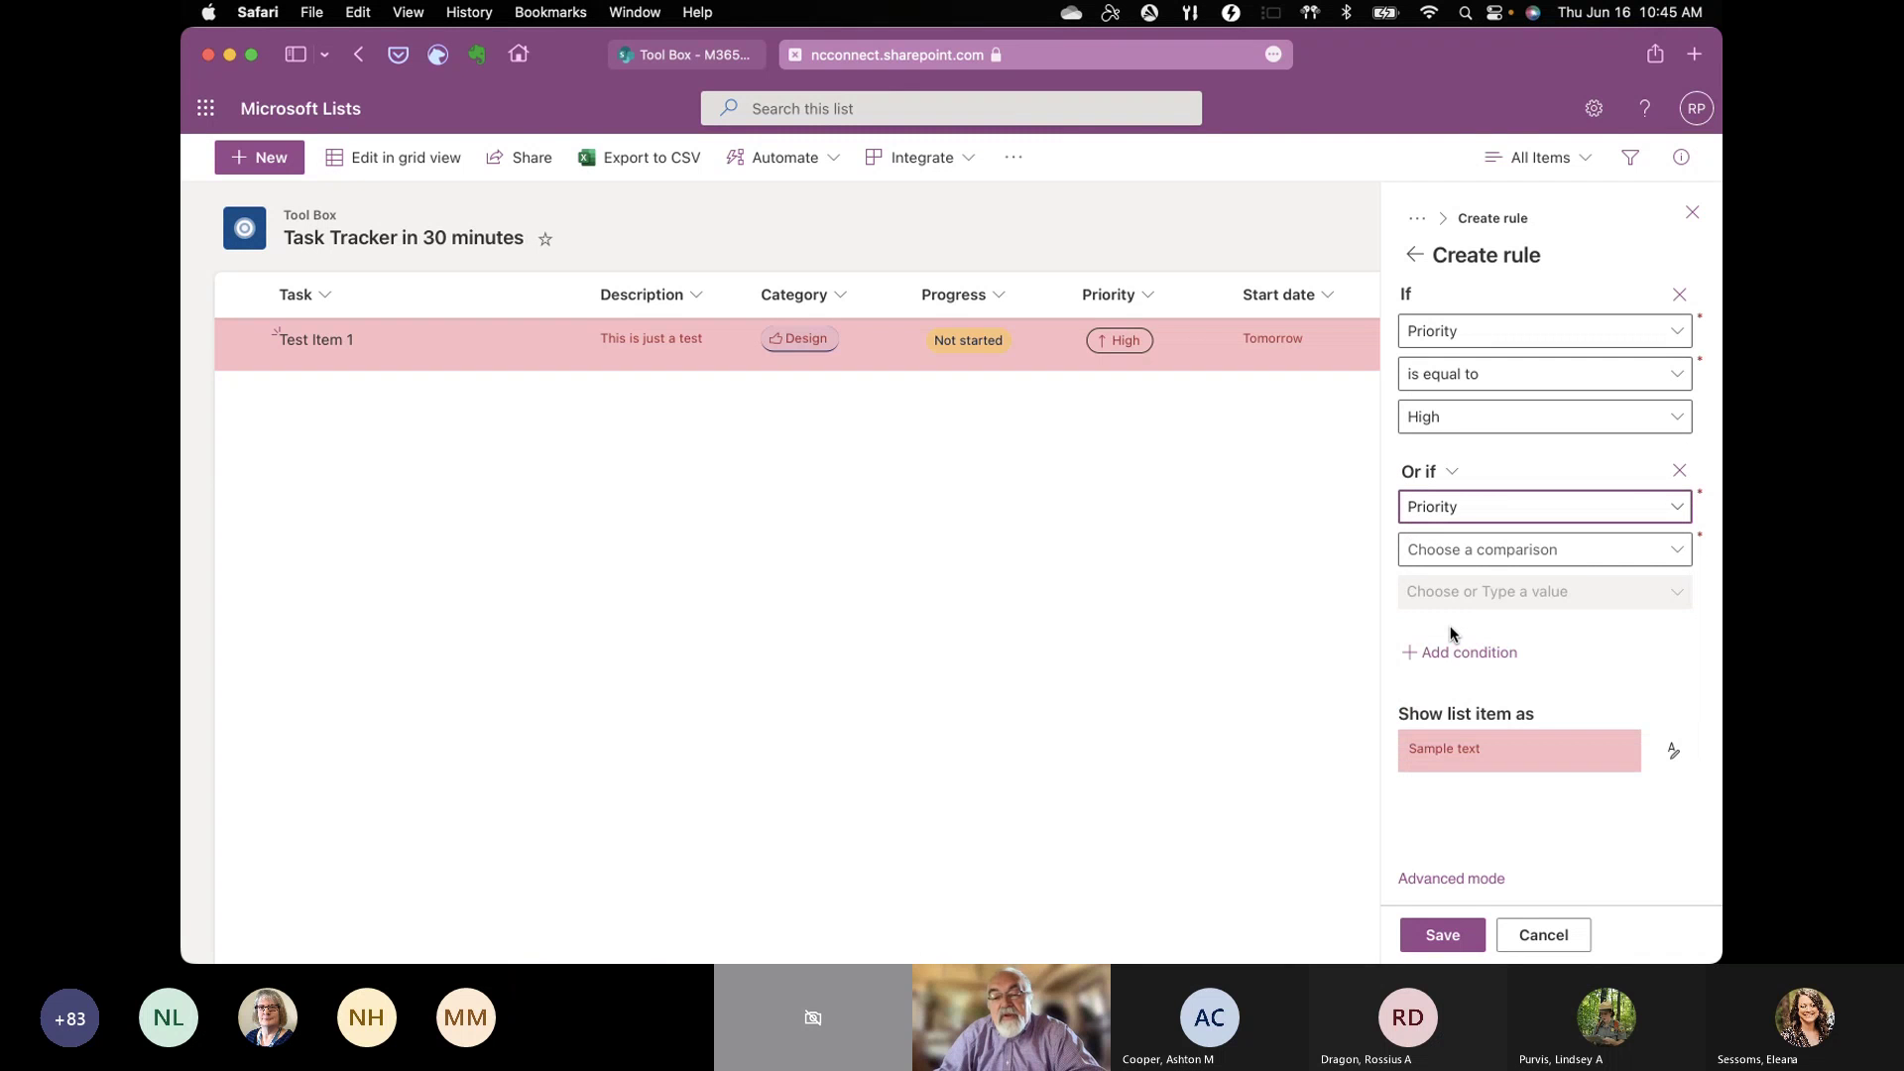
{"action": "left_click", "coordinate": [1581, 561]}
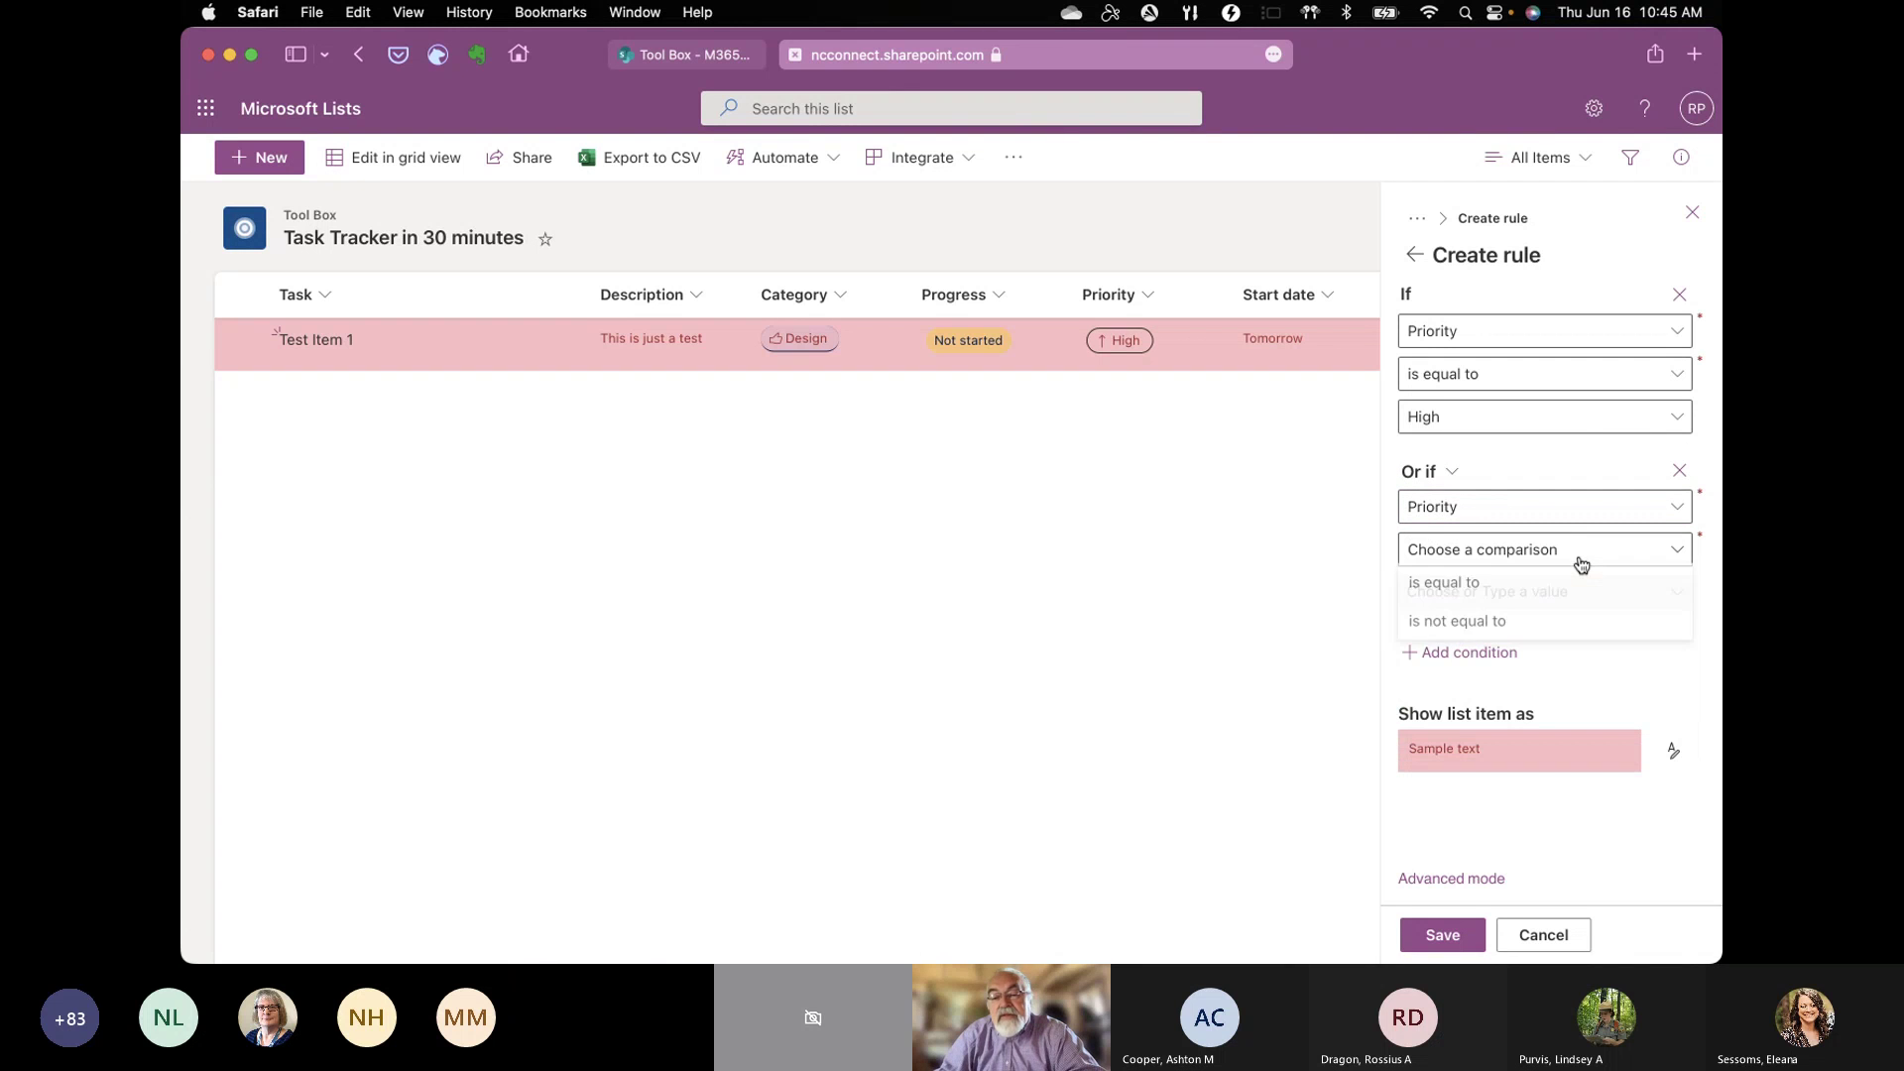
{"action": "left_click", "coordinate": [1503, 587]}
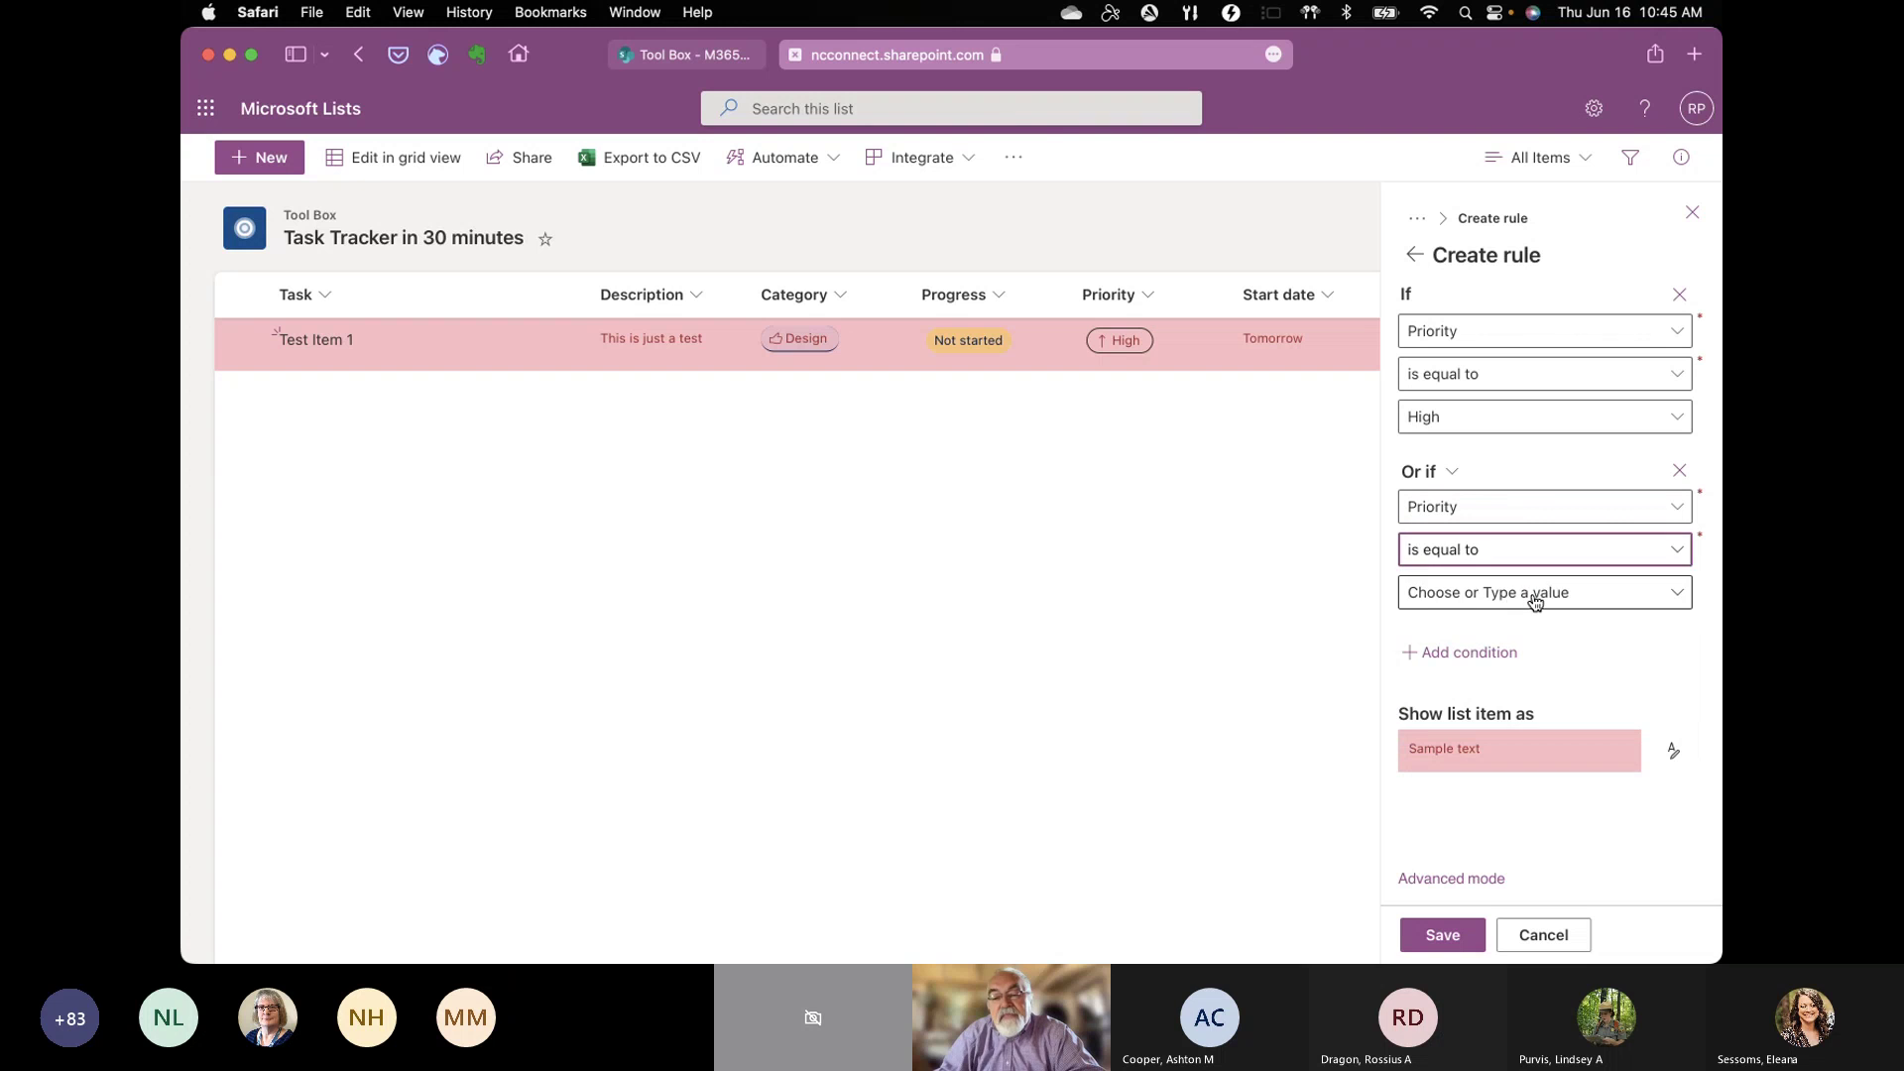
{"action": "left_click", "coordinate": [1535, 599]}
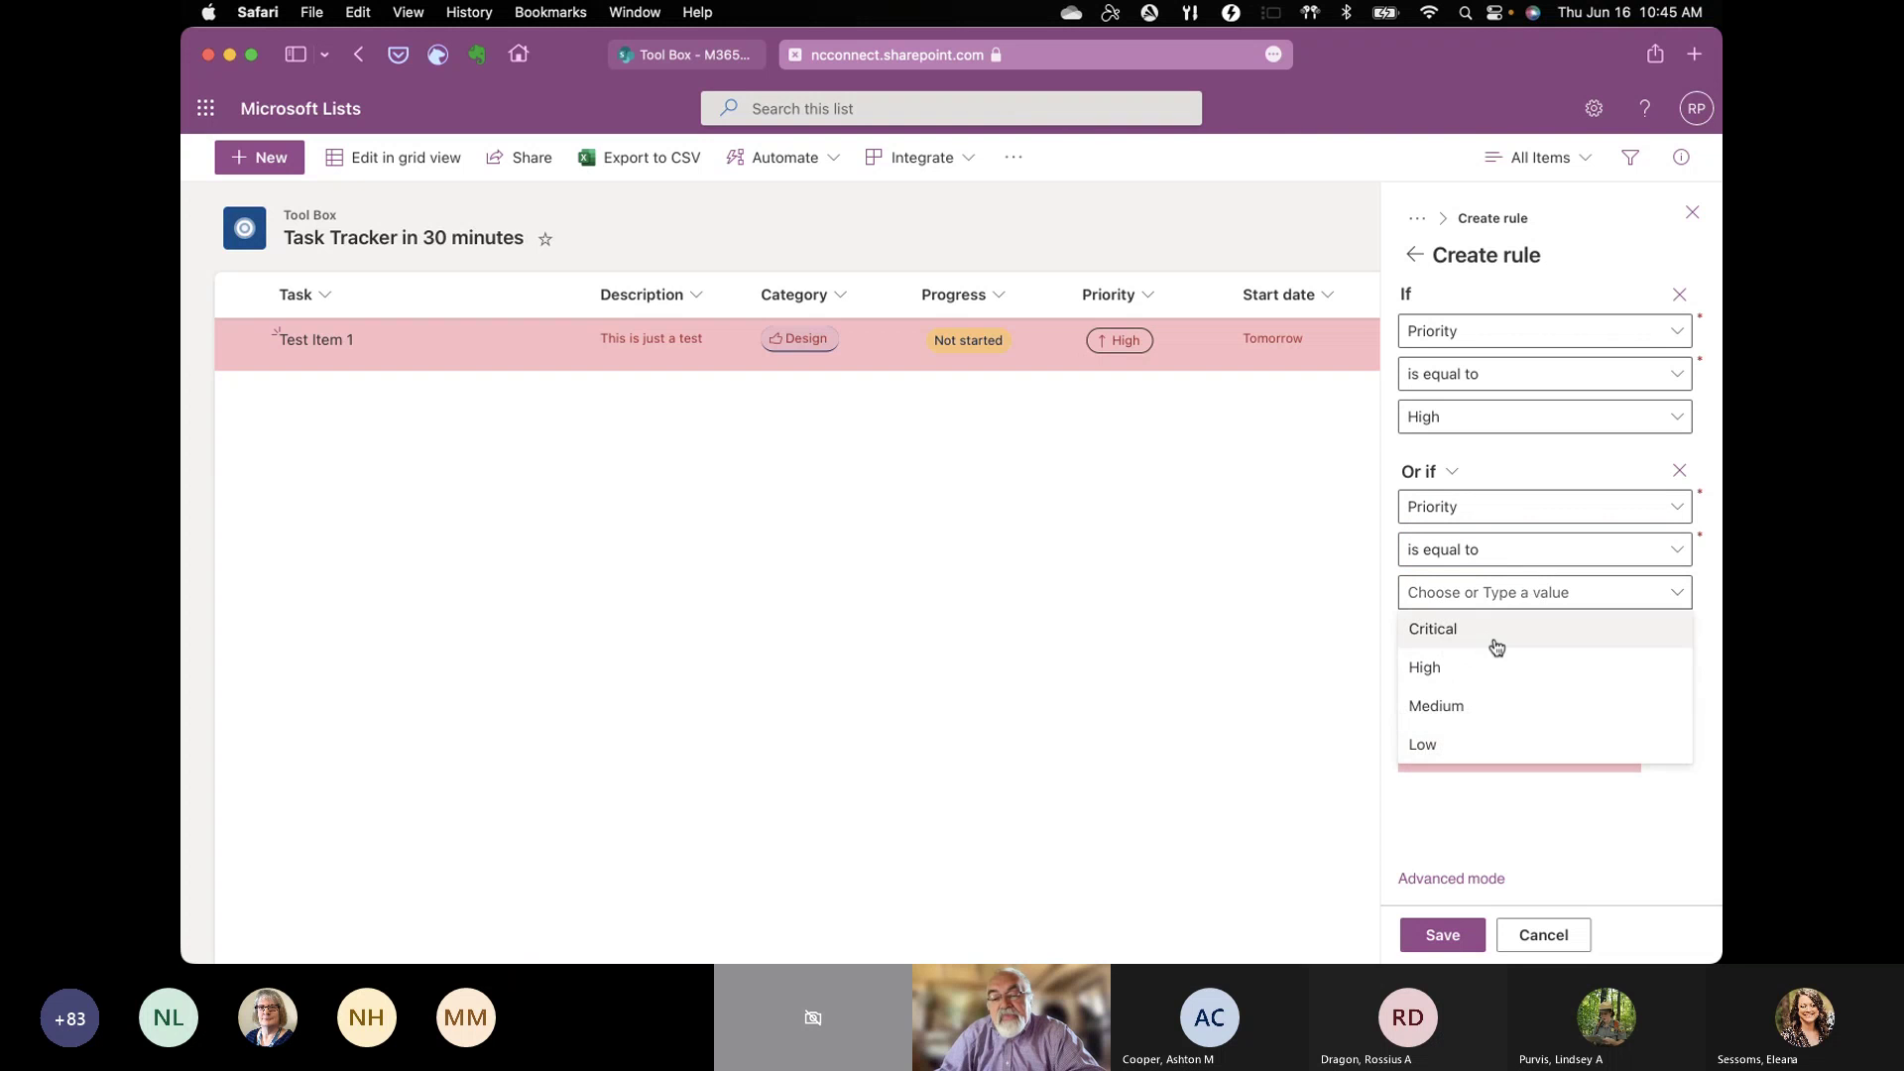
{"action": "left_click", "coordinate": [1440, 743]}
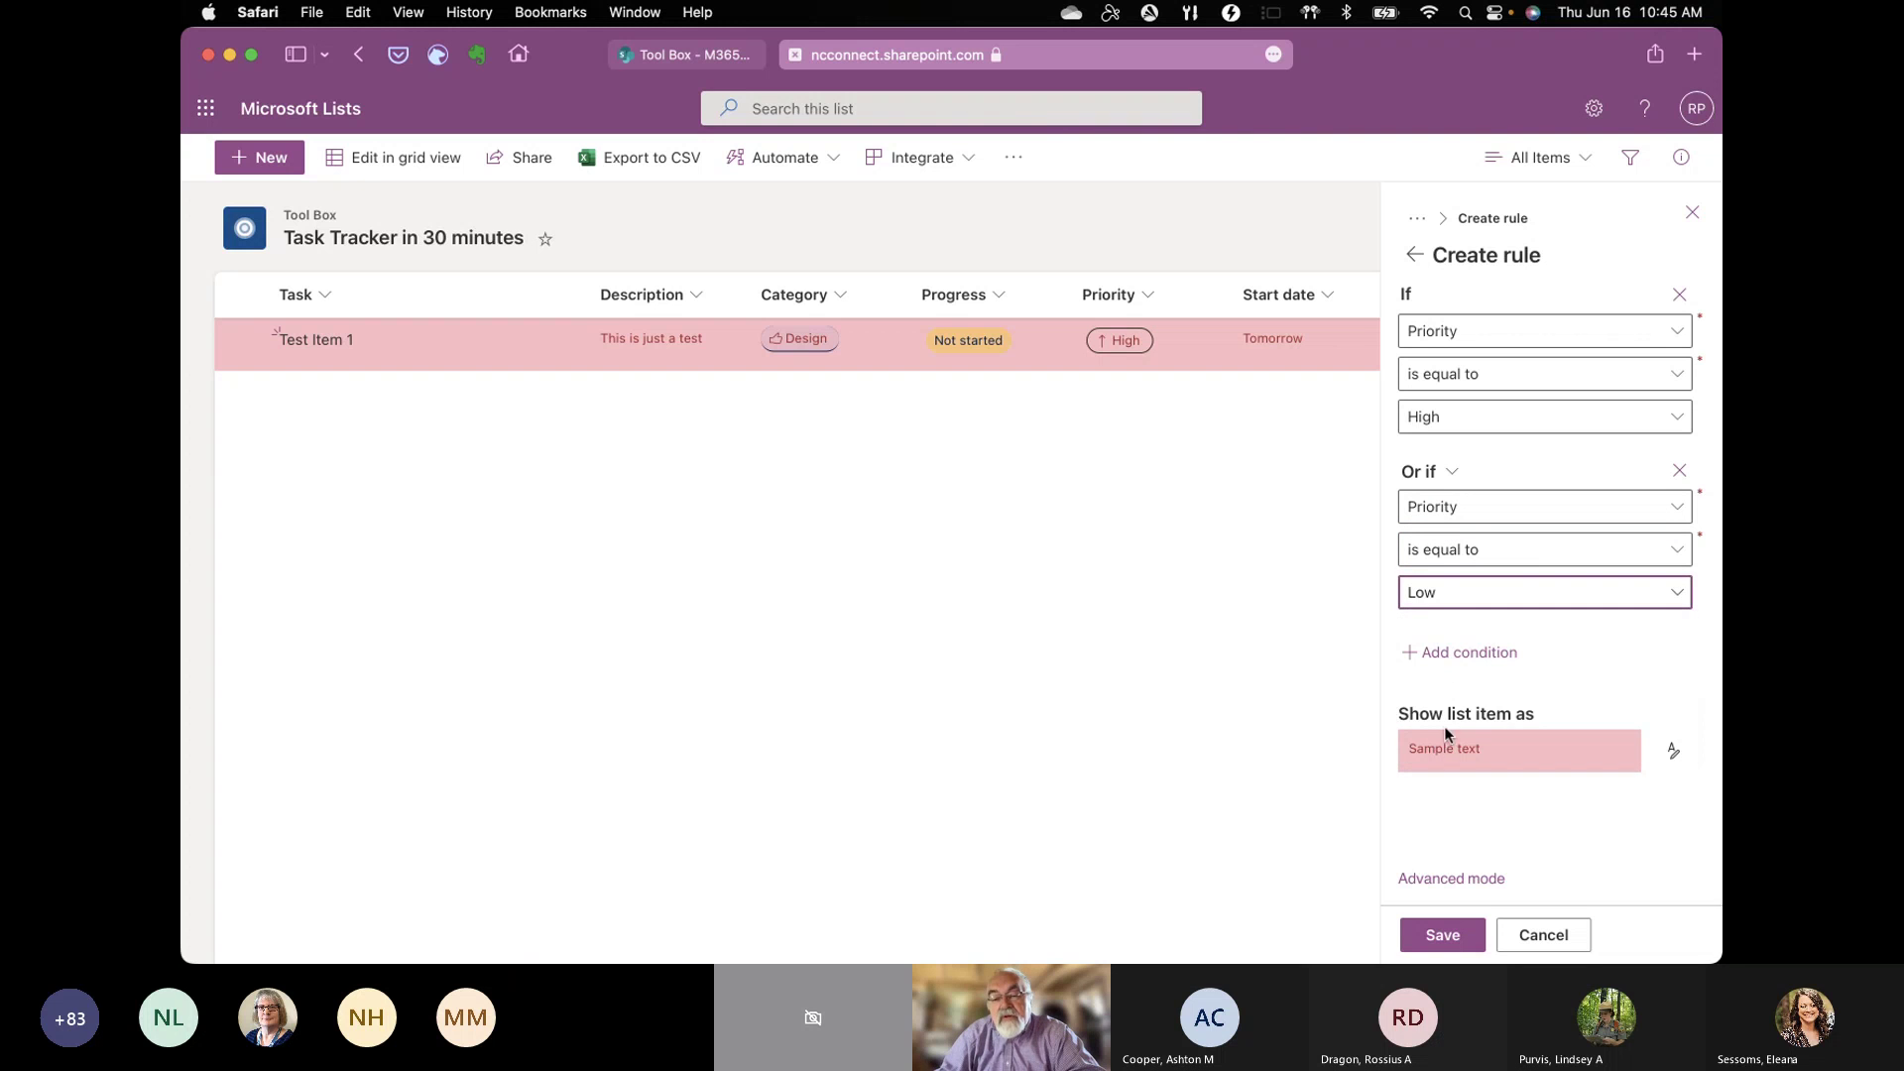
Step: Preview a bright blue row fill, then discard the unsaved rule
{"action": "left_click", "coordinate": [1674, 754]}
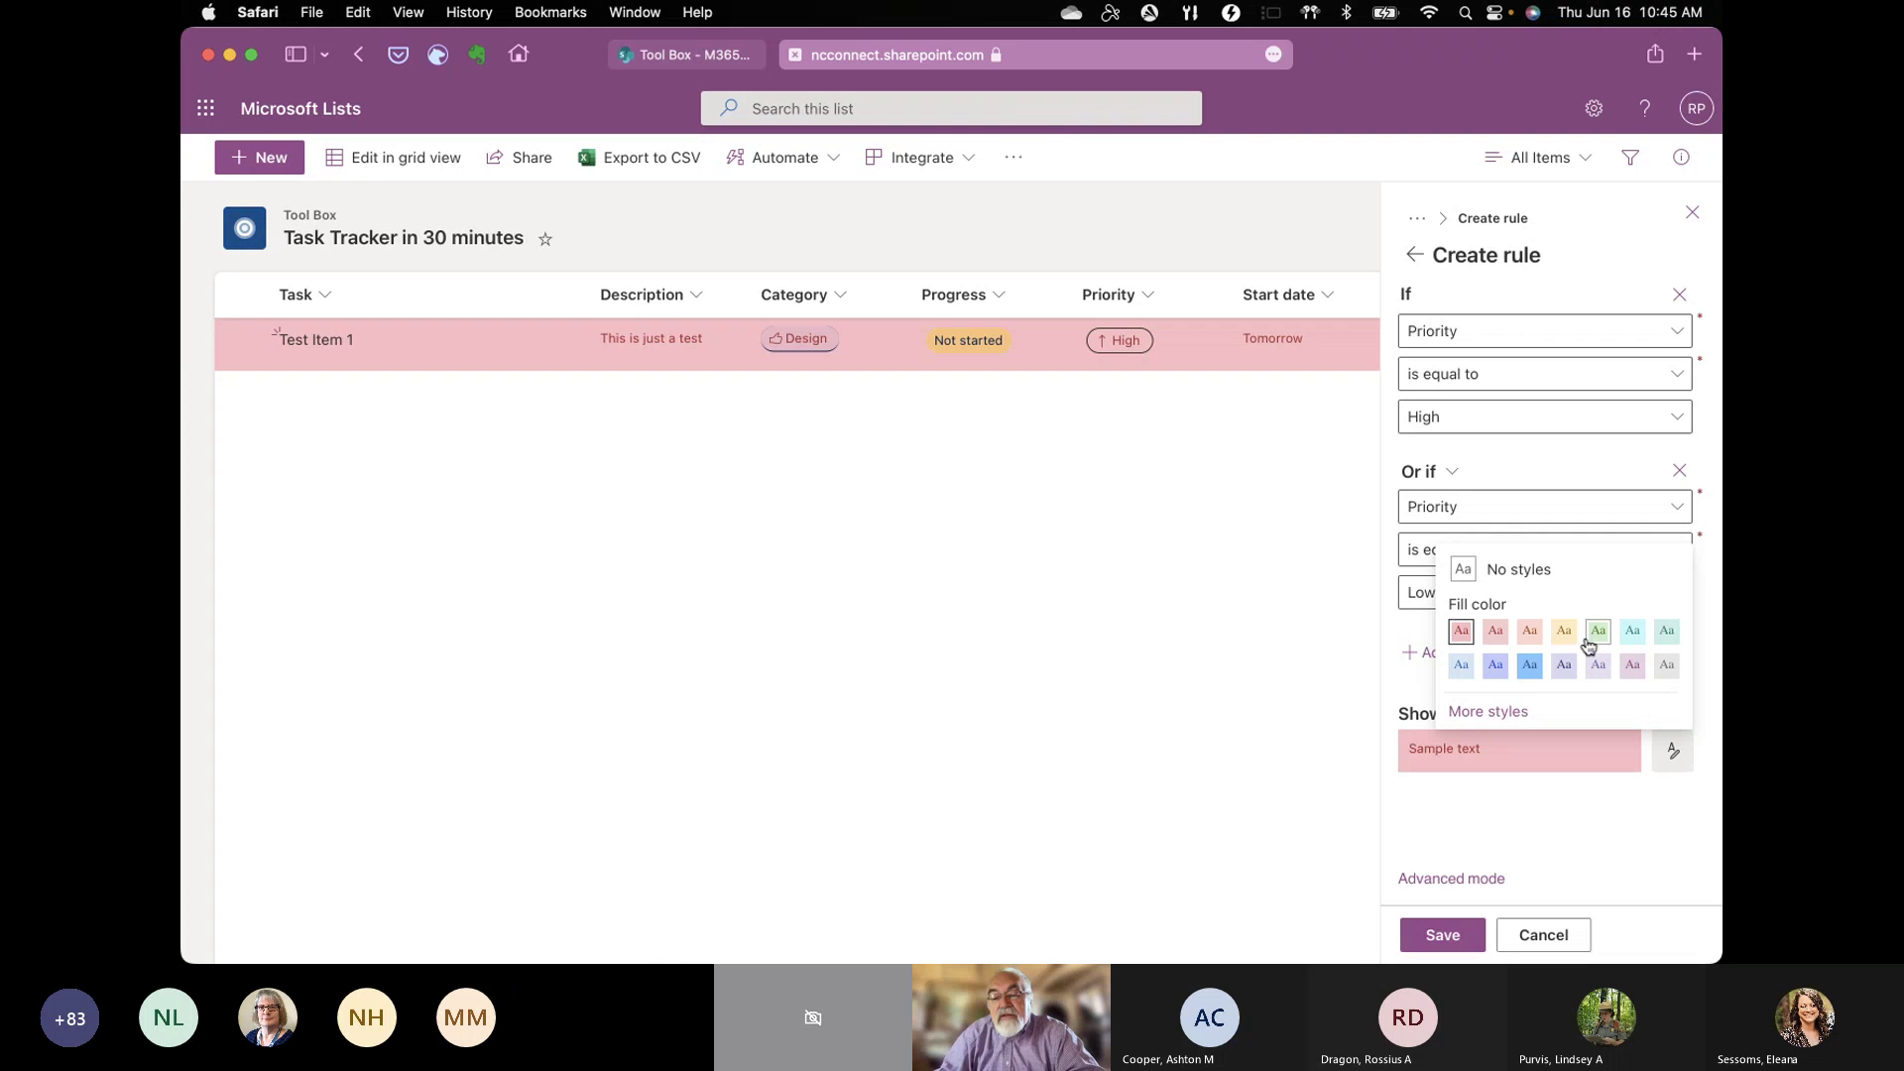
{"action": "left_click", "coordinate": [1533, 666]}
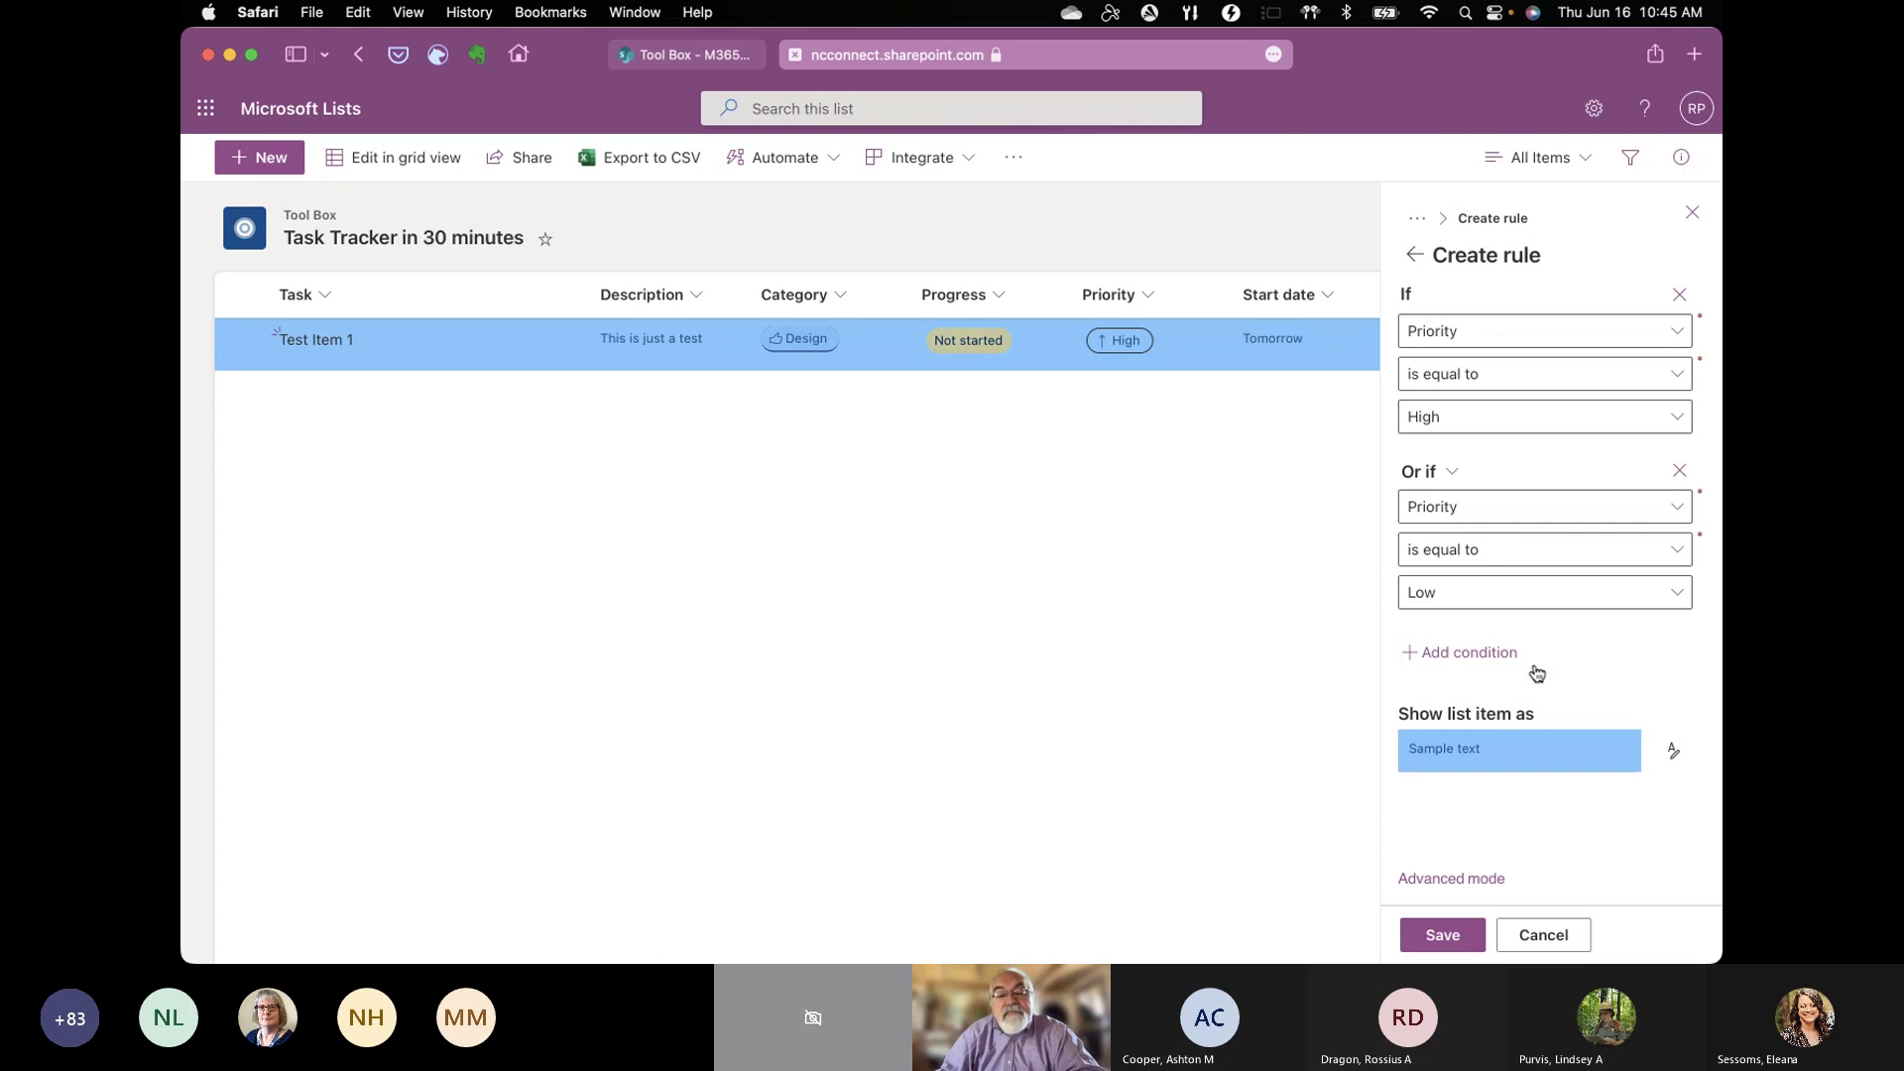
{"action": "left_click", "coordinate": [1525, 929]}
{"action": "left_click", "coordinate": [1144, 288]}
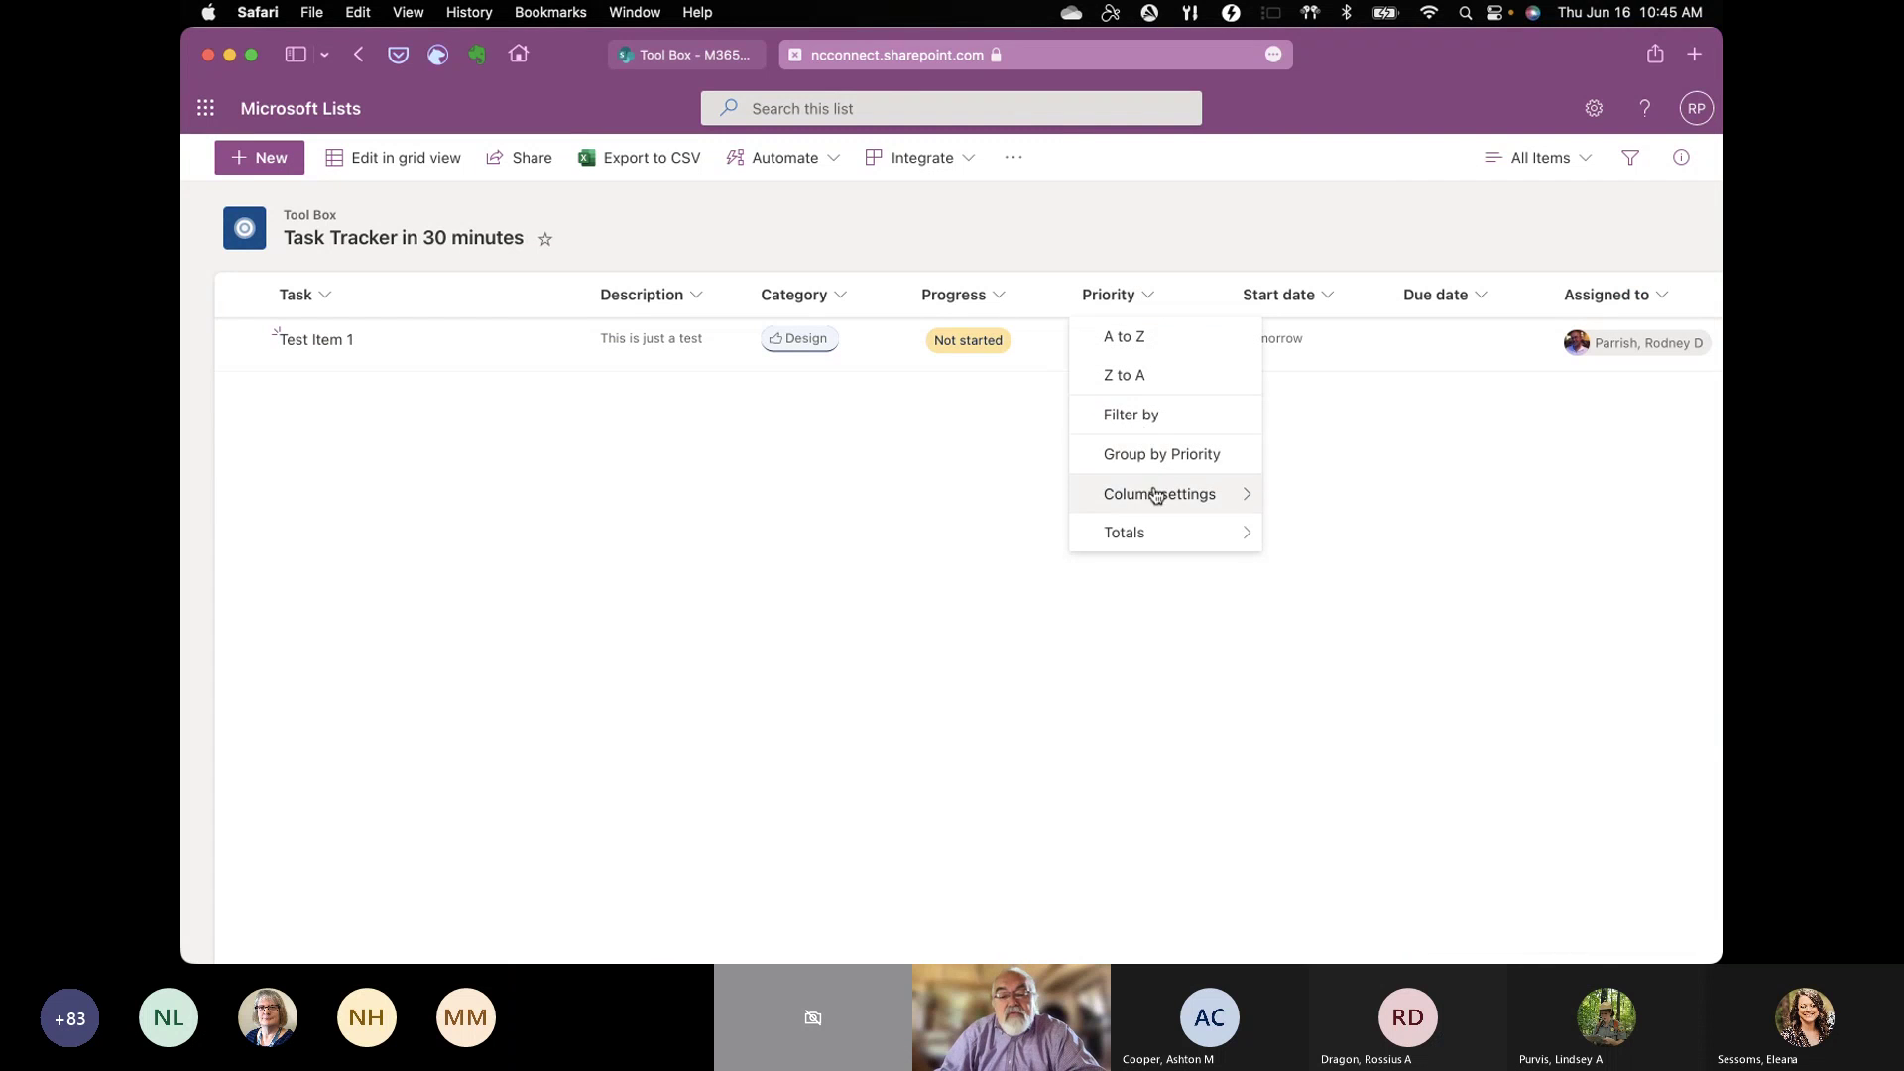
Step: Review the Priority column's More options, cancel without changes, and open Test Item 1's details
{"action": "mouse_move", "coordinate": [1156, 495]}
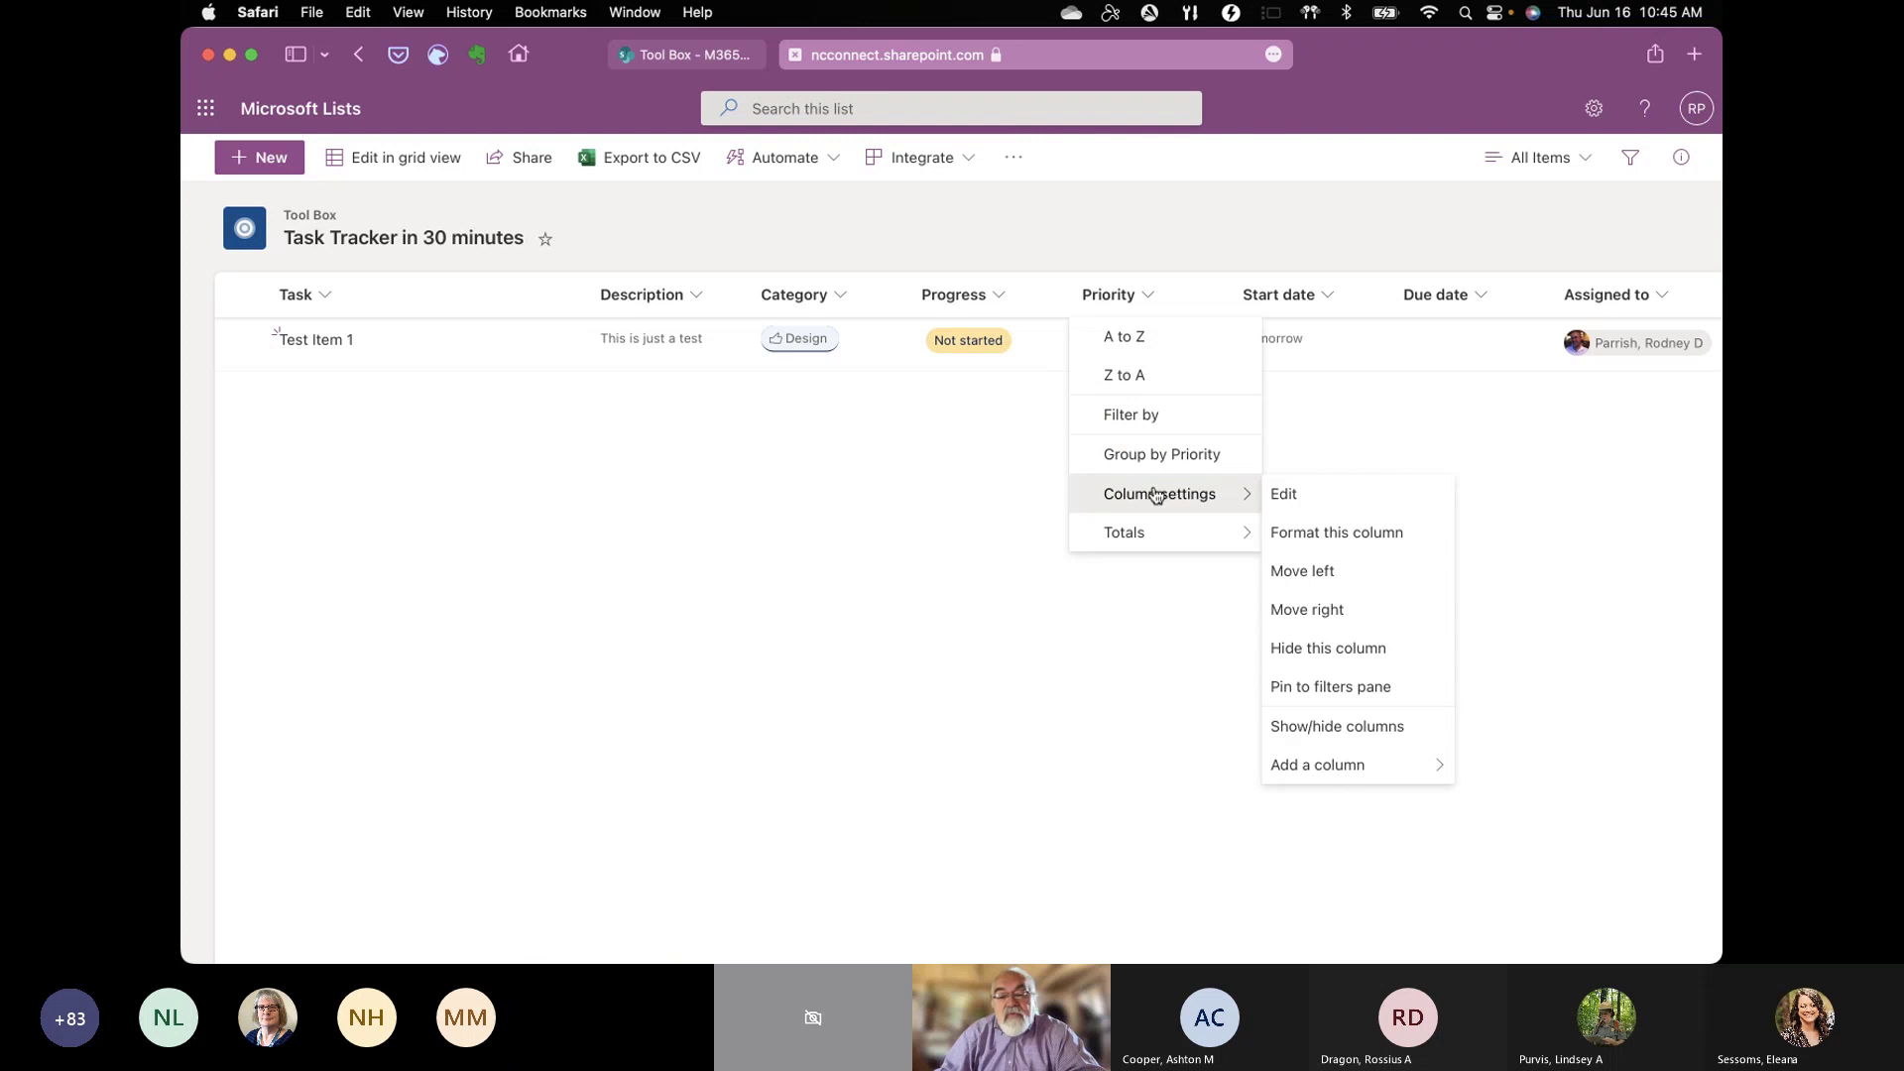
{"action": "left_click", "coordinate": [1307, 506]}
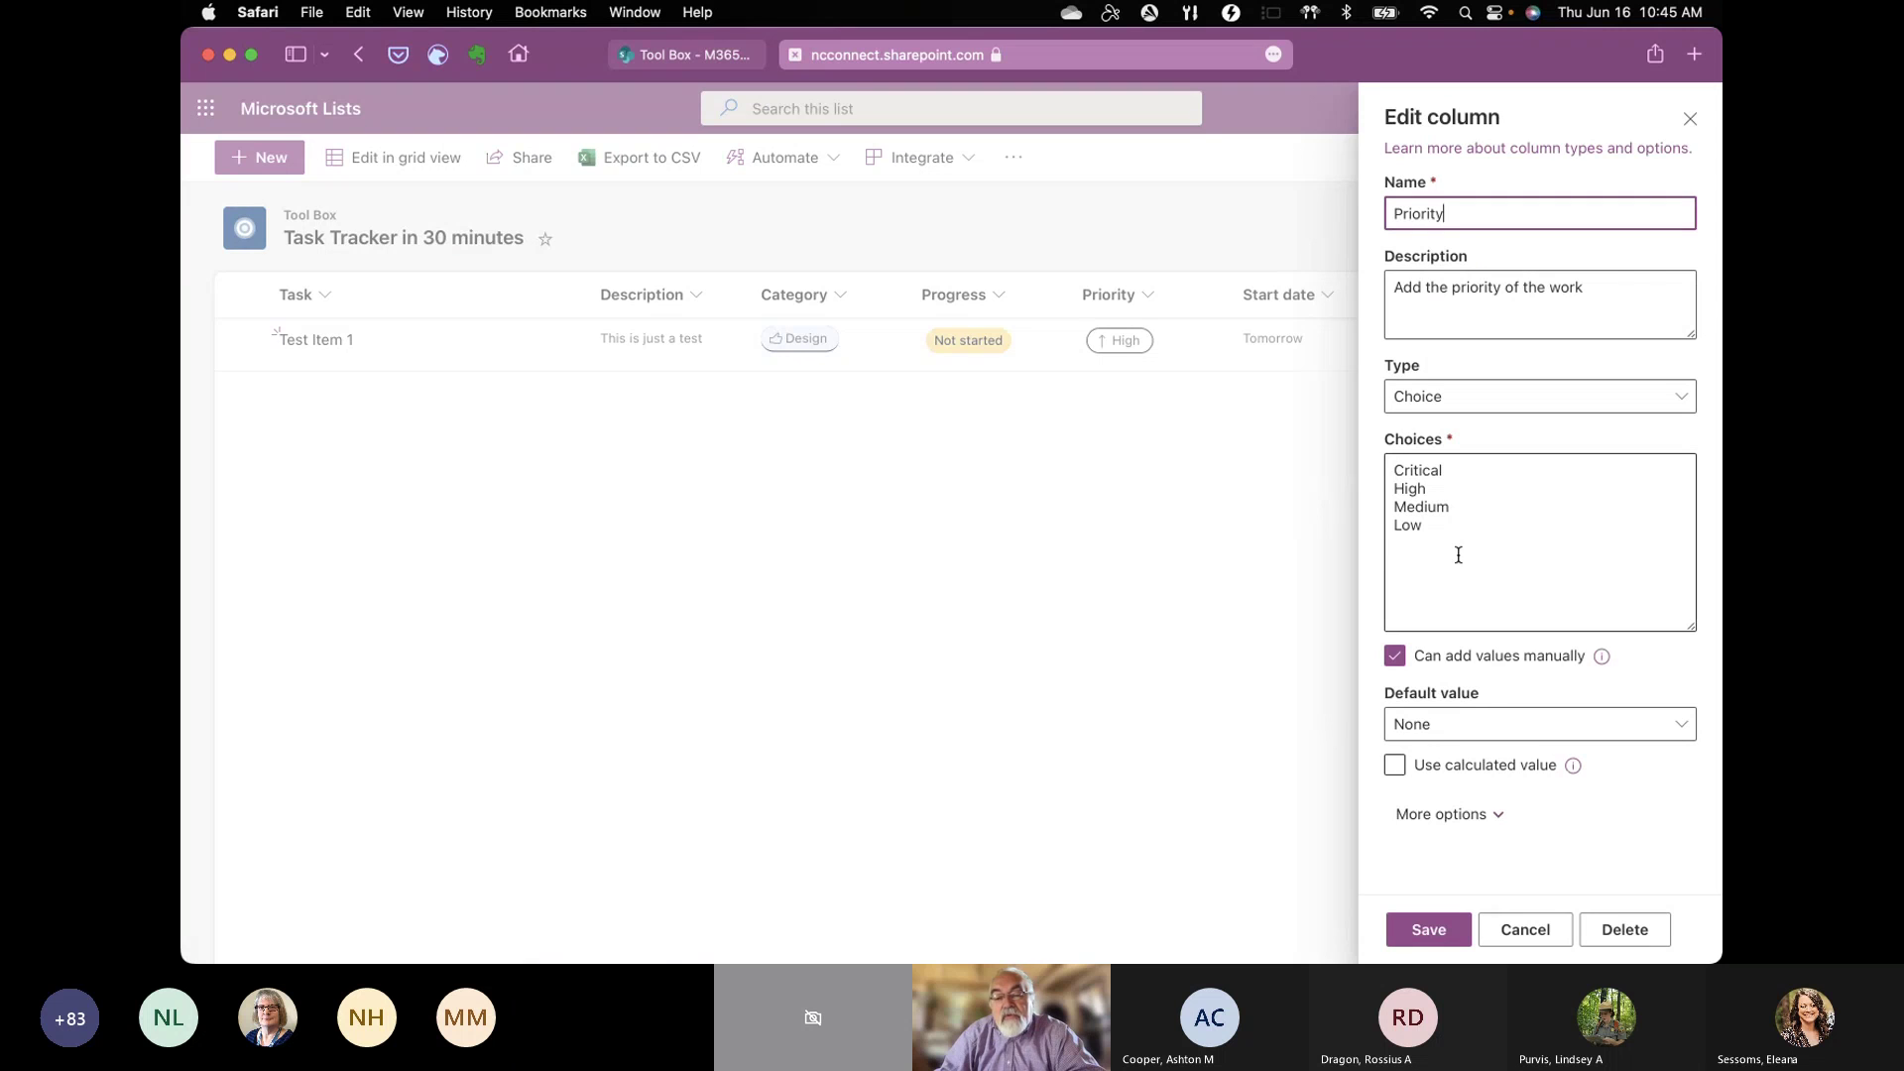
{"action": "left_click", "coordinate": [1478, 811]}
{"action": "scroll", "coordinate": [1561, 815], "scroll_direction": "down", "scroll_amount": 1}
{"action": "scroll", "coordinate": [1561, 809], "scroll_direction": "down", "scroll_amount": 2}
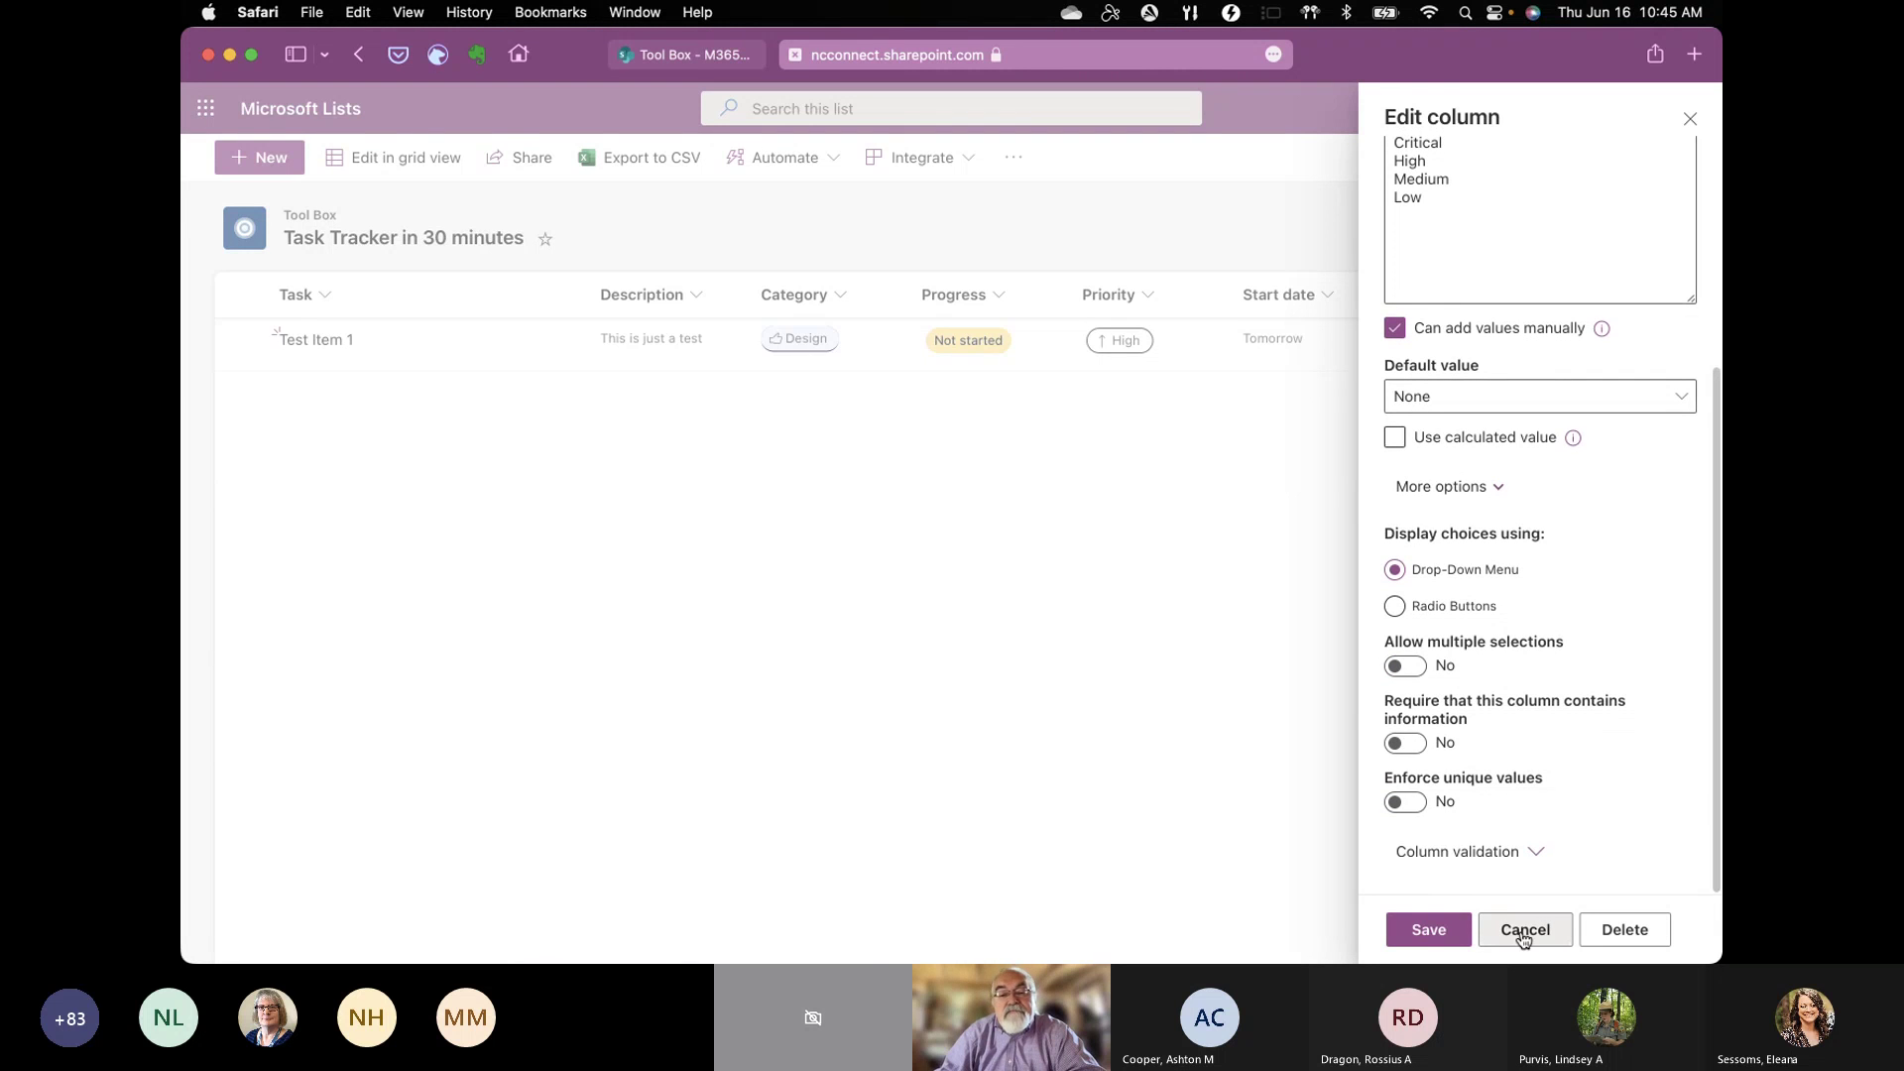
{"action": "left_click", "coordinate": [1523, 930]}
{"action": "left_click", "coordinate": [1111, 342]}
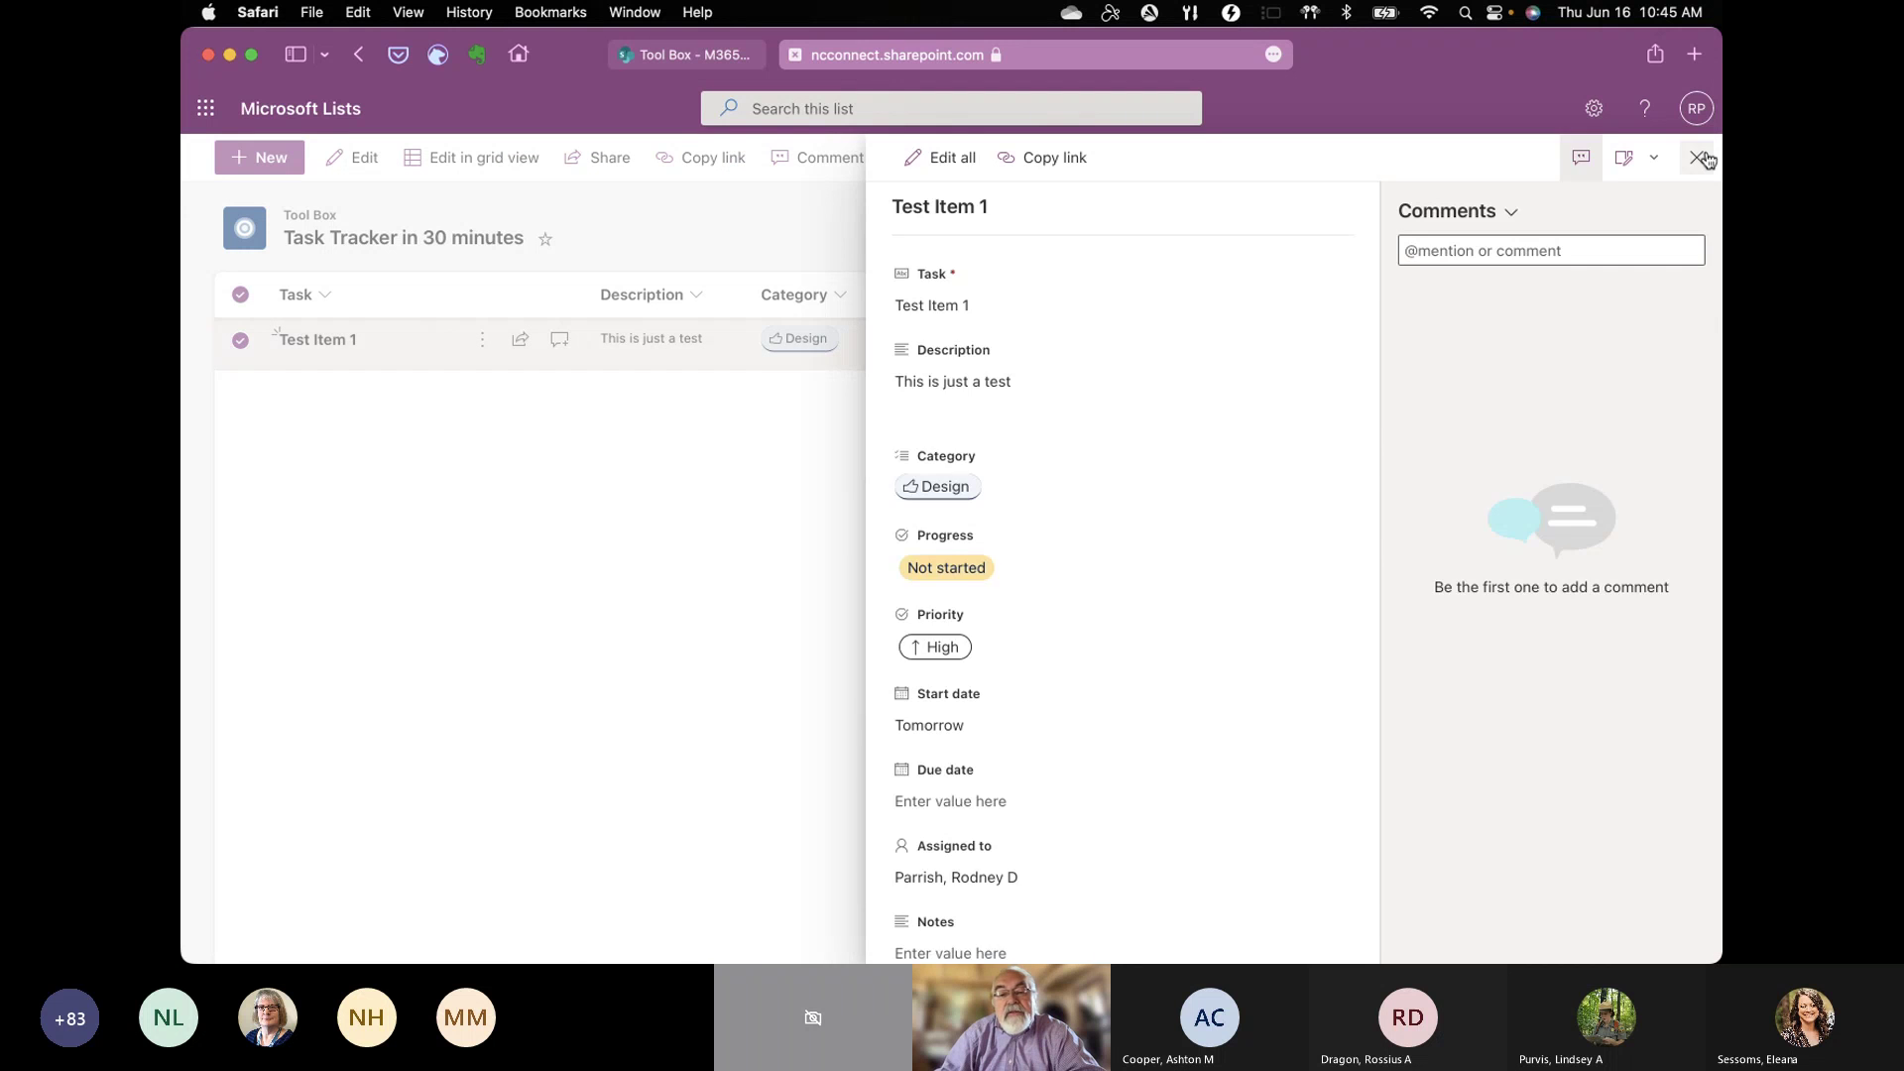
Step: Close the details pane and scroll across the list to view all of Test Item 1's columns
{"action": "key", "text": "Escape"}
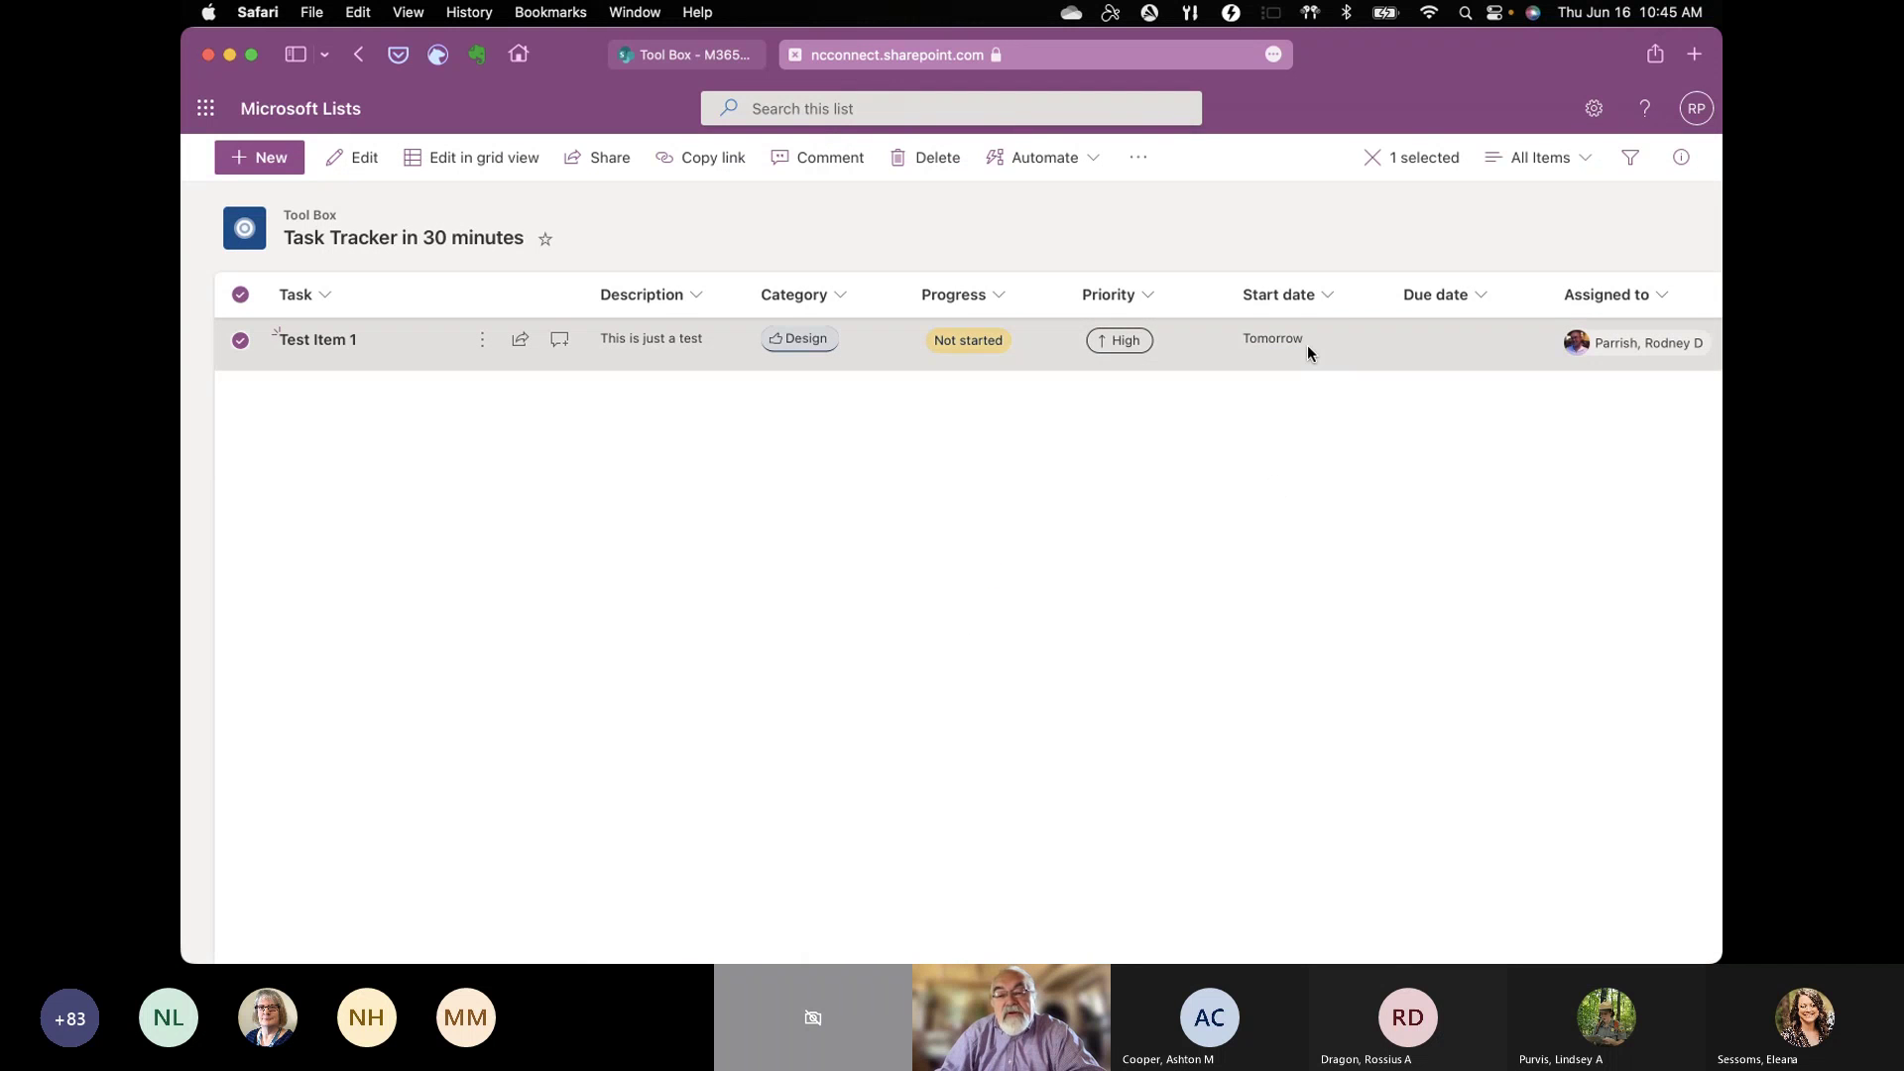
{"action": "scroll", "coordinate": [1307, 353], "scroll_direction": "right", "scroll_amount": 3}
{"action": "scroll", "coordinate": [1307, 347], "scroll_direction": "right", "scroll_amount": 6}
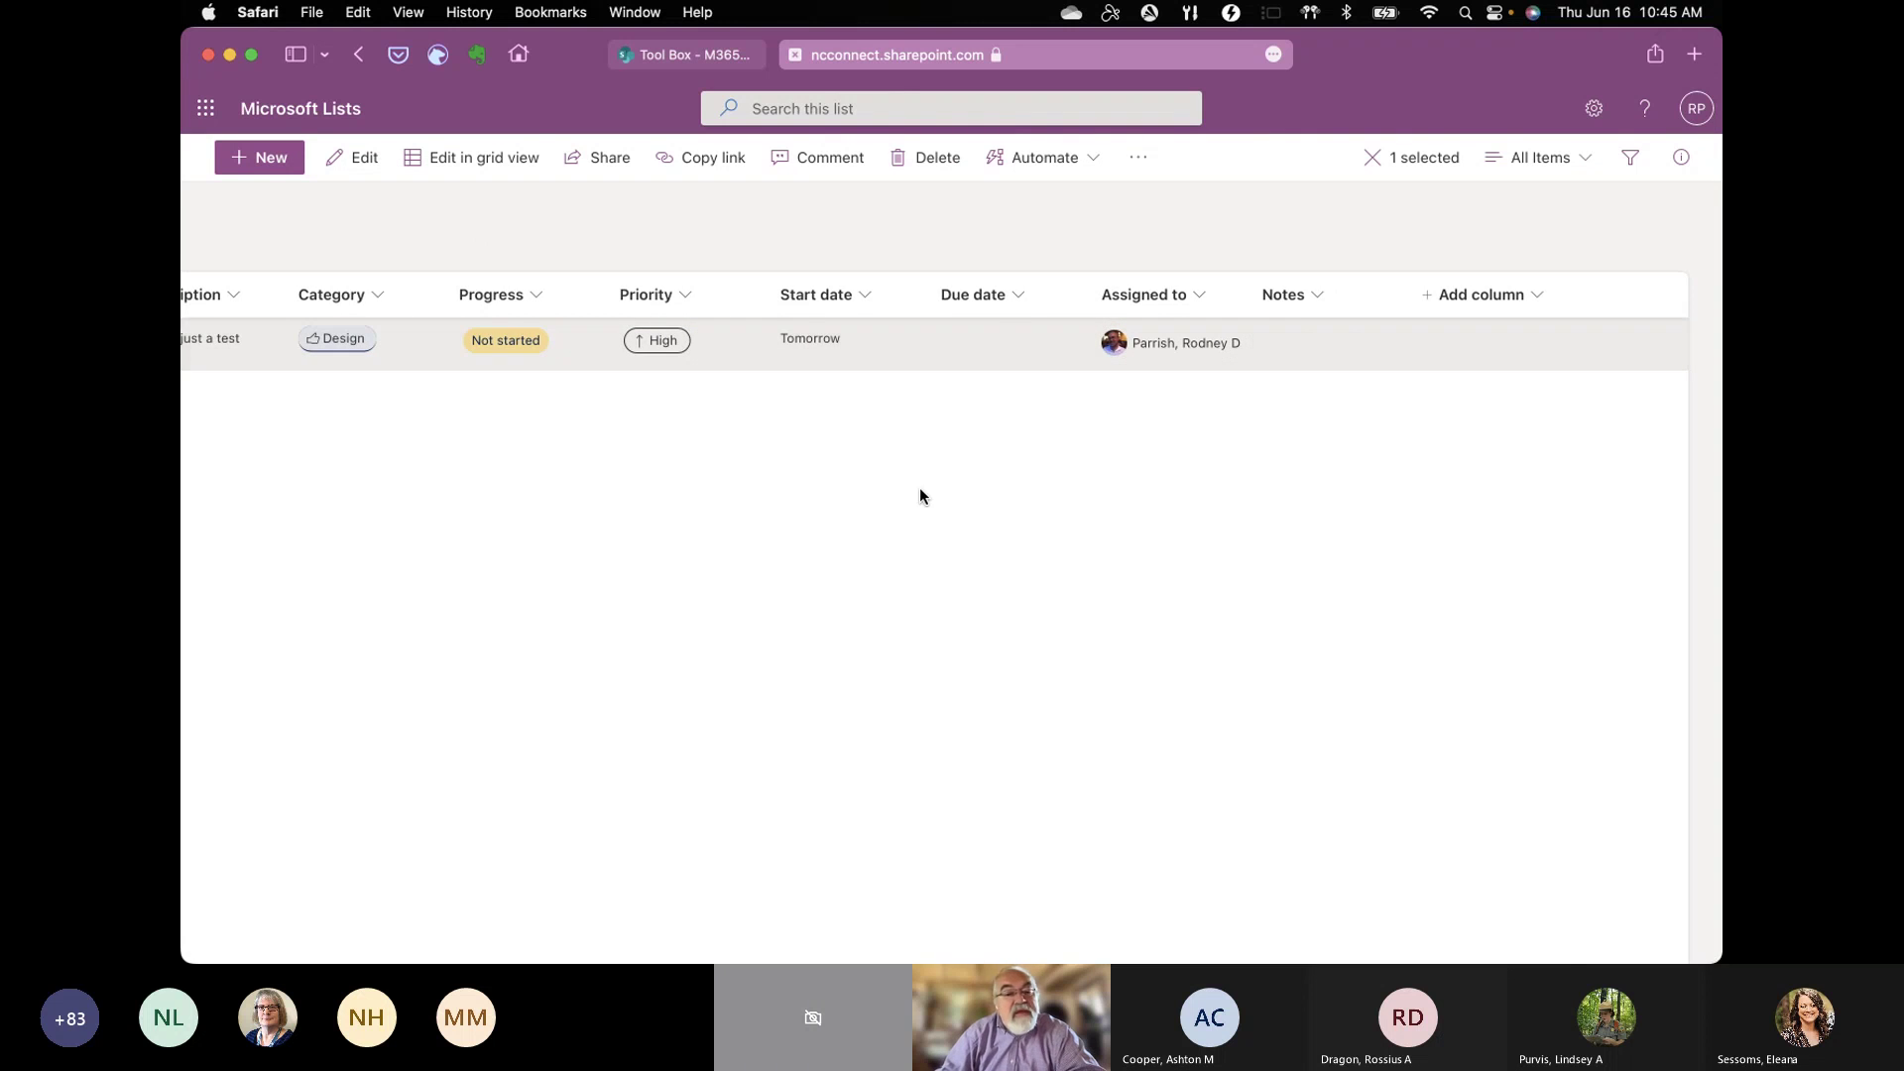
{"action": "scroll", "coordinate": [919, 486], "scroll_direction": "left", "scroll_amount": 12}
{"action": "scroll", "coordinate": [919, 486], "scroll_direction": "left", "scroll_amount": 5}
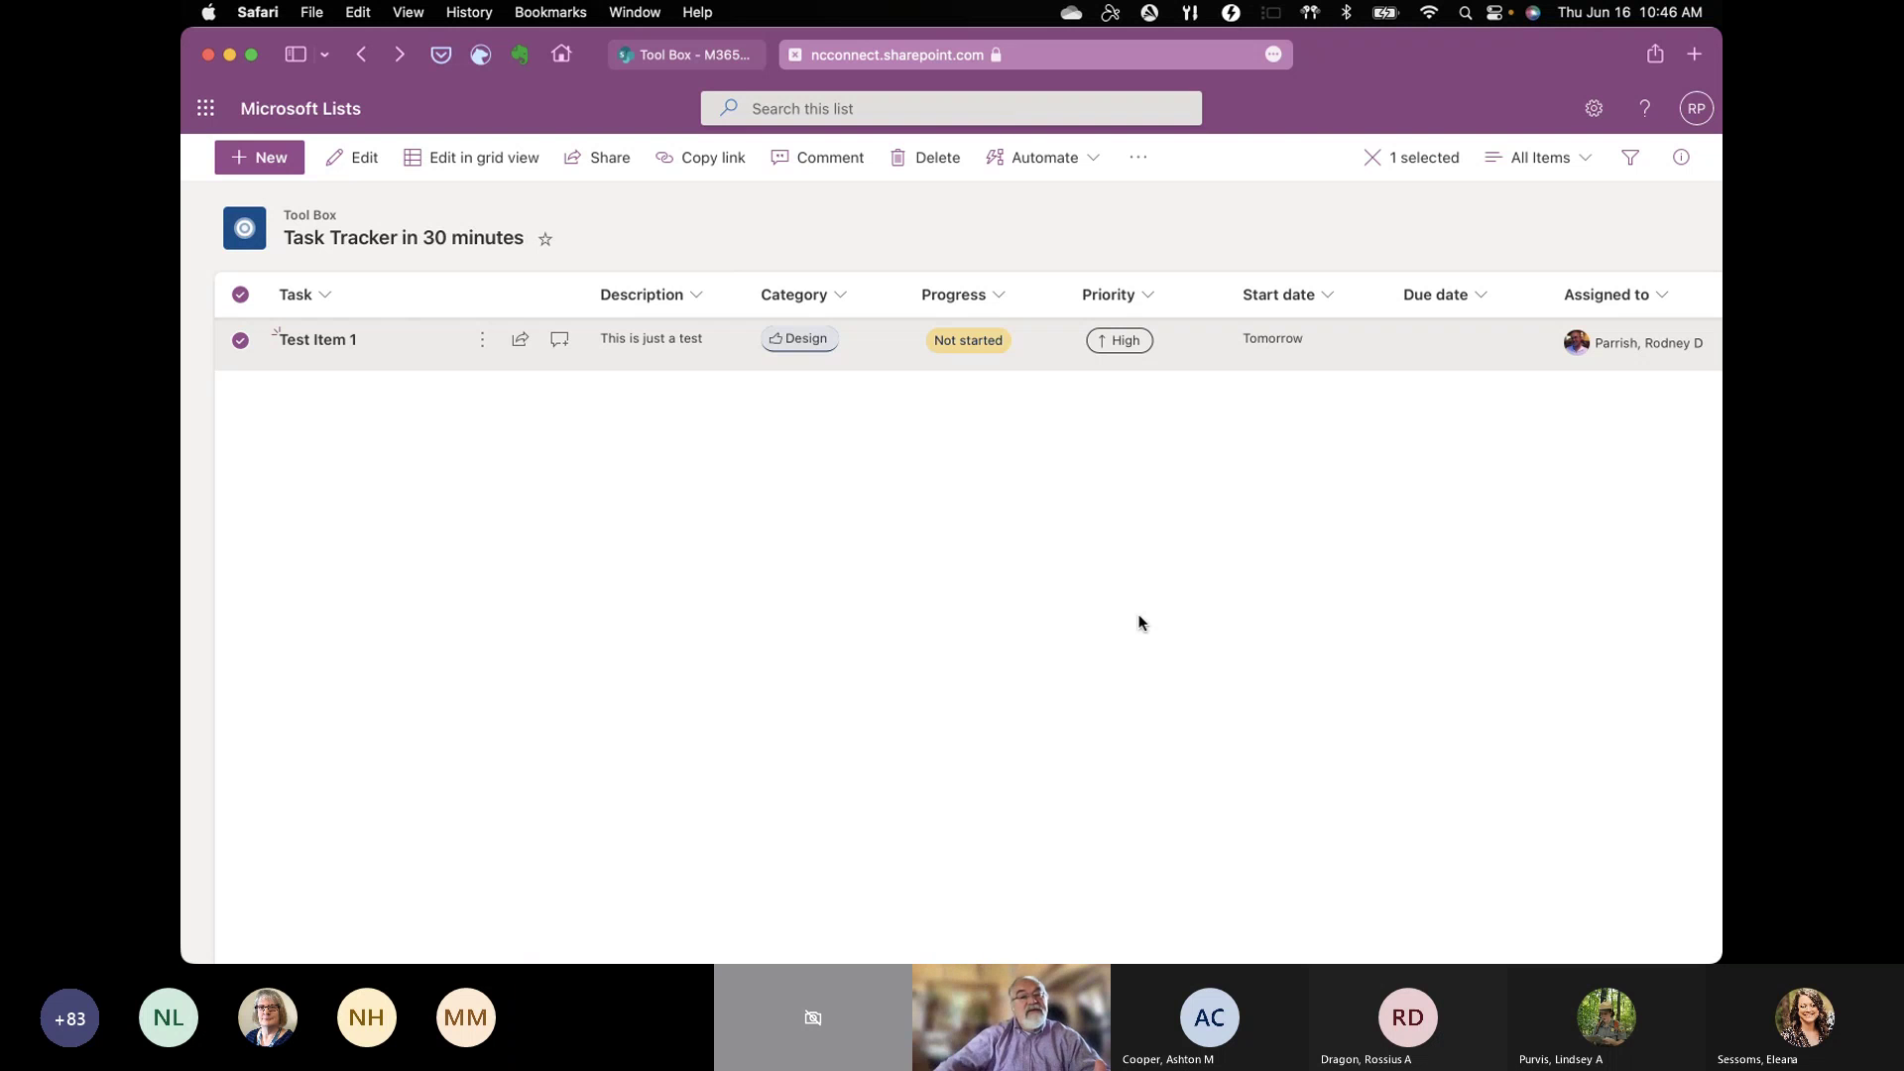
Step: Check the Description and Category column menus, then dismiss them
{"action": "left_click", "coordinate": [692, 303]}
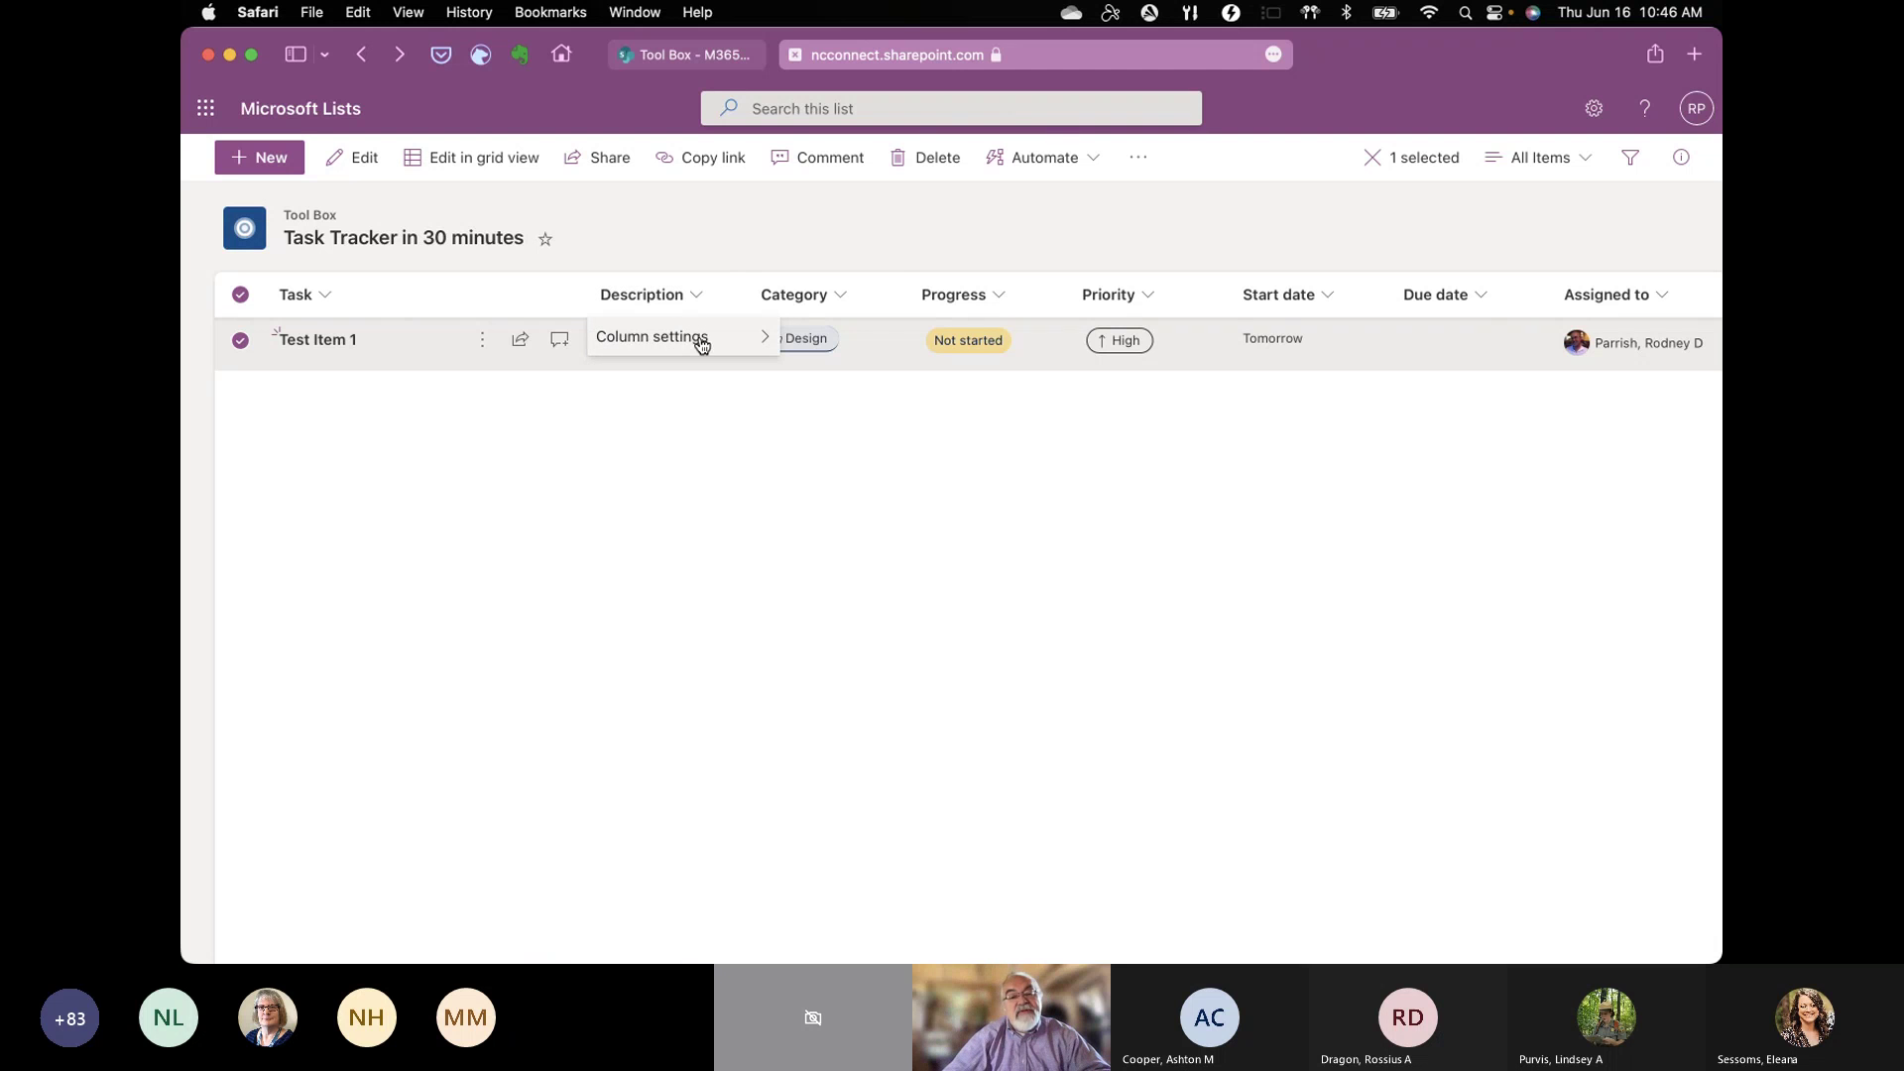
{"action": "left_click", "coordinate": [847, 294]}
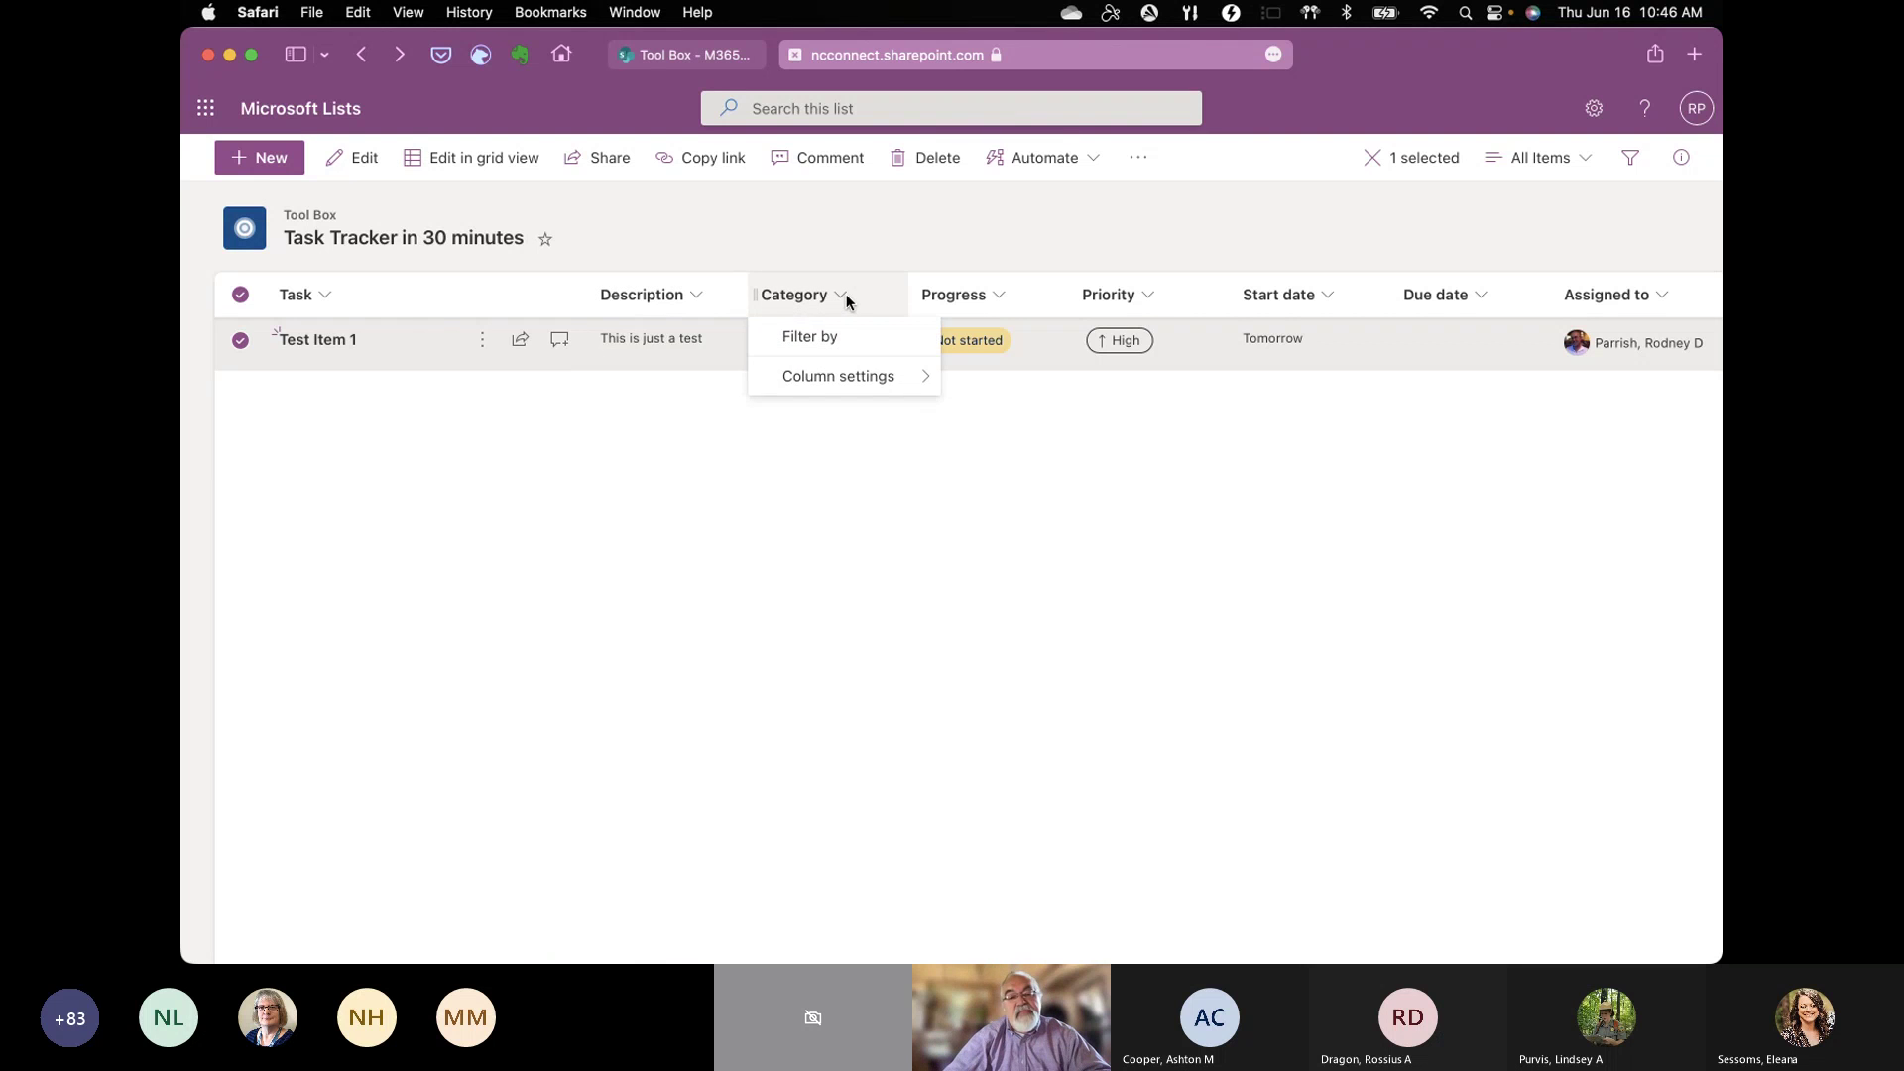
{"action": "mouse_move", "coordinate": [871, 375]}
{"action": "left_click", "coordinate": [808, 484]}
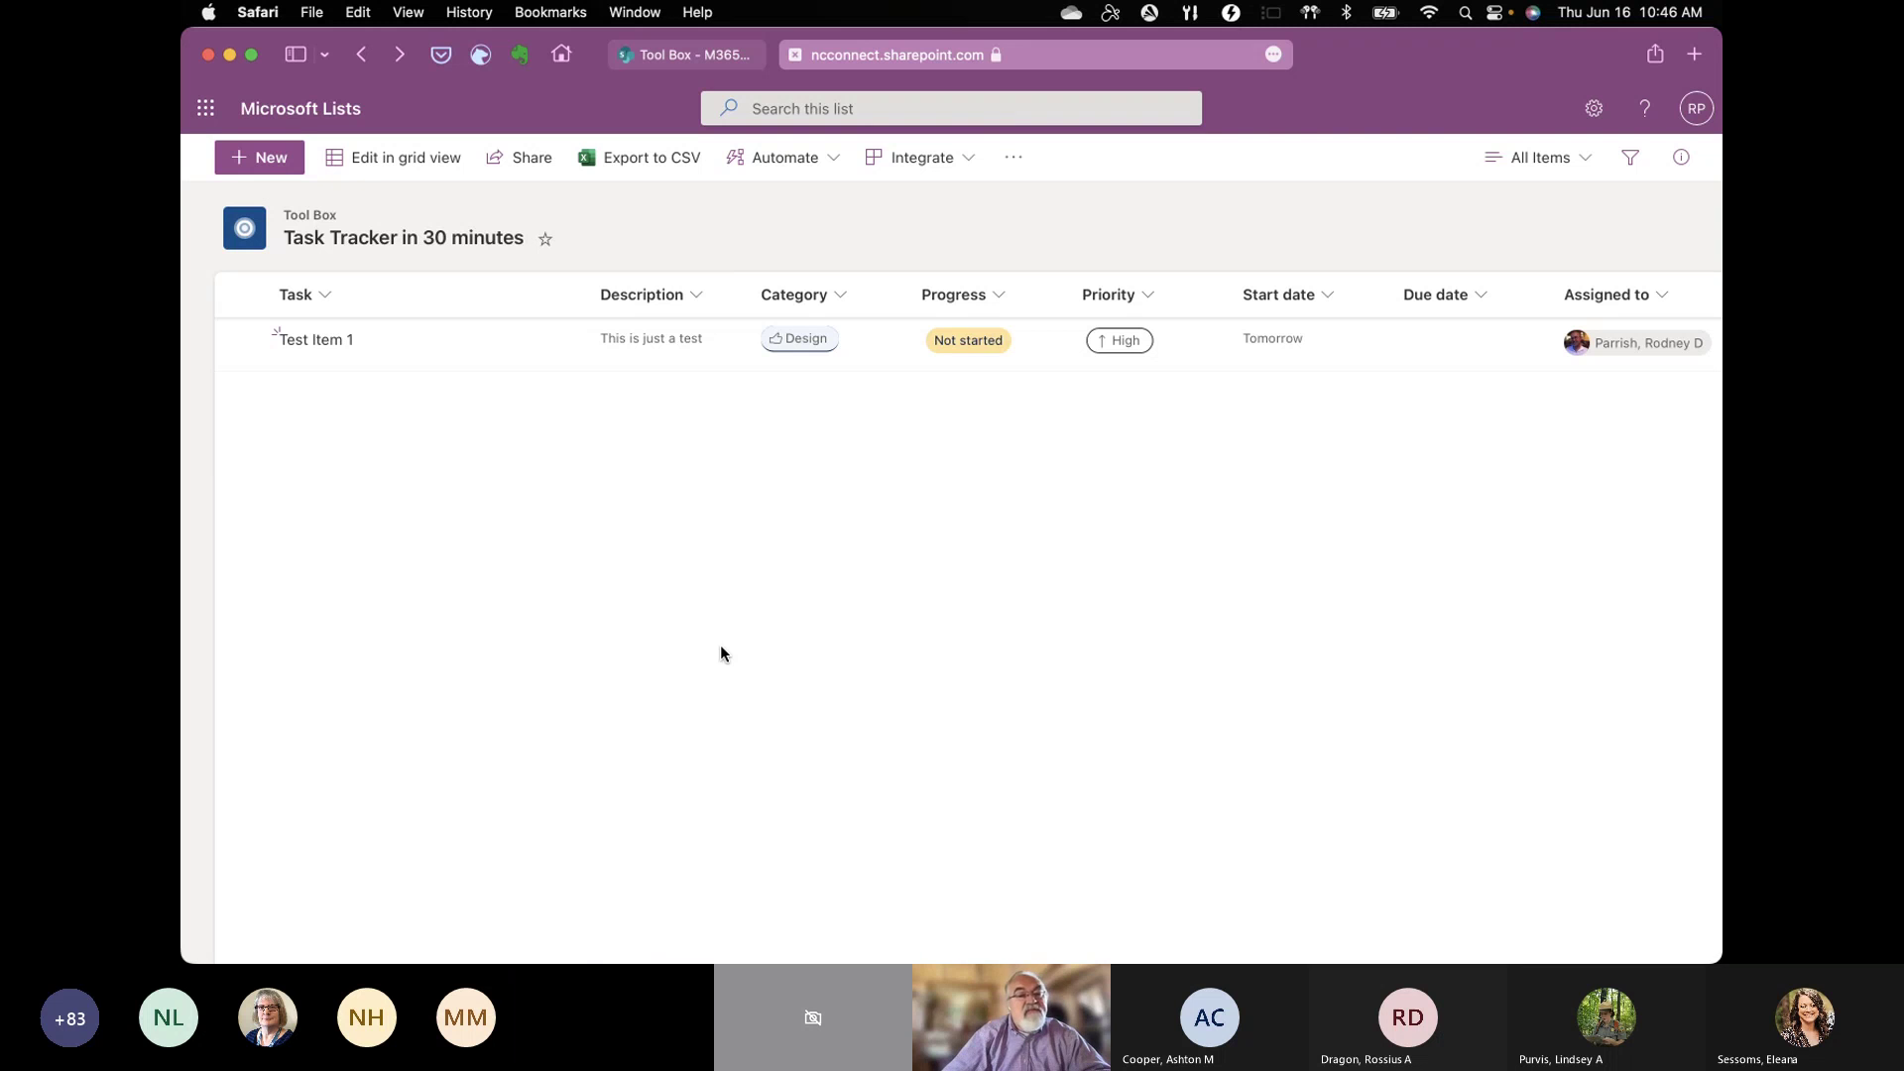
Step: Start a blank New item form and open its Configure layout pane to format the Header
{"action": "left_click", "coordinate": [271, 169]}
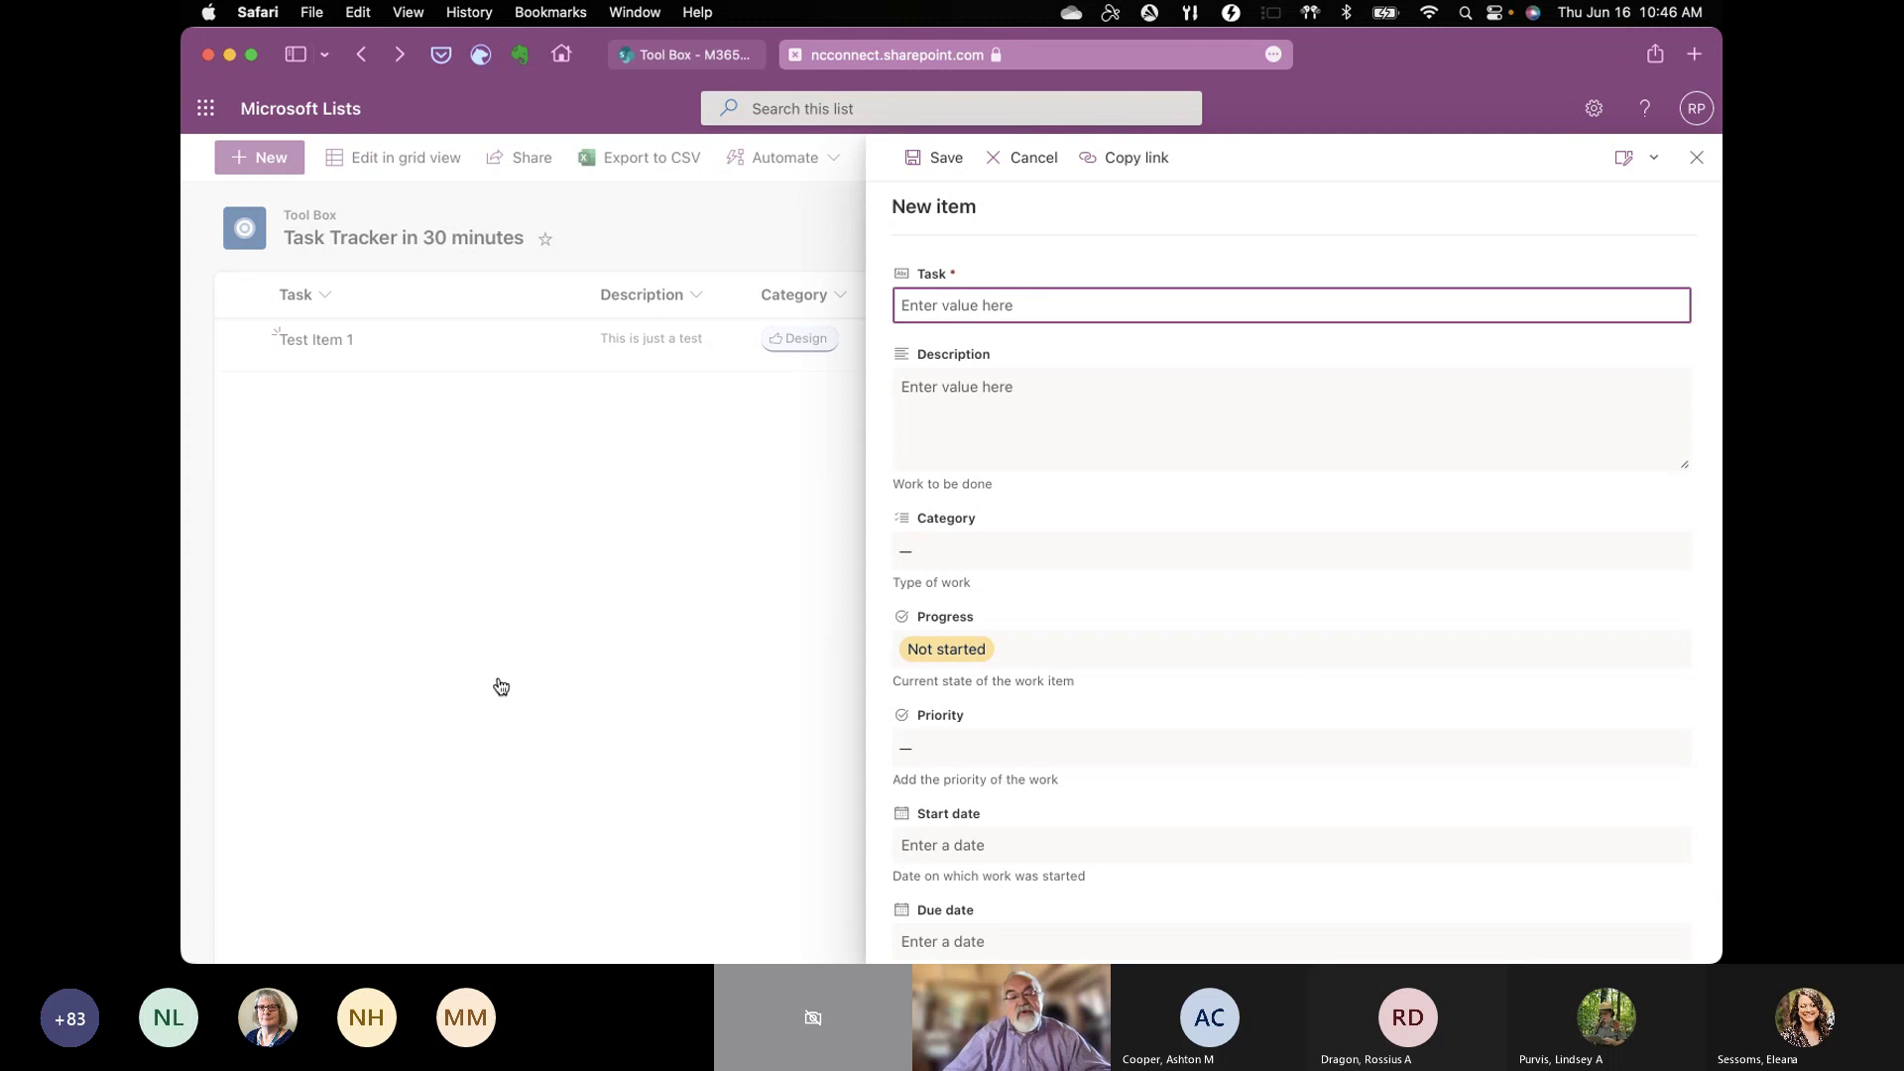
{"action": "scroll", "coordinate": [1322, 617], "scroll_direction": "down", "scroll_amount": 5}
{"action": "scroll", "coordinate": [1322, 617], "scroll_direction": "up", "scroll_amount": 5}
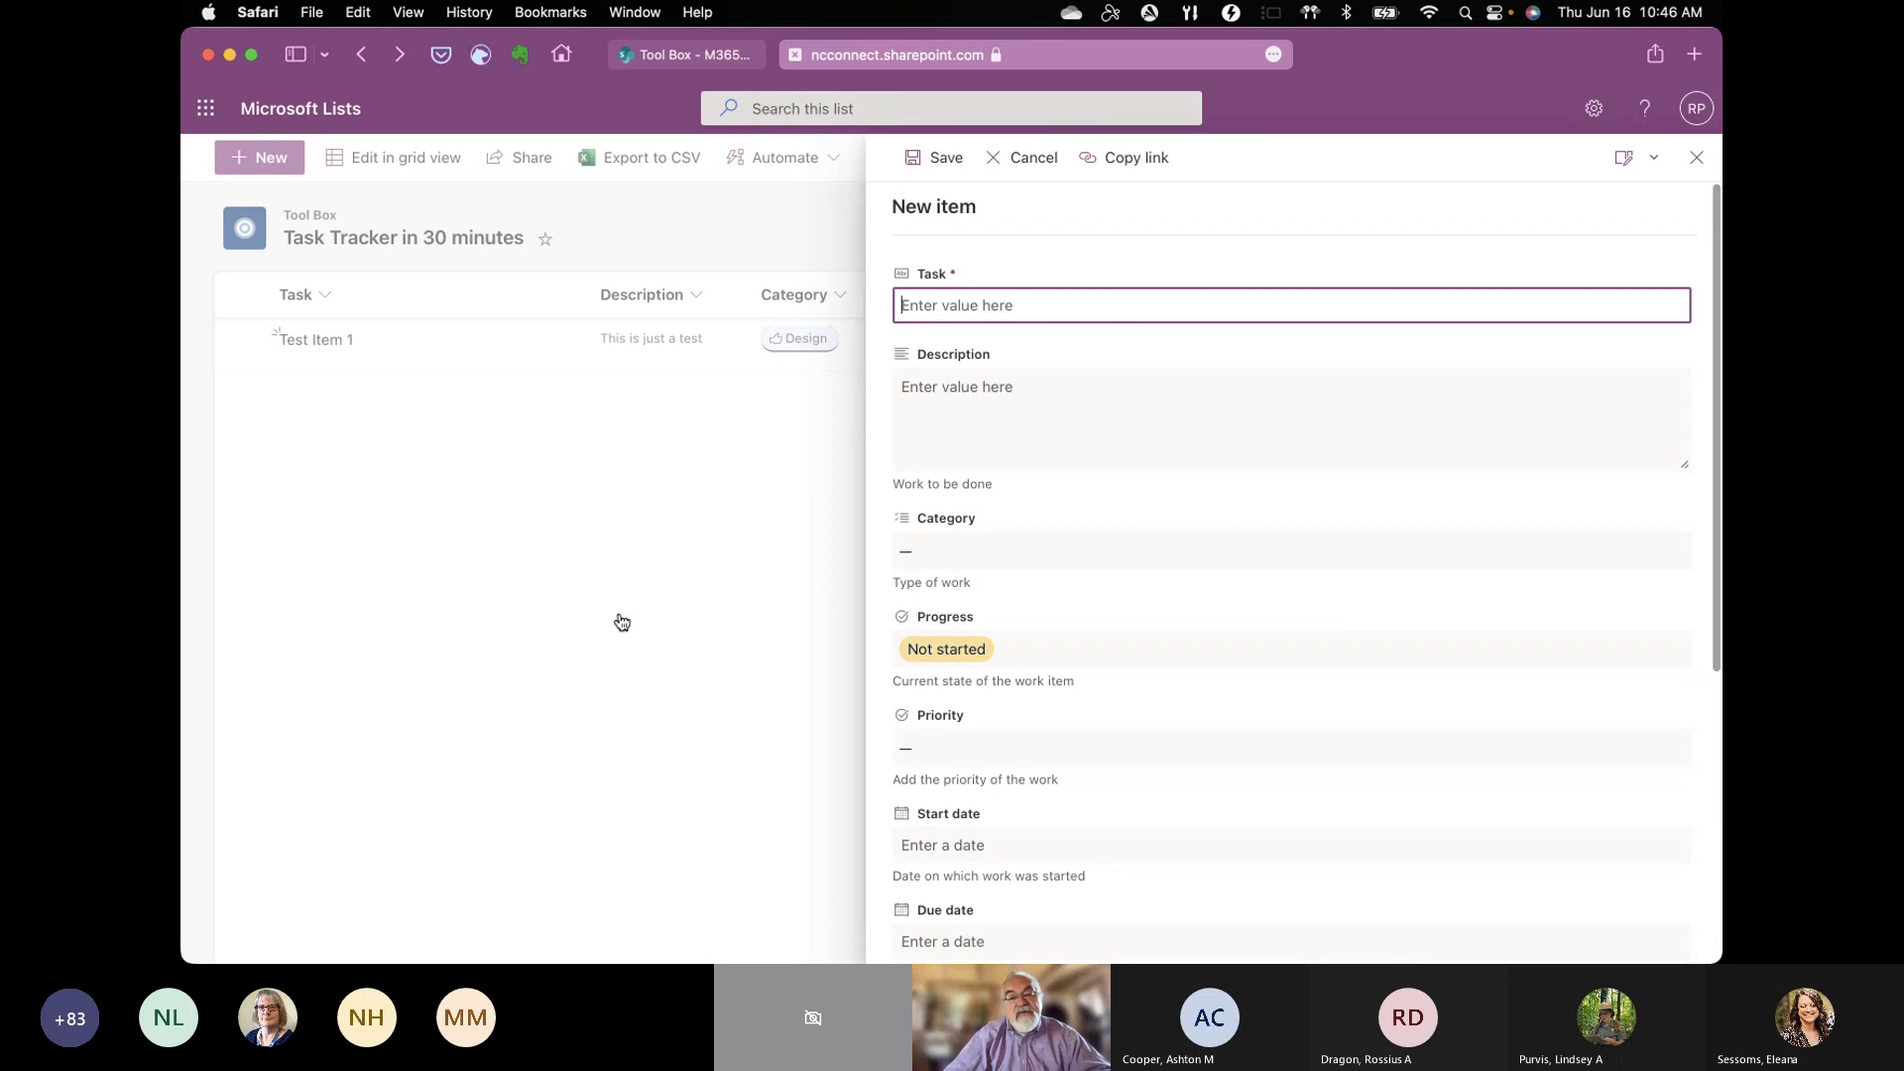
{"action": "scroll", "coordinate": [1430, 612], "scroll_direction": "down", "scroll_amount": 4}
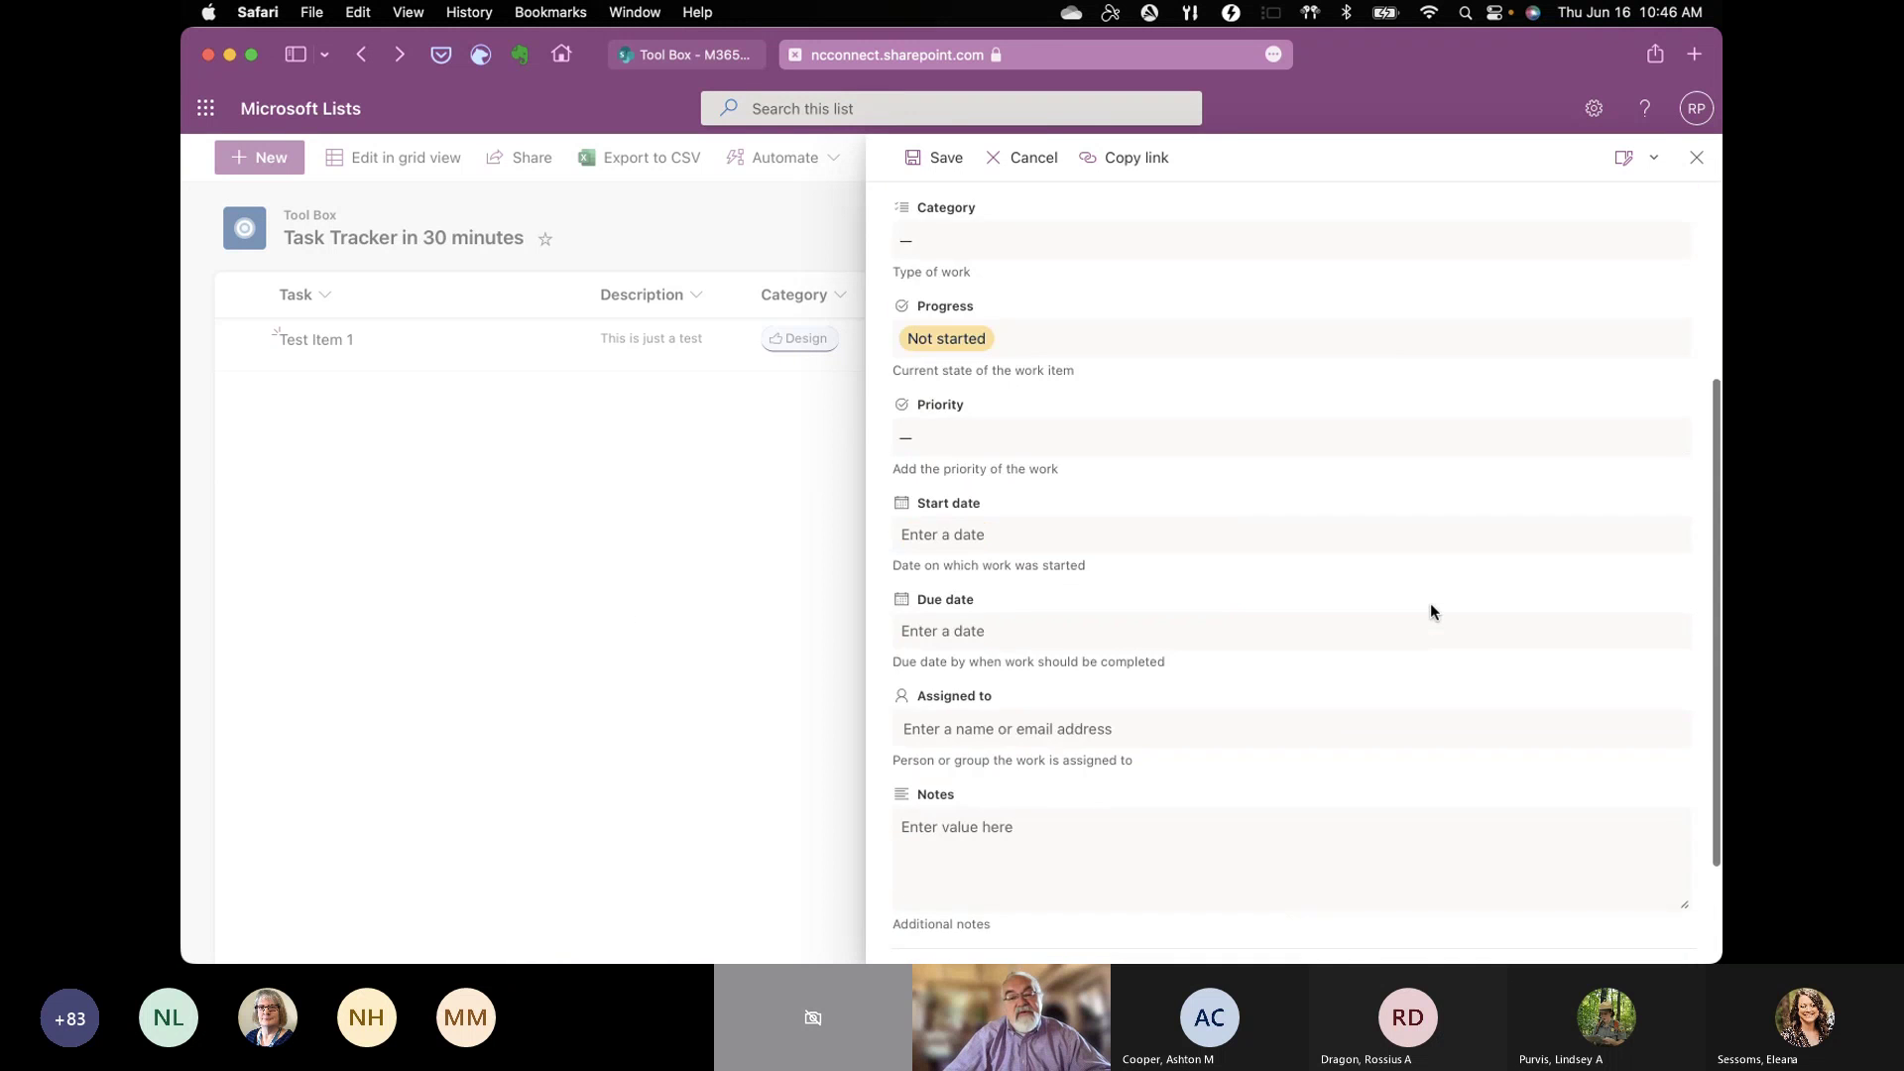
{"action": "scroll", "coordinate": [1430, 612], "scroll_direction": "up", "scroll_amount": 4}
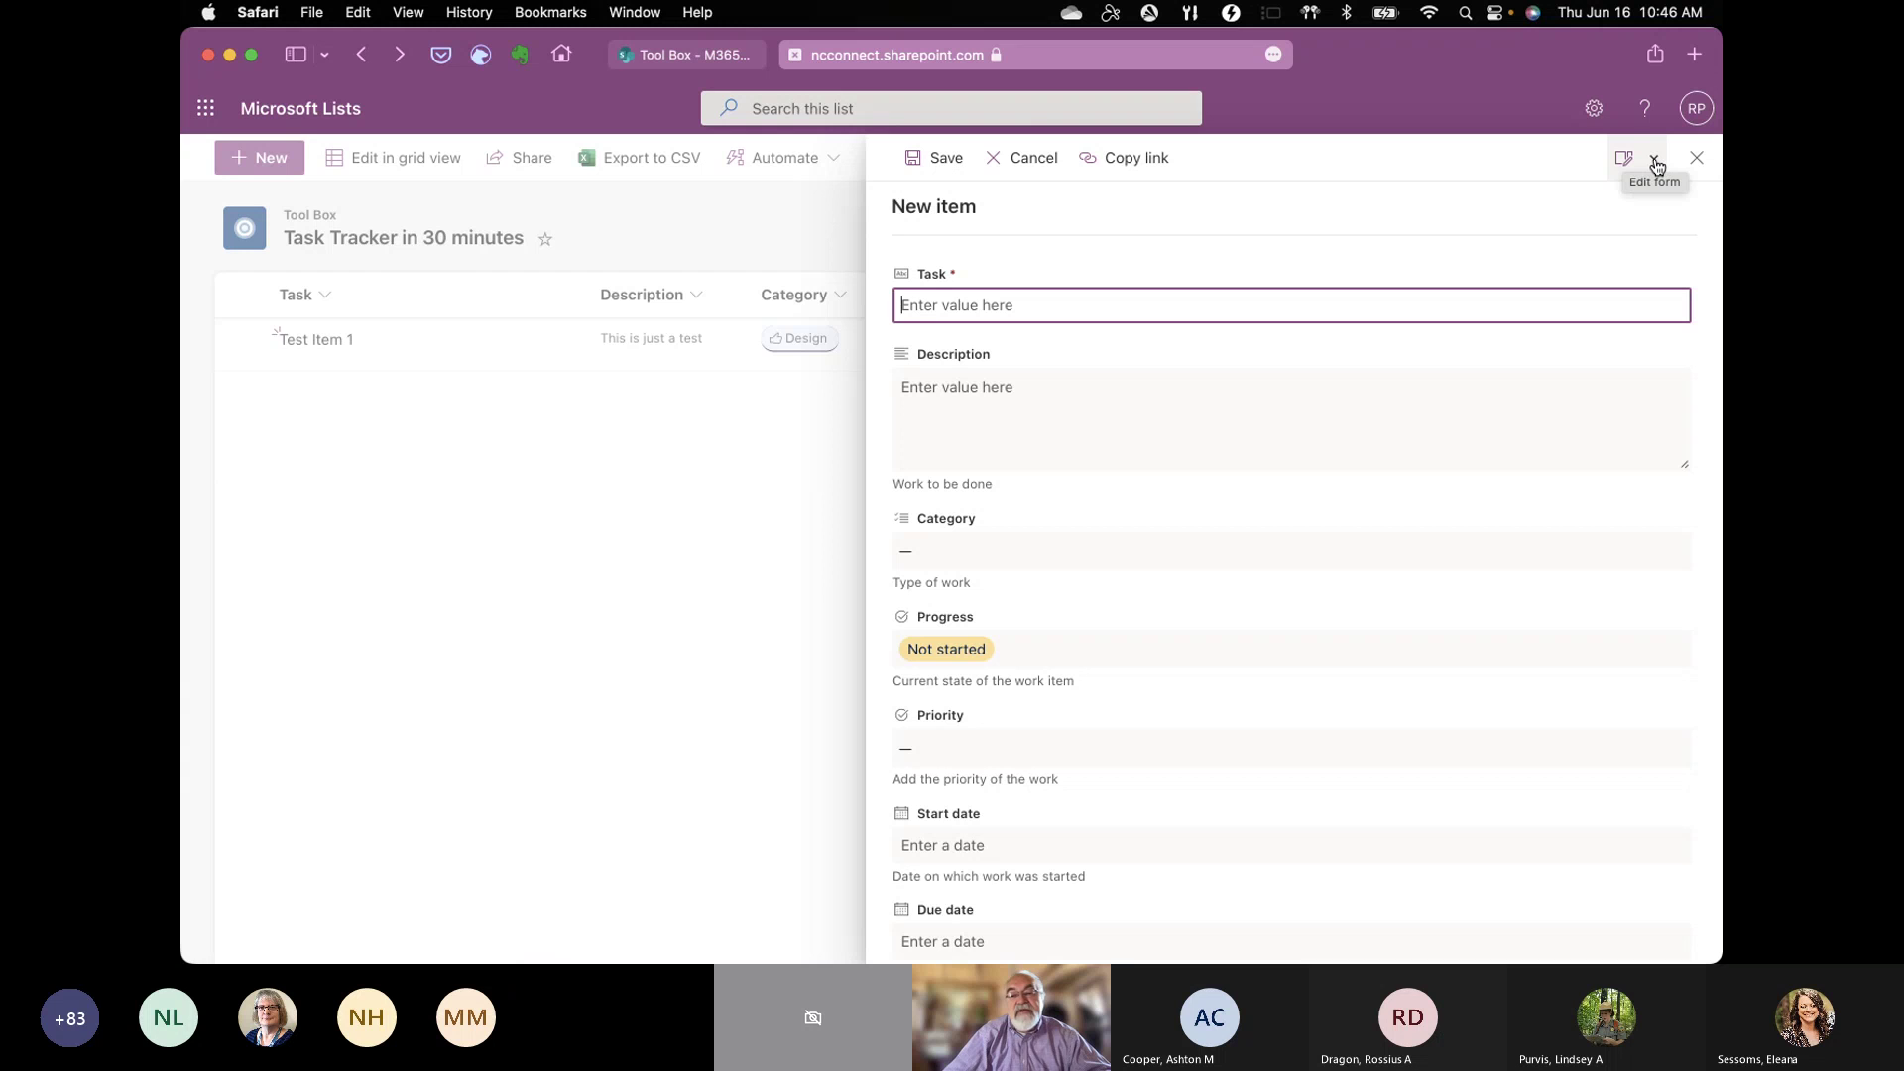
{"action": "left_click", "coordinate": [1655, 161]}
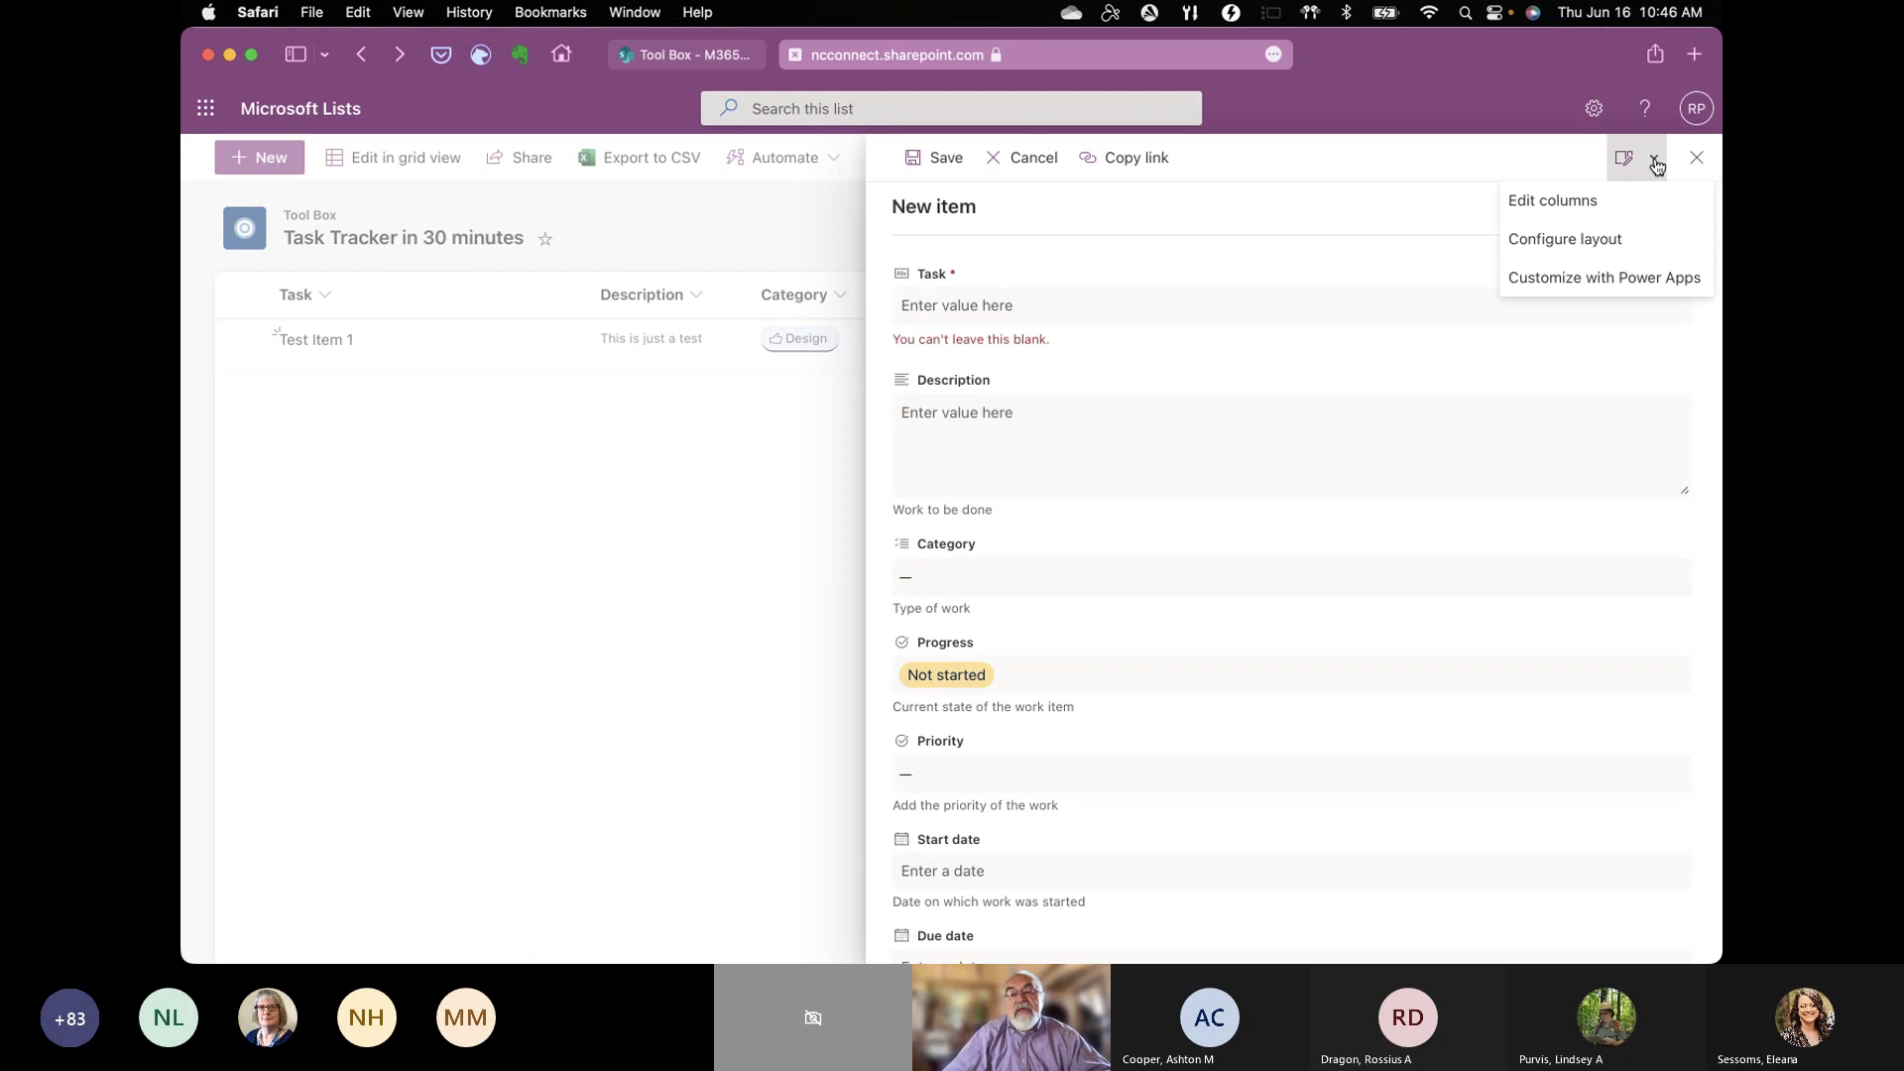
{"action": "left_click", "coordinate": [1604, 246]}
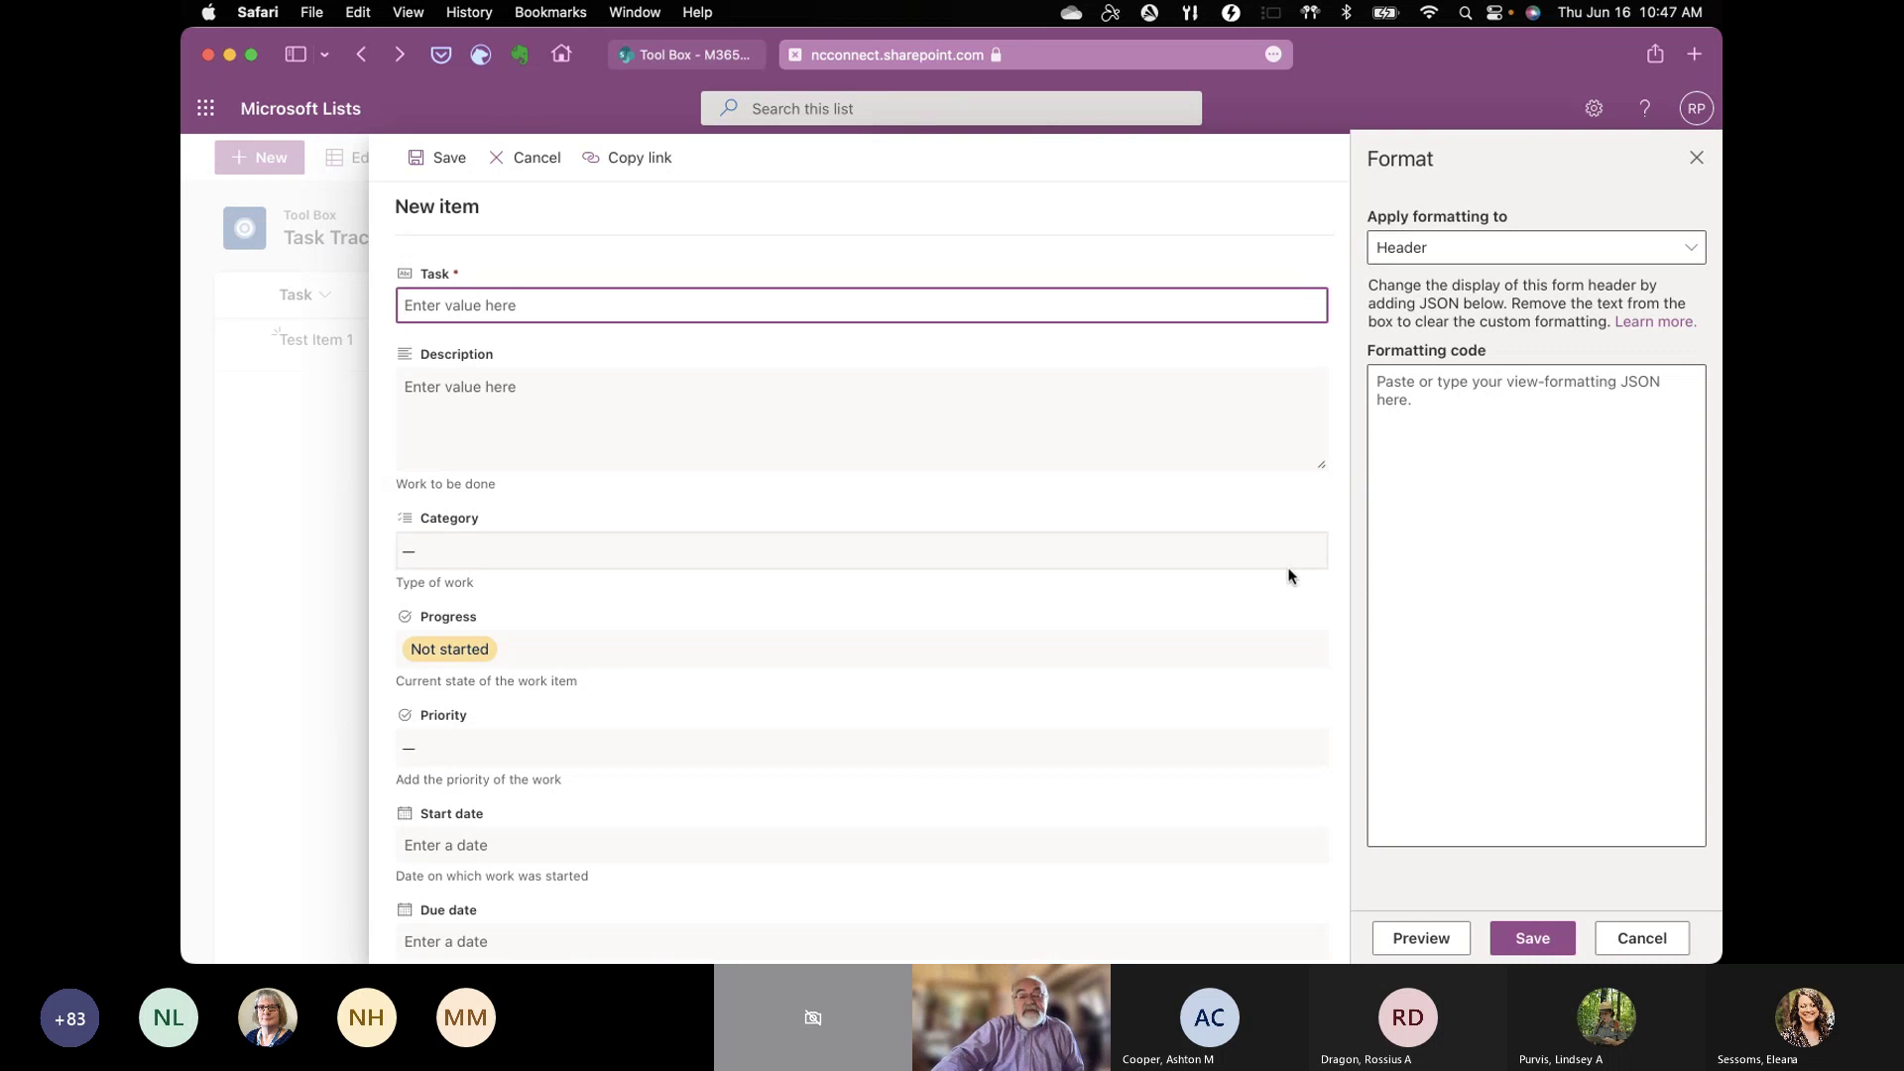
{"action": "mouse_move", "coordinate": [1292, 936]}
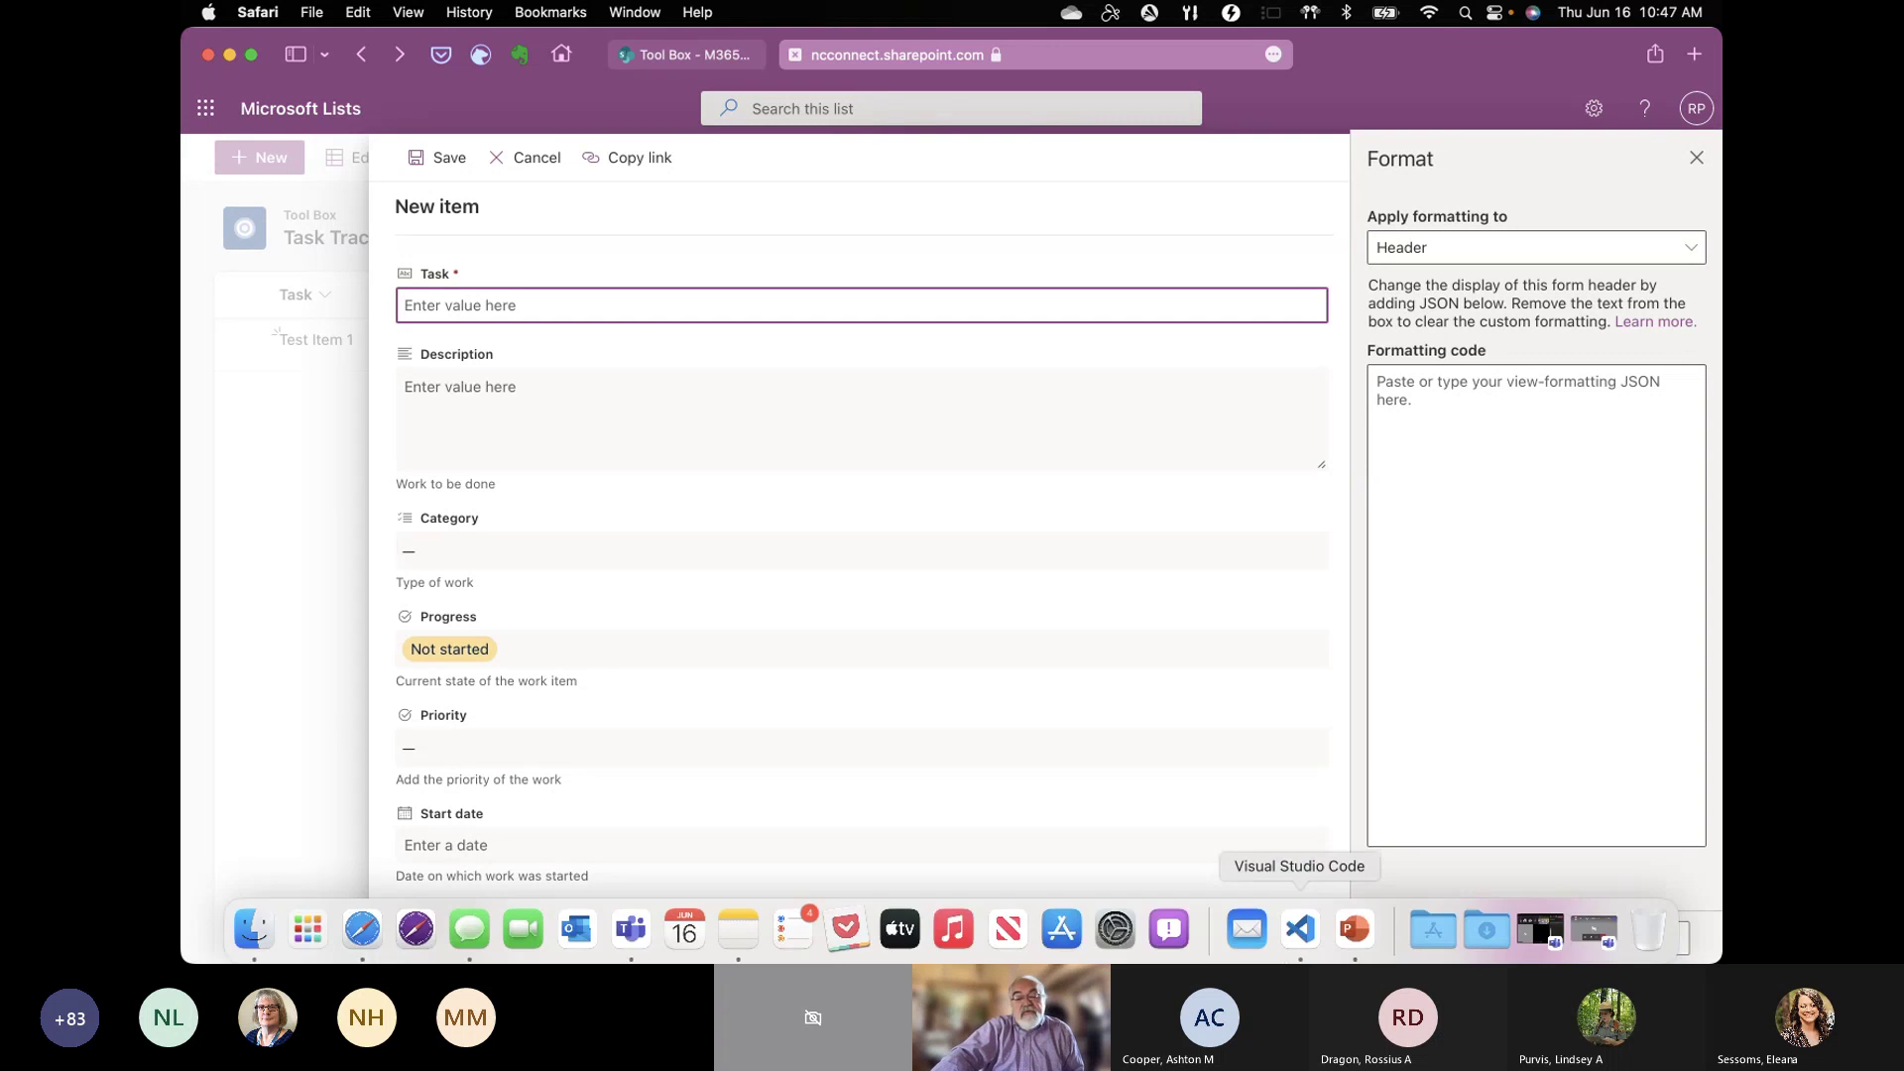
Step: Select and copy all of Status_Header.json's JSON in VS Code, then return to the Lists form
{"action": "left_click", "coordinate": [1300, 926]}
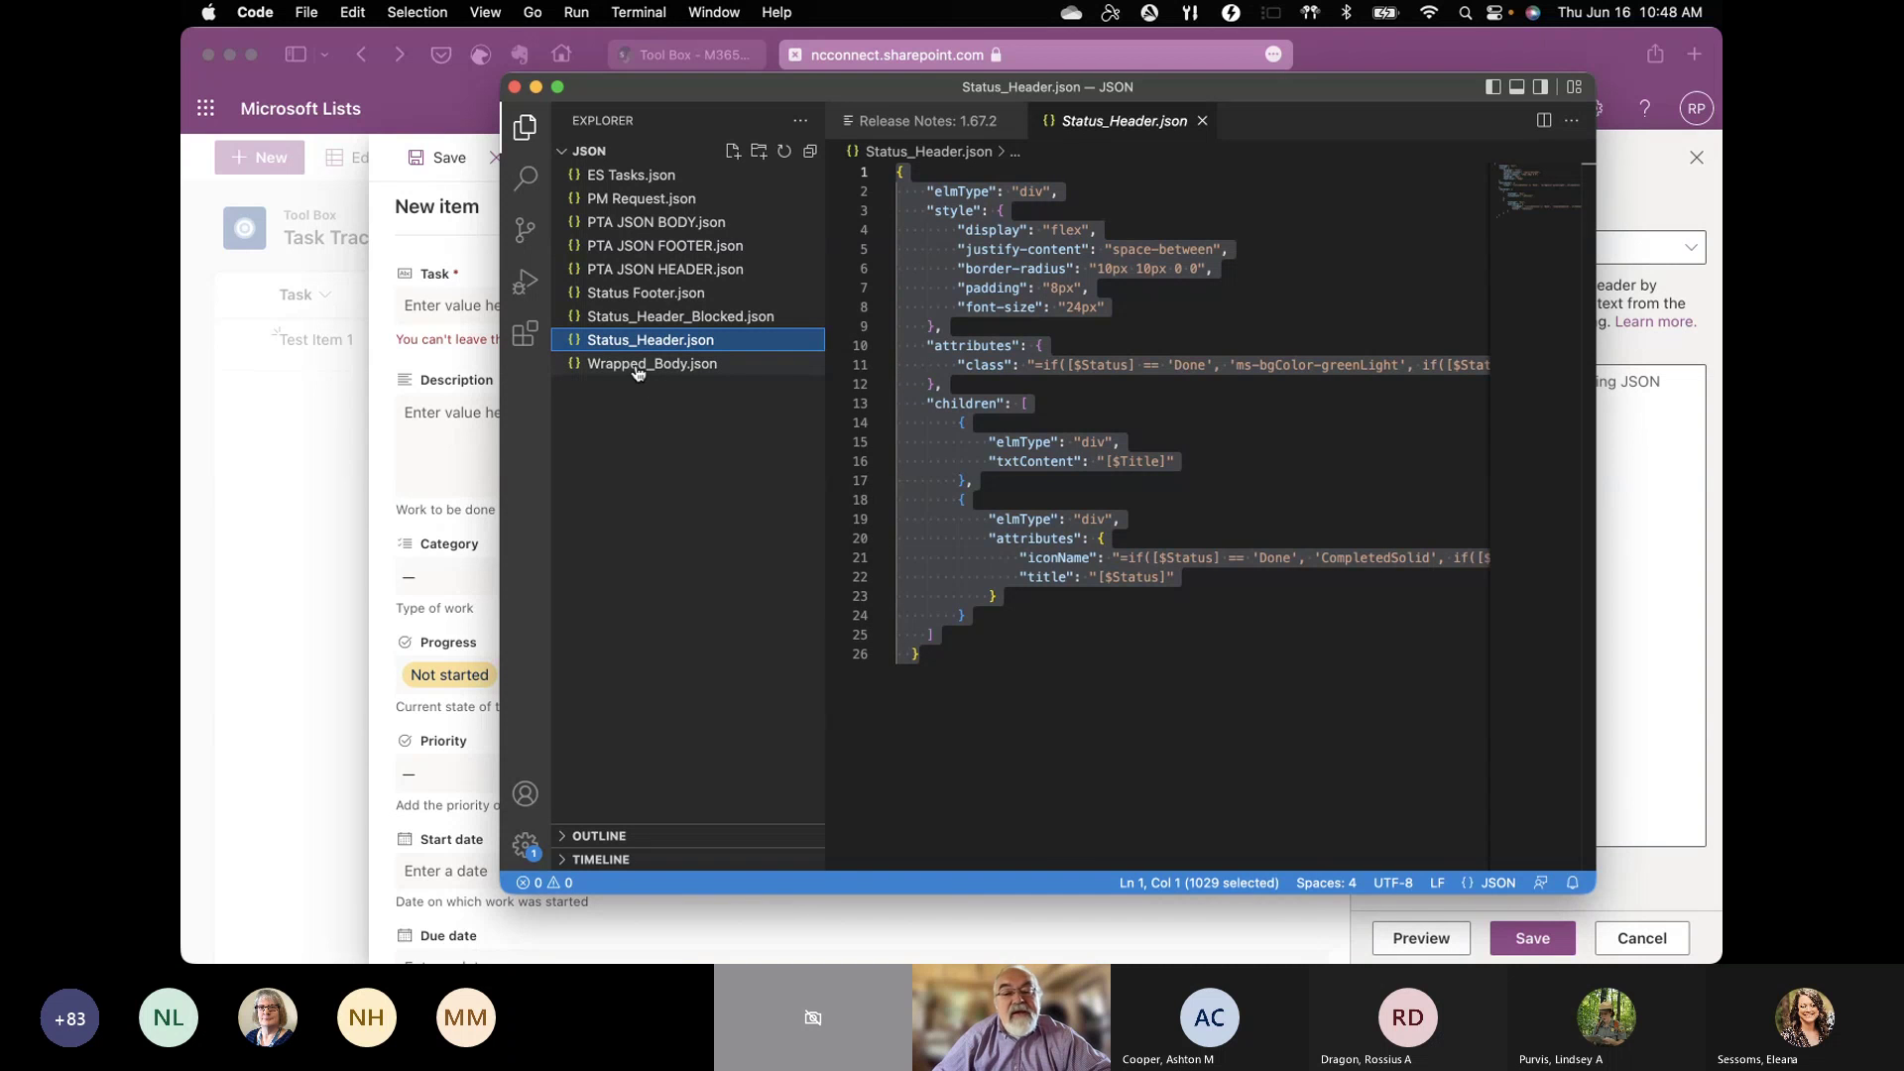
{"action": "left_click", "coordinate": [958, 480]}
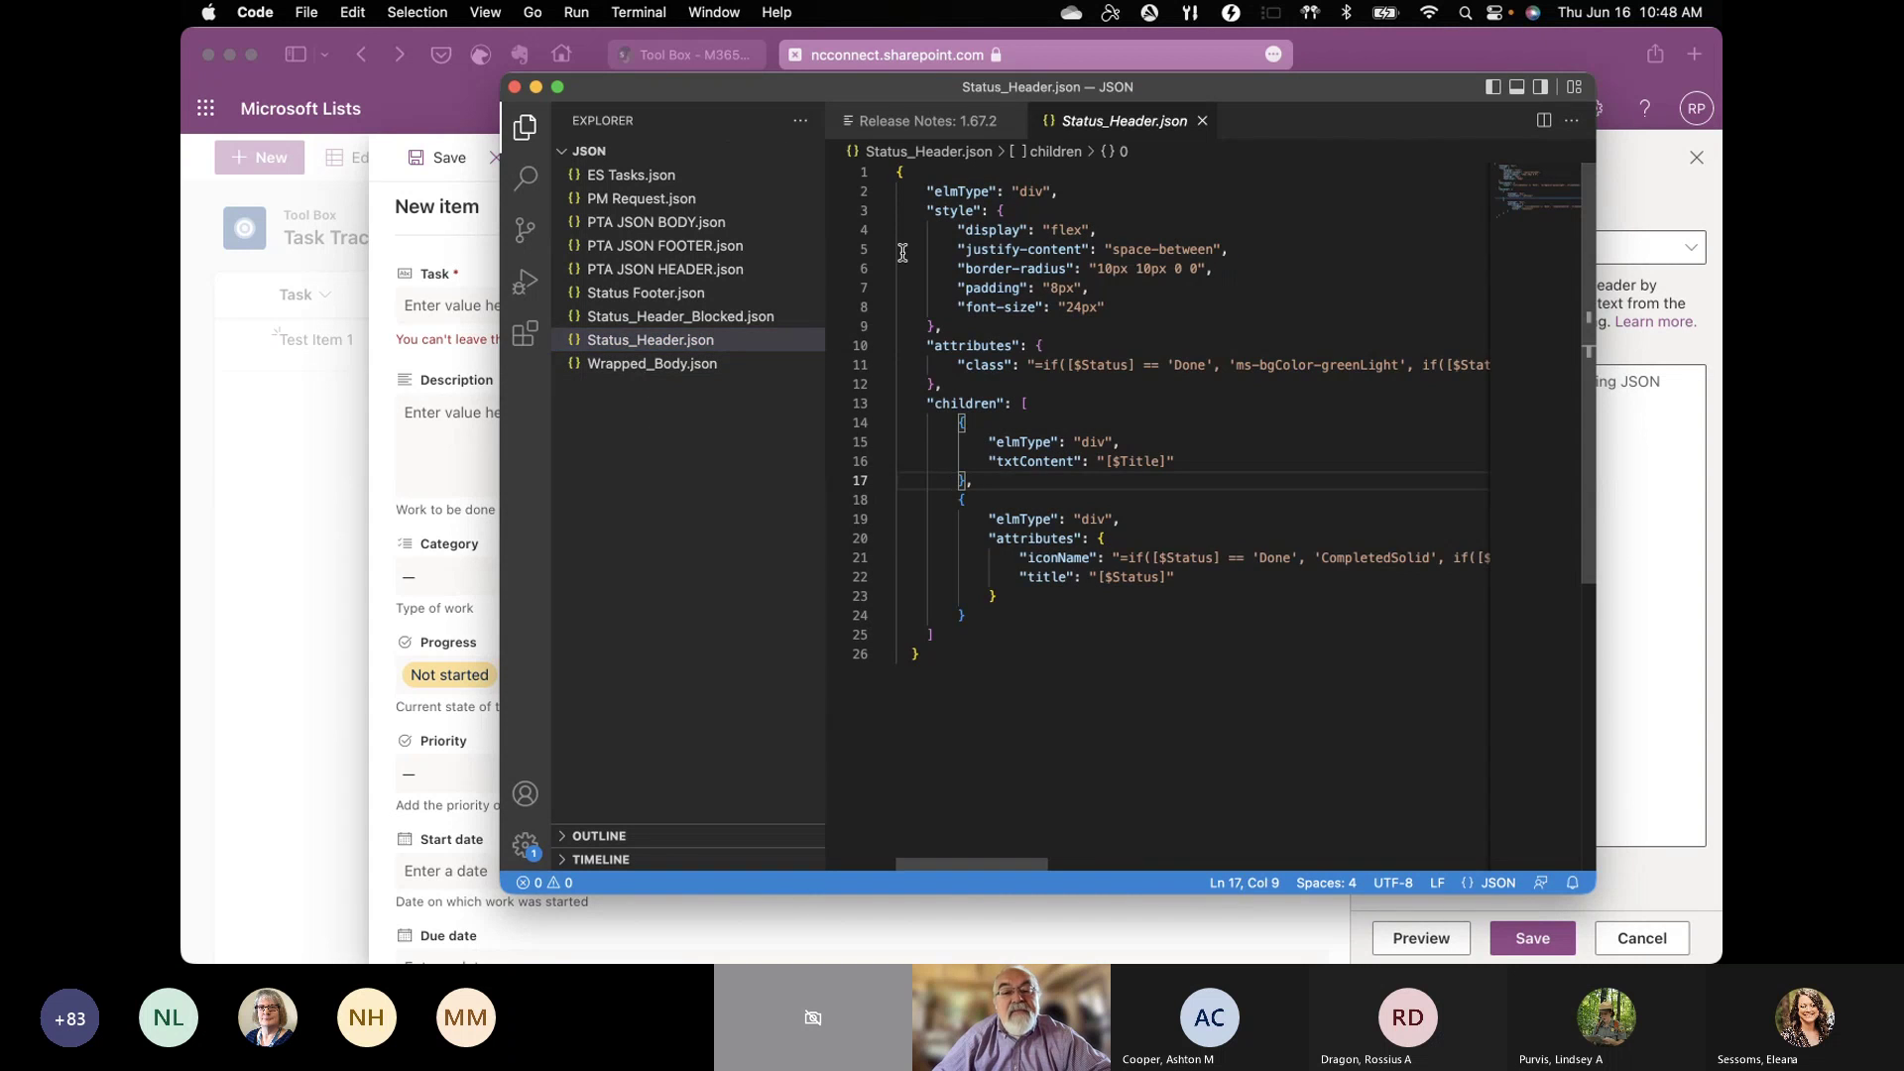
{"action": "left_click_drag", "start_coordinate": [892, 181], "coordinate": [1003, 461]}
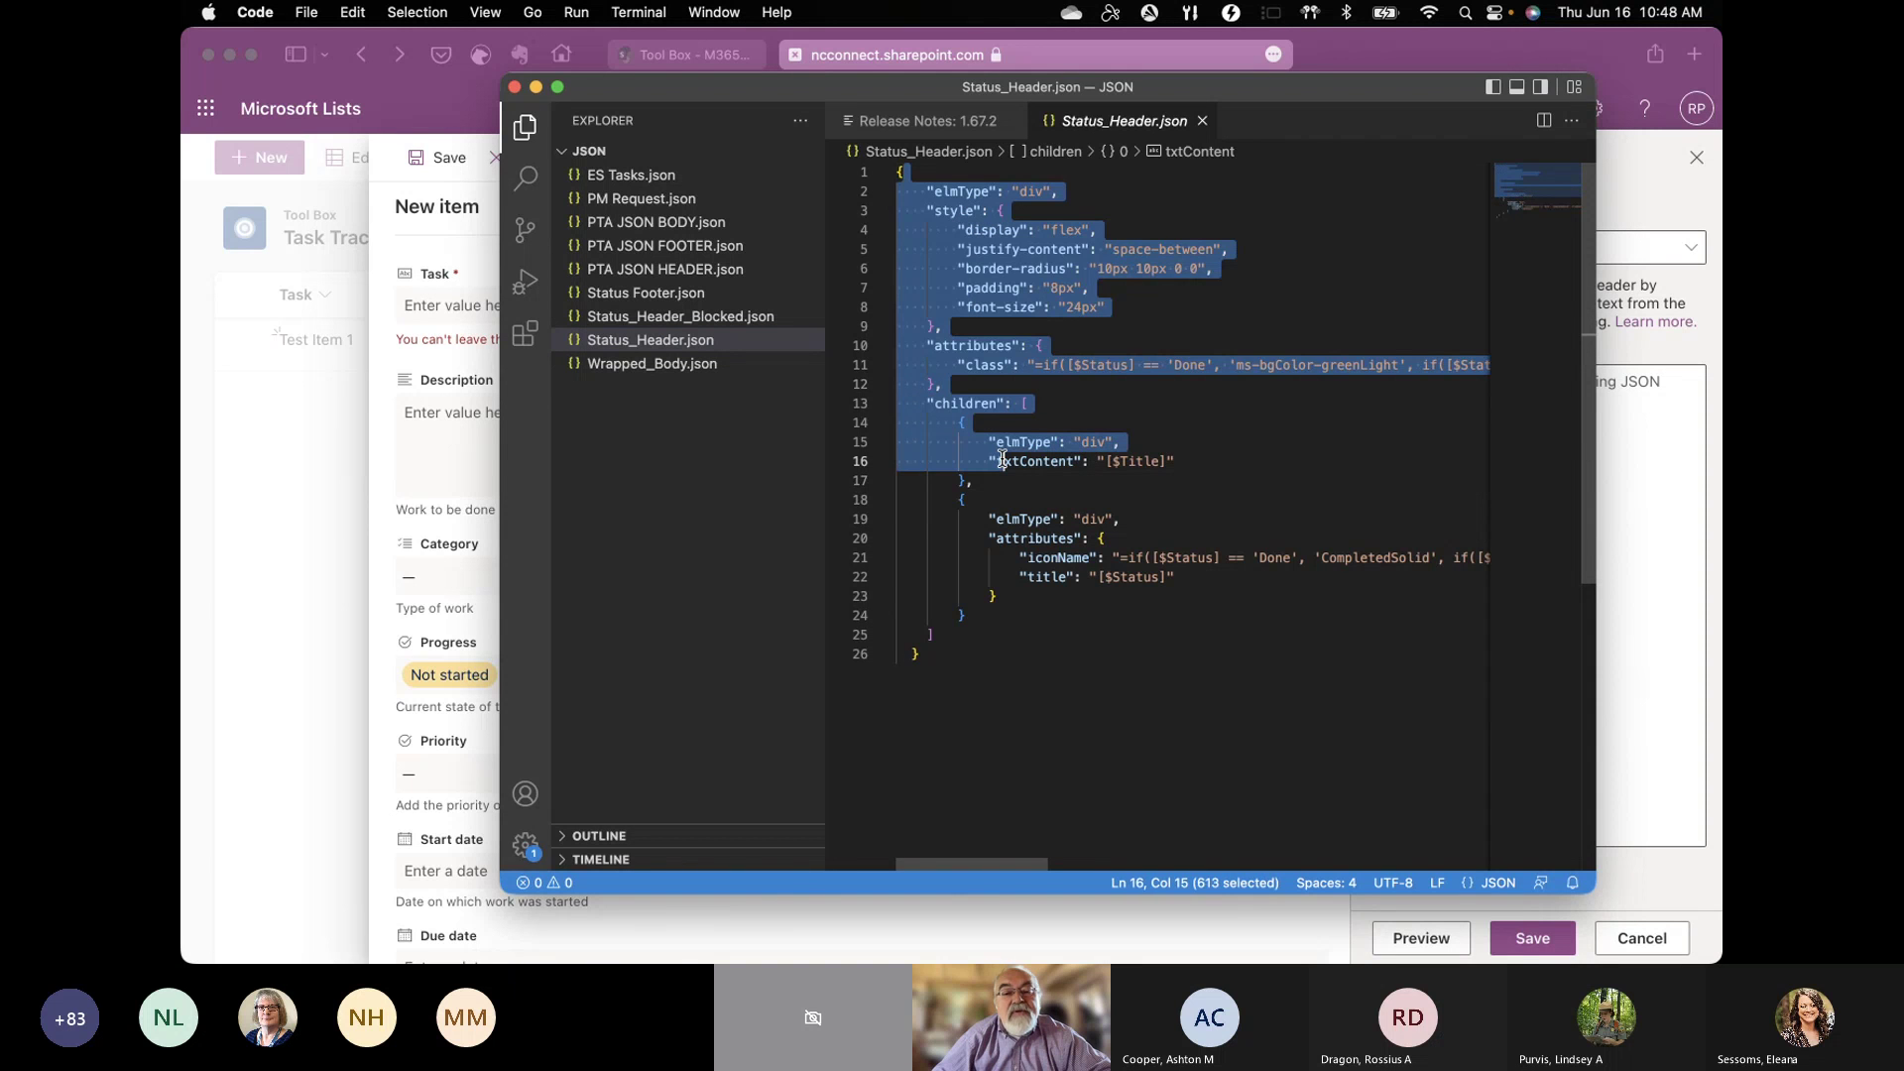
{"action": "left_click", "coordinate": [1000, 657]}
{"action": "left_click", "coordinate": [950, 461], "text": "shift"}
{"action": "left_click_drag", "start_coordinate": [945, 442], "coordinate": [895, 170]}
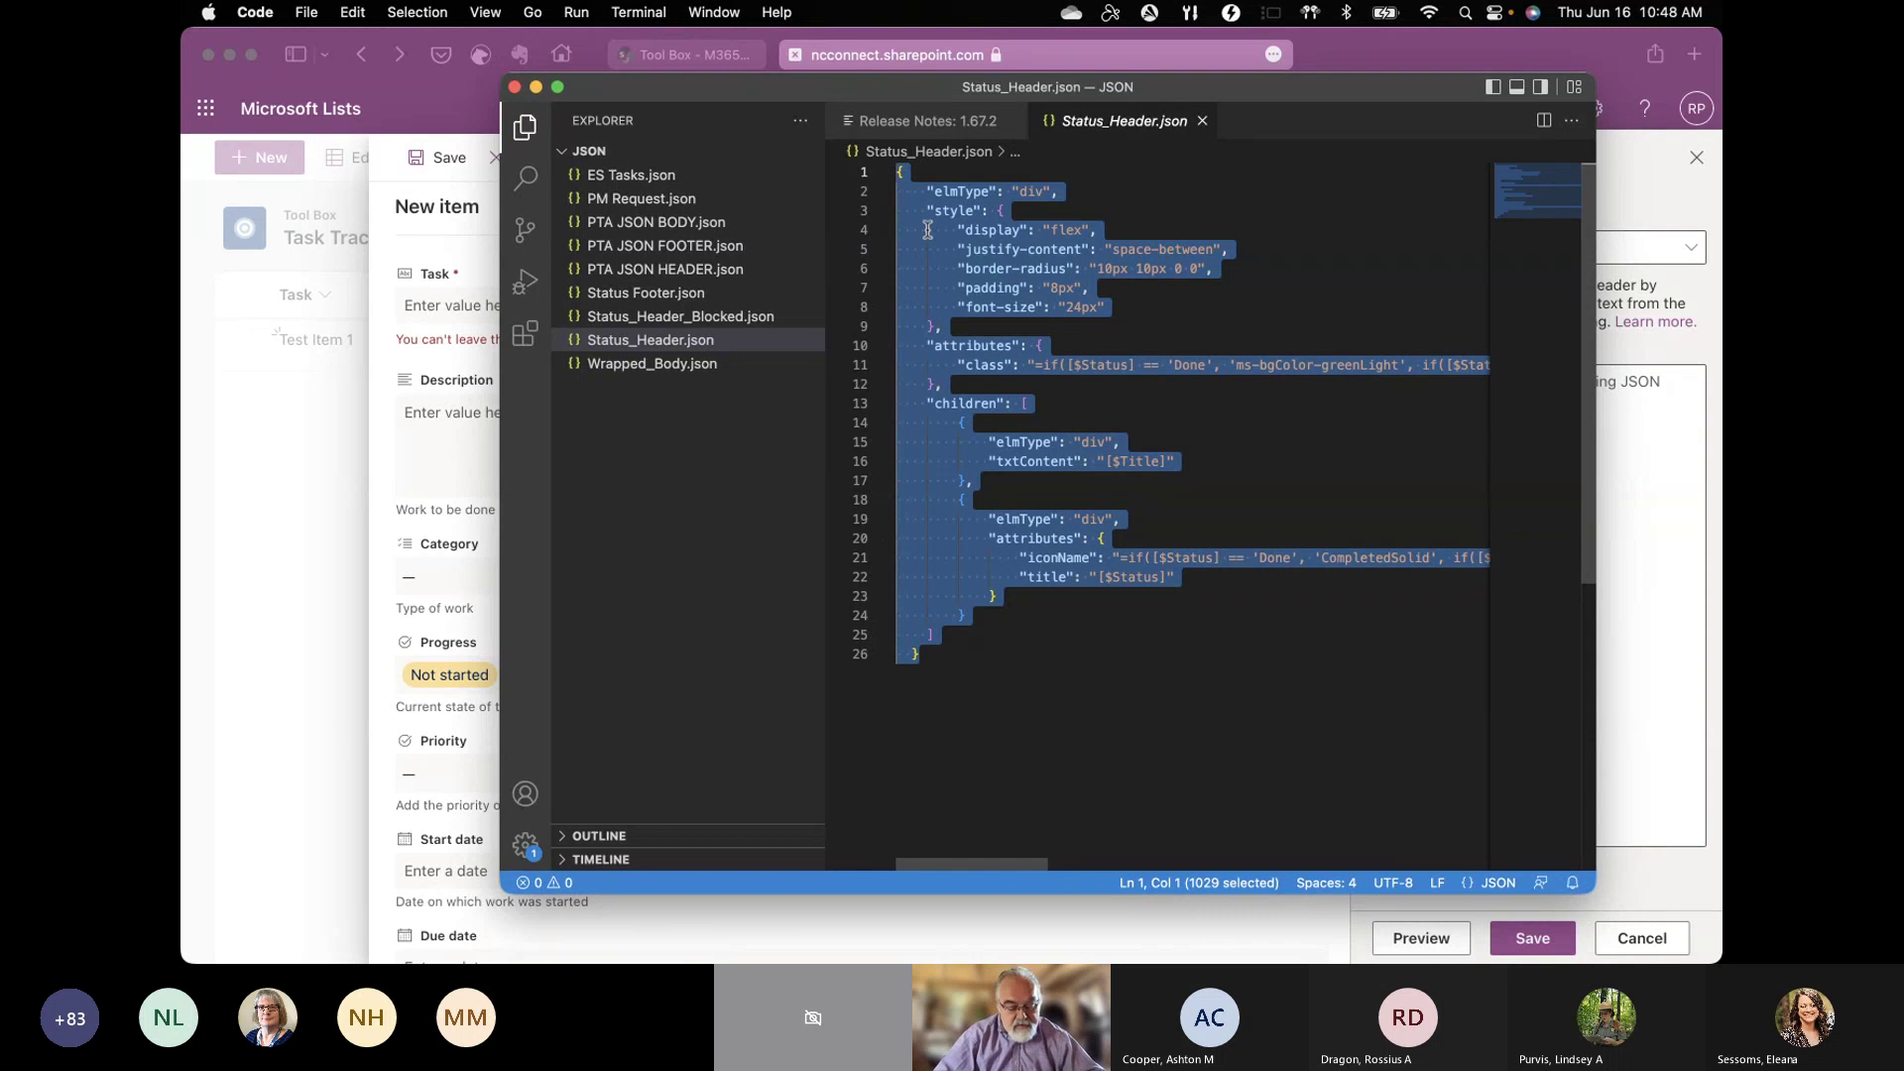
{"action": "left_click", "coordinate": [1636, 190]}
Step: Paste the status header JSON, preview the orange header bar, then clear the code box
{"action": "left_click", "coordinate": [1426, 389]}
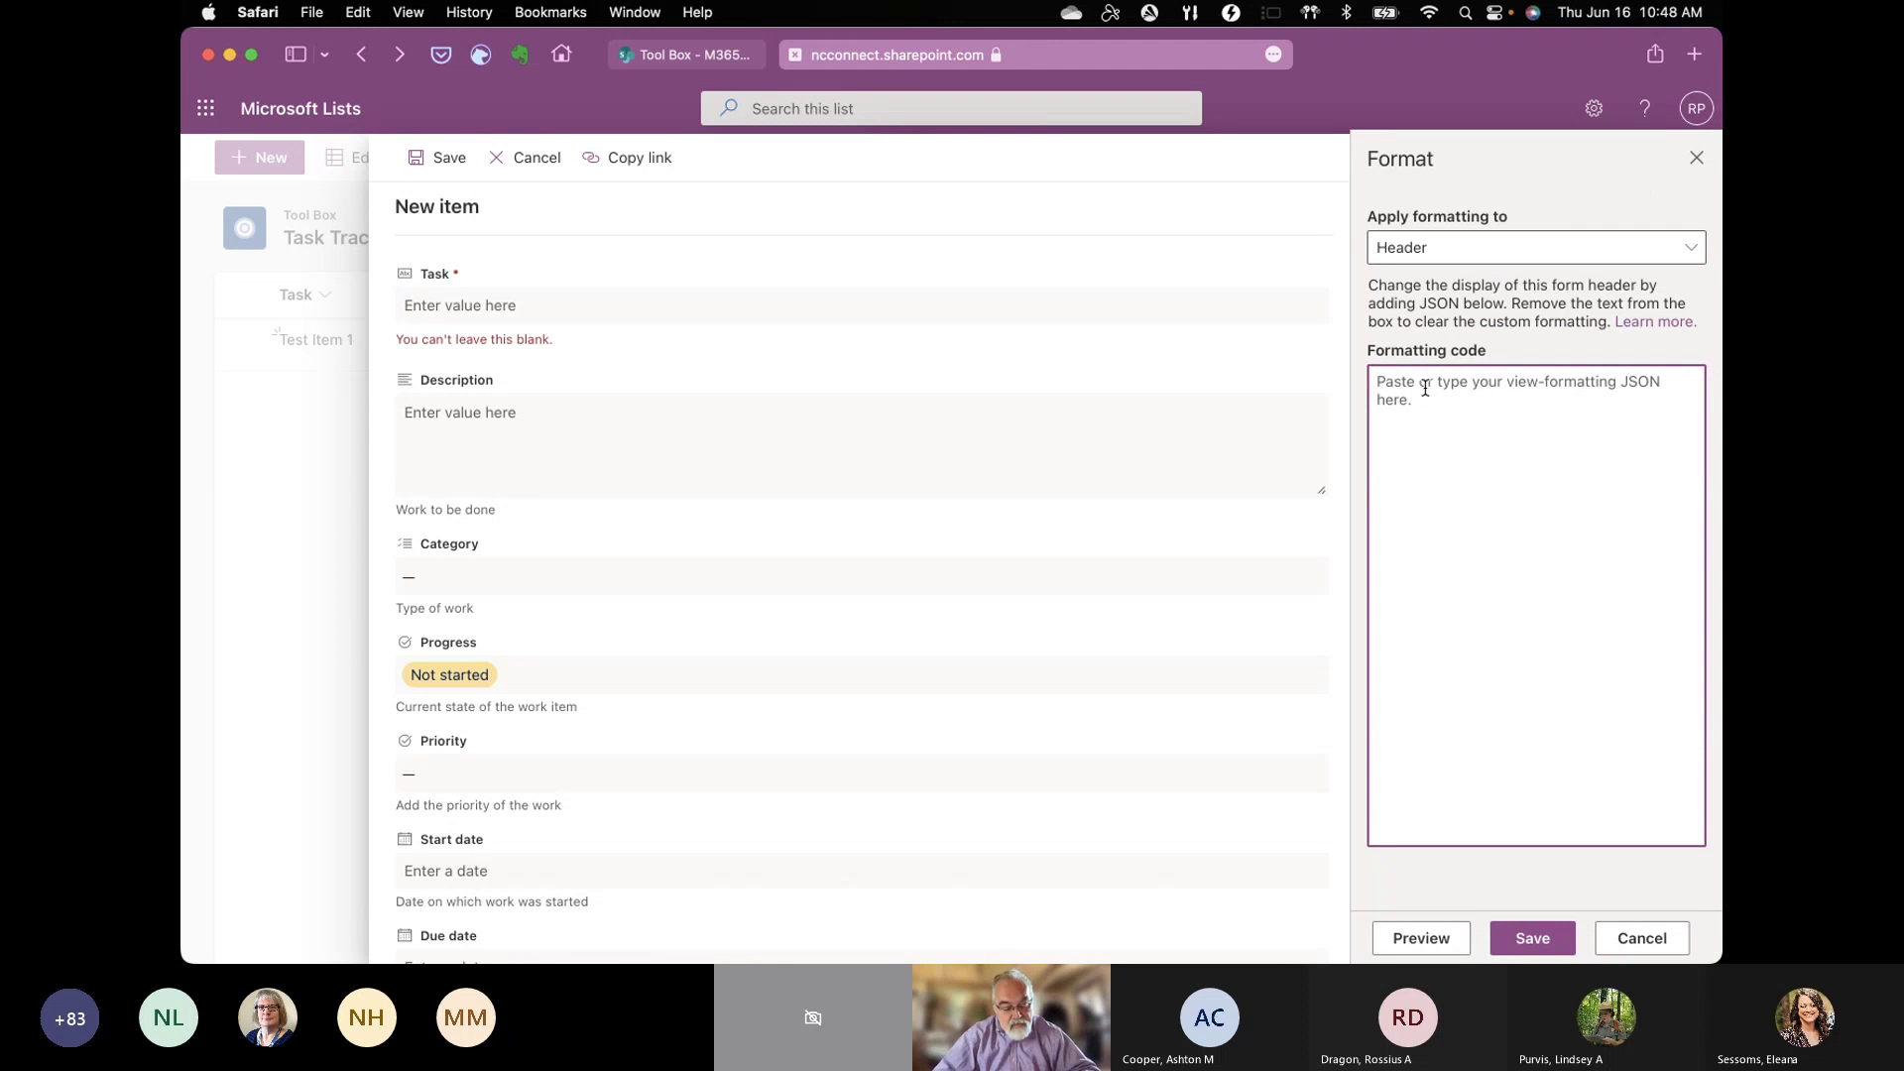
{"action": "key", "text": "super+v"}
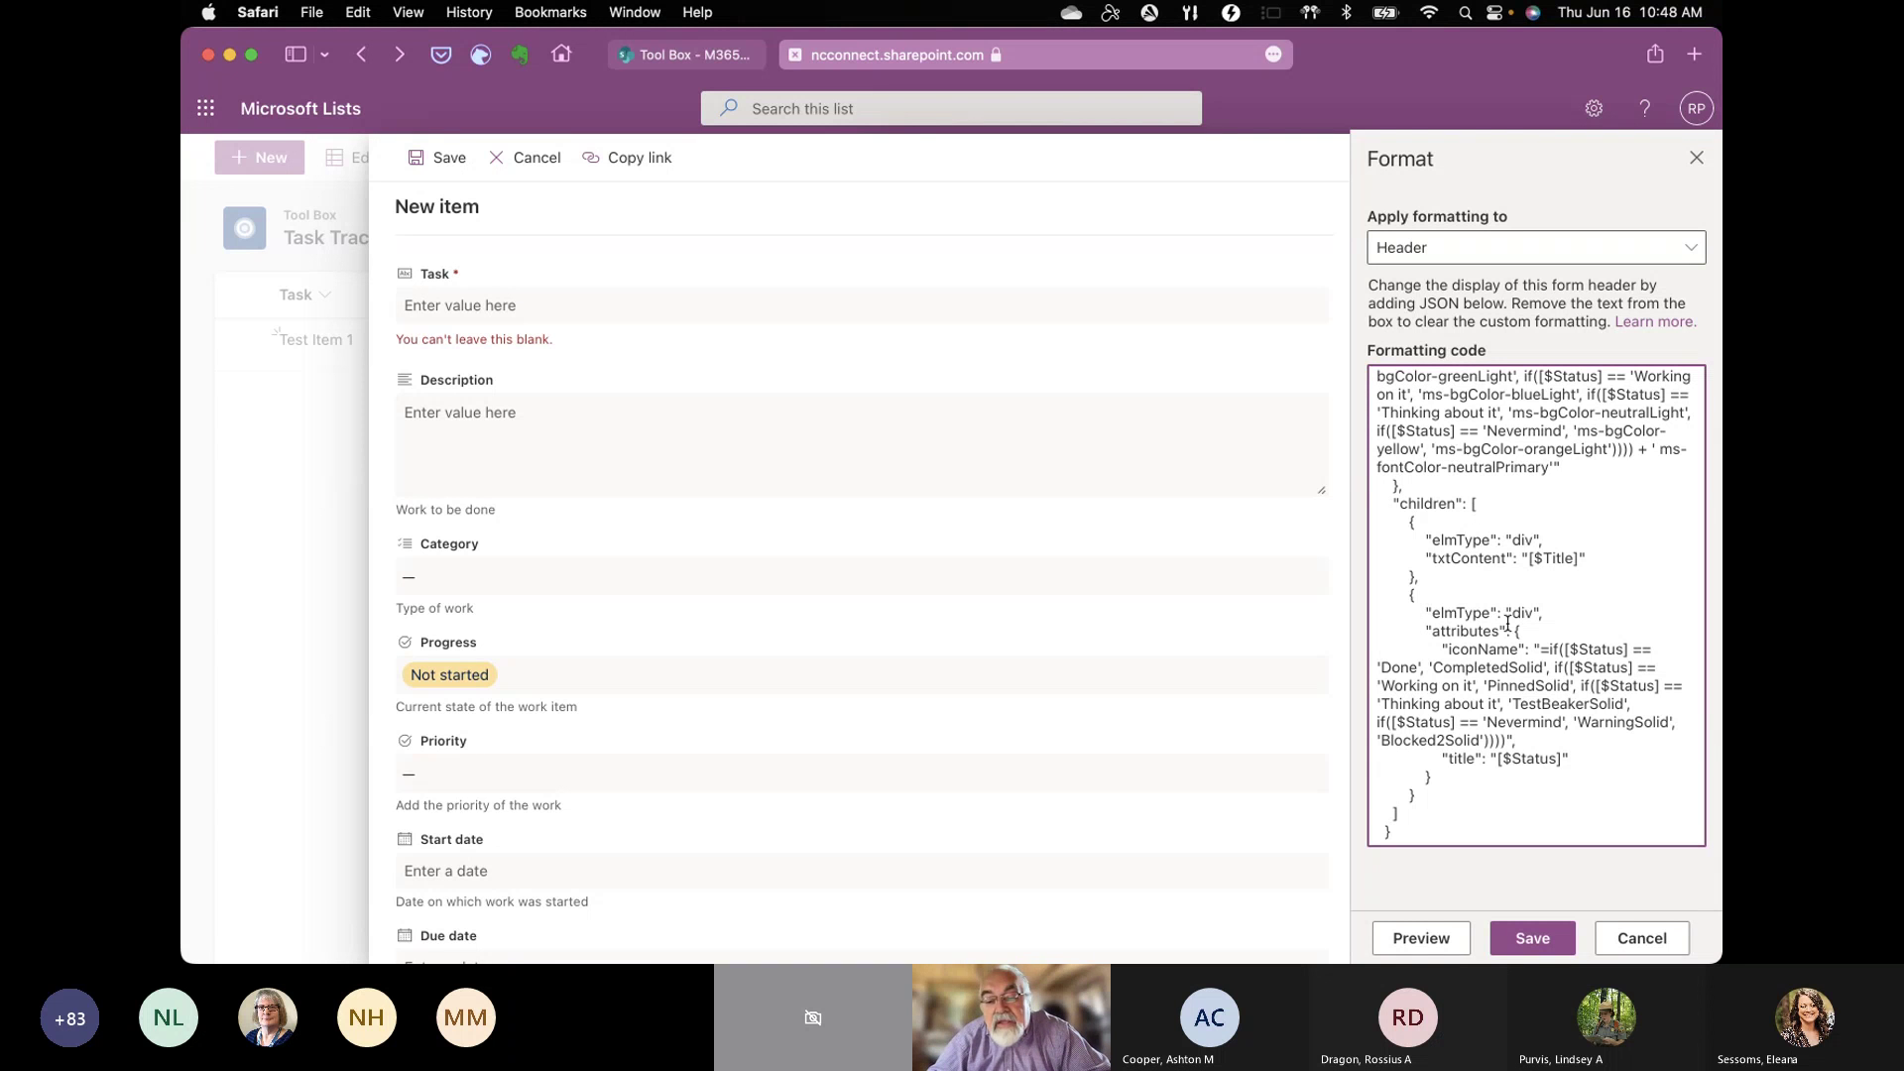
{"action": "left_click", "coordinate": [1420, 939]}
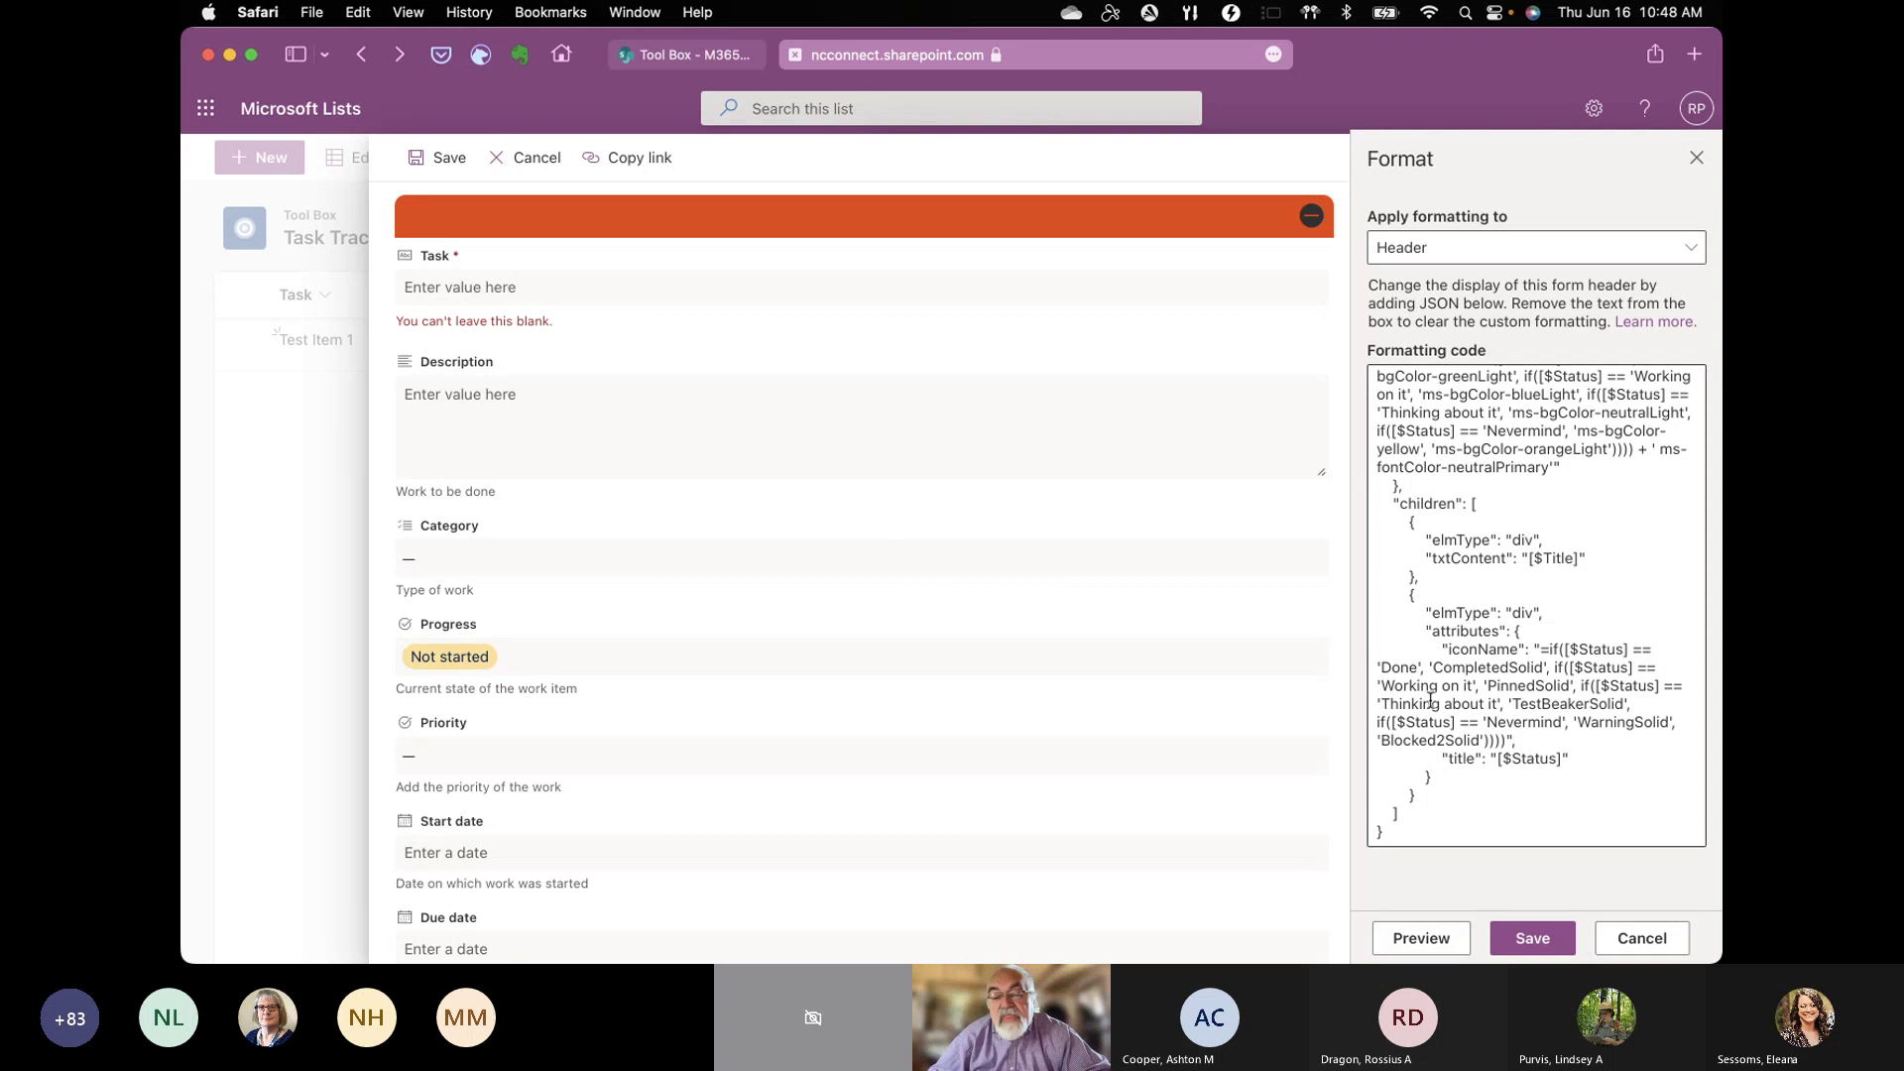
{"action": "left_click_drag", "start_coordinate": [1402, 838], "coordinate": [1299, 294]}
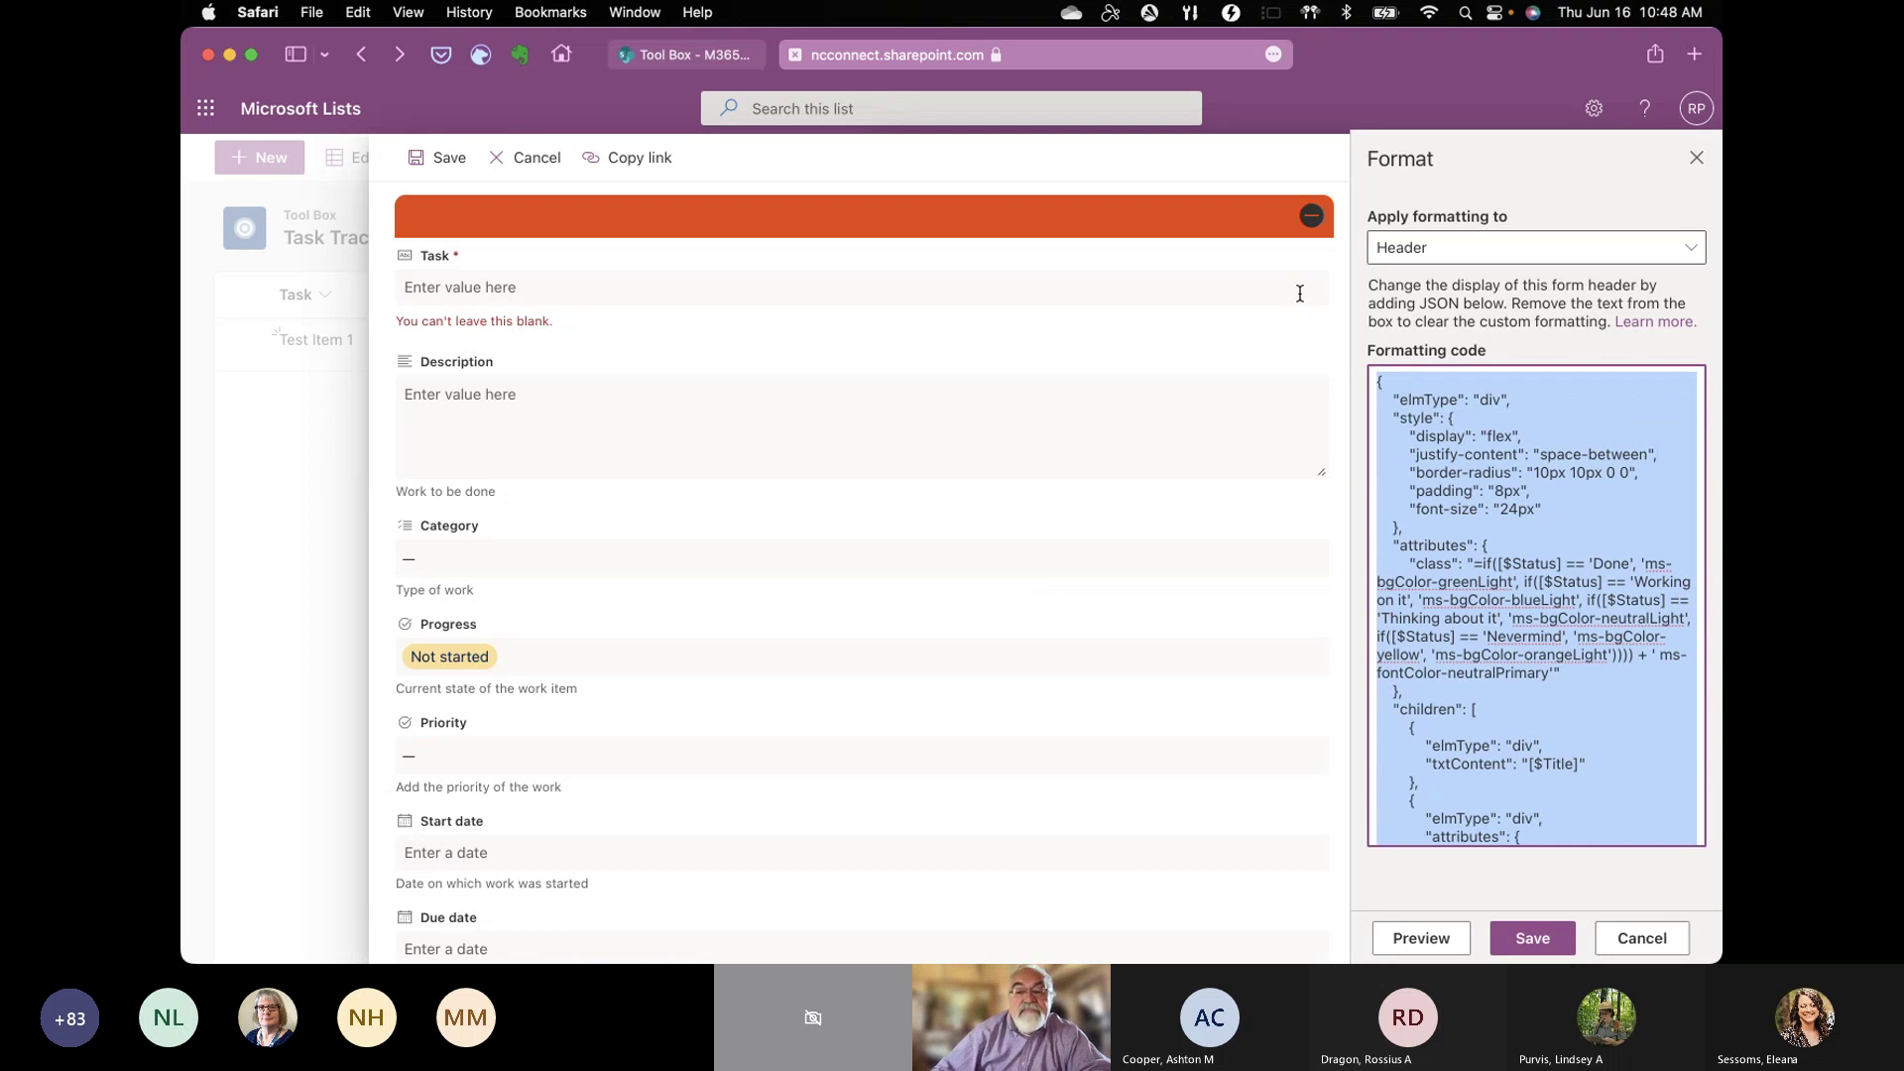
{"action": "key", "text": "super+x"}
Step: Open PTA JSON HEADER.json in VS Code, select and copy its whole code, and return to Lists
{"action": "mouse_move", "coordinate": [1299, 957]}
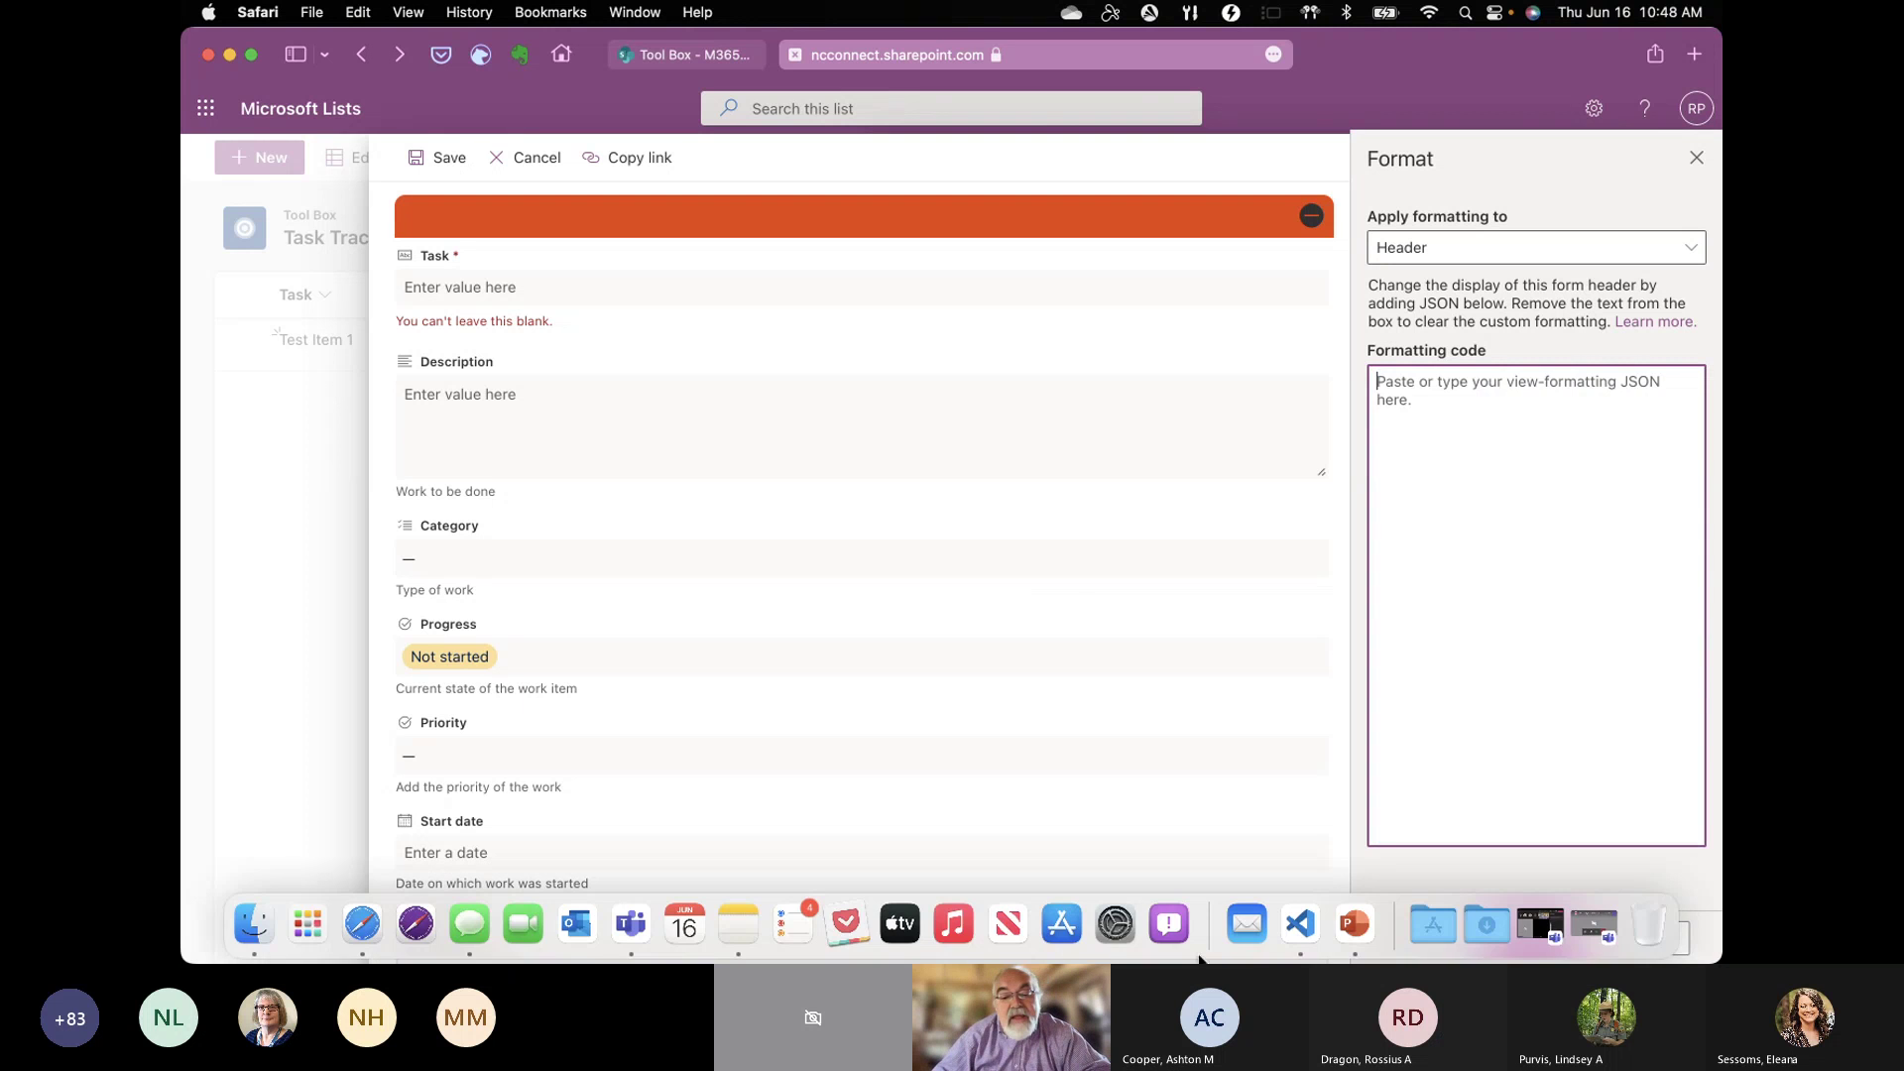
{"action": "left_click", "coordinate": [1297, 929]}
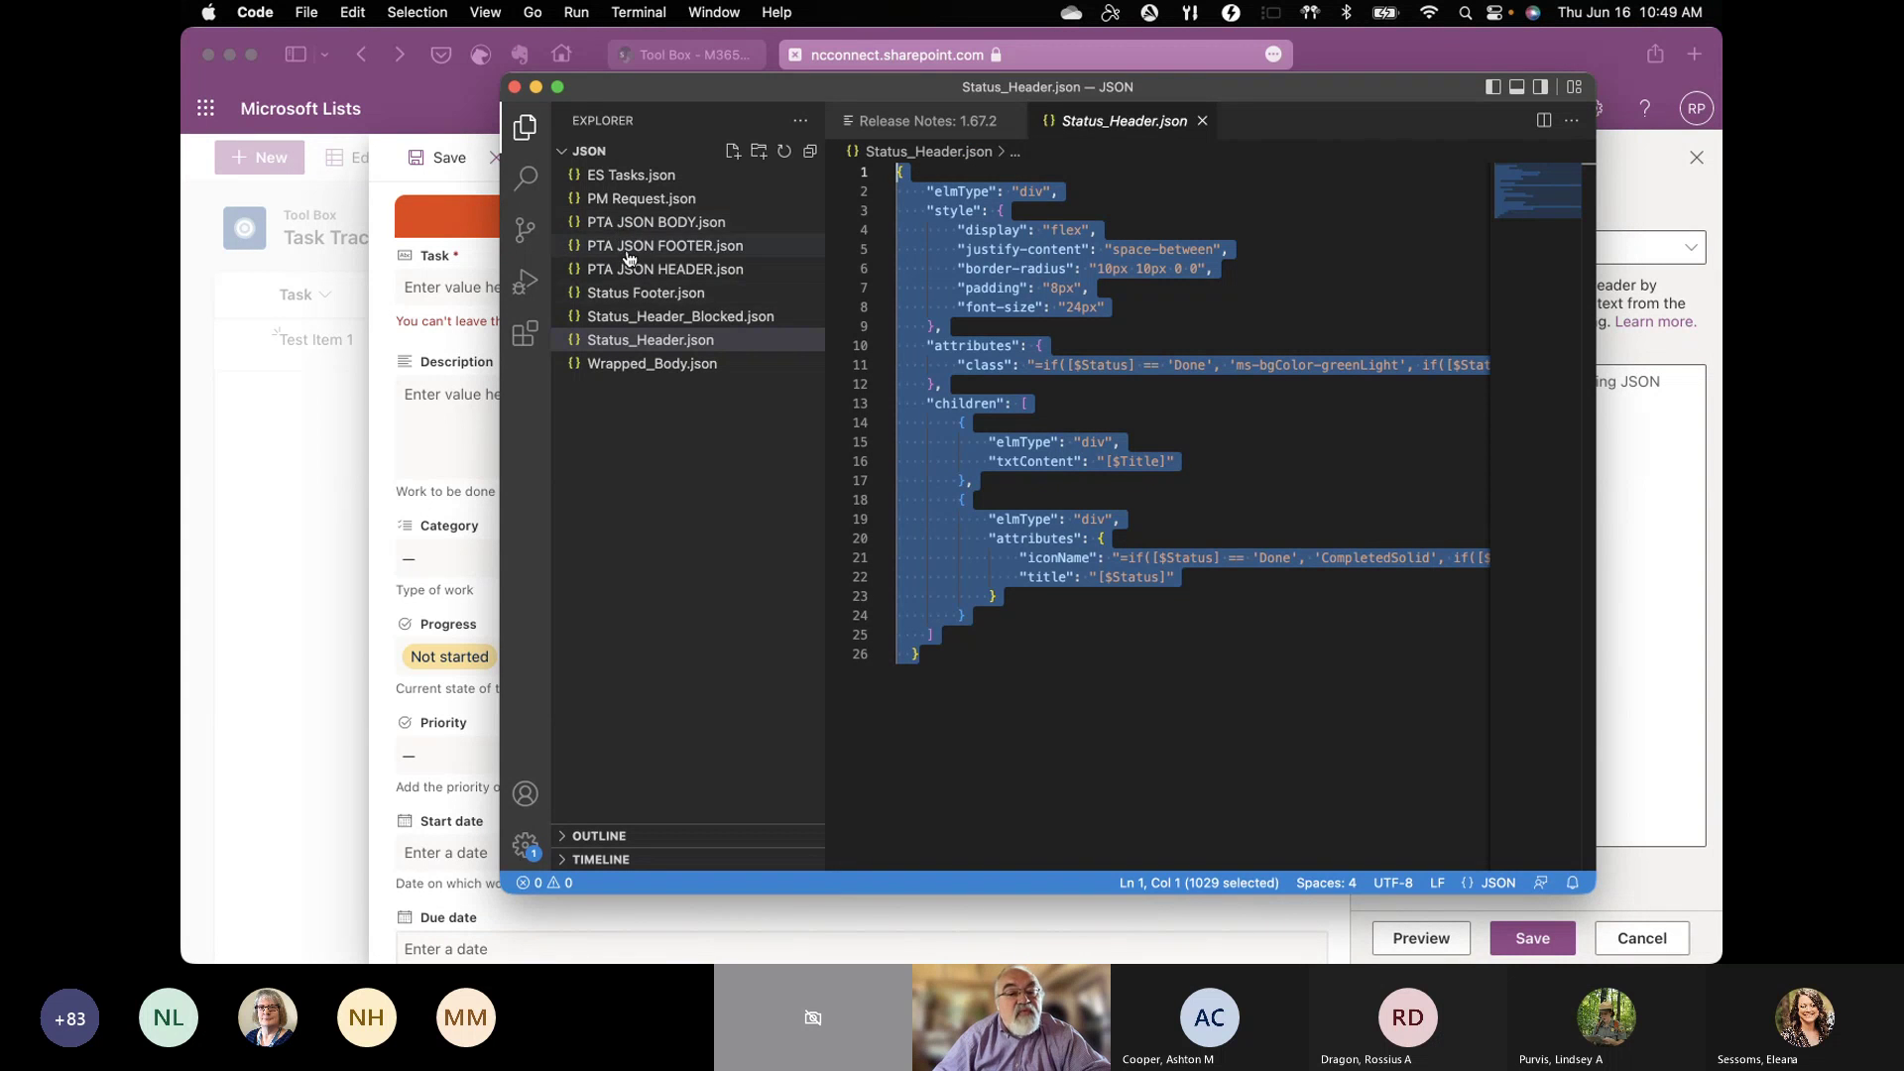
{"action": "left_click", "coordinate": [633, 275]}
{"action": "left_click", "coordinate": [633, 272]}
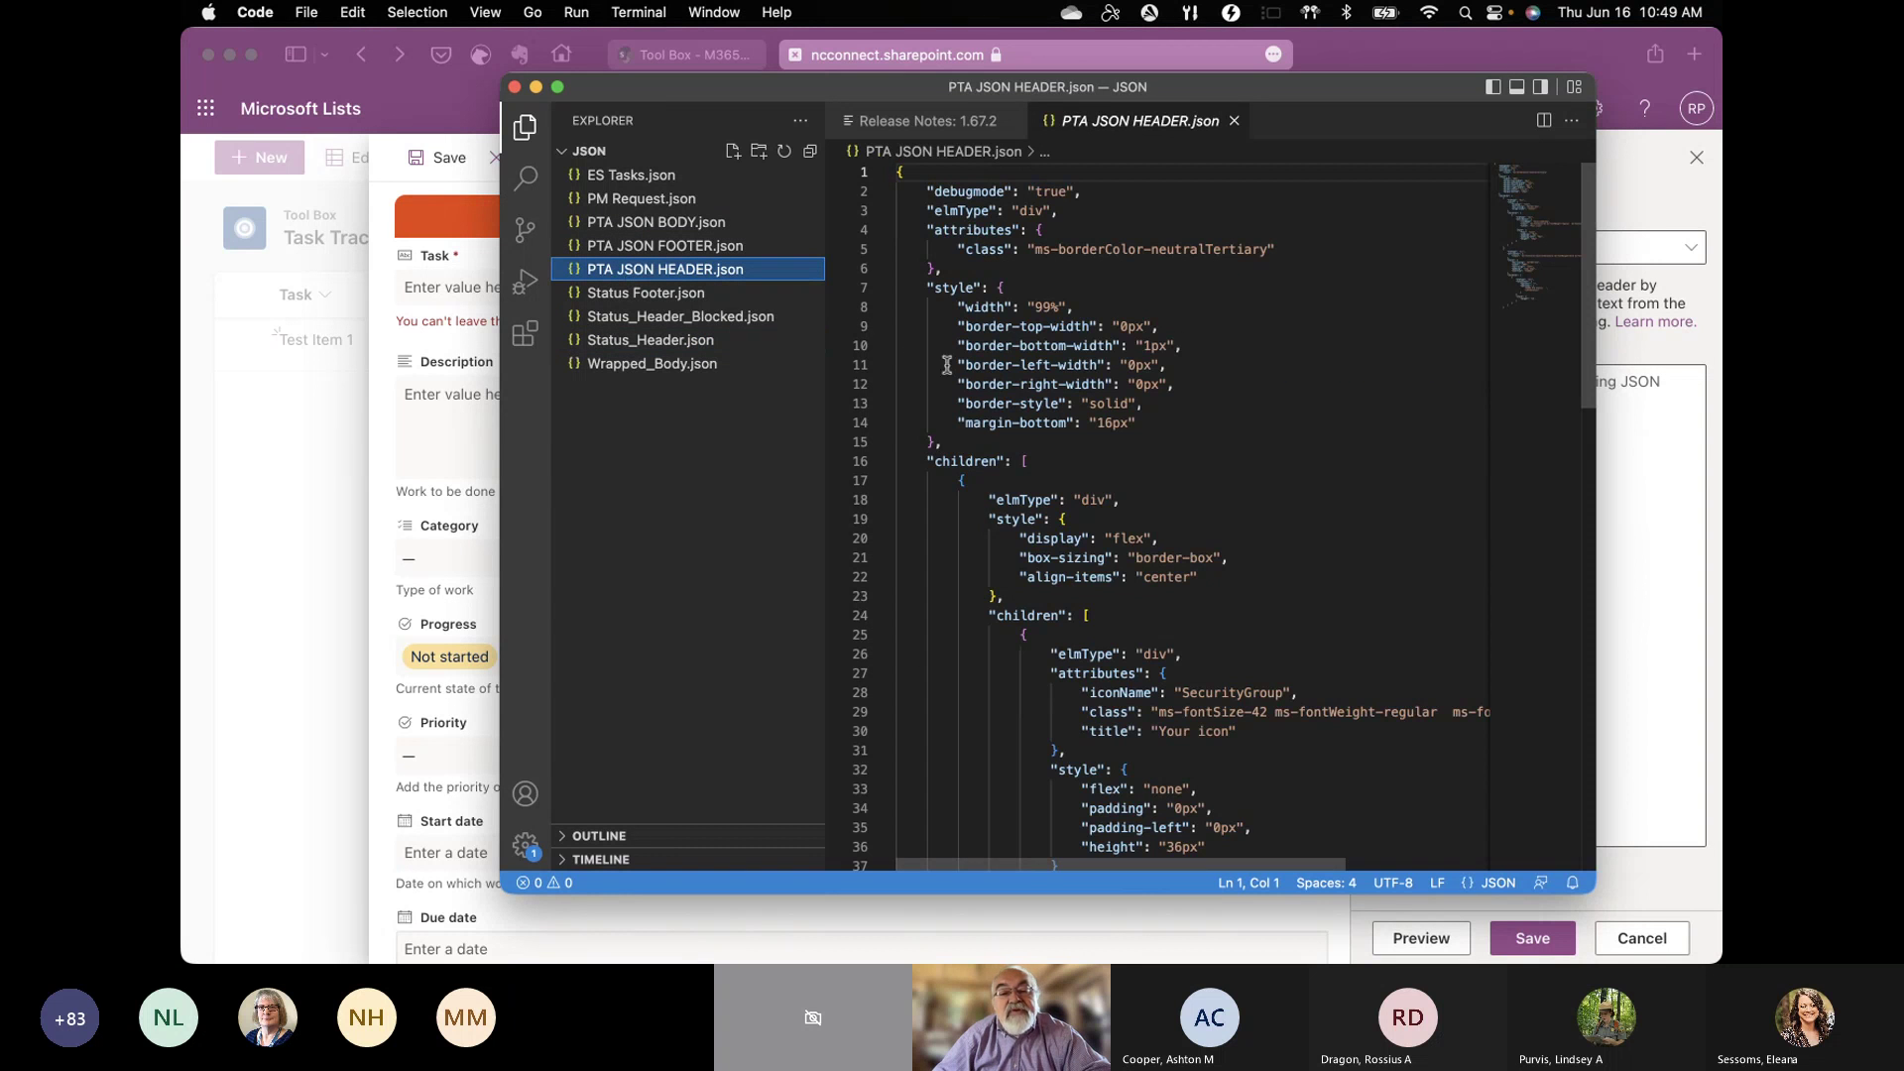
{"action": "scroll", "coordinate": [1220, 377], "scroll_direction": "down", "scroll_amount": 20}
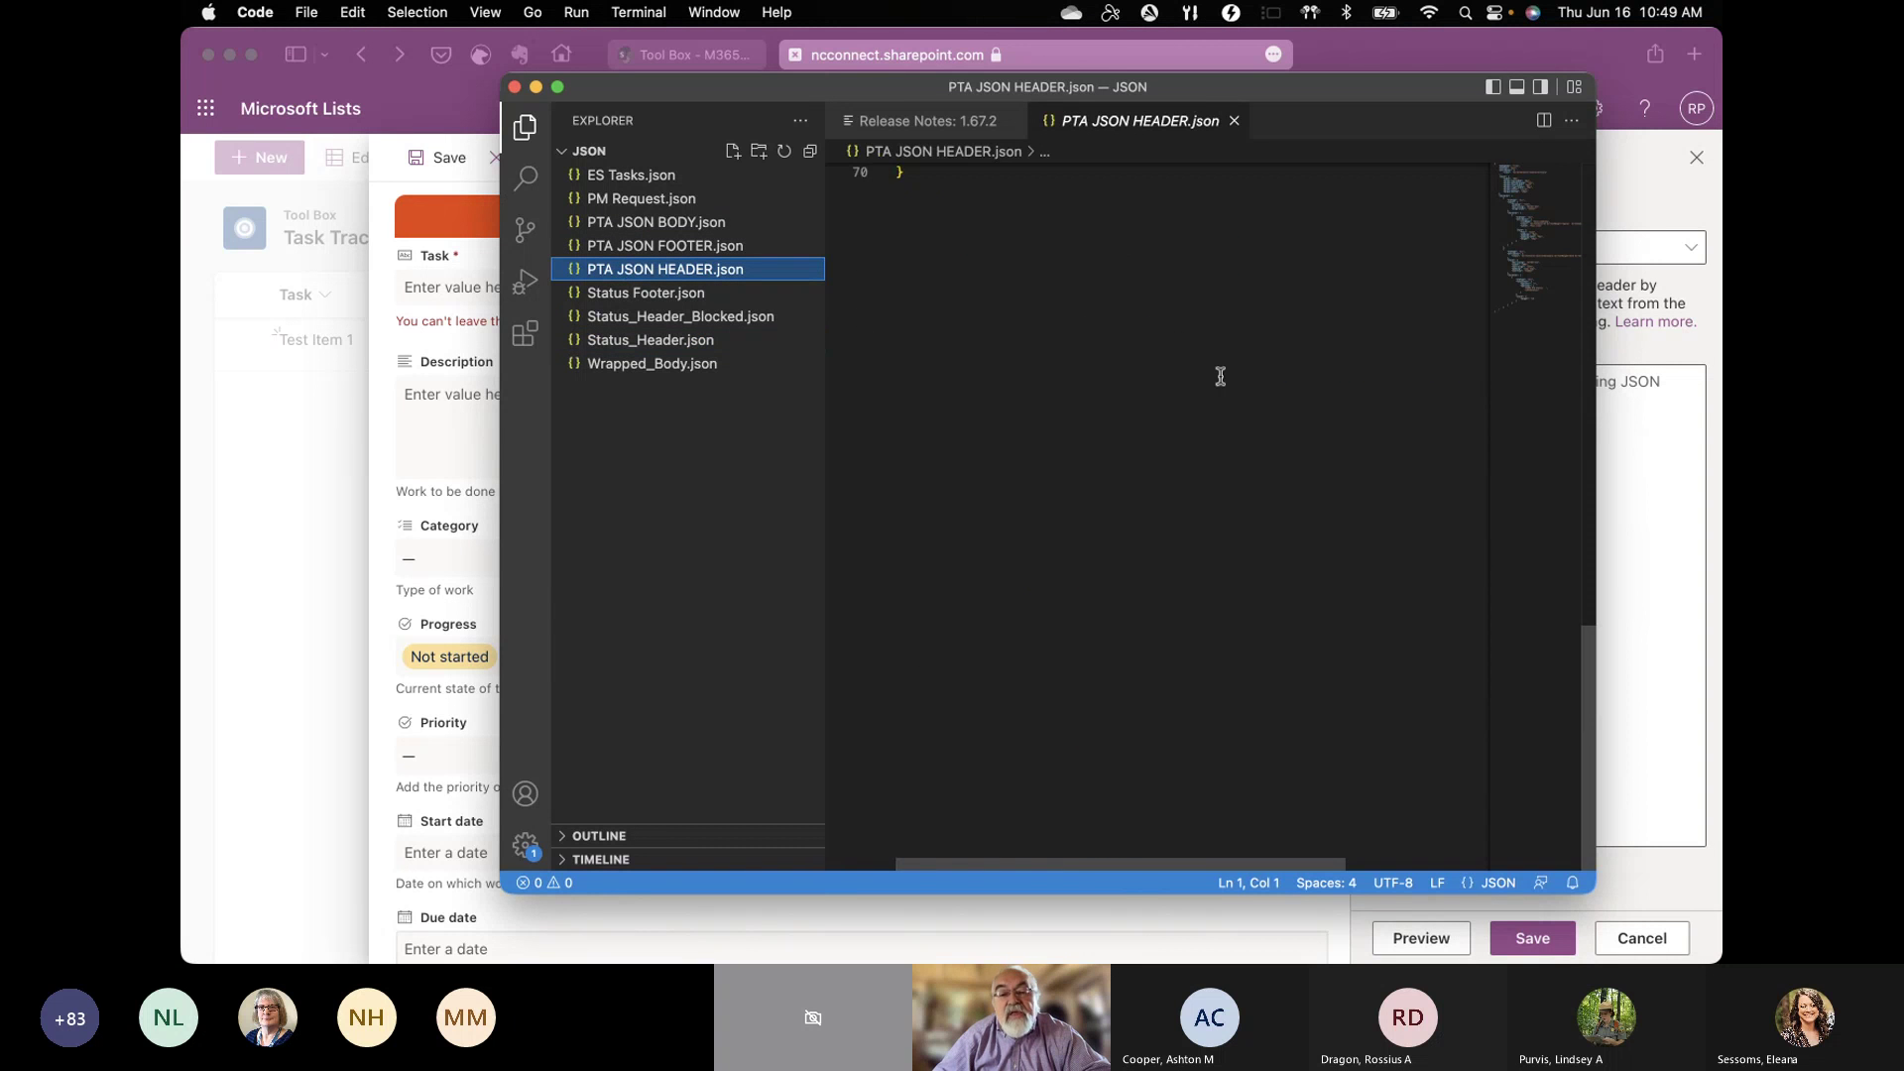
{"action": "scroll", "coordinate": [1221, 376], "scroll_direction": "up", "scroll_amount": 5}
{"action": "left_click", "coordinate": [947, 585]}
{"action": "left_click_drag", "start_coordinate": [947, 585], "coordinate": [927, 75]}
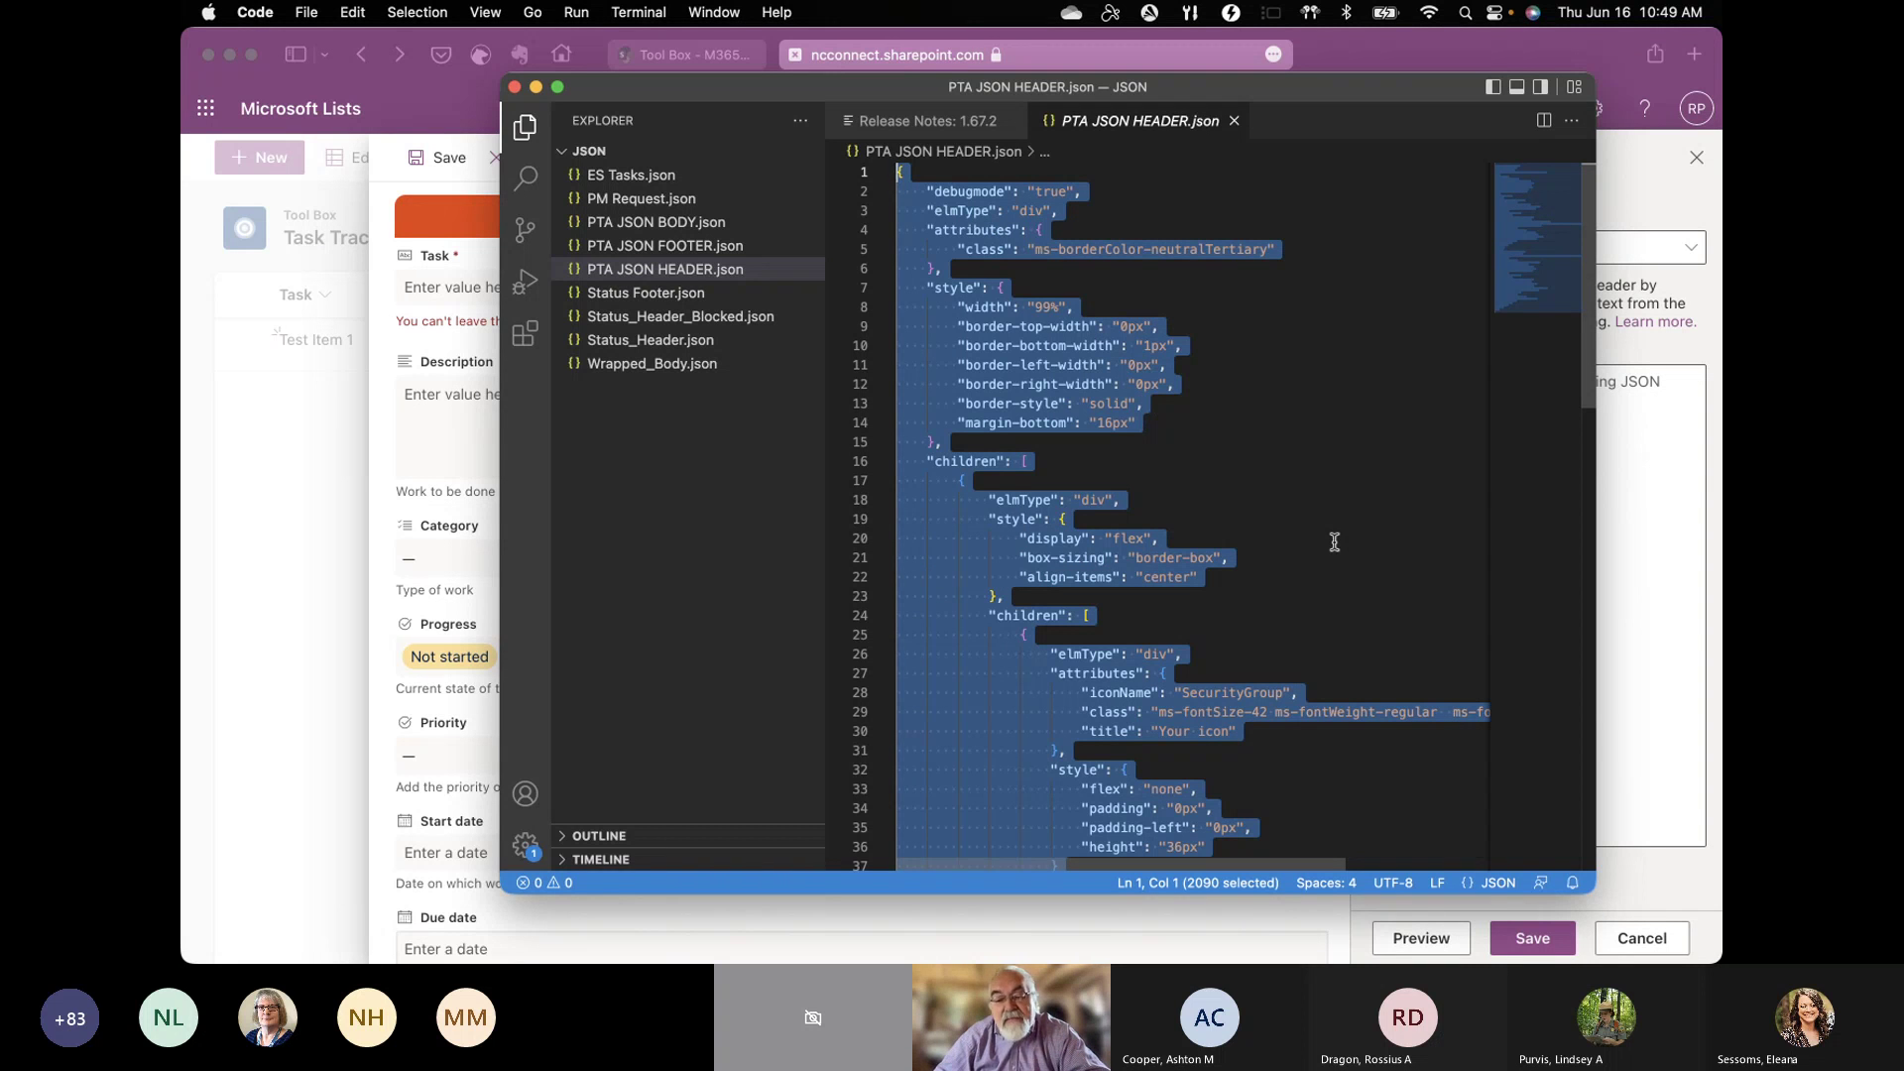
{"action": "left_click", "coordinate": [1623, 539]}
Step: Paste the header JSON, replace the title with a name-prefixed Task title, use [$Status], and preview
{"action": "key", "text": "super+v"}
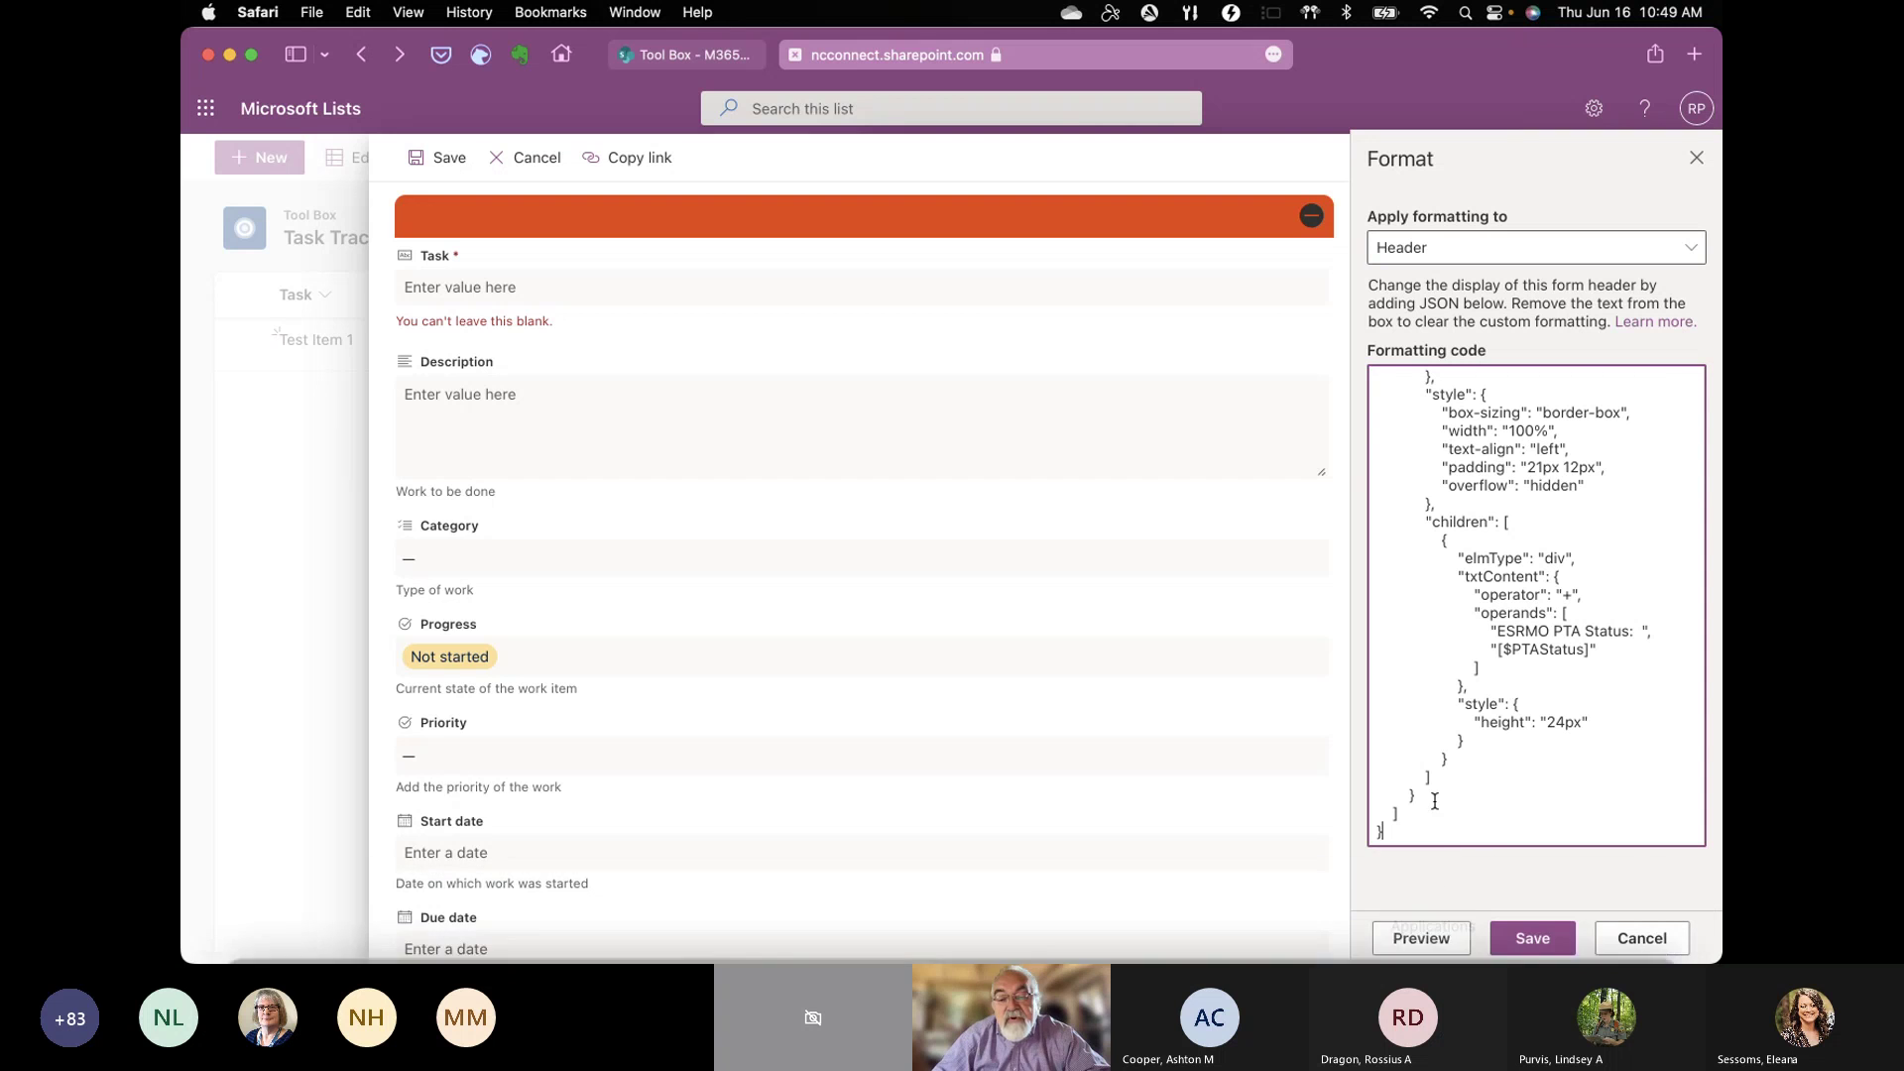
{"action": "left_click", "coordinate": [1421, 938]}
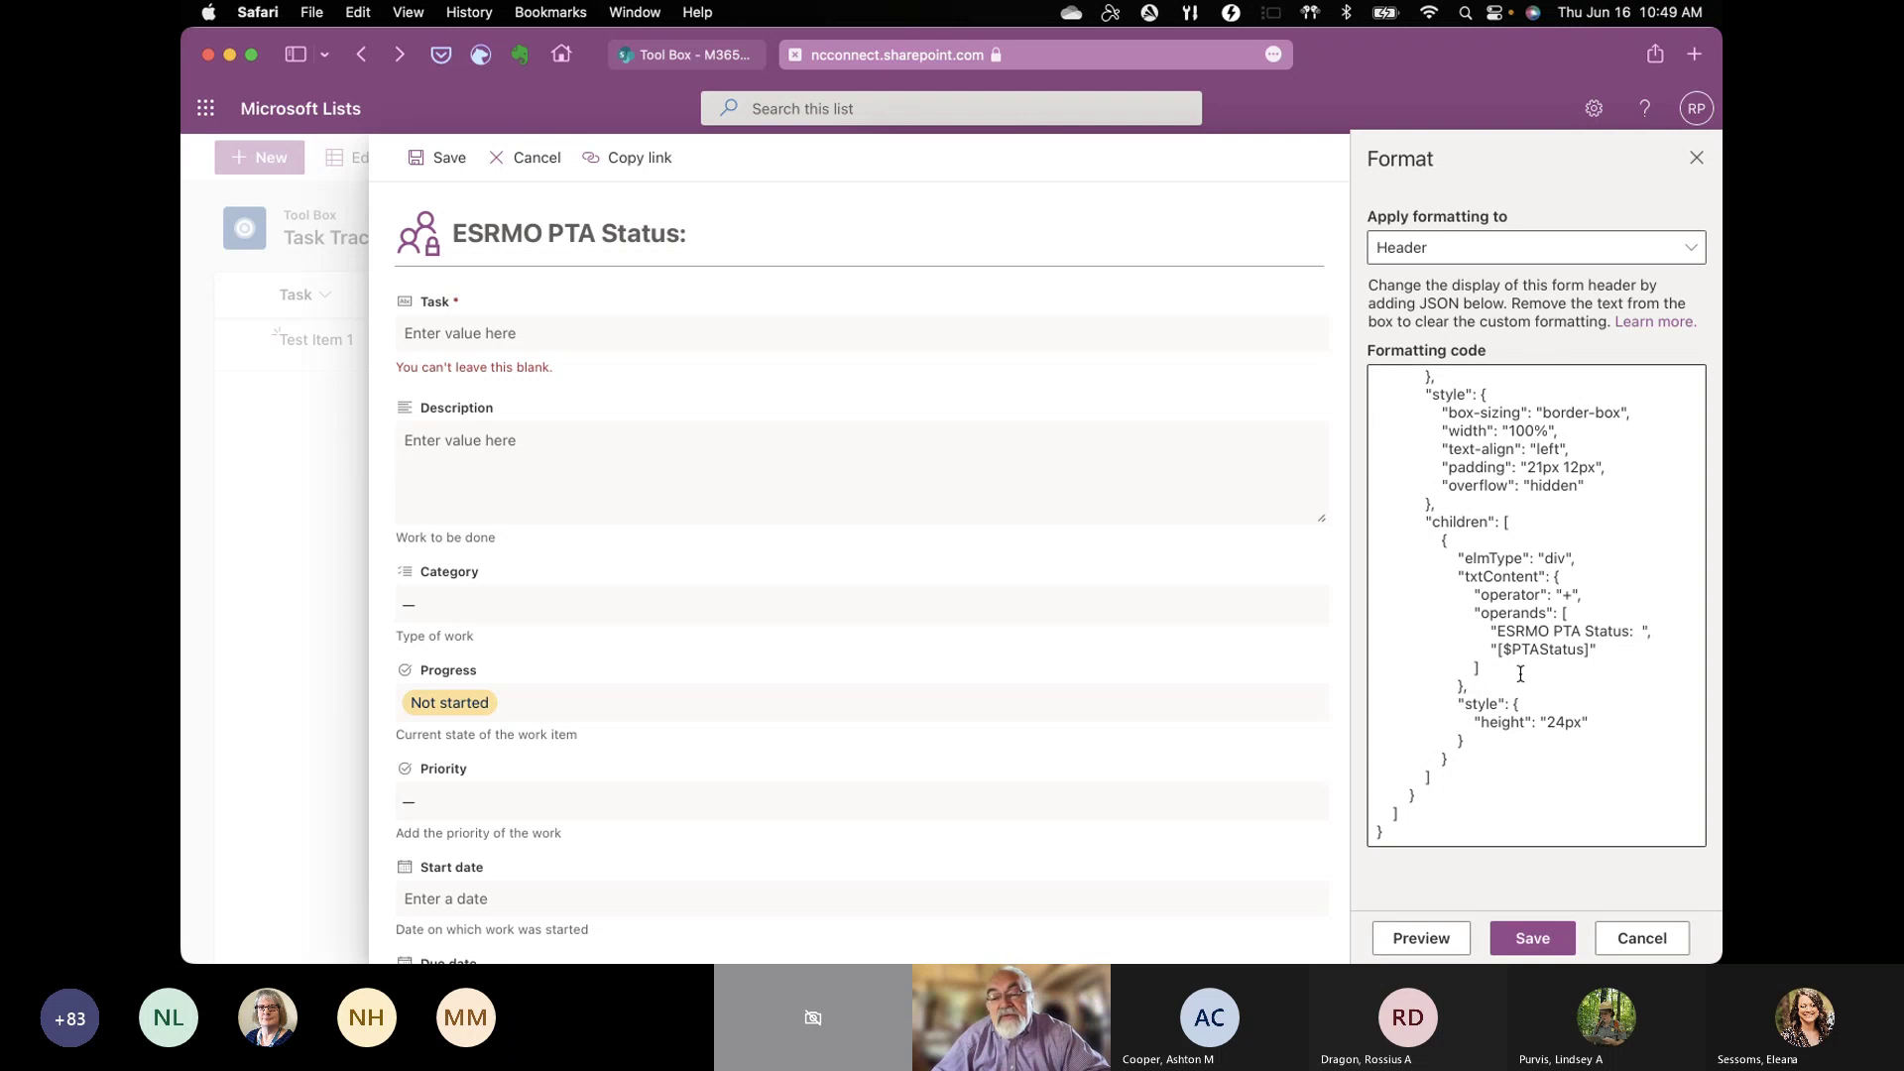
{"action": "left_click", "coordinate": [1500, 629]}
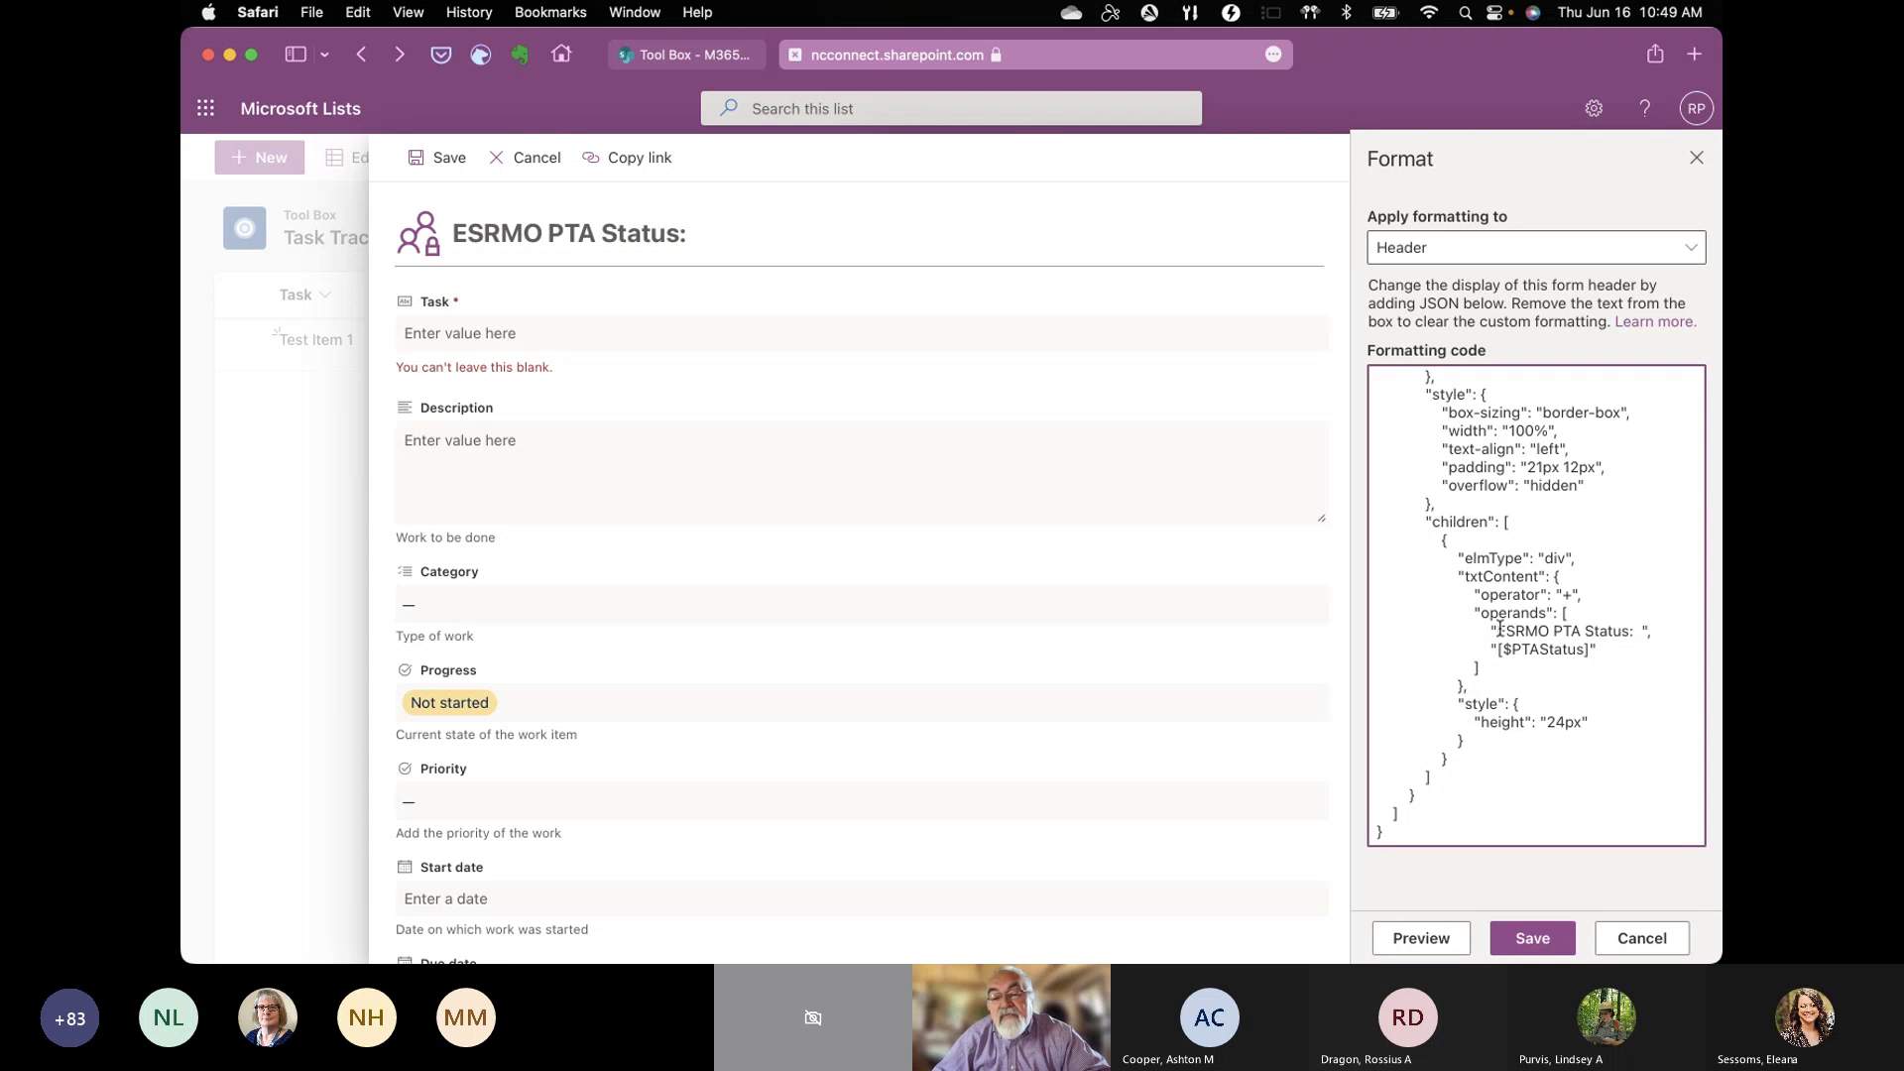
{"action": "left_click_drag", "start_coordinate": [1500, 628], "coordinate": [1629, 632]}
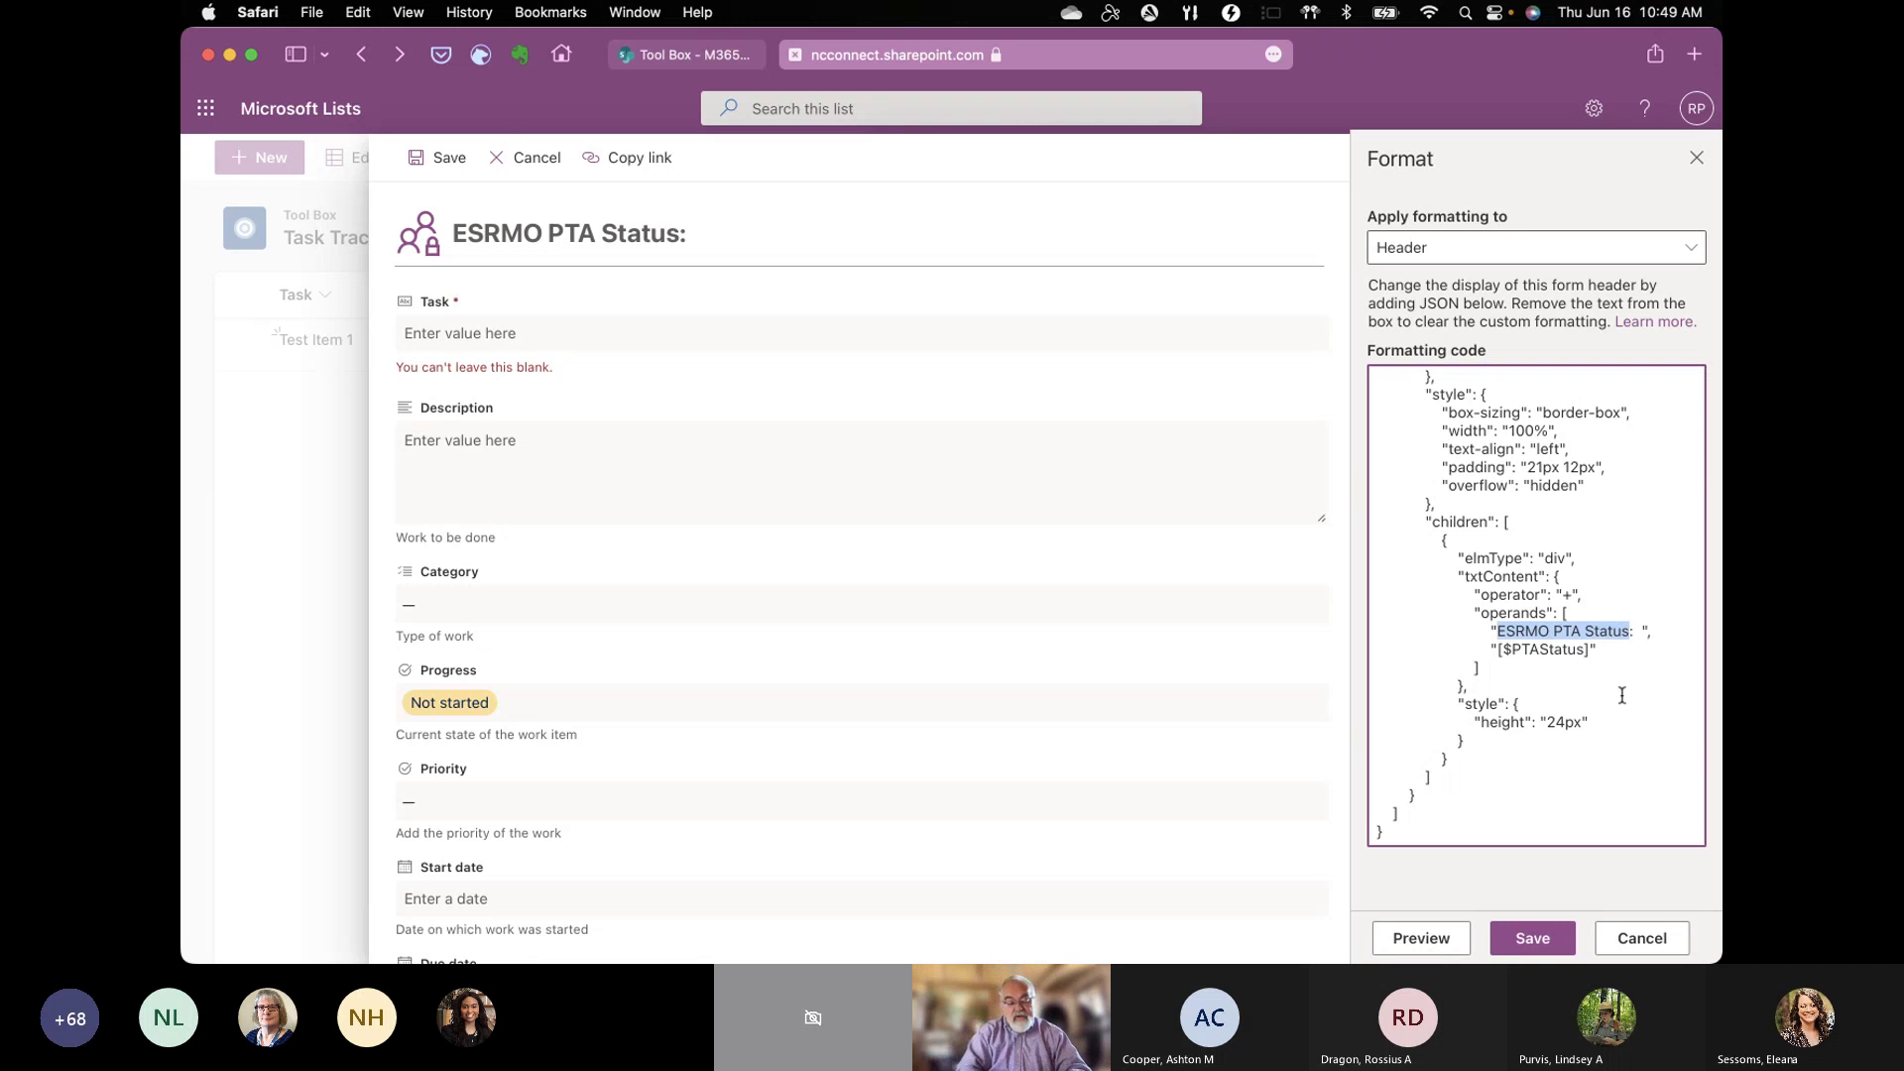
{"action": "type", "text": "Rod's Tasks"}
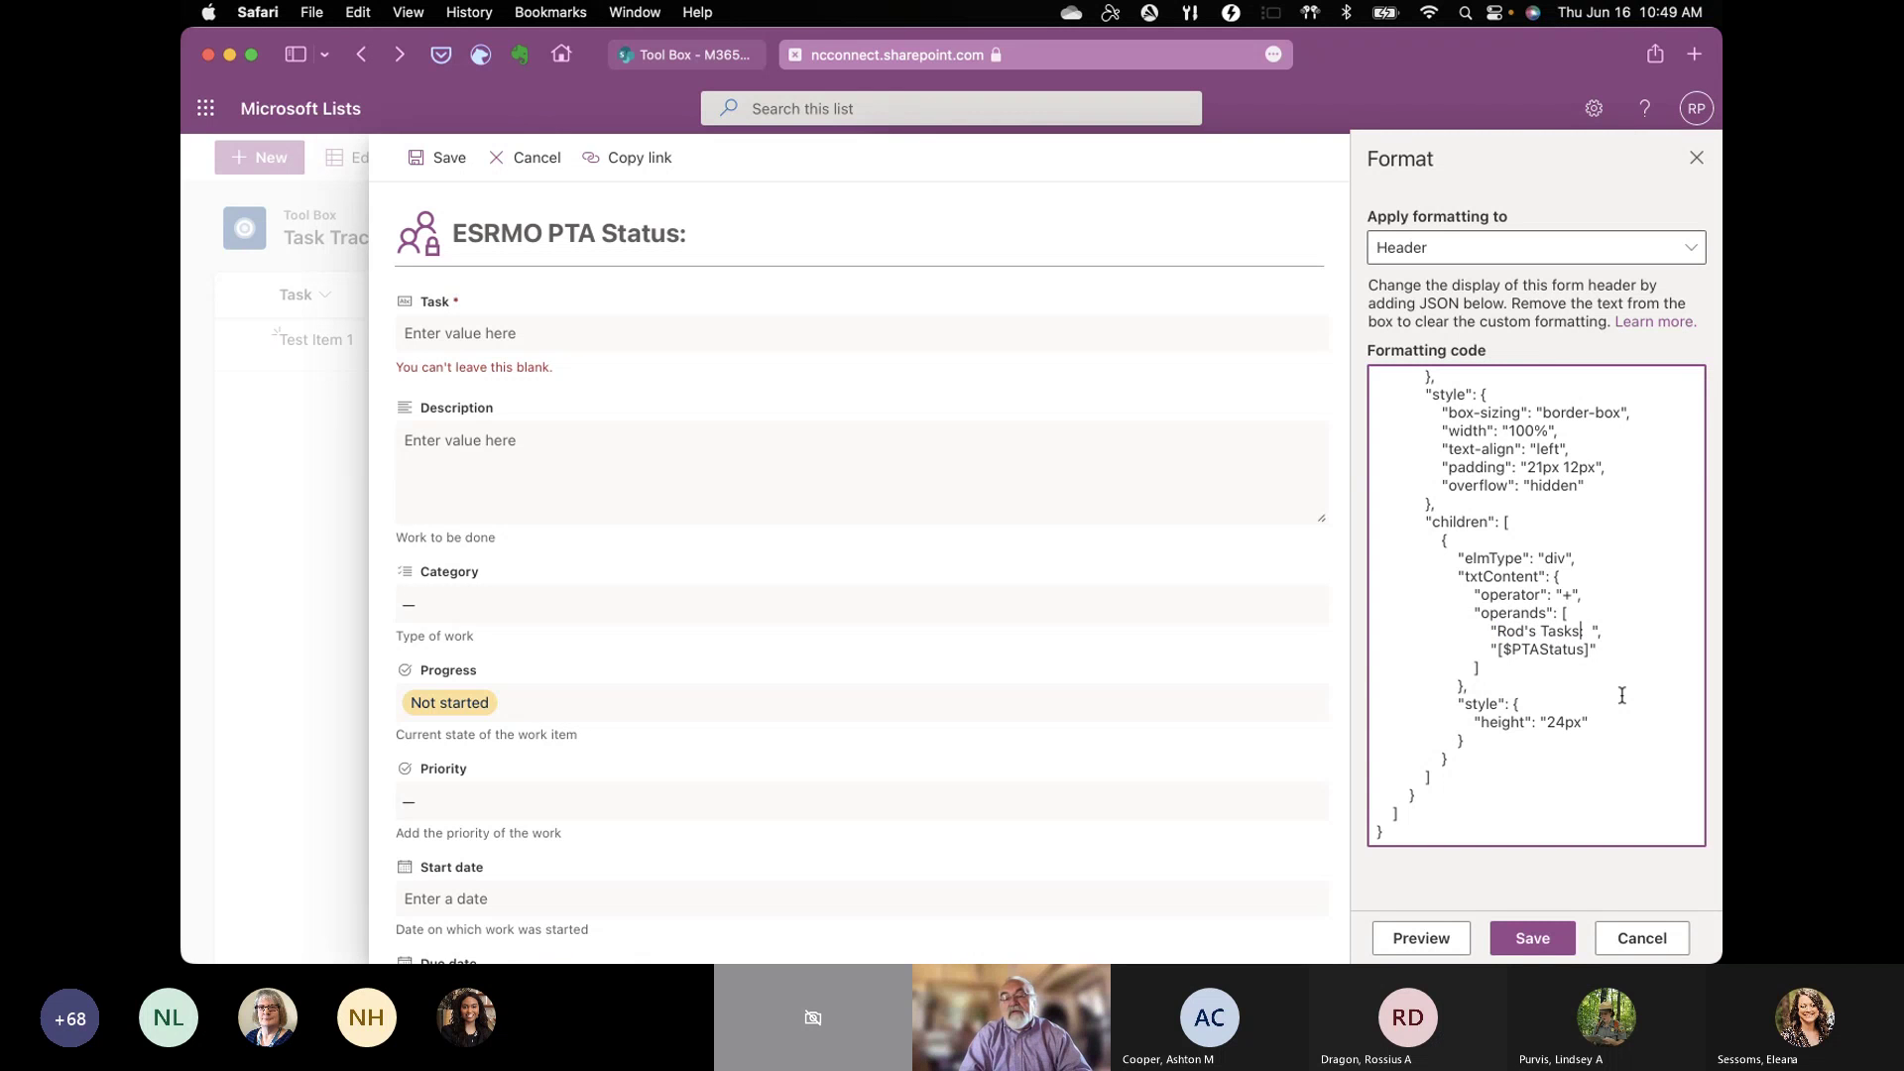
{"action": "key", "text": "BackSpace"}
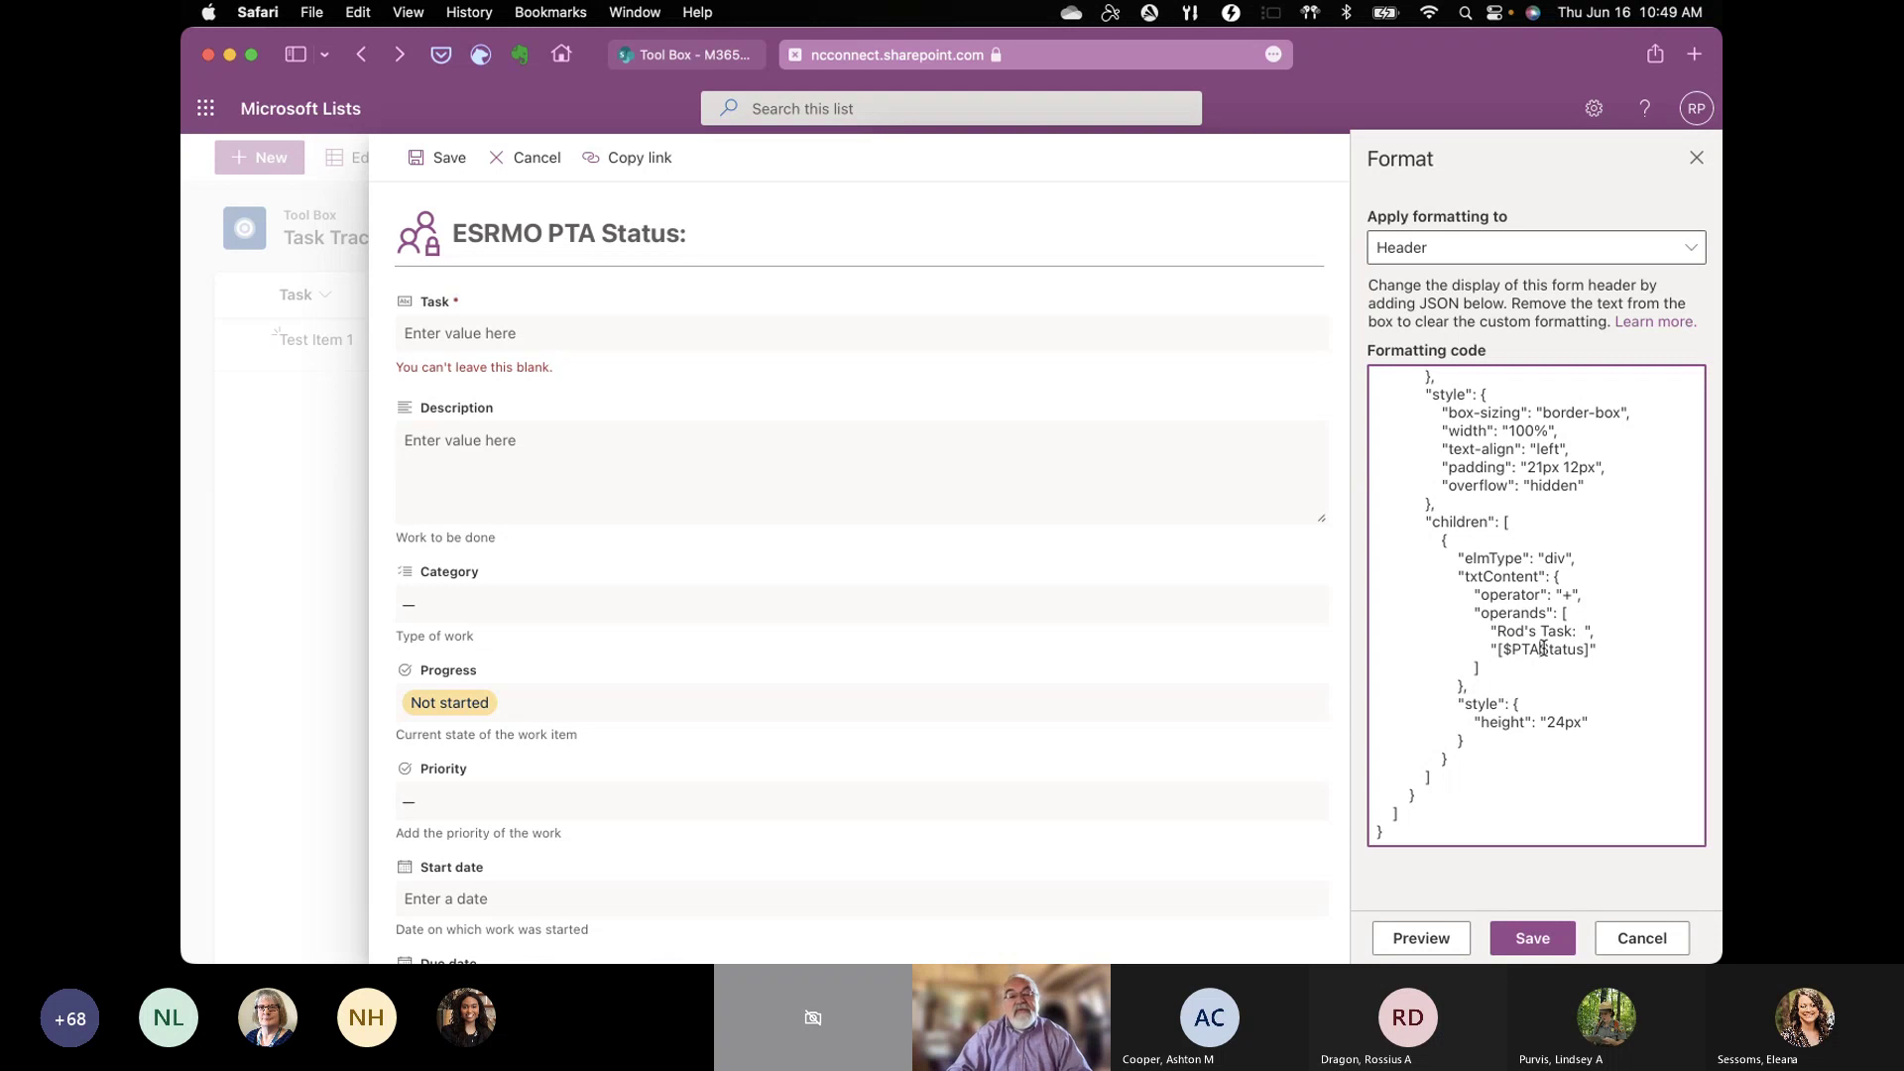
{"action": "left_click", "coordinate": [1544, 649]}
{"action": "key", "text": "BackSpace"}
{"action": "key", "text": "BackSpace"}
{"action": "key", "text": "BackSpace"}
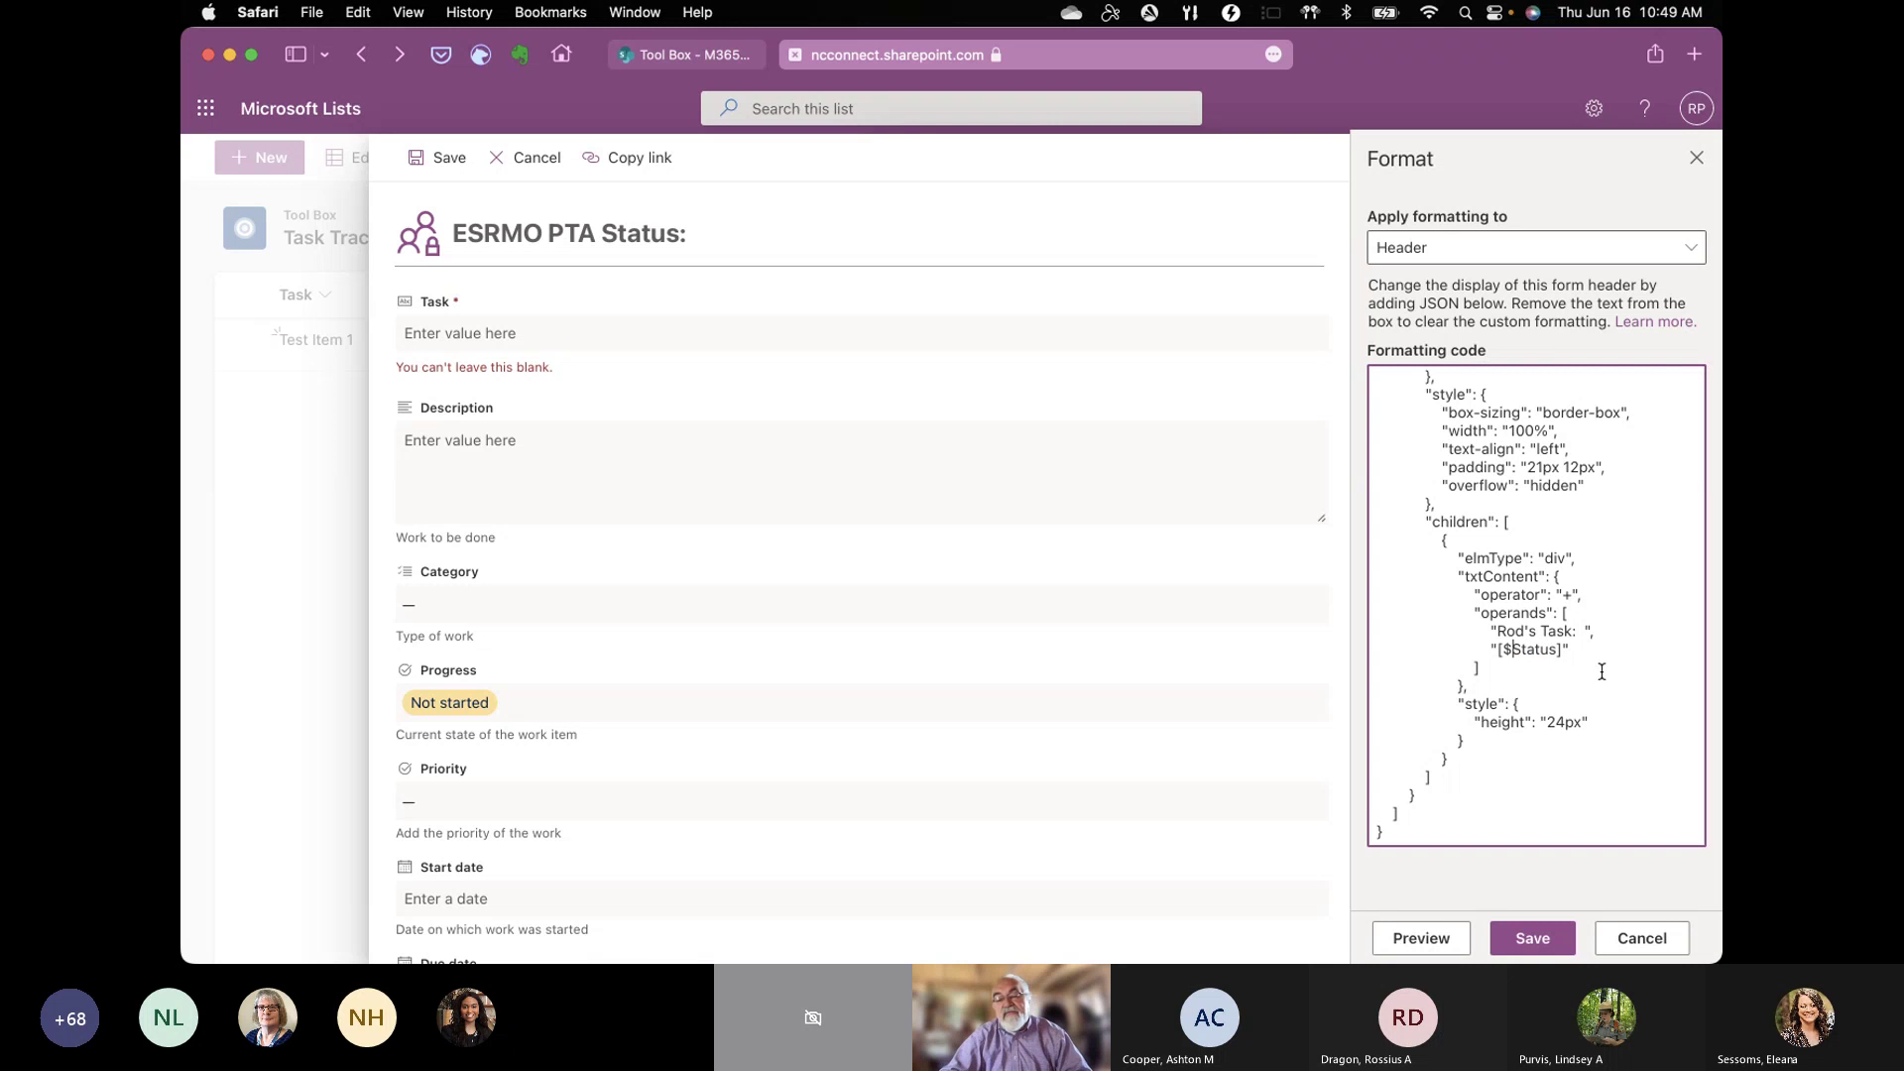
{"action": "left_click", "coordinate": [1419, 945]}
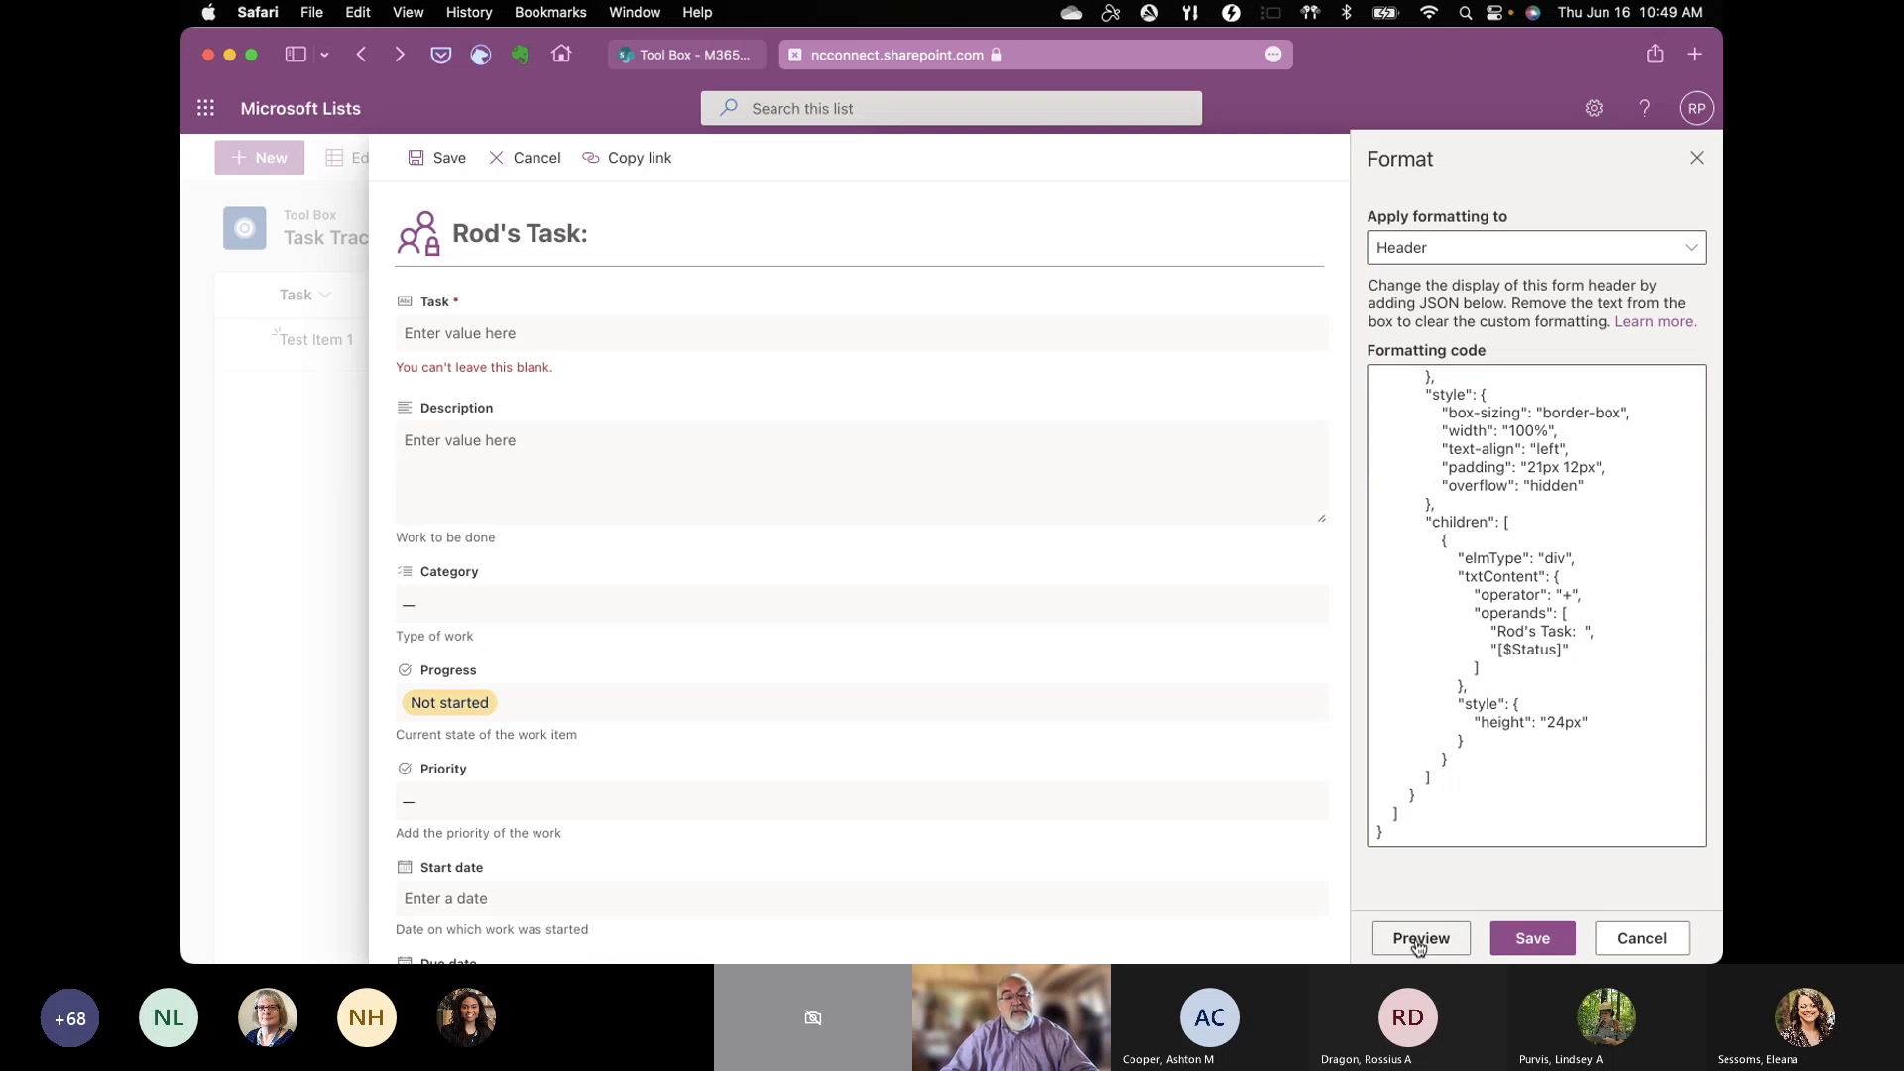
Step: Save the header, then reopen the New item form's layout formatting targeting the Body
{"action": "left_click", "coordinate": [1524, 942]}
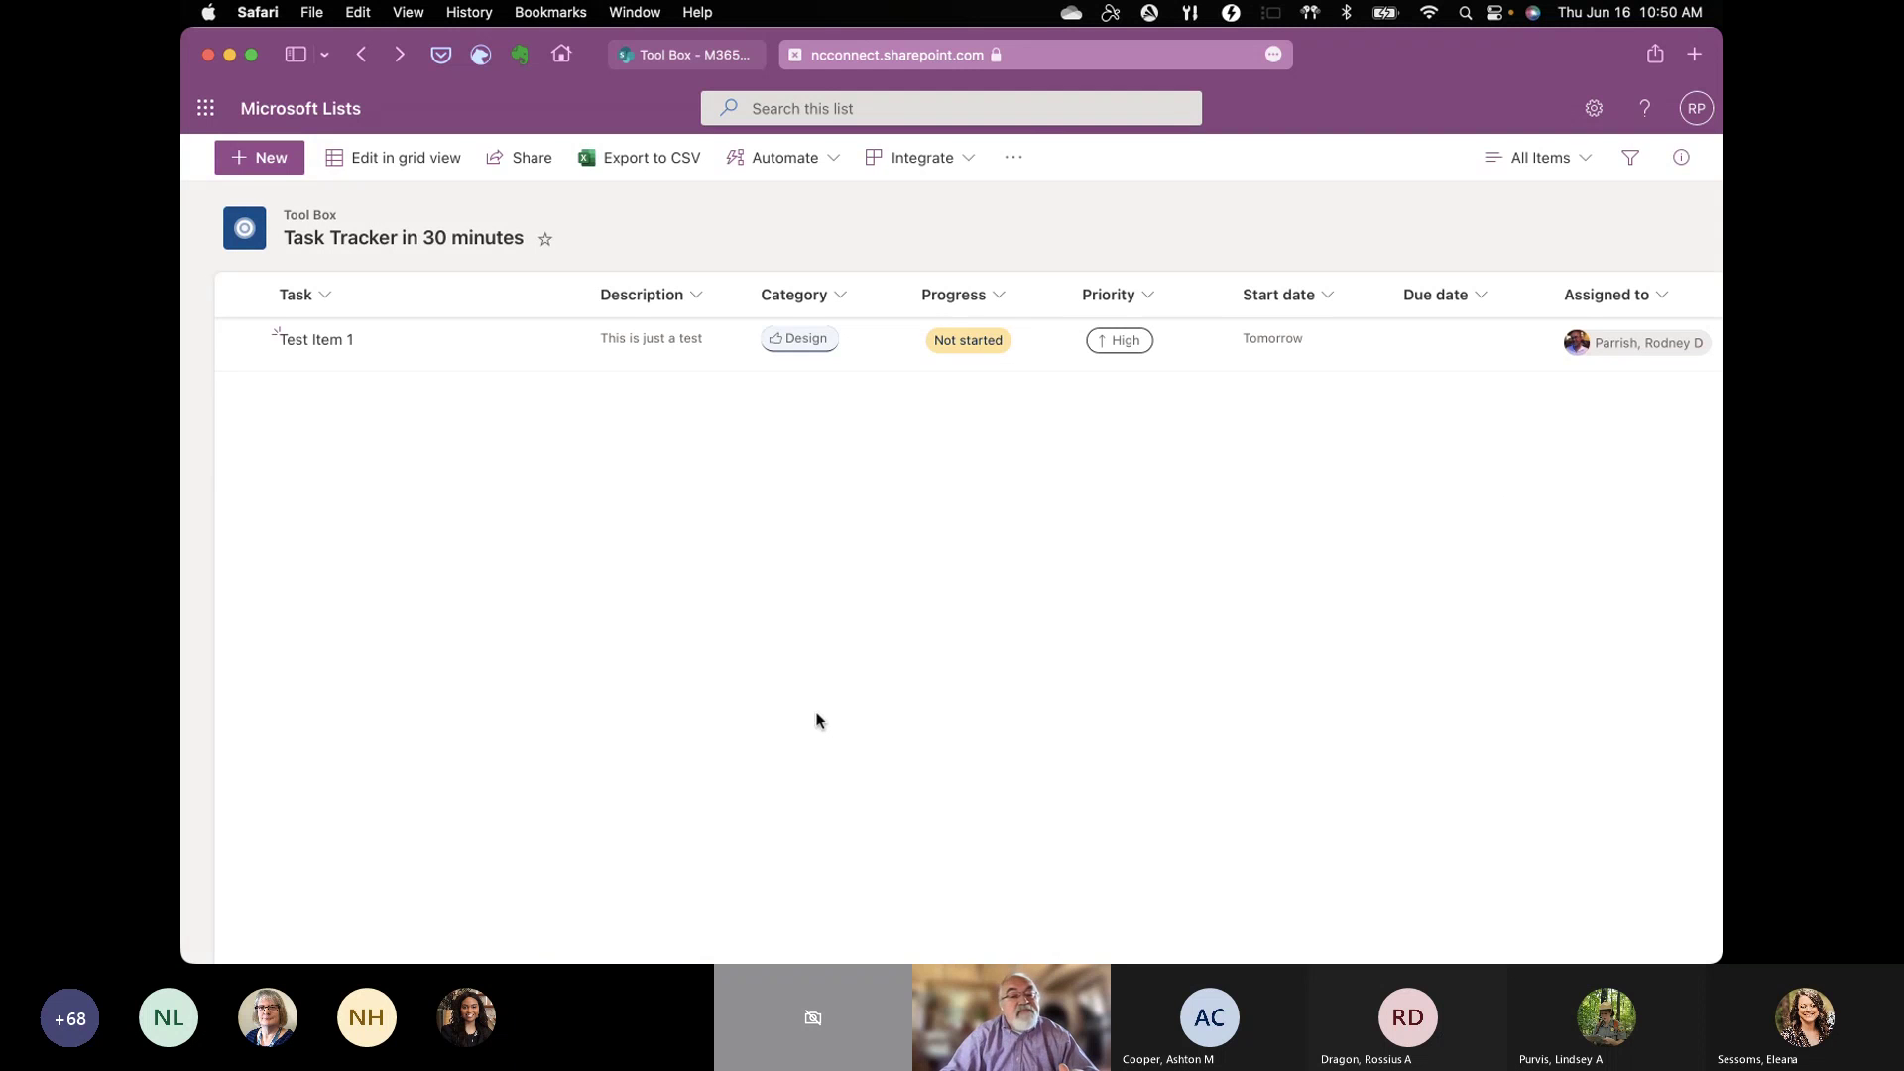
{"action": "left_click", "coordinate": [277, 159]}
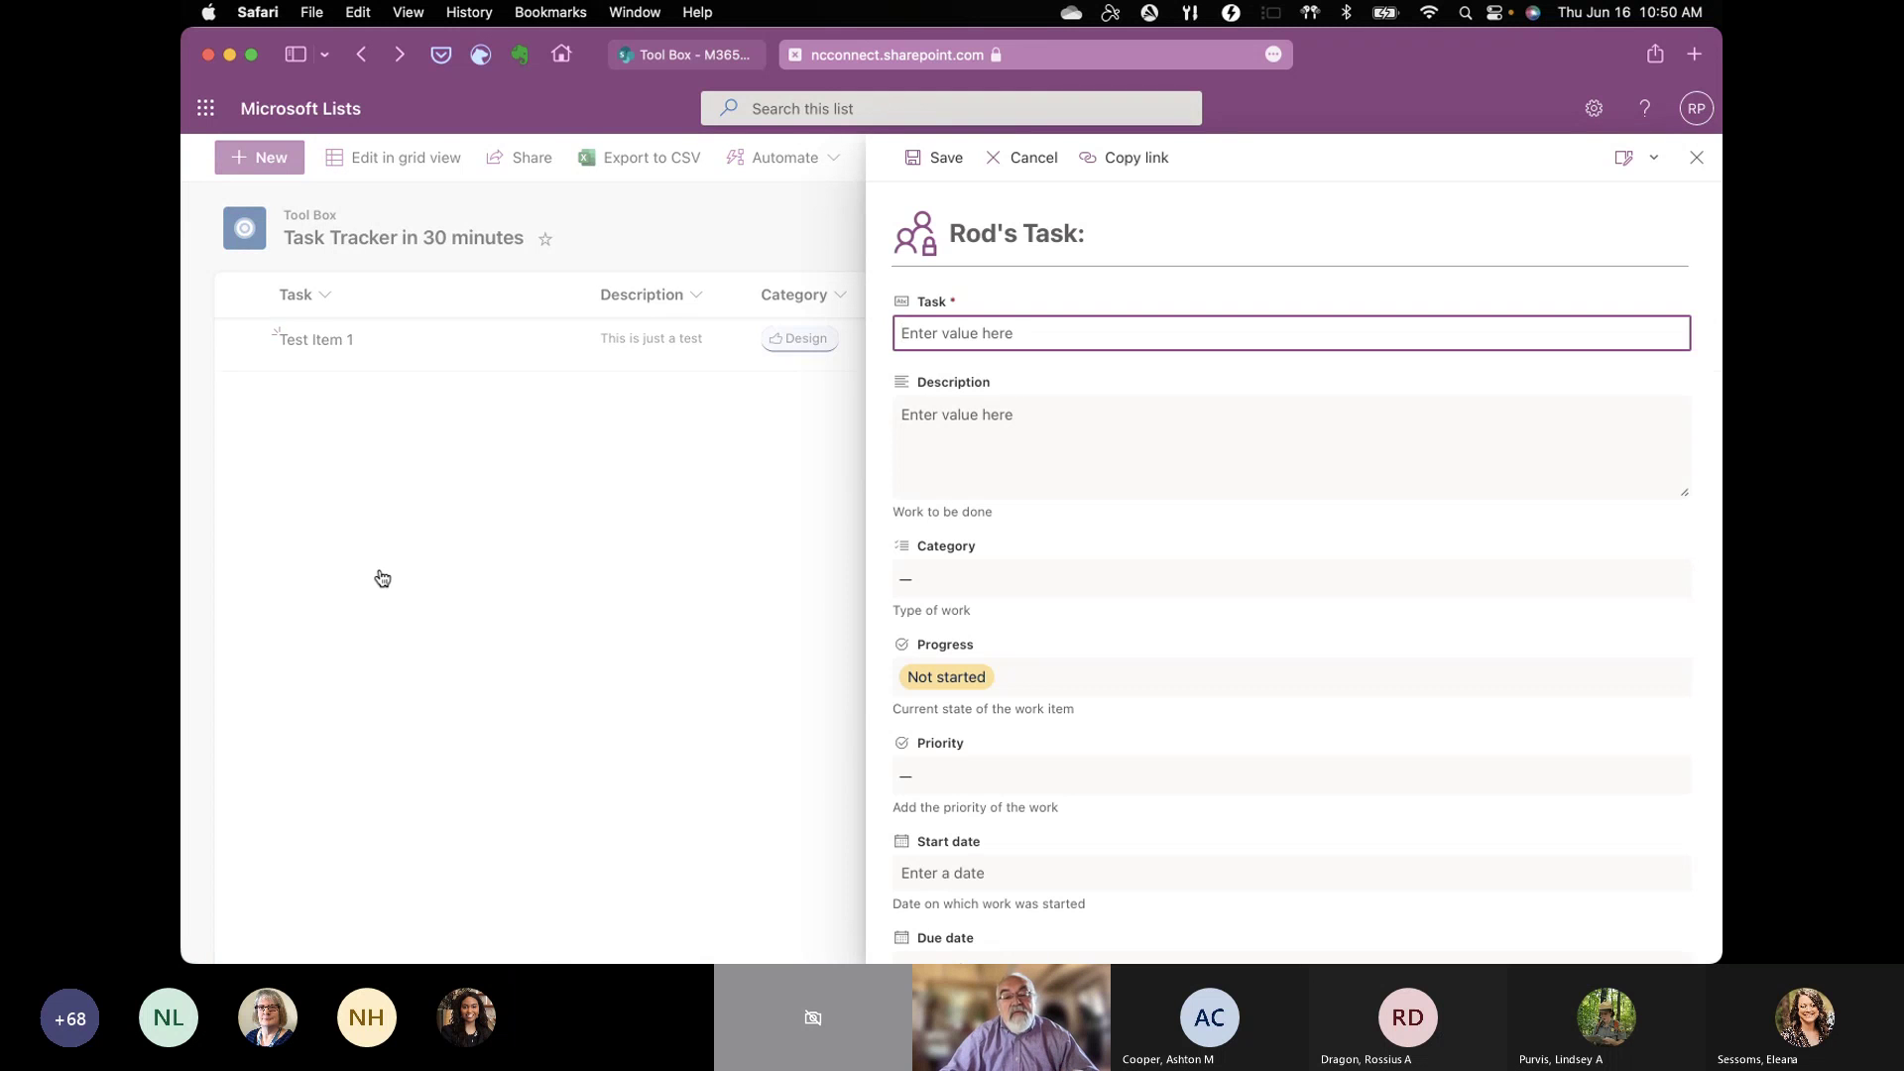
{"action": "left_click", "coordinate": [1654, 159]}
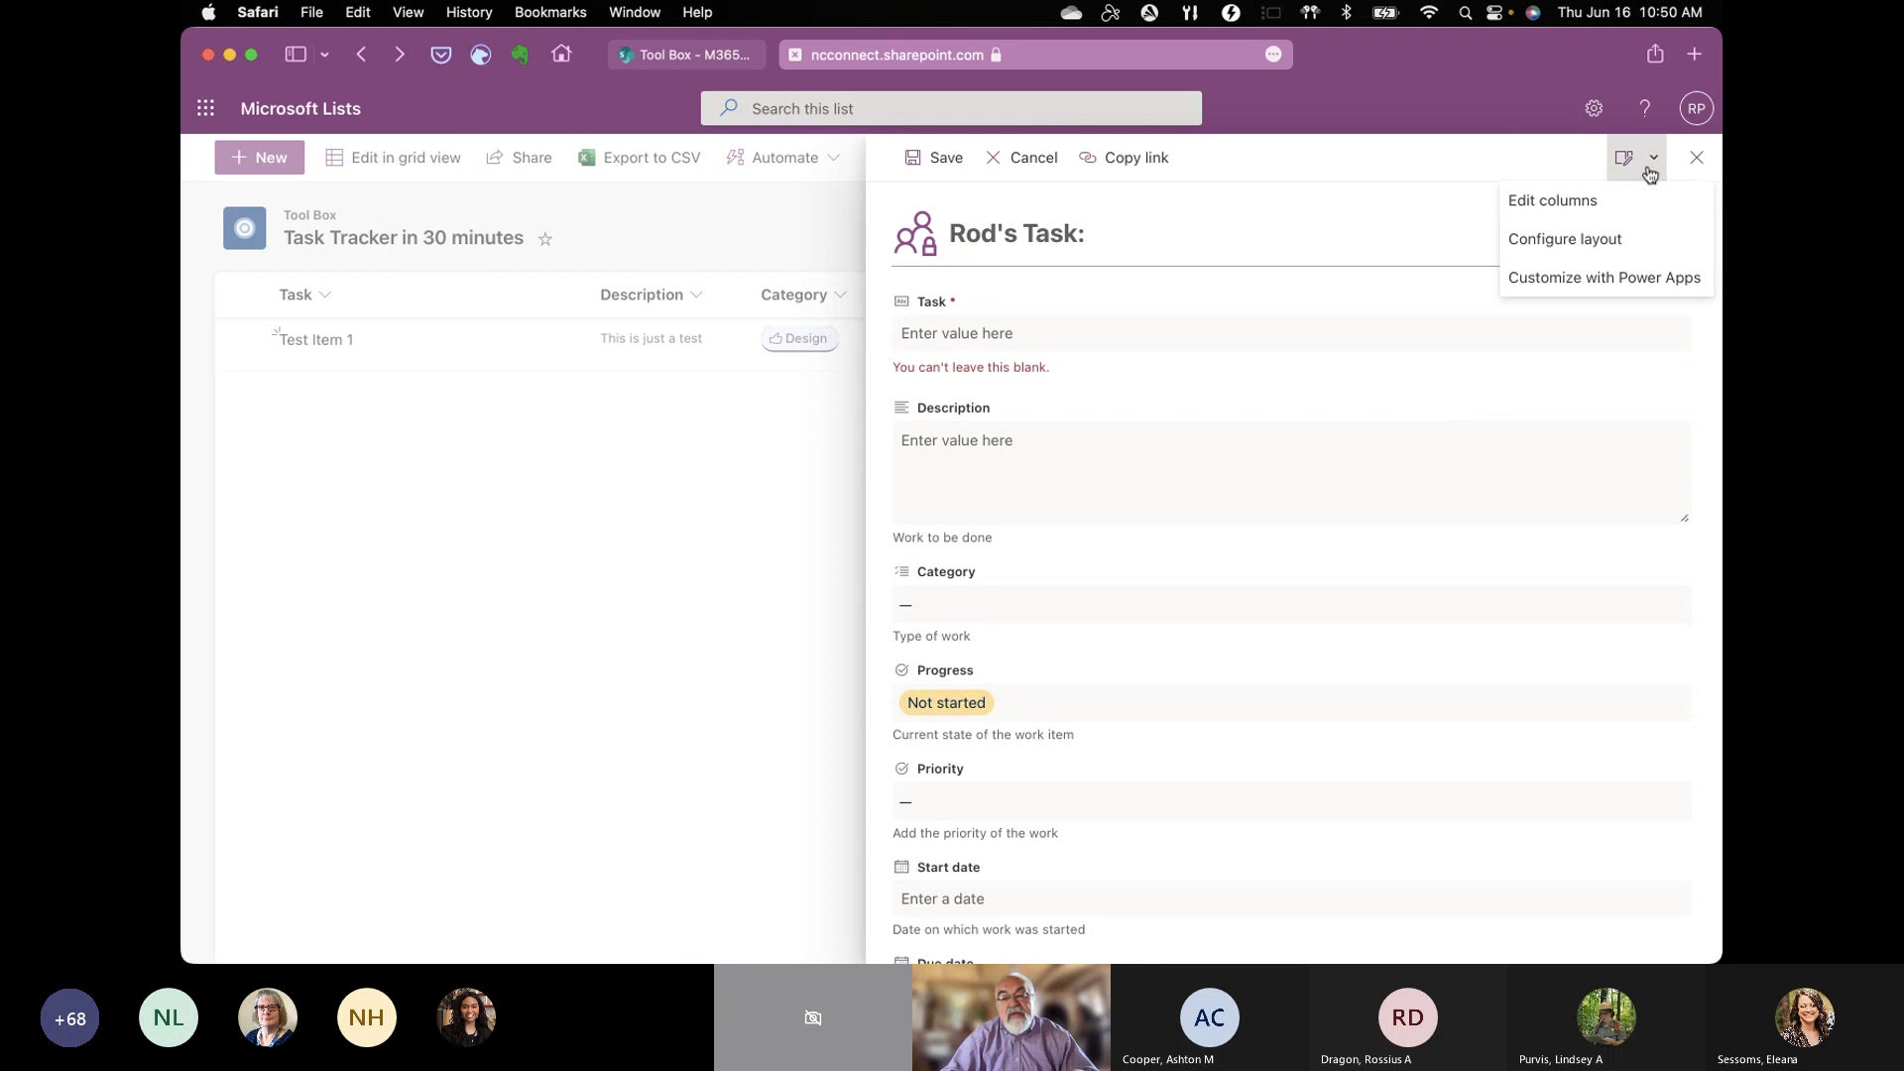
{"action": "left_click", "coordinate": [1585, 241]}
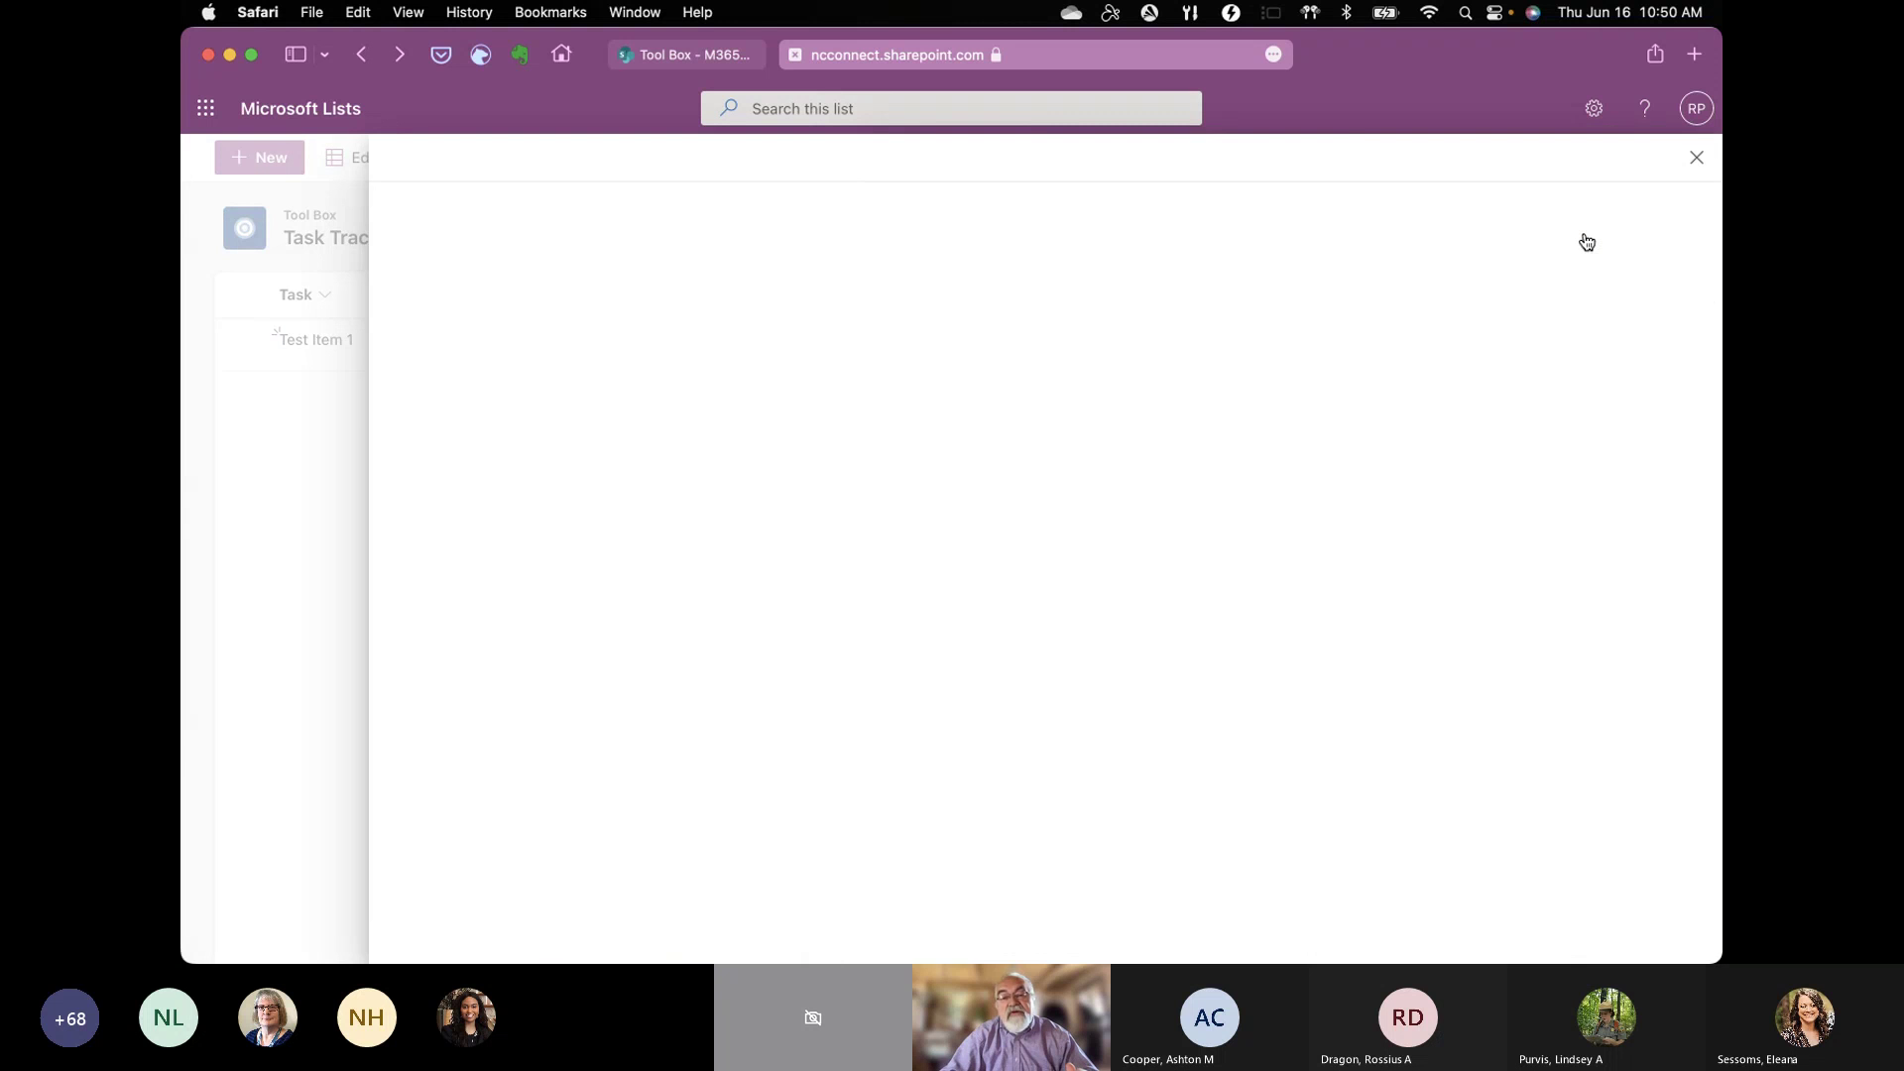
{"action": "left_click", "coordinate": [1704, 250]}
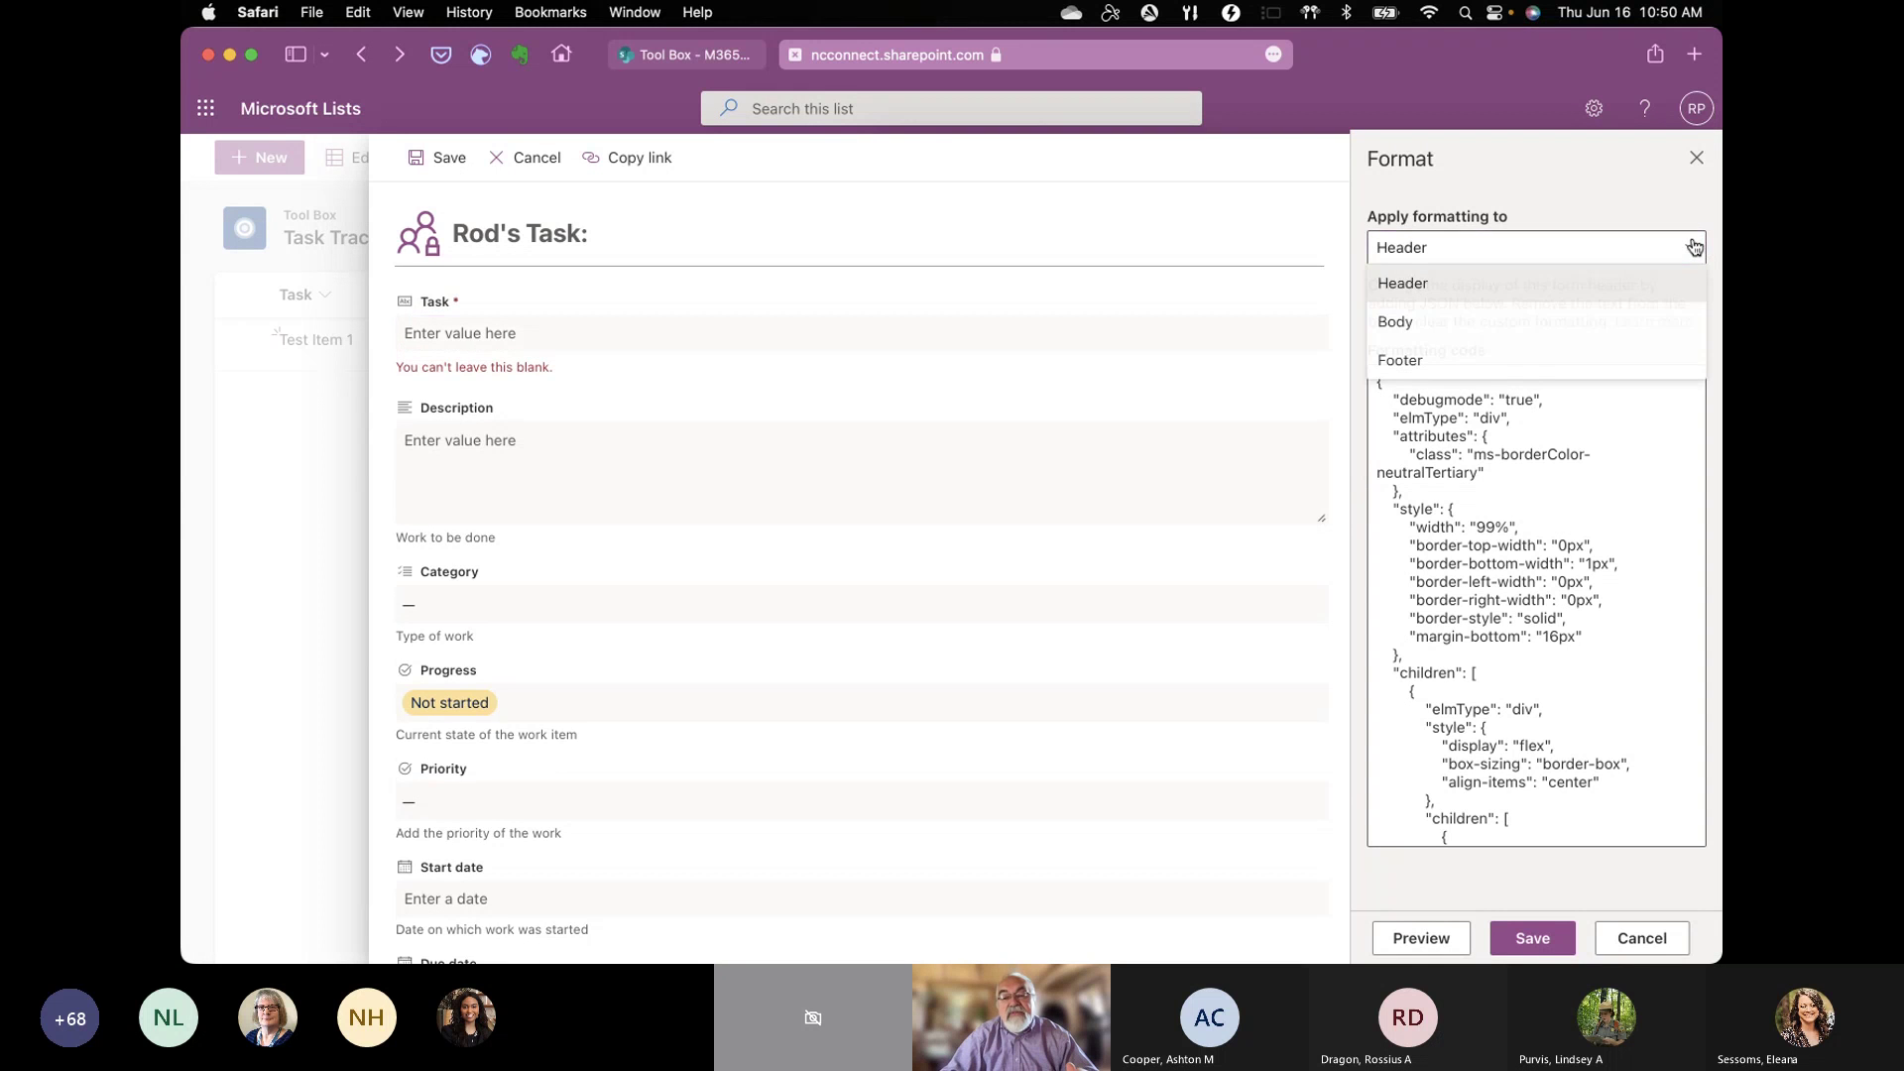
{"action": "left_click", "coordinate": [1390, 324]}
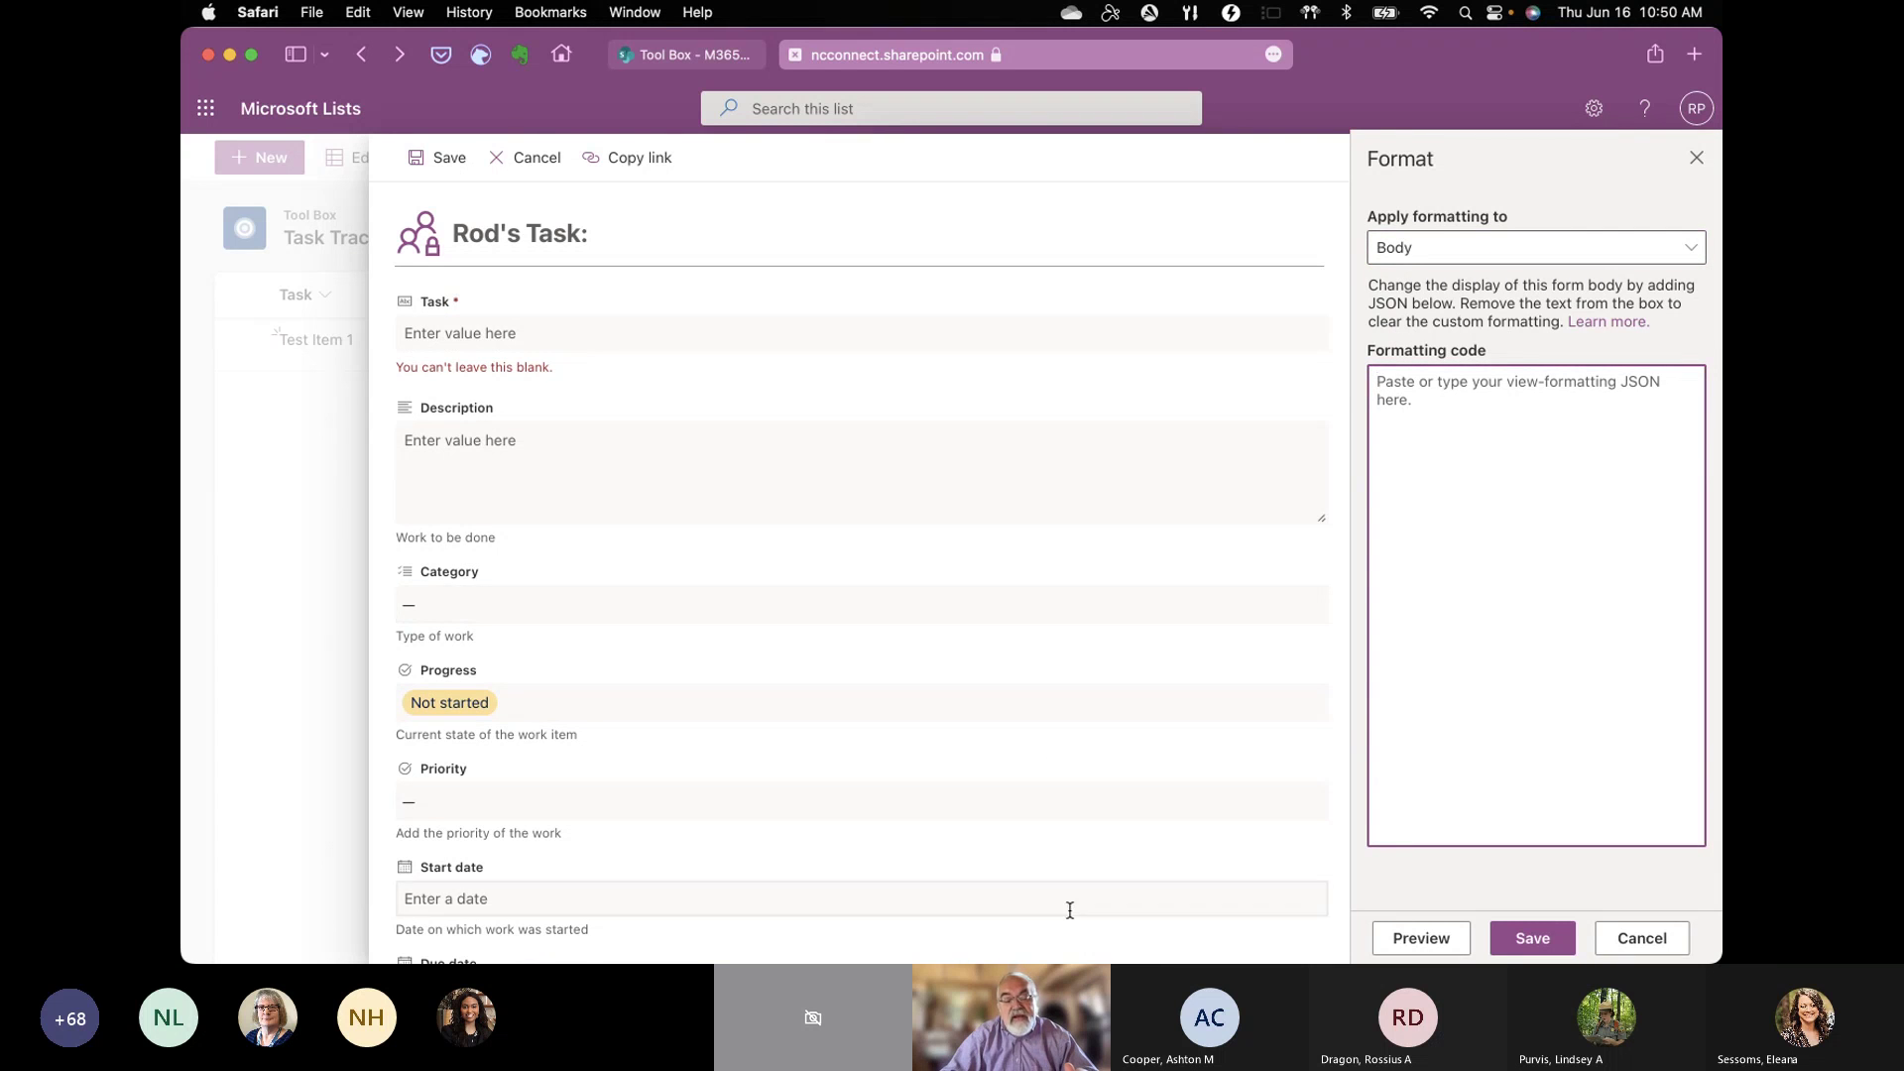
{"action": "mouse_move", "coordinate": [1067, 954]}
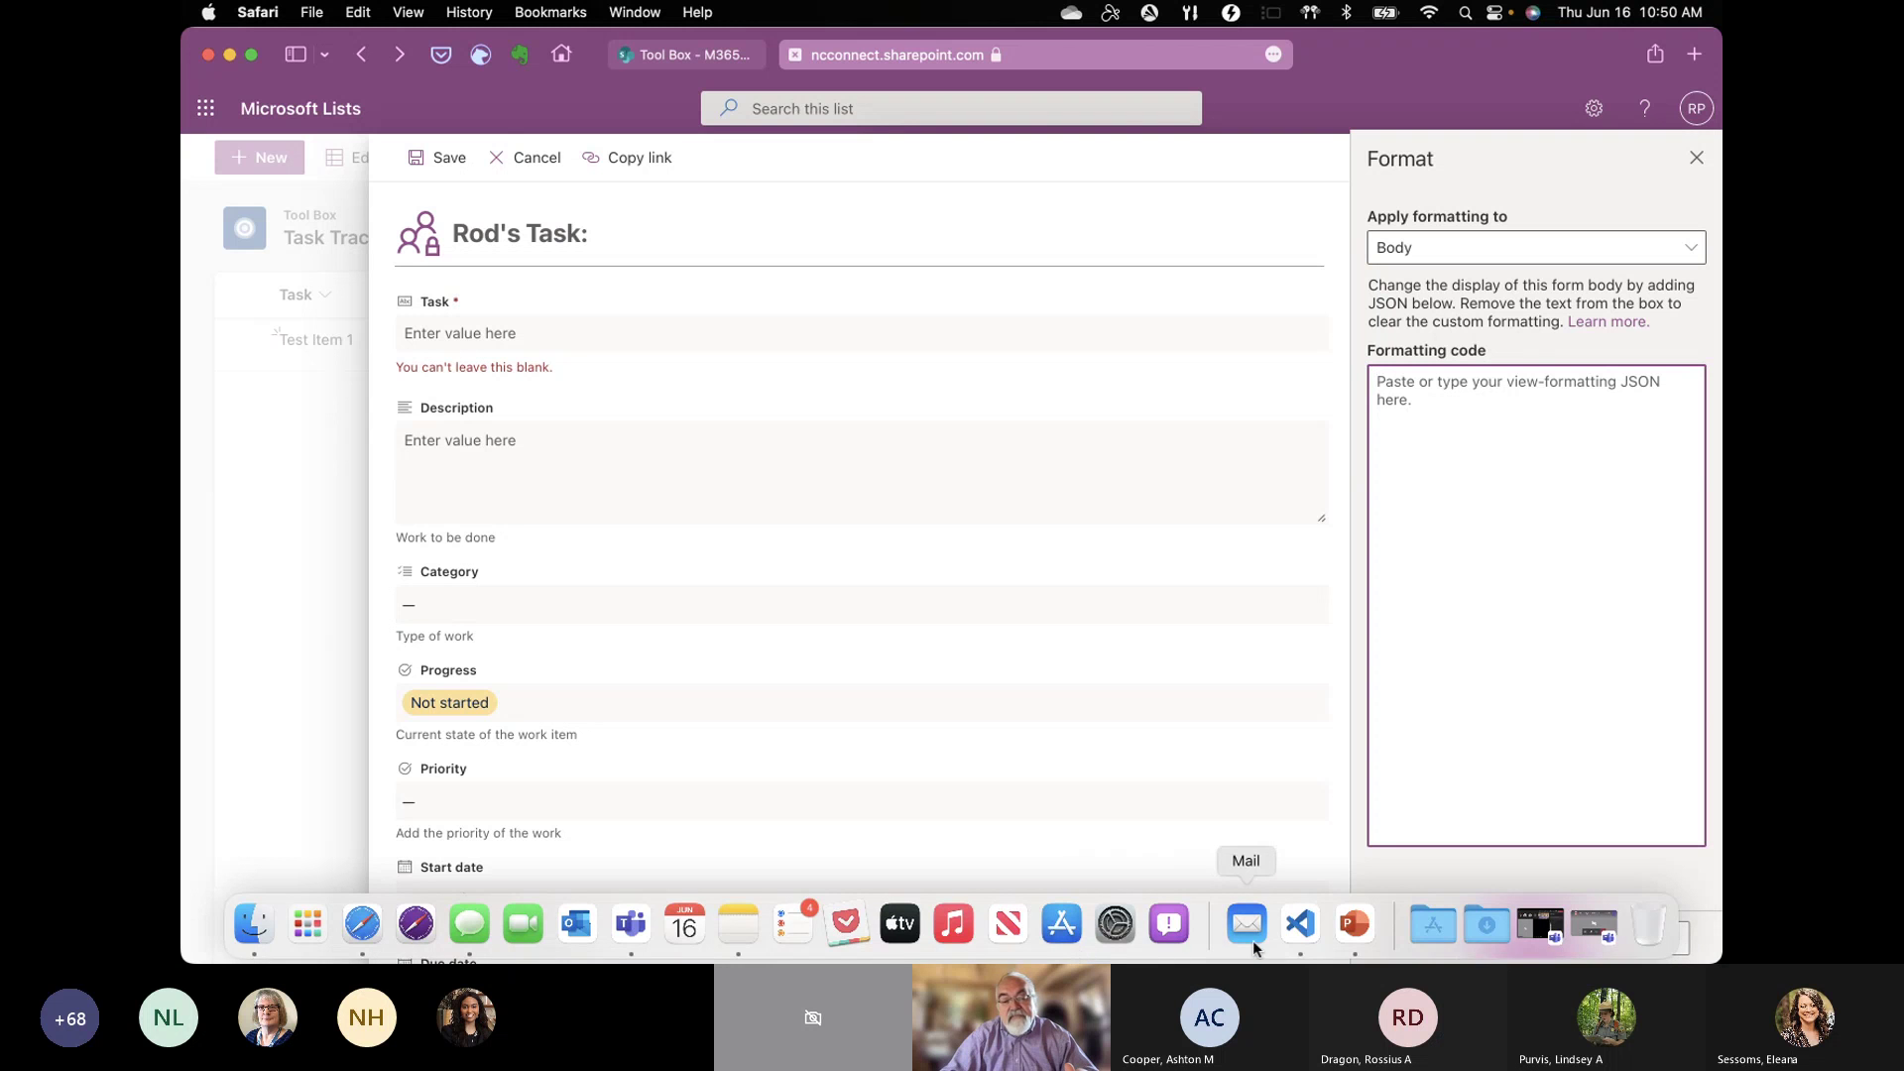
Step: Open Wrapped_Body.json in VS Code and select its entire sections/fields code
{"action": "left_click", "coordinate": [1300, 925]}
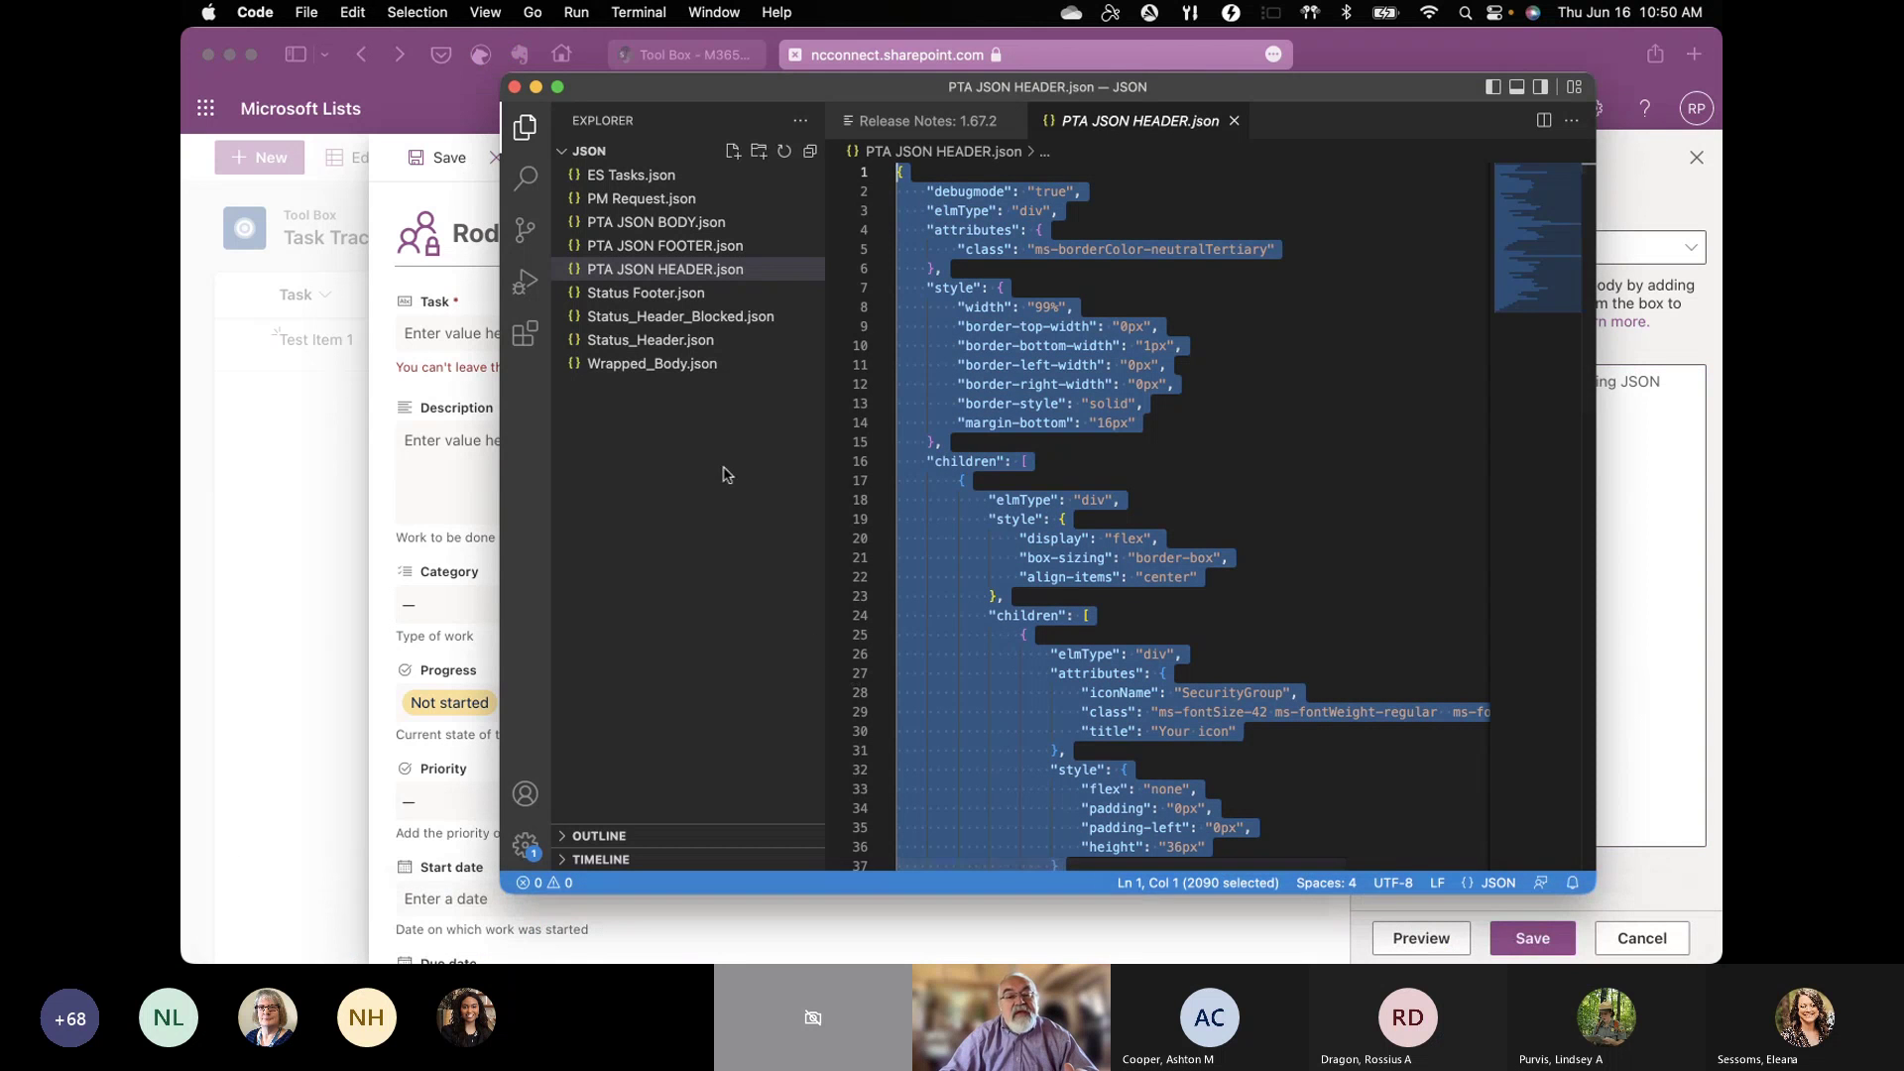
{"action": "left_click", "coordinate": [649, 367]}
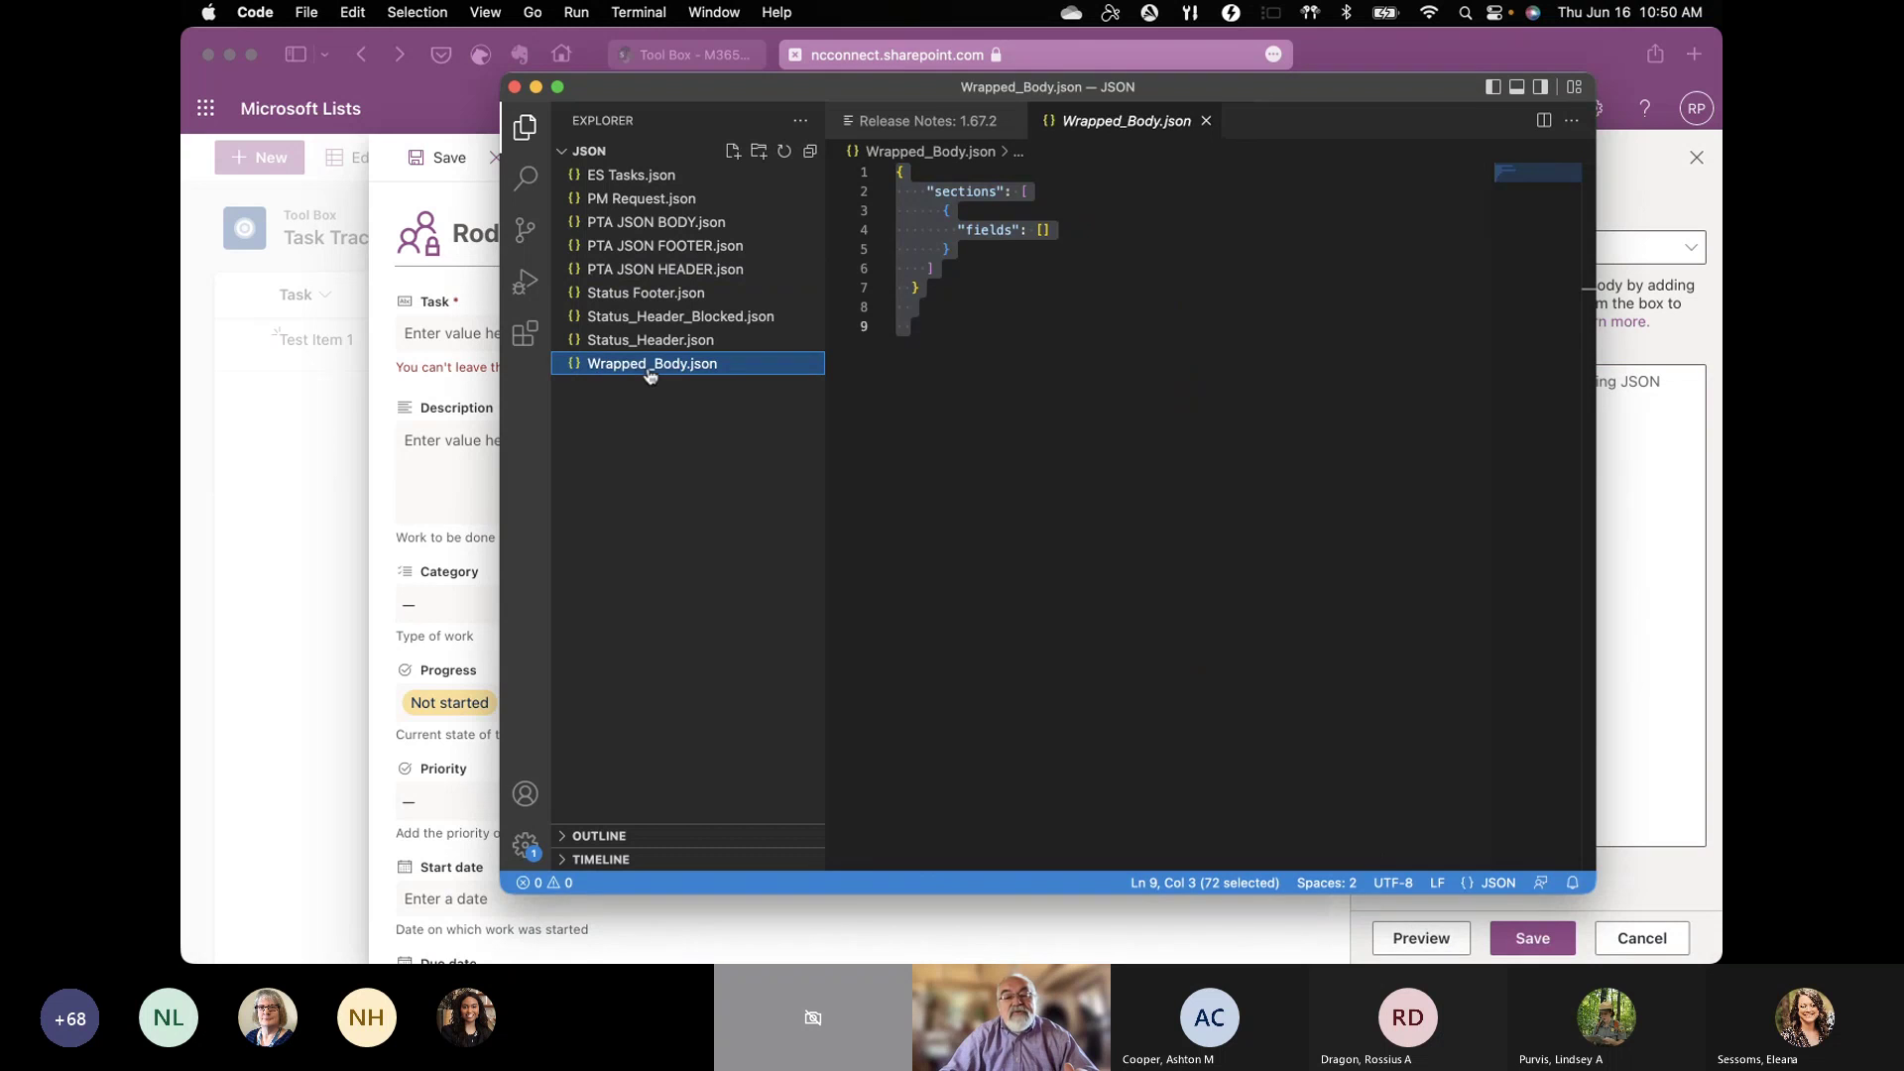
{"action": "left_click", "coordinate": [937, 330]}
{"action": "left_click_drag", "start_coordinate": [937, 330], "coordinate": [897, 171]}
{"action": "key", "text": "super+c"}
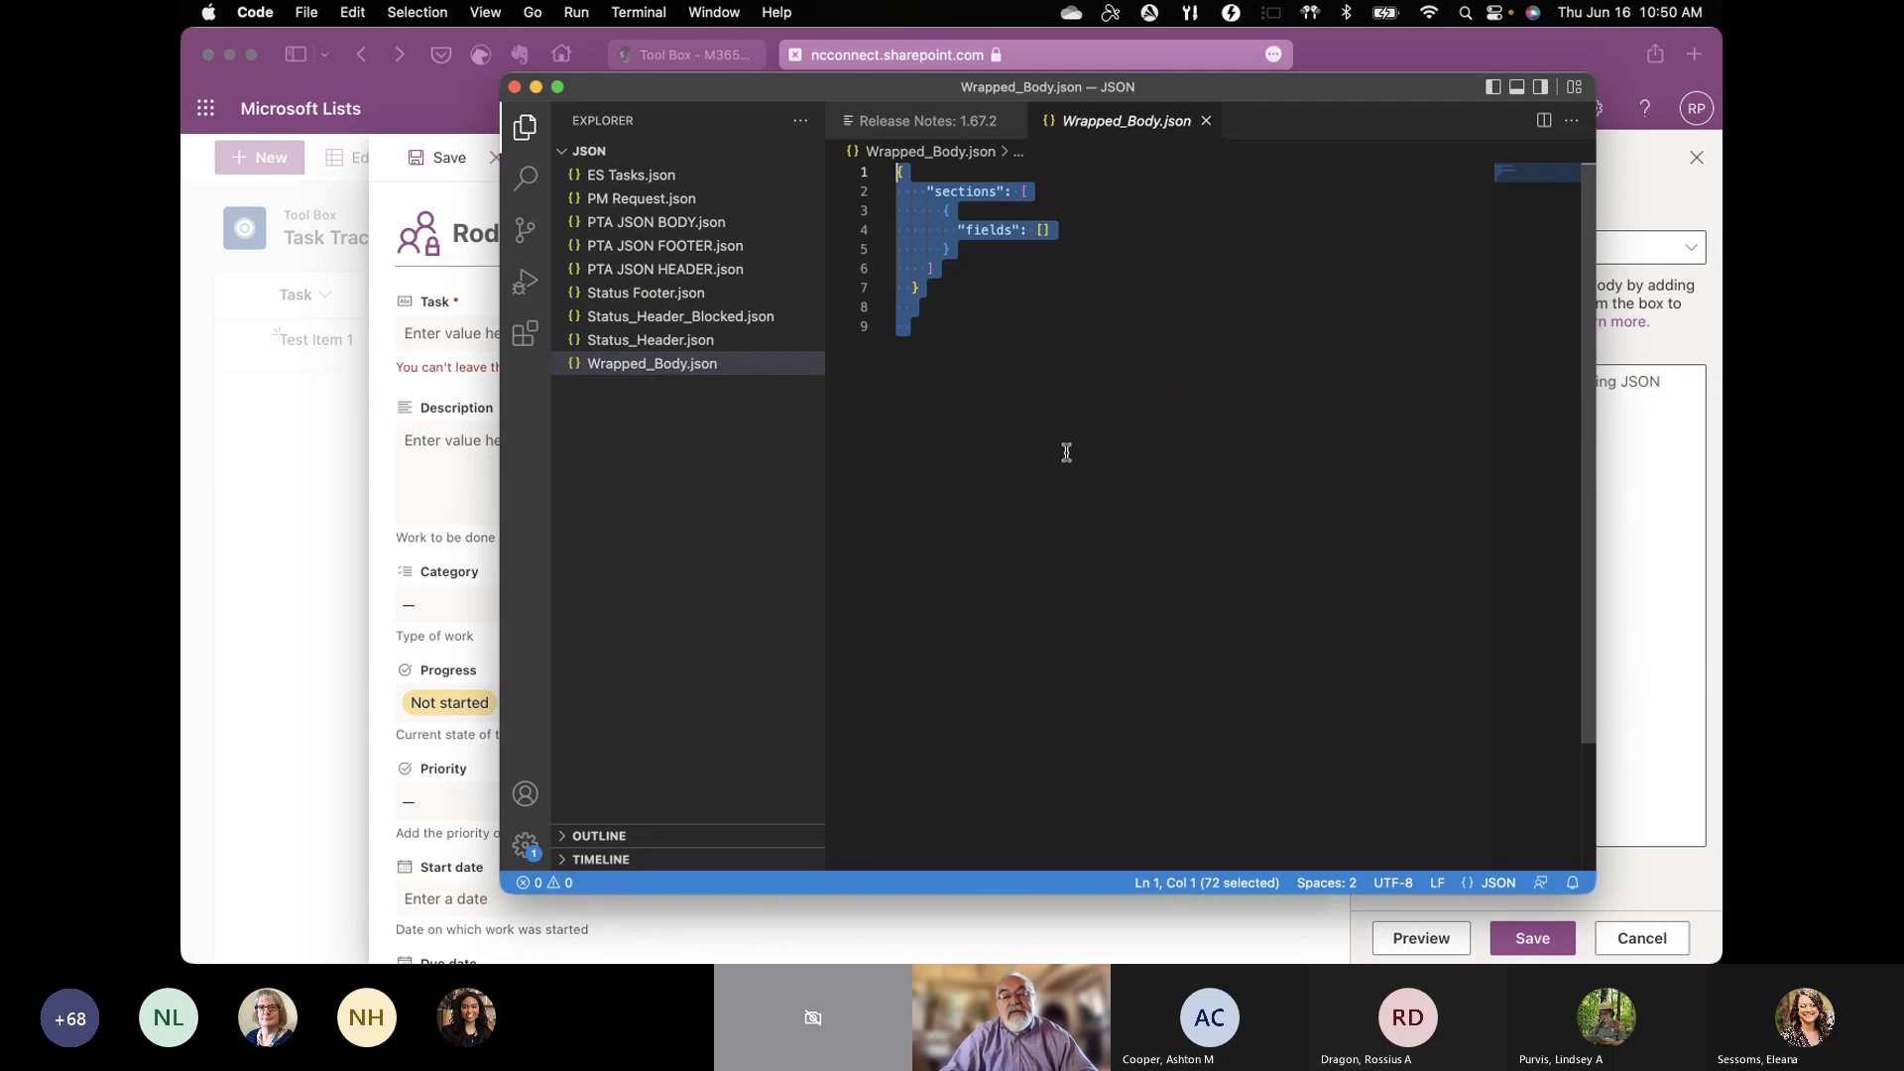
Step: Paste the Wrapped_Body JSON into the Body formatting code, preview it, and save
{"action": "left_click", "coordinate": [1629, 496]}
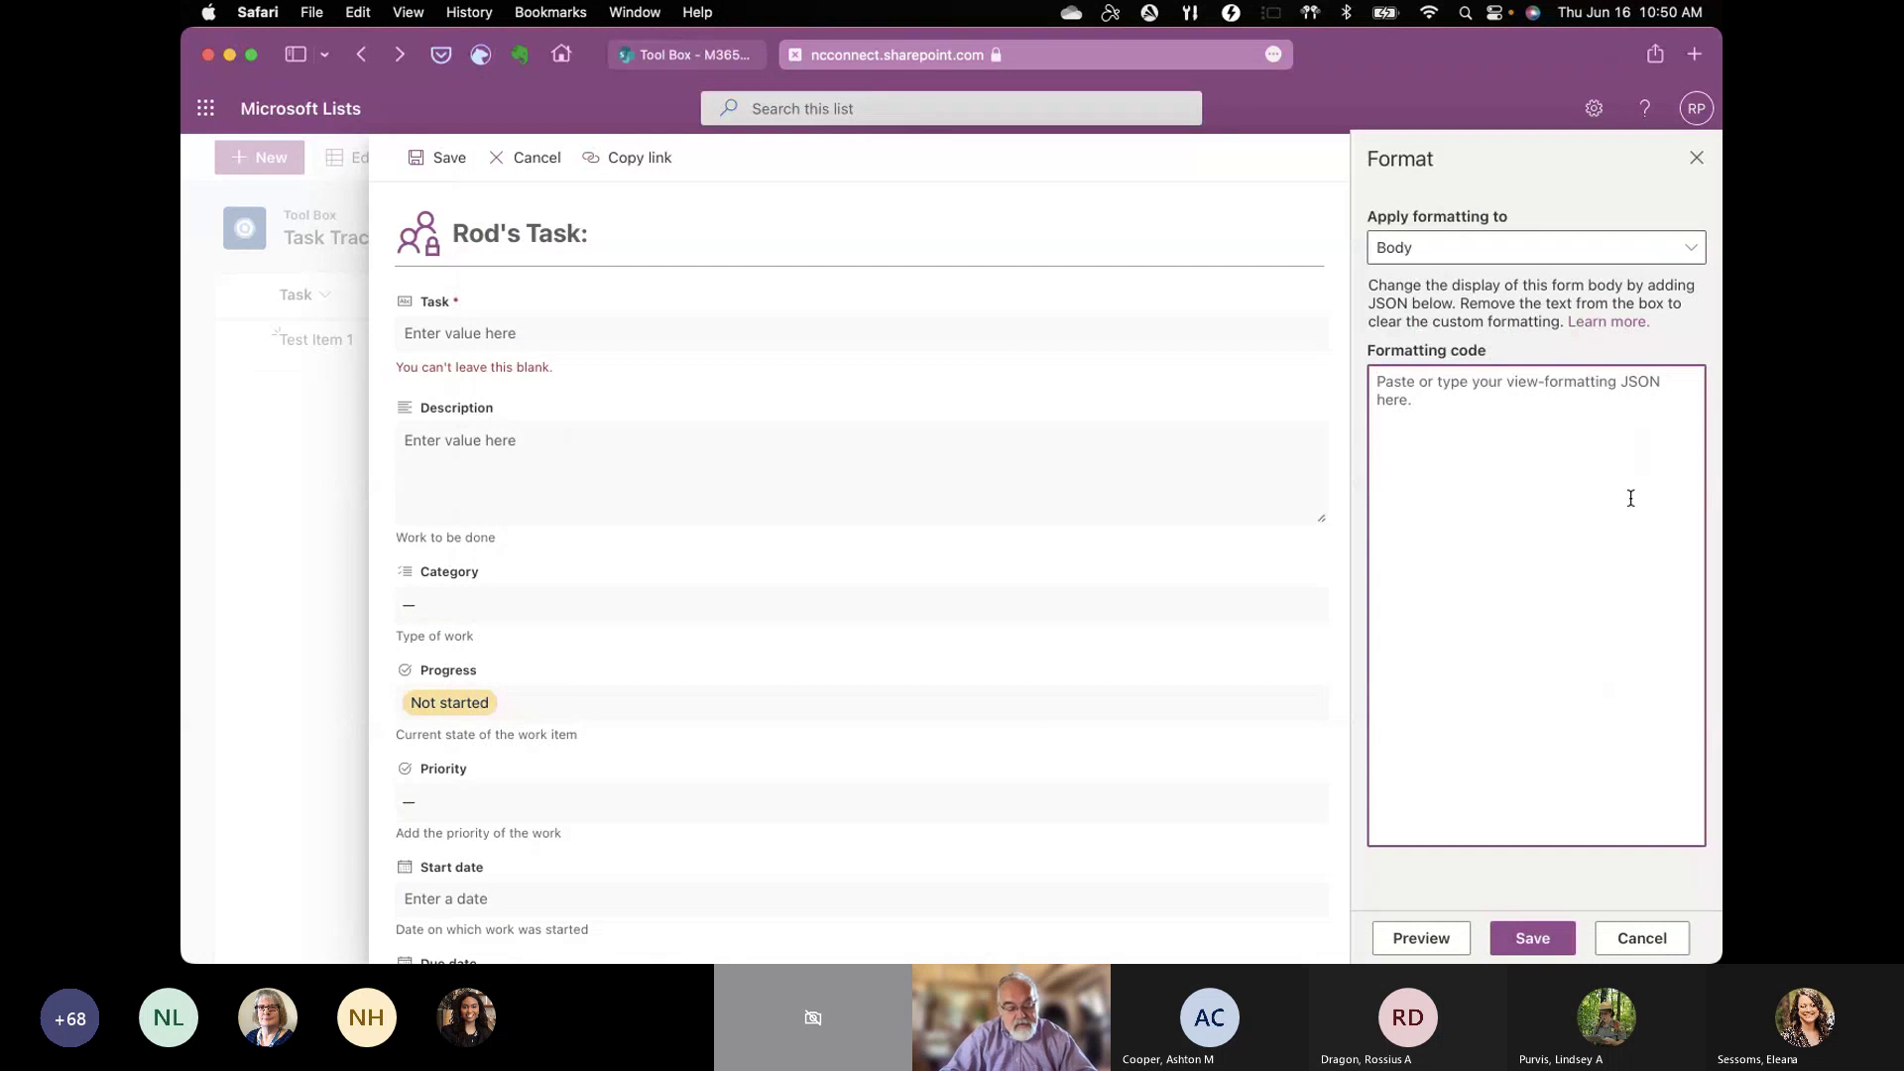
{"action": "key", "text": "super+v"}
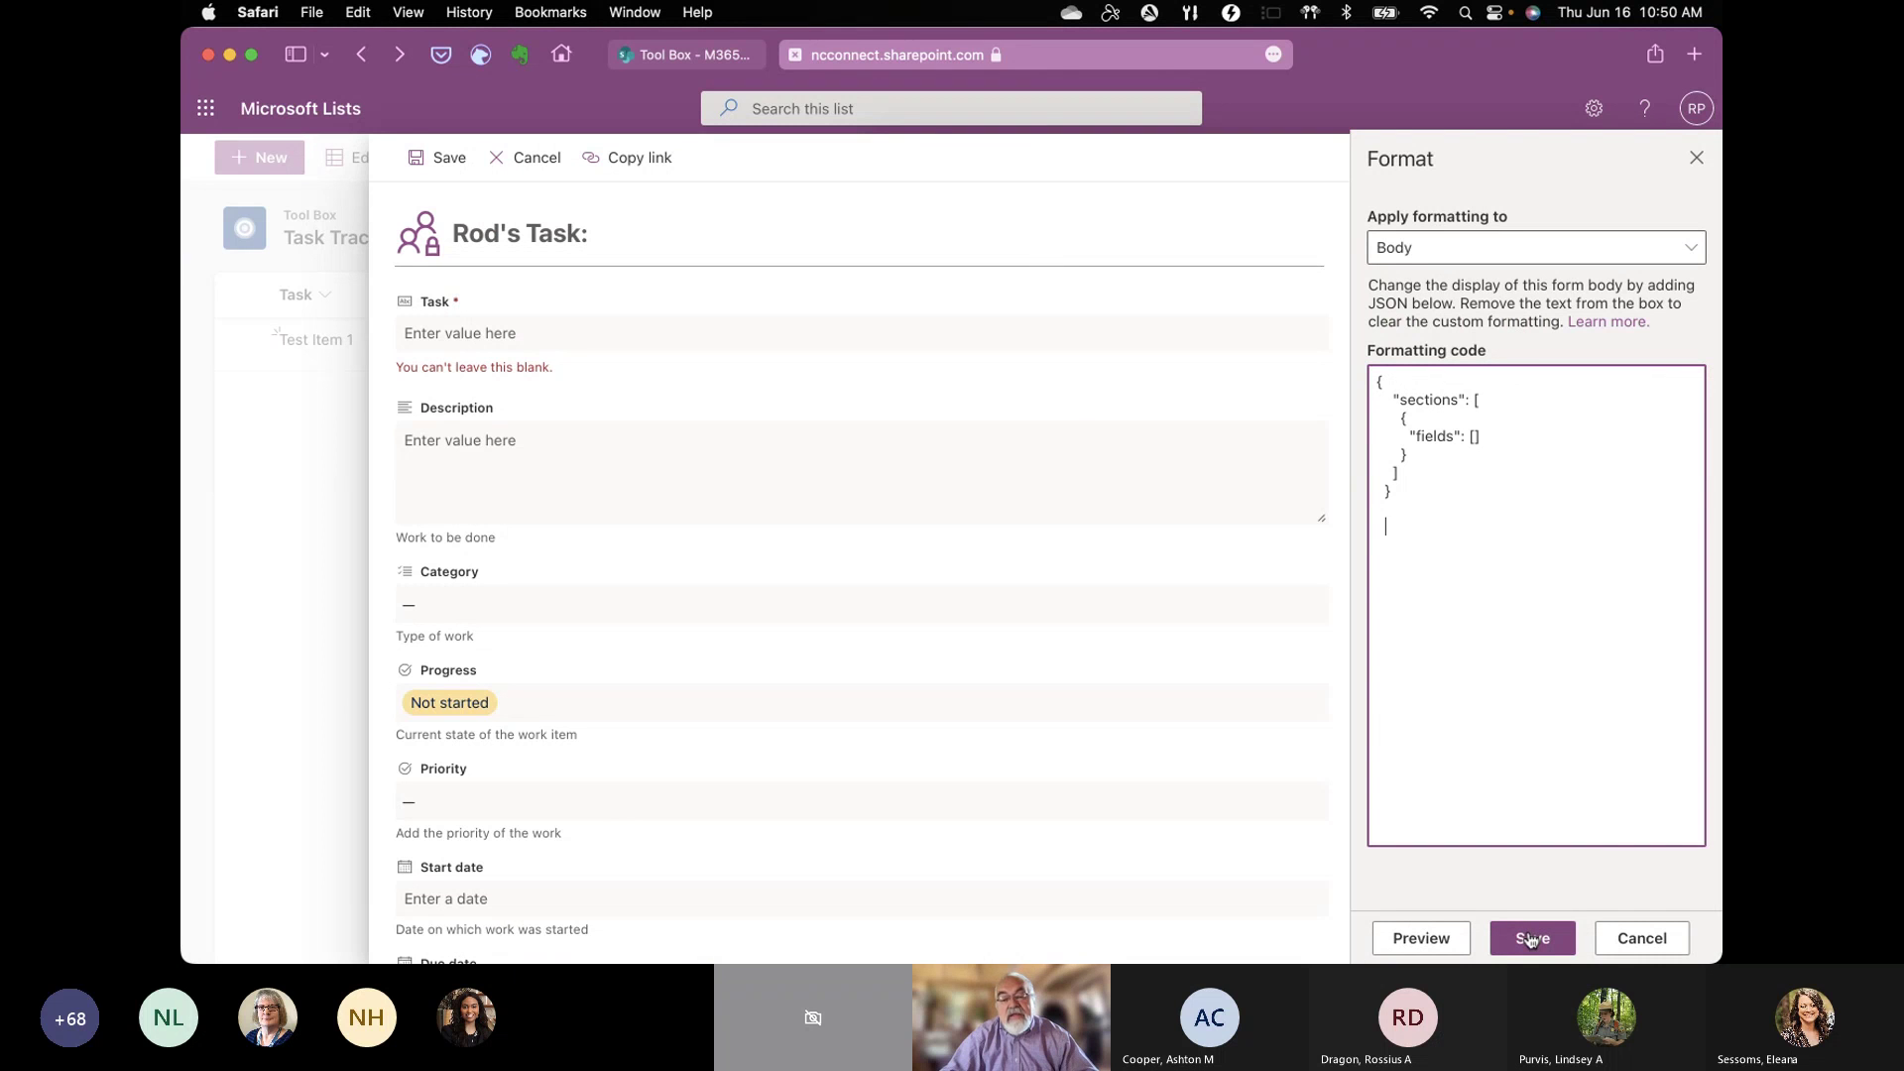
{"action": "left_click", "coordinate": [1454, 943]}
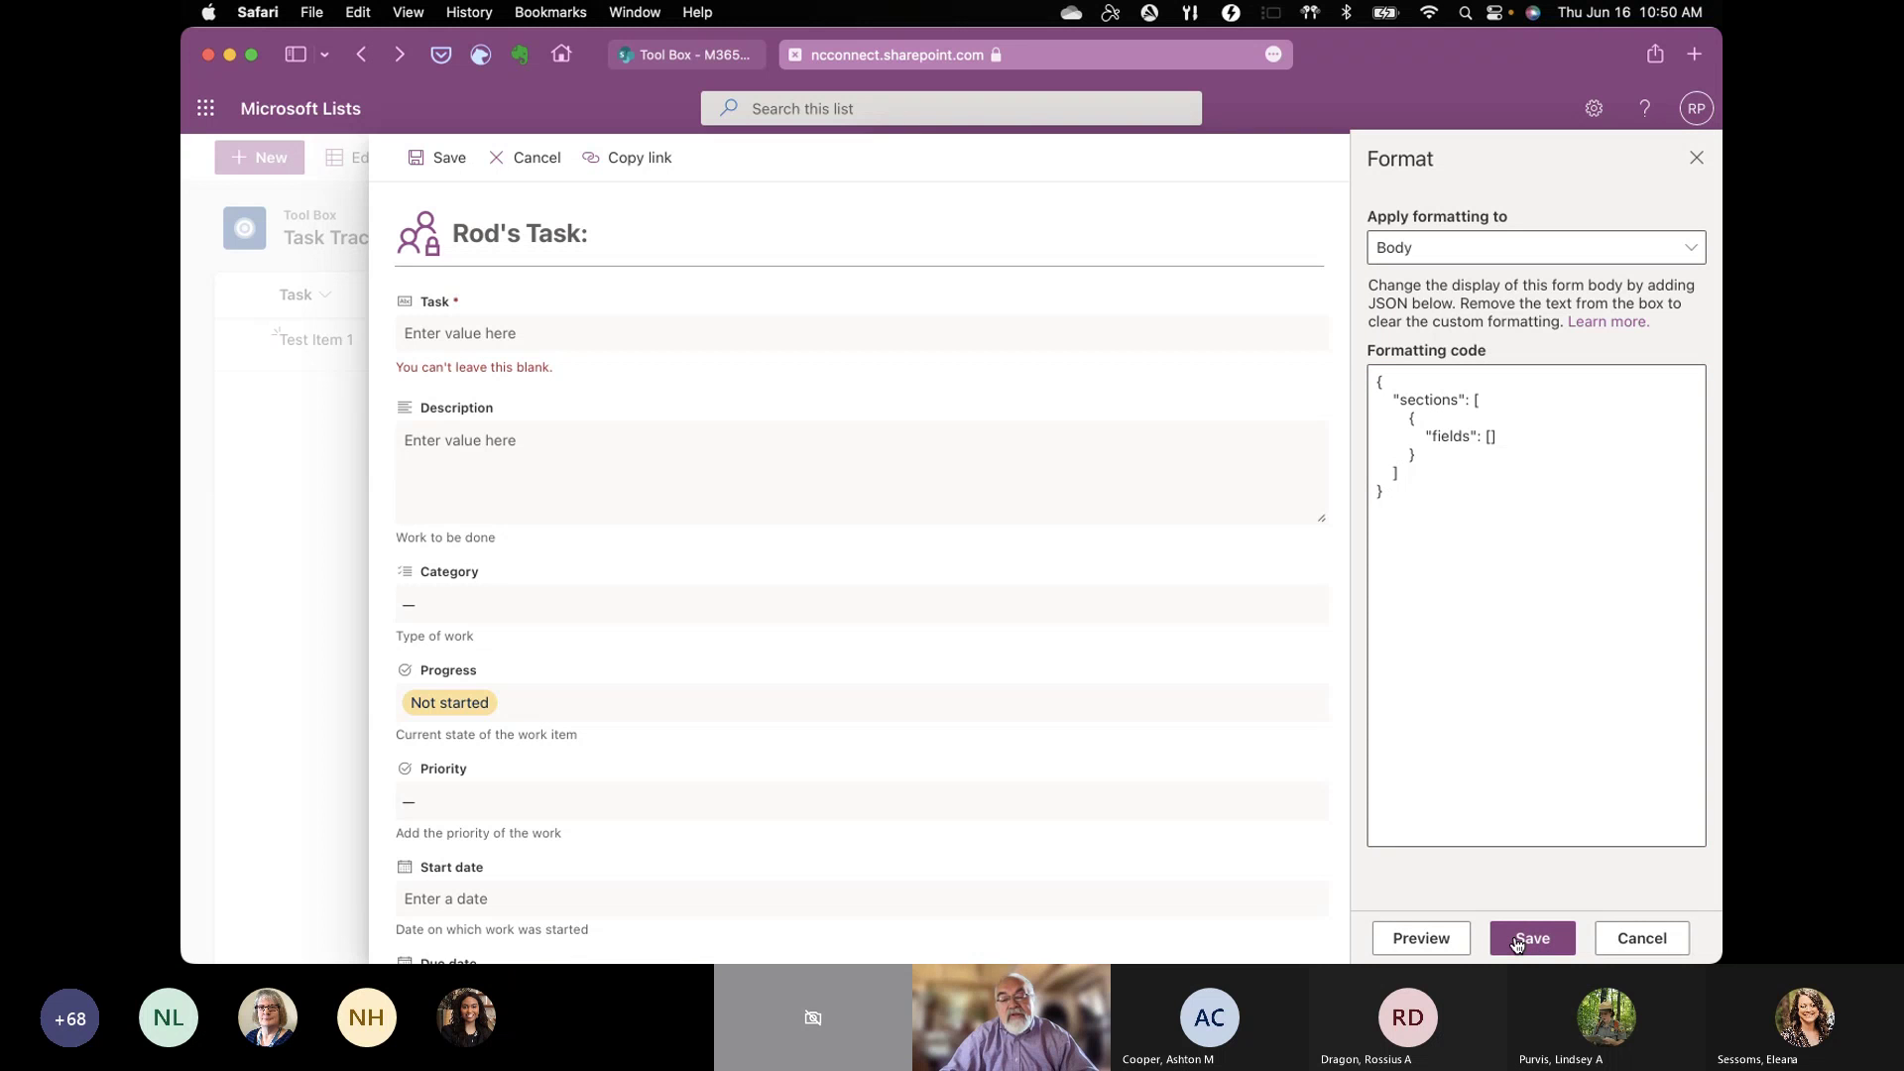
{"action": "left_click", "coordinate": [1516, 940]}
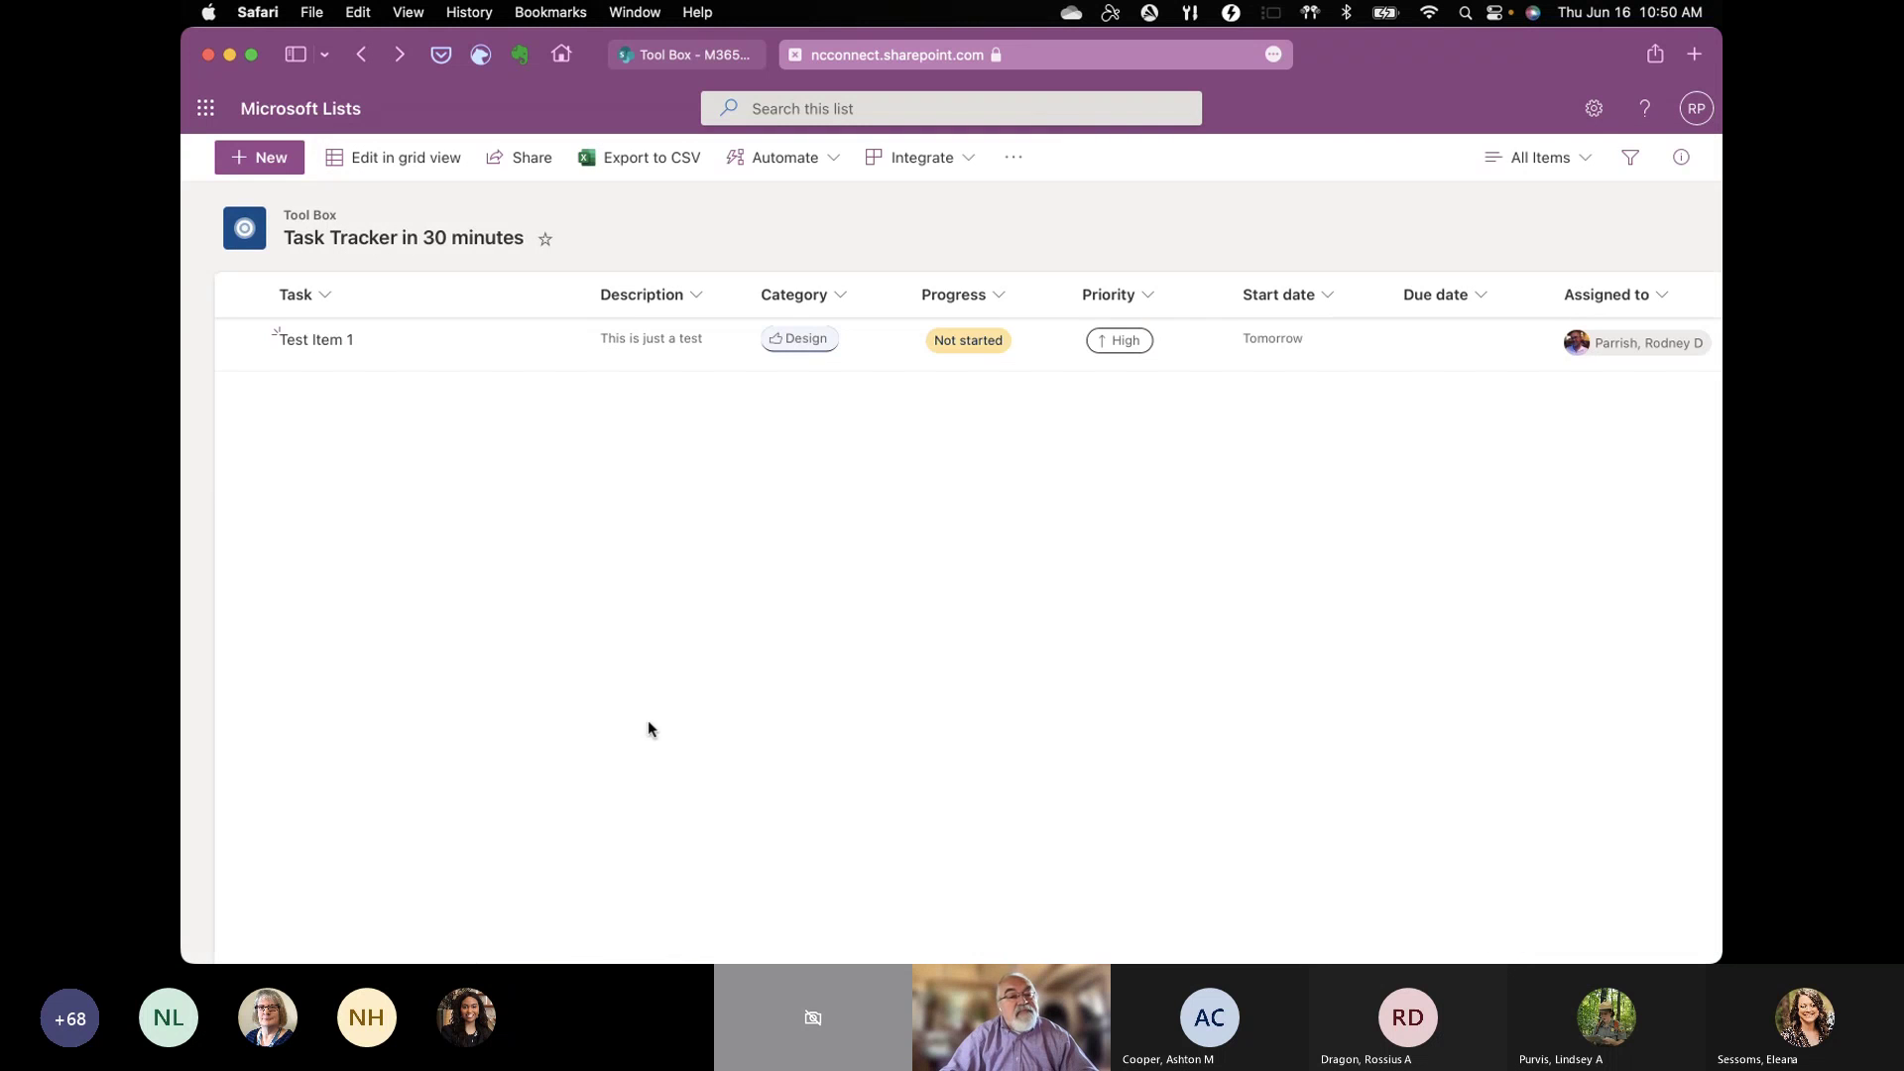
Step: Start a new item titled 'My second task' with description 'Just another one'
{"action": "left_click", "coordinate": [272, 159]}
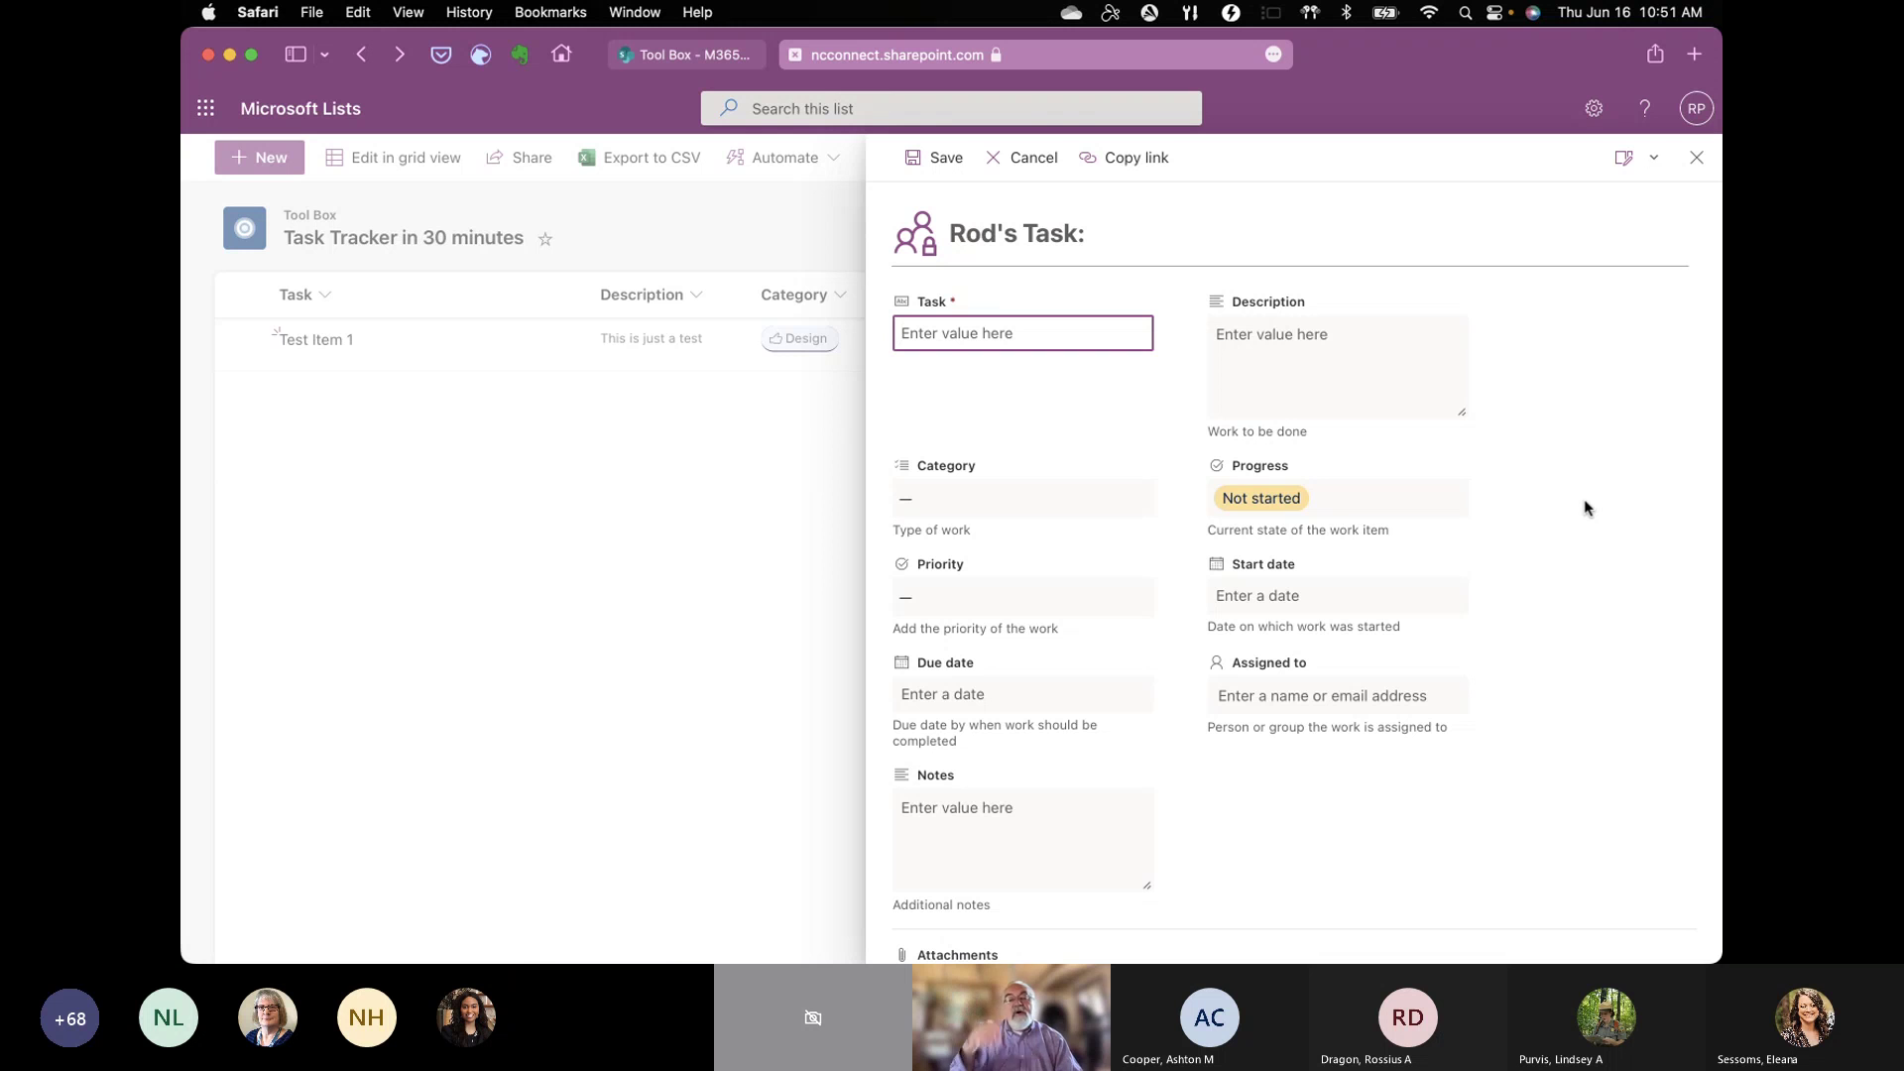
{"action": "scroll", "coordinate": [1585, 503], "scroll_direction": "down", "scroll_amount": 3}
{"action": "scroll", "coordinate": [1584, 504], "scroll_direction": "up", "scroll_amount": 3}
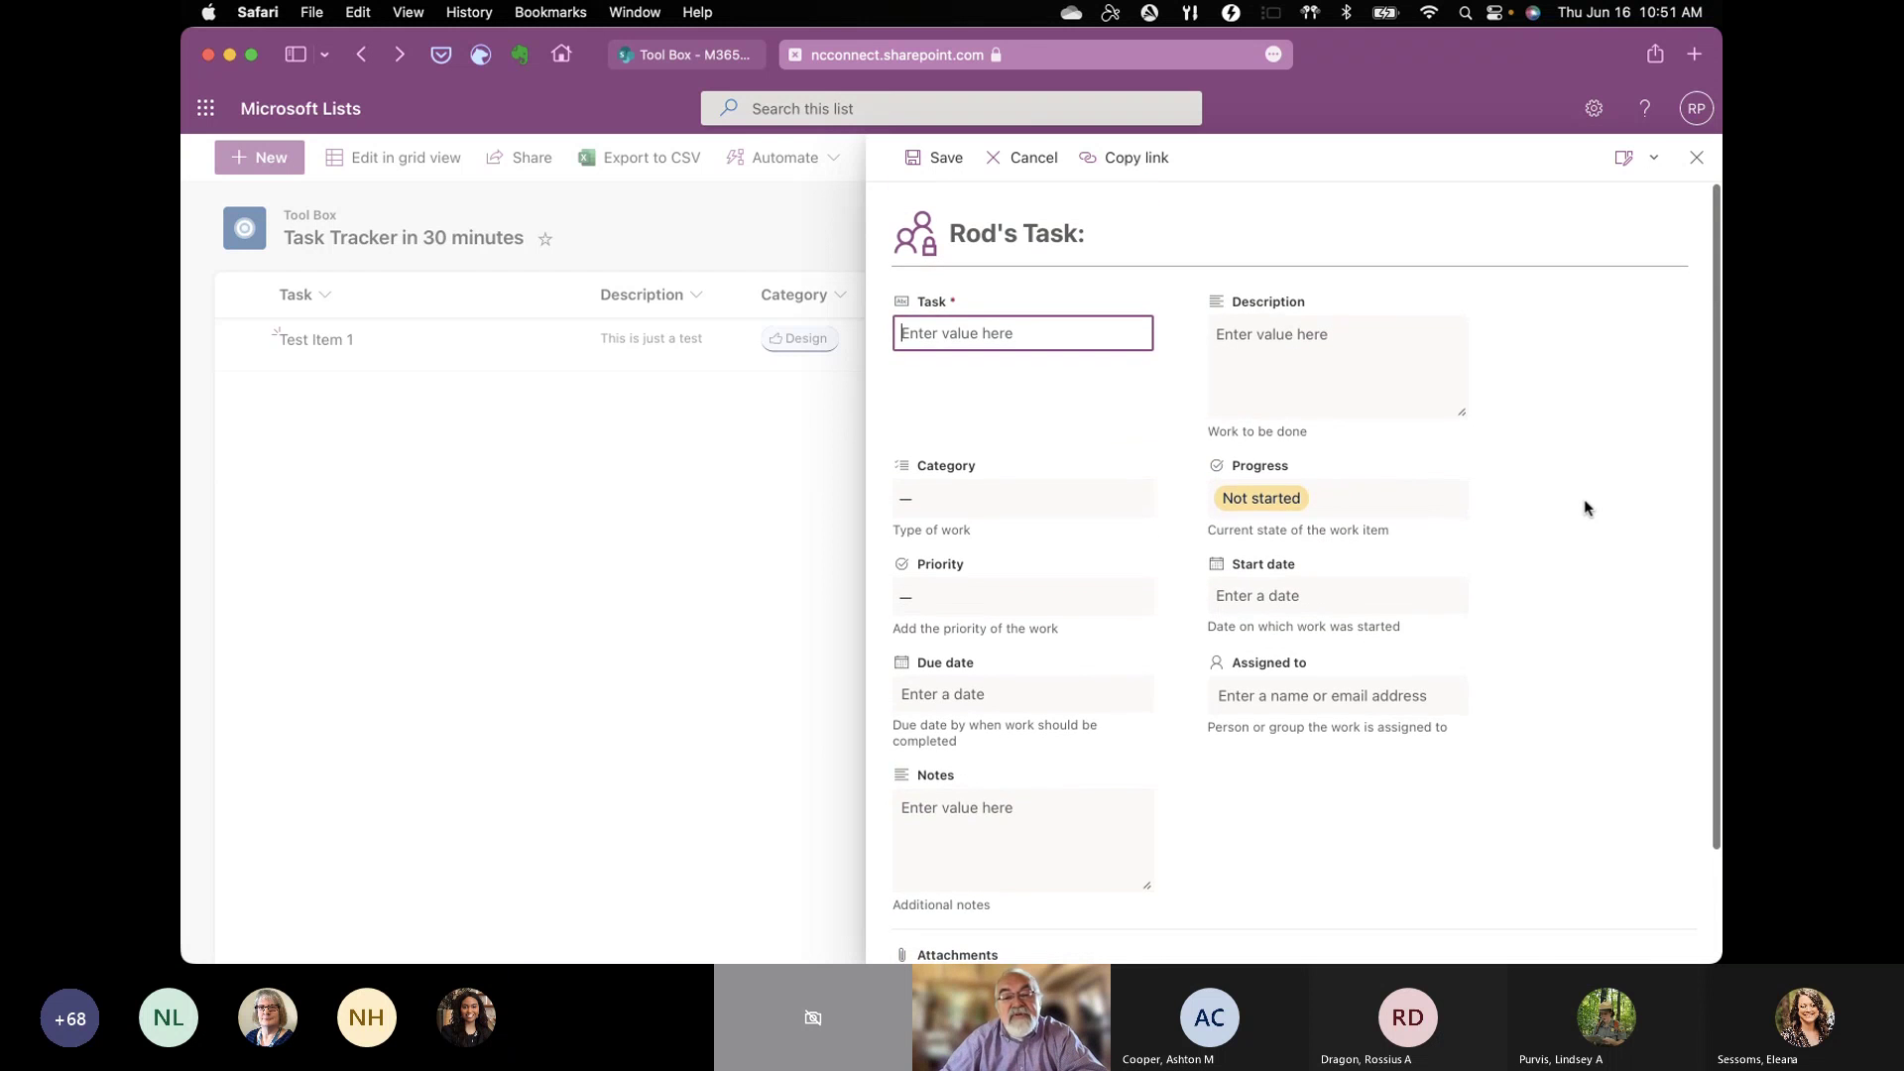
{"action": "scroll", "coordinate": [1585, 504], "scroll_direction": "down", "scroll_amount": 3}
{"action": "scroll", "coordinate": [1584, 501], "scroll_direction": "up", "scroll_amount": 2}
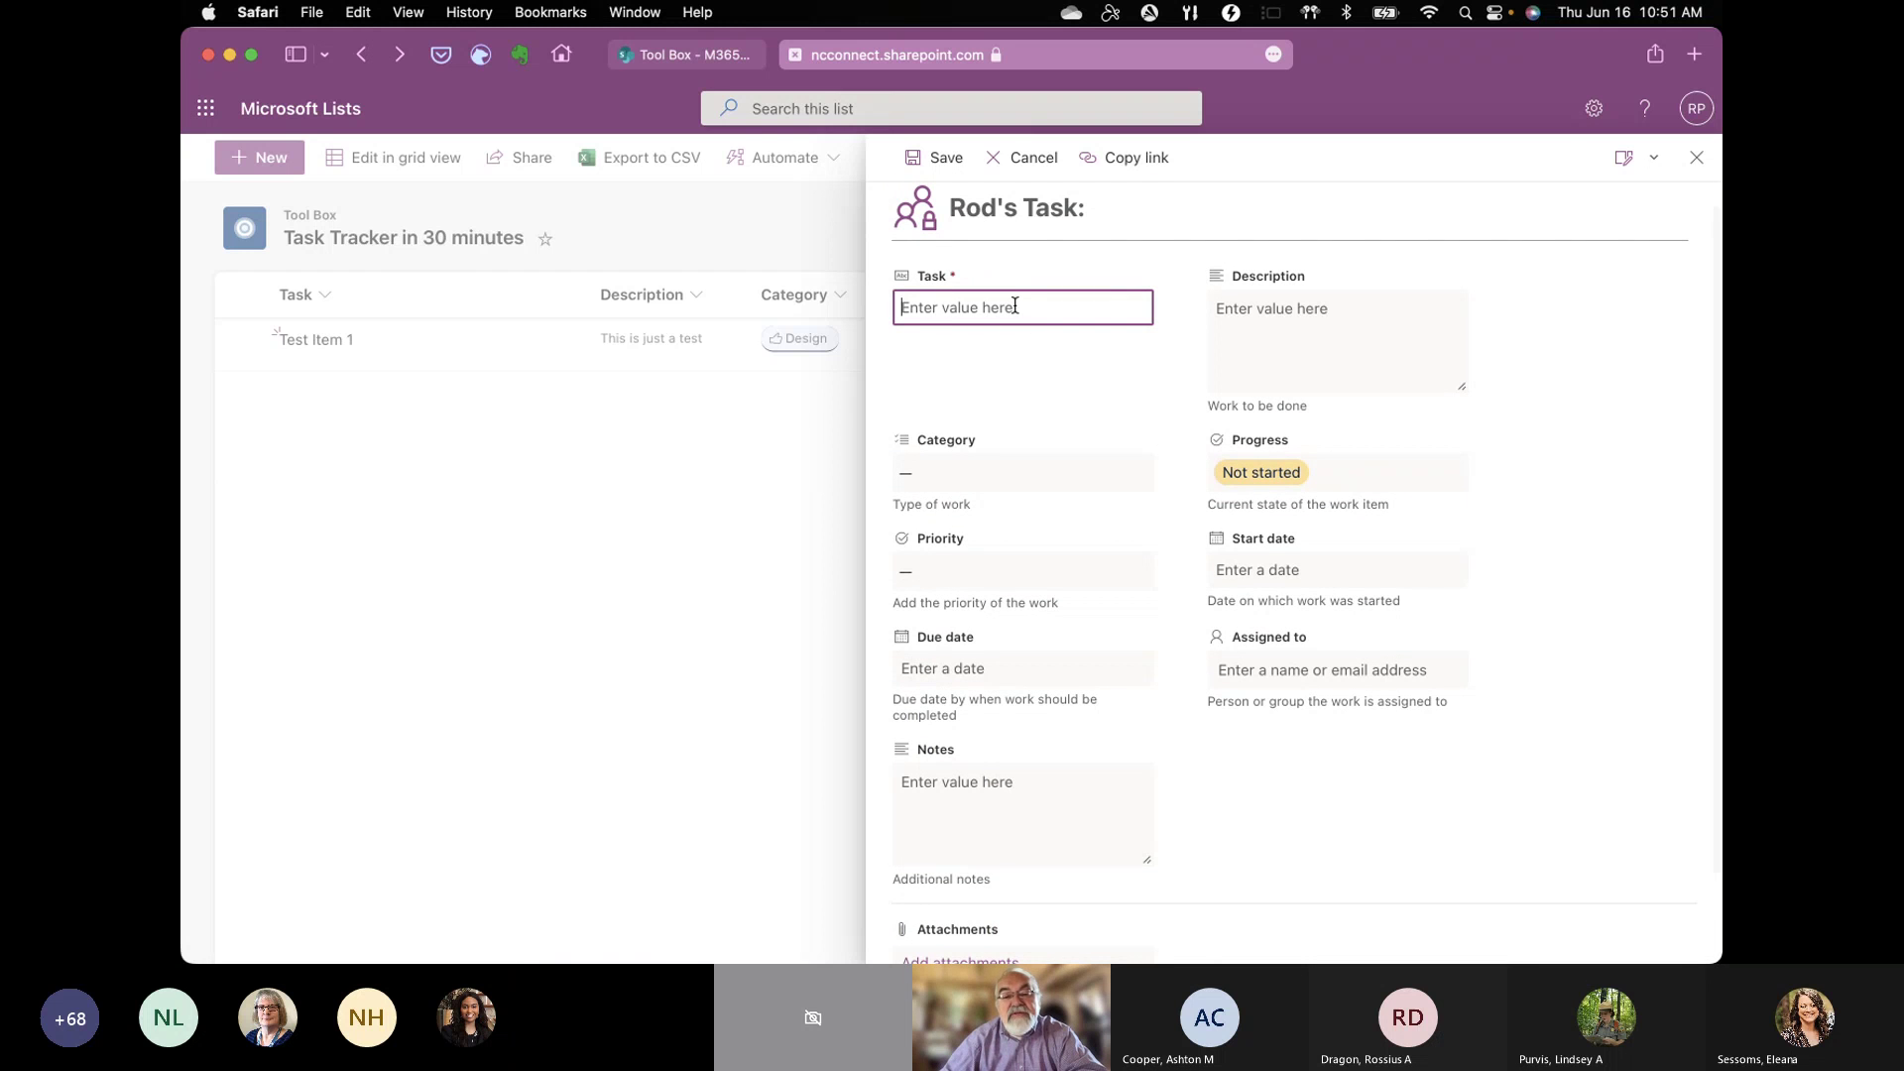
{"action": "type", "text": "My second task"}
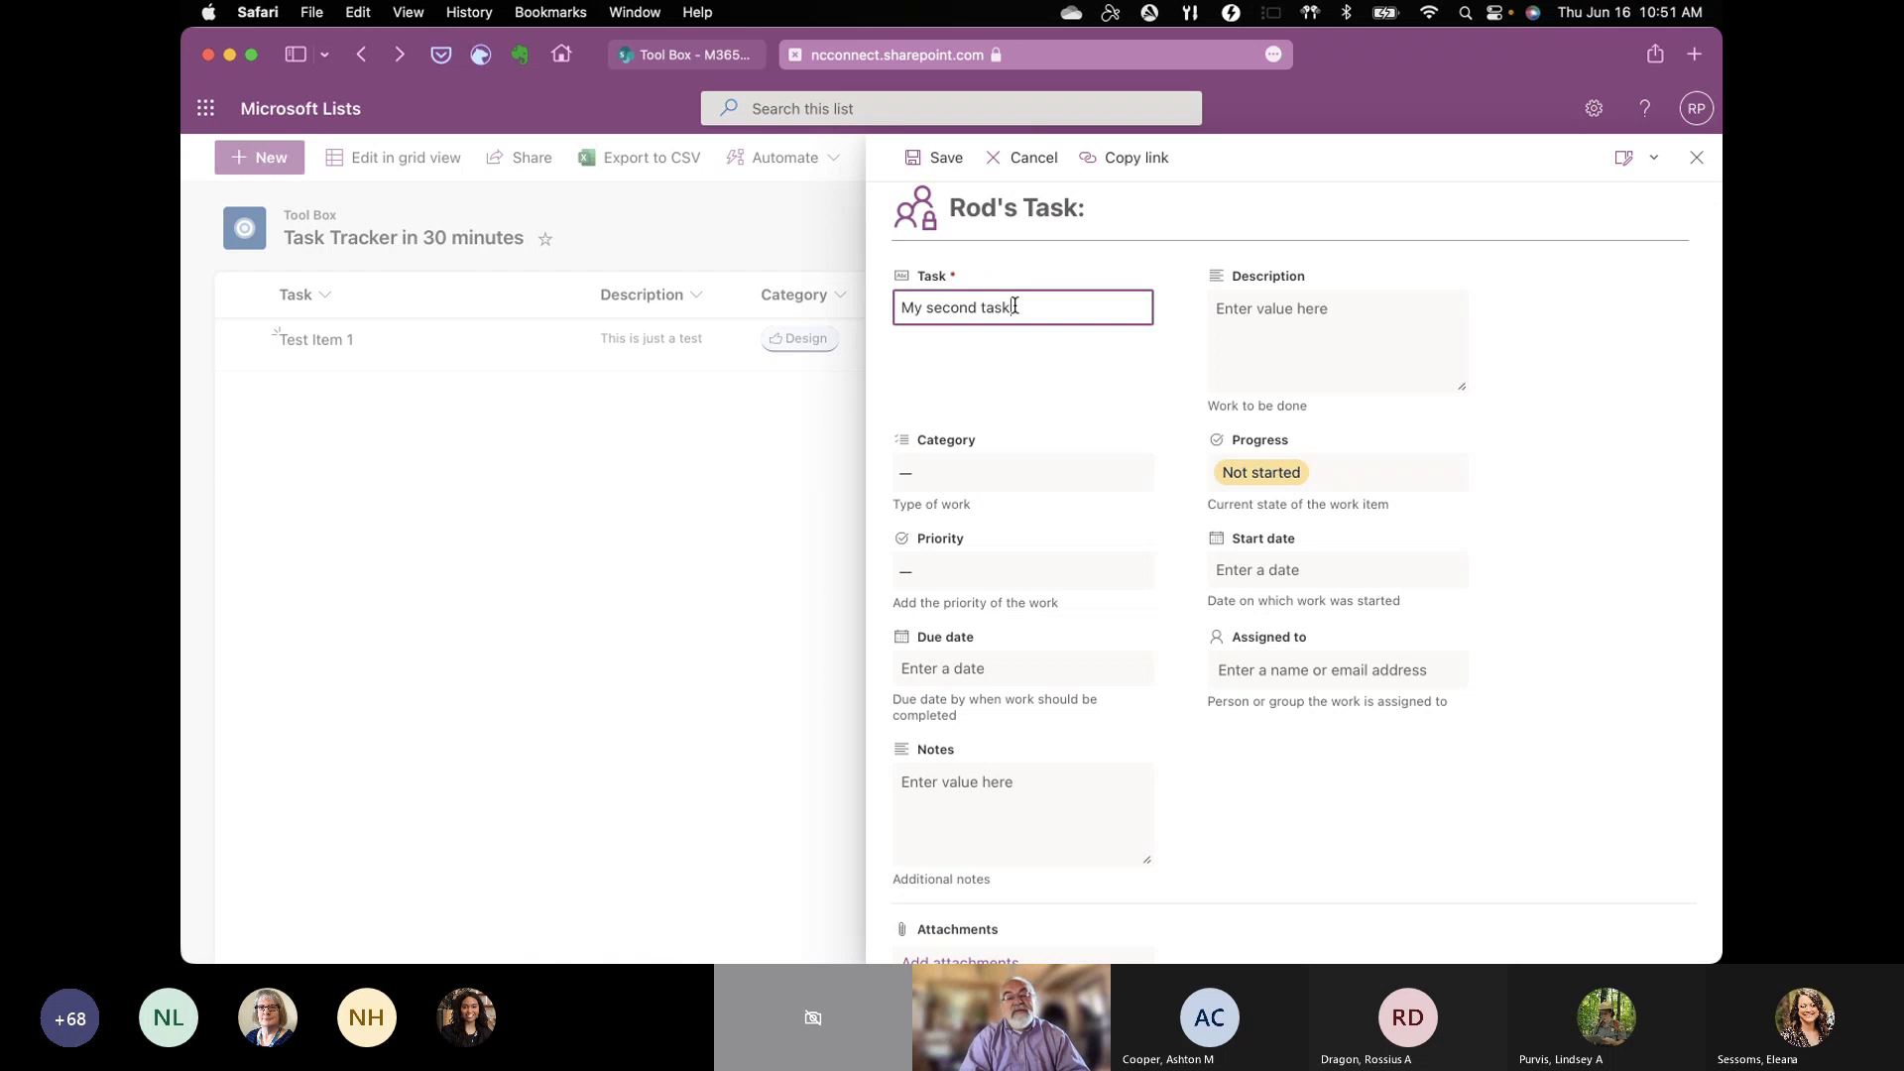
{"action": "key", "text": "Tab"}
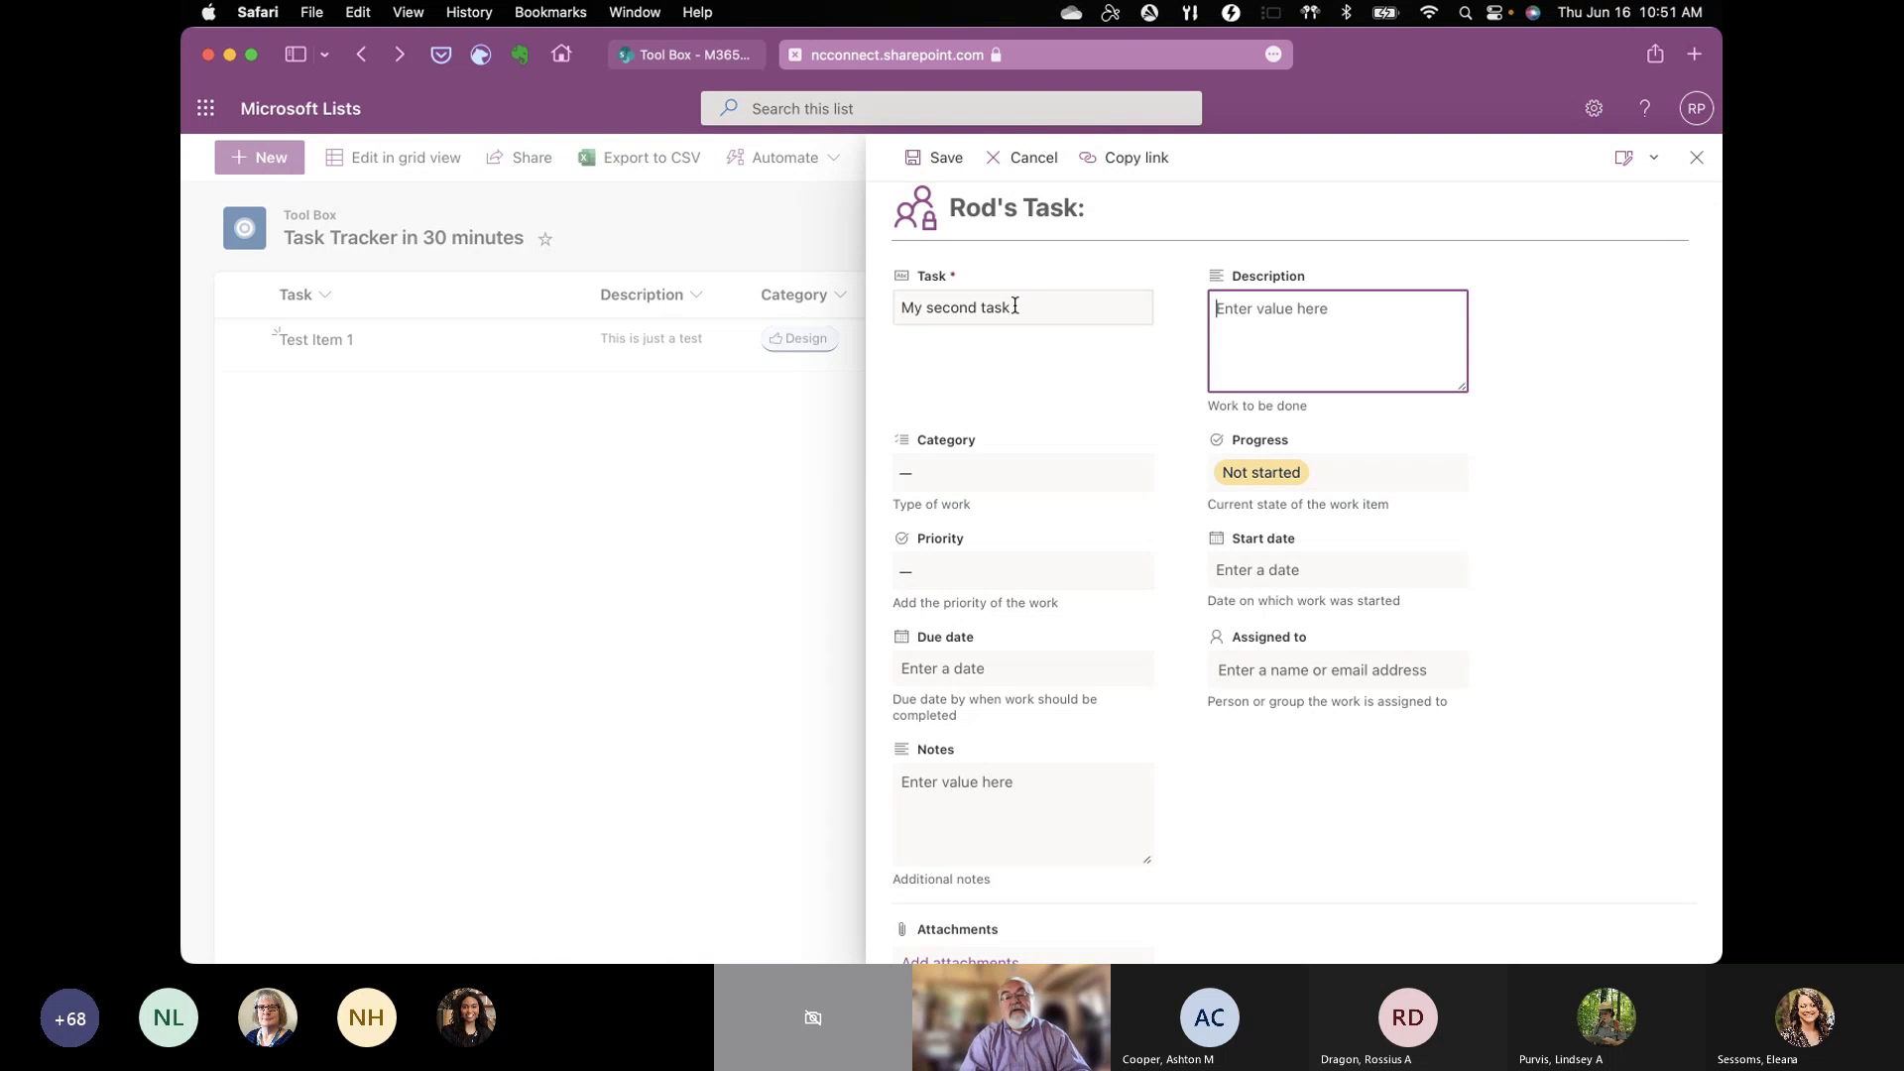
{"action": "type", "text": "Just another one"}
Step: Set Category to Planning, Priority to High, Start date to June 16, and pick the assignee from the directory
{"action": "left_click", "coordinate": [912, 481]}
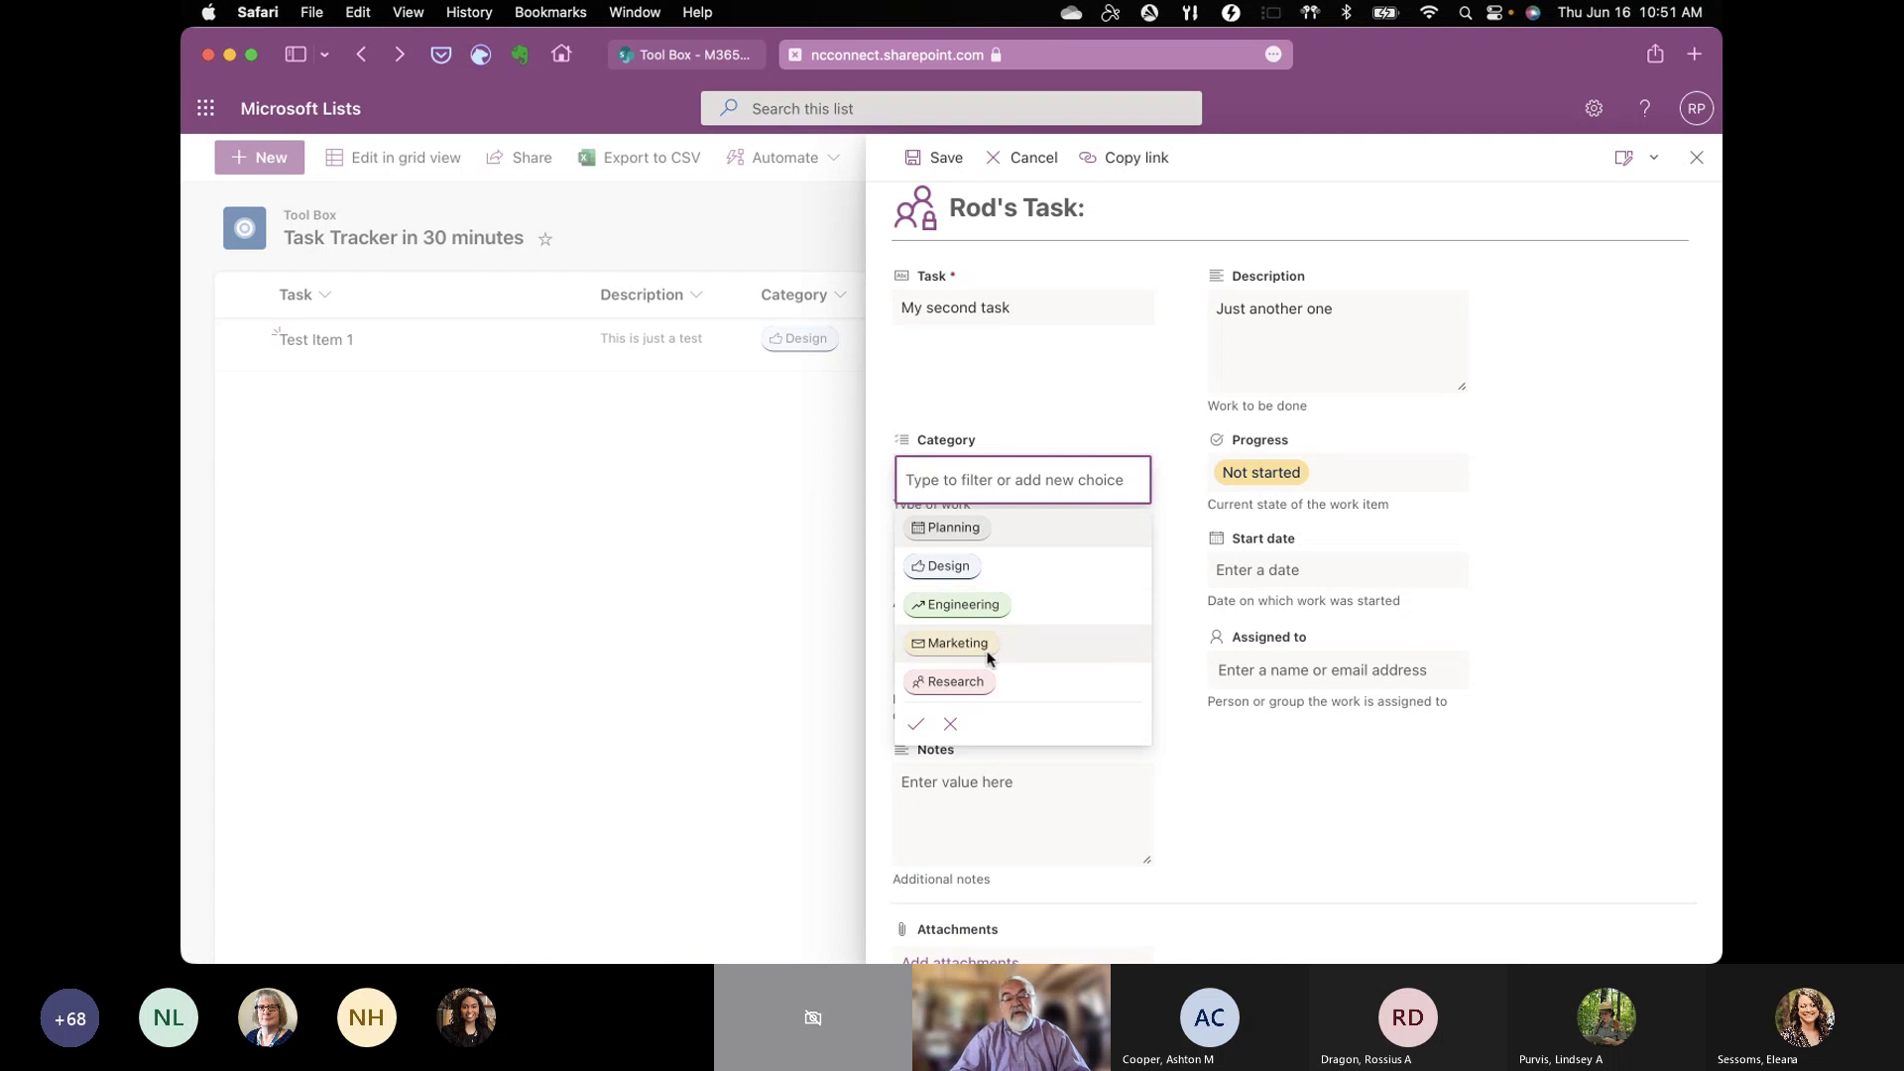
{"action": "left_click", "coordinate": [951, 528]}
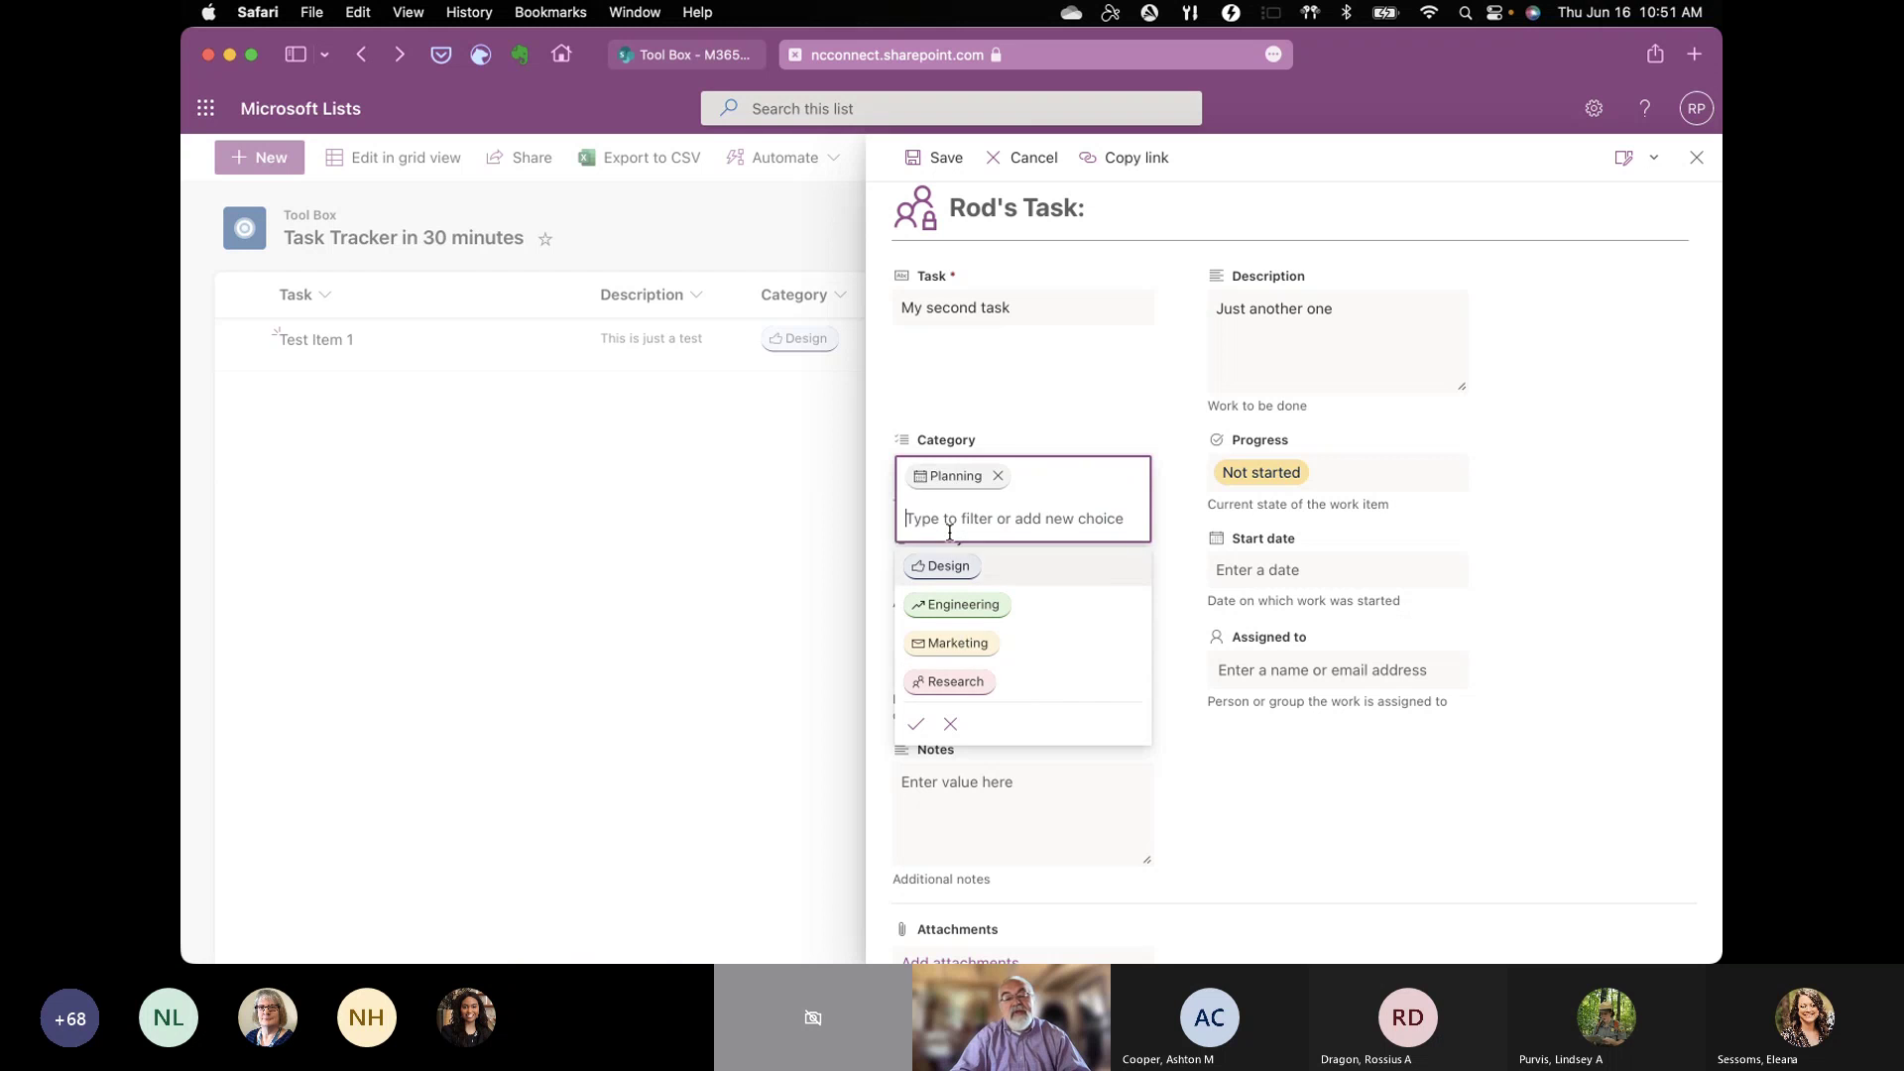
{"action": "left_click", "coordinate": [1540, 500]}
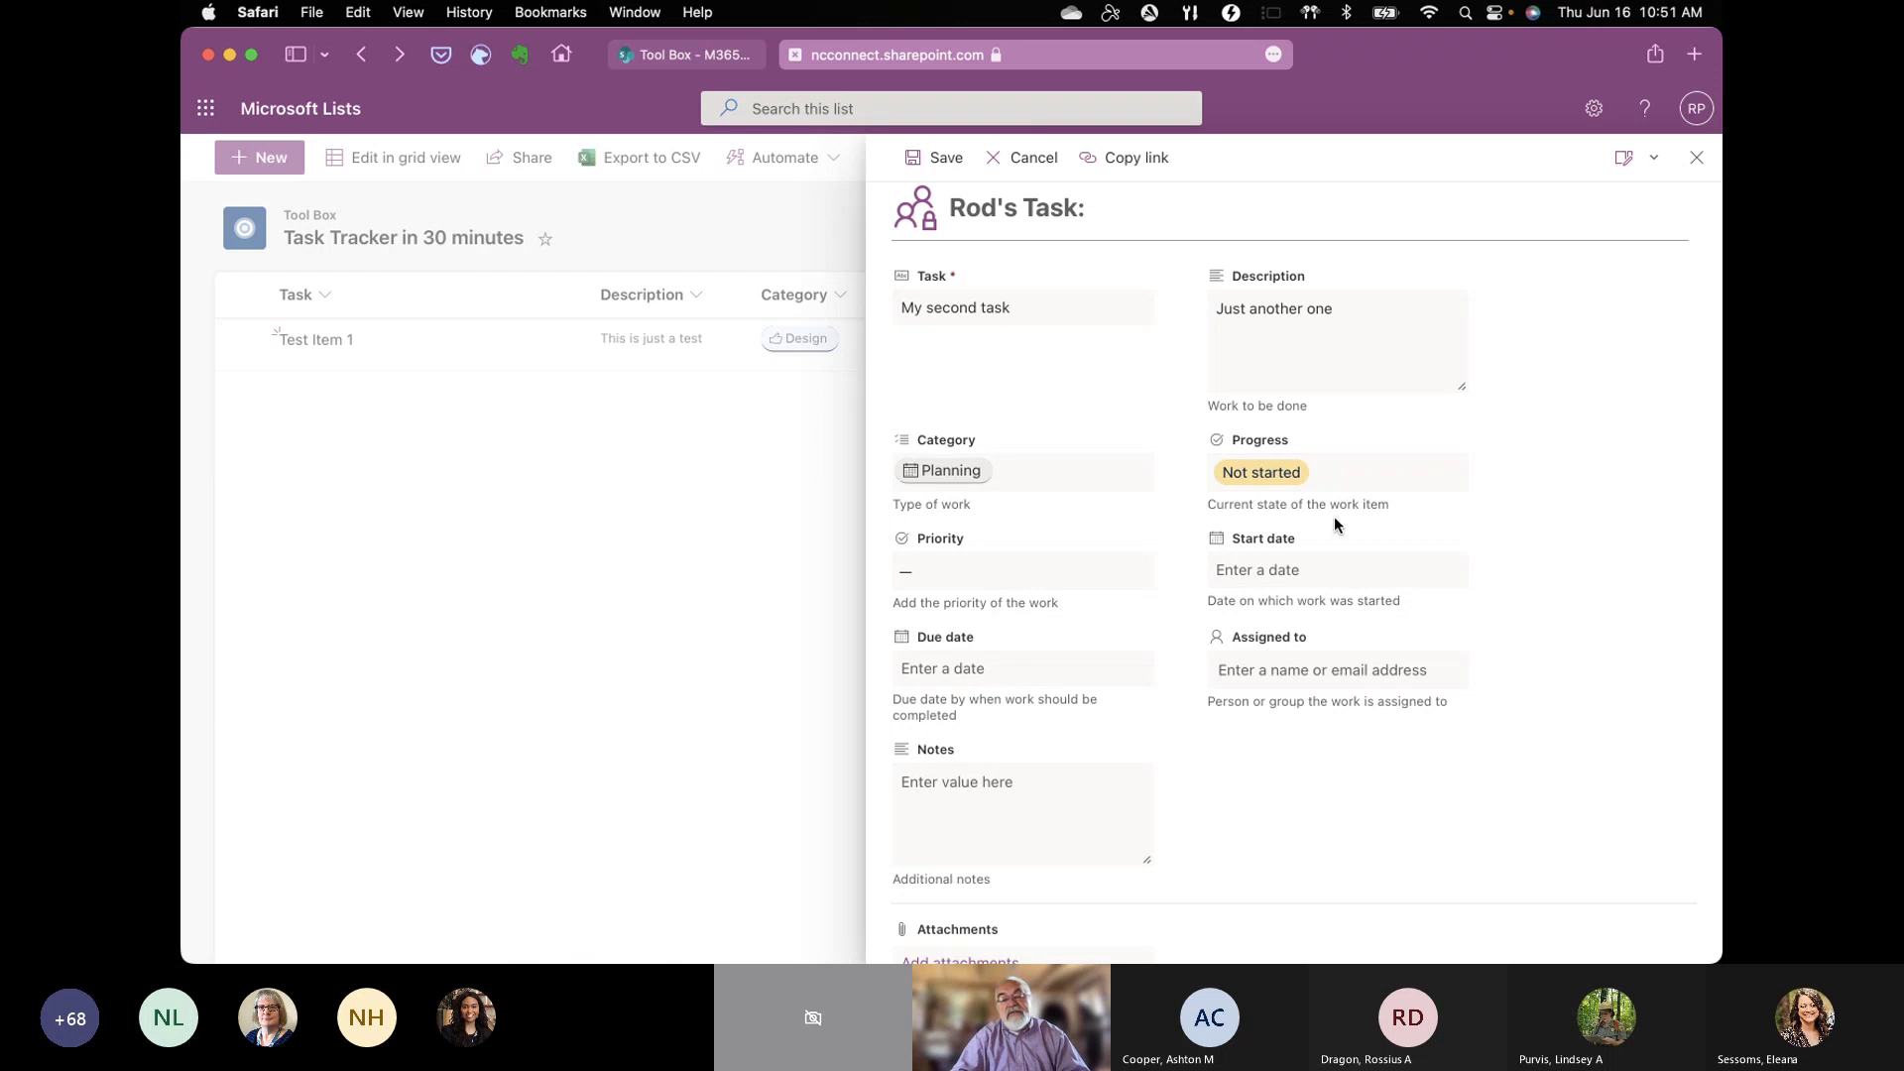
{"action": "left_click", "coordinate": [1001, 586]}
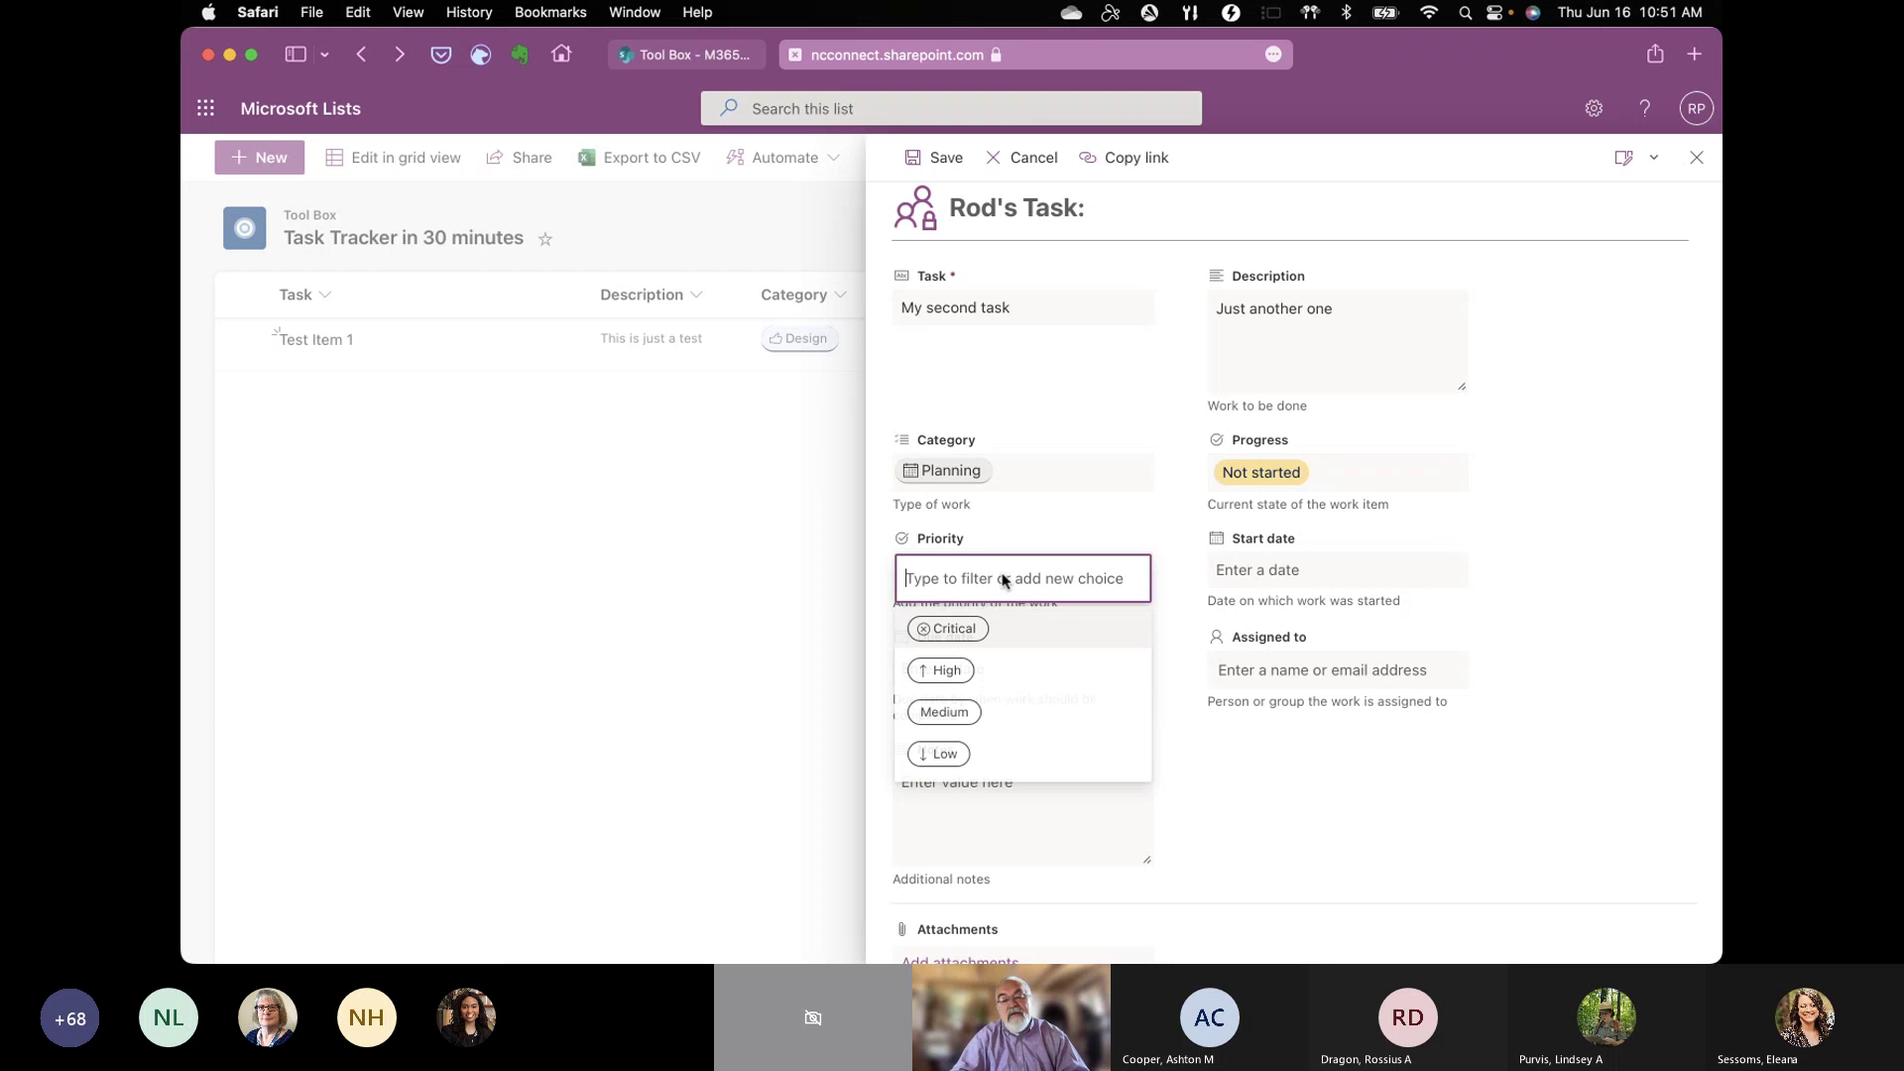
{"action": "left_click", "coordinate": [940, 671]}
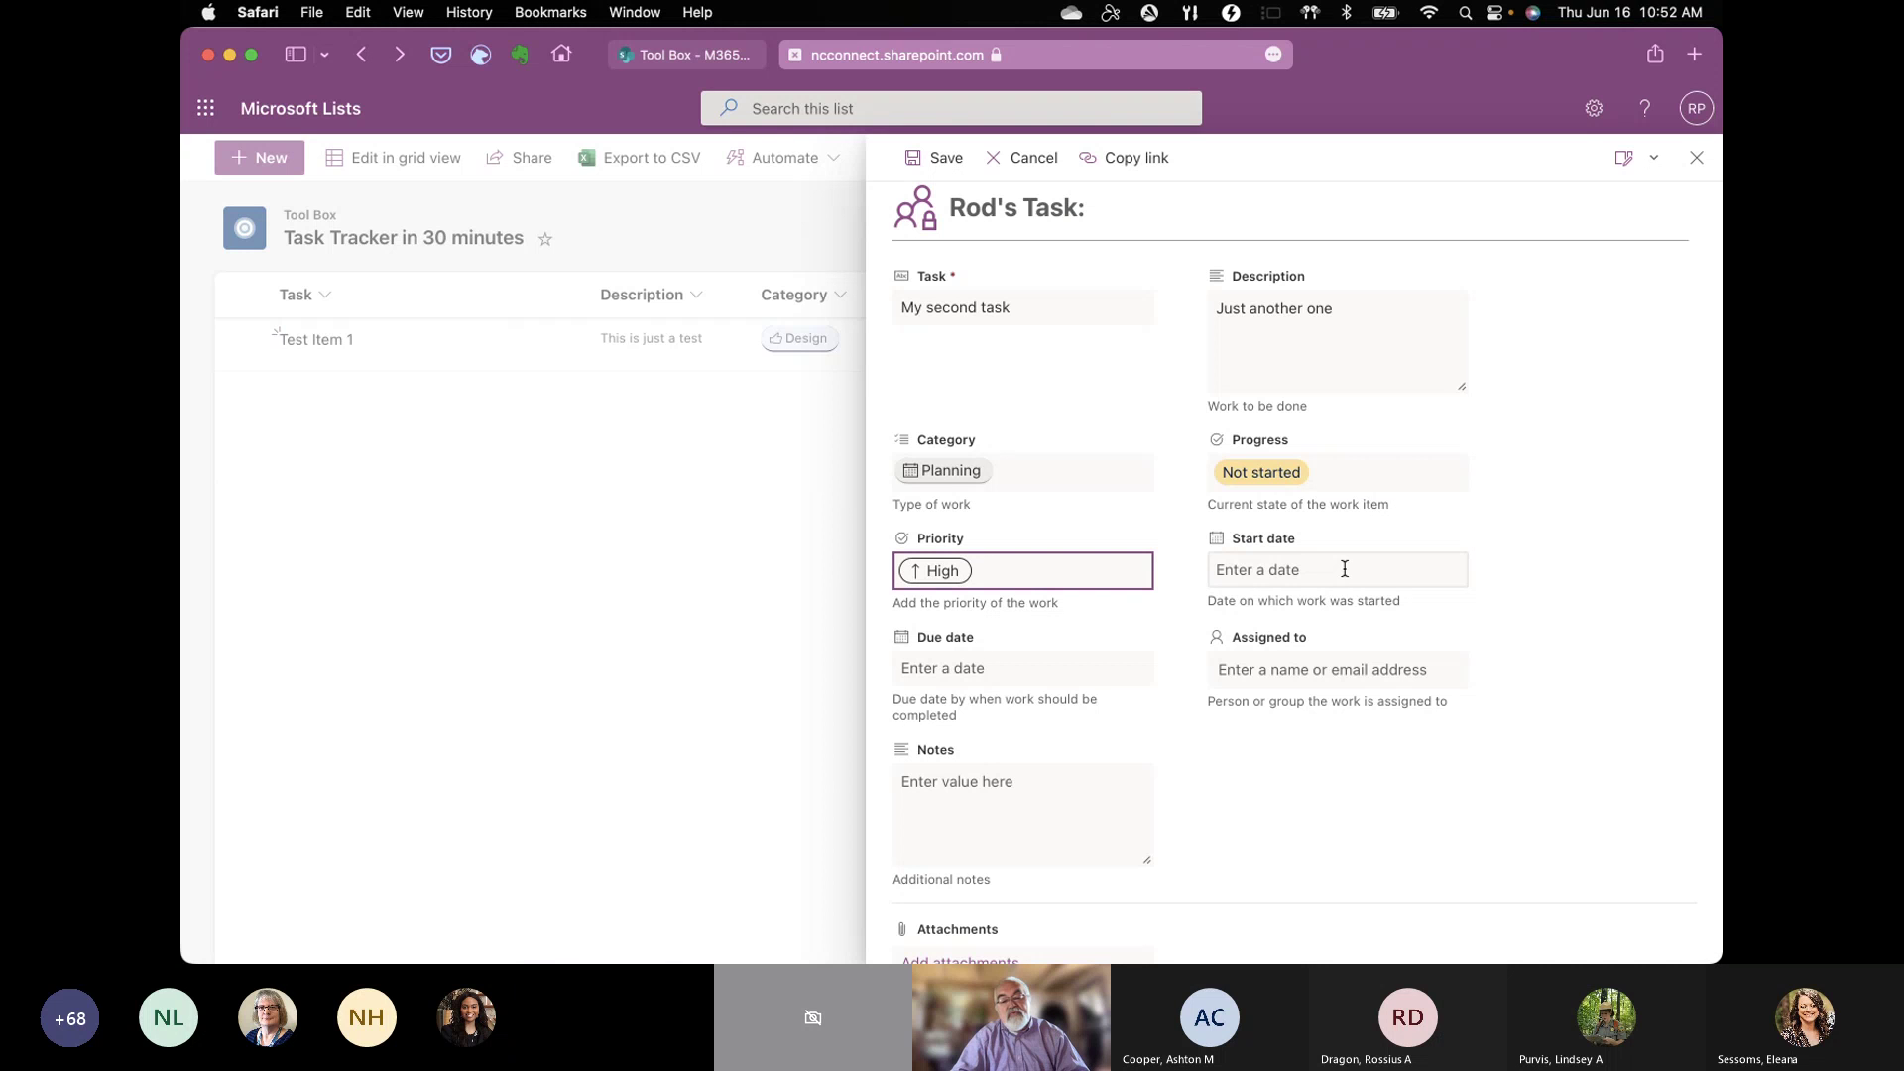
{"action": "left_click", "coordinate": [1345, 568]}
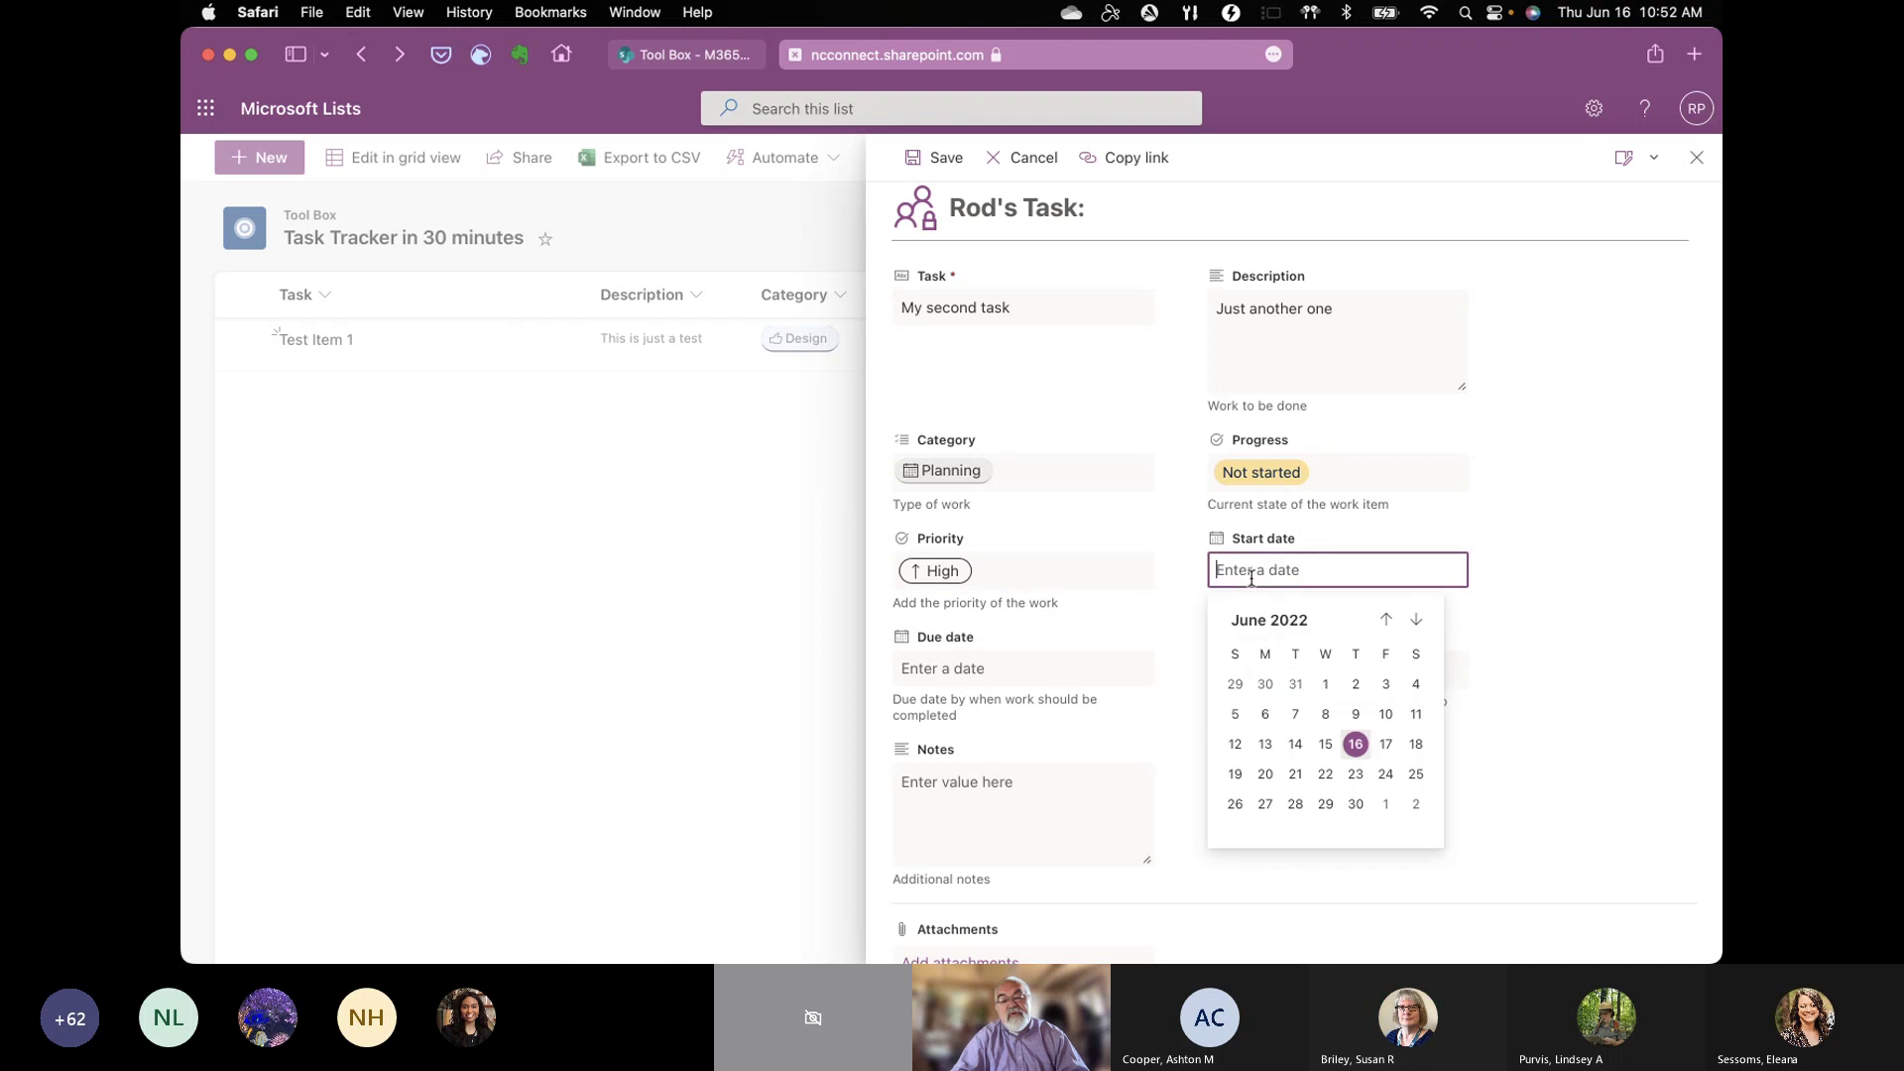
{"action": "left_click", "coordinate": [1353, 745]}
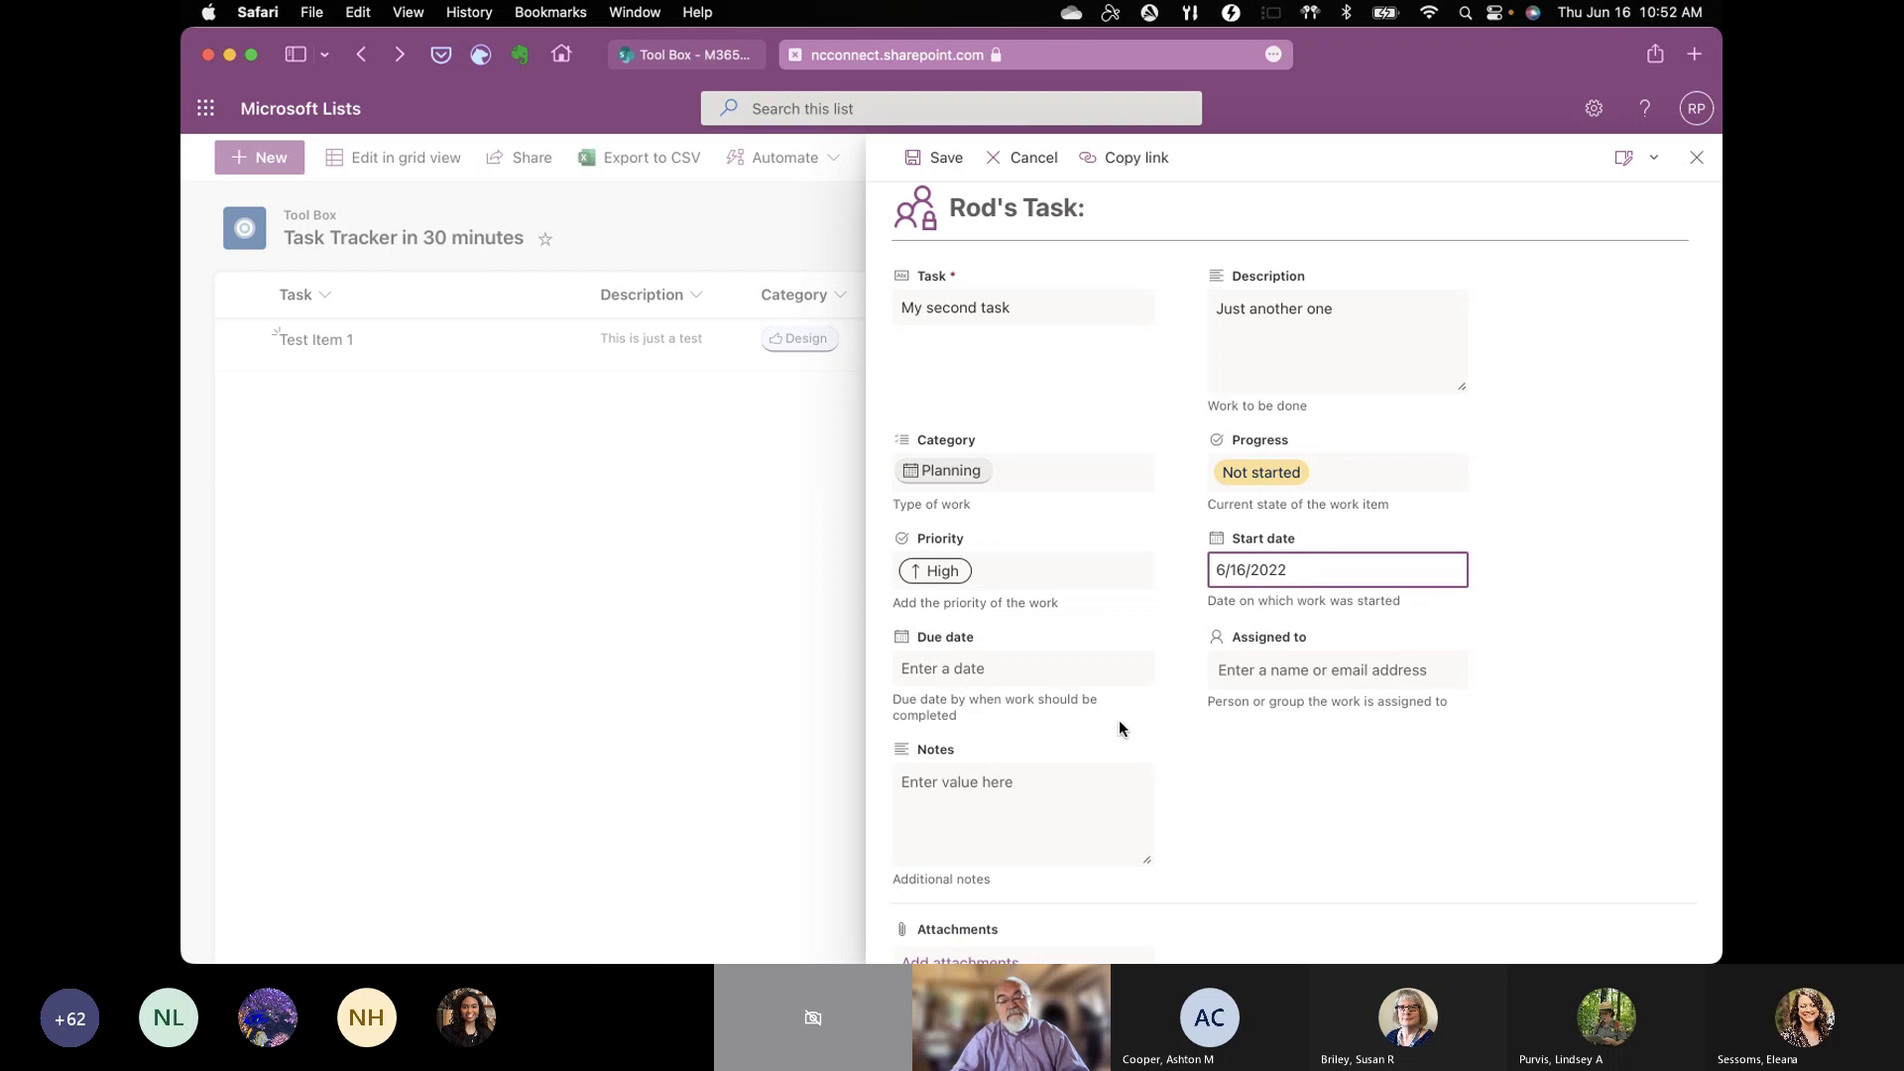
{"action": "left_click", "coordinate": [1228, 670]}
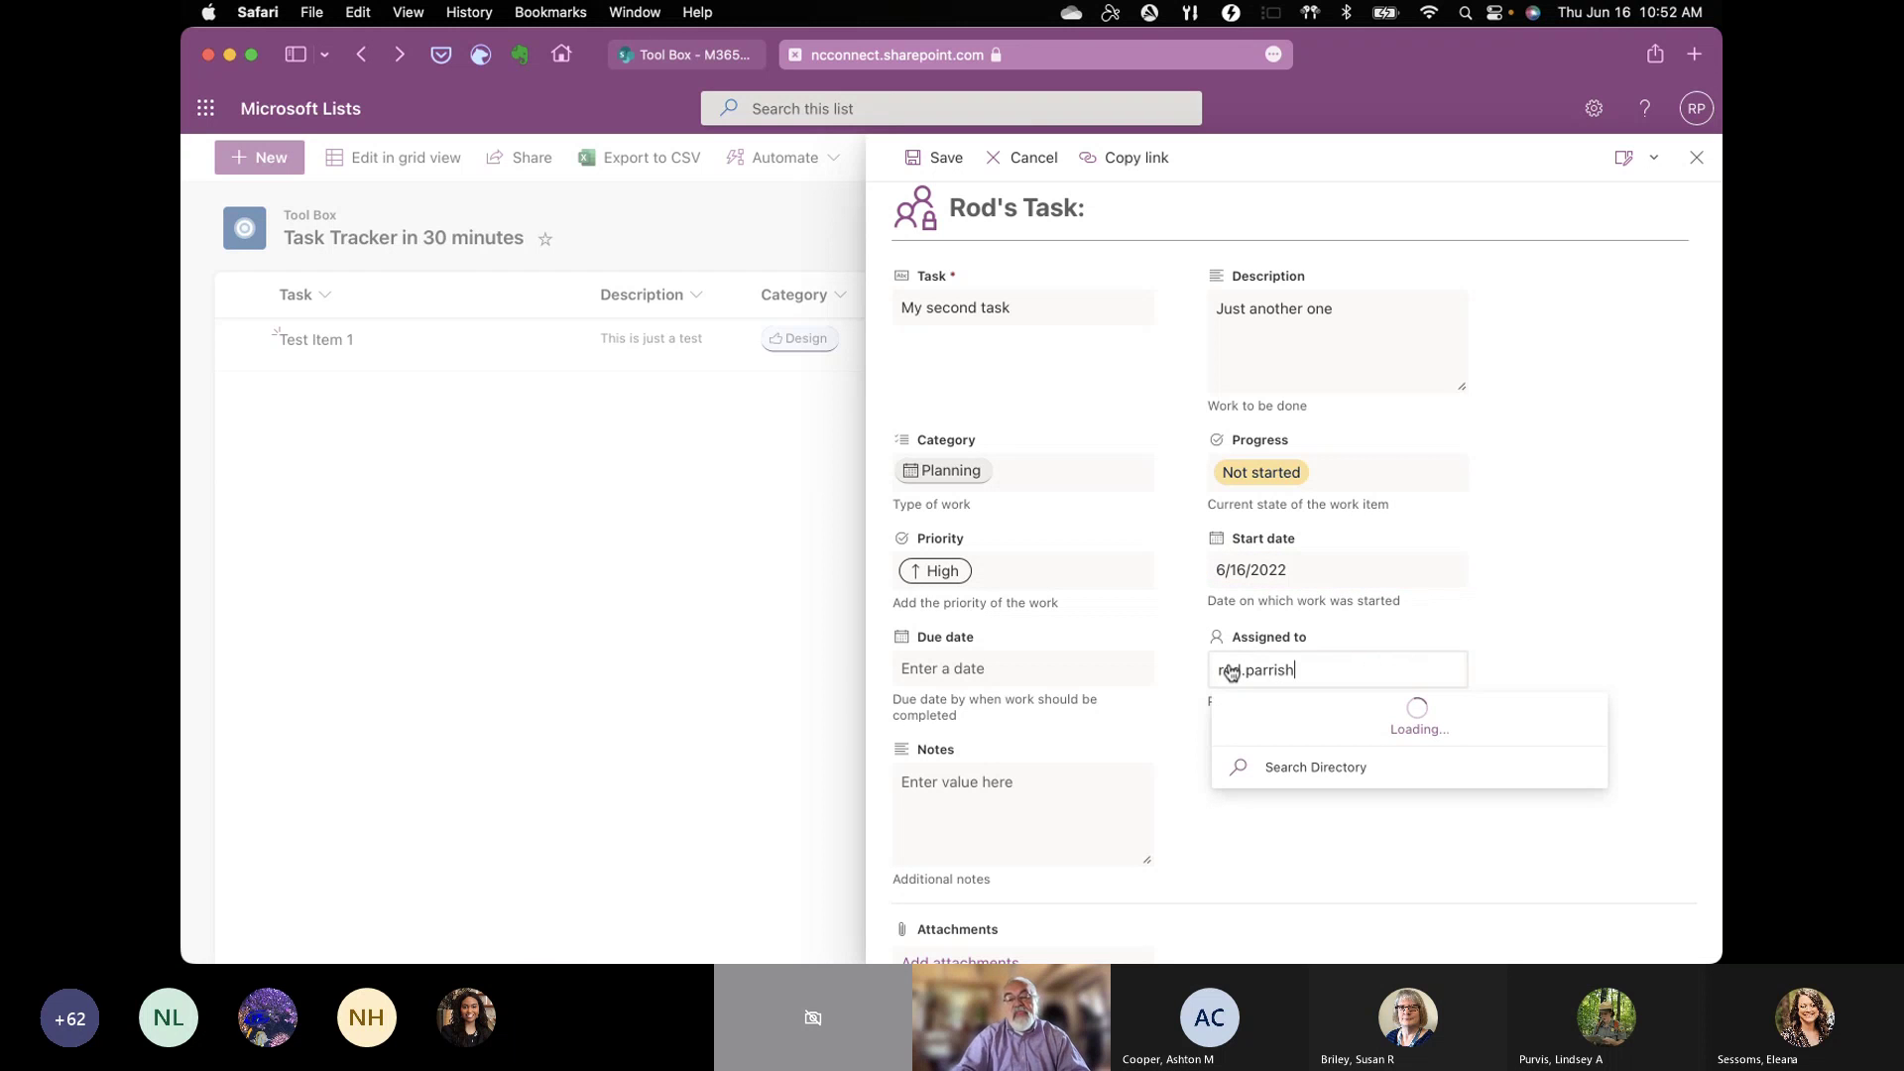
{"action": "left_click", "coordinate": [1247, 714]}
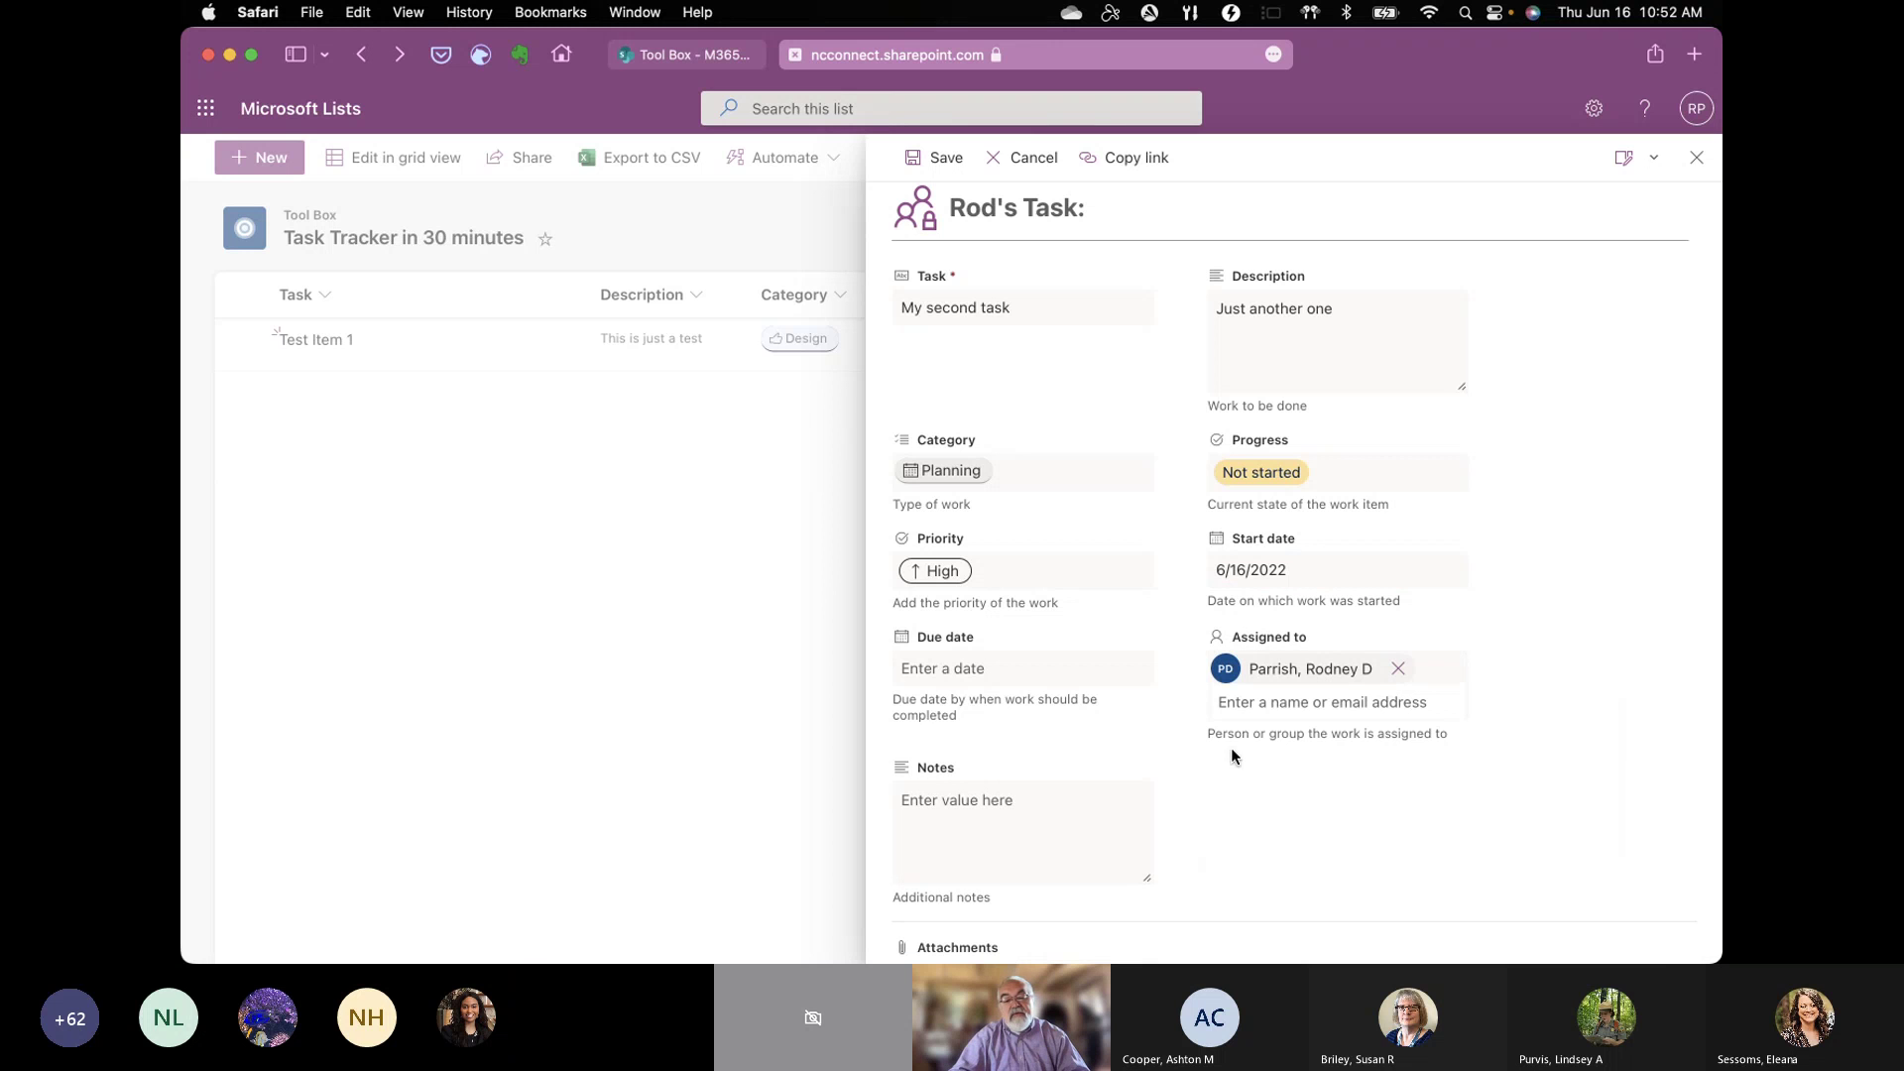
{"action": "scroll", "coordinate": [1239, 776], "scroll_direction": "down", "scroll_amount": 3}
Step: Save the item, then post a comment @-mentioning a colleague: 'This is just a test. Ignore me.'
{"action": "left_click", "coordinate": [944, 910]}
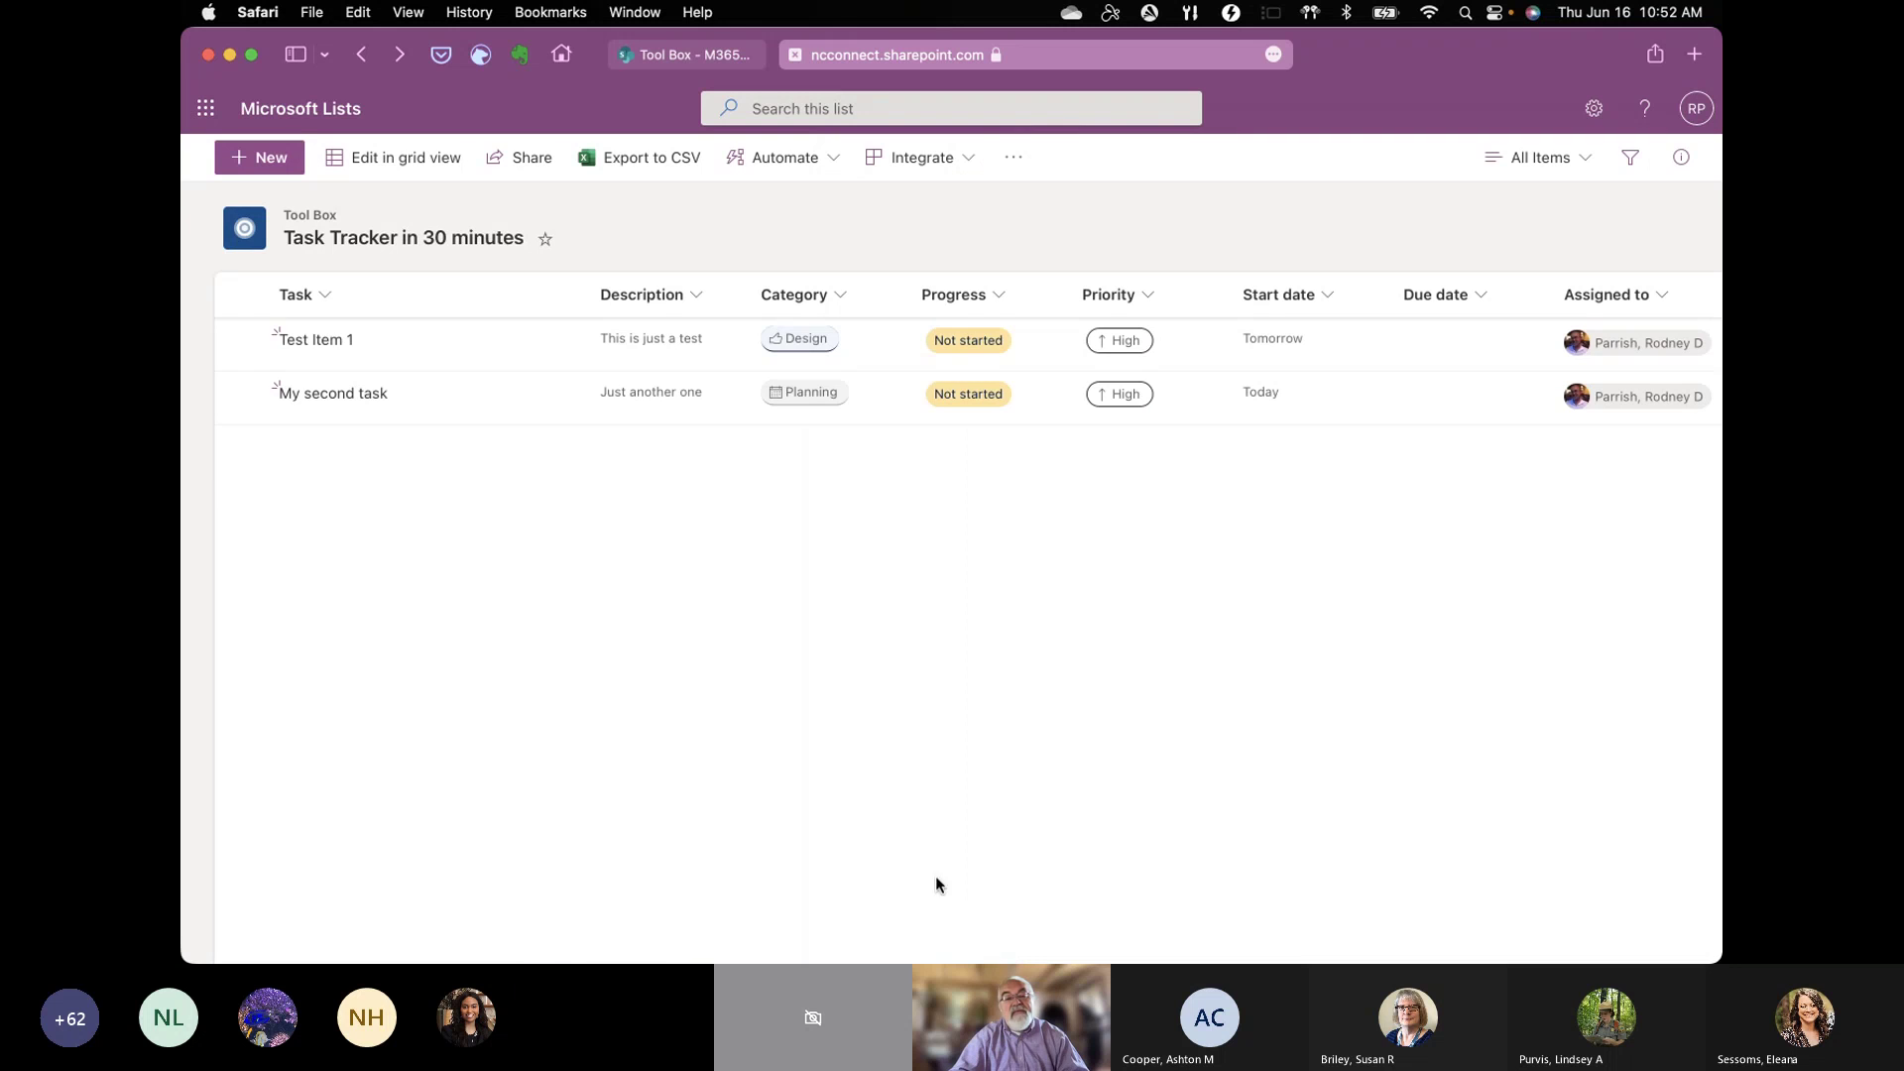
{"action": "left_click", "coordinate": [341, 400]}
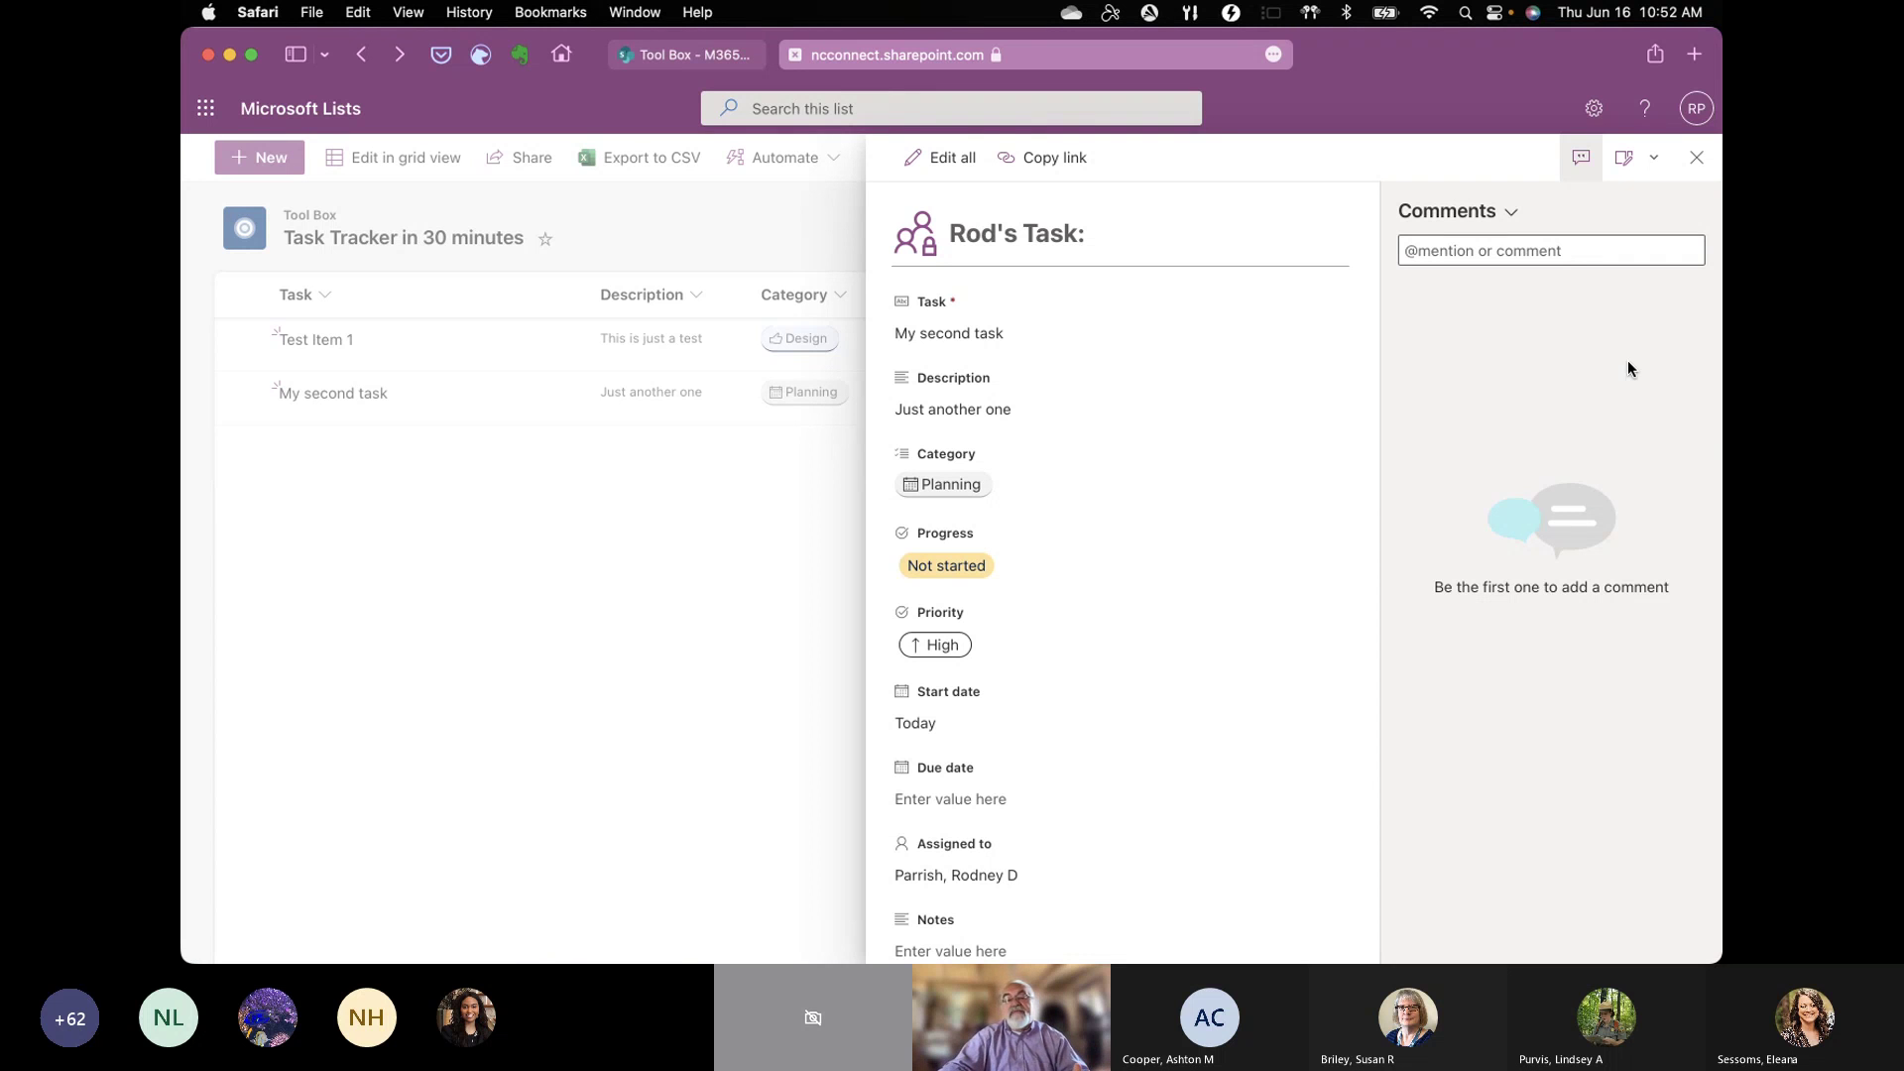
{"action": "left_click", "coordinate": [1580, 253]}
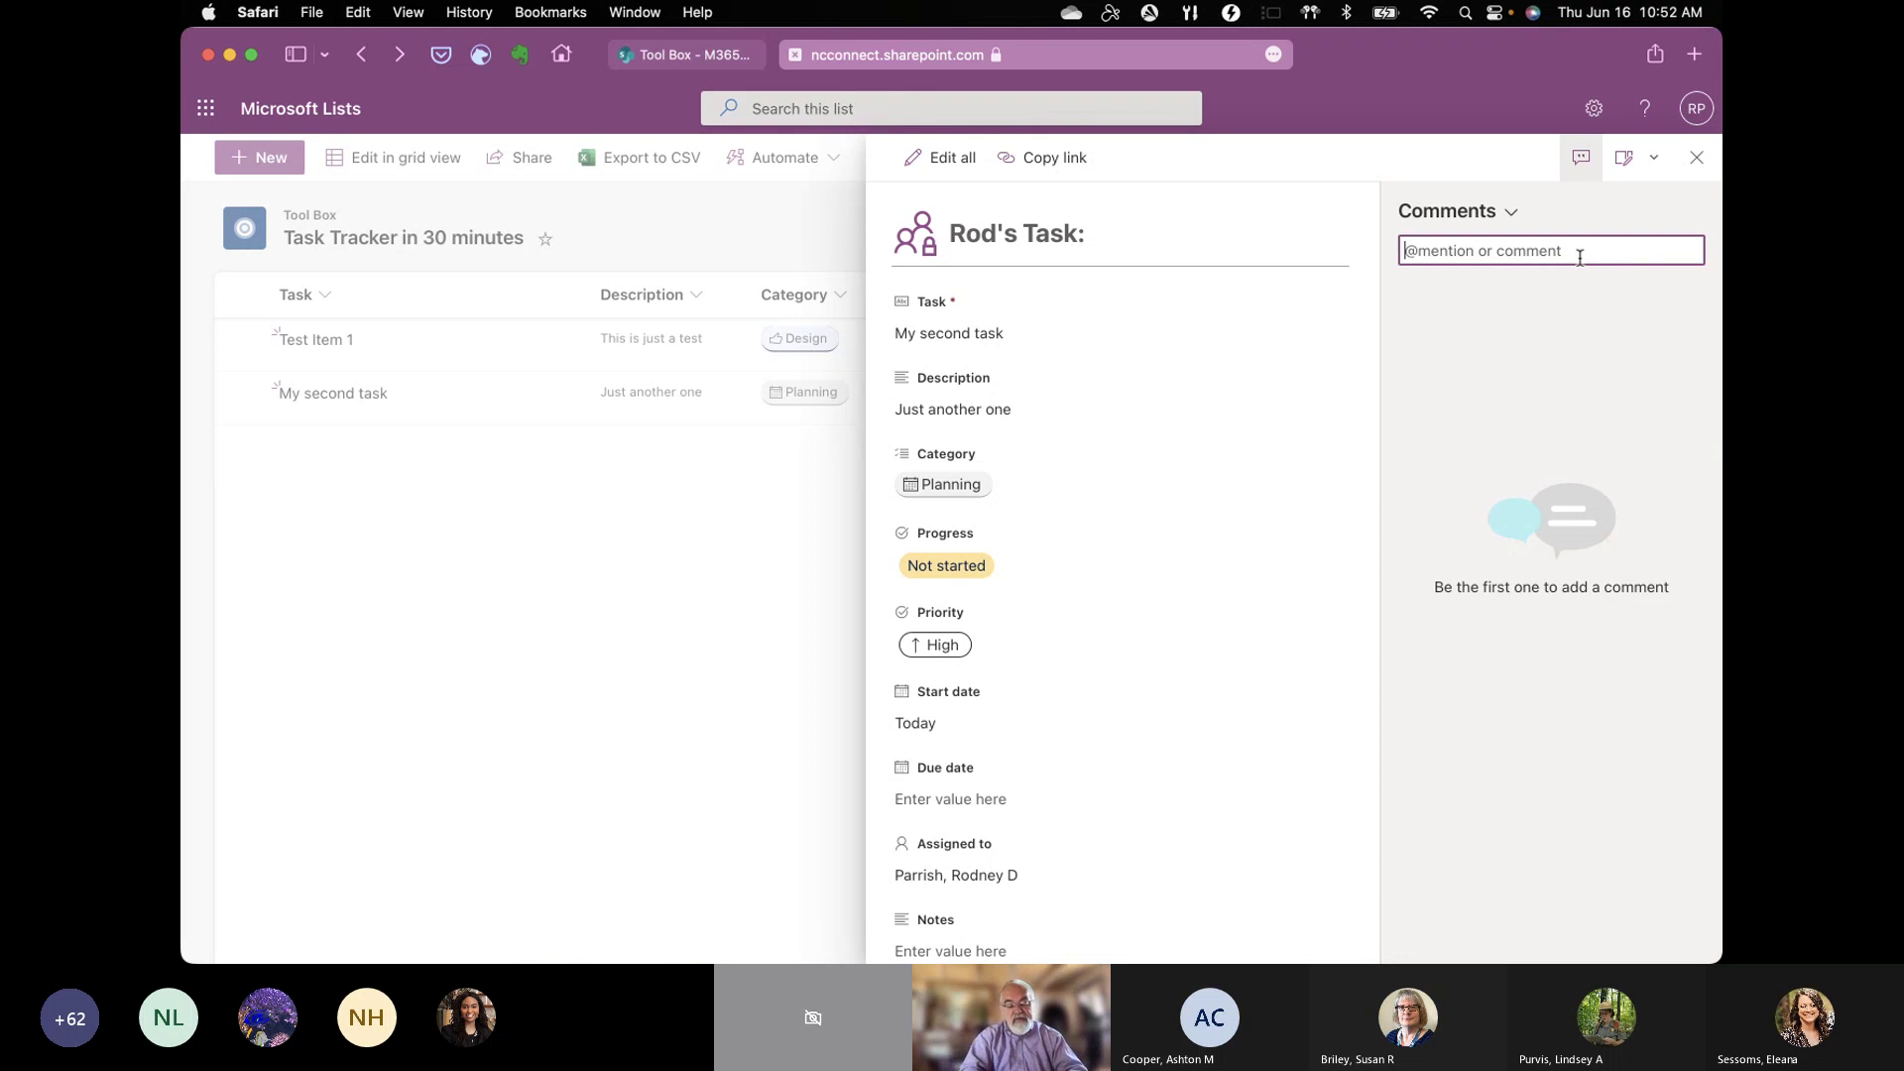
{"action": "type", "text": "@"}
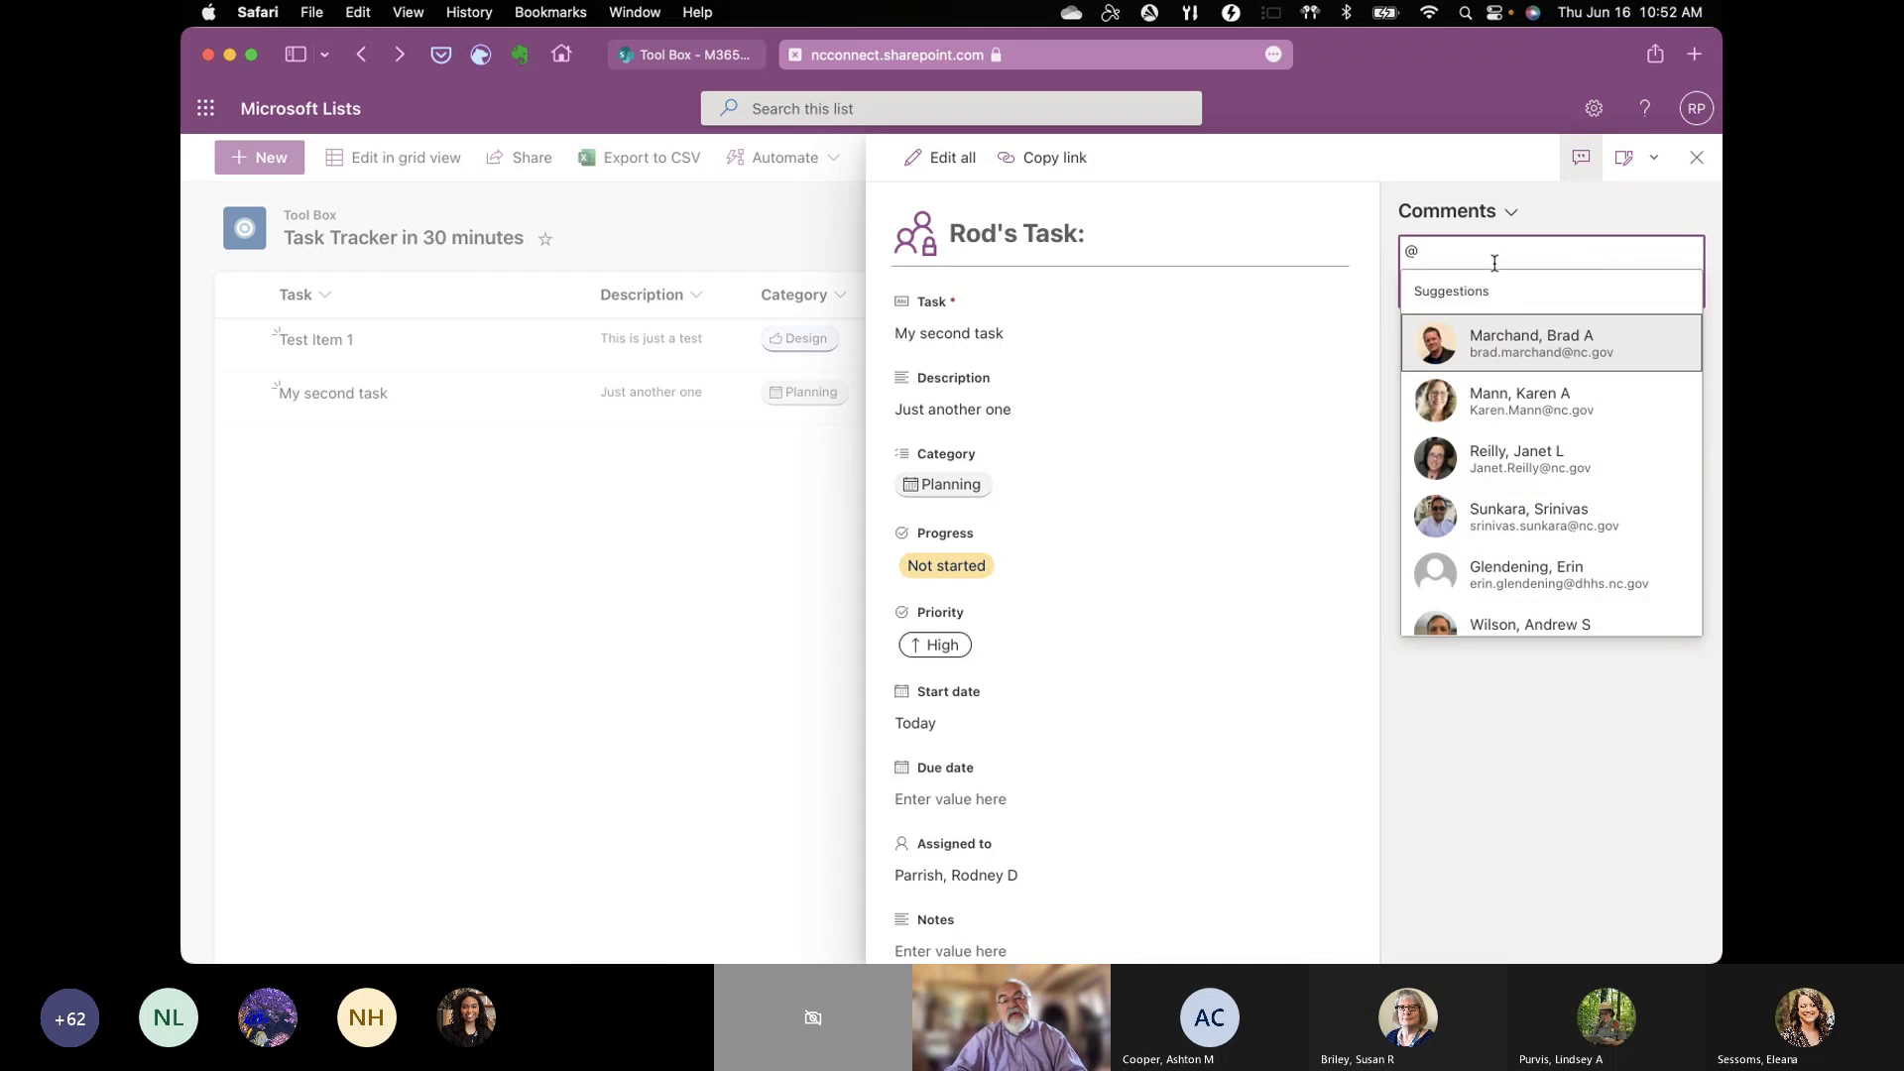
{"action": "type", "text": "mann"}
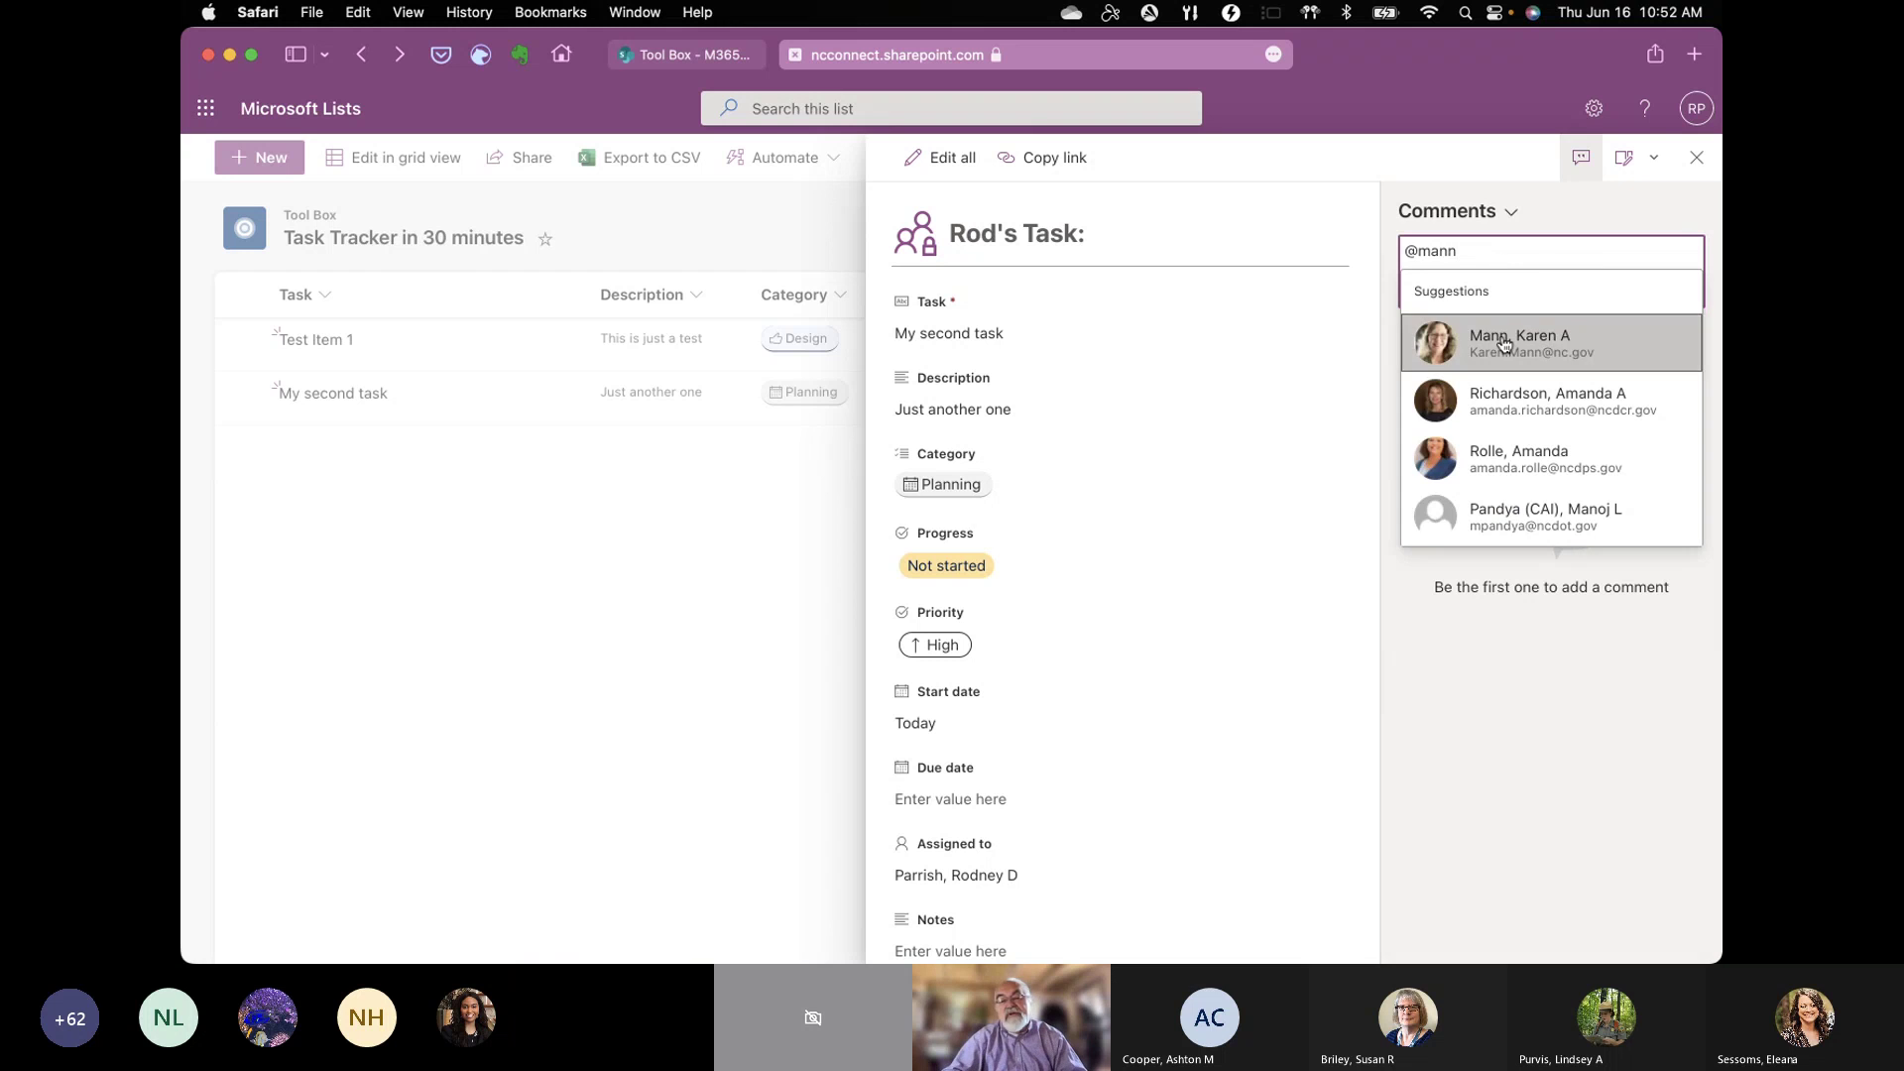
{"action": "left_click", "coordinate": [1504, 343]}
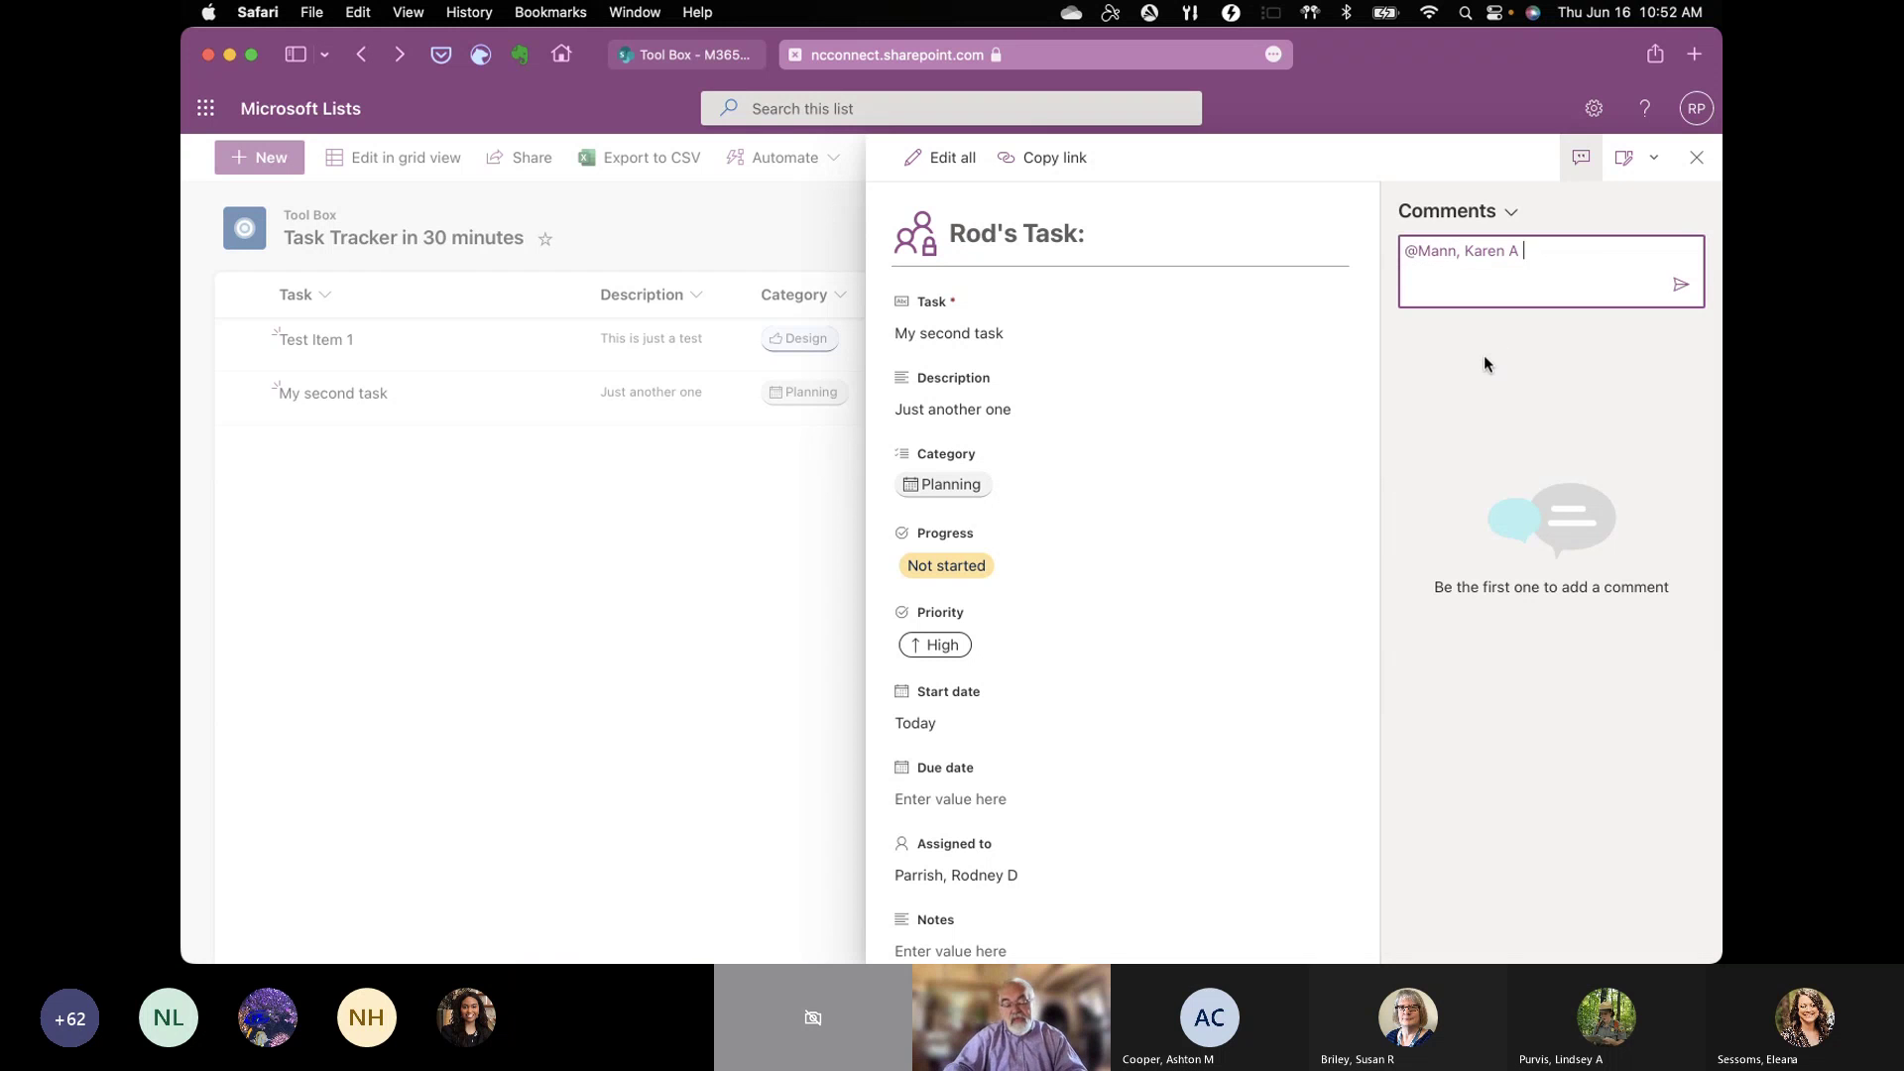
{"action": "type", "text": "-"}
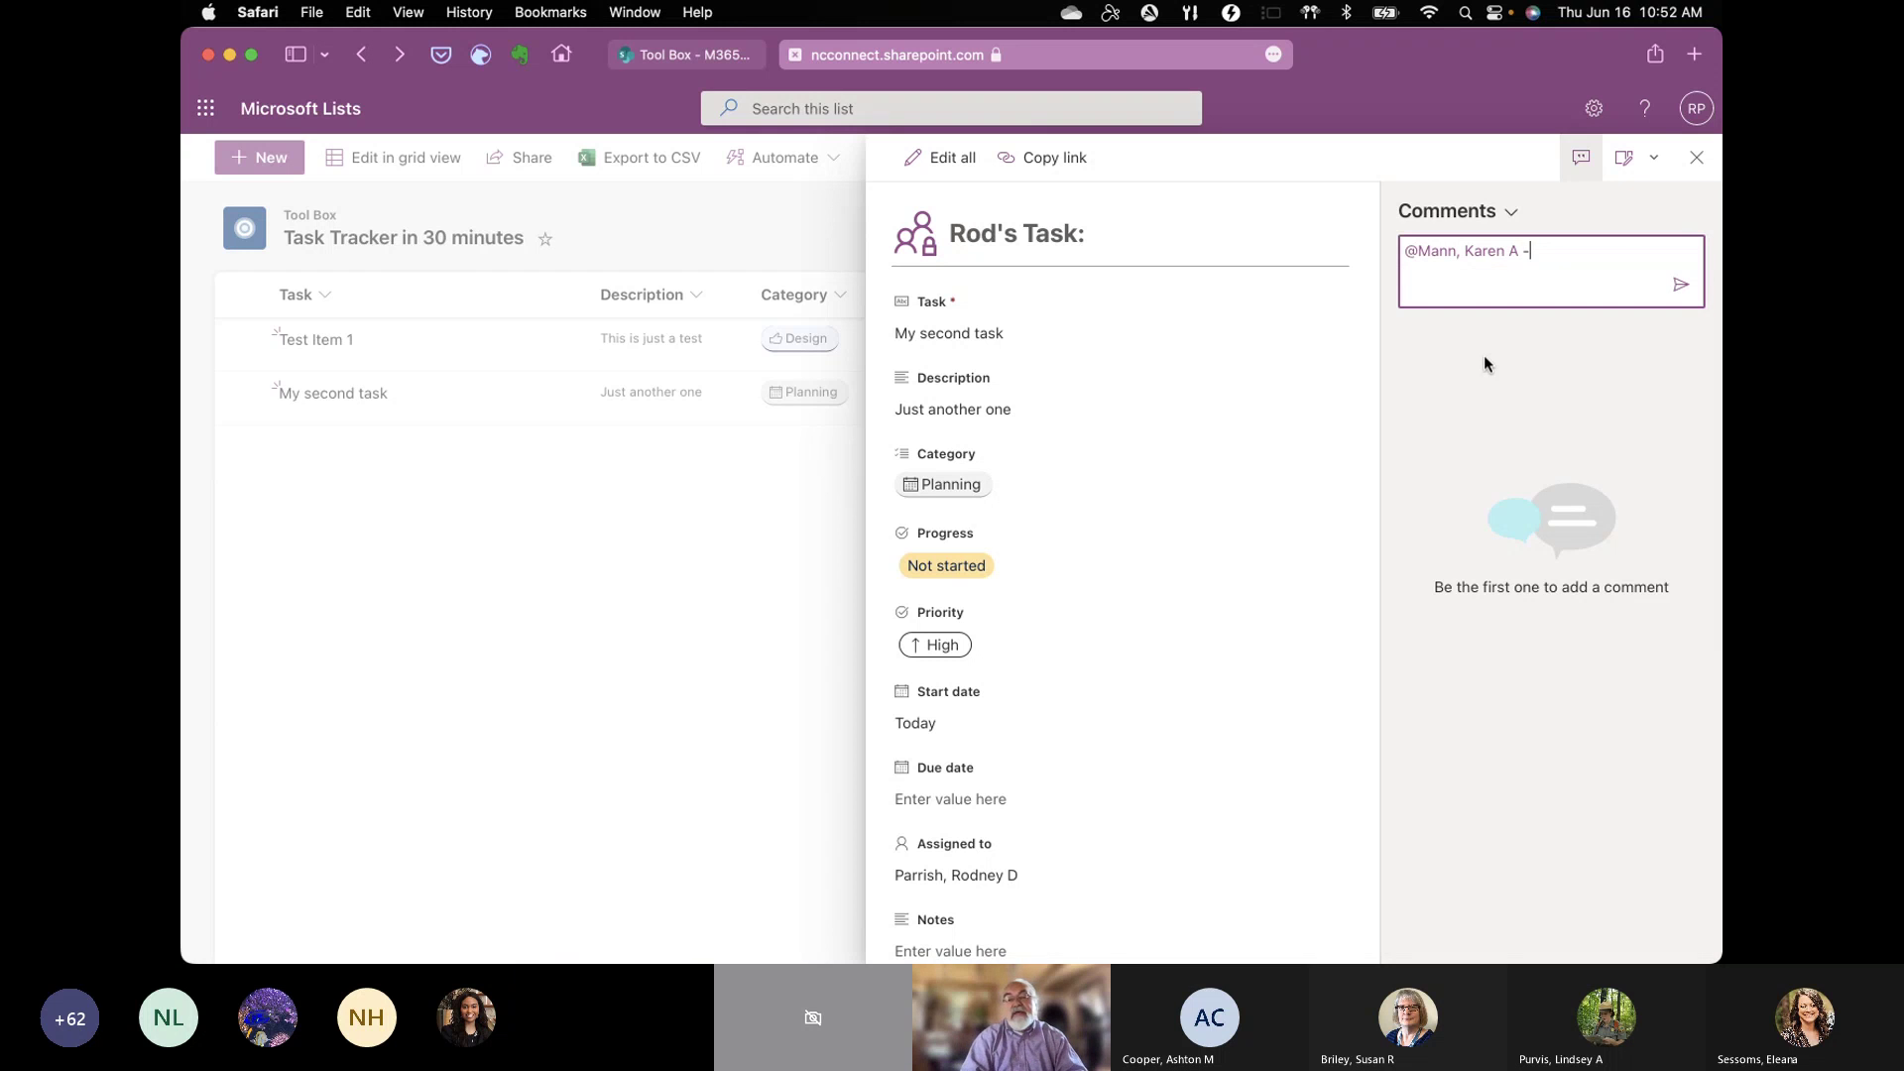
{"action": "type", "text": " This is"}
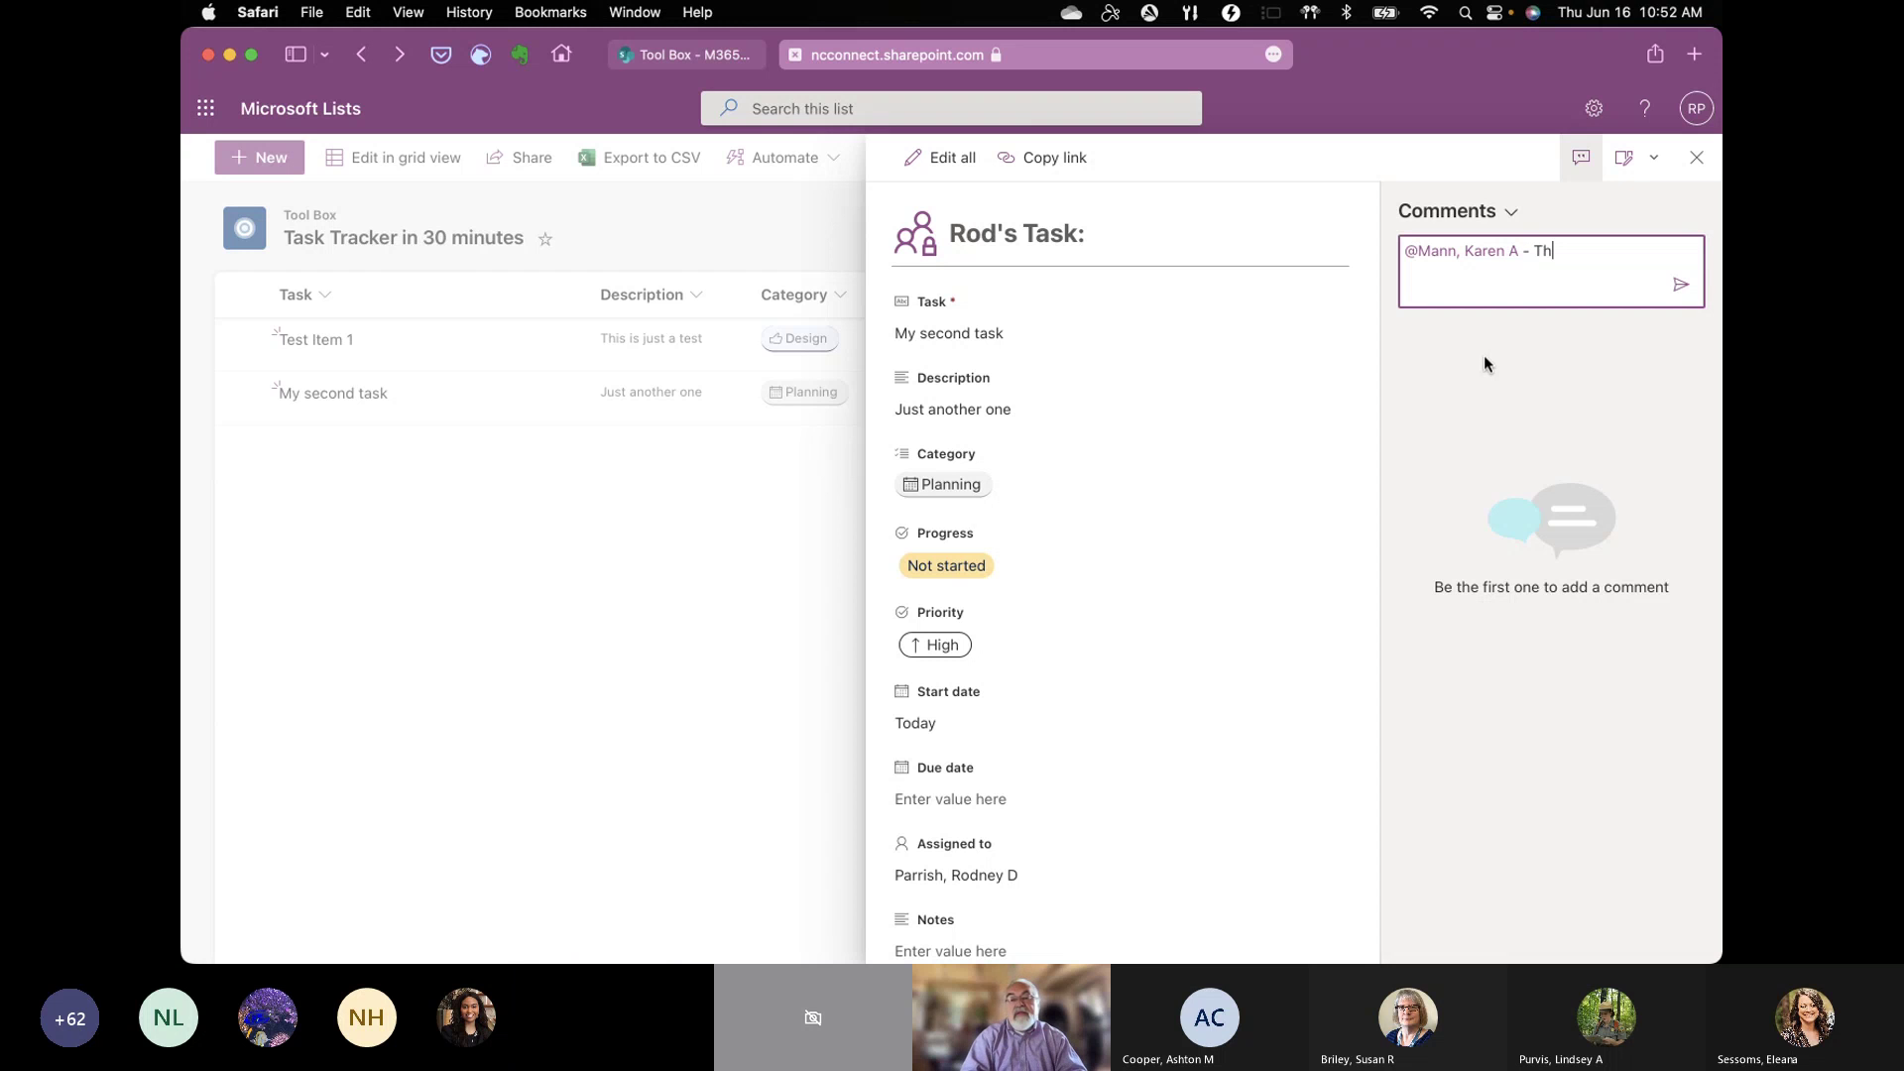
{"action": "type", "text": "a "}
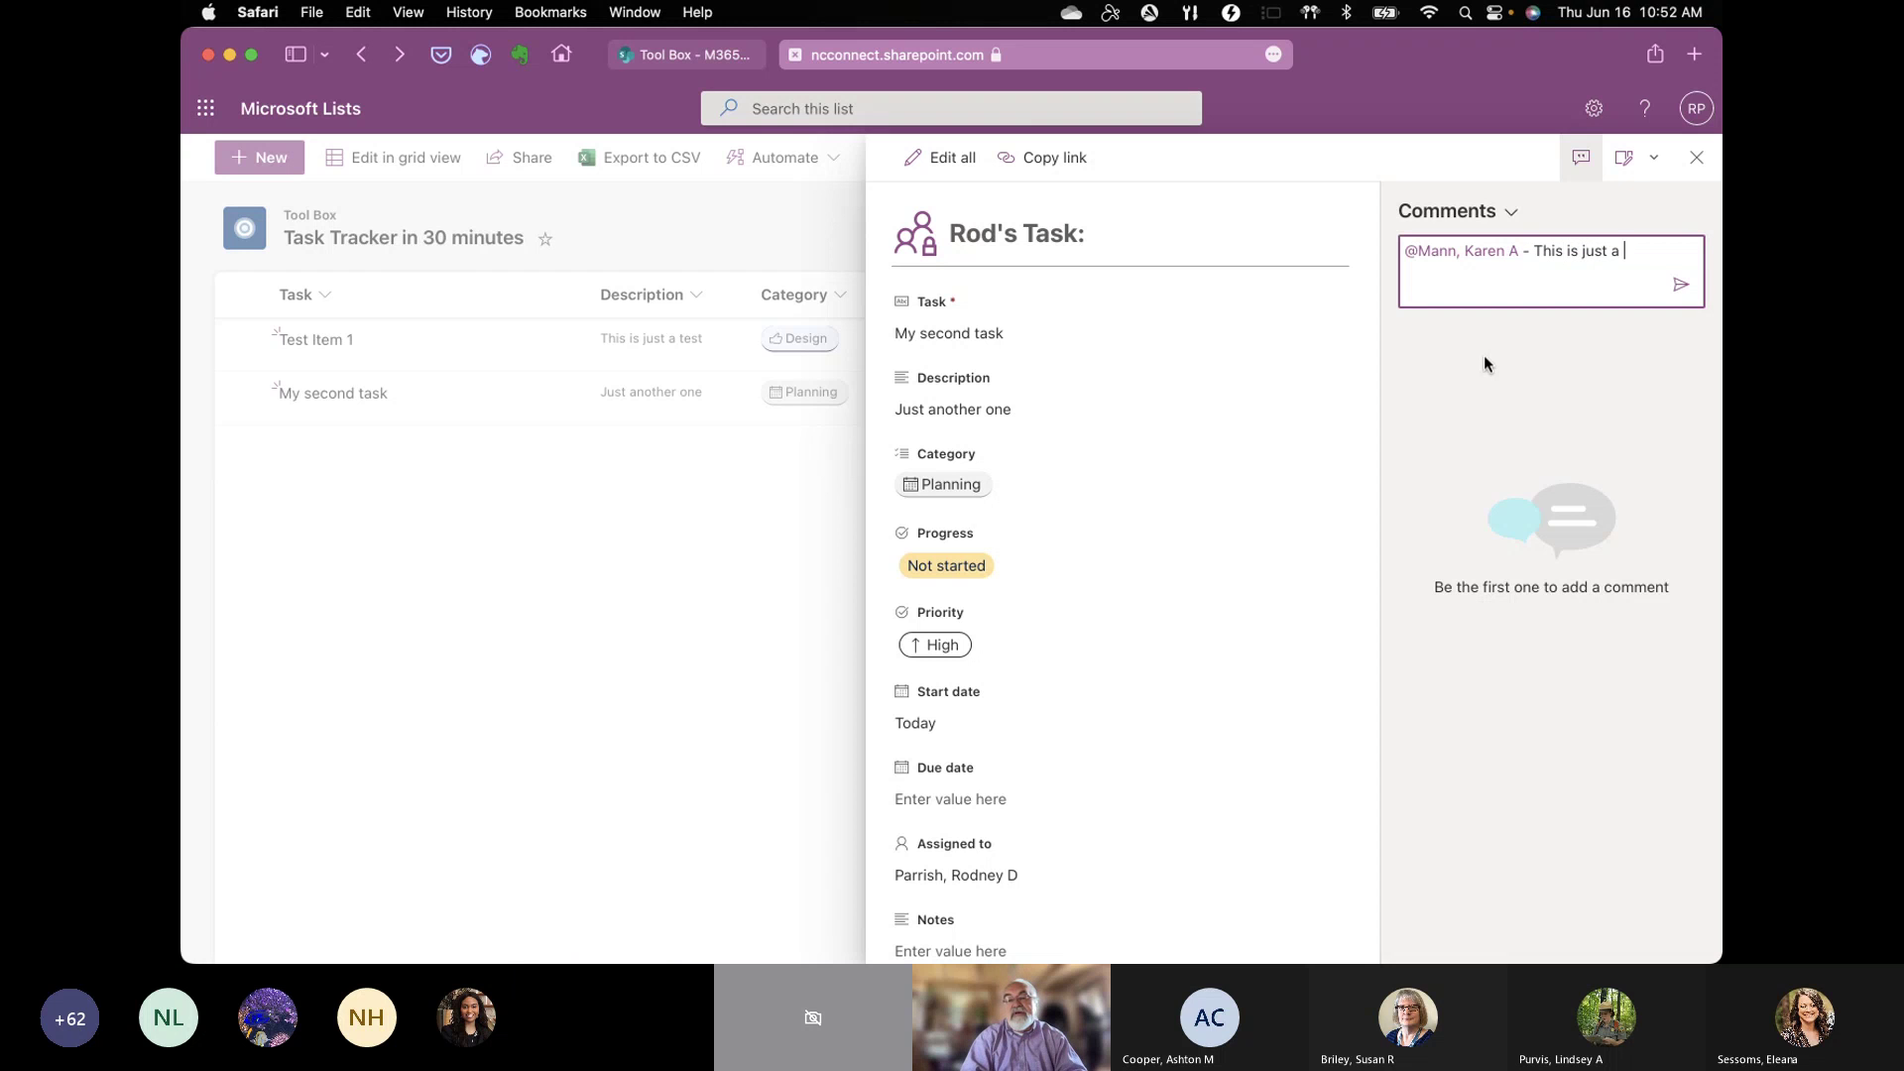
{"action": "type", "text": "test. Ignore me."}
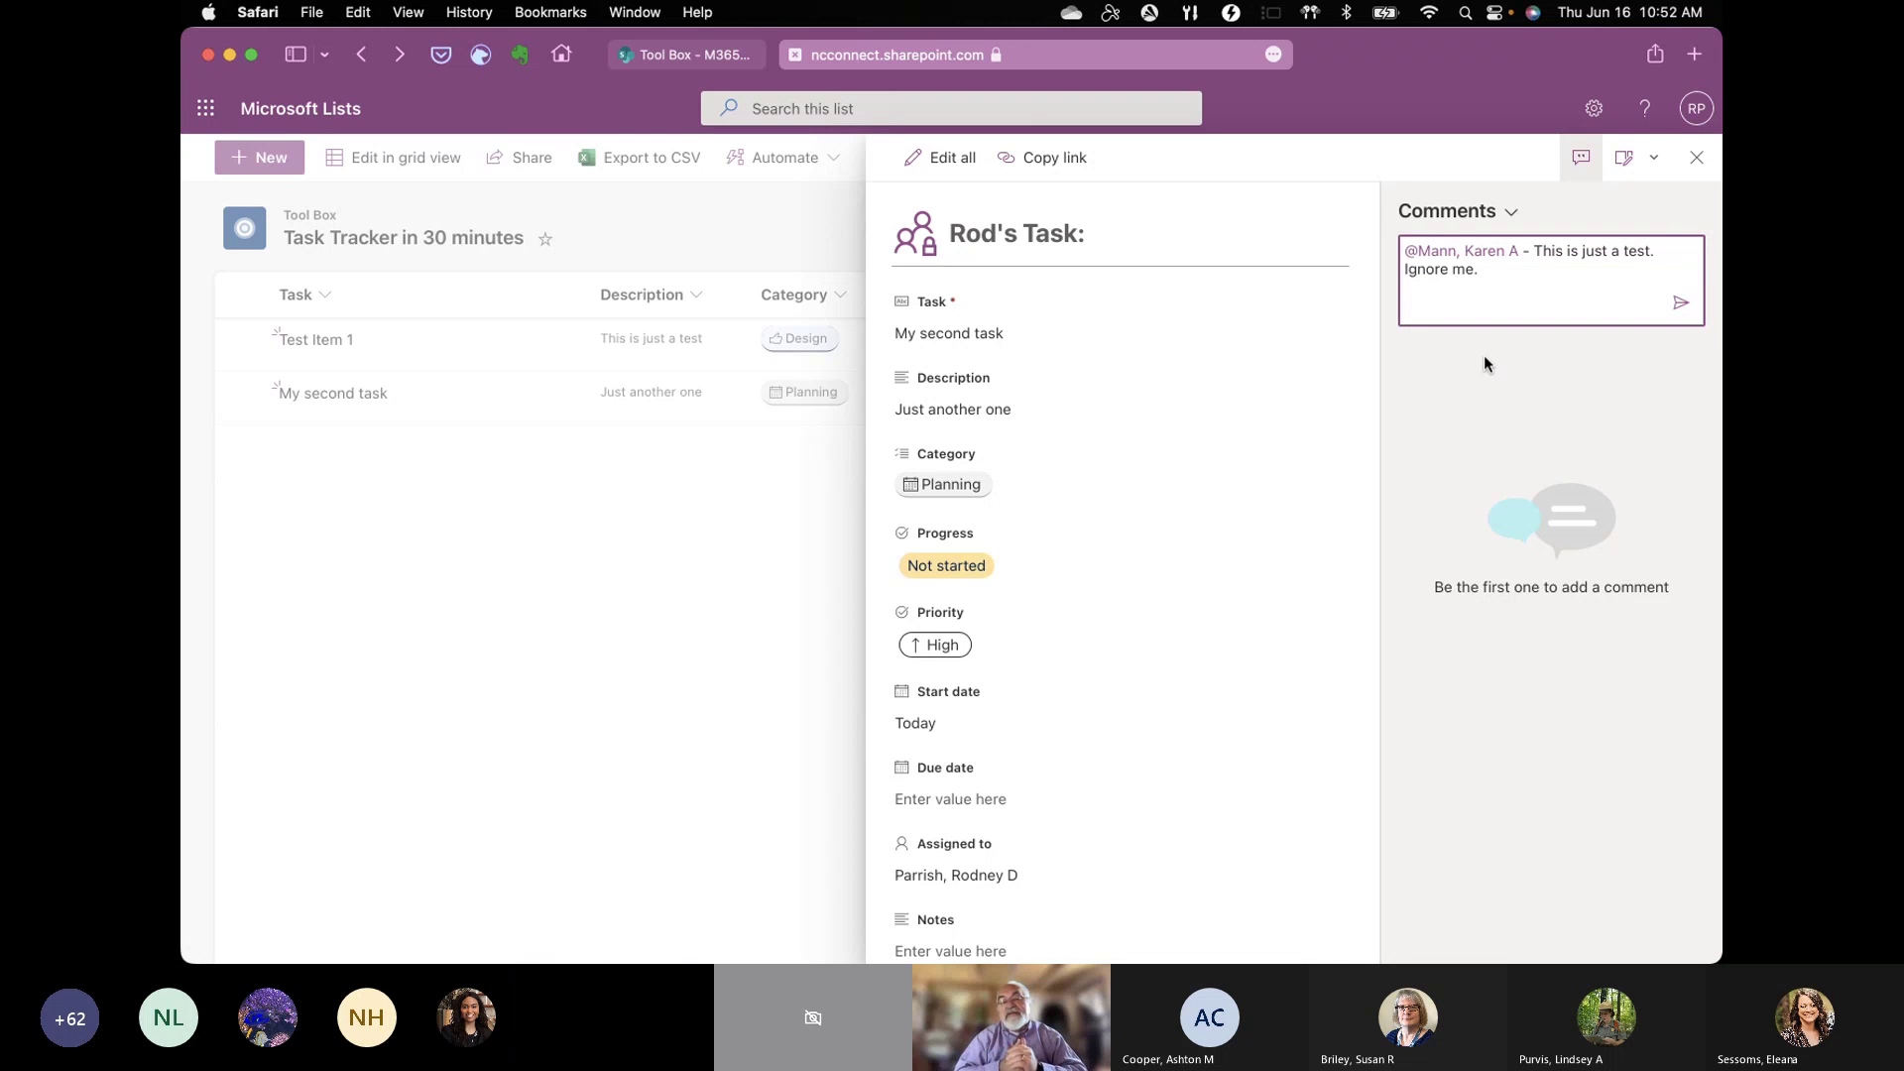
{"action": "left_click", "coordinate": [1678, 305]}
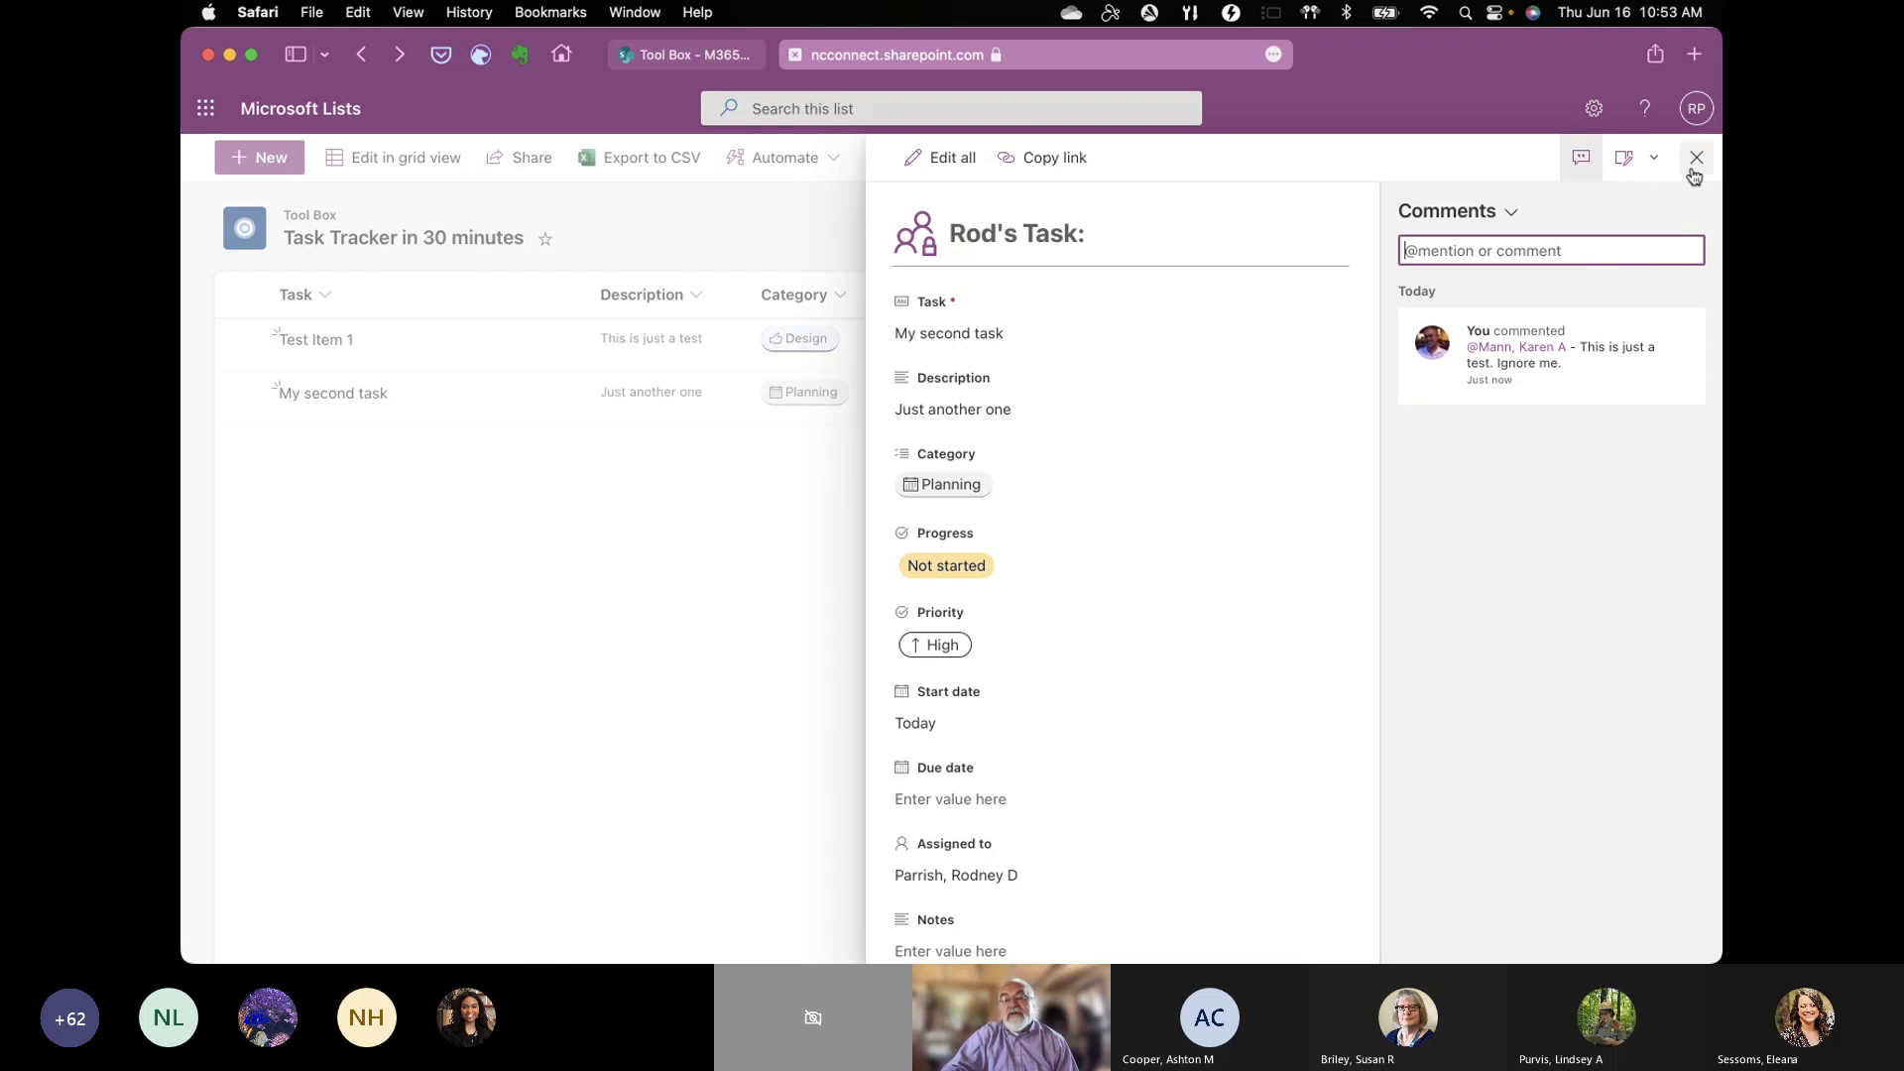
Step: Hide the comments and set My second task's Progress to In progress
{"action": "left_click", "coordinate": [1580, 157]}
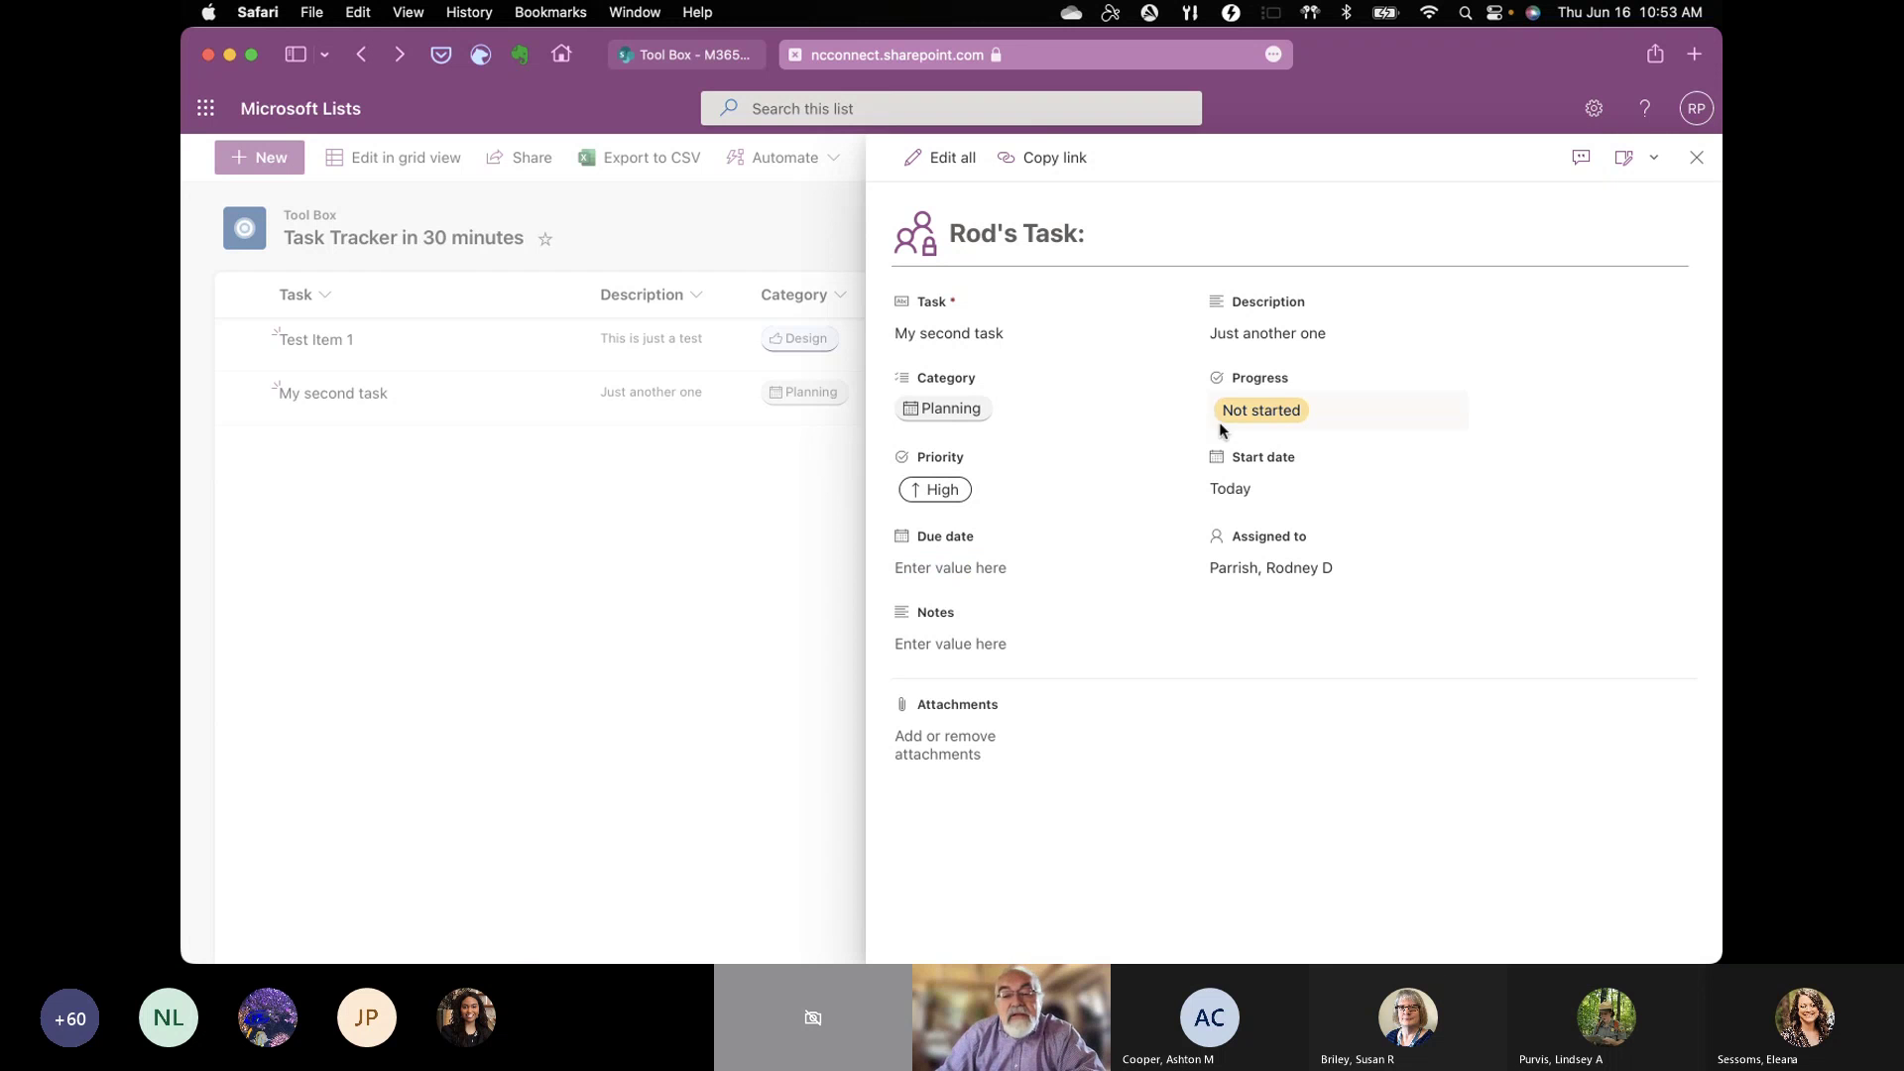
{"action": "left_click", "coordinate": [1247, 409]}
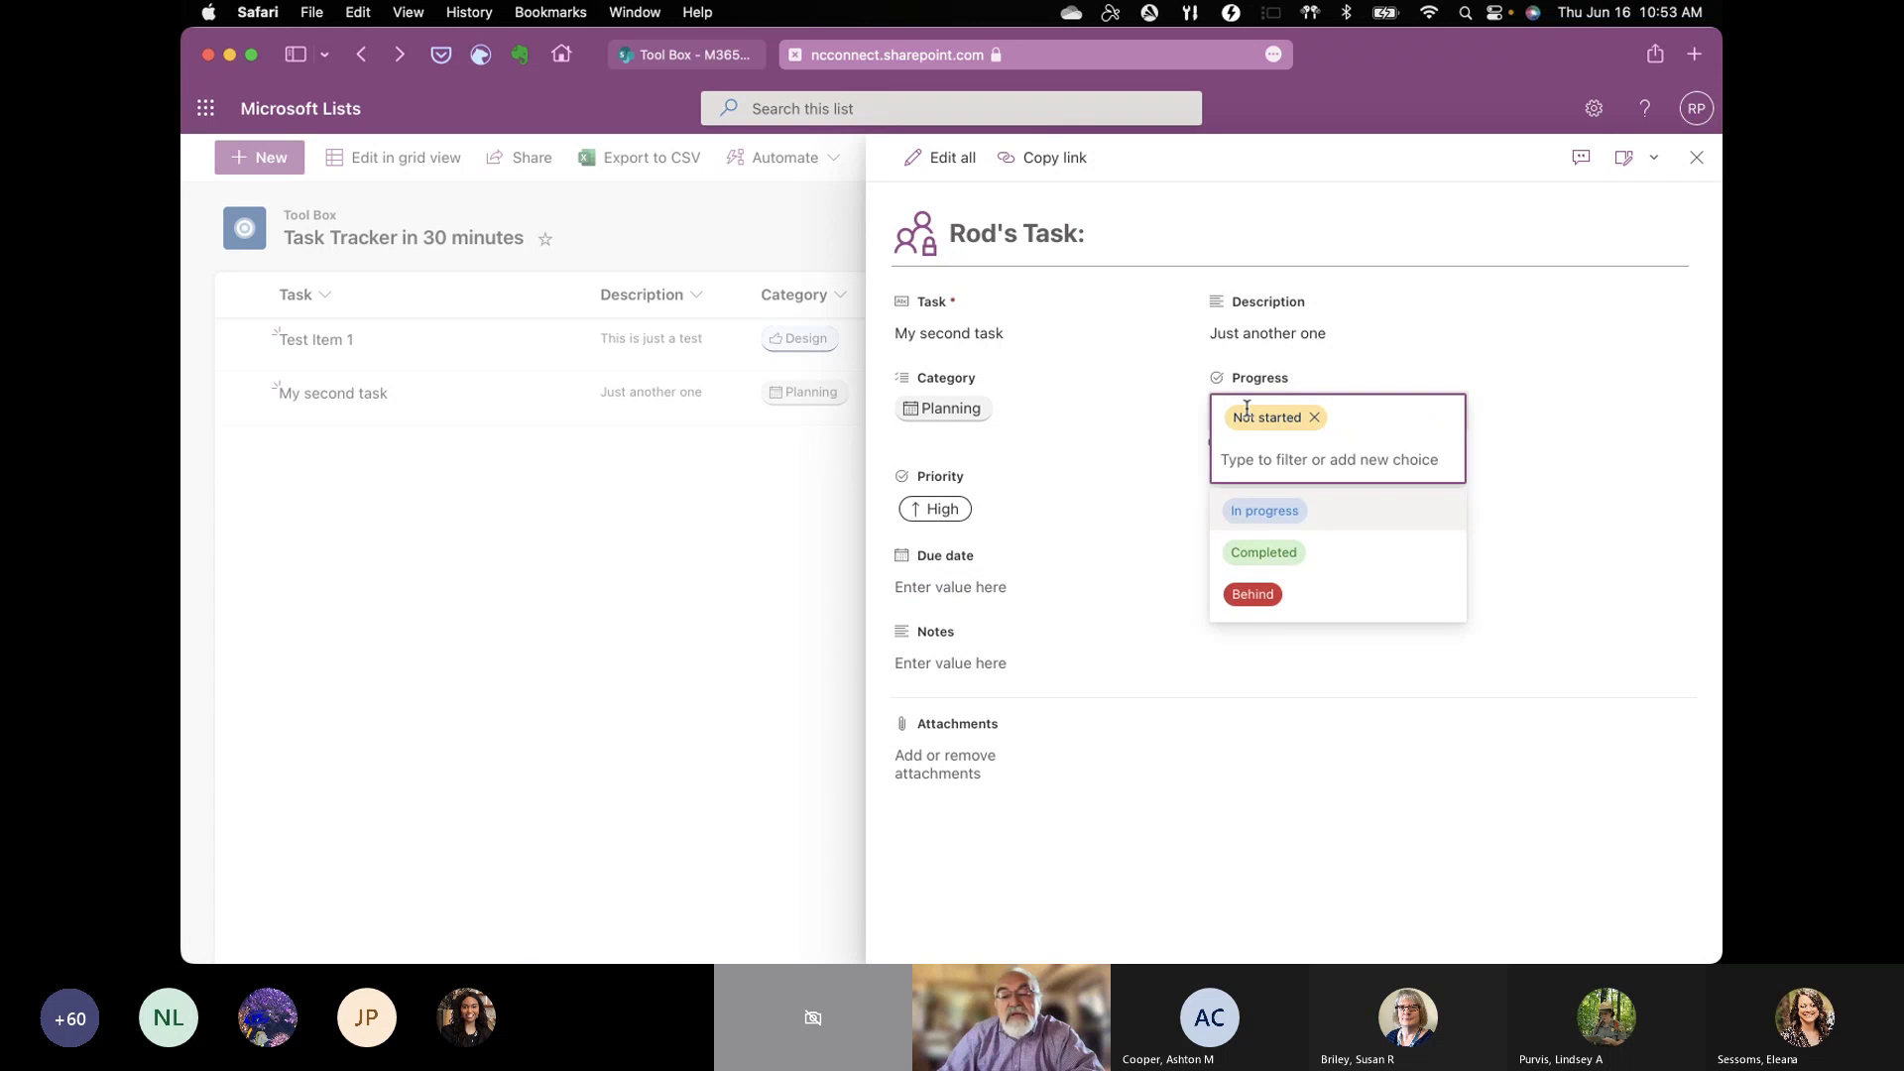
{"action": "left_click", "coordinate": [1286, 508]}
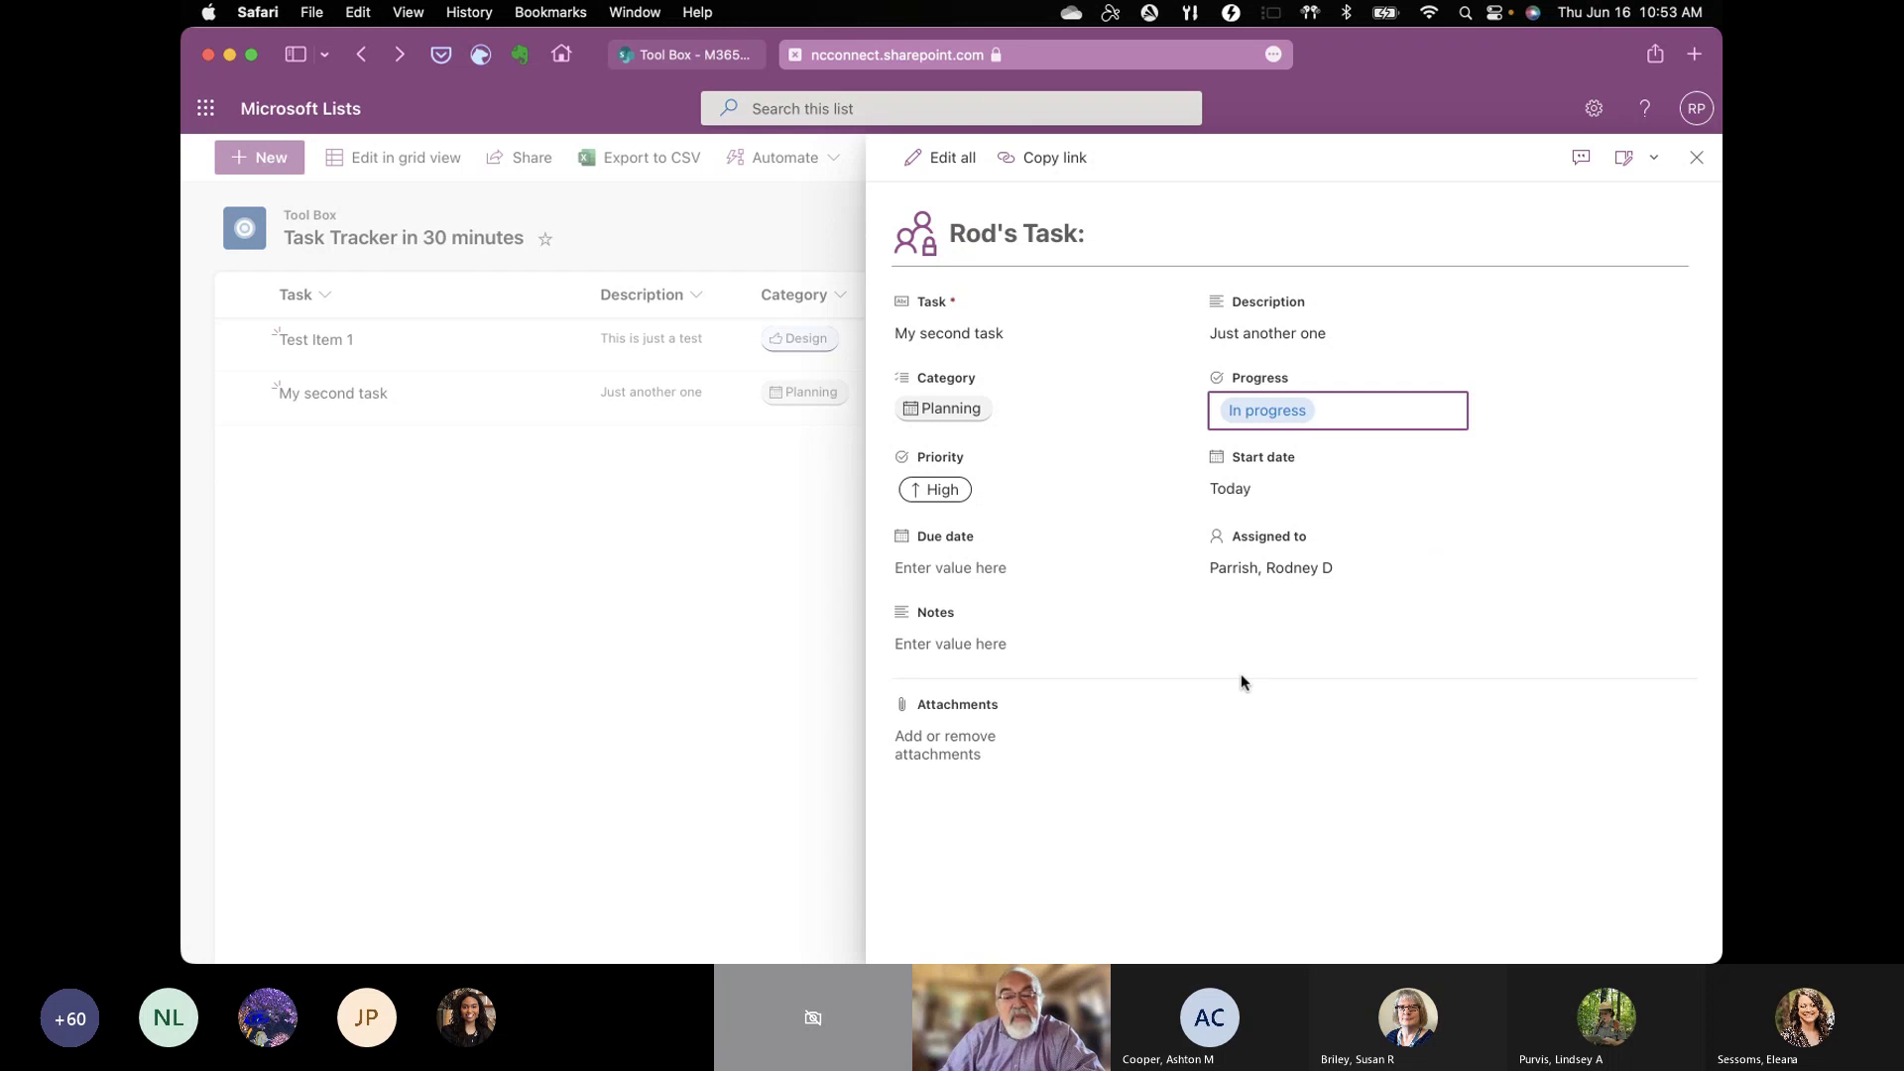
Step: Review the item in Edit all mode, then close the item panel back to the list
{"action": "left_click", "coordinate": [942, 158]}
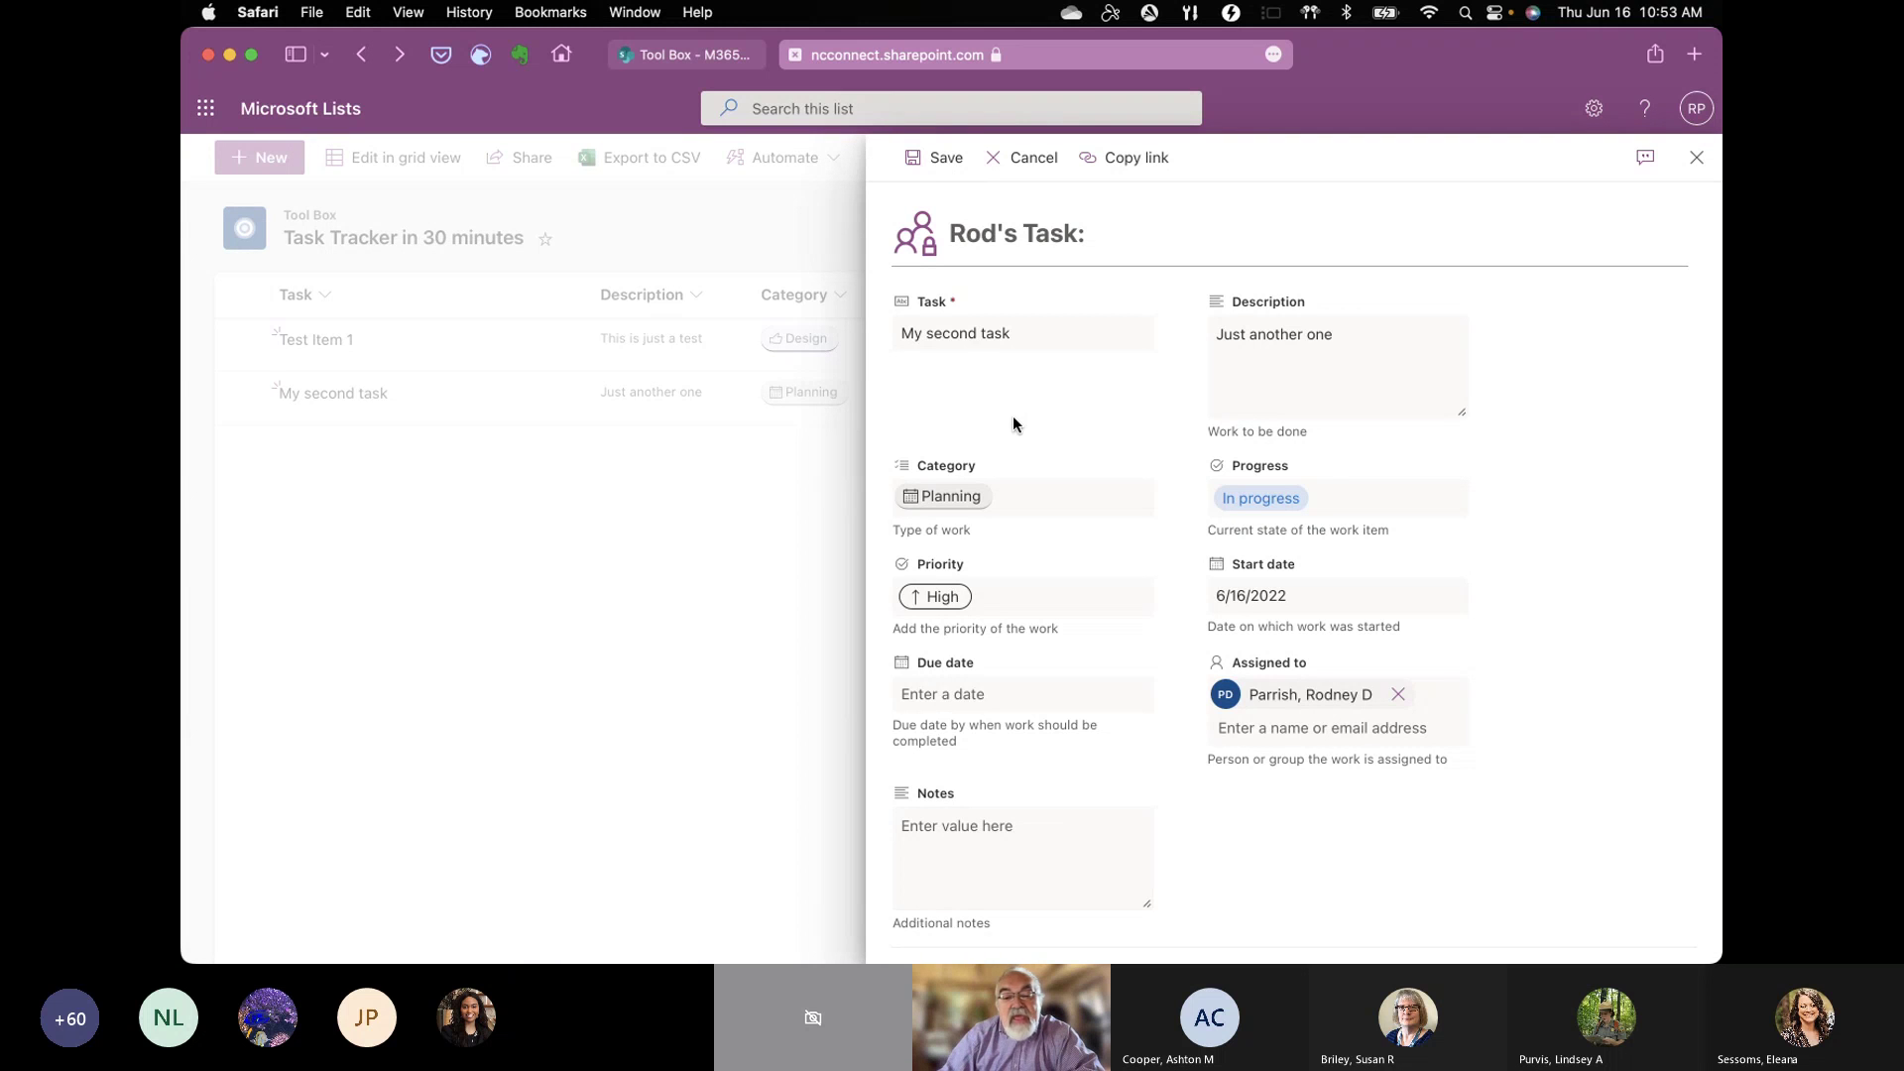
{"action": "scroll", "coordinate": [1057, 510], "scroll_direction": "down", "scroll_amount": 3}
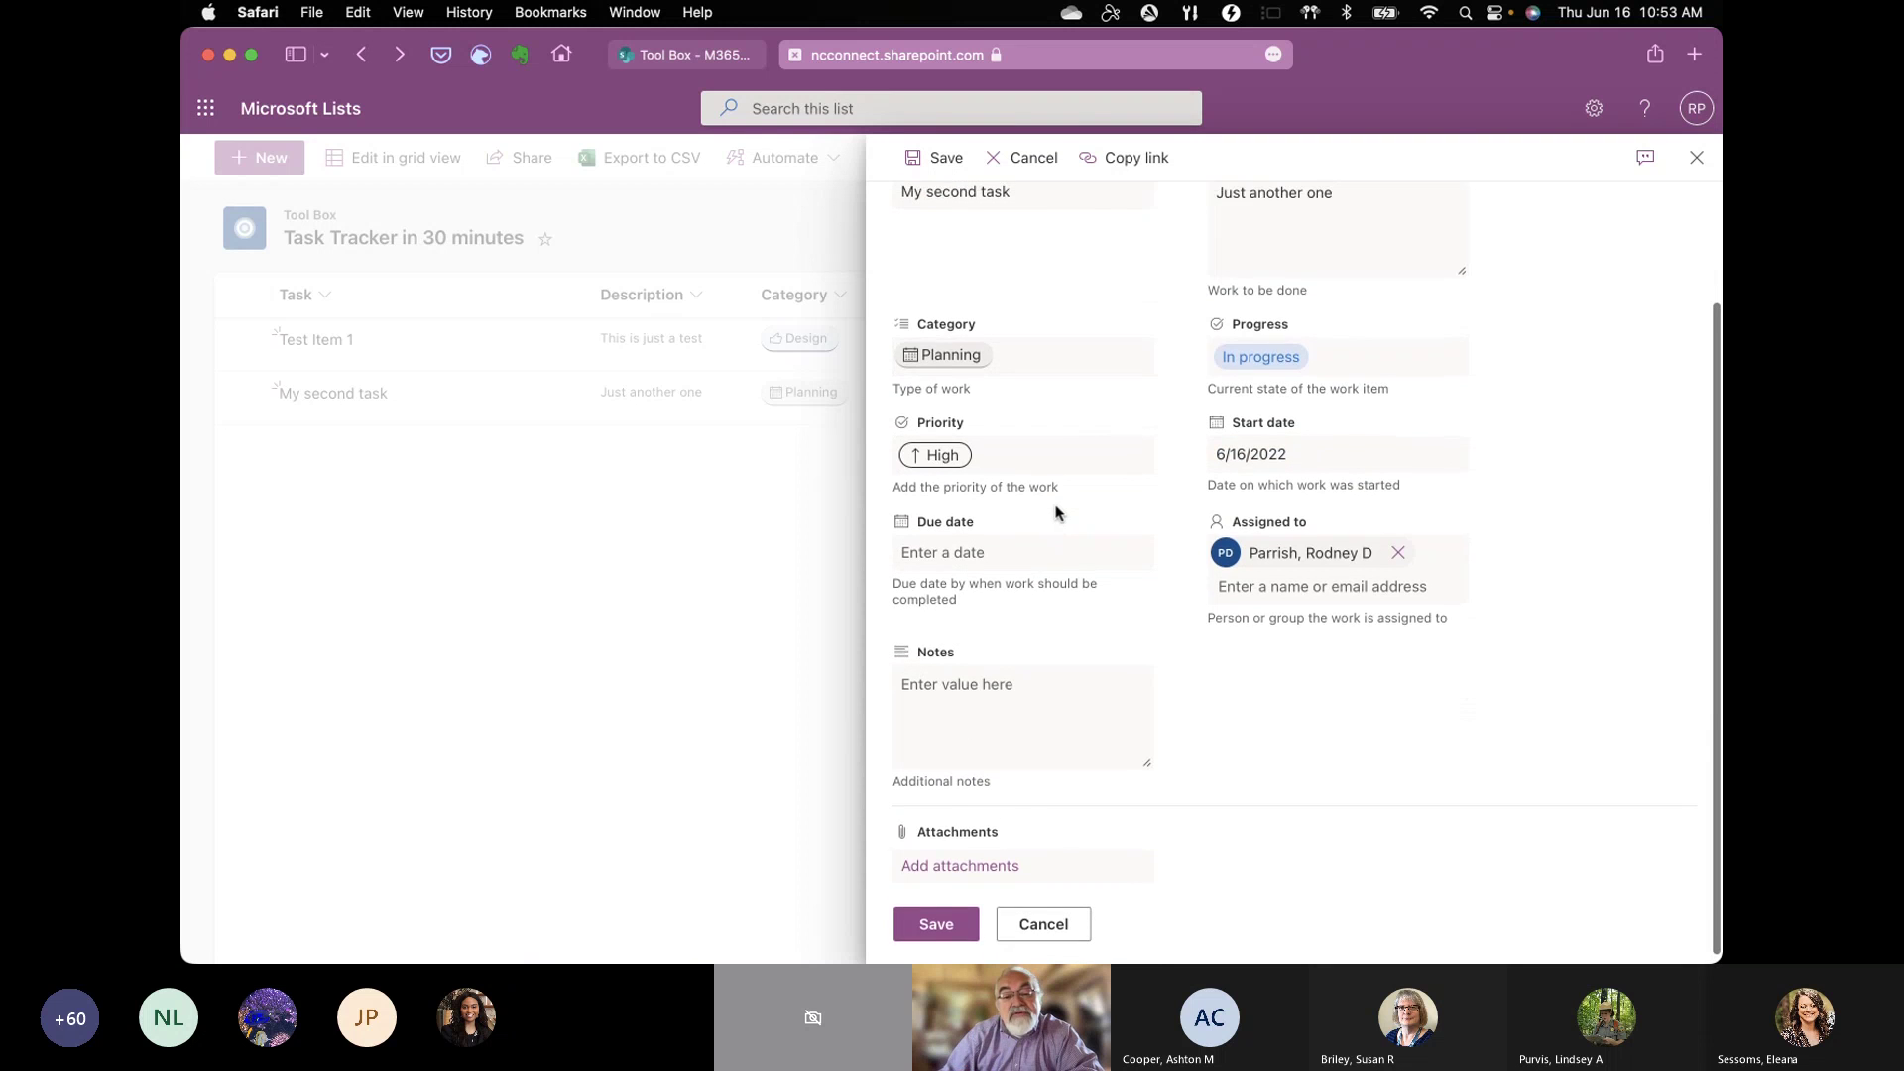
{"action": "scroll", "coordinate": [1054, 510], "scroll_direction": "up", "scroll_amount": 3}
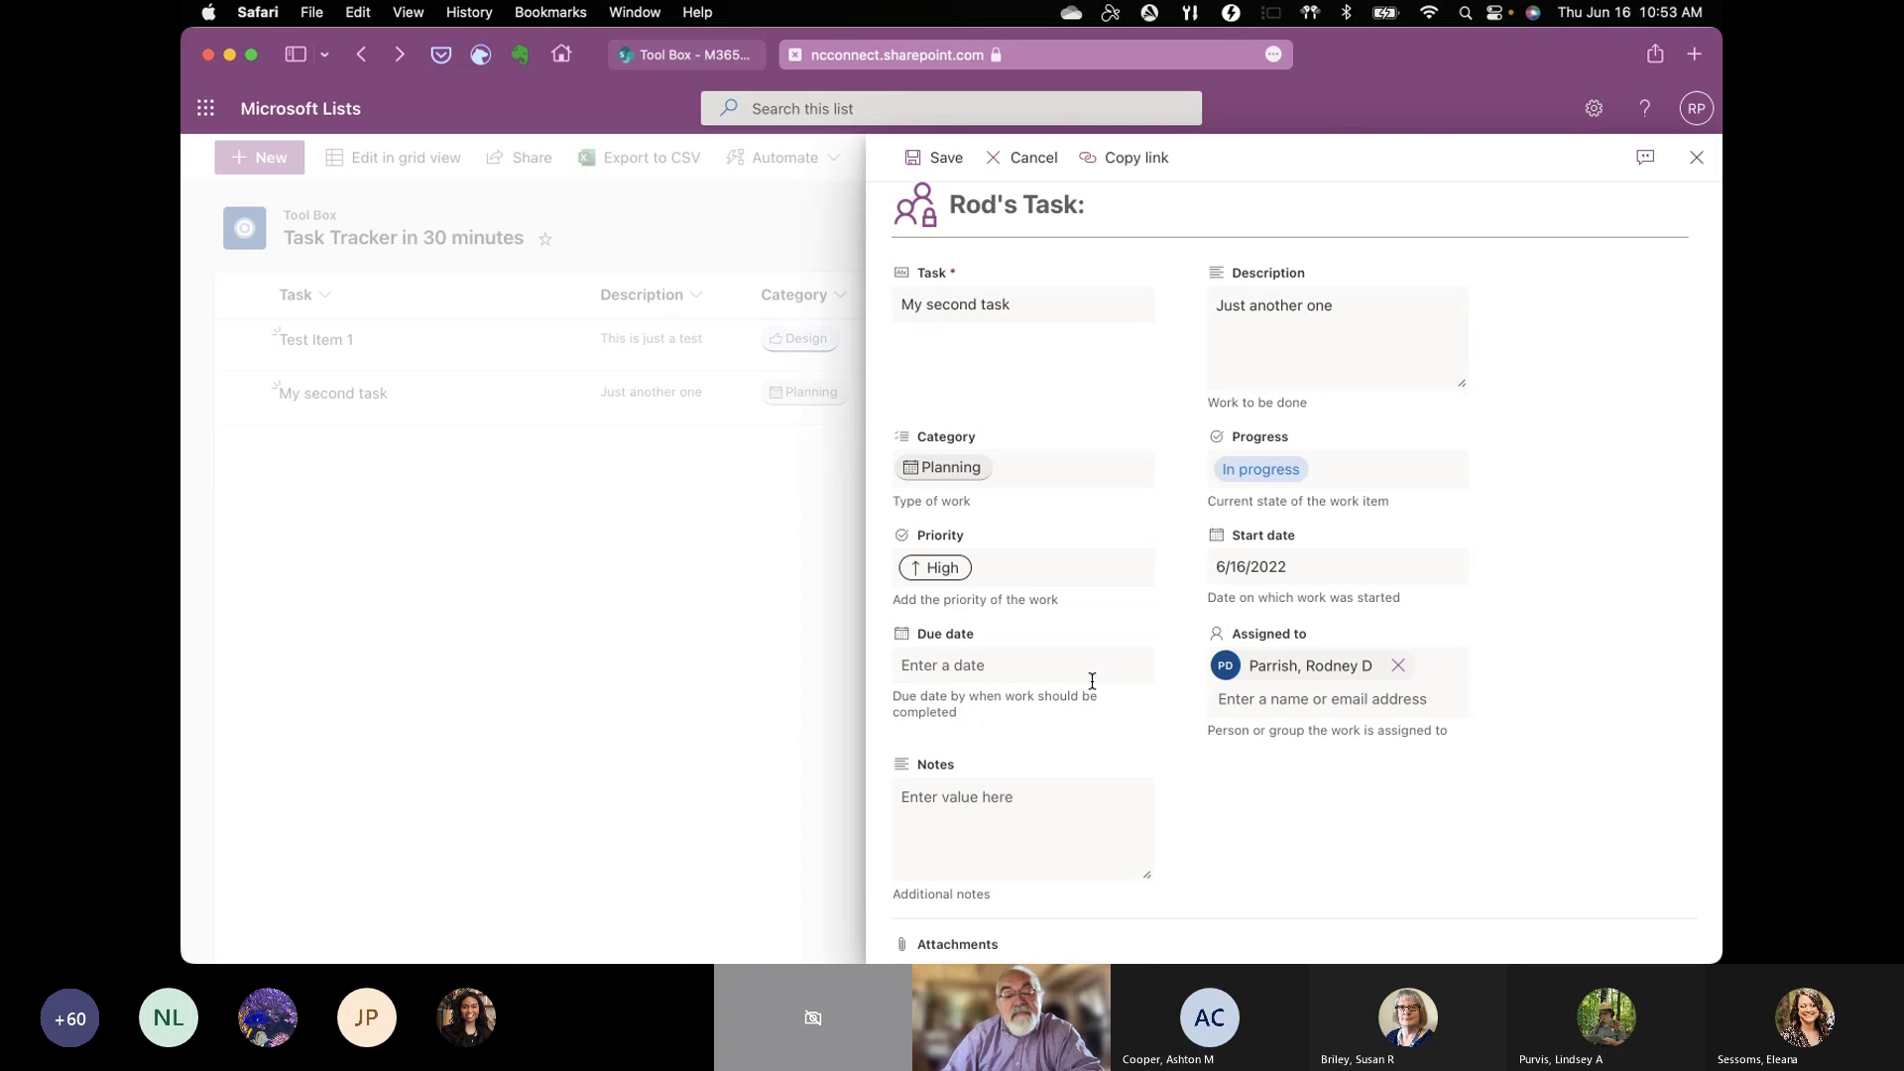
{"action": "scroll", "coordinate": [1188, 825], "scroll_direction": "down", "scroll_amount": 3}
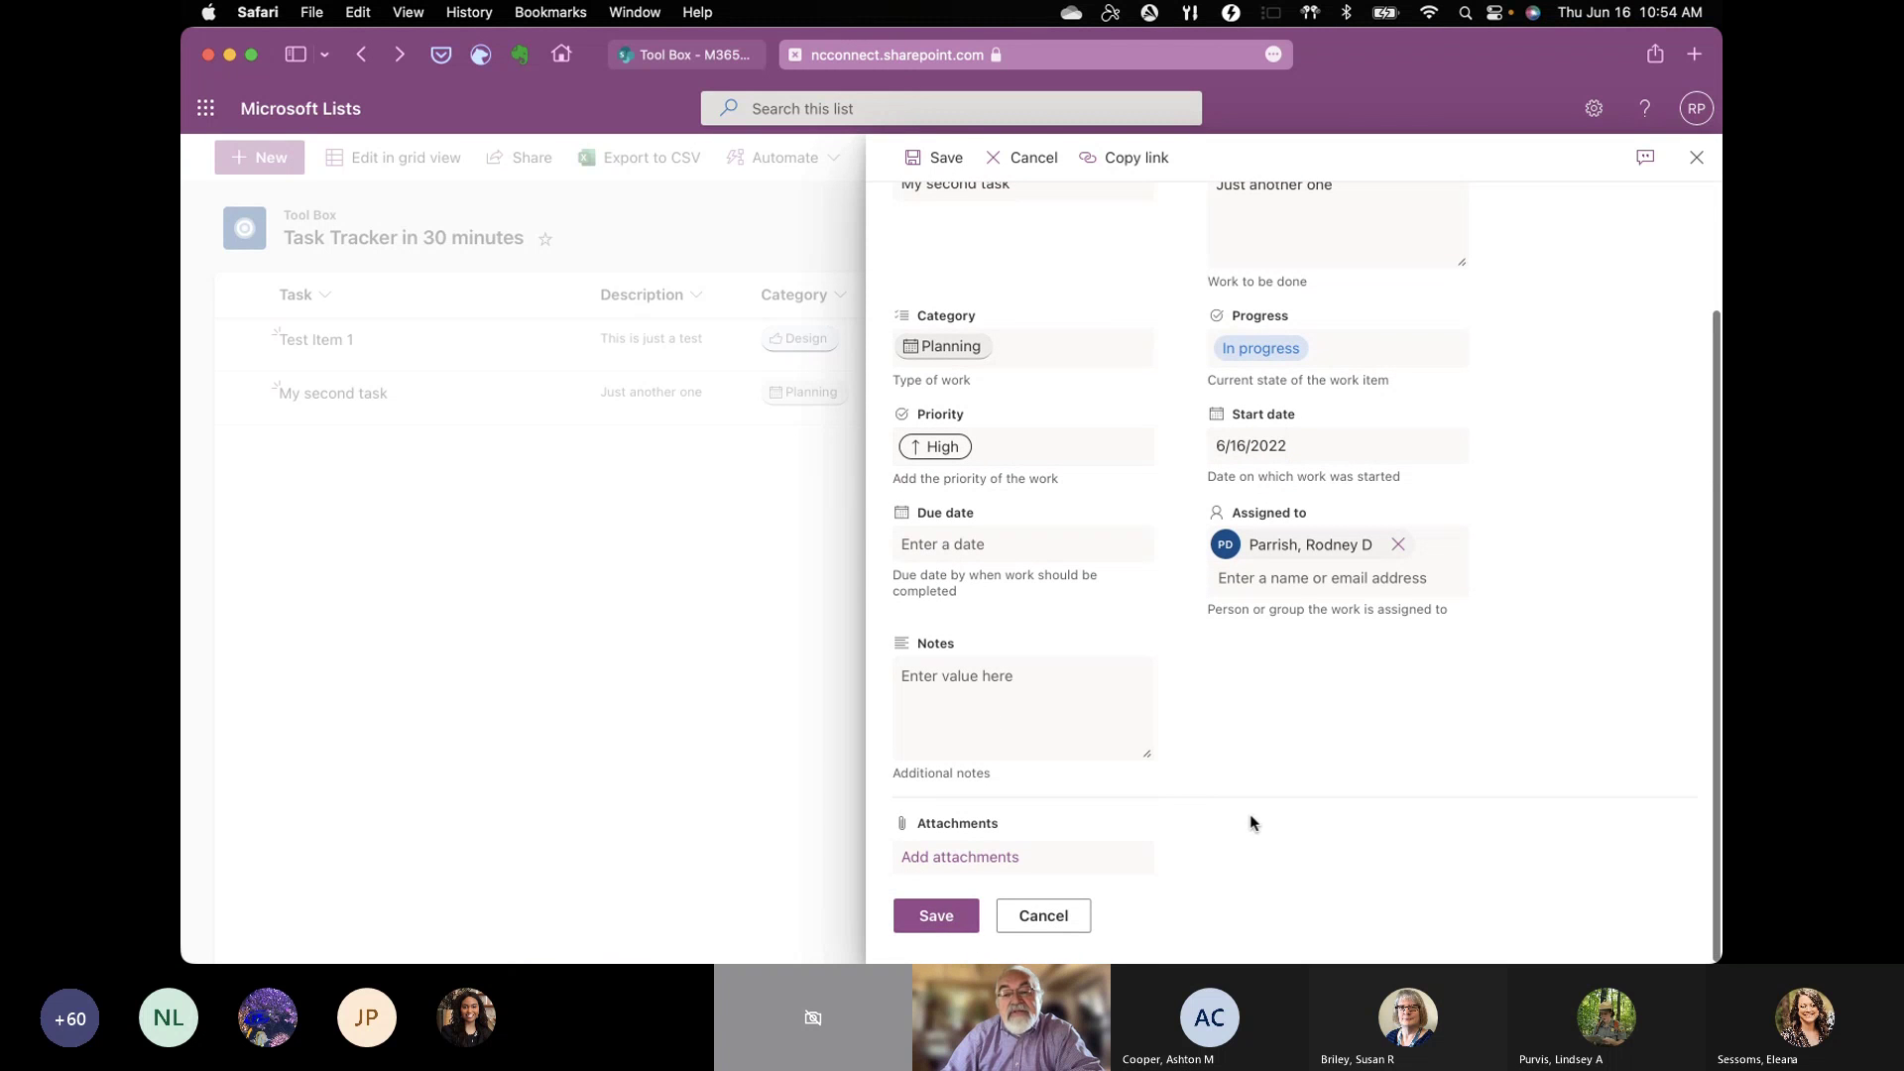
{"action": "left_click", "coordinate": [1696, 156]}
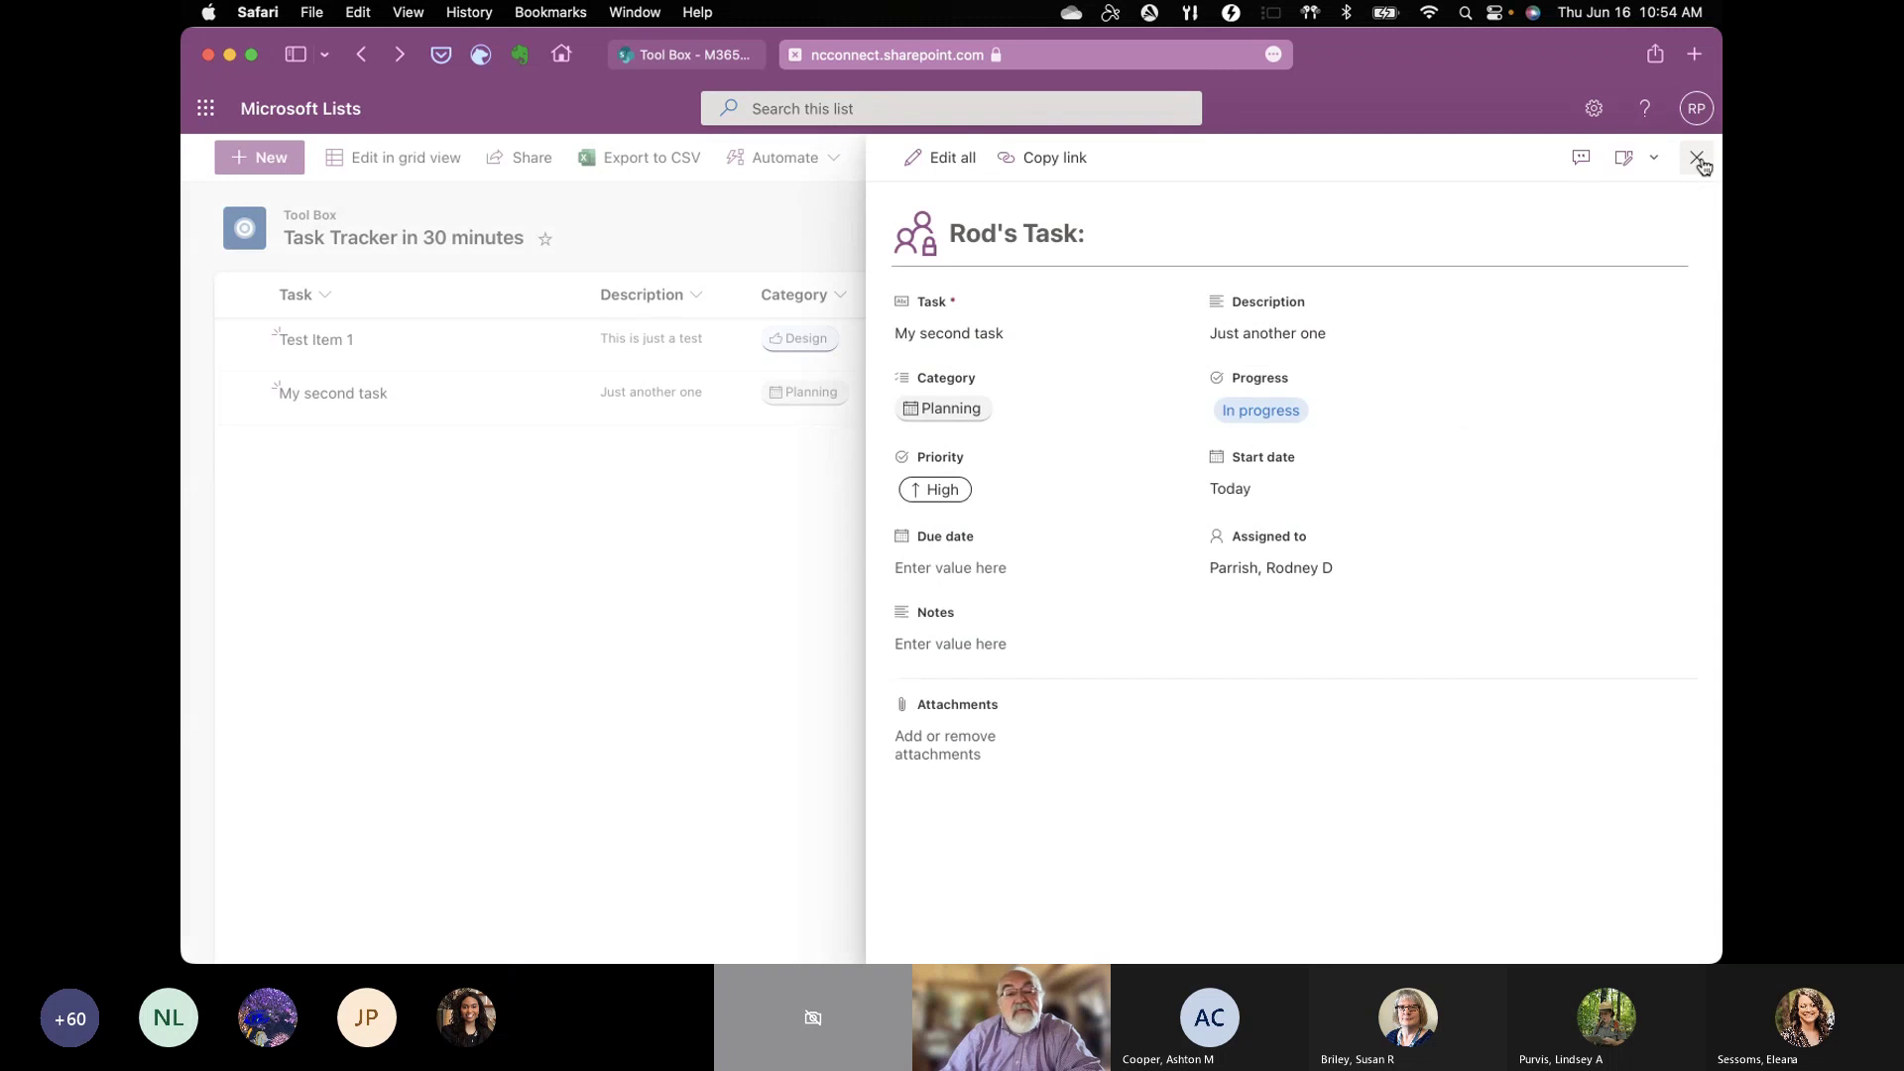
{"action": "left_click", "coordinate": [1697, 159]}
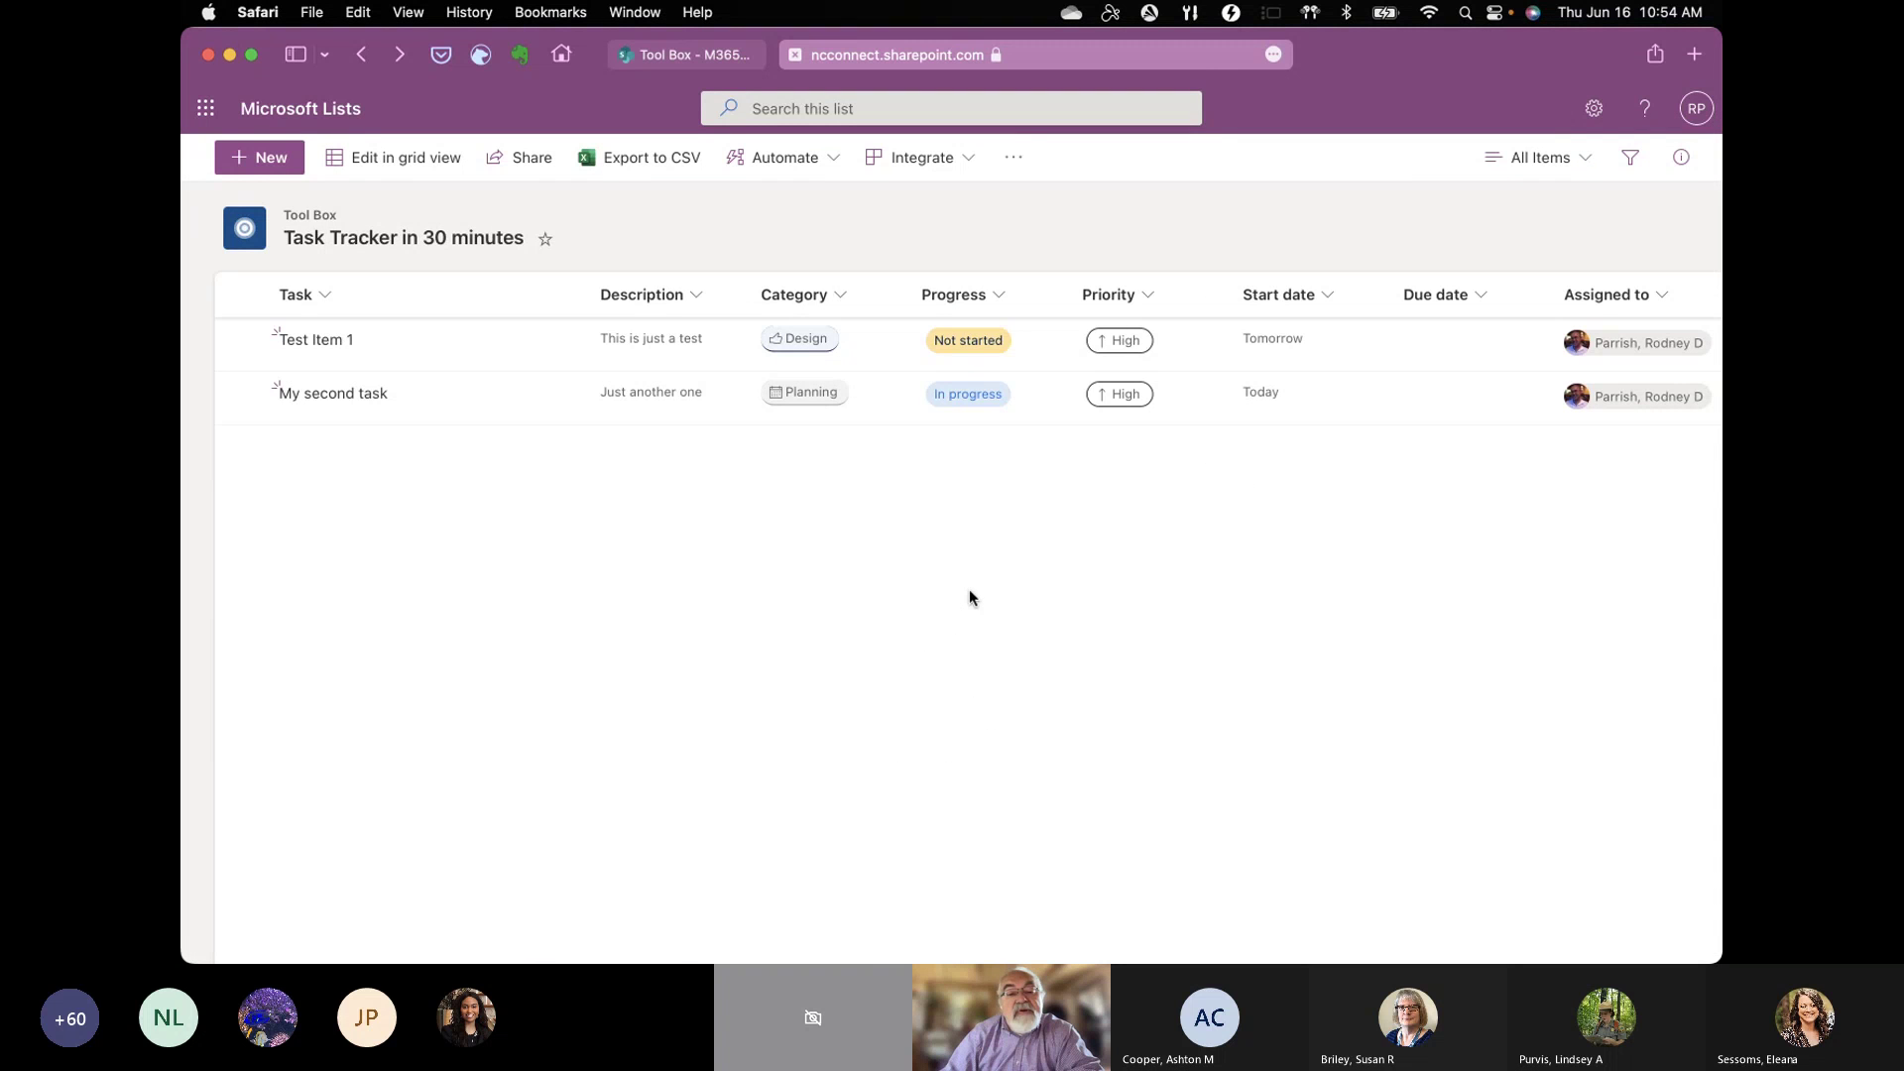
Step: Create a list rule: when a new item is created, email the Assigned to person
{"action": "left_click", "coordinate": [829, 159]}
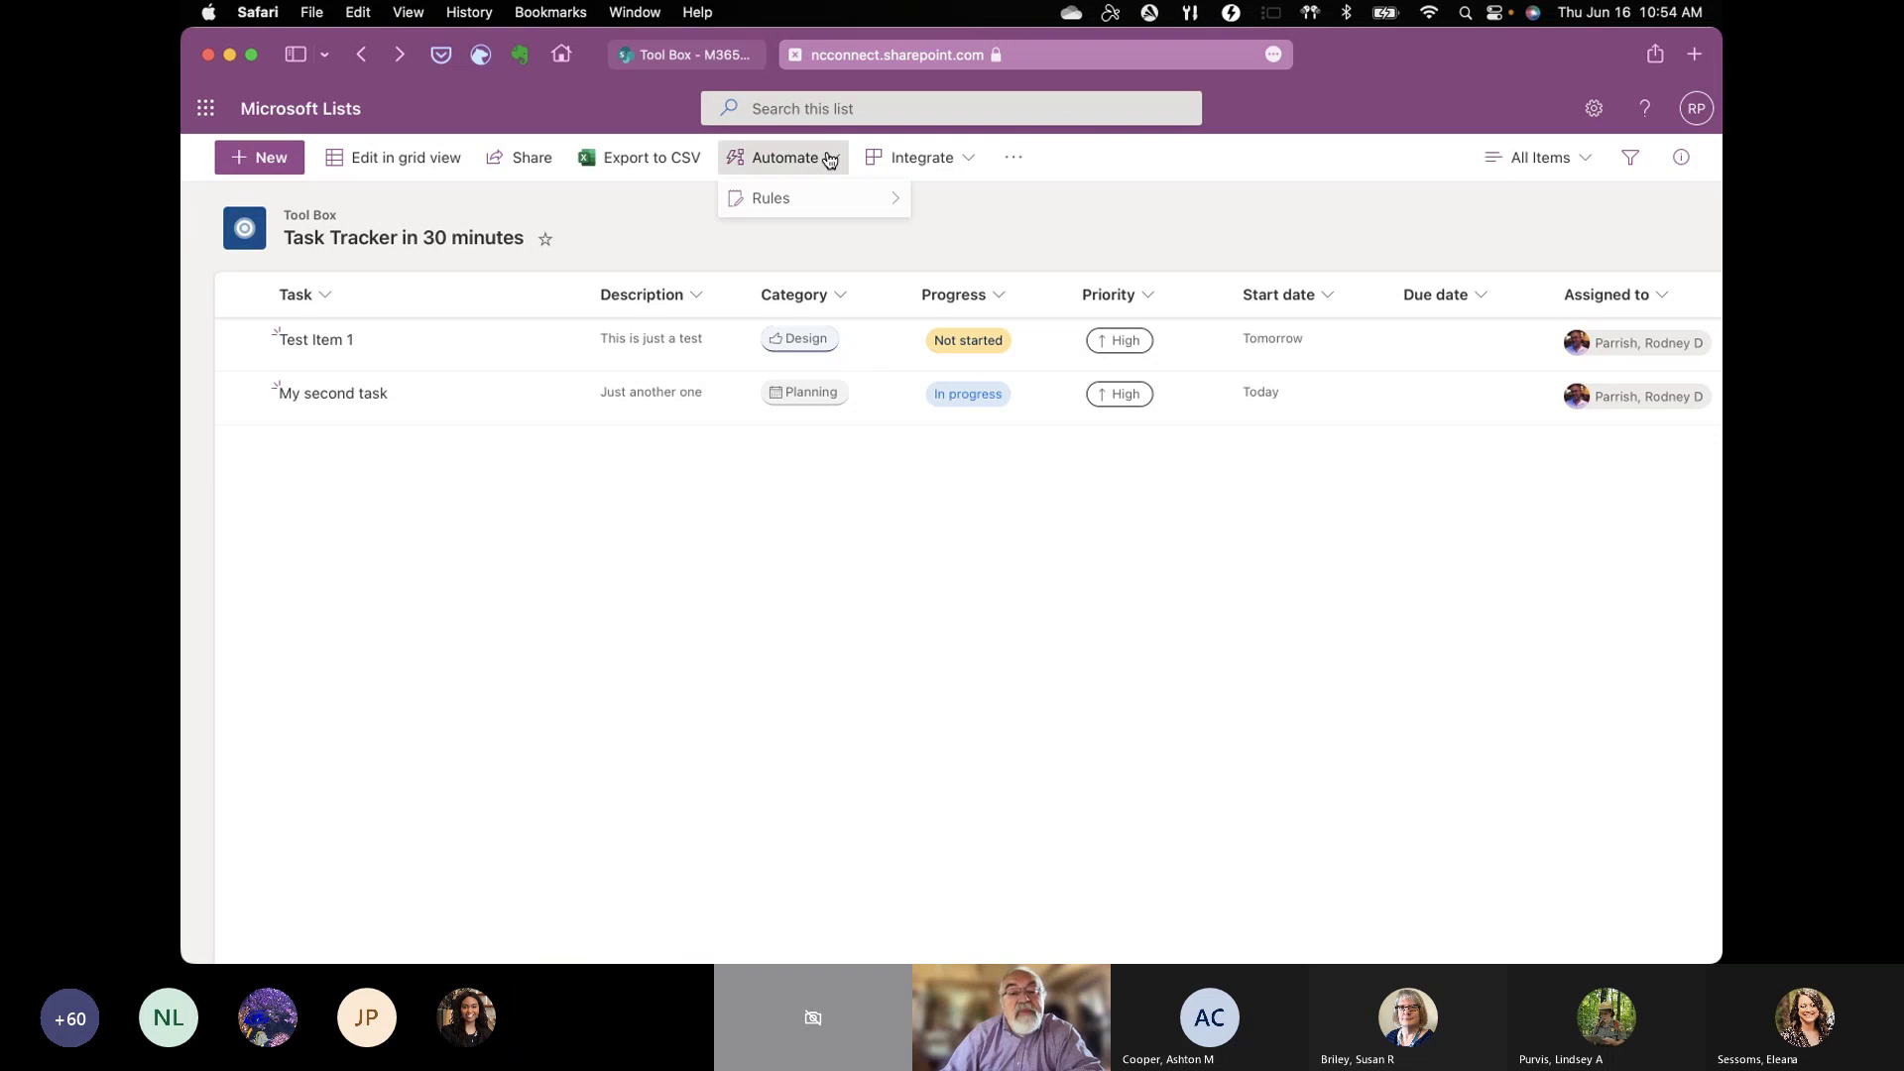
{"action": "left_click", "coordinate": [755, 609]}
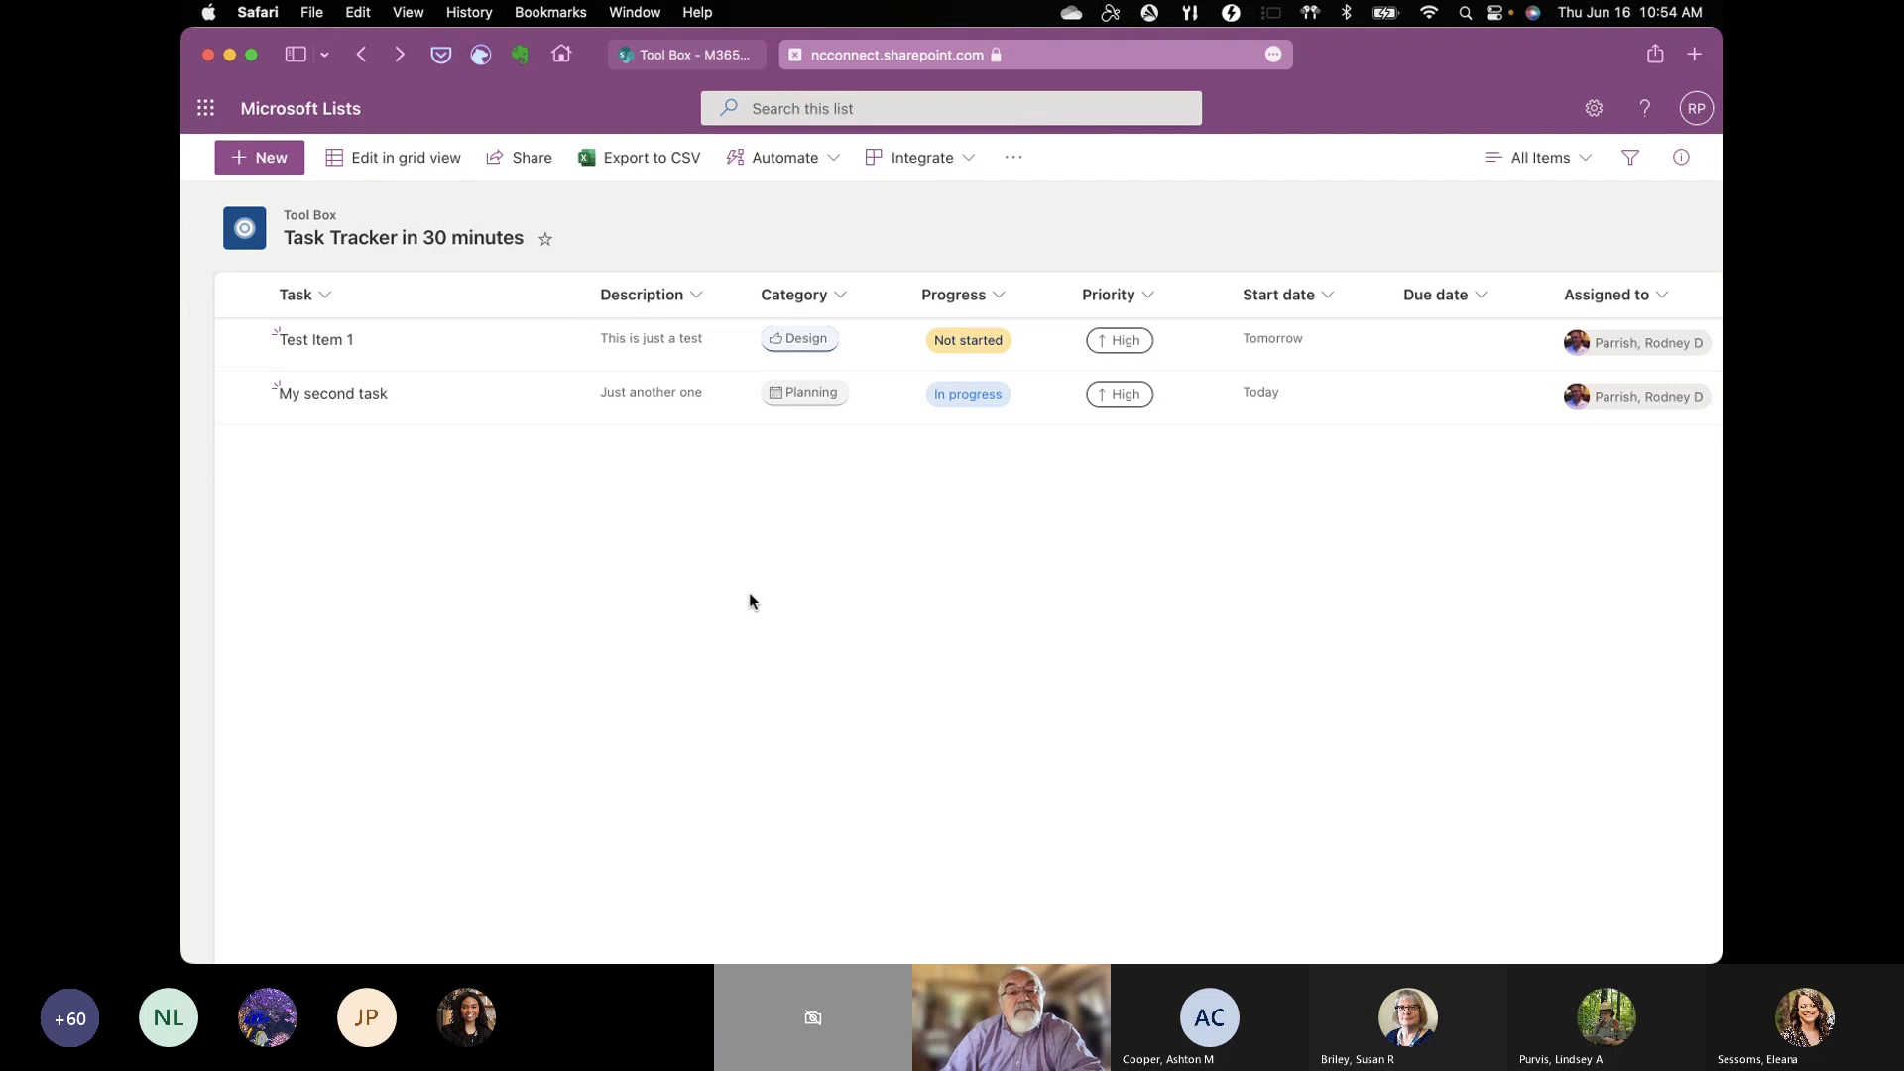
{"action": "left_click", "coordinate": [832, 159]}
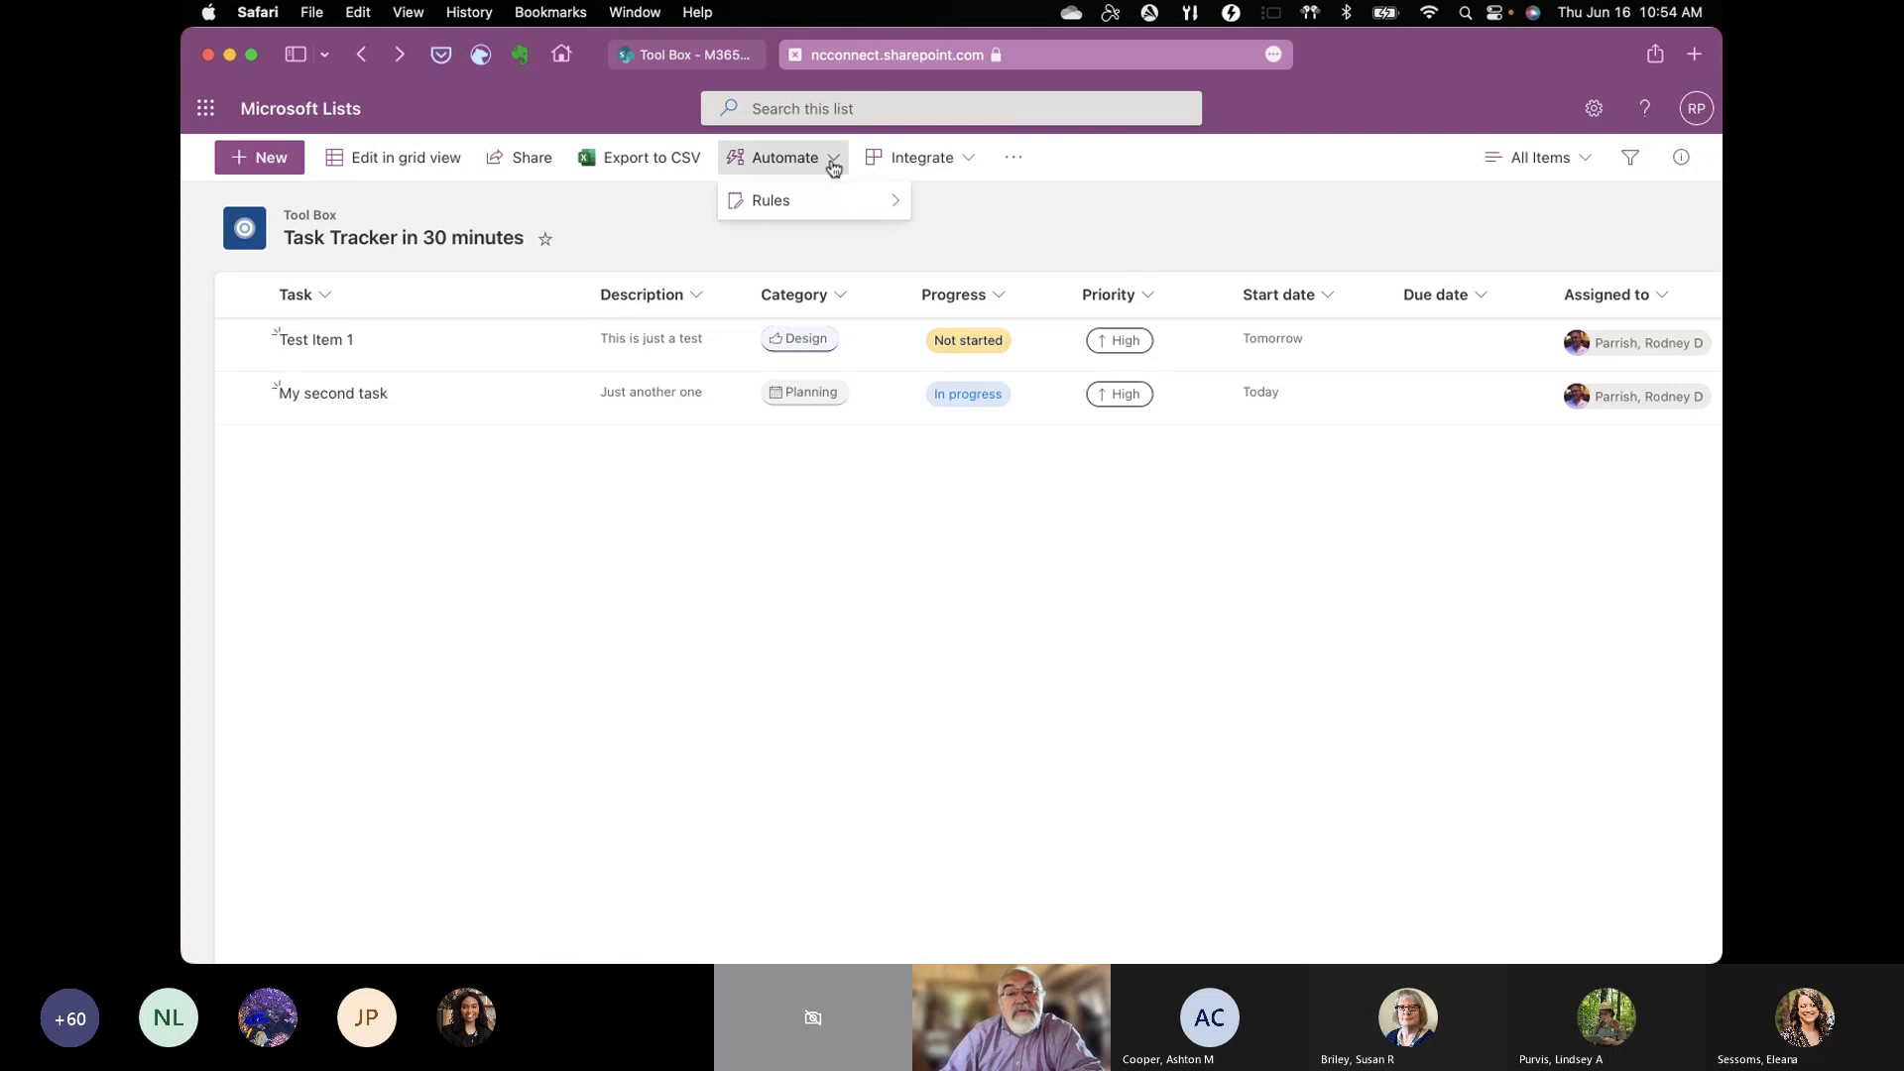
{"action": "mouse_move", "coordinate": [841, 201]}
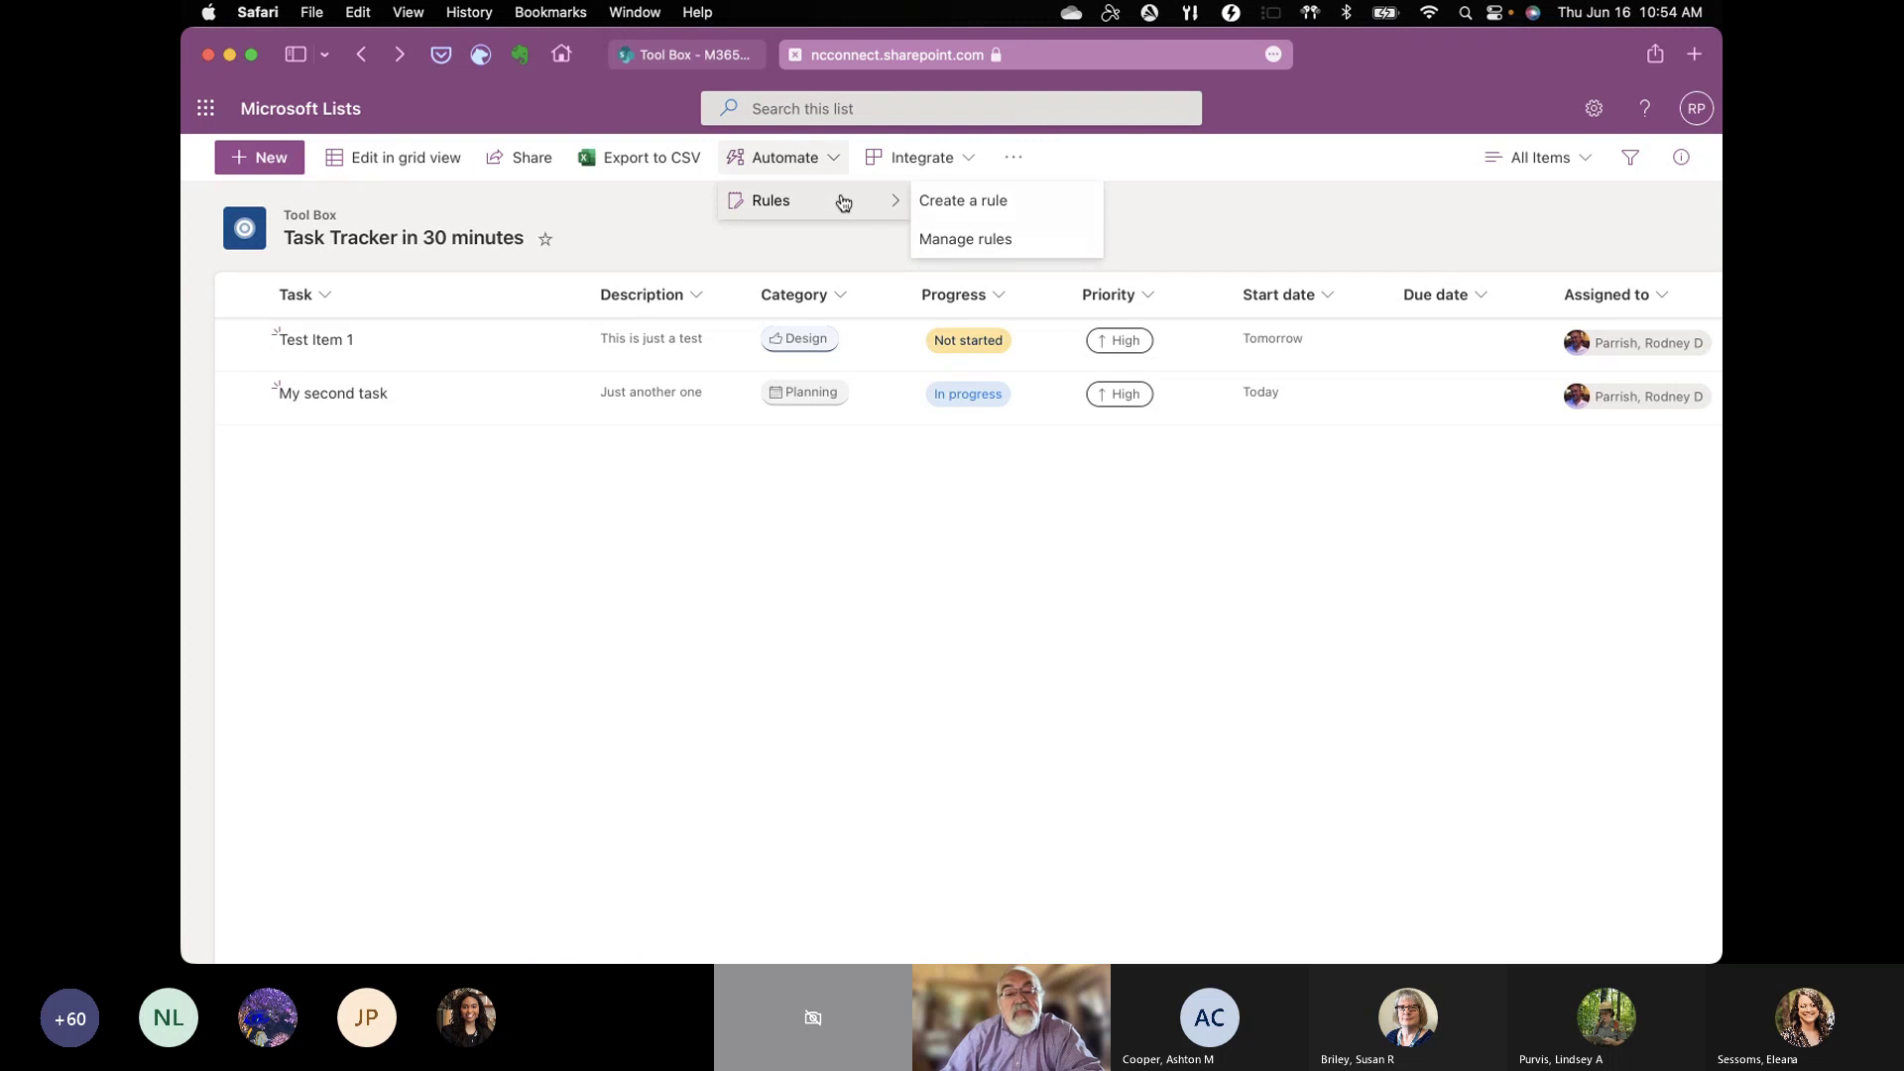
{"action": "left_click", "coordinate": [960, 203]}
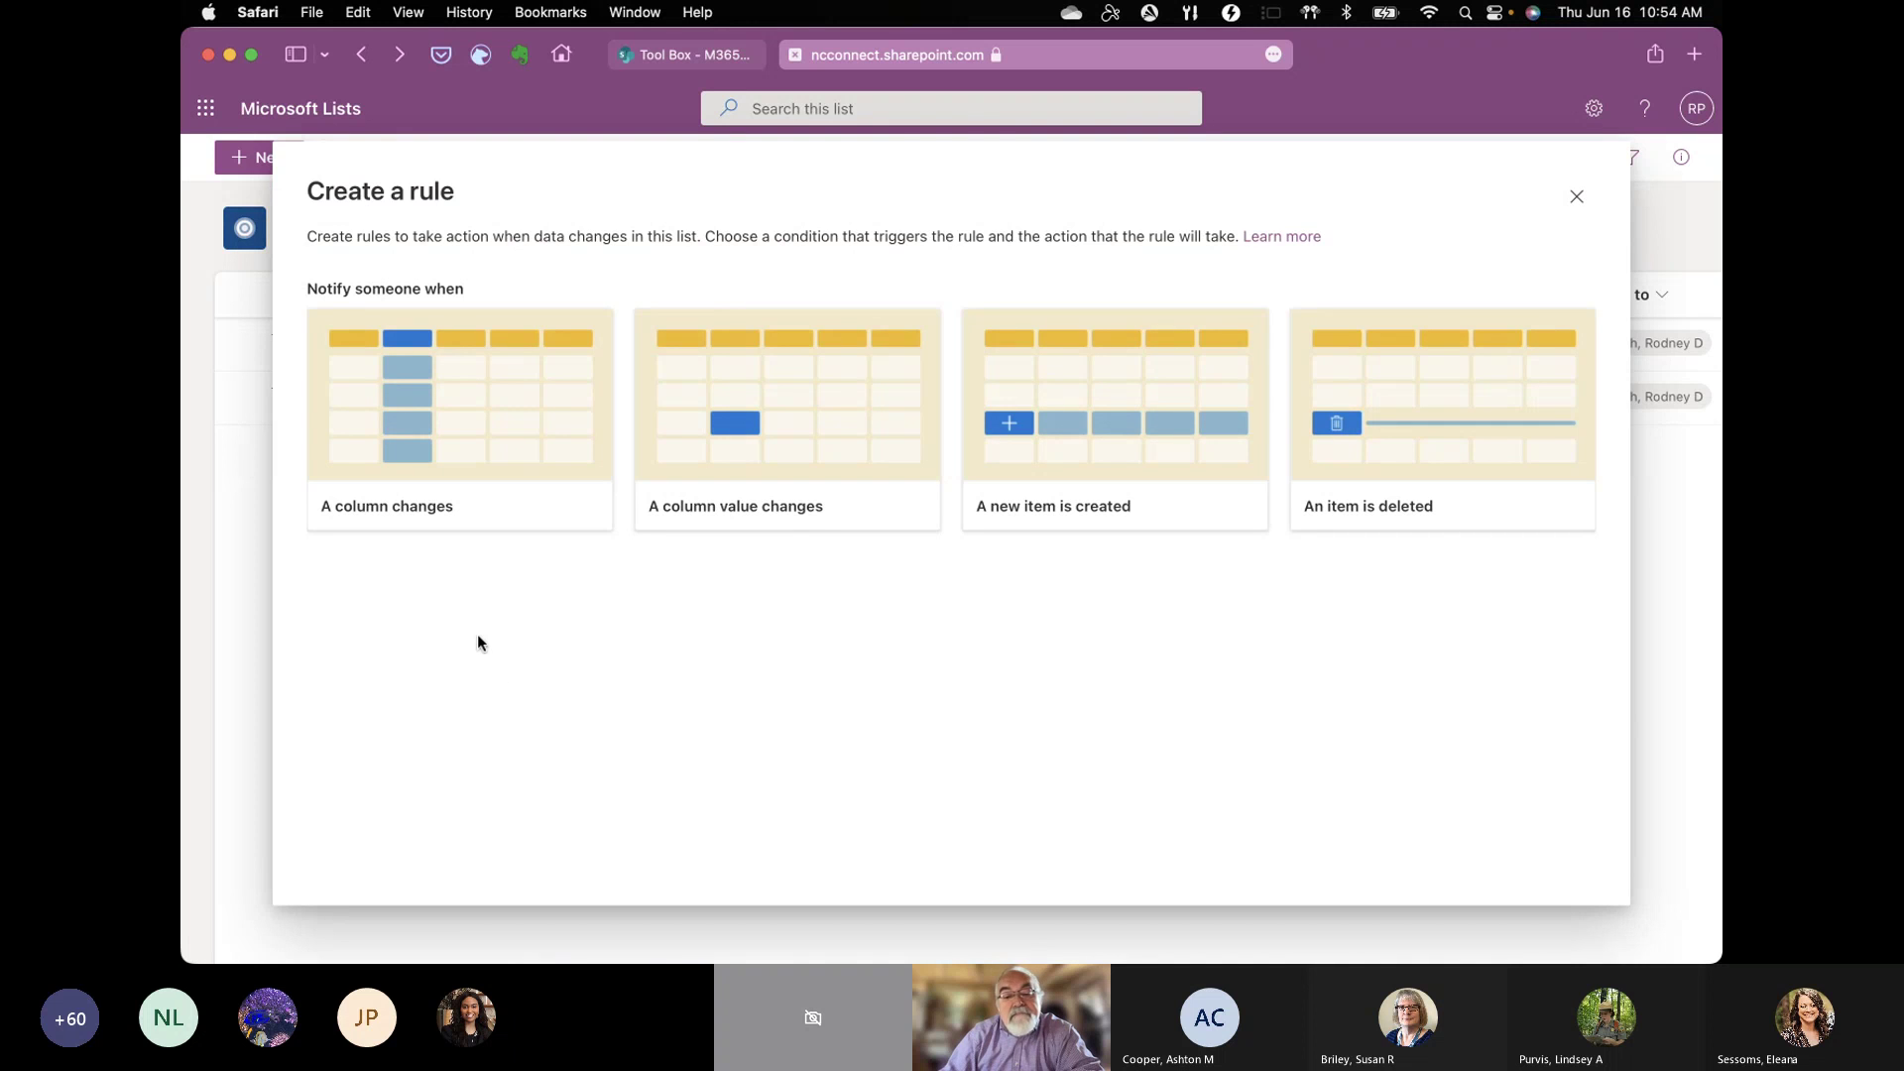
{"action": "left_click", "coordinate": [1129, 455]}
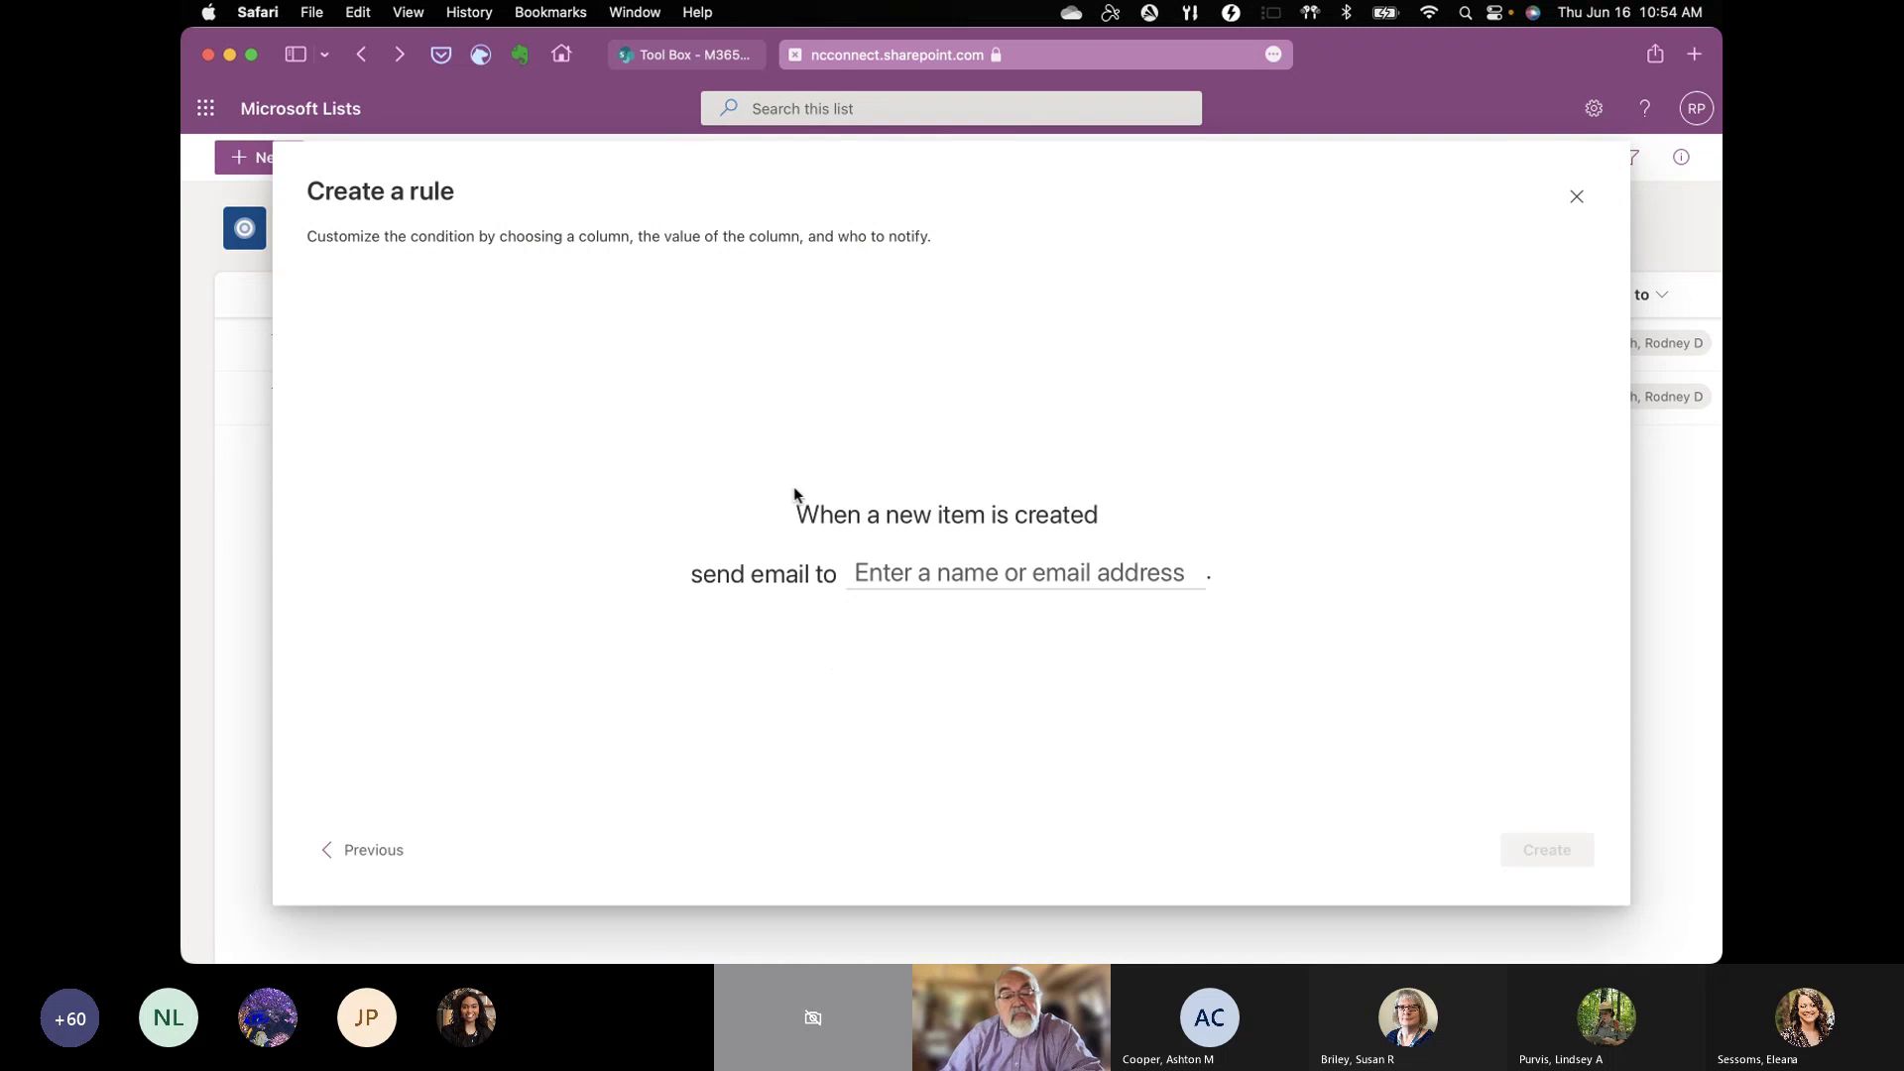
{"action": "left_click", "coordinate": [865, 579]}
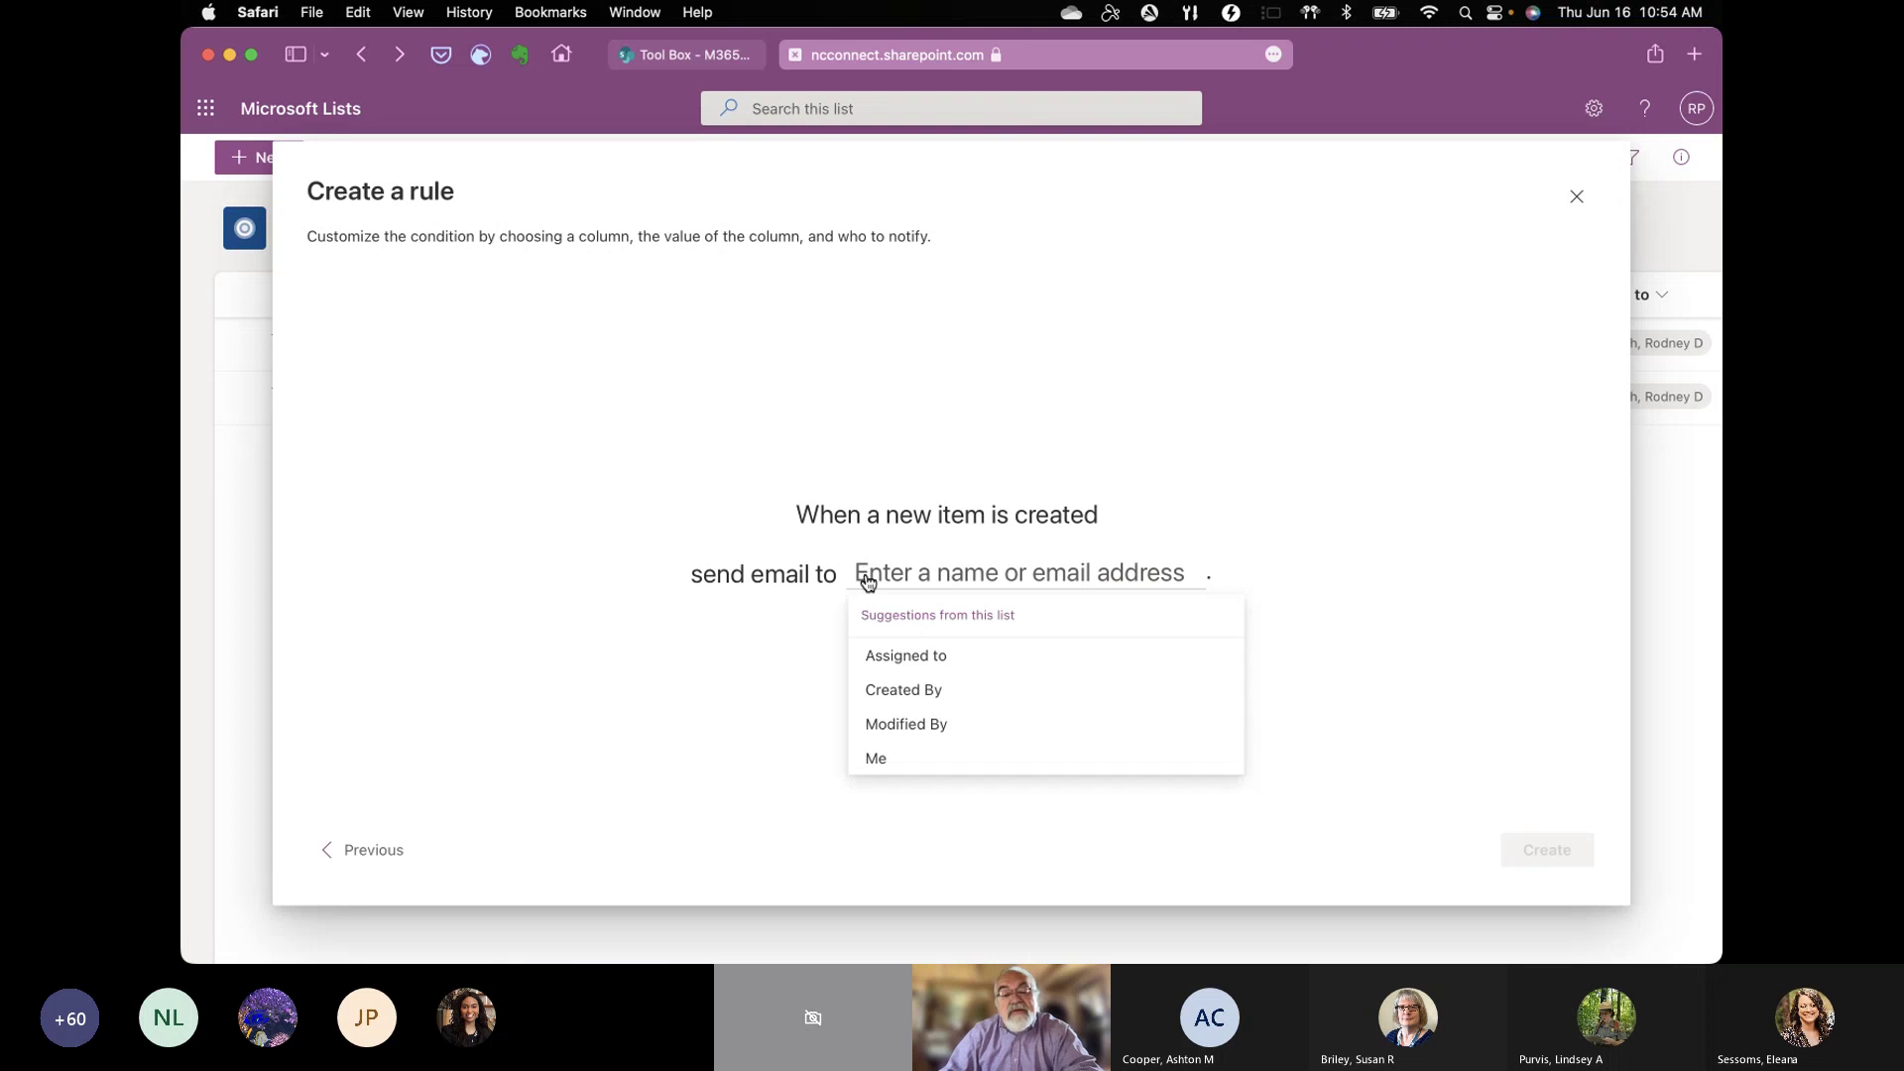
{"action": "left_click", "coordinate": [928, 659]}
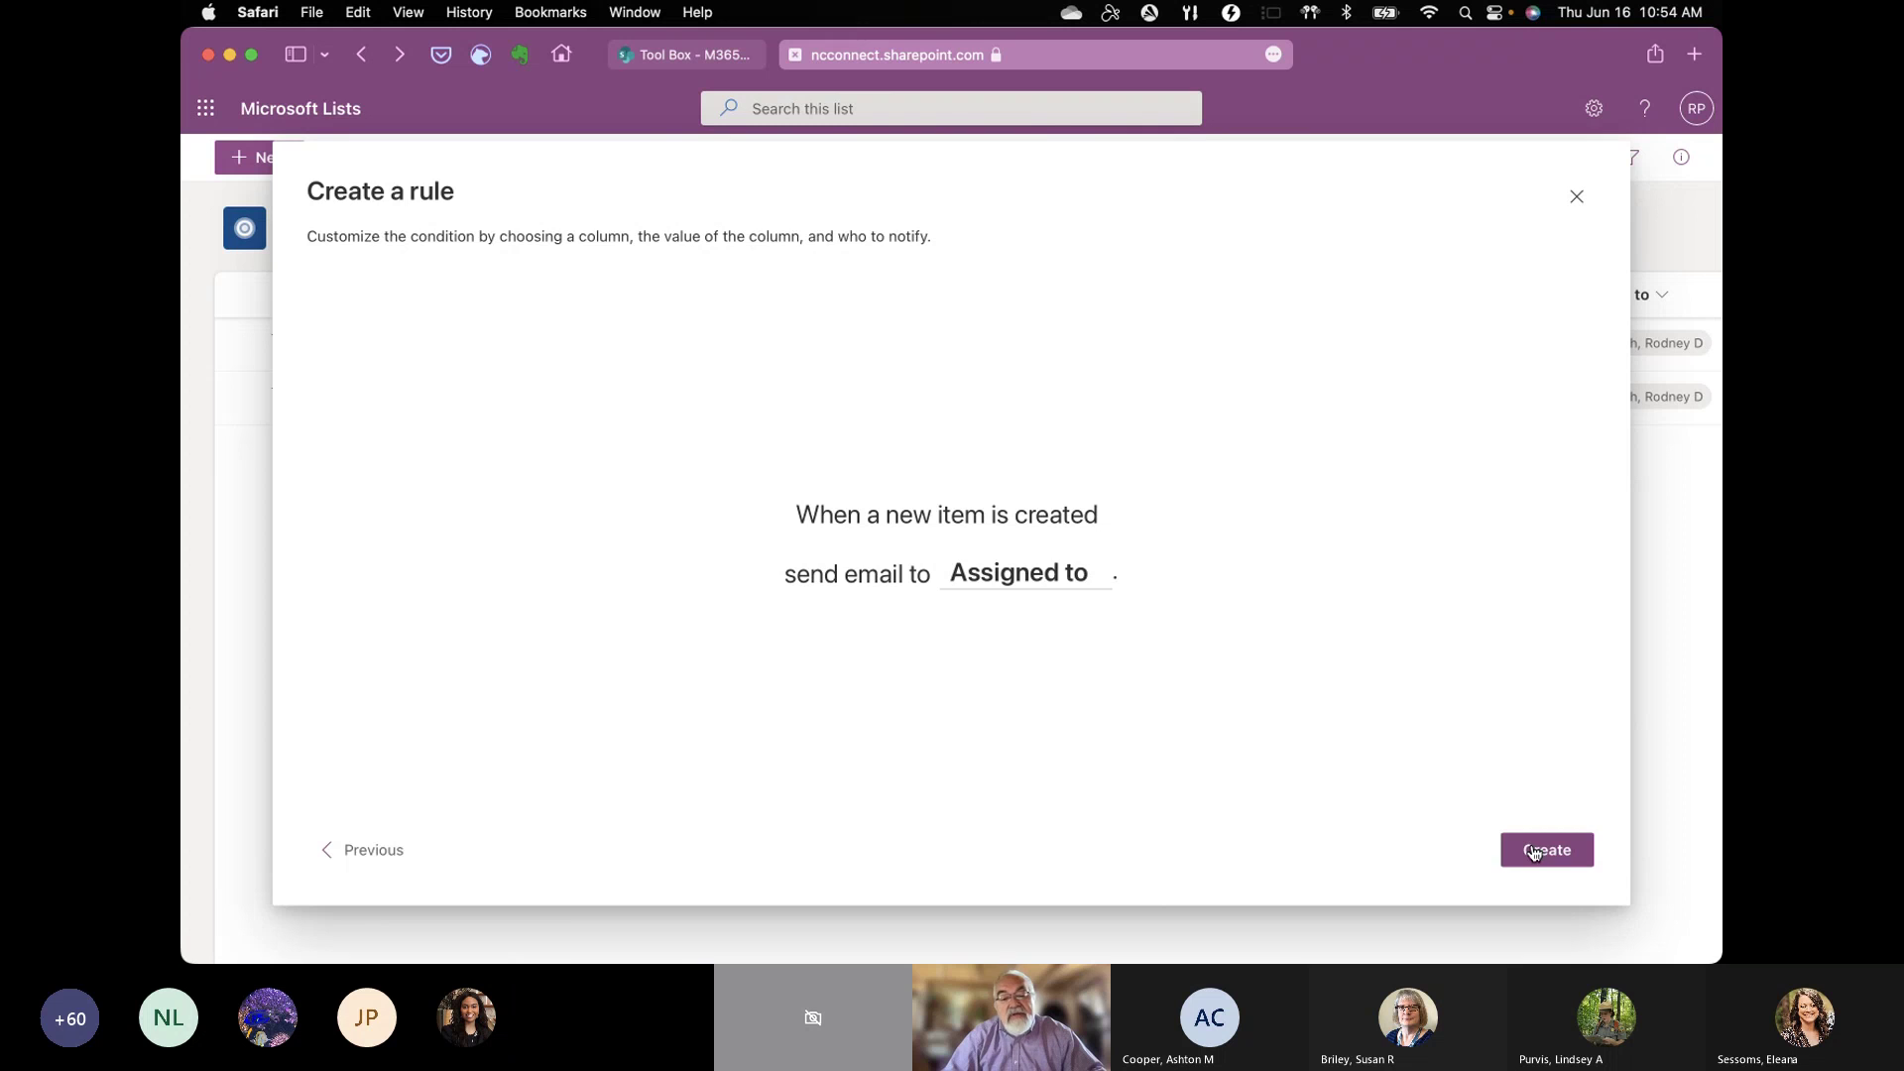
{"action": "left_click", "coordinate": [1533, 852]}
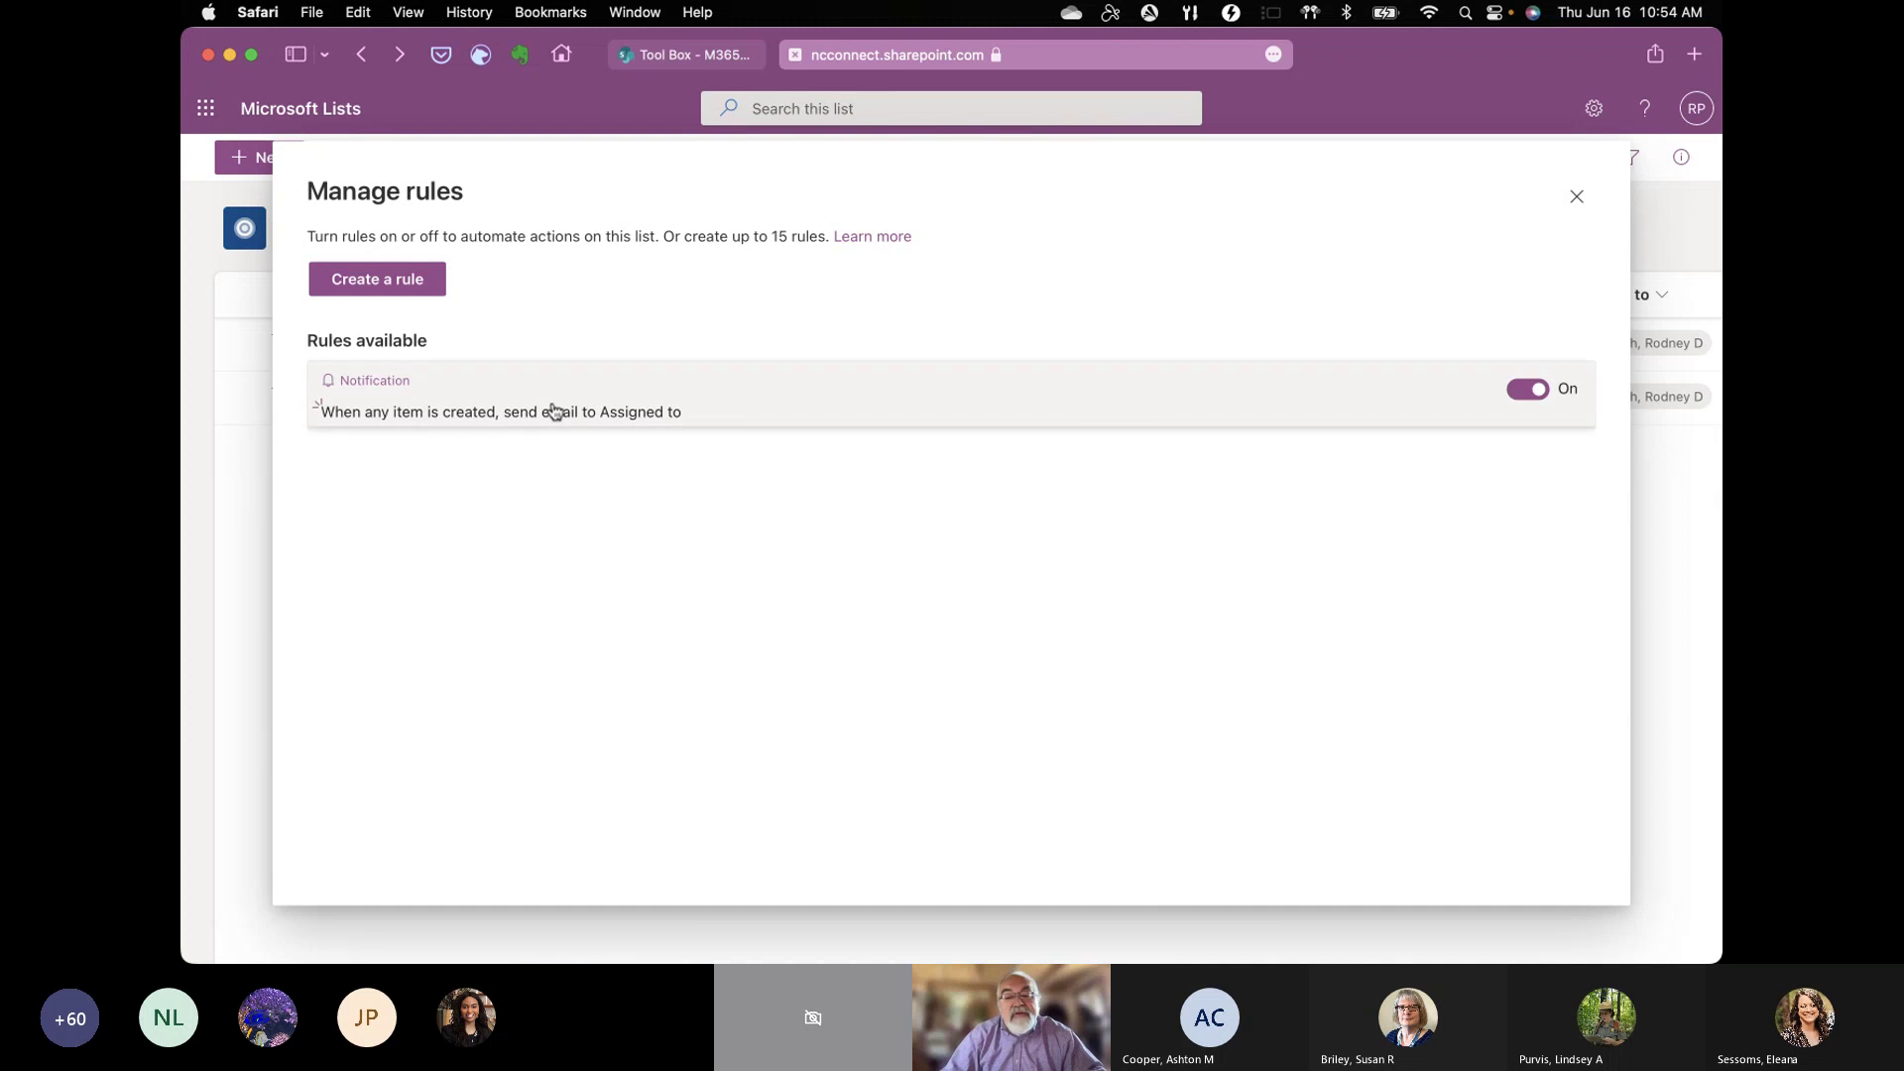
{"action": "left_click", "coordinate": [1576, 200]}
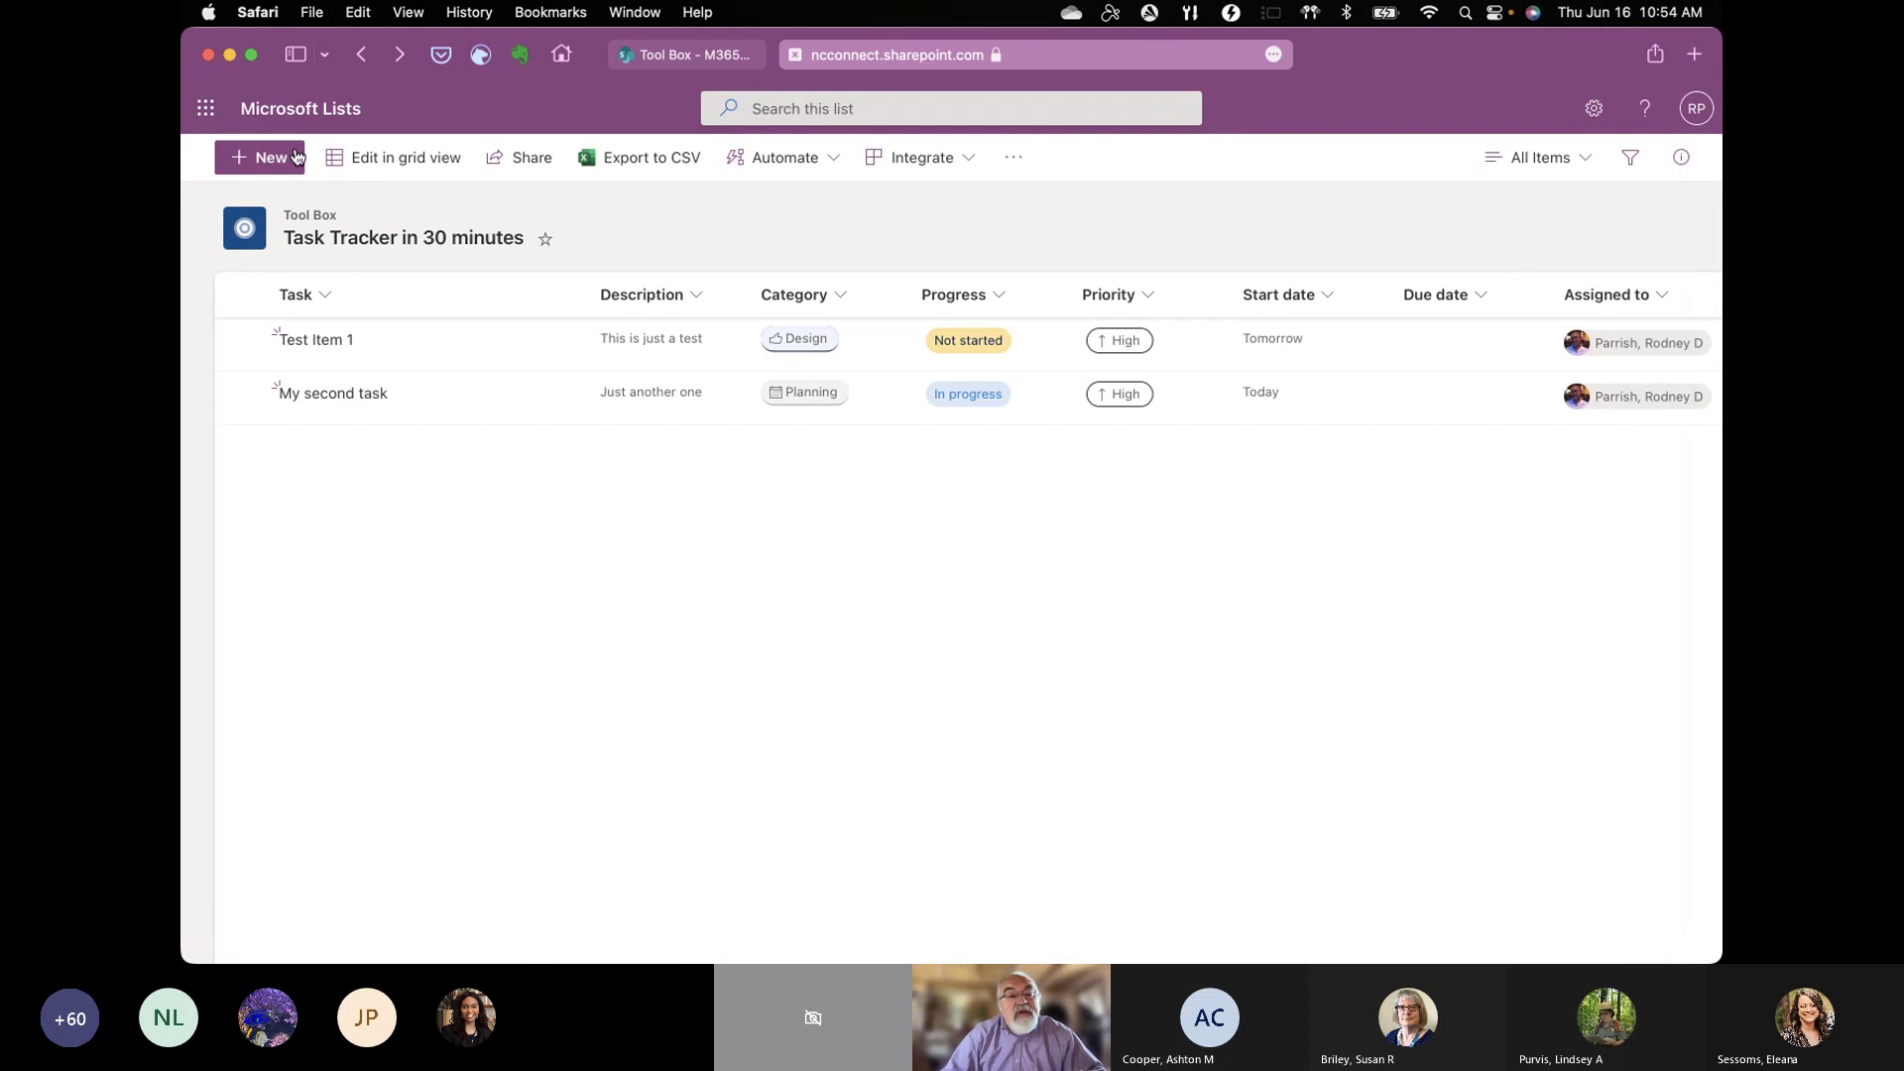
Step: From the Tool Box site's app launcher, open Power Automate in a new tab
{"action": "left_click", "coordinate": [659, 54]}
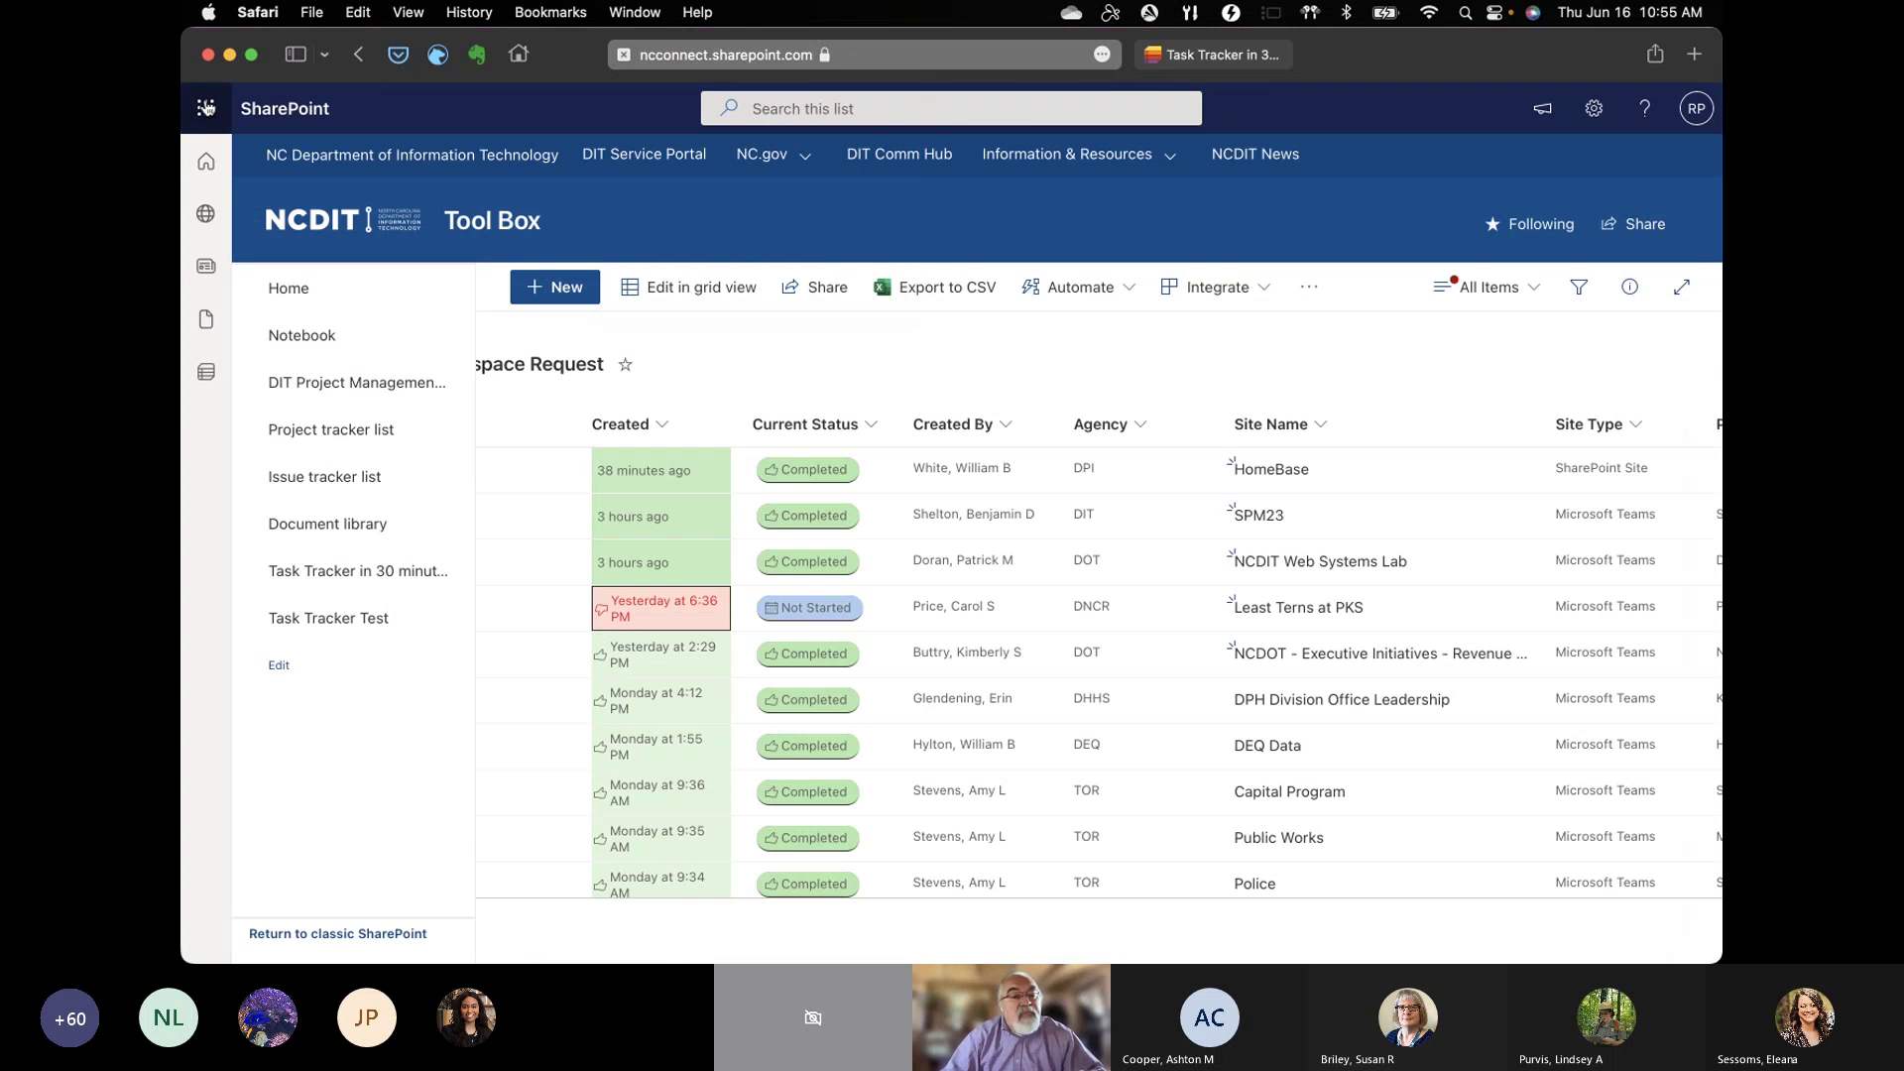
{"action": "left_click", "coordinate": [206, 107]}
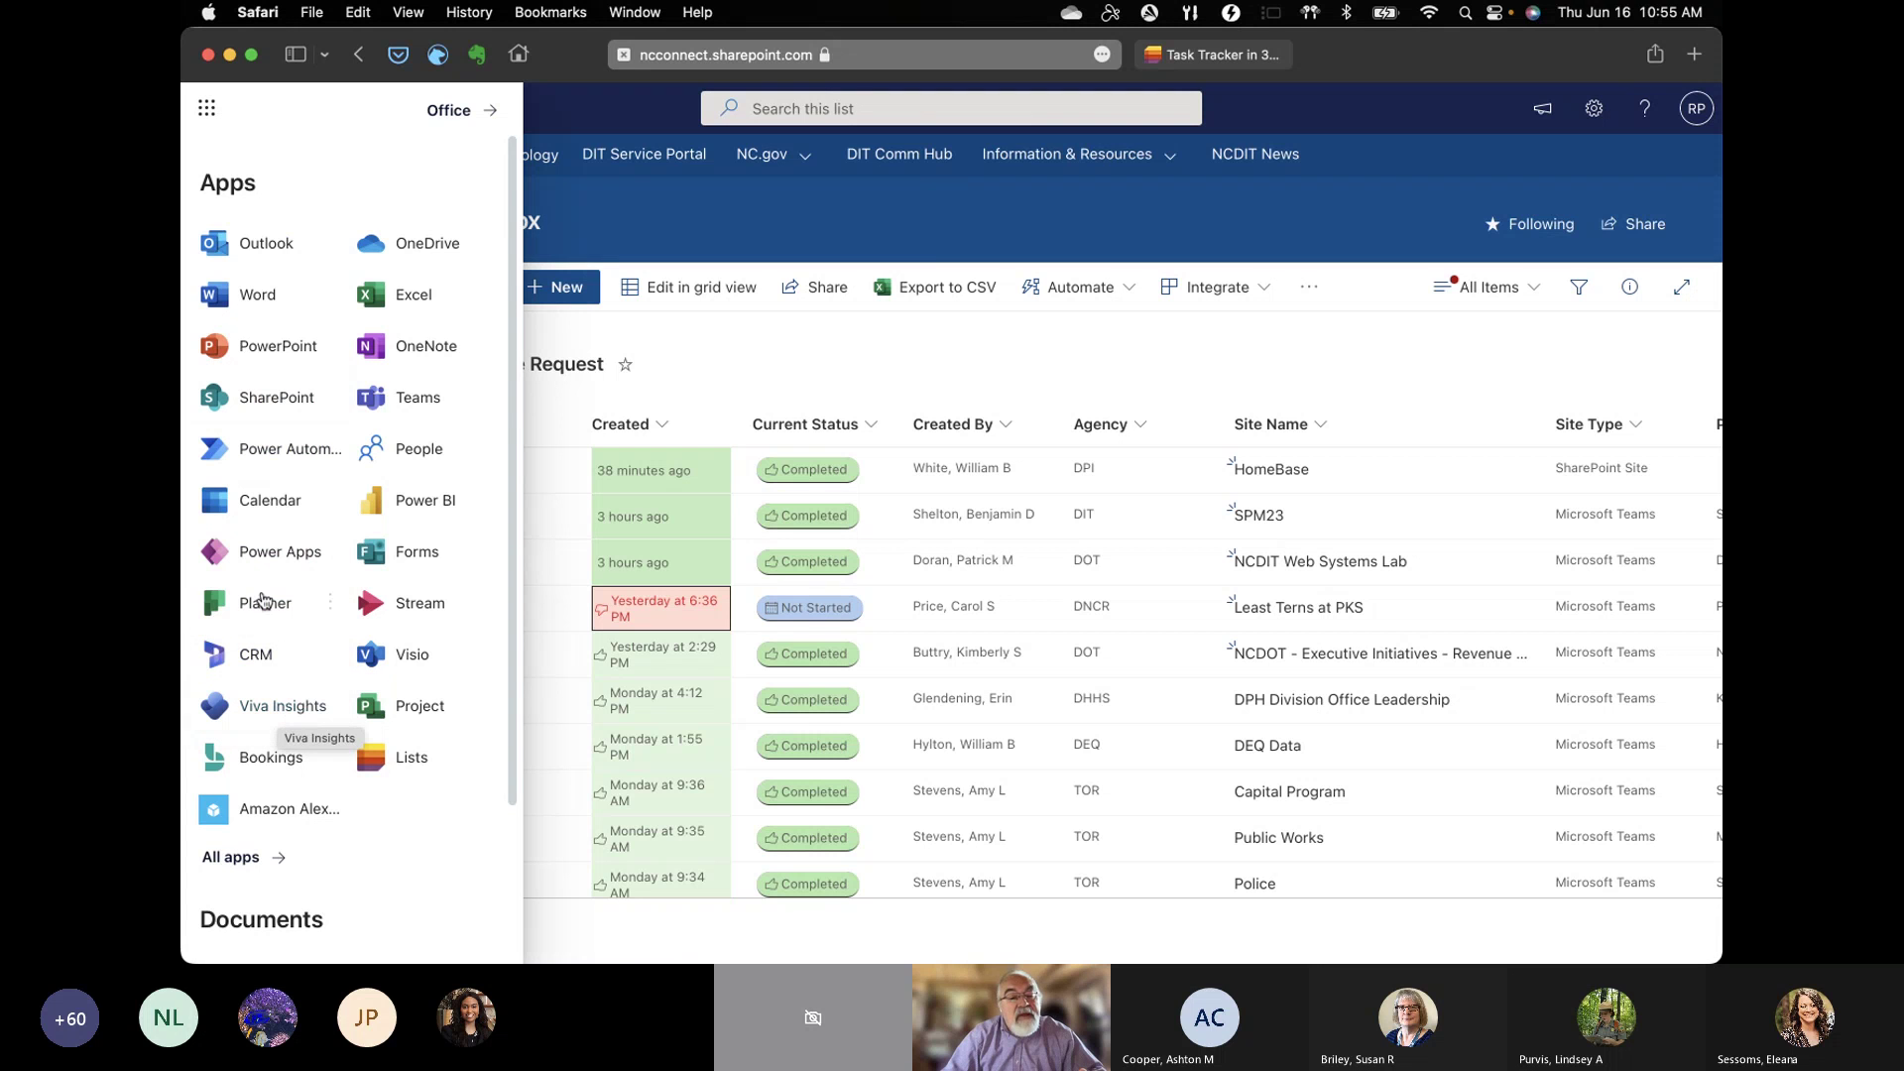
{"action": "left_click", "coordinate": [267, 454]}
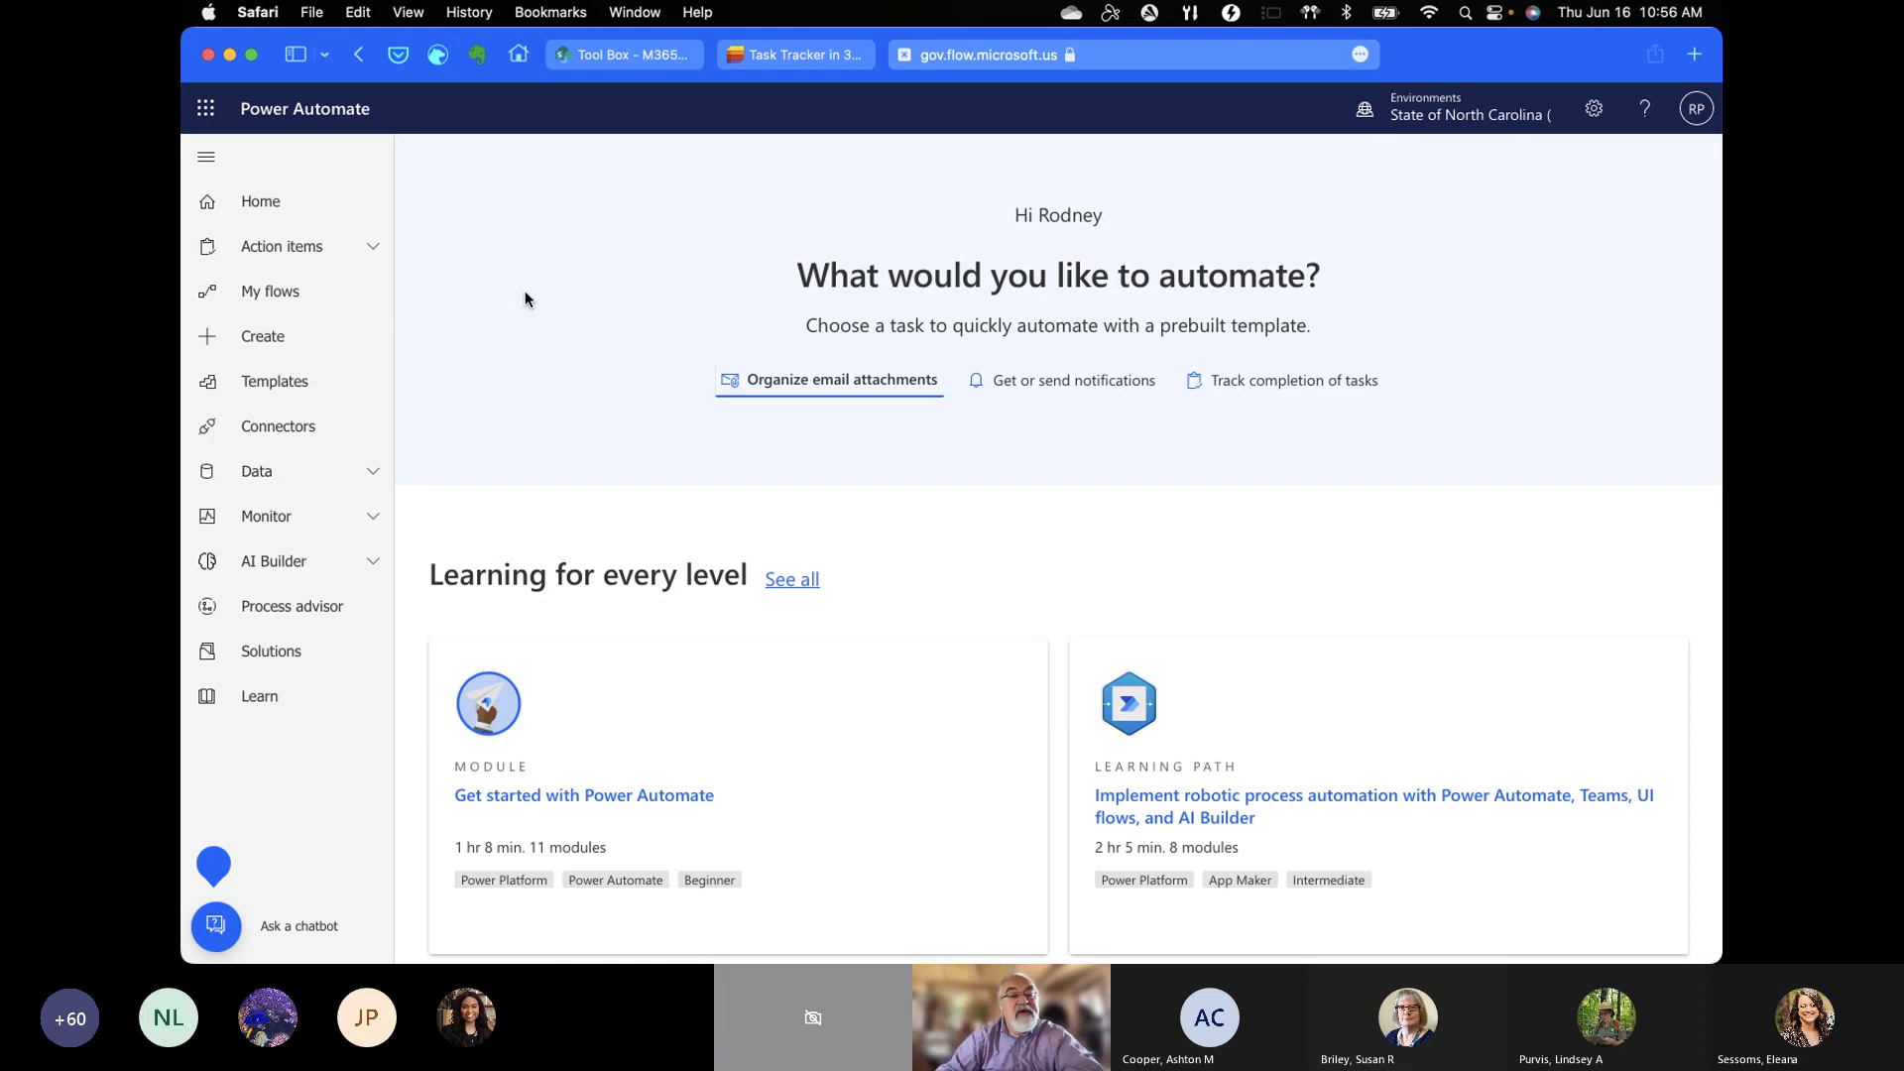
Step: Go to My flows in Power Automate
{"action": "left_click", "coordinate": [266, 296]}
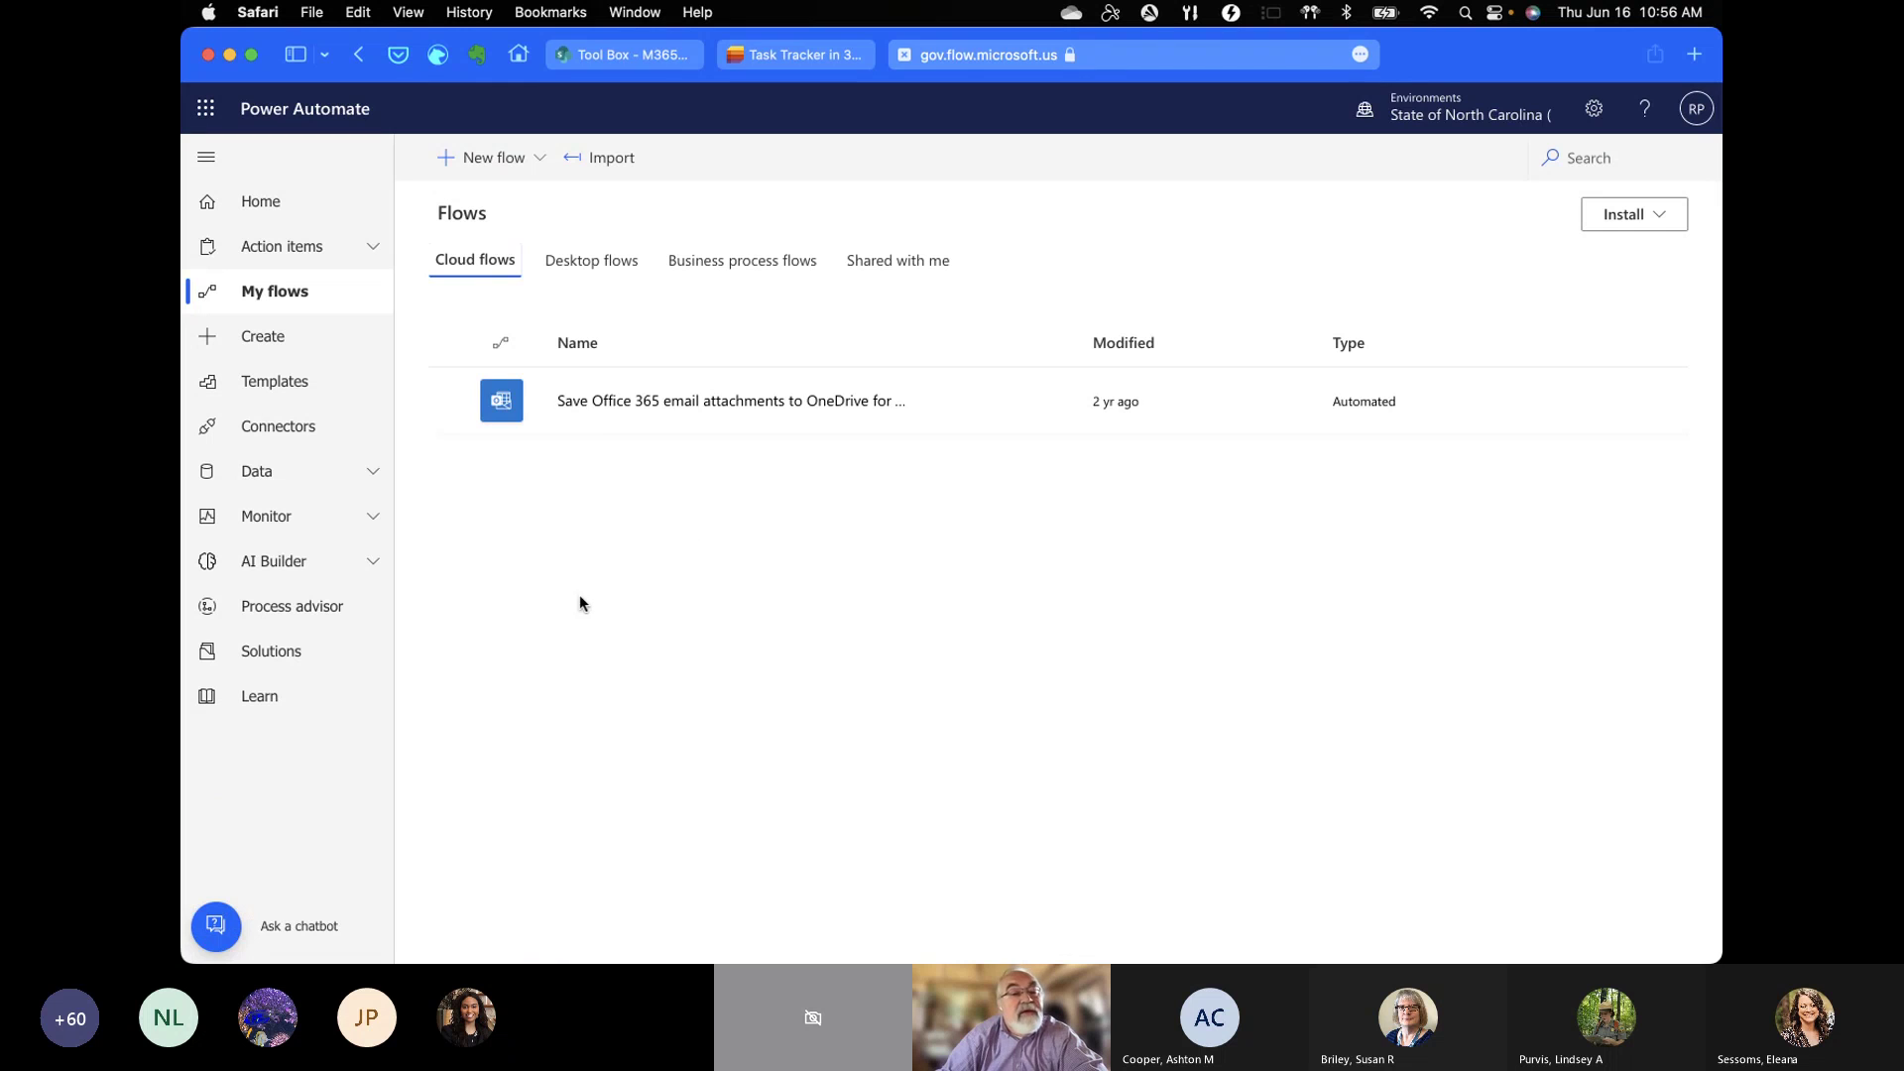
Step: Start an automated cloud flow named 'Test Flow Notification' using SharePoint's 'When an item is created' trigger
{"action": "left_click", "coordinate": [485, 167]}
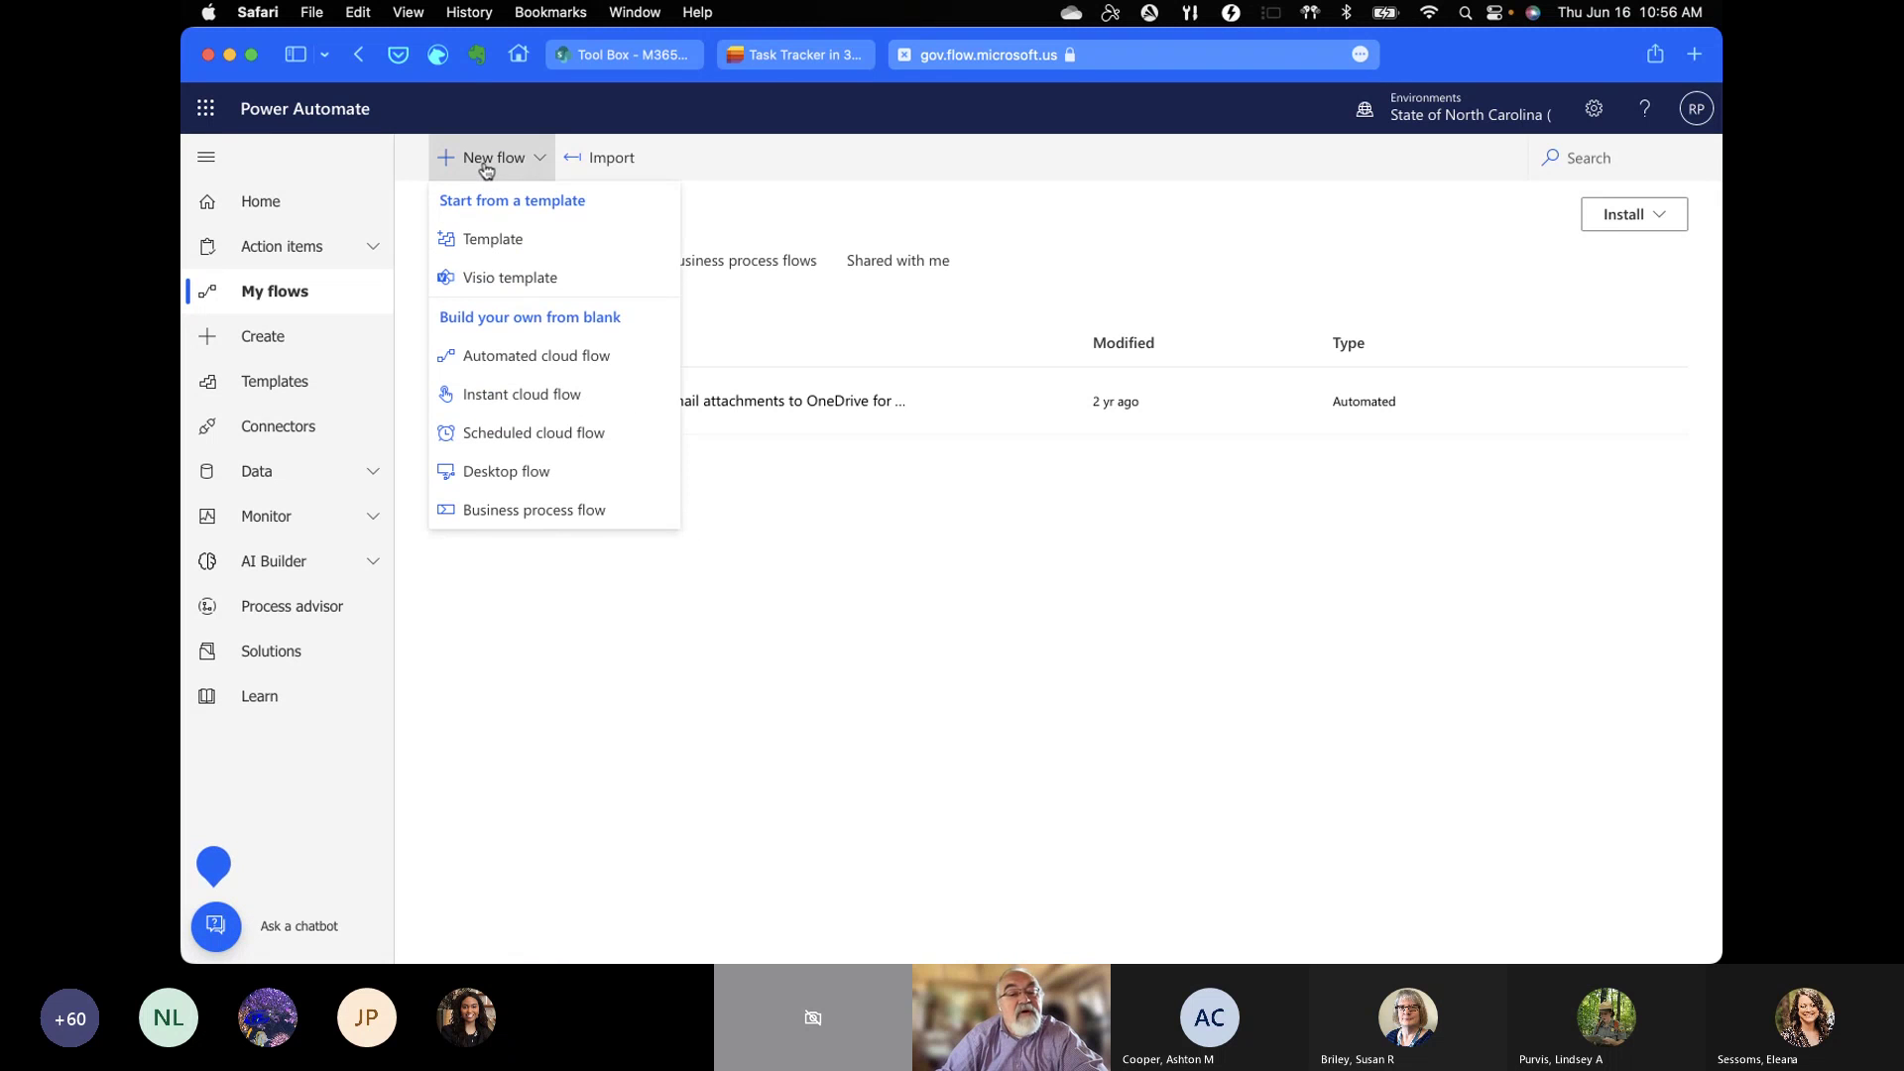
{"action": "left_click", "coordinate": [531, 363]}
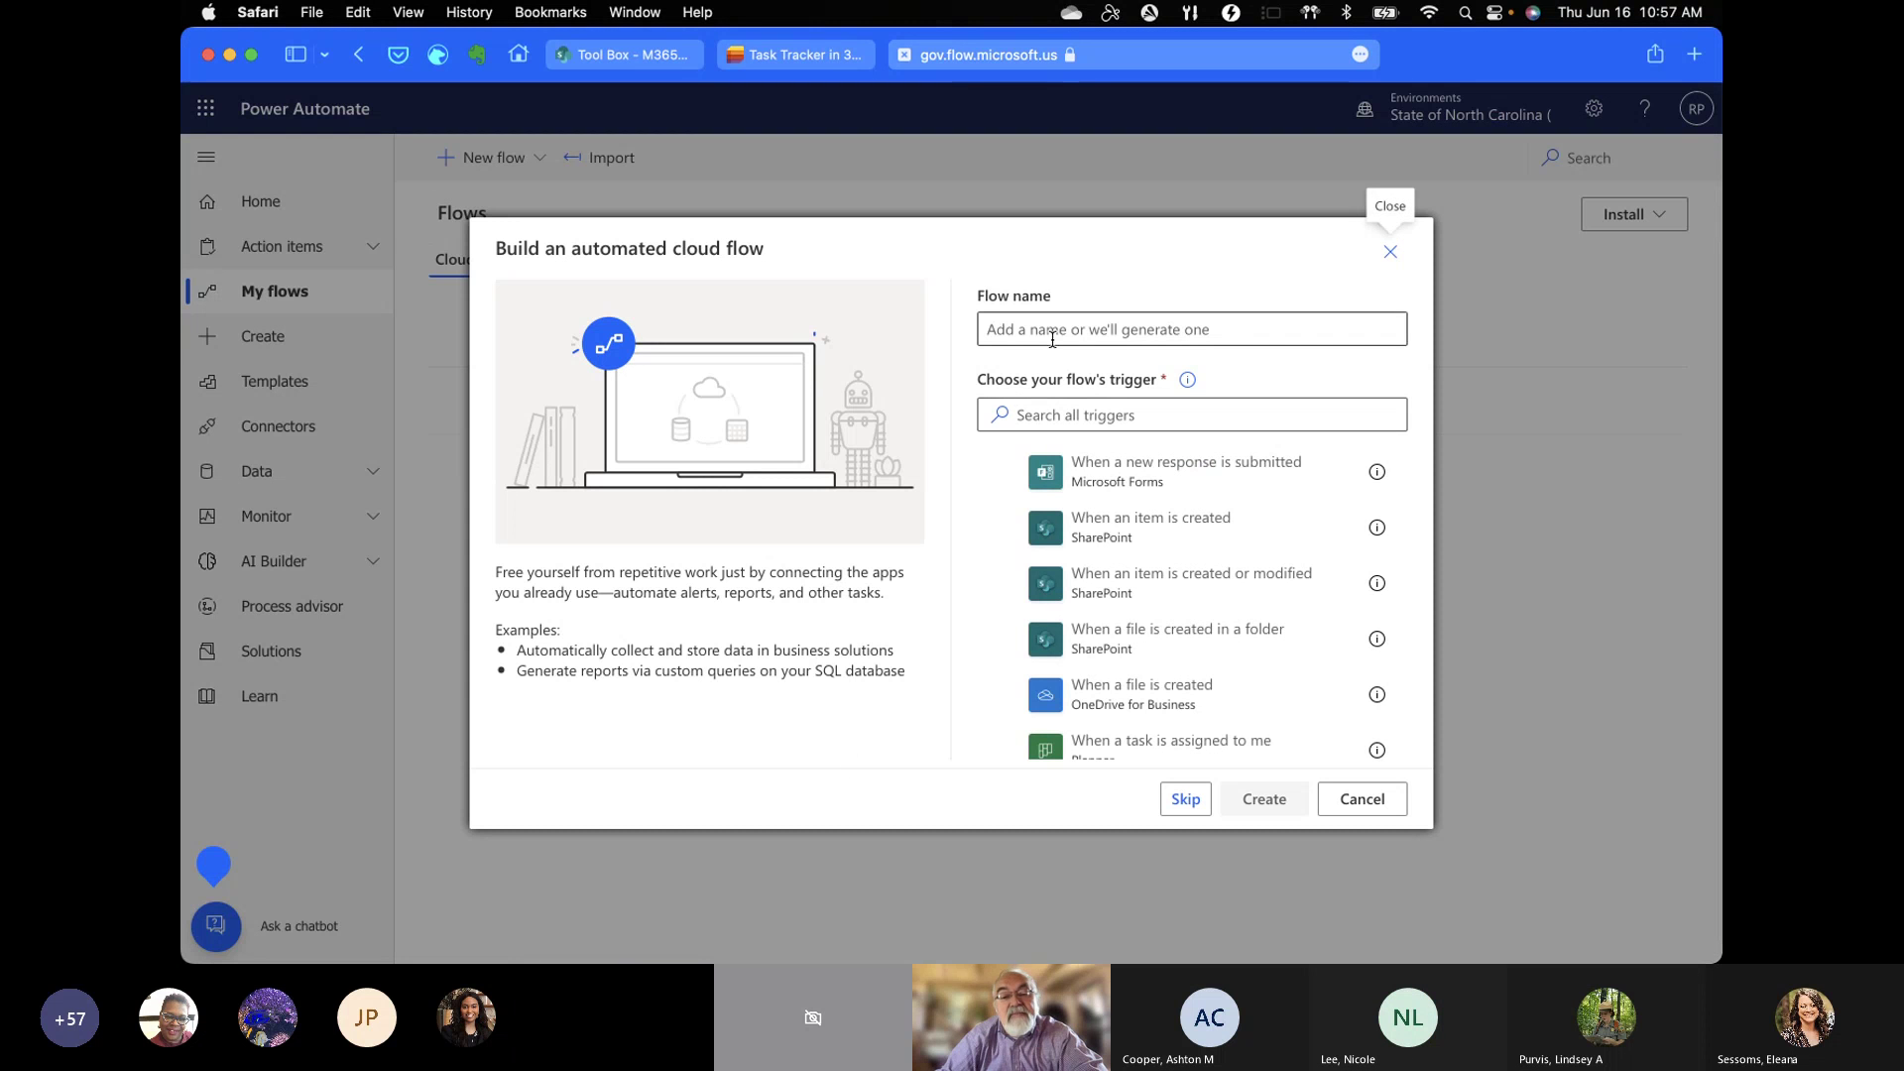
{"action": "left_click", "coordinate": [1053, 334]}
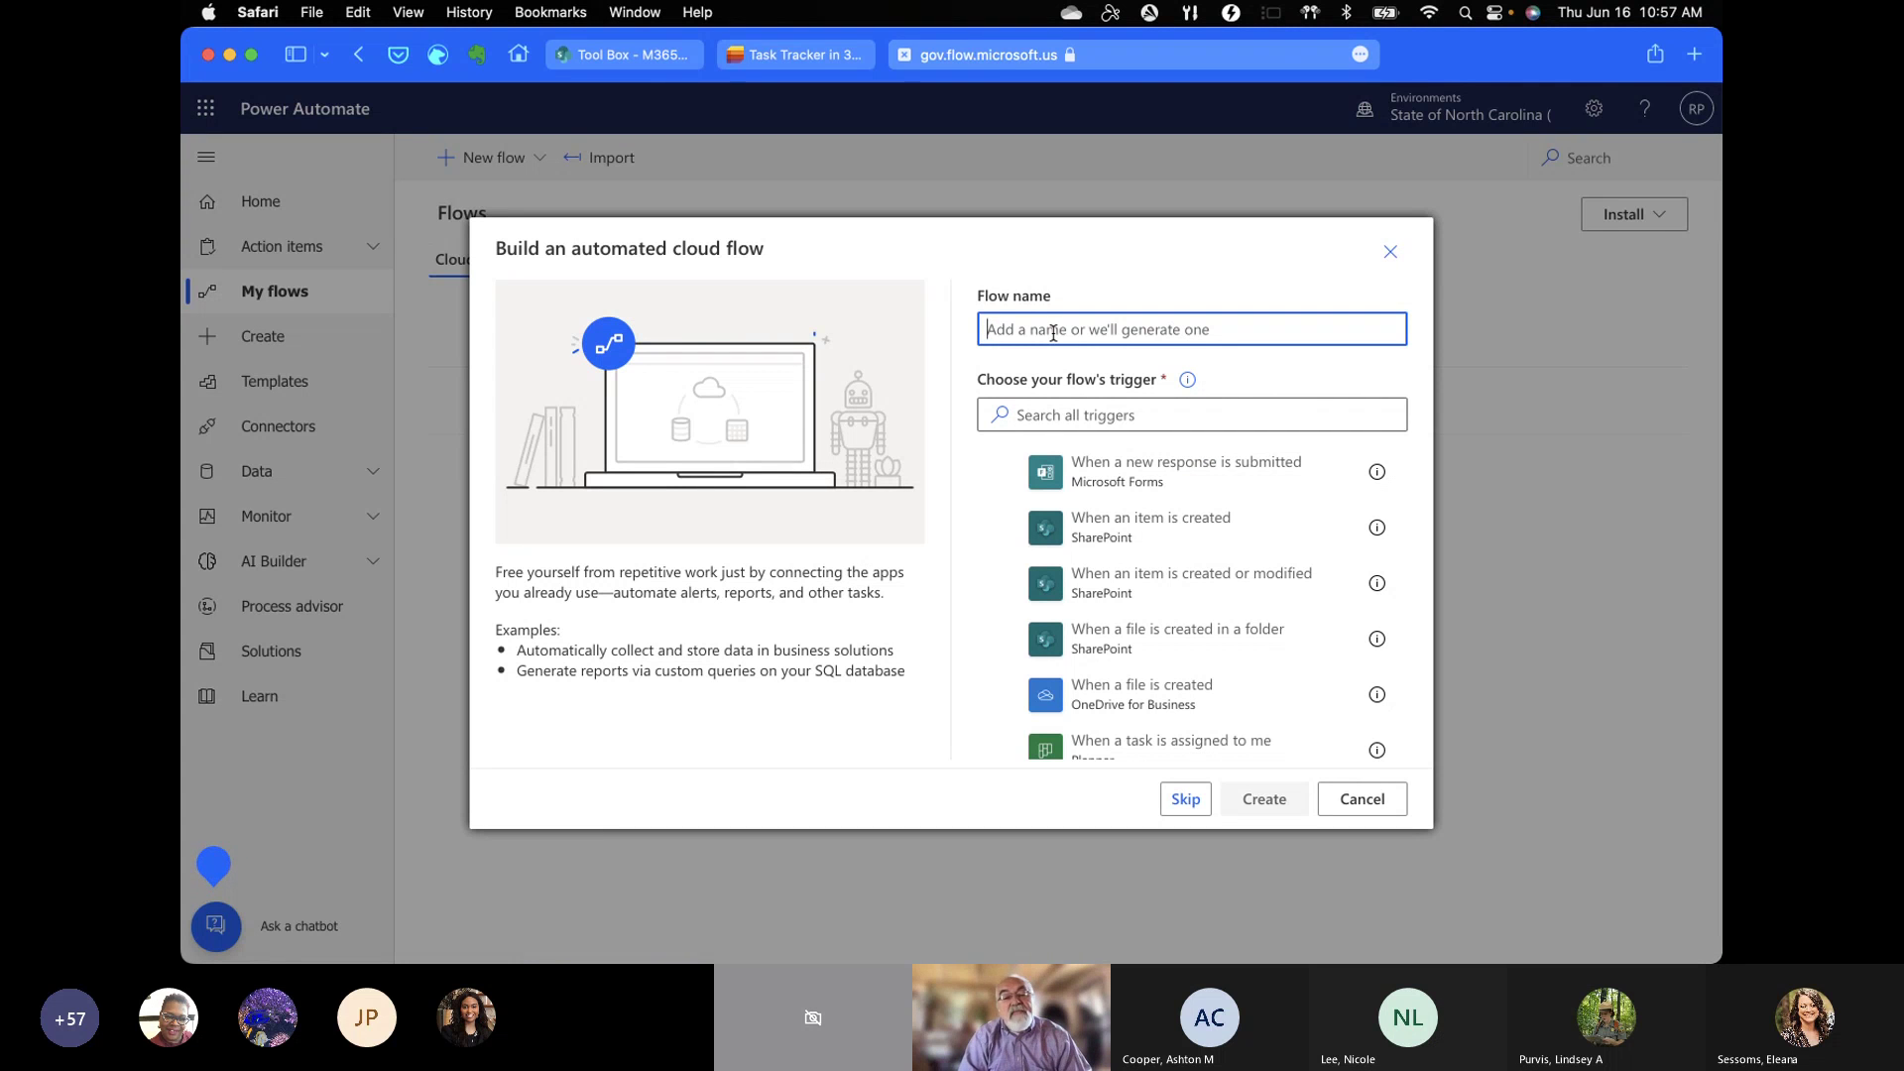
{"action": "type", "text": "Test"}
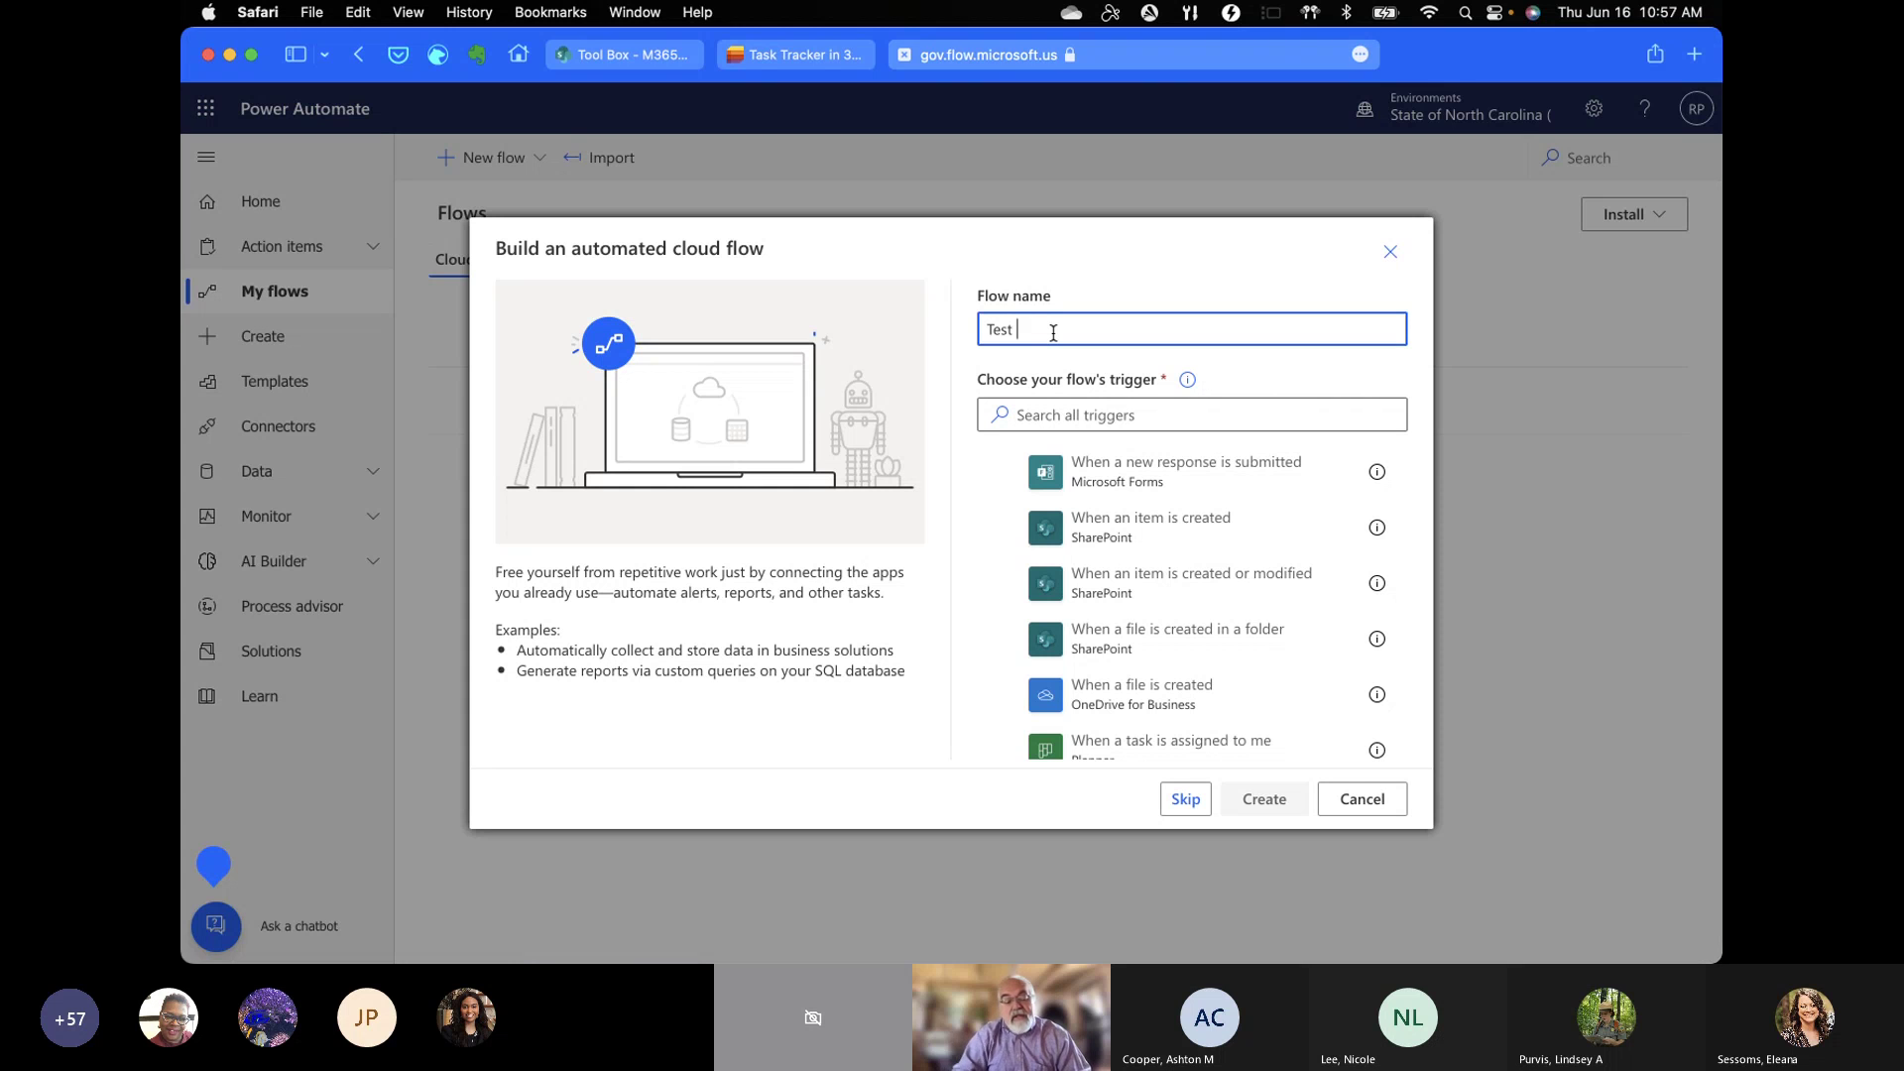
{"action": "type", "text": "Flow "}
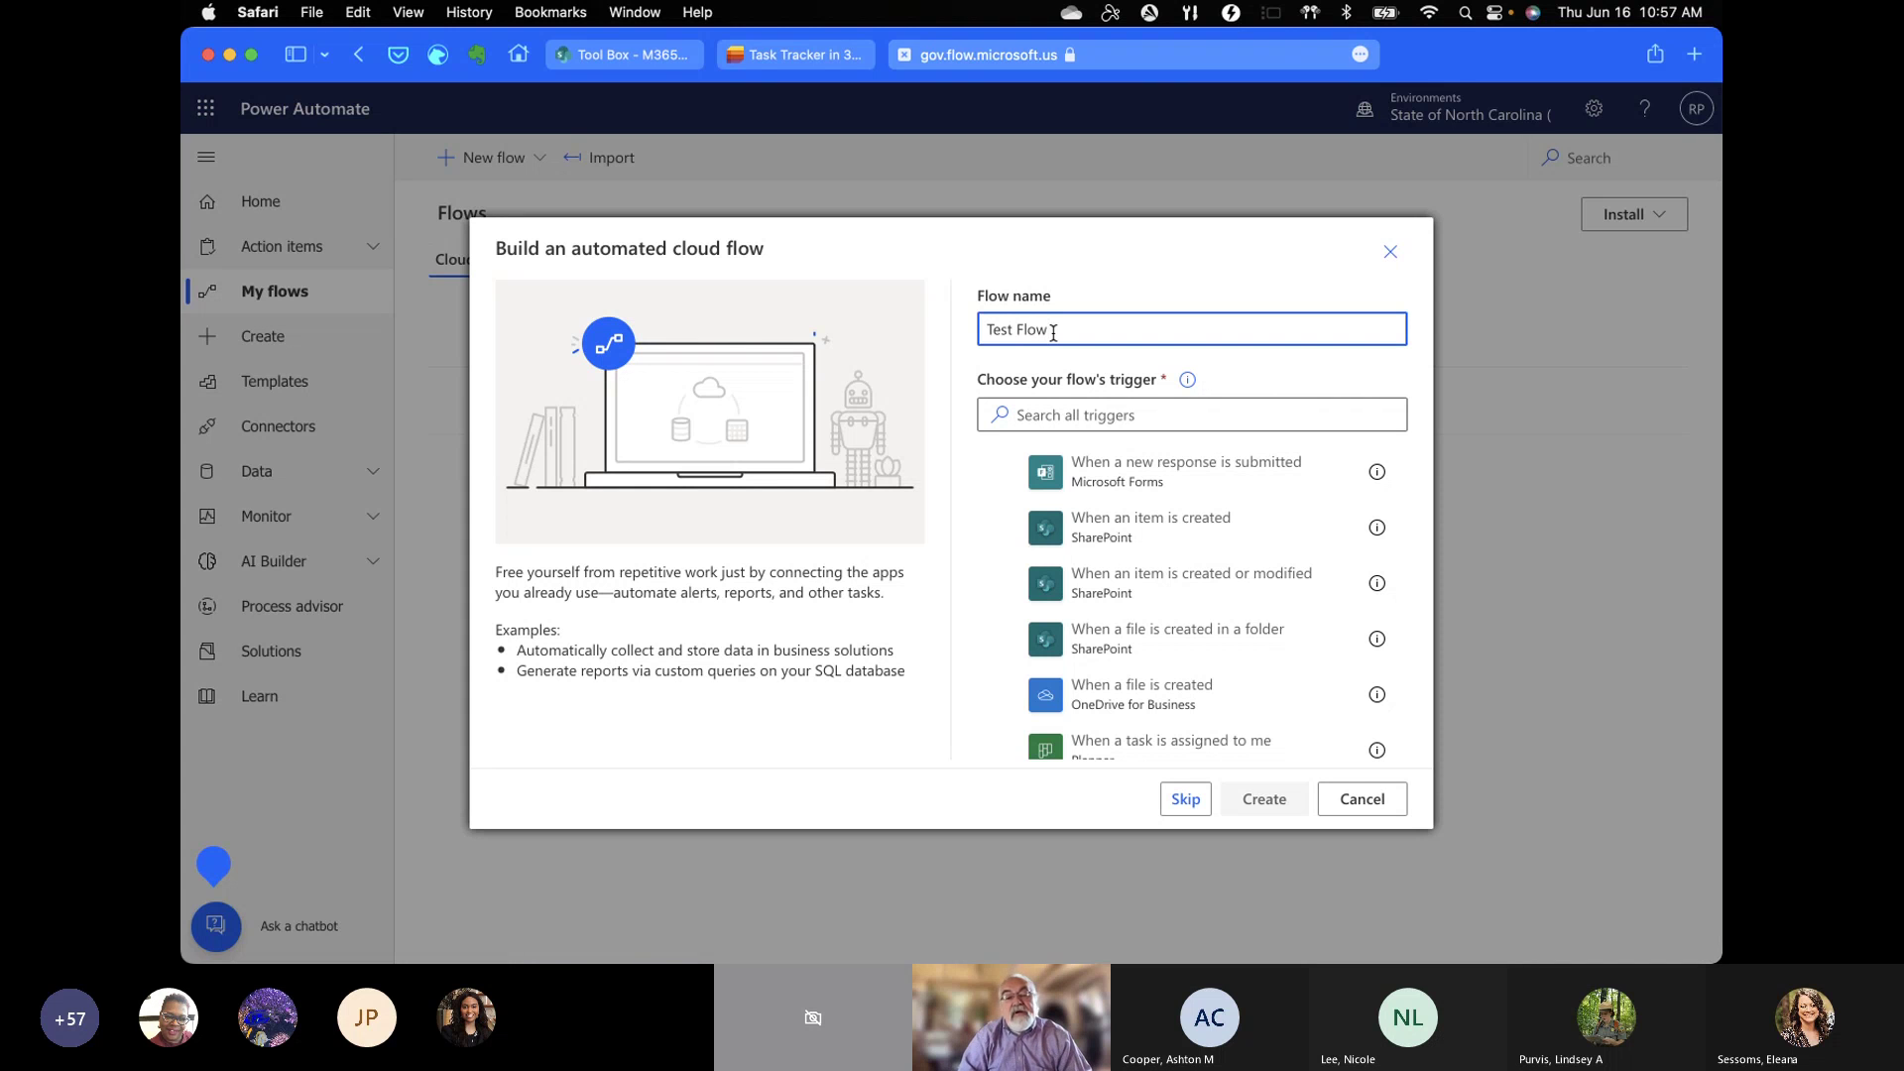
{"action": "type", "text": "Notification"}
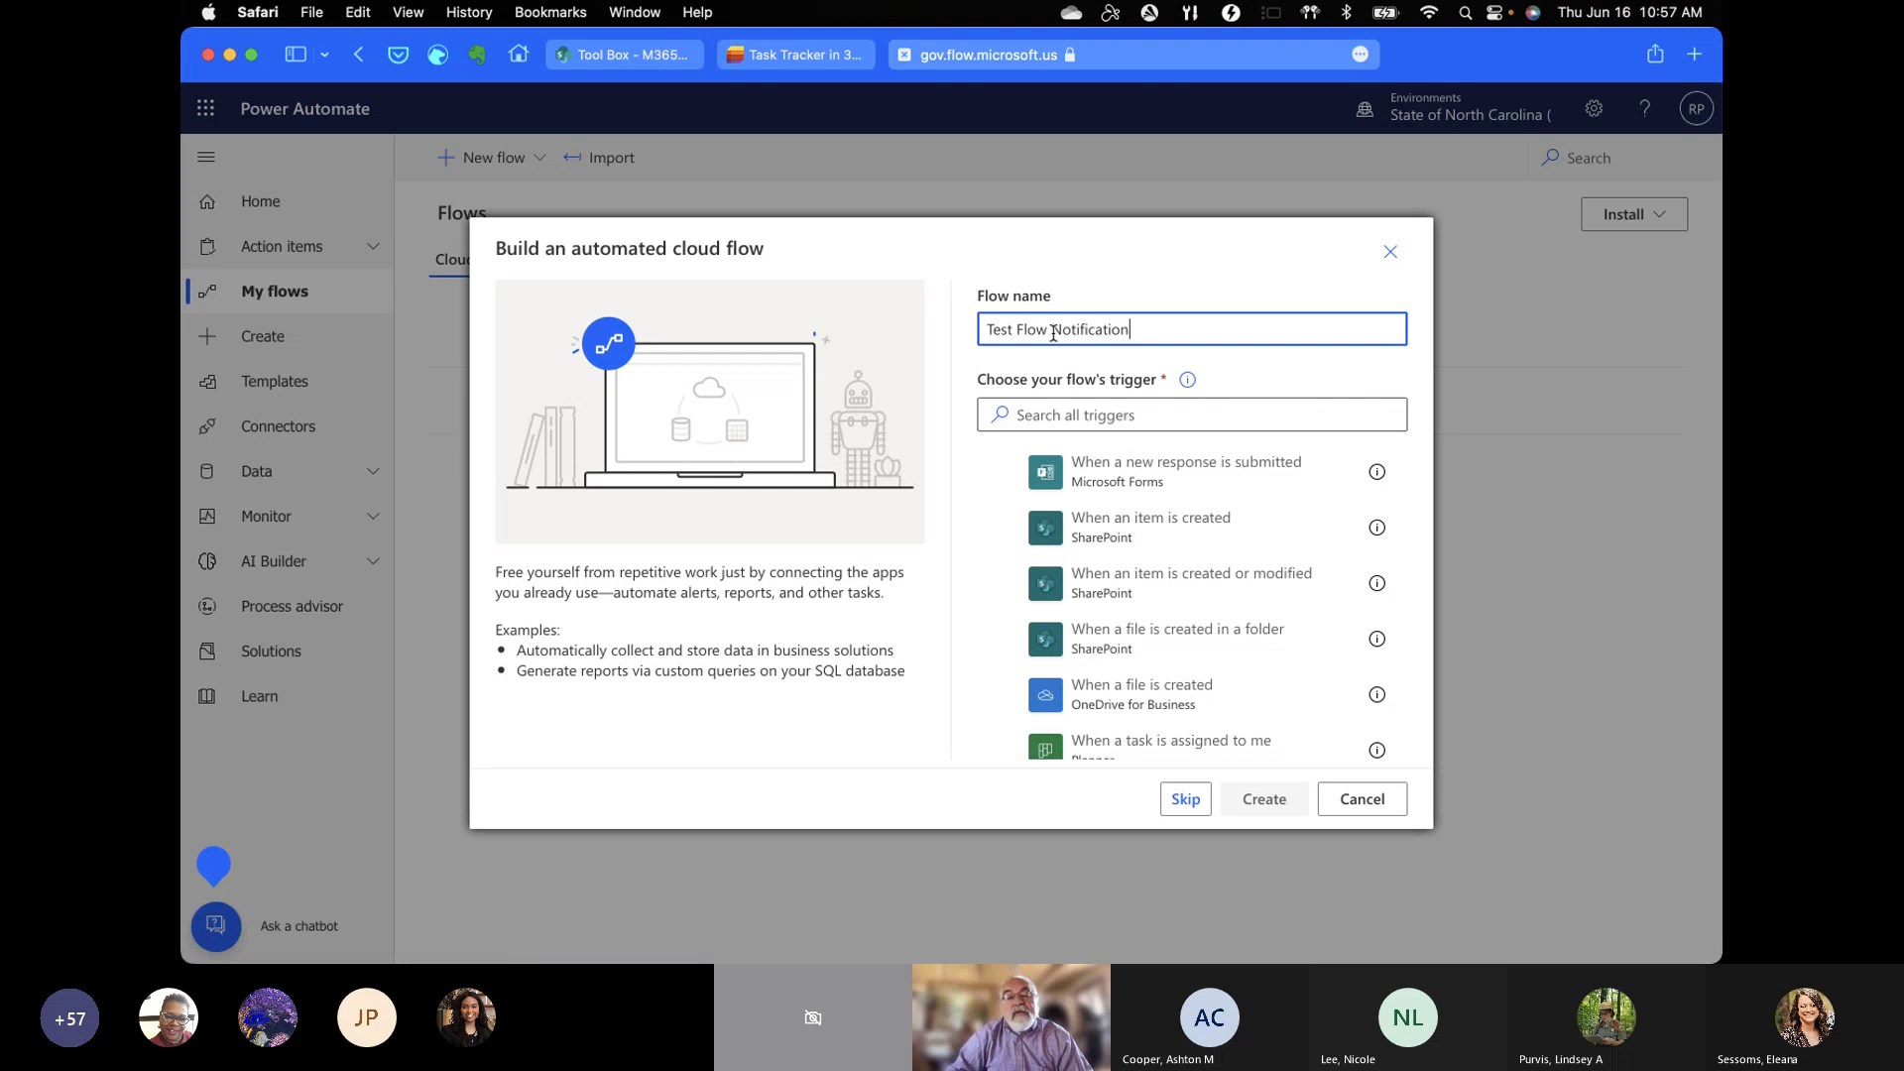
{"action": "left_click", "coordinate": [1102, 409]}
{"action": "type", "text": "item"}
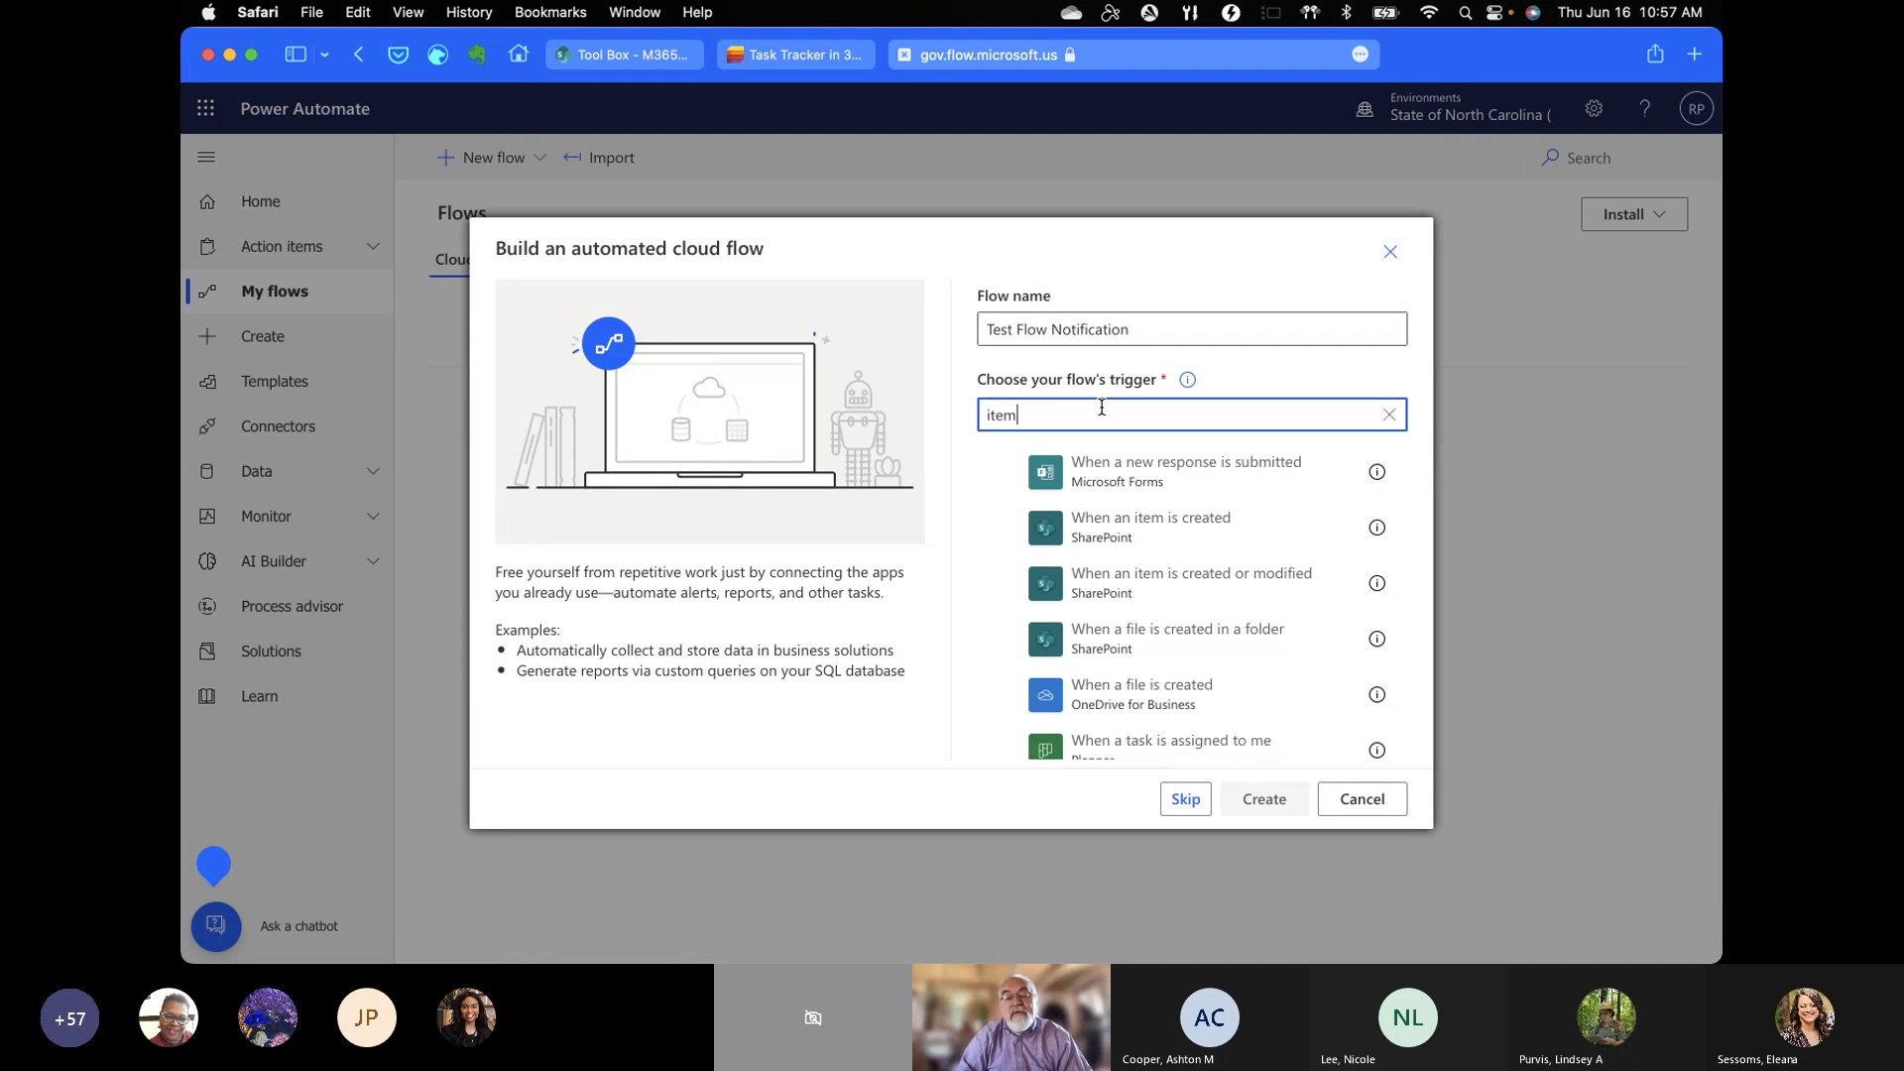
{"action": "scroll", "coordinate": [1176, 533], "scroll_direction": "down", "scroll_amount": 5}
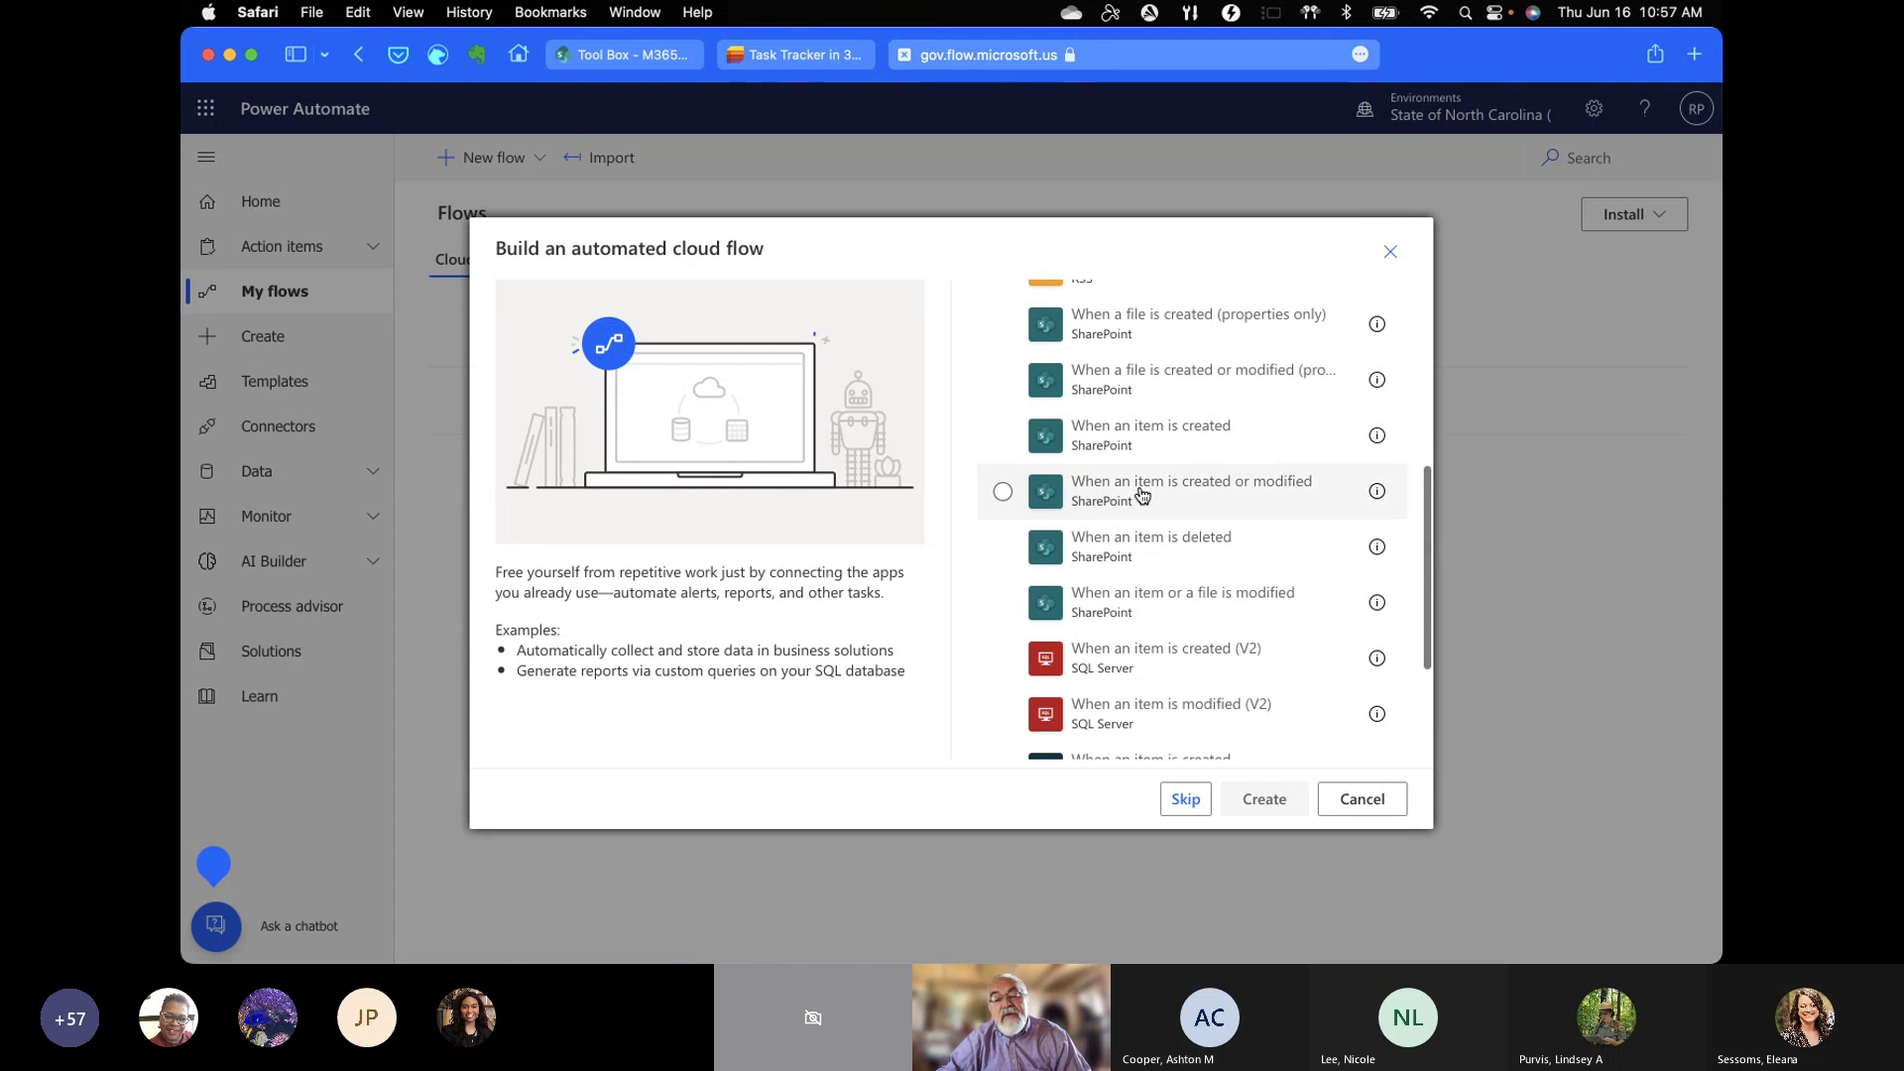
{"action": "left_click", "coordinate": [1120, 443]}
Step: Create the flow and point its trigger at the Tool Box site's 'Task Tracker in 30 minutes' list
{"action": "left_click", "coordinate": [1265, 799]}
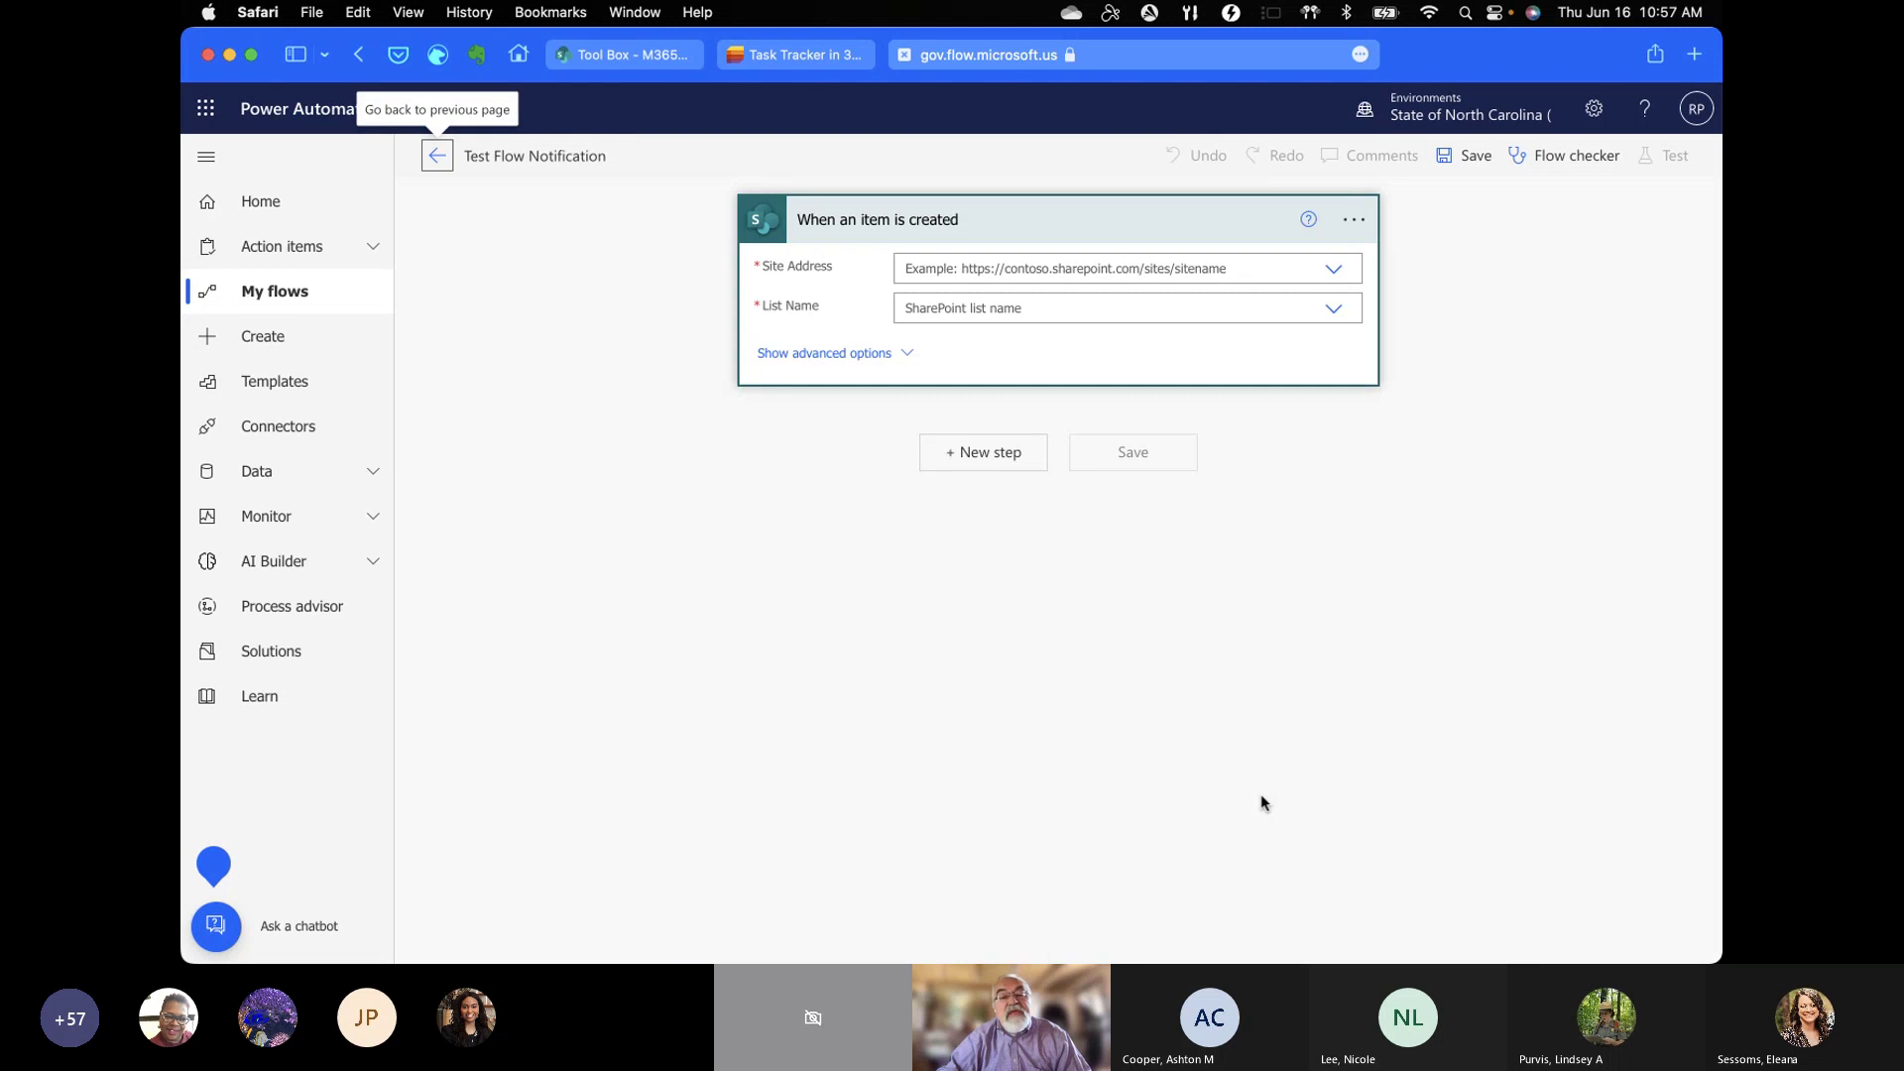
{"action": "left_click", "coordinate": [1335, 272]}
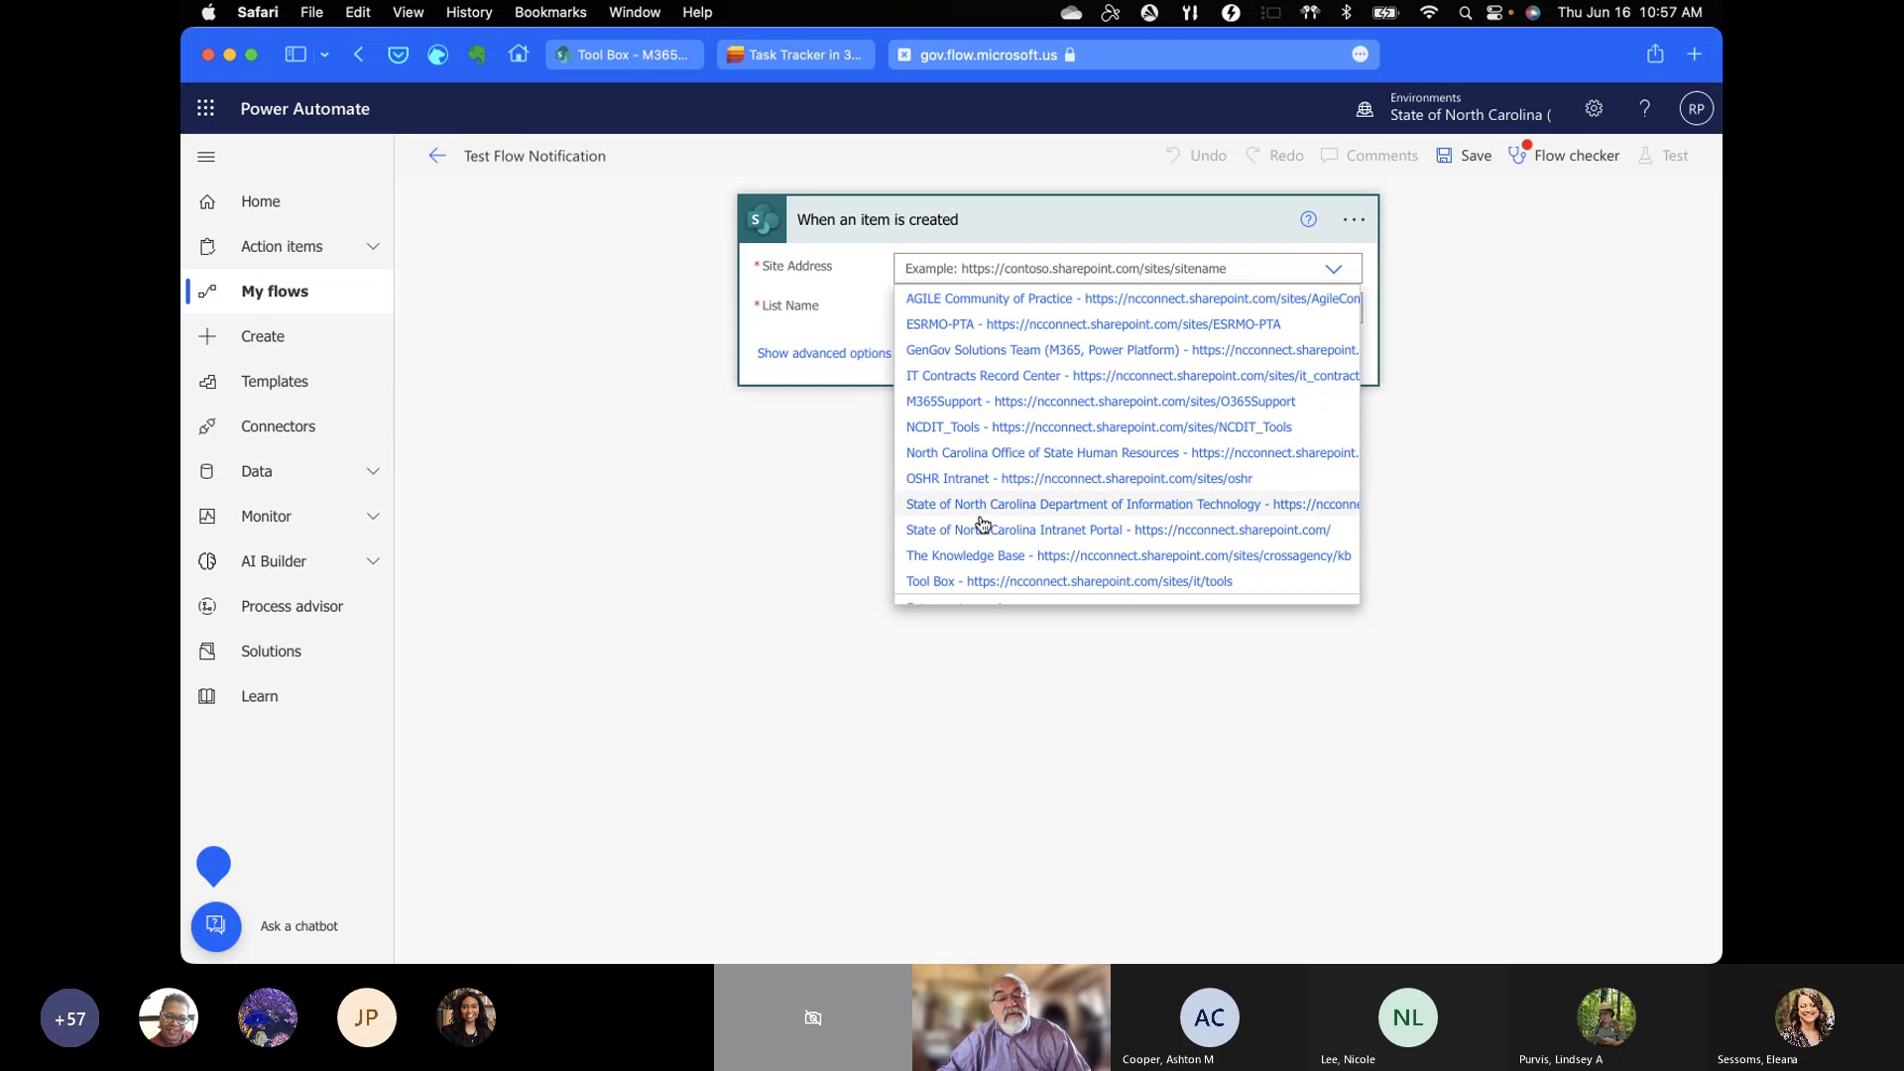
{"action": "left_click", "coordinate": [969, 585]}
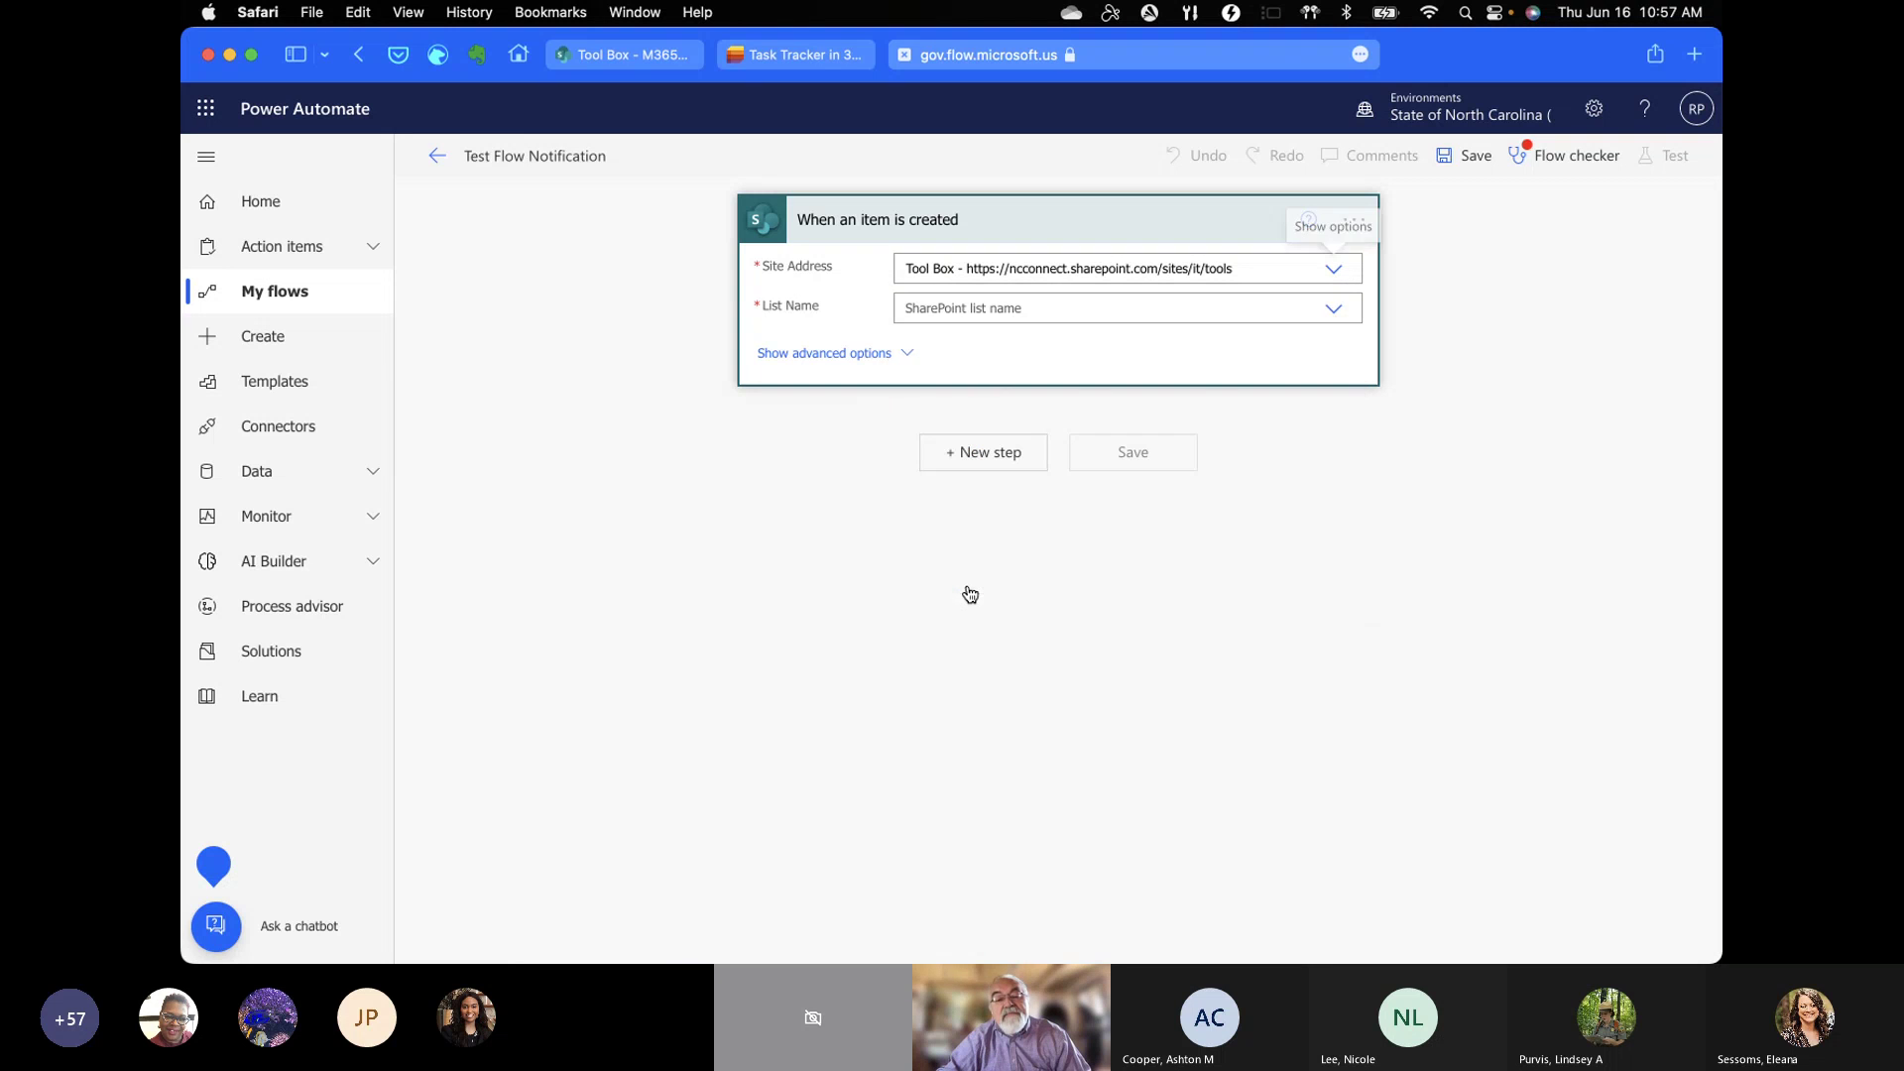
{"action": "left_click", "coordinate": [1339, 310]}
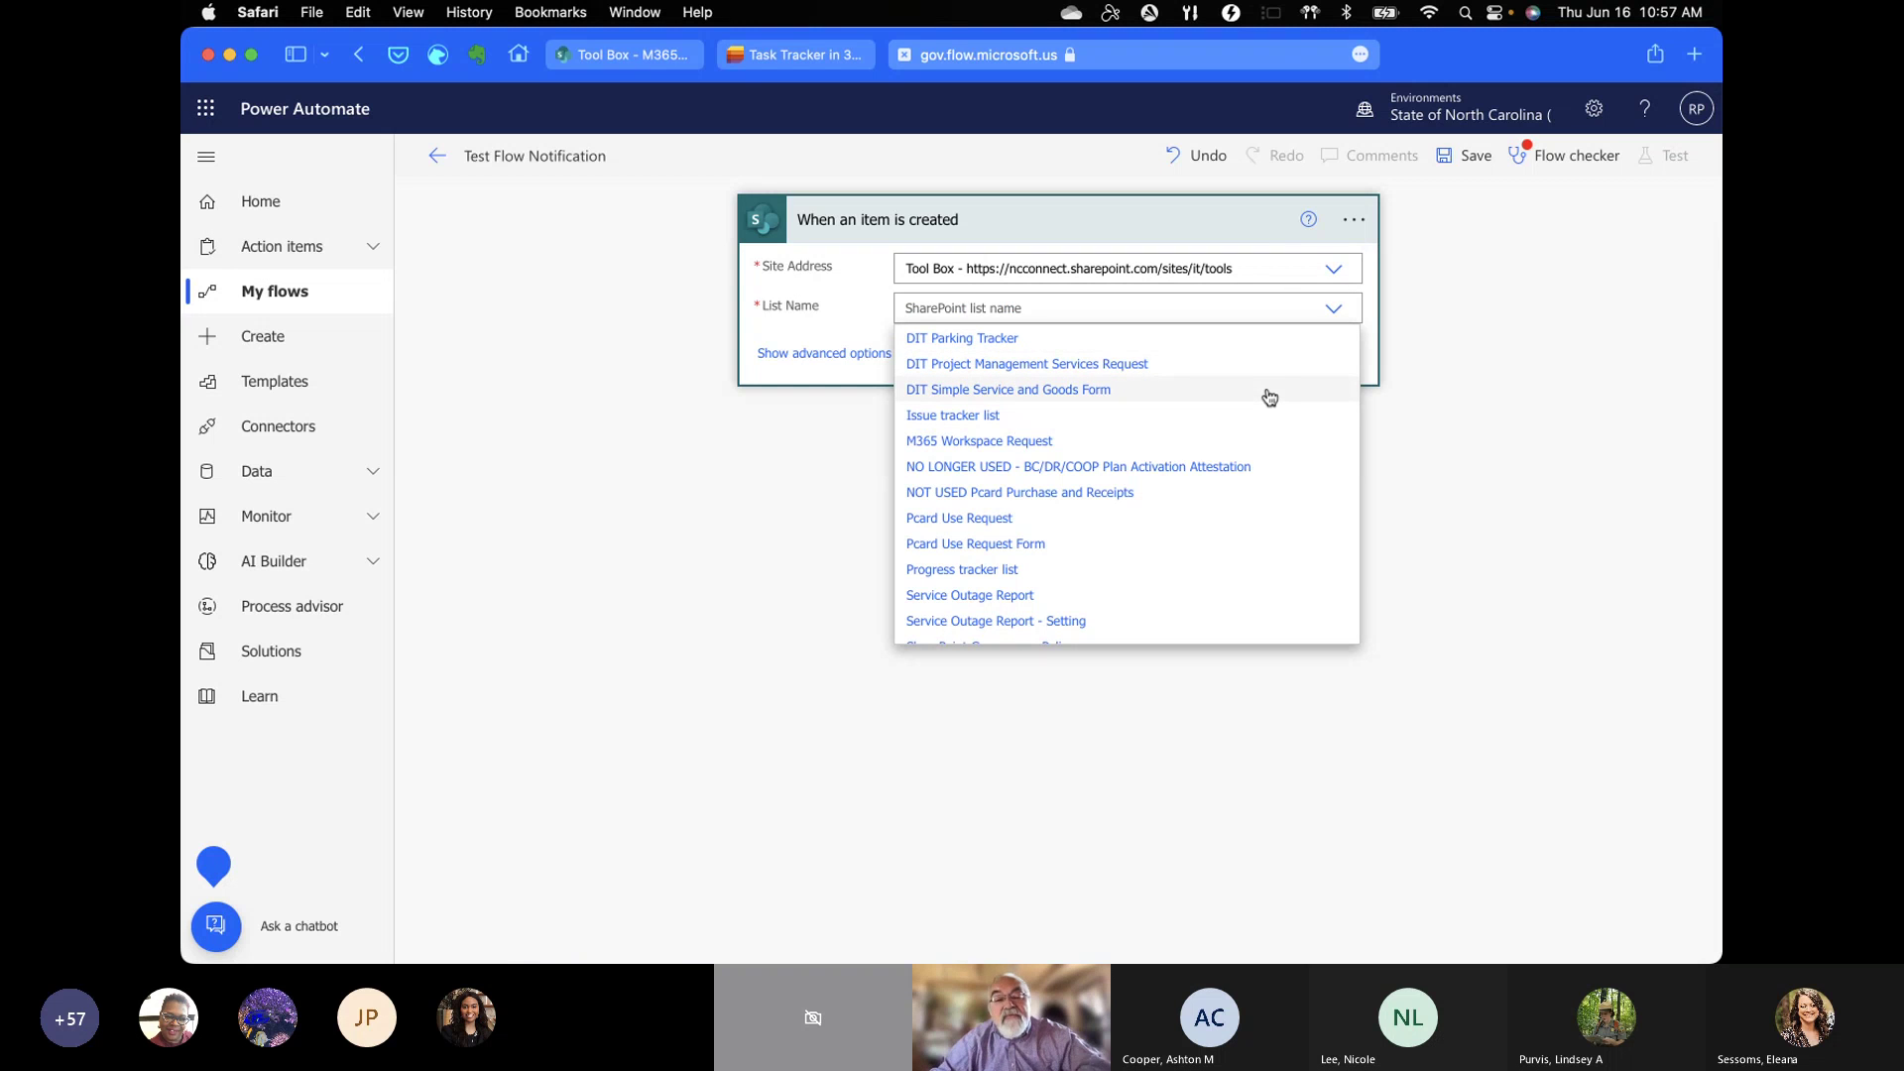
{"action": "scroll", "coordinate": [1220, 505], "scroll_direction": "down", "scroll_amount": 2}
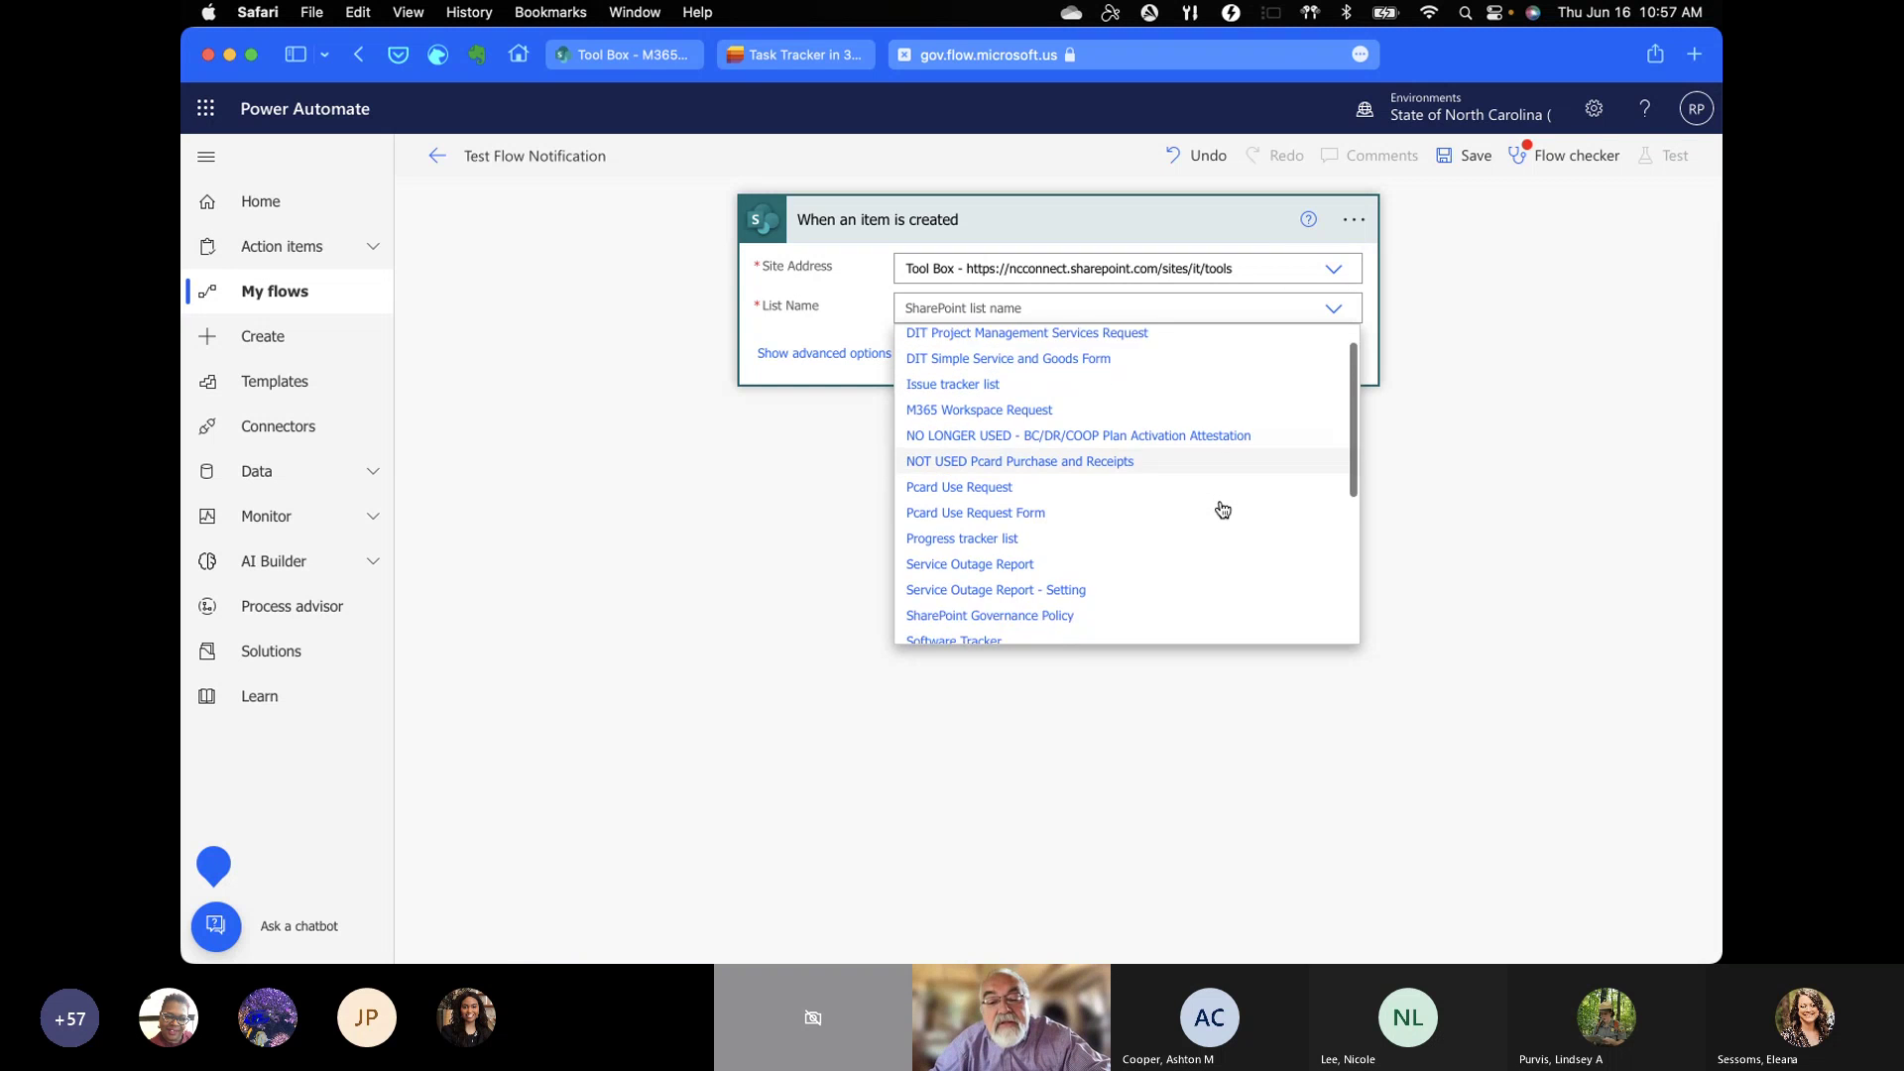
{"action": "scroll", "coordinate": [1221, 509], "scroll_direction": "down", "scroll_amount": 5}
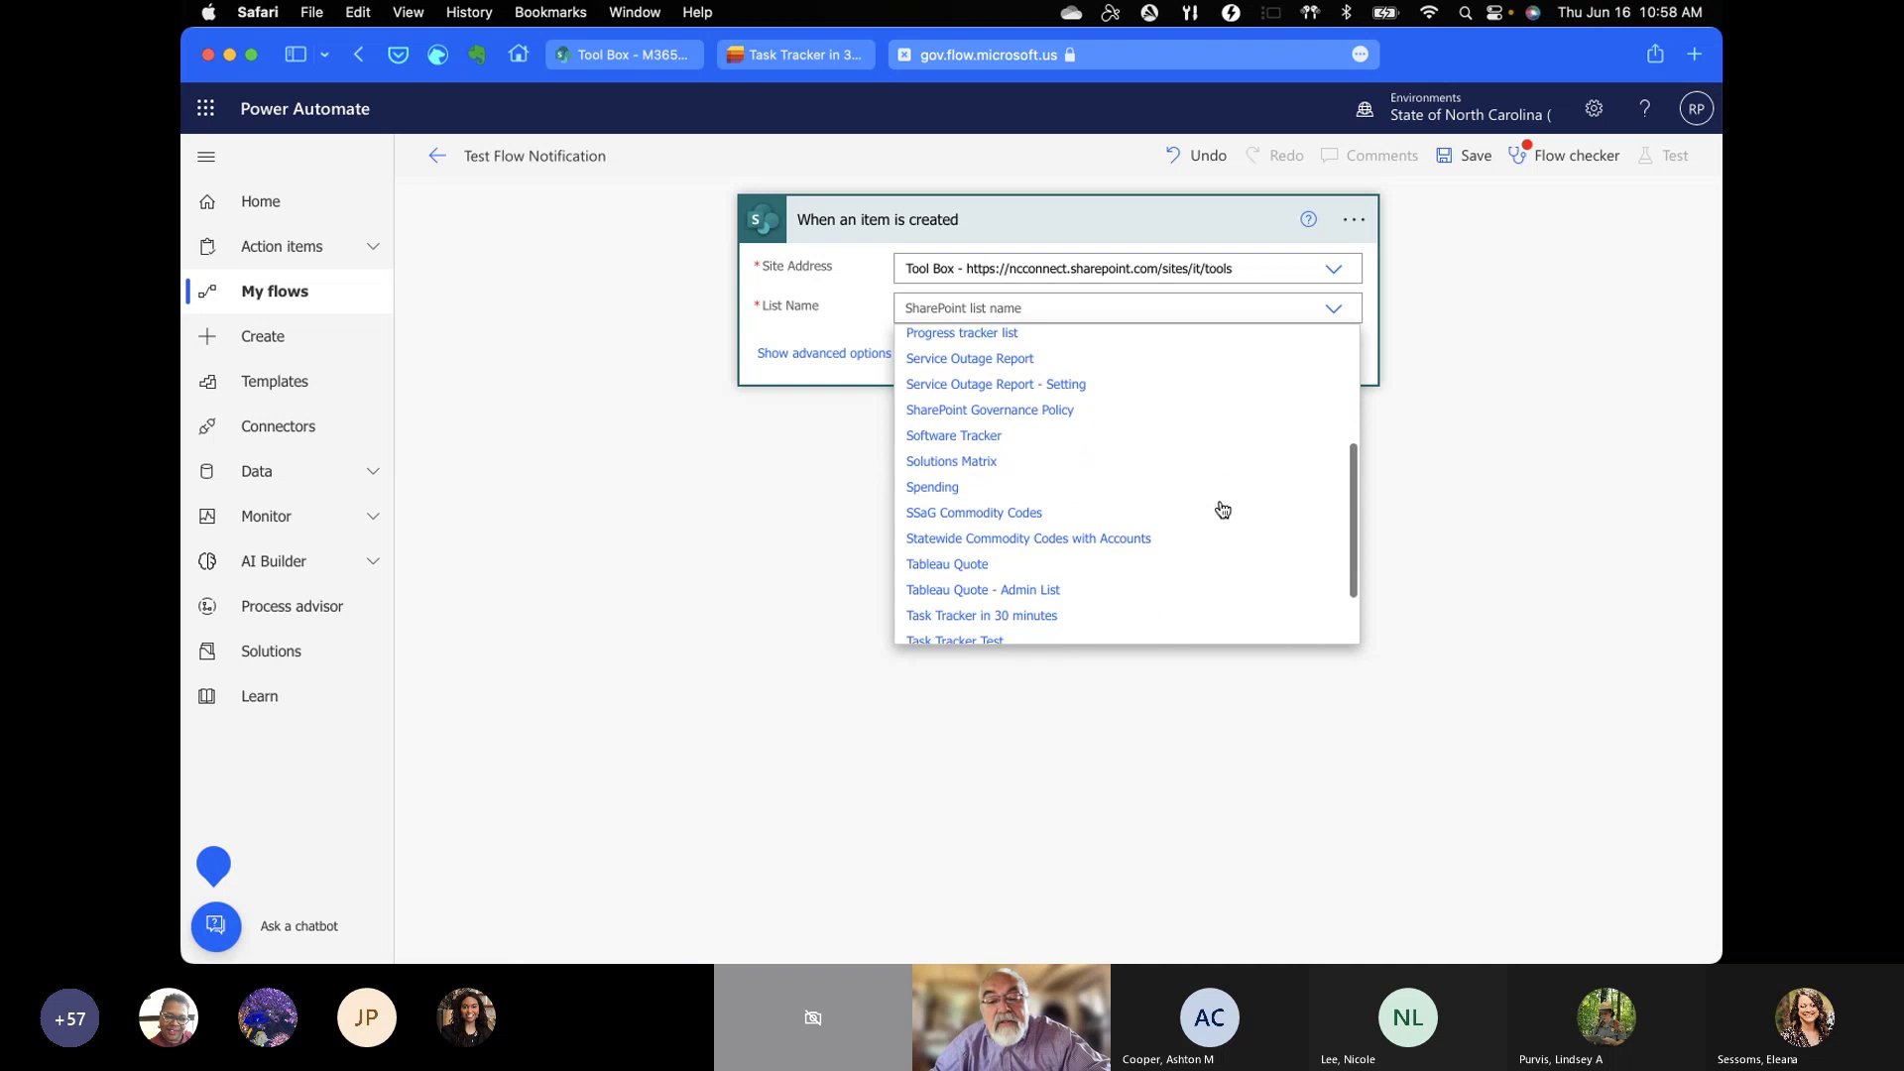
{"action": "scroll", "coordinate": [1222, 509], "scroll_direction": "down", "scroll_amount": 3}
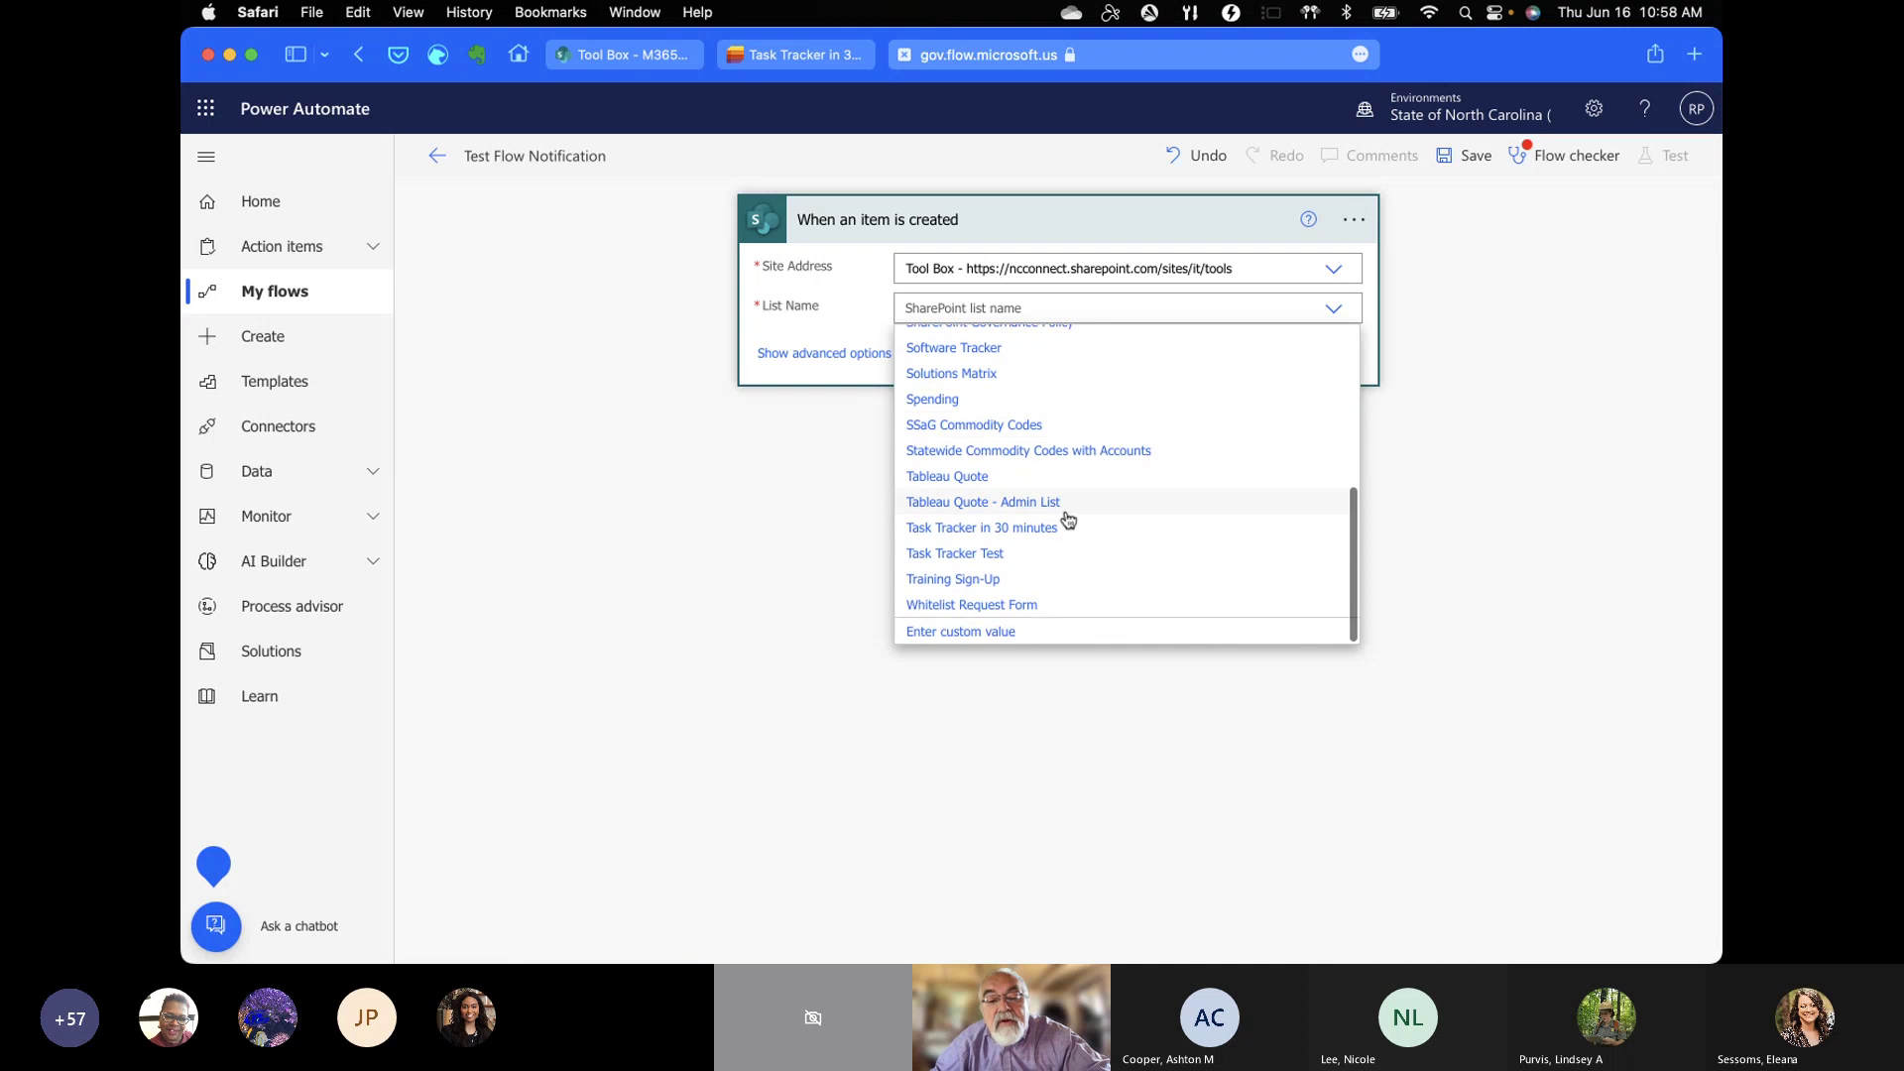
{"action": "left_click", "coordinate": [1024, 530]}
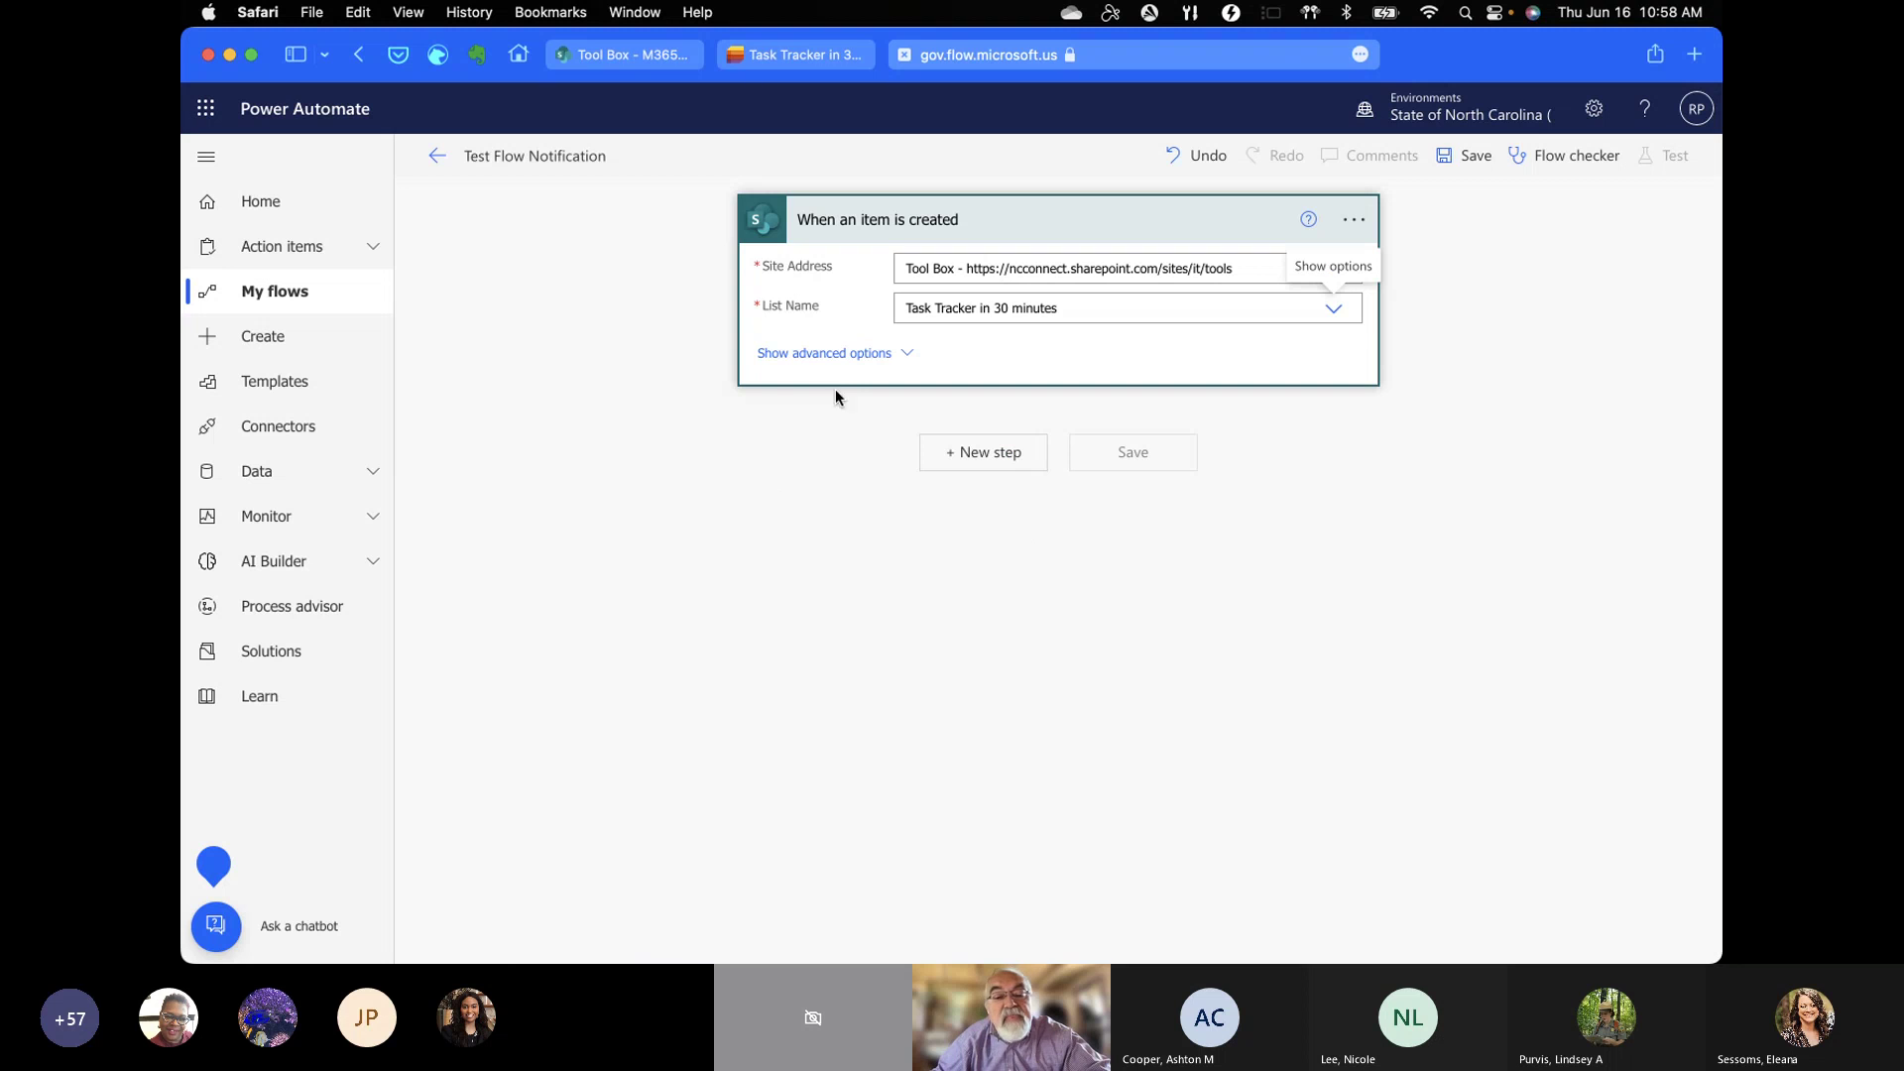
Step: Check the trigger's advanced options, then add a new step after the trigger
{"action": "left_click", "coordinate": [838, 354]}
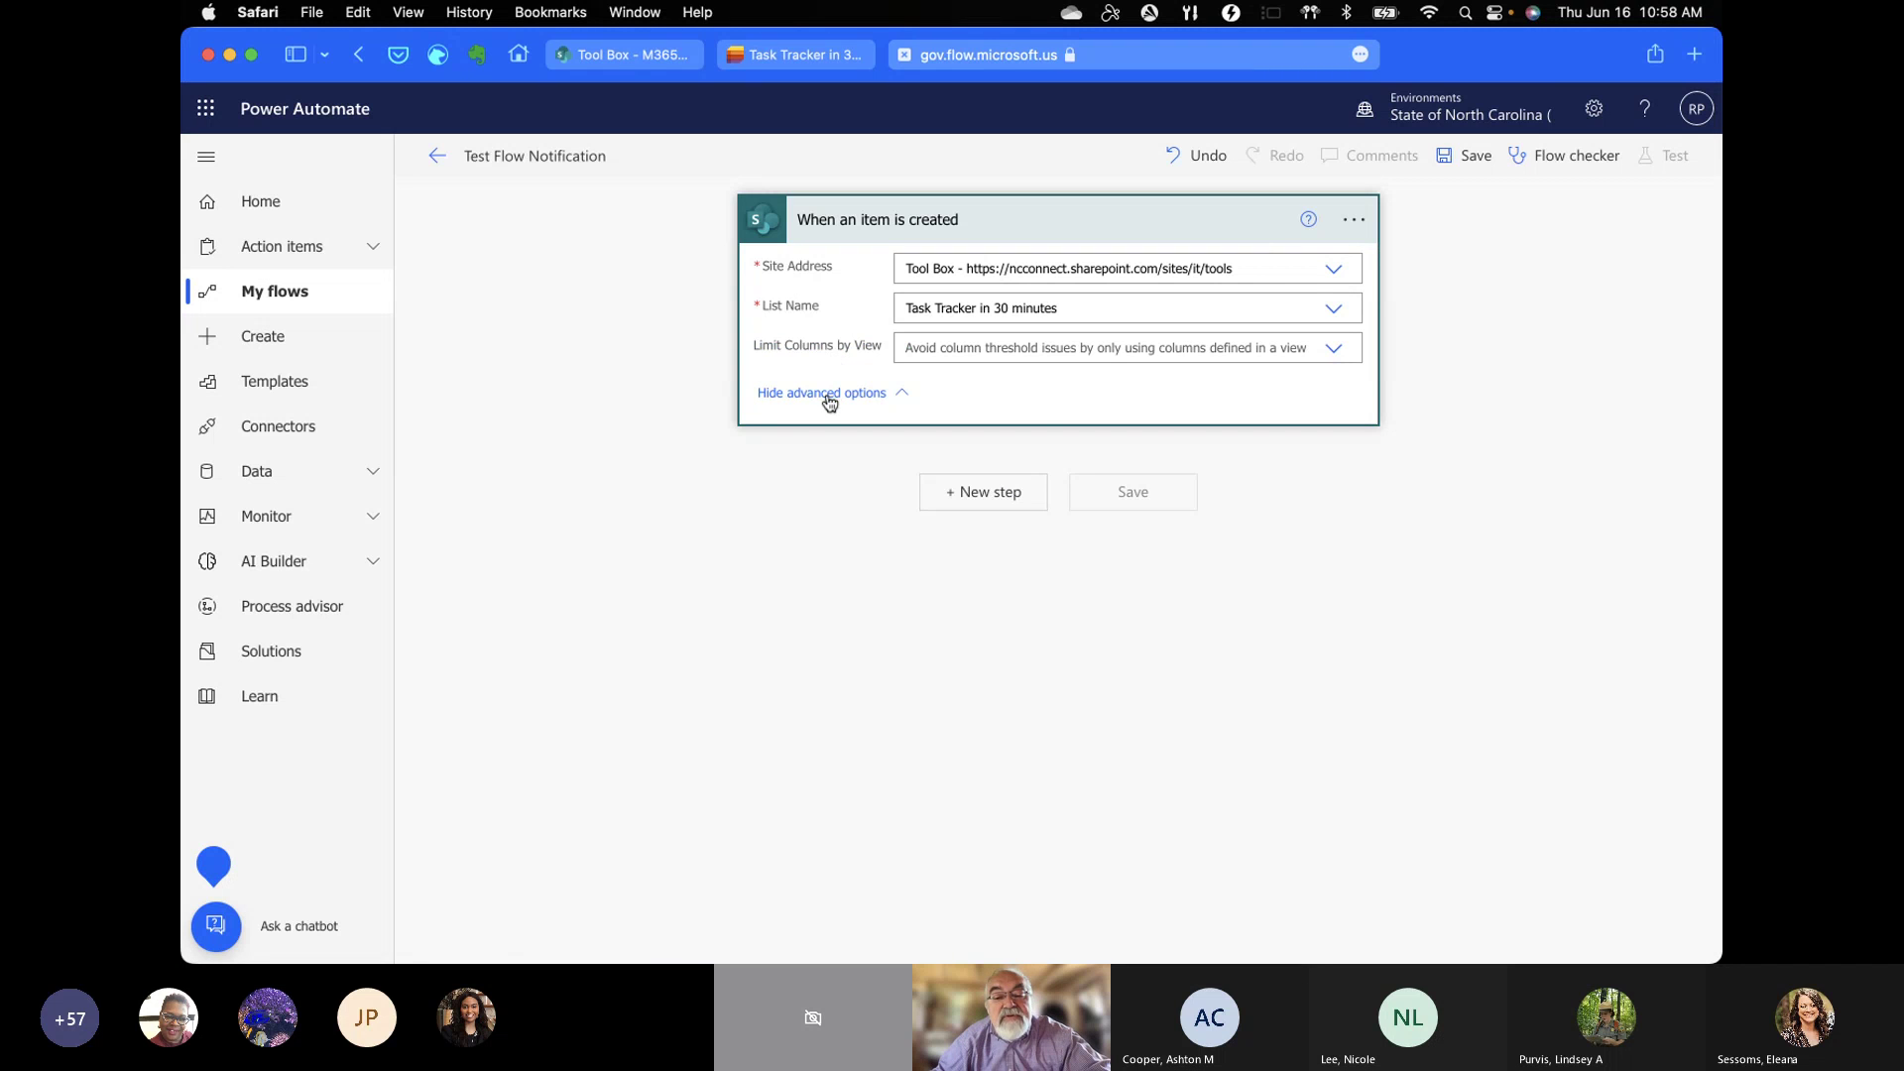
{"action": "left_click", "coordinate": [831, 396]}
{"action": "left_click", "coordinate": [983, 455]}
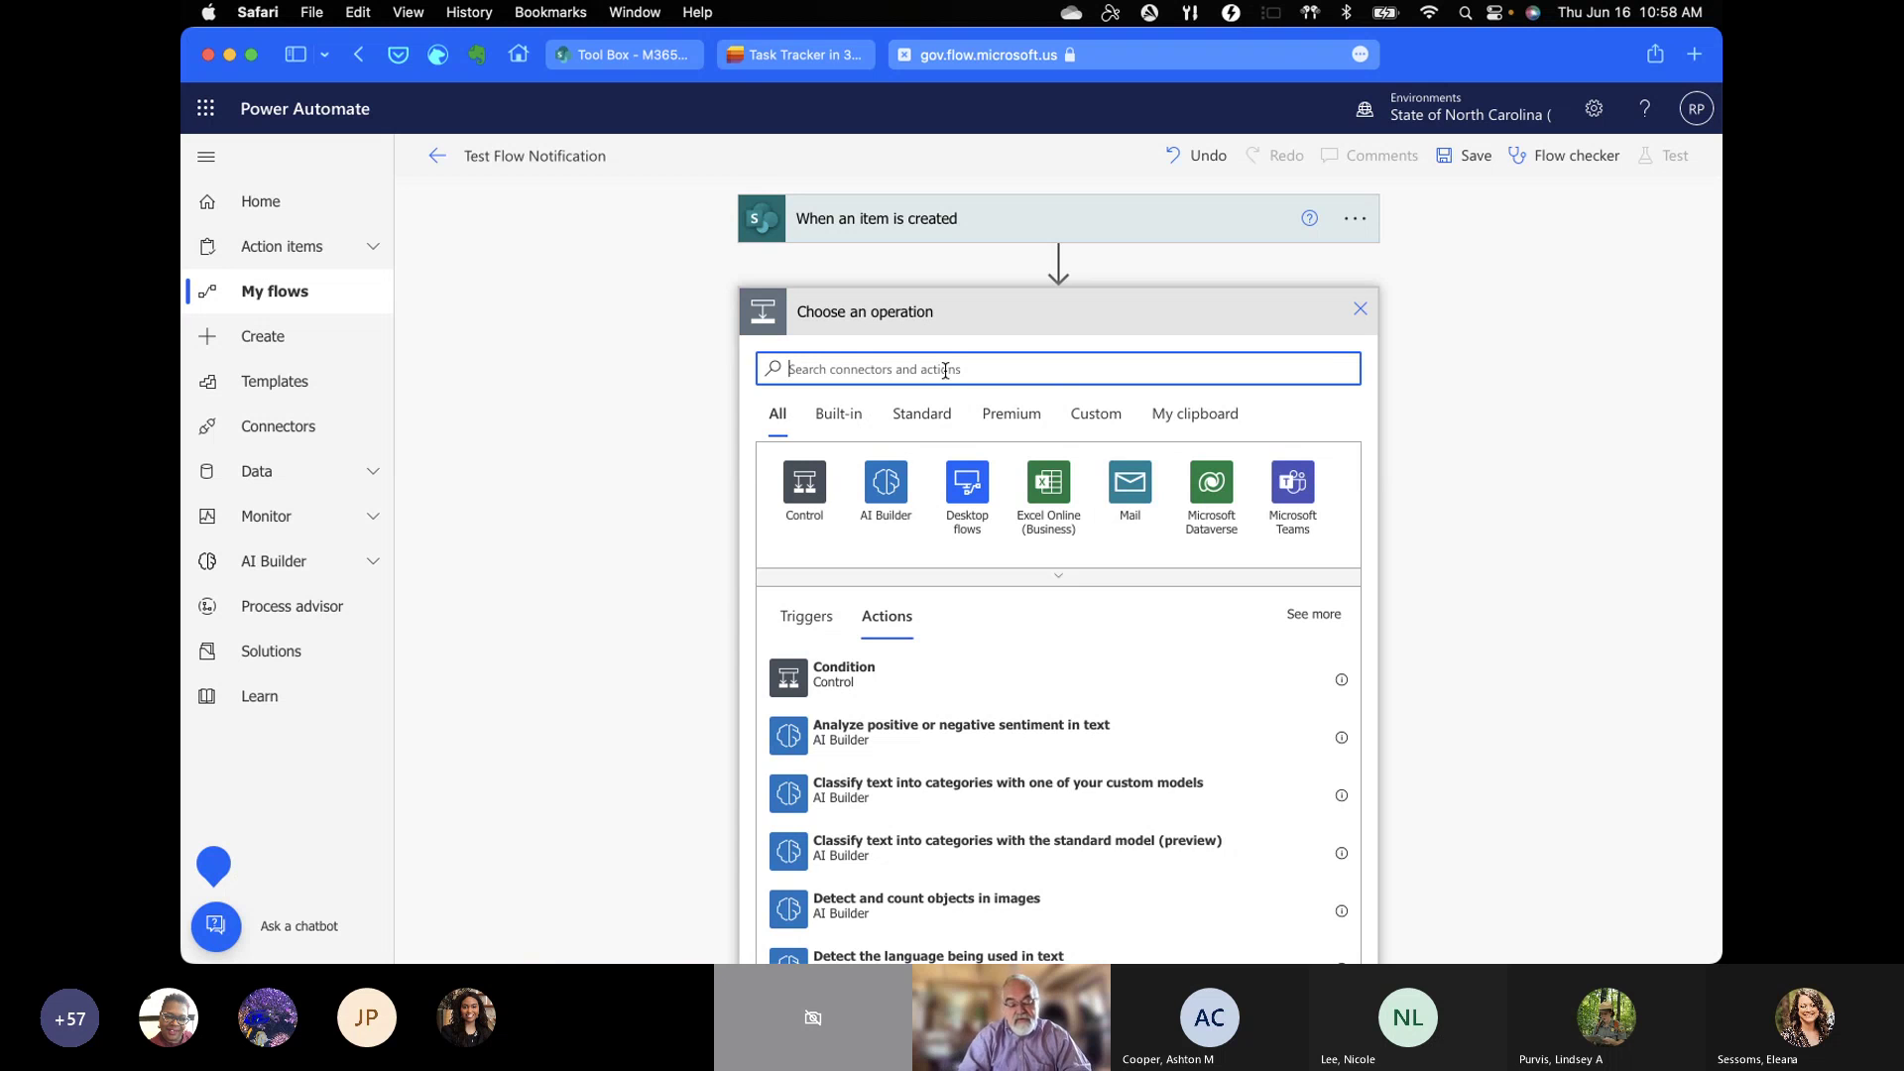
Step: Add the Office 365 Outlook 'Send an email (V2)' action
{"action": "type", "text": "ou"}
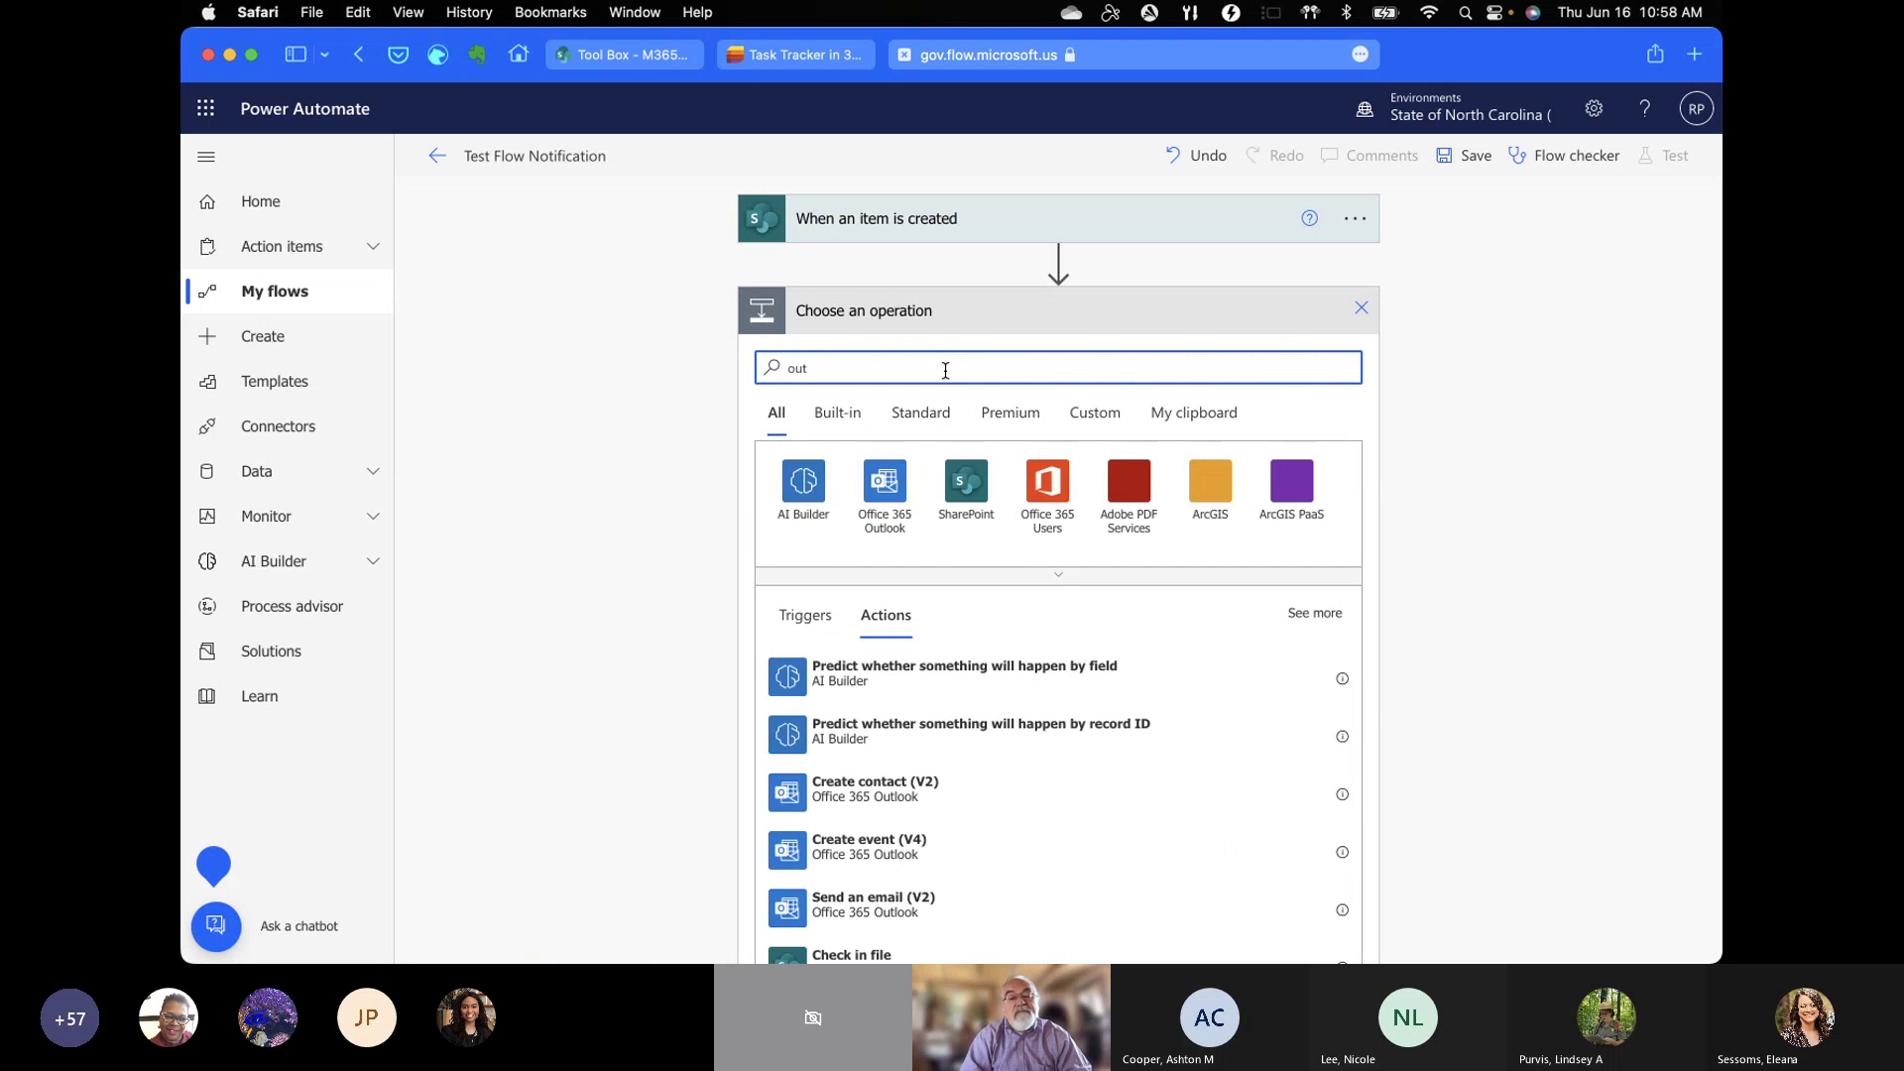
{"action": "type", "text": "t"}
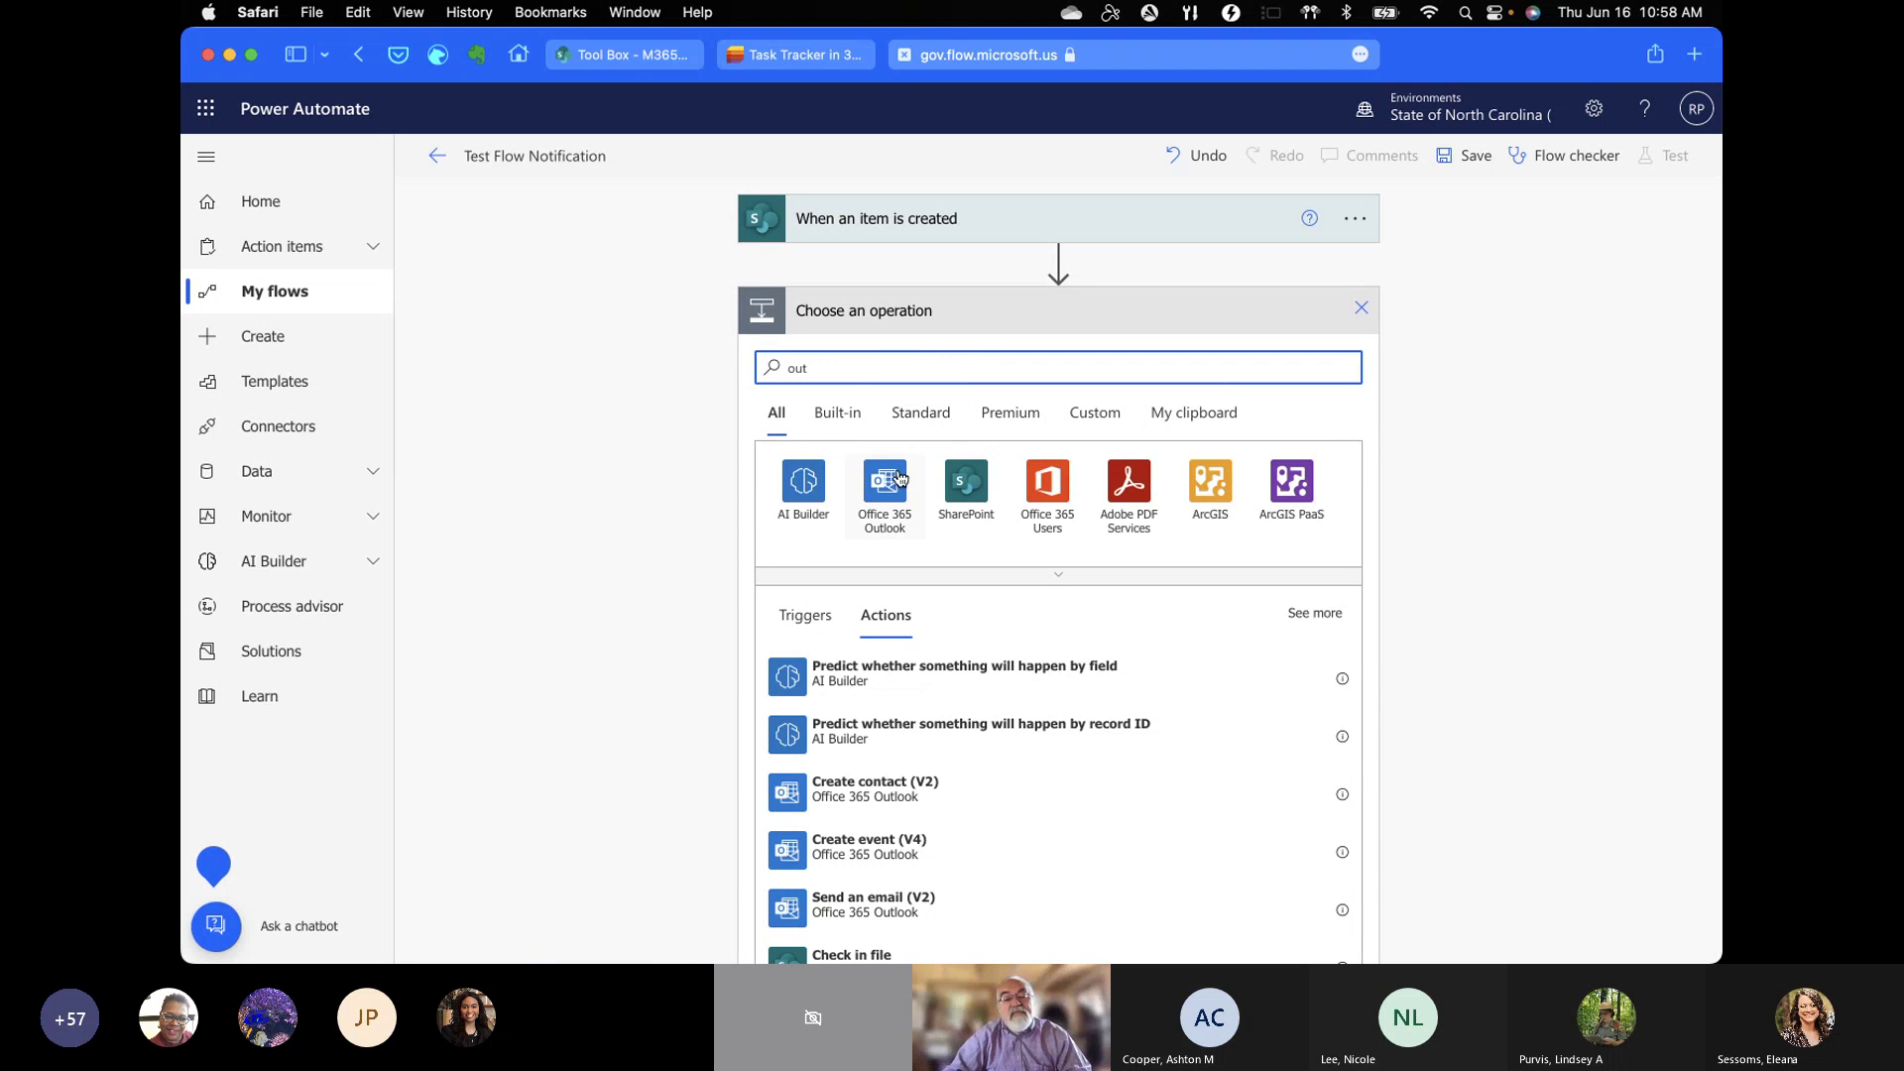
{"action": "left_click", "coordinate": [893, 481]}
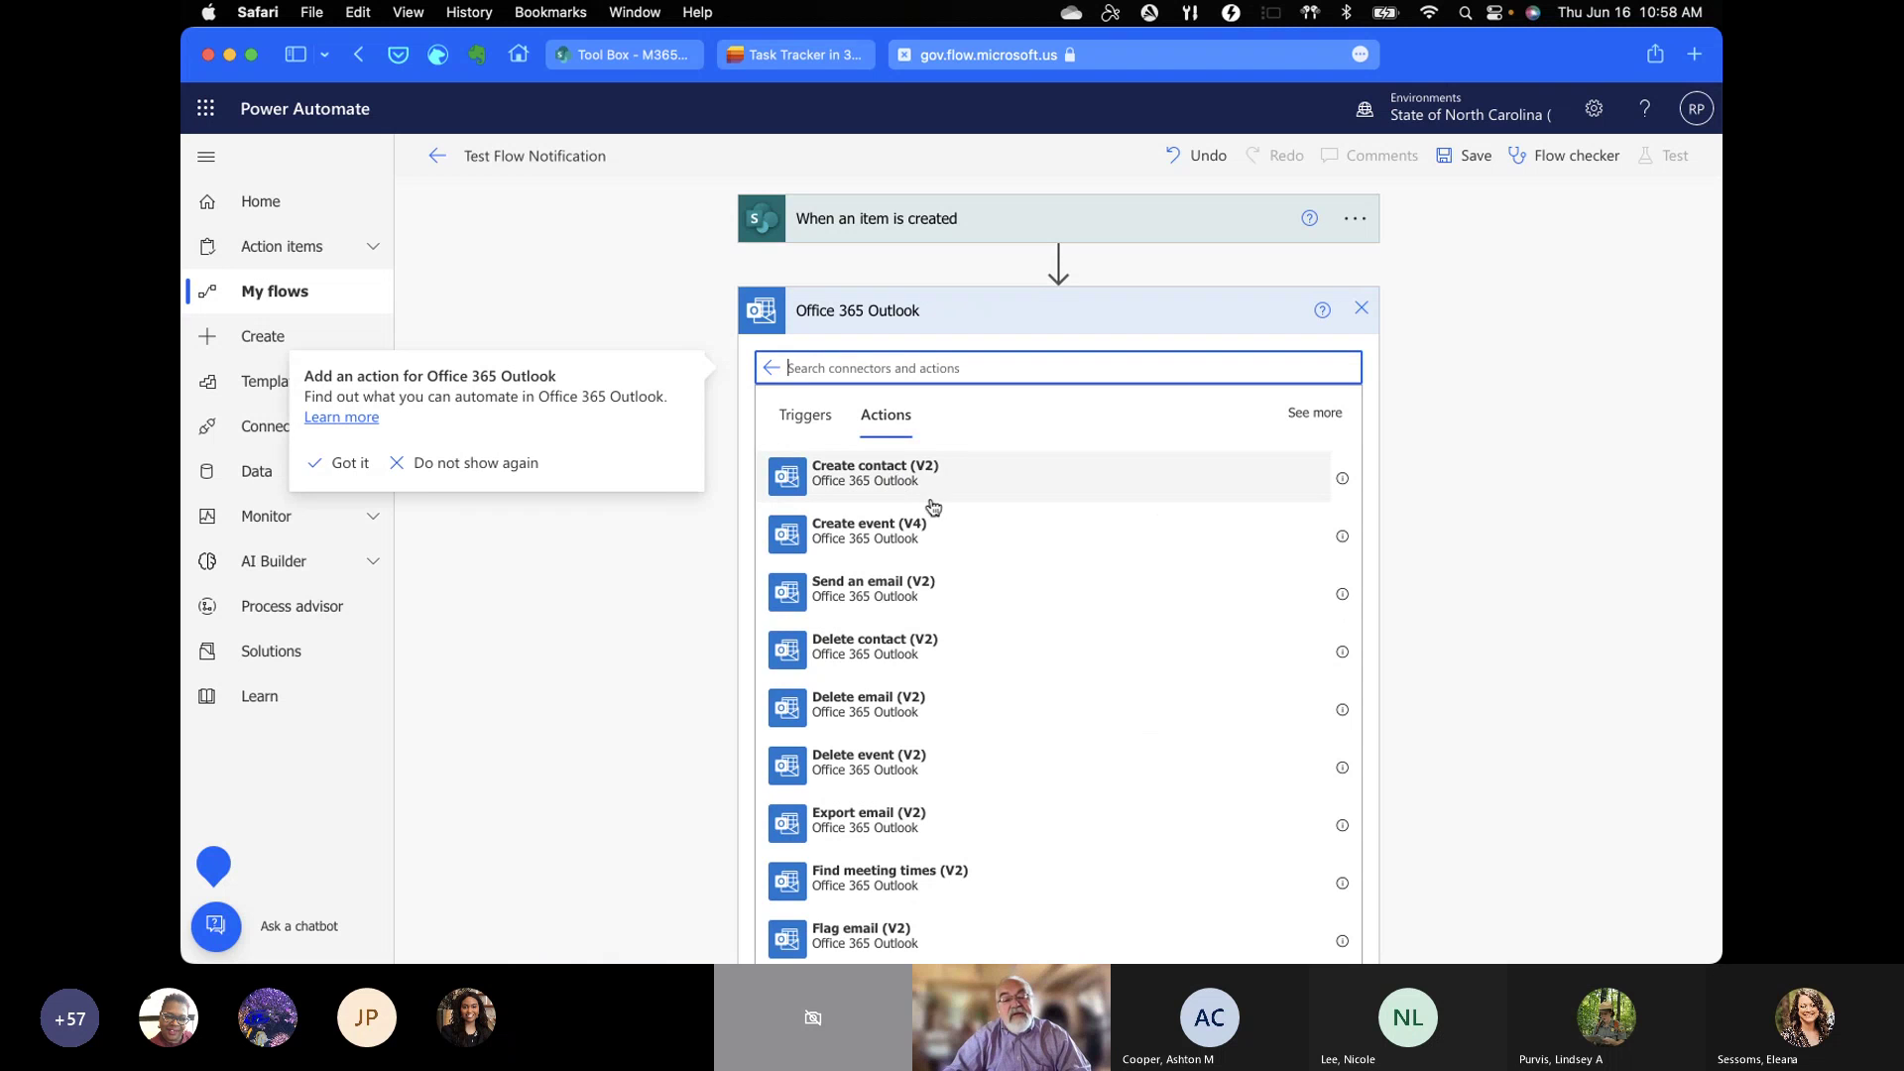
{"action": "left_click", "coordinate": [874, 604]}
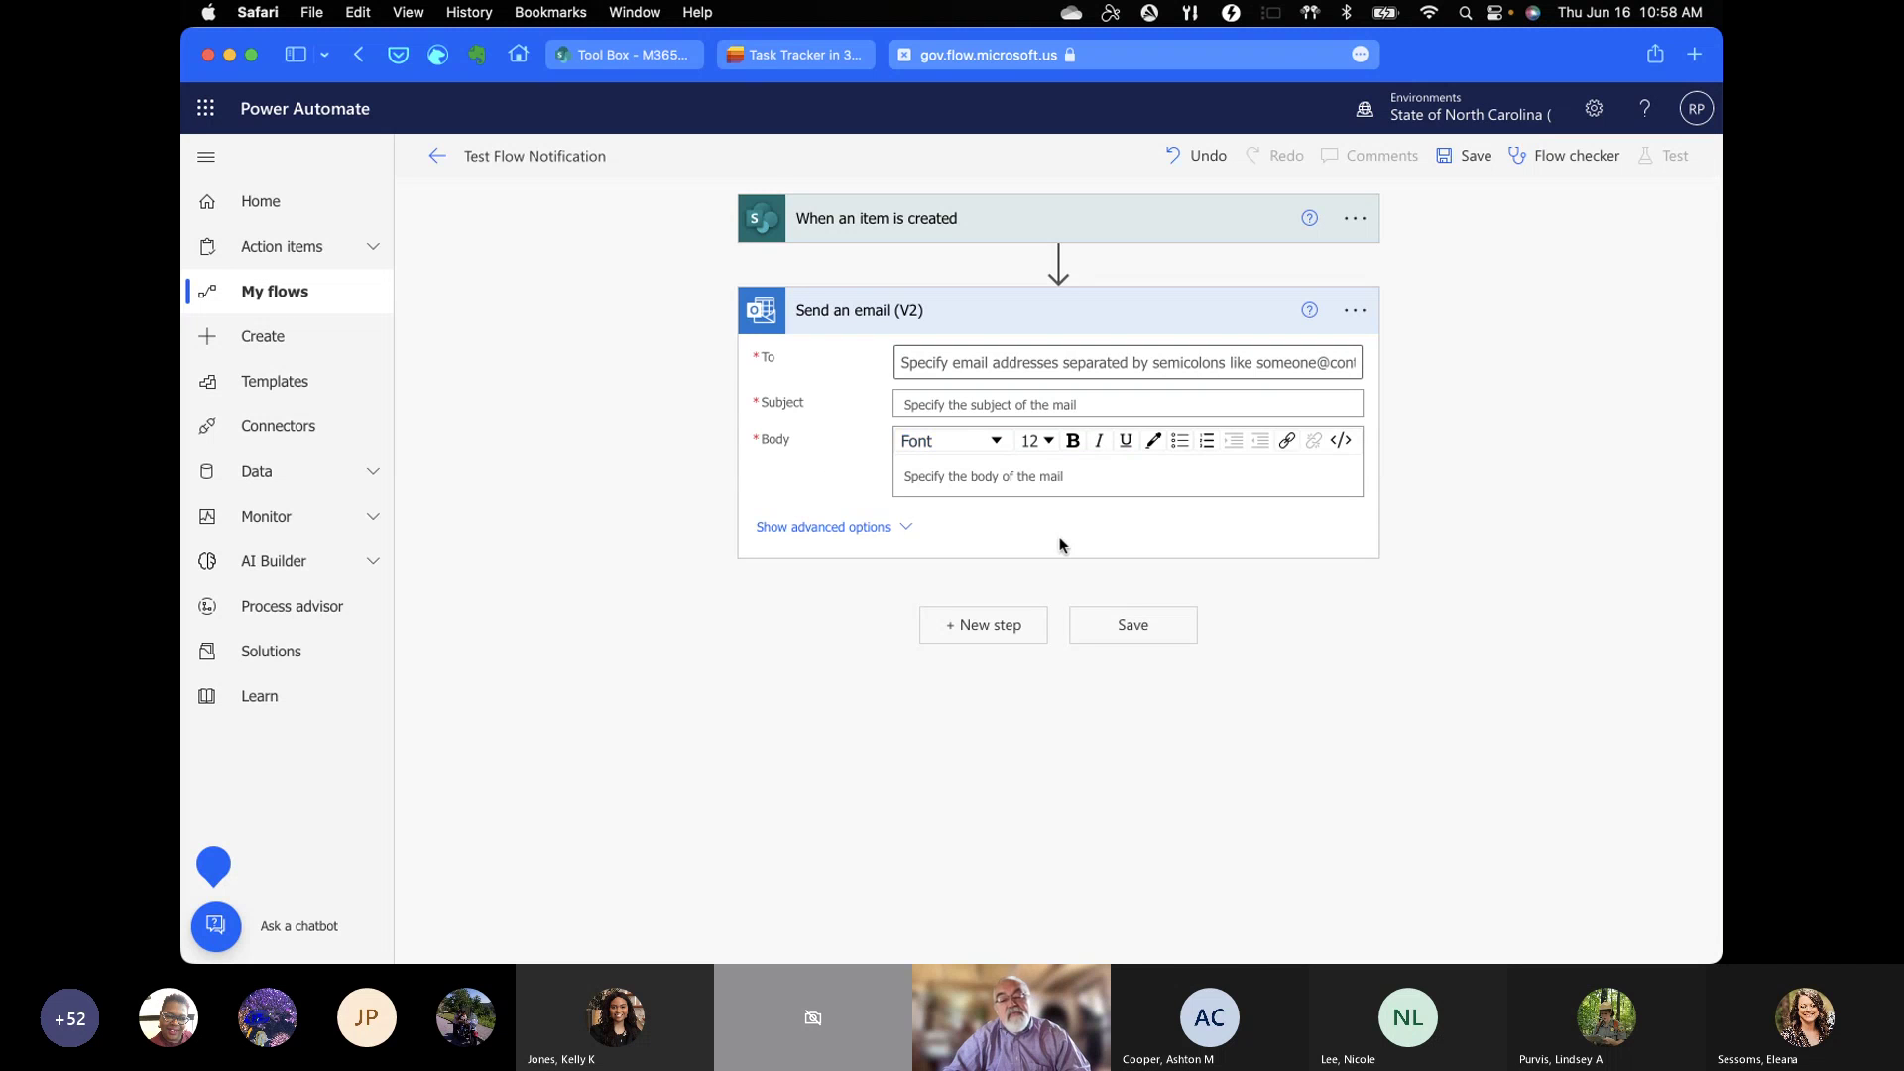
Step: Address the email to Assigned to Email, with subject 'New Task' and body 'You have been assigned a new task'
{"action": "left_click", "coordinate": [1003, 367]}
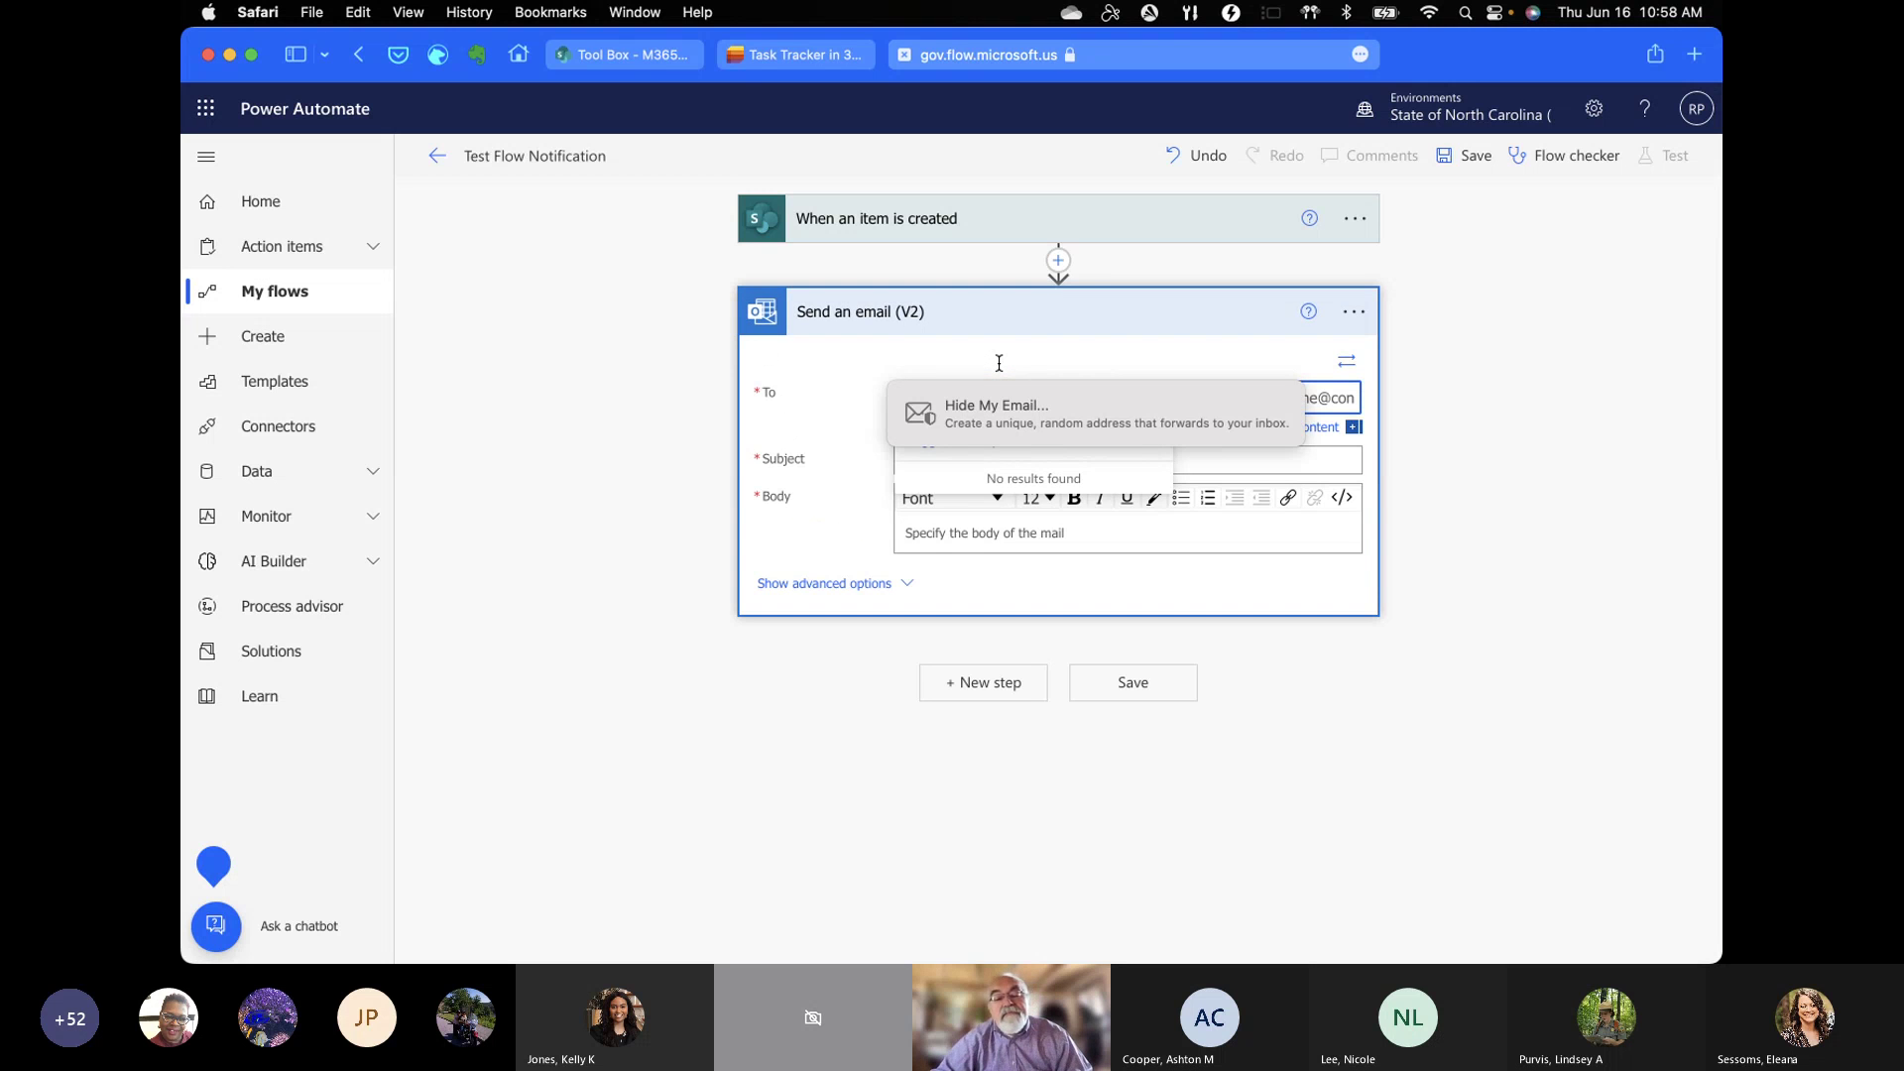
{"action": "left_click", "coordinate": [848, 355]}
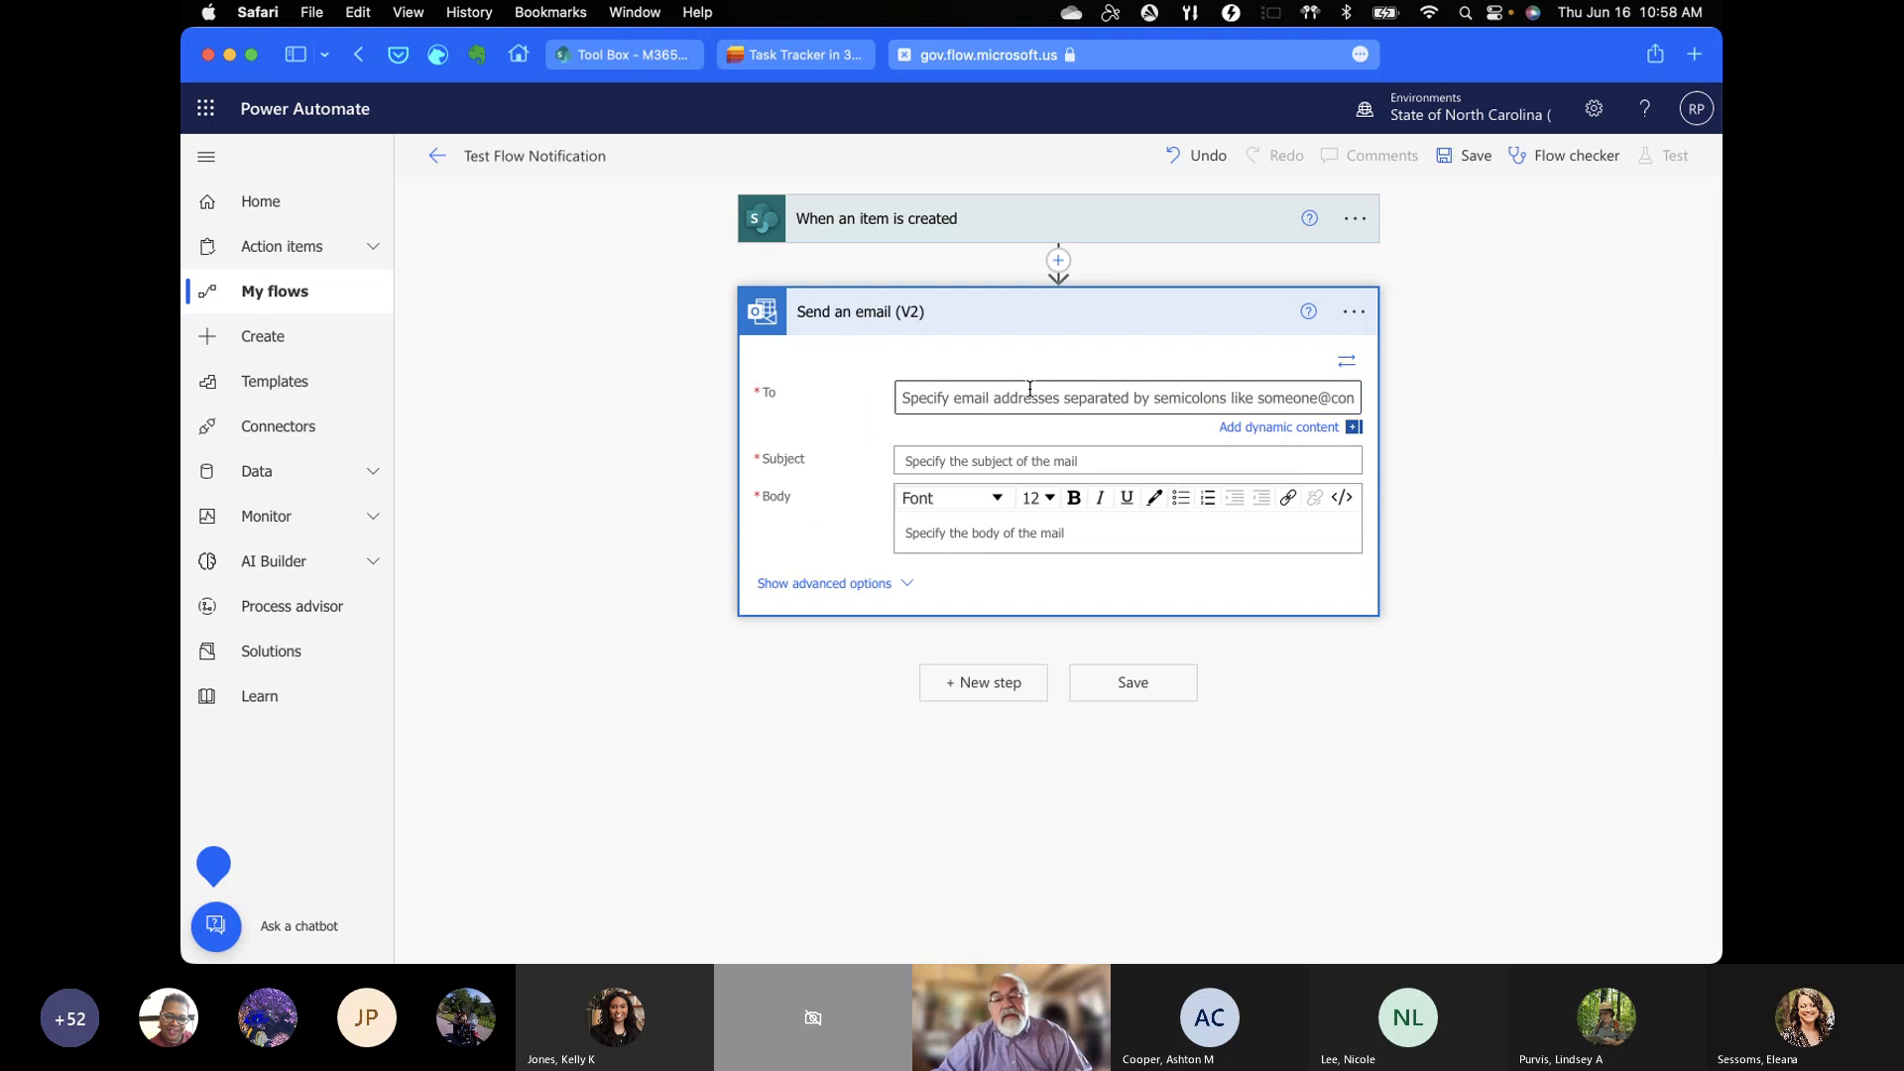
{"action": "left_click", "coordinate": [1264, 425]}
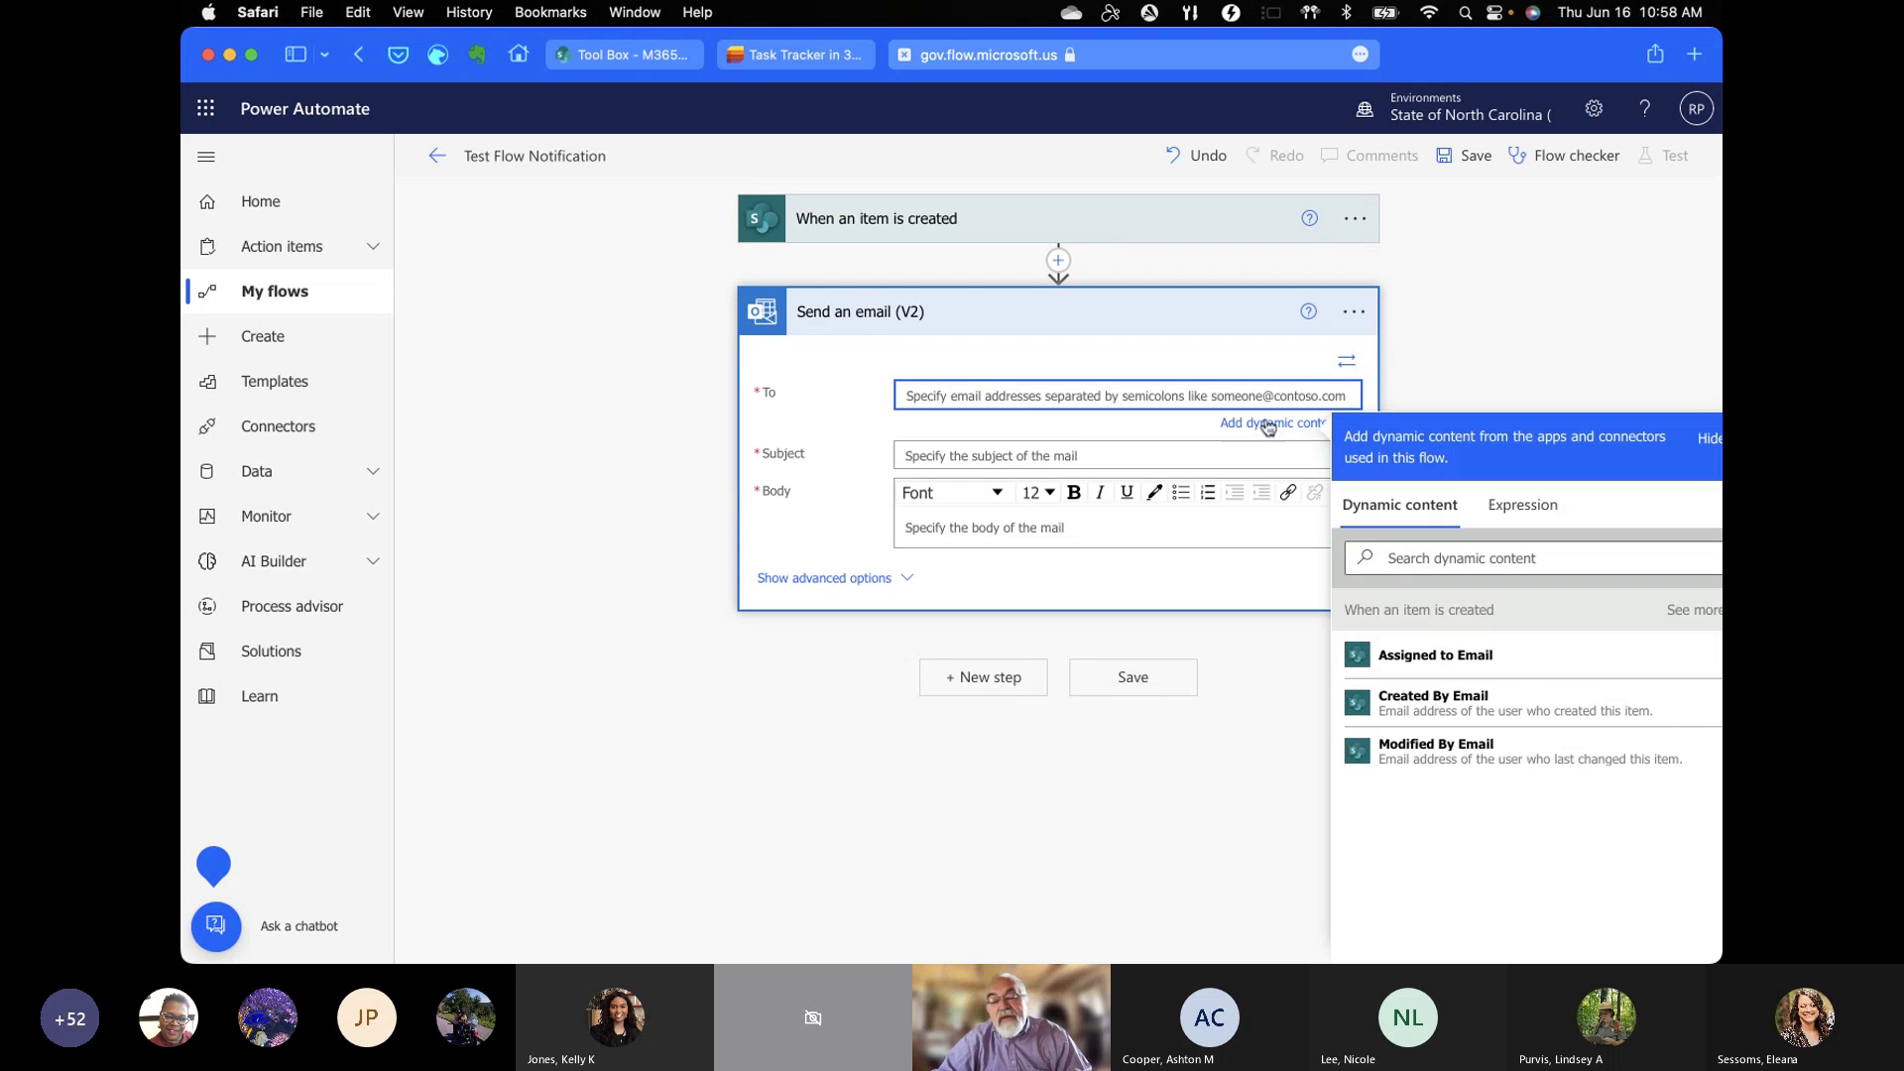
{"action": "left_click", "coordinate": [1478, 670]}
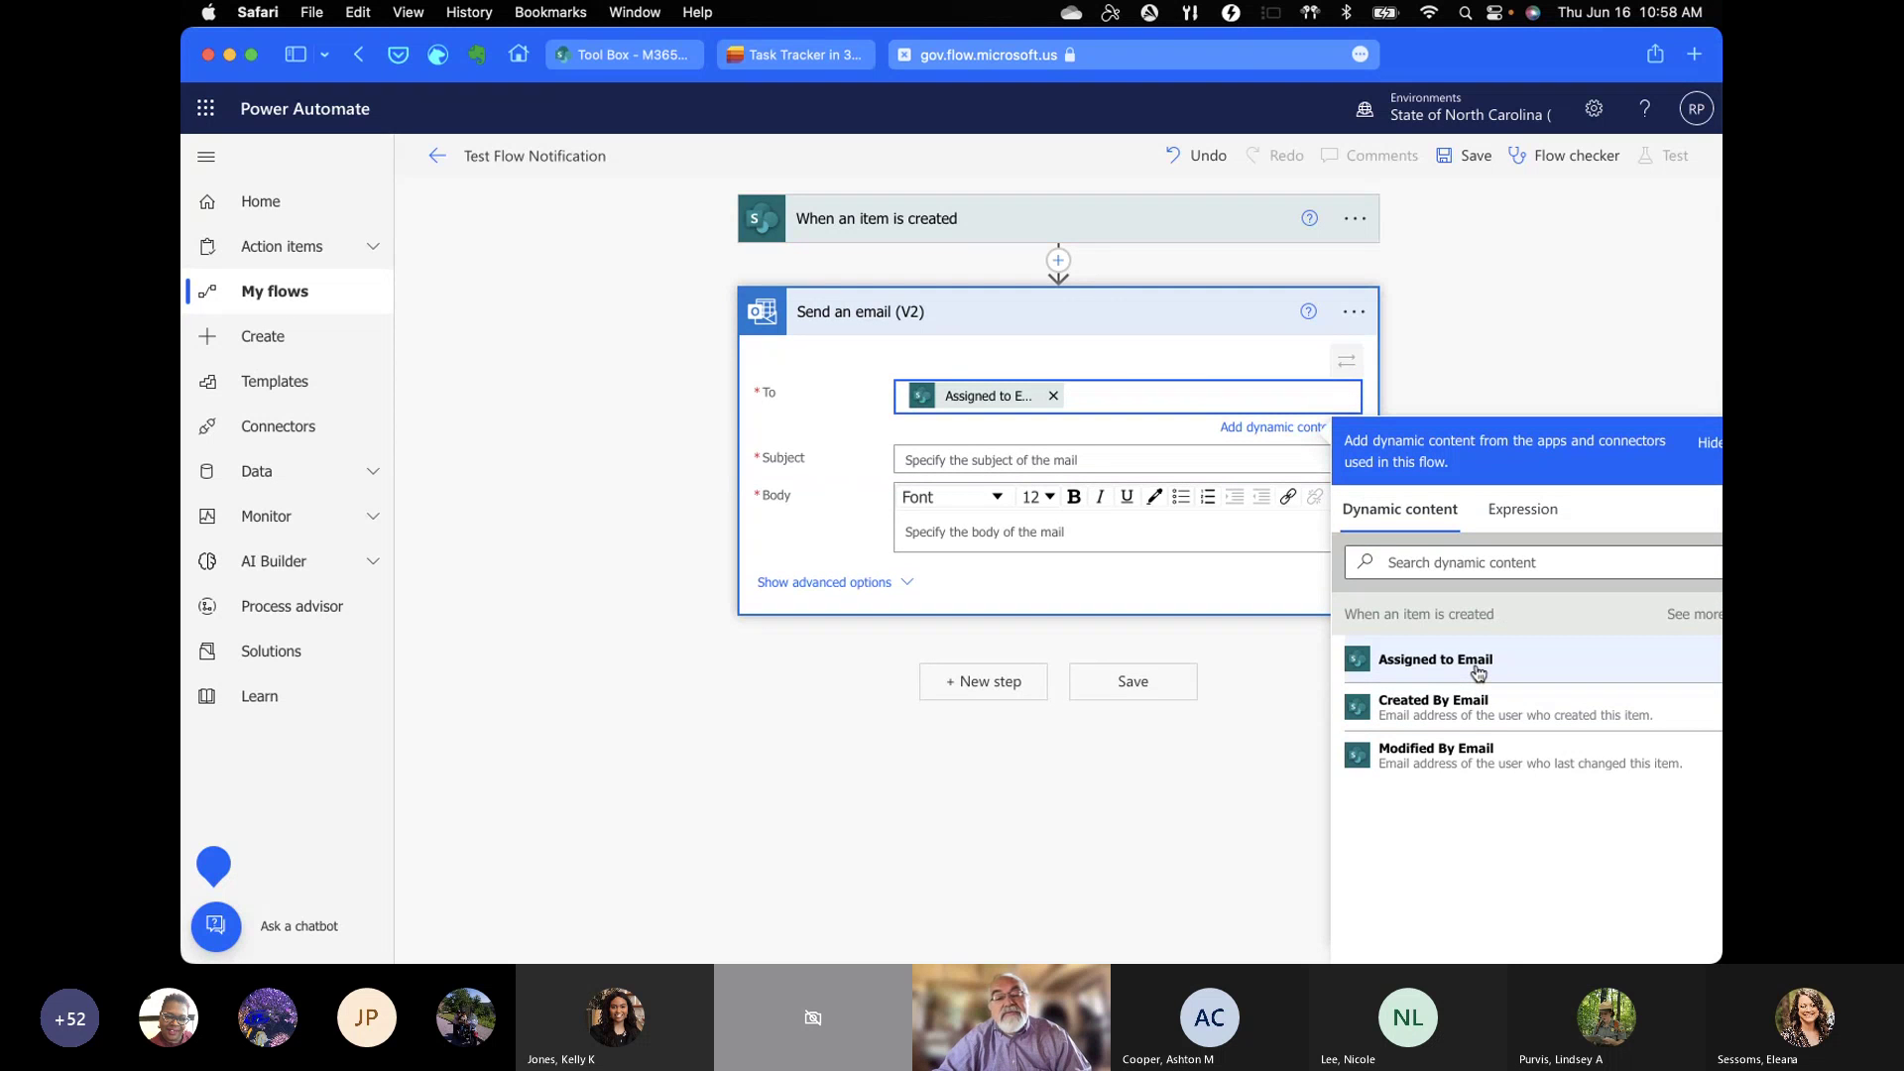
{"action": "left_click", "coordinate": [994, 461]}
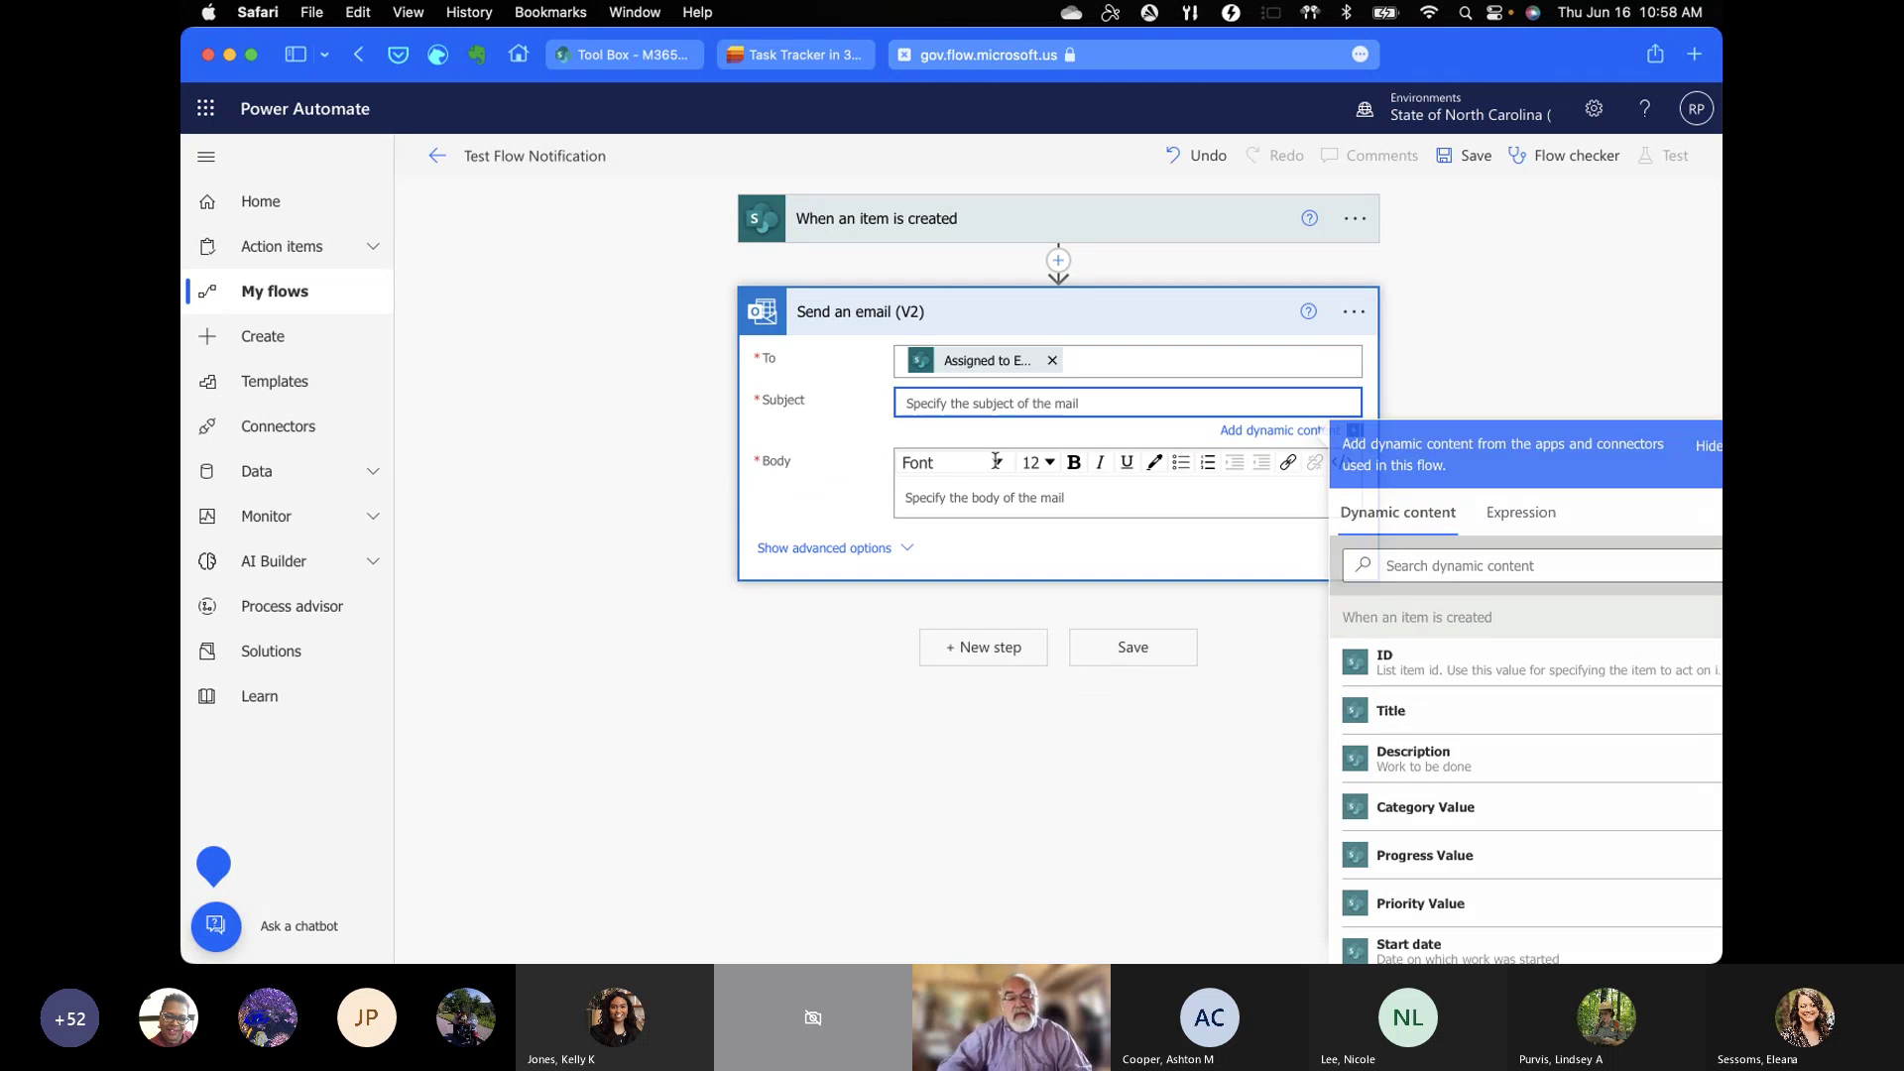
{"action": "type", "text": "New Task"}
{"action": "left_click", "coordinate": [1008, 506]}
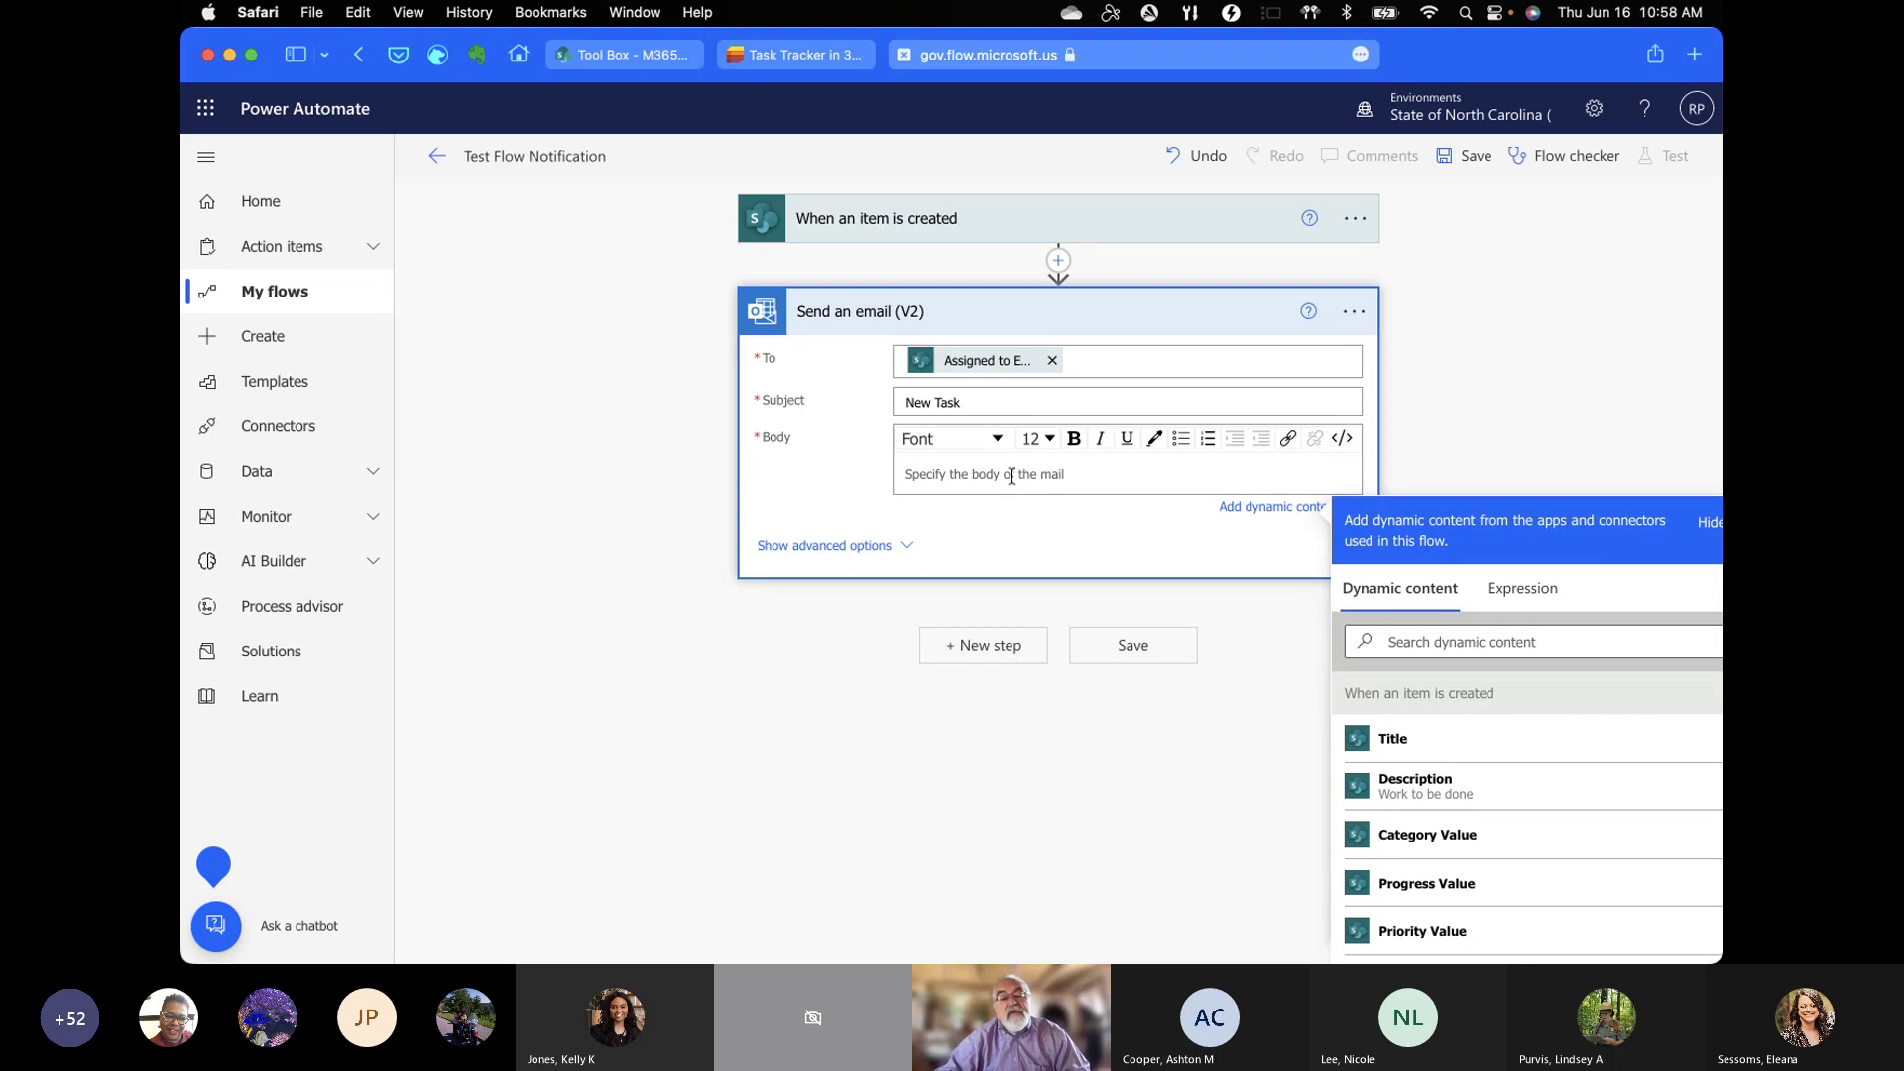
{"action": "type", "text": "You have "}
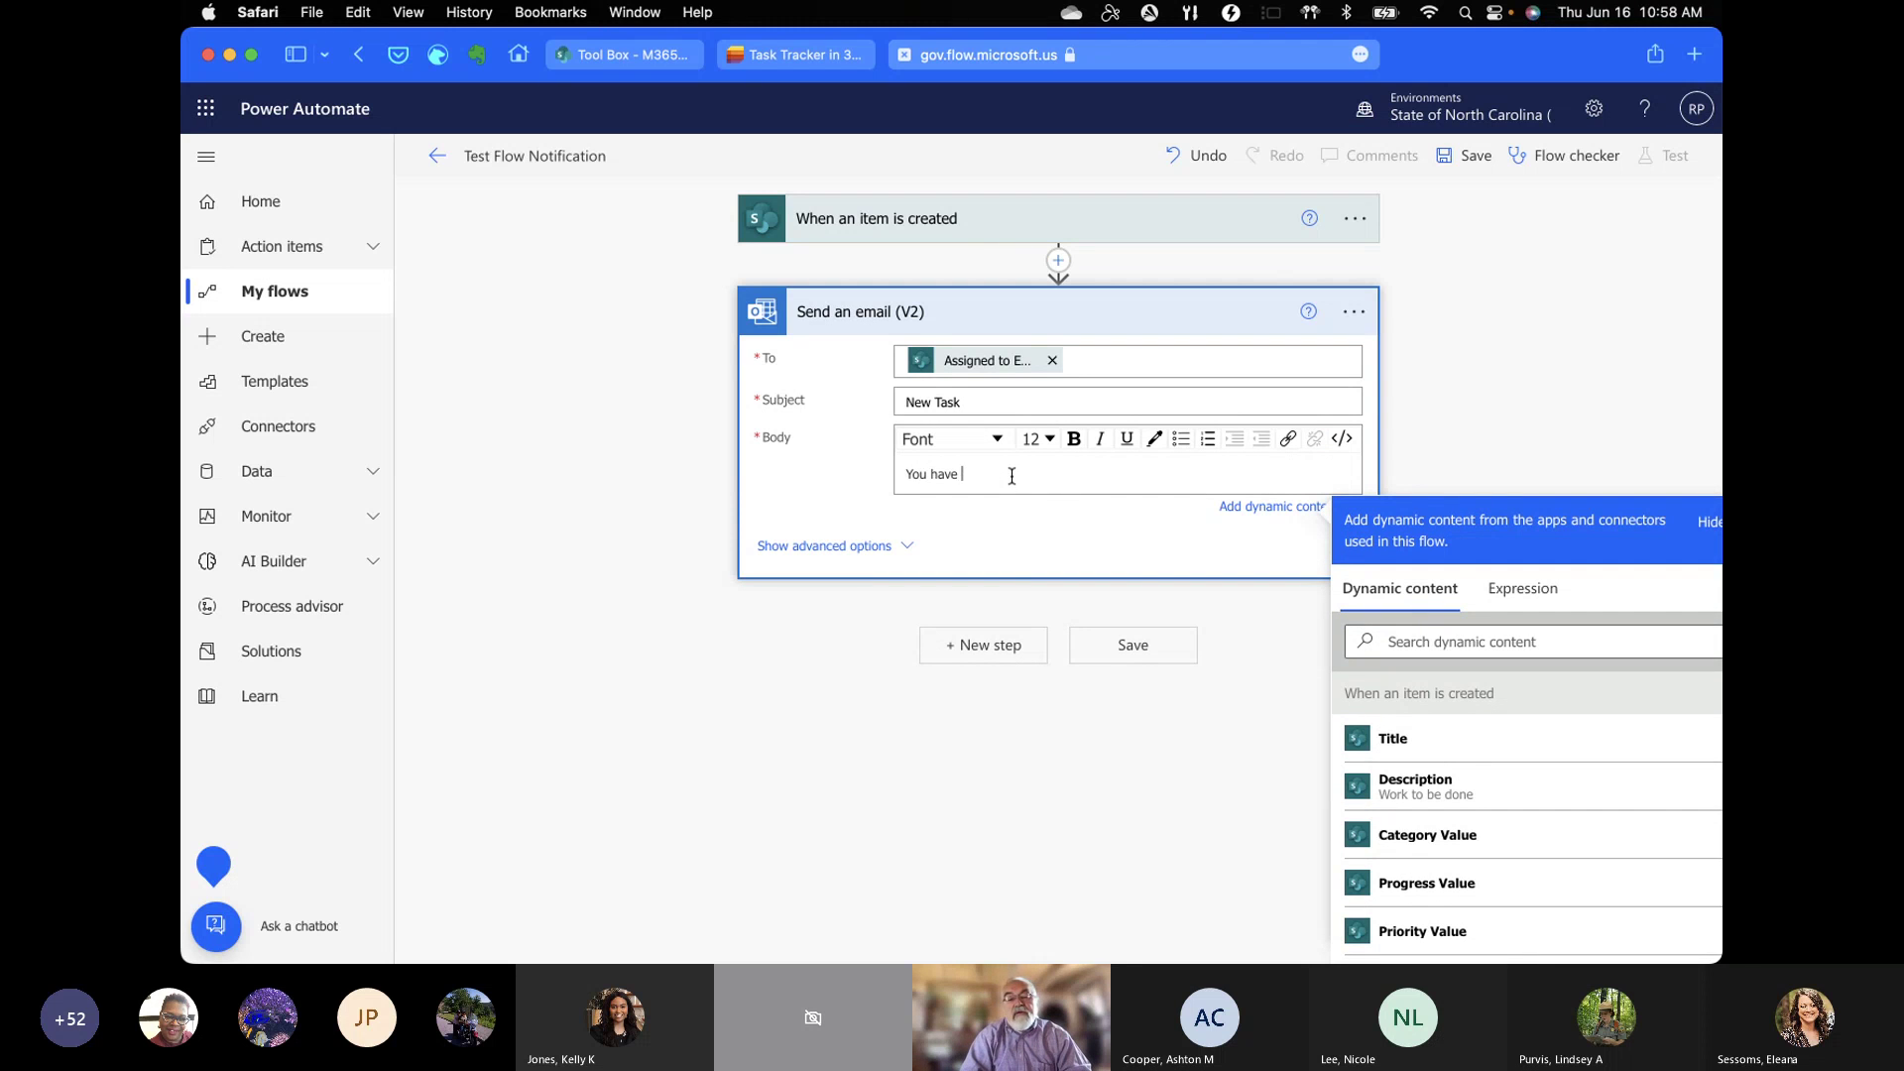
{"action": "type", "text": "been assigned a new task"}
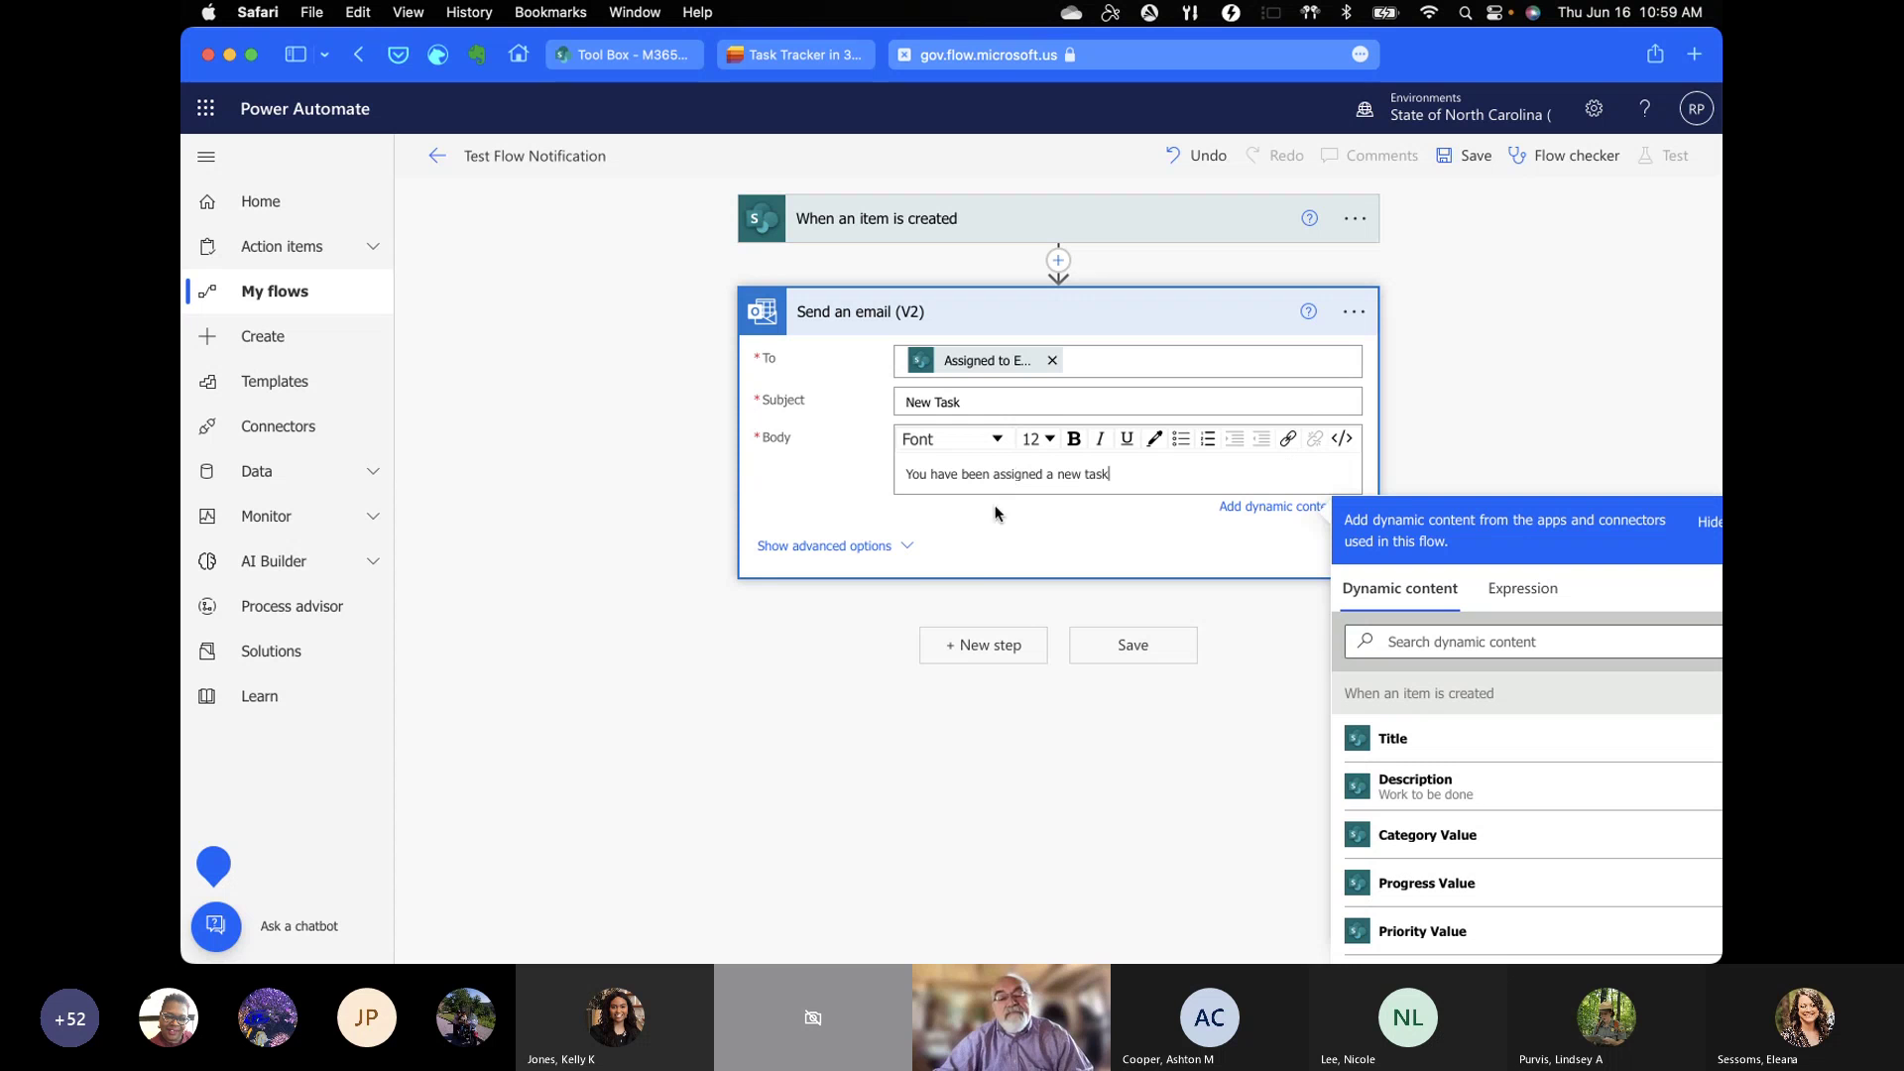
Step: Add a colleague as the email's BCC recipient, save the flow, and return to the Task Tracker list
{"action": "left_click", "coordinate": [858, 547]}
{"action": "scroll", "coordinate": [823, 601], "scroll_direction": "down", "scroll_amount": 1}
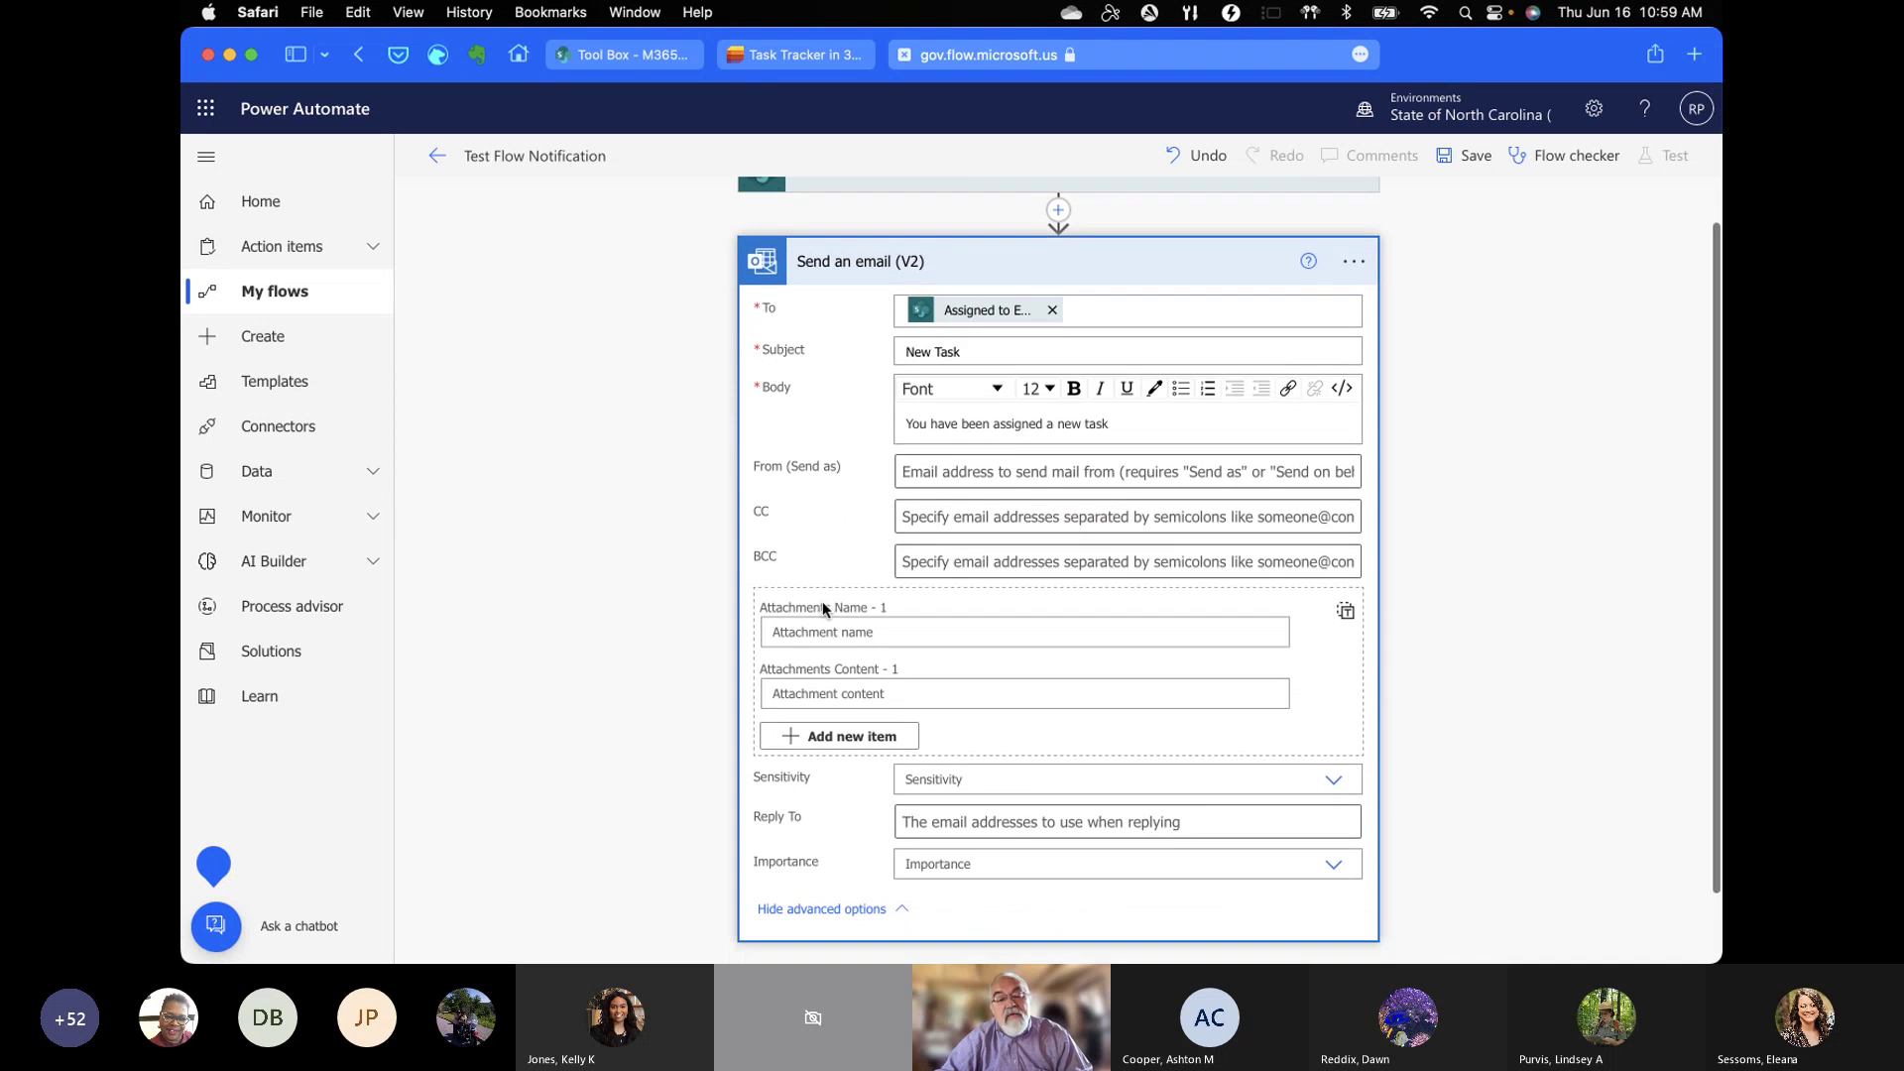
{"action": "left_click", "coordinate": [945, 536]}
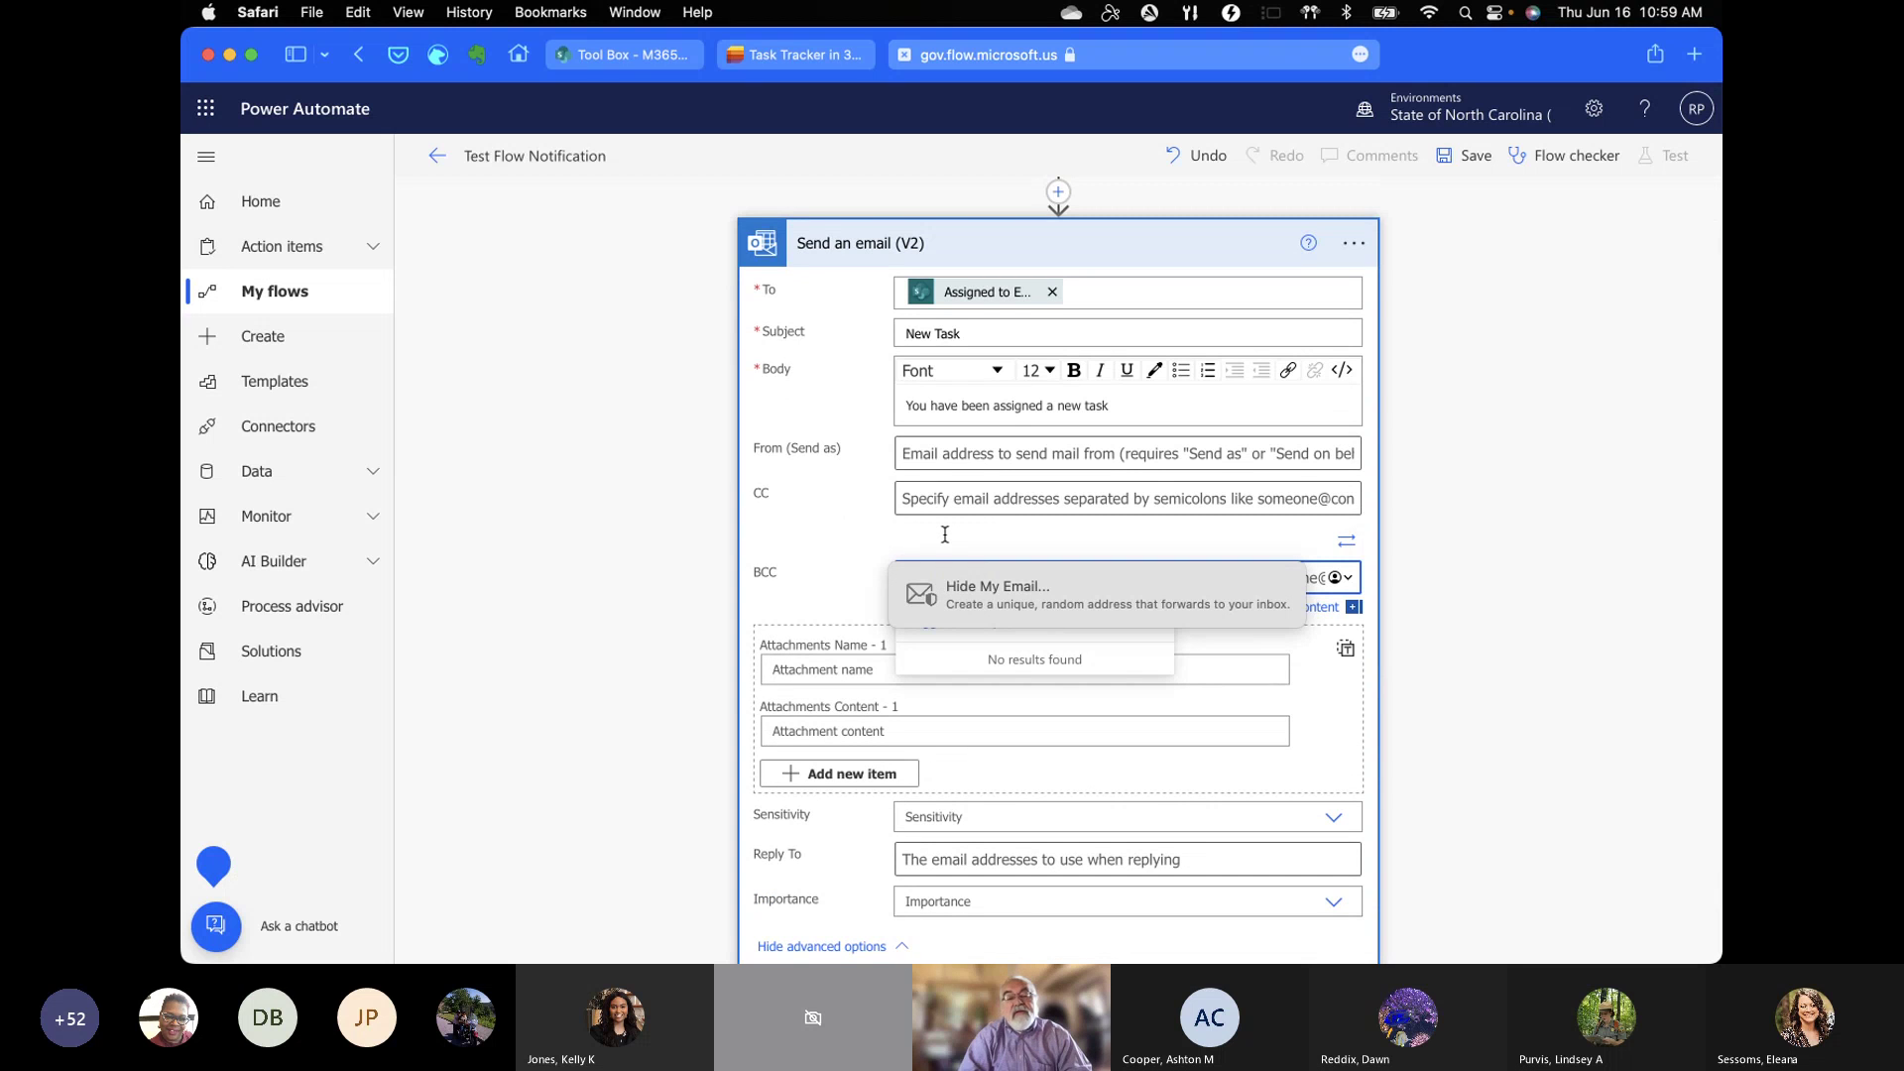
{"action": "left_click", "coordinate": [806, 556]}
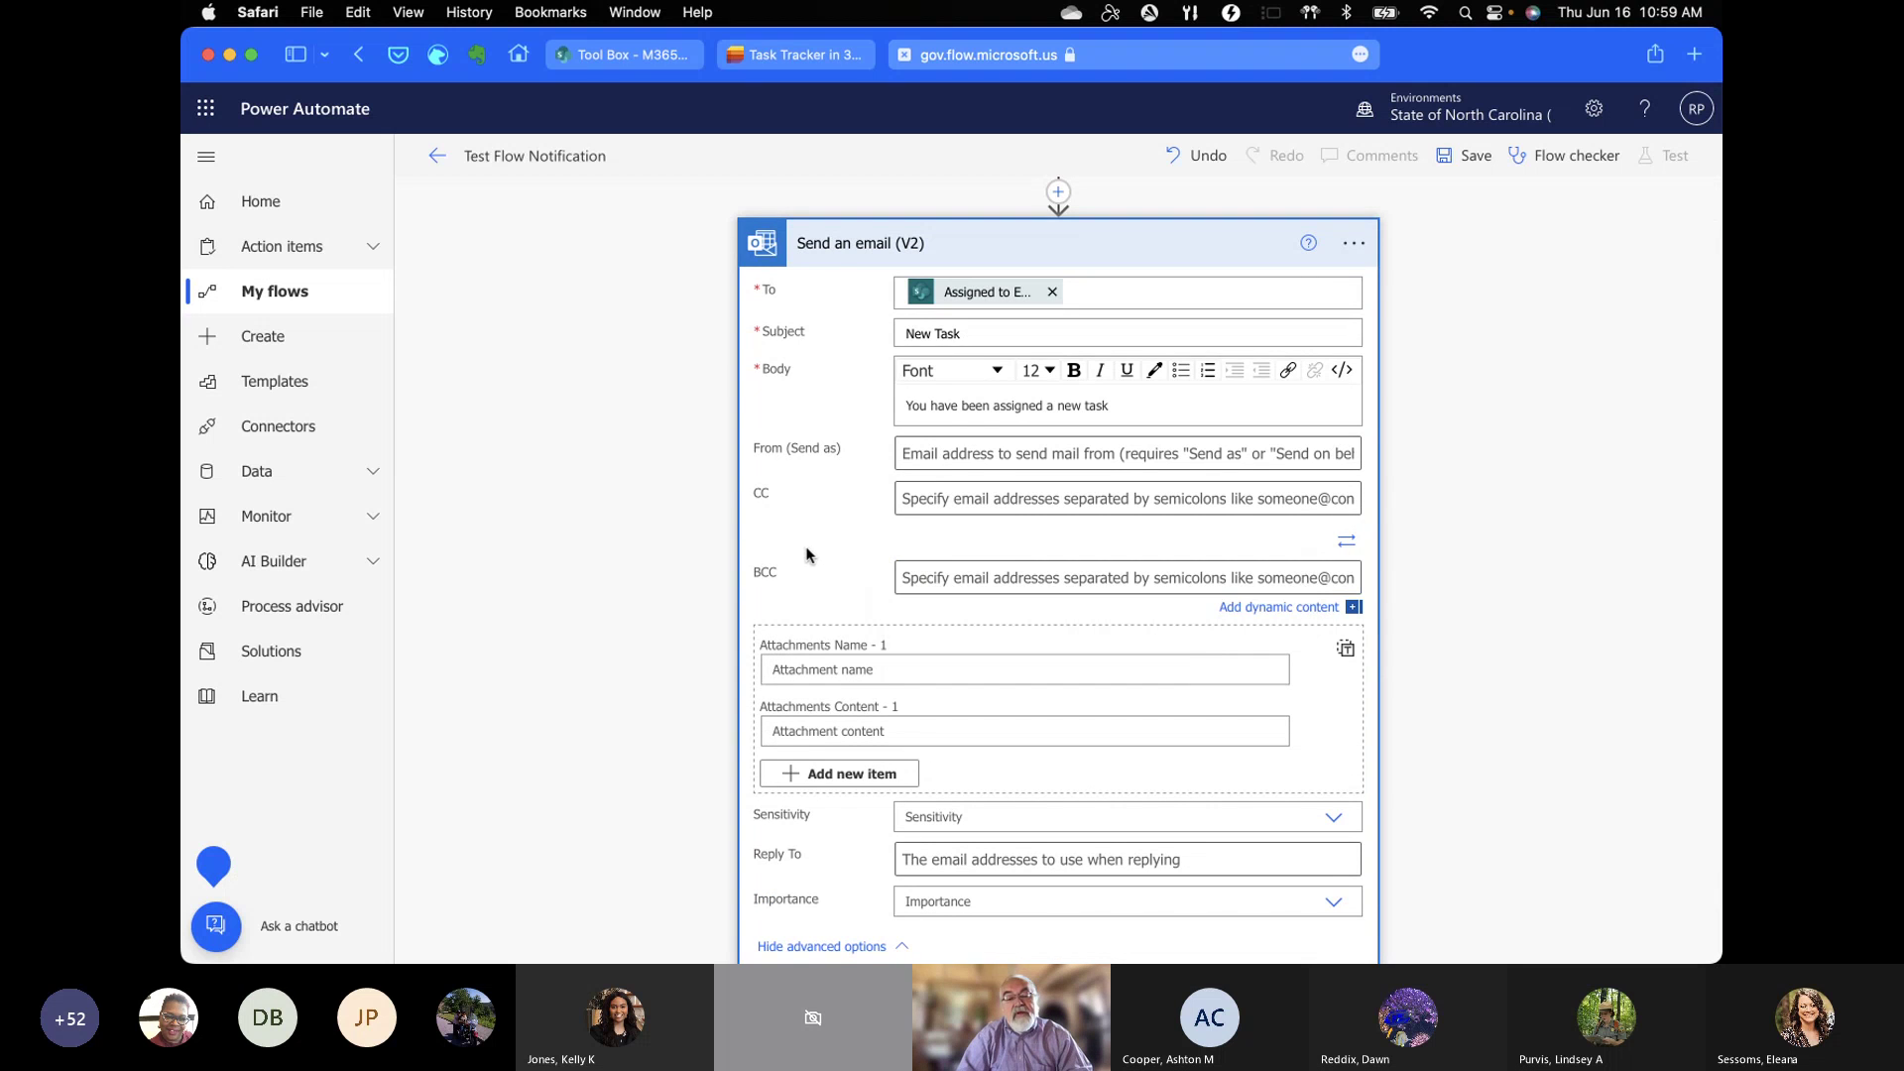
{"action": "left_click", "coordinate": [898, 573]}
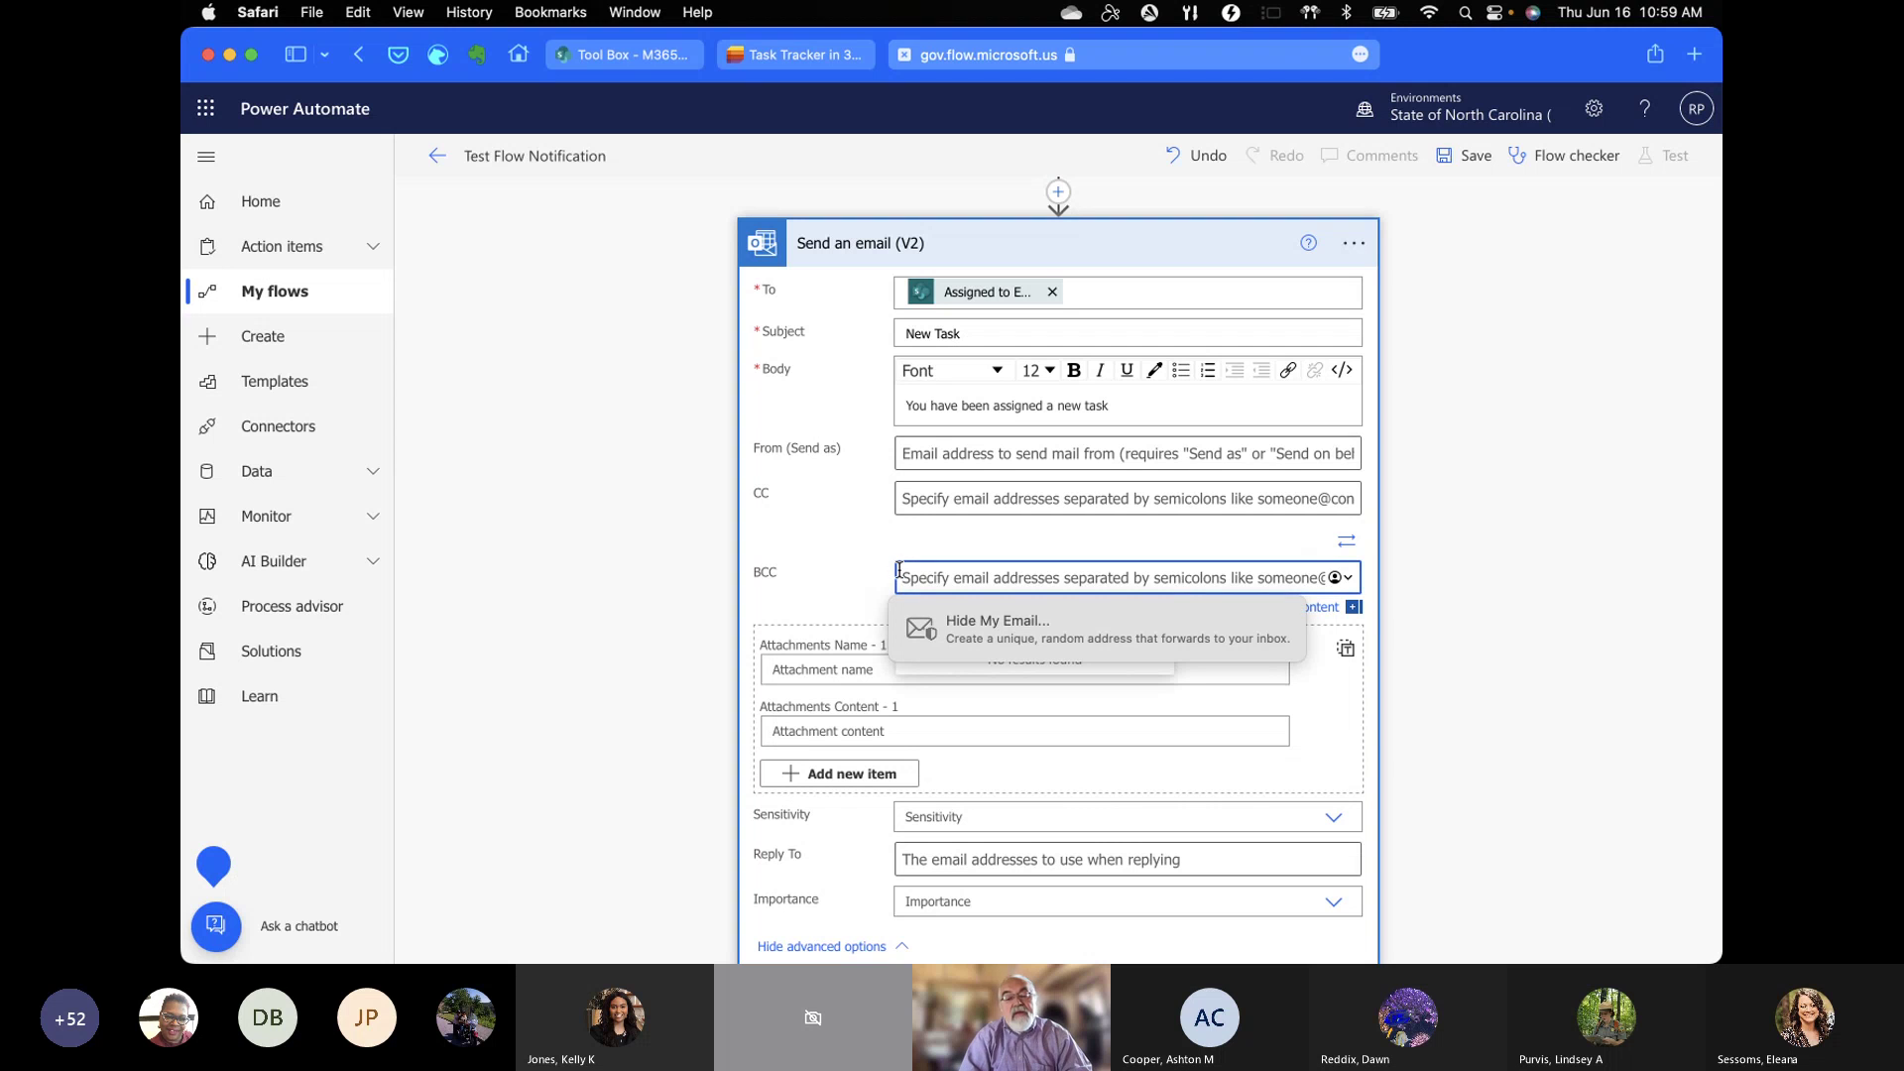
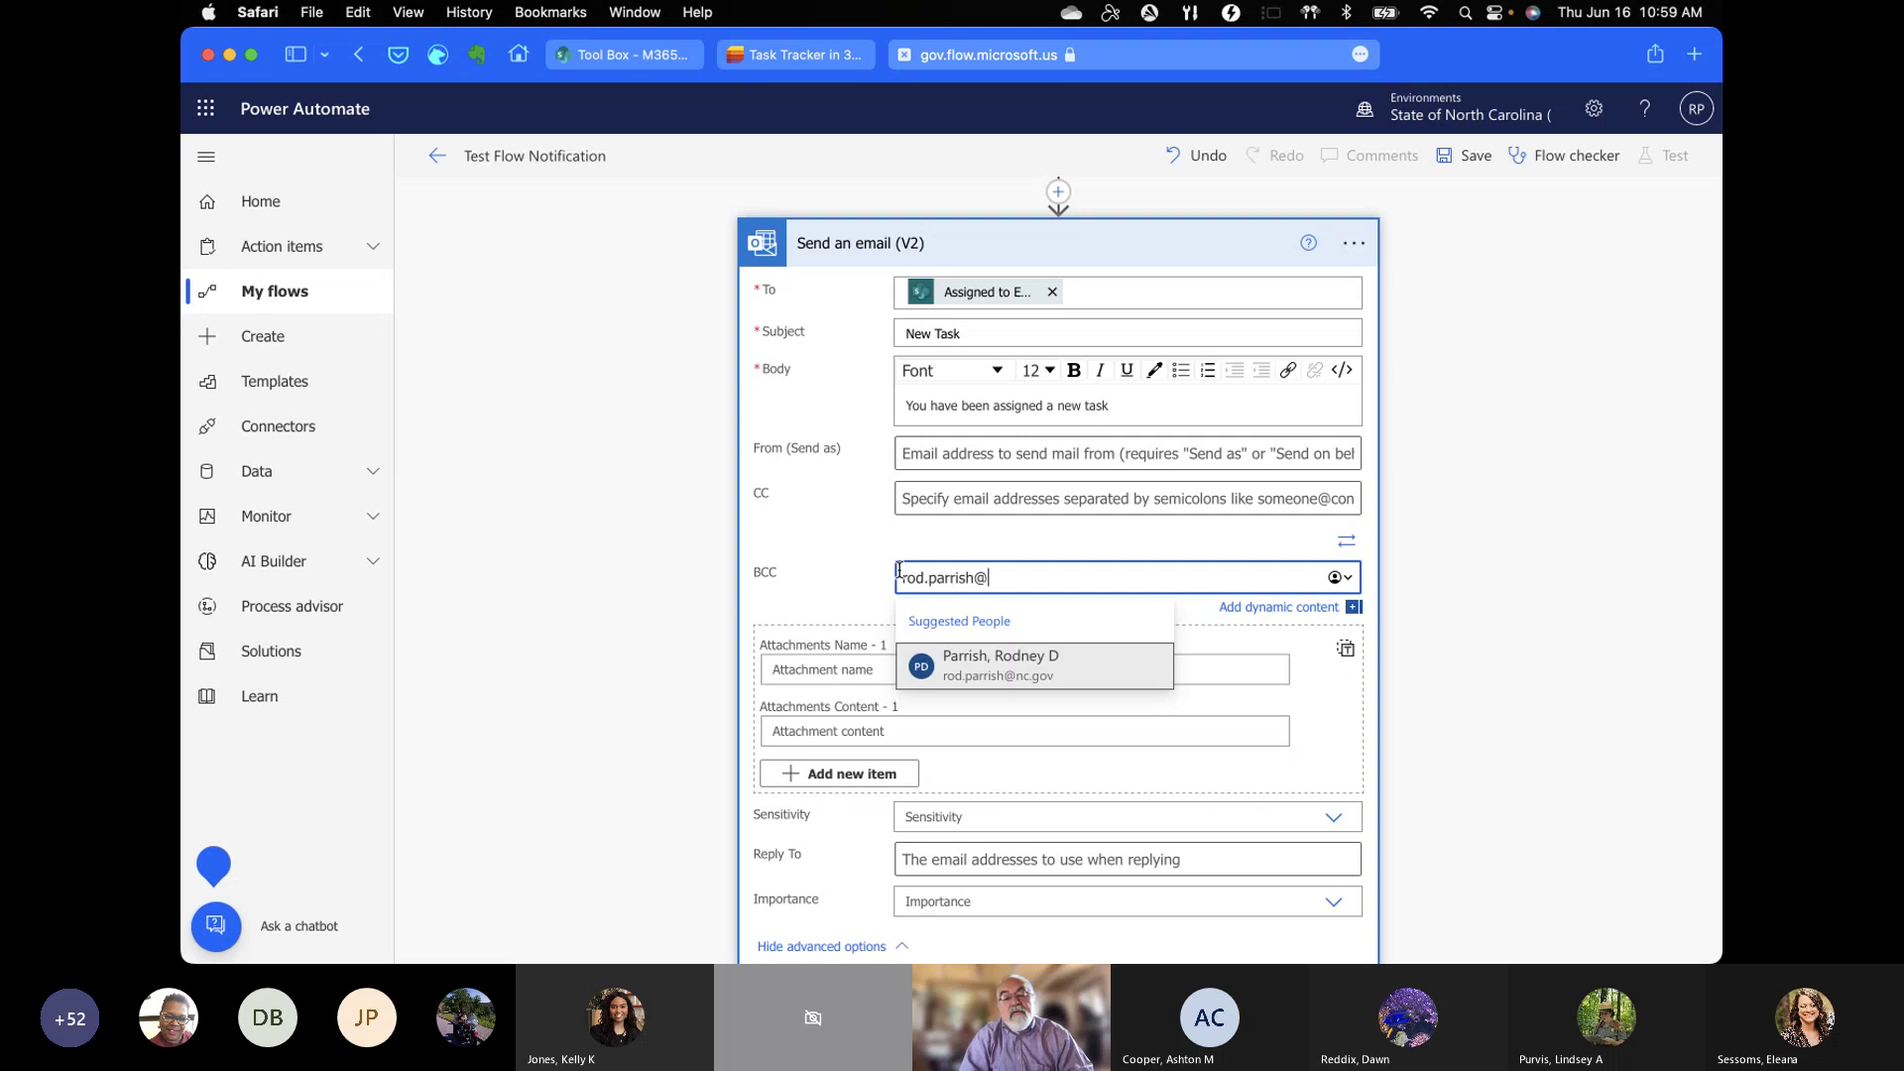
{"action": "left_click", "coordinate": [954, 664]}
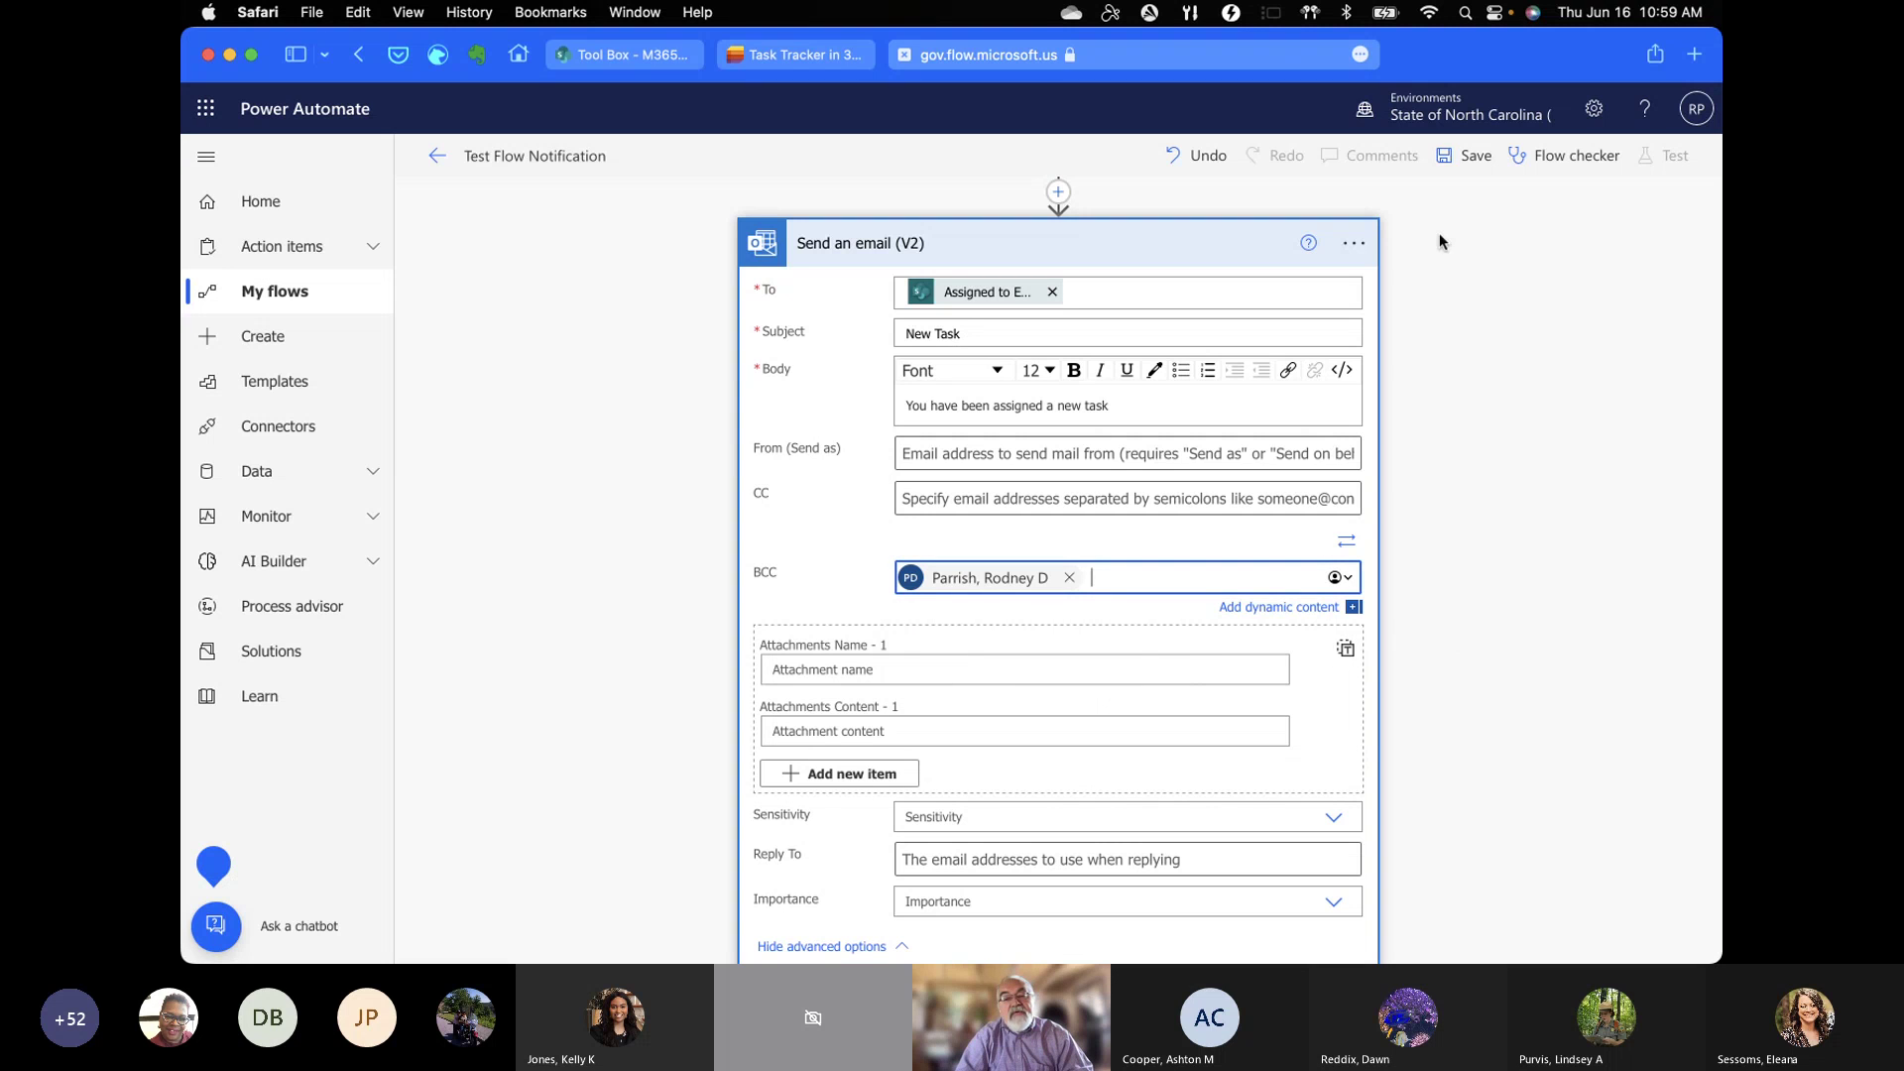
{"action": "left_click", "coordinate": [1459, 165]}
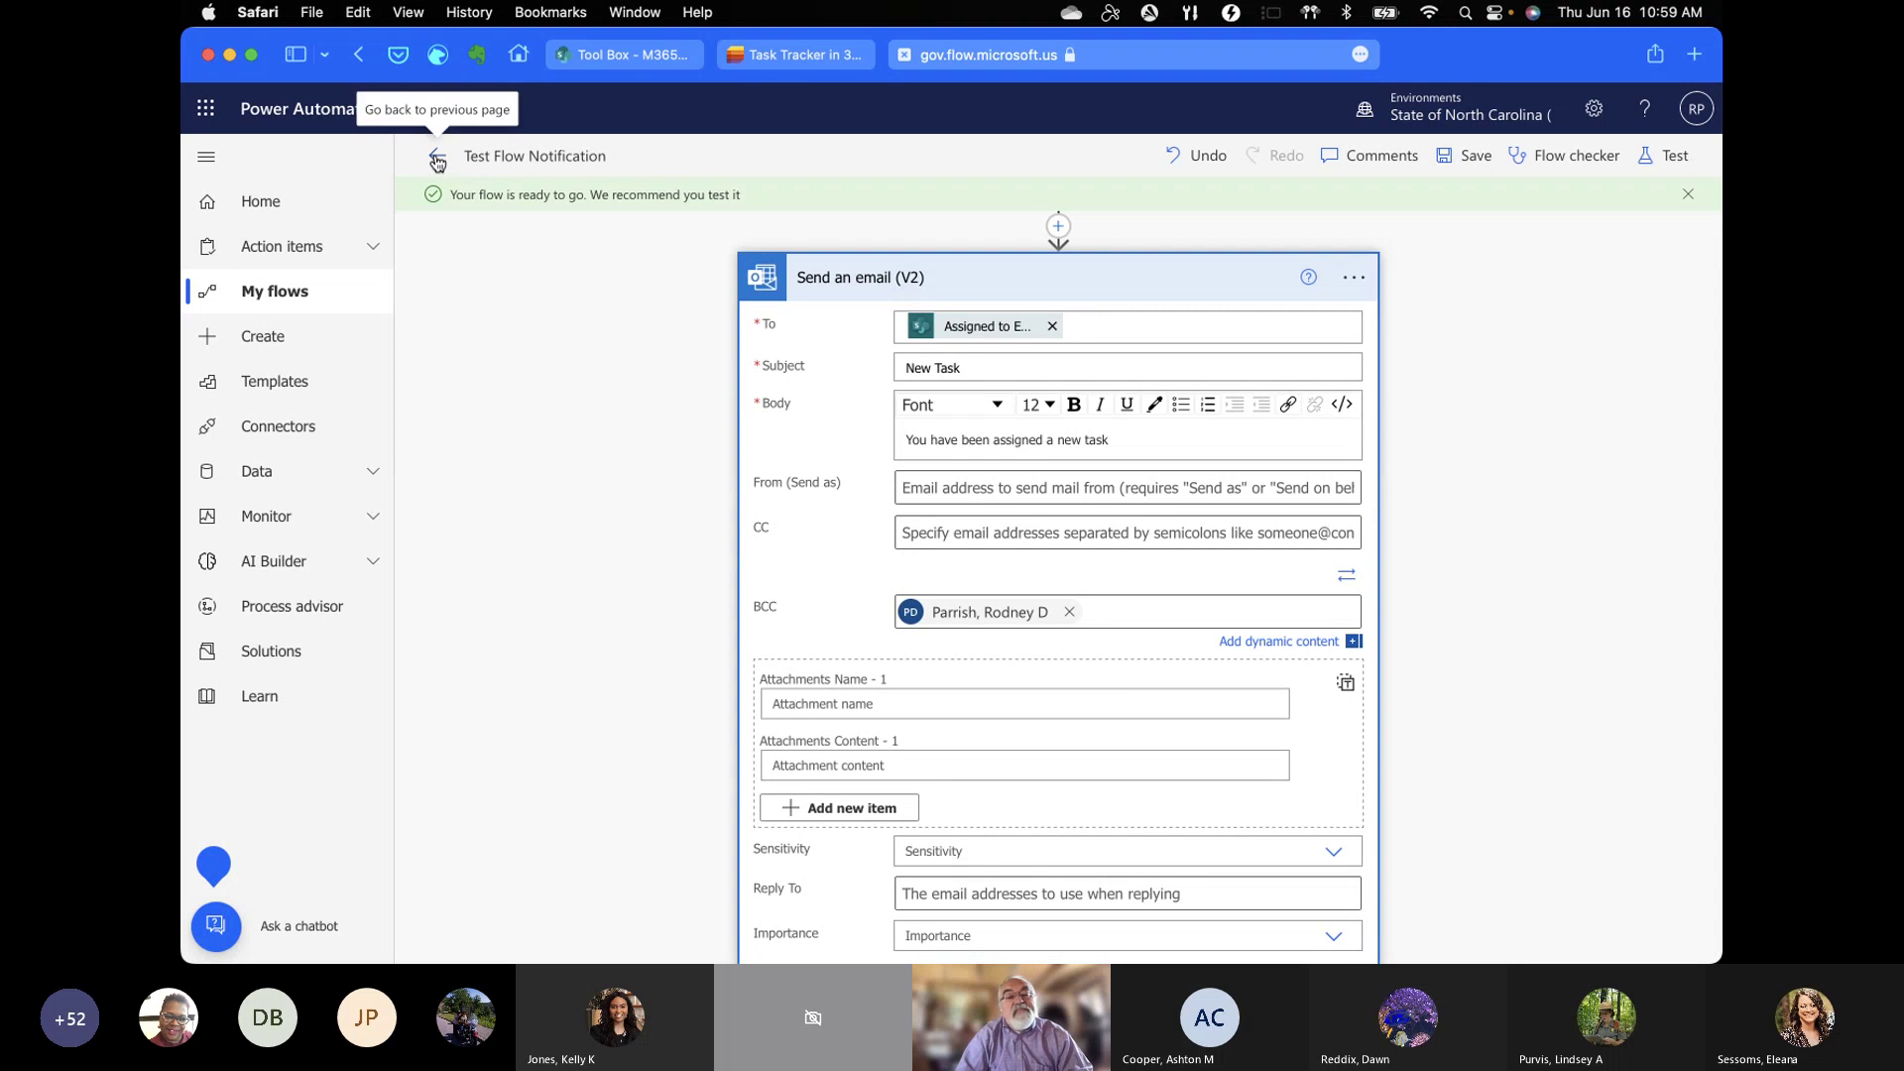
{"action": "left_click", "coordinate": [797, 55]}
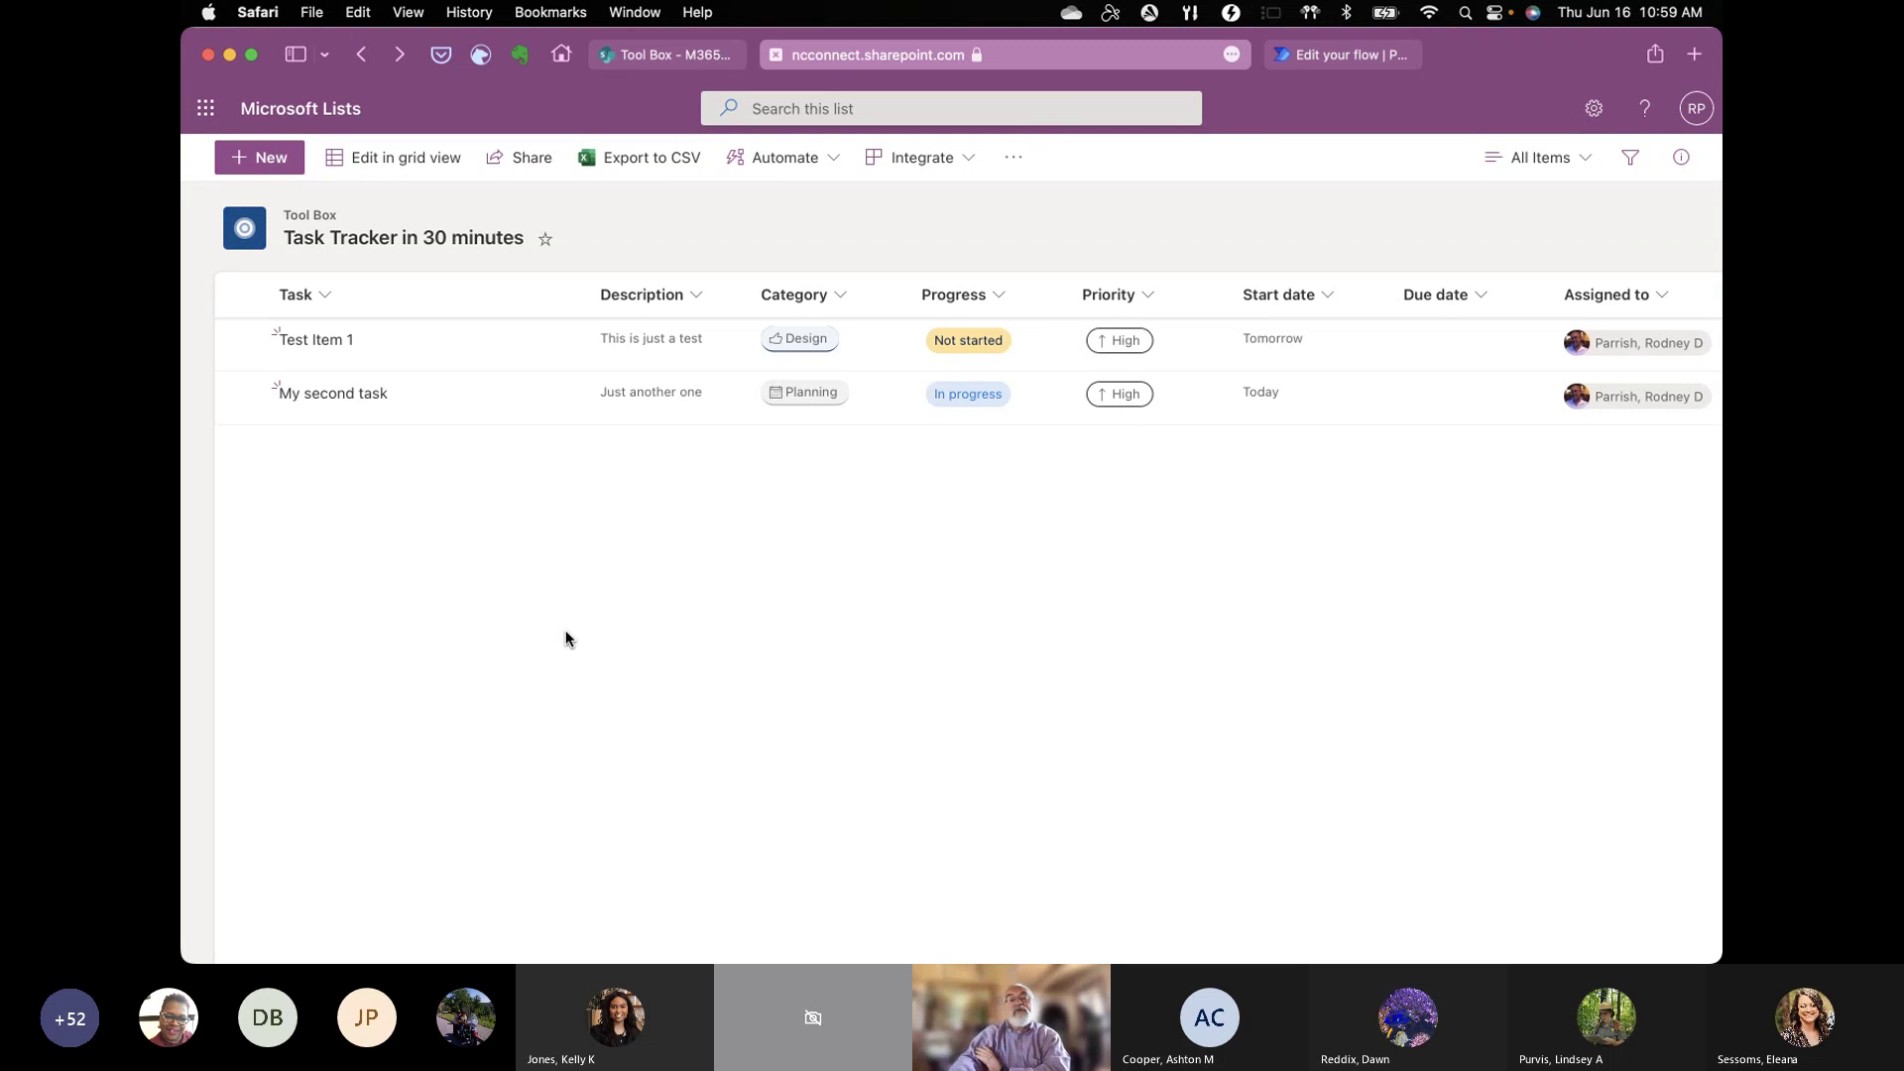
Step: Switch from the Task Tracker list to the full-screen 'Create A Task Tracker with Microsoft Lists' slide show
{"action": "key", "text": "ctrl+Up"}
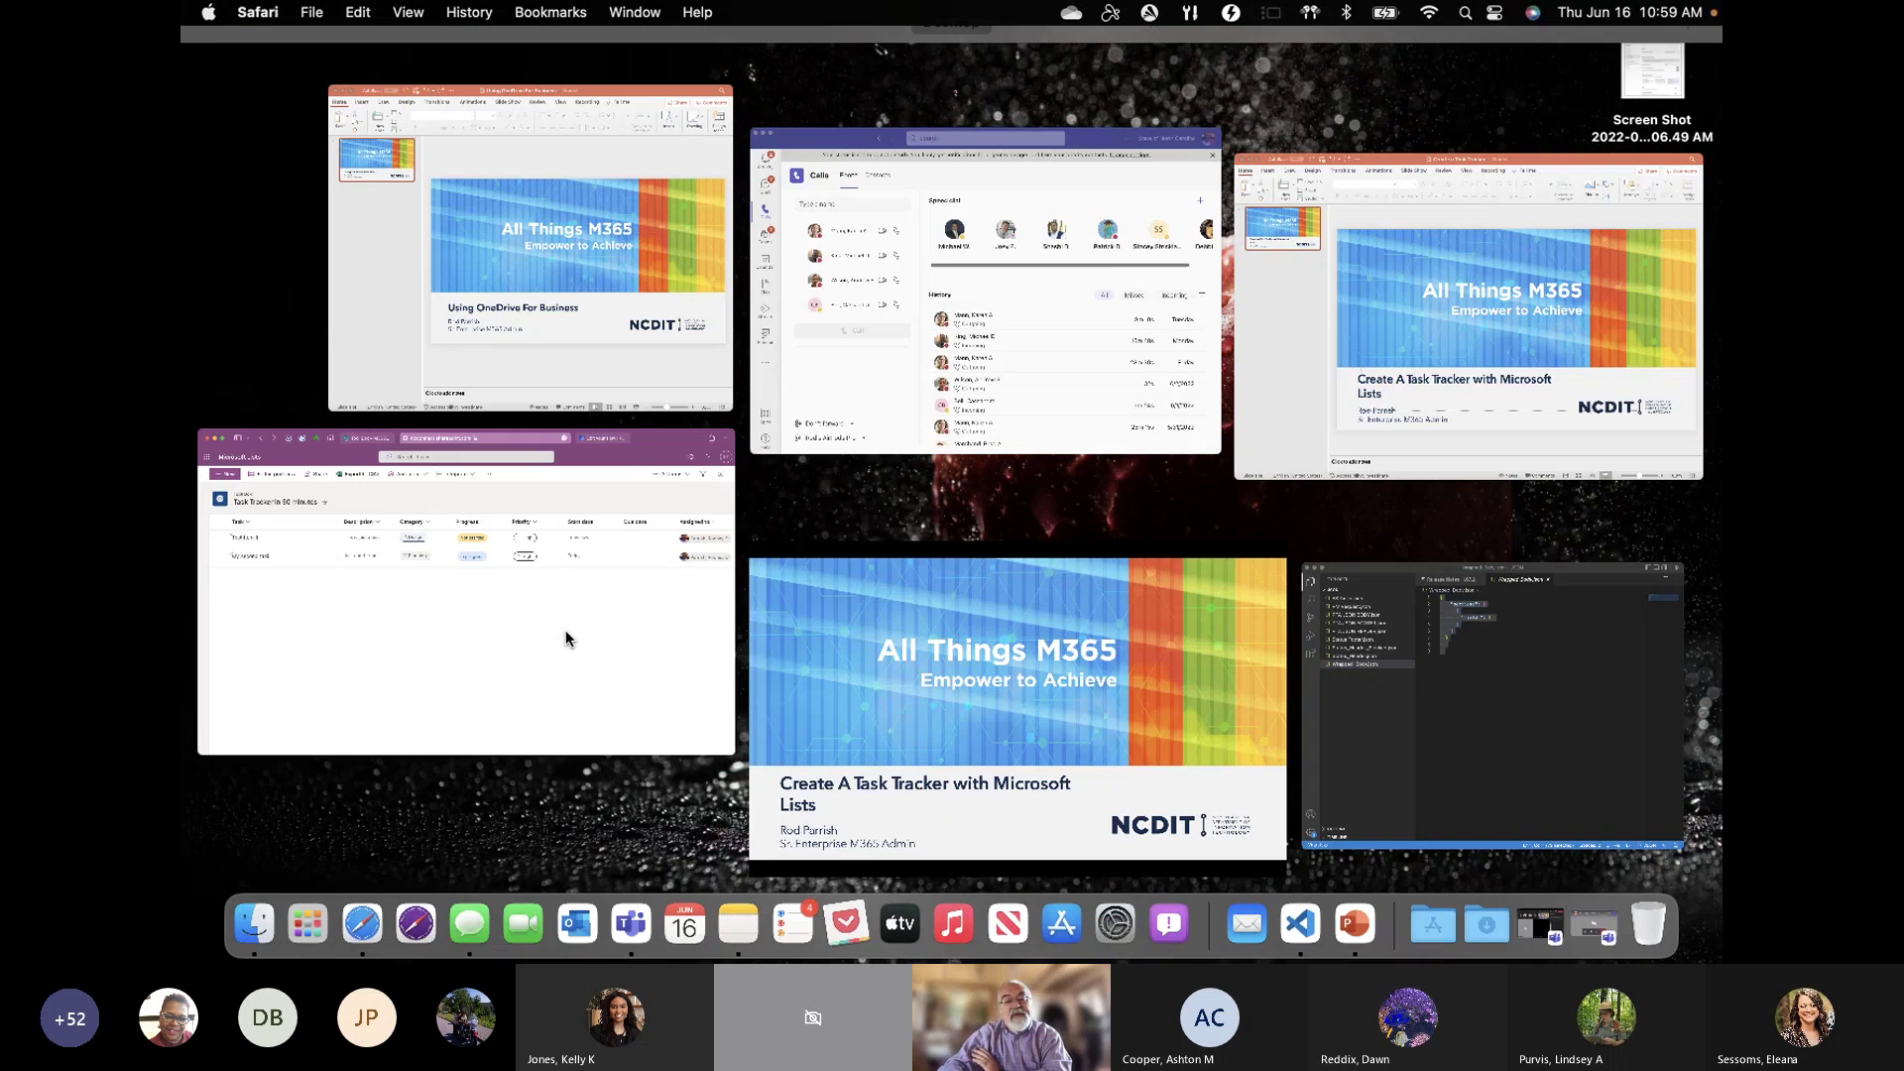
{"action": "left_click", "coordinate": [889, 723]}
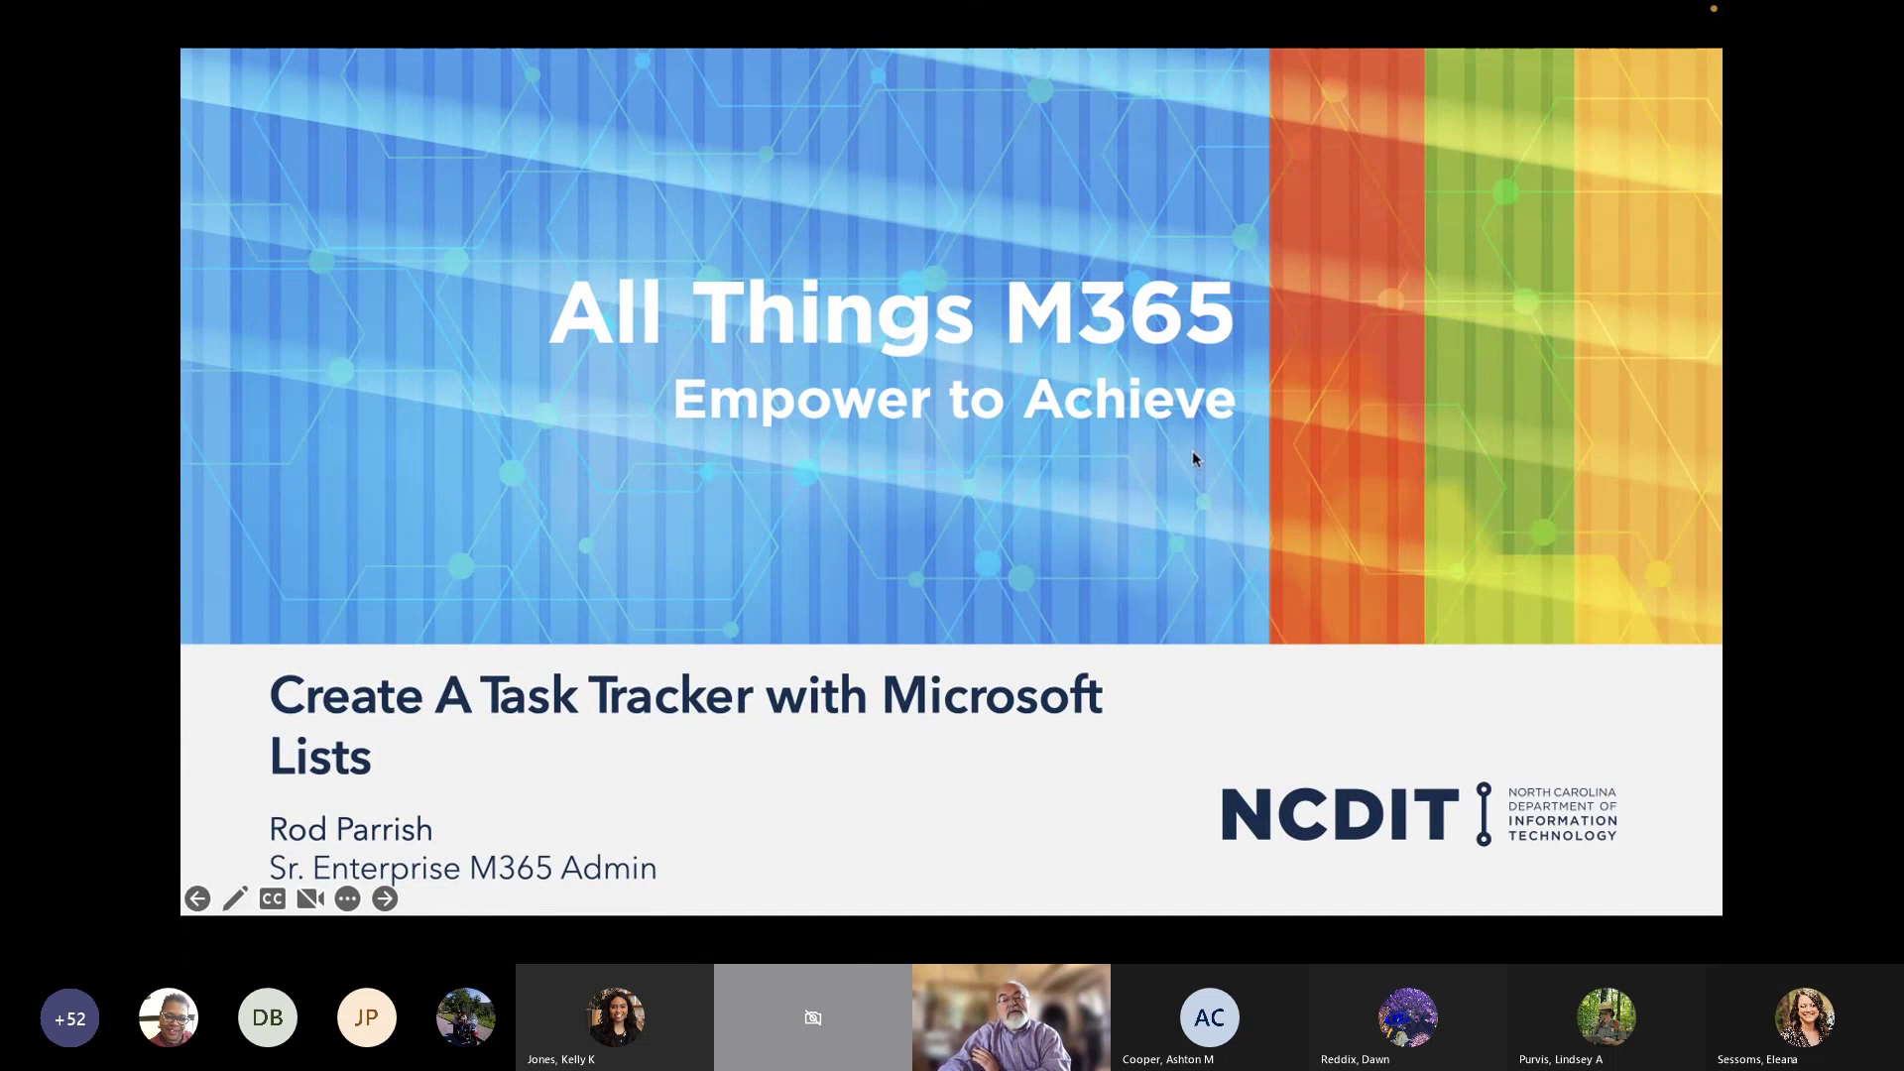